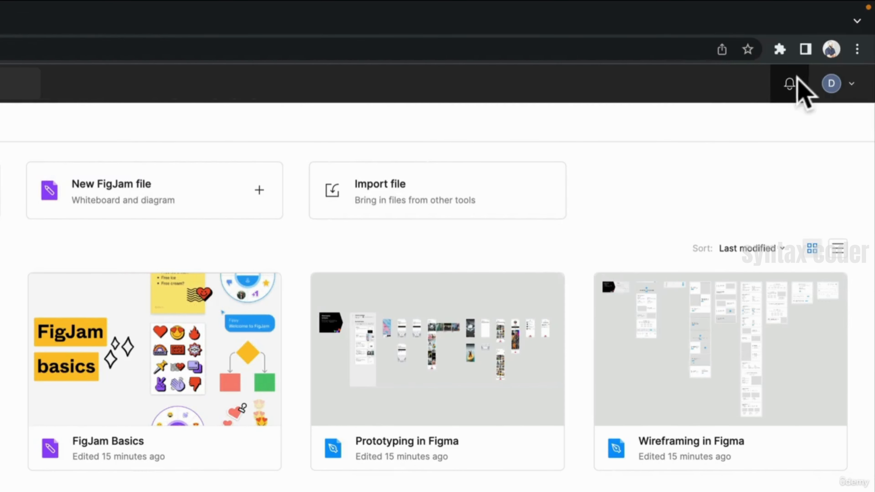
# Look at the notifications, the account menu and the account switcher in the file browser
pyautogui.click(792, 82)
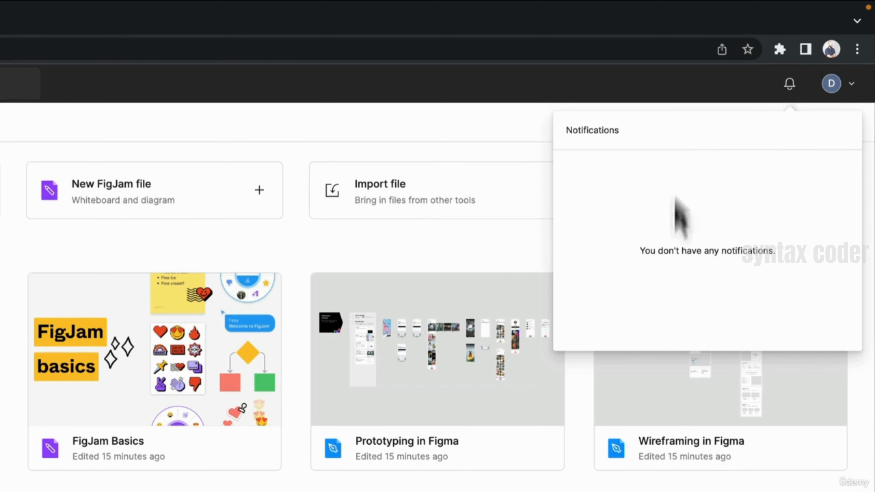
pyautogui.click(789, 83)
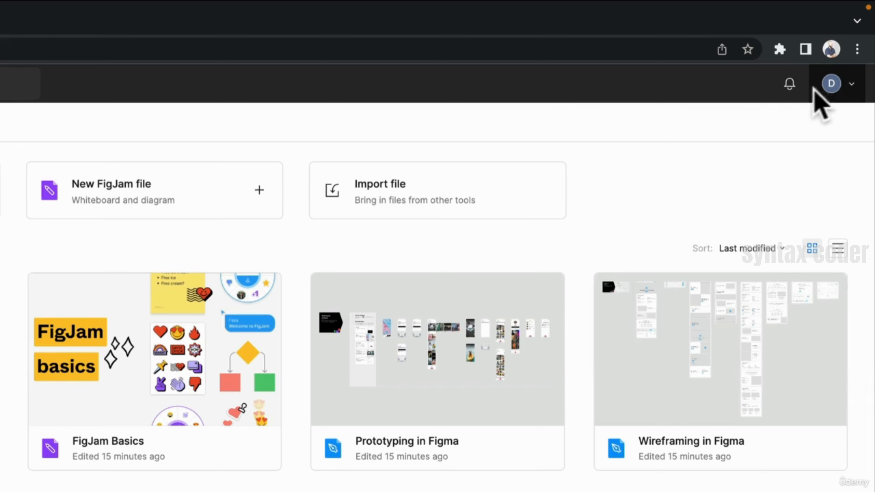
pyautogui.click(834, 89)
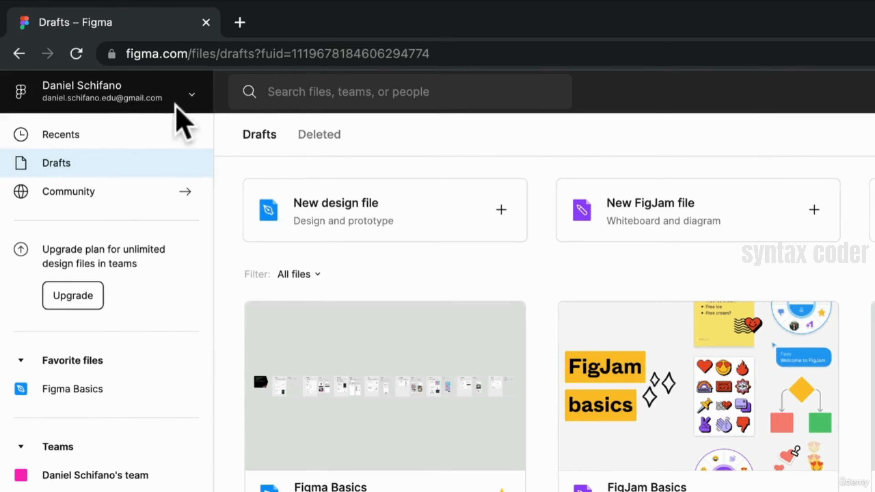
pyautogui.click(177, 102)
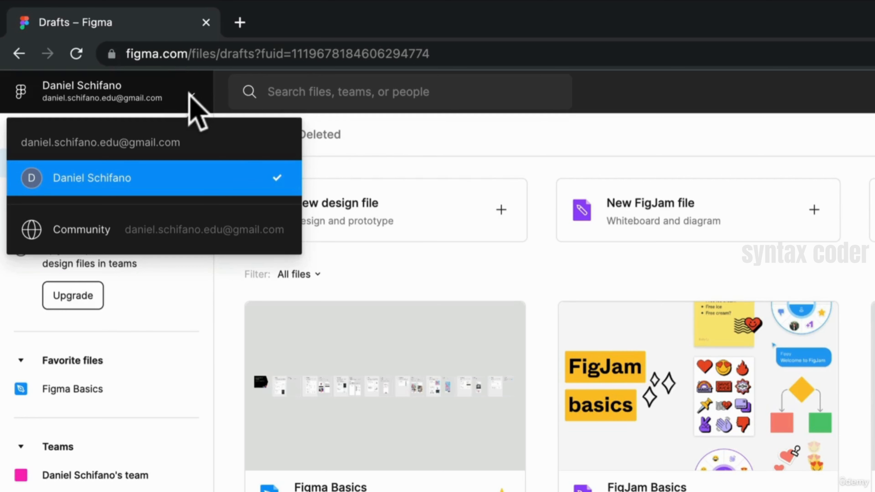
pyautogui.click(189, 93)
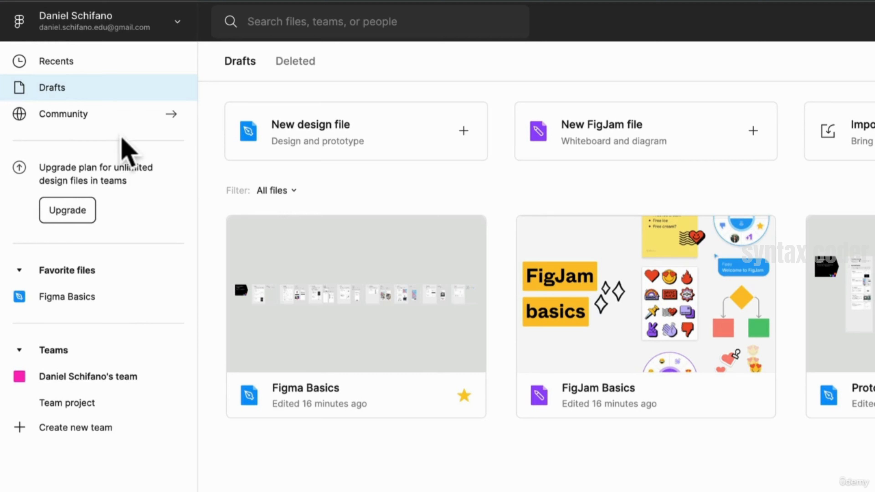
# Look through the recently viewed files, the drafts and the files in Team project
pyautogui.click(82, 61)
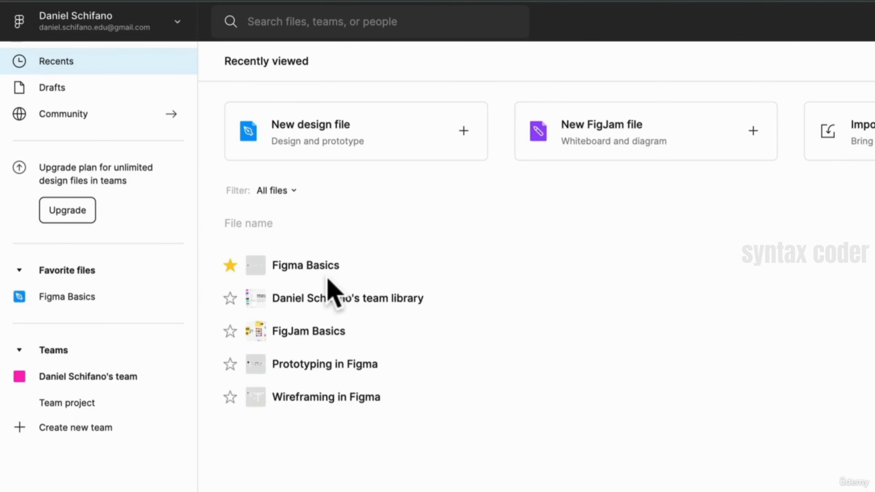
pyautogui.click(76, 94)
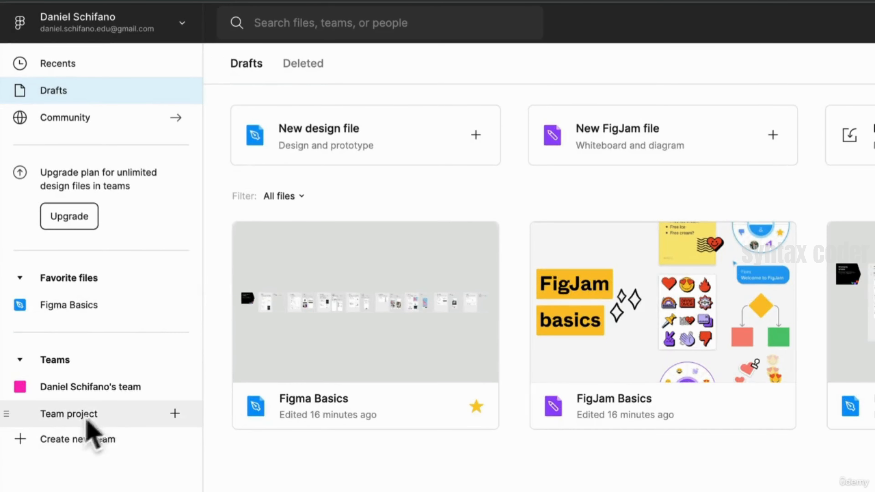
pyautogui.click(87, 419)
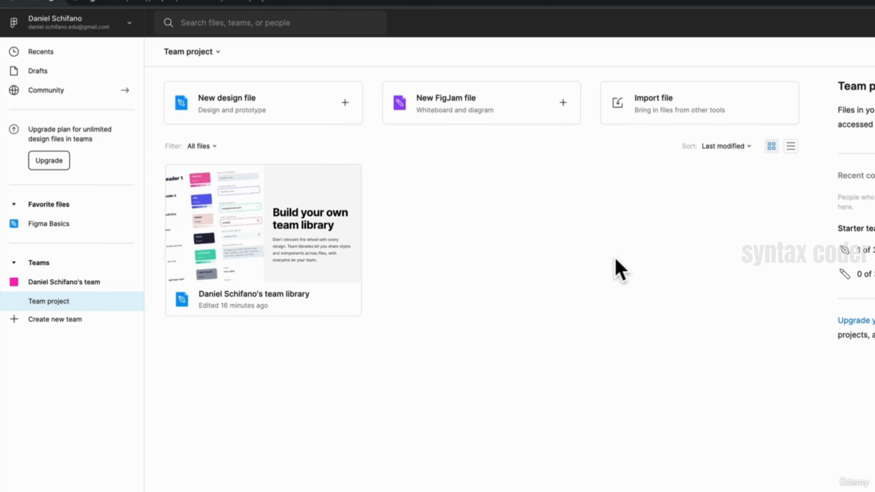
# Open the favorite Figma Basics file in its own tab and return to the file browser
pyautogui.click(69, 223)
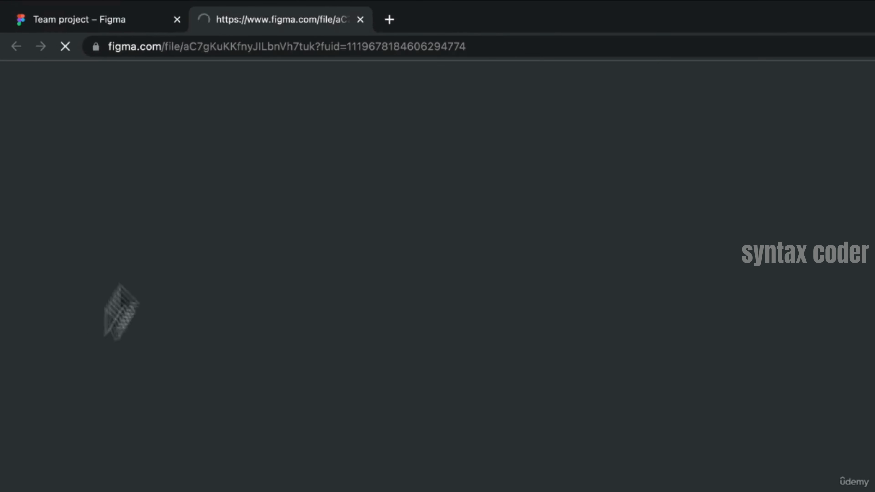
pyautogui.click(160, 24)
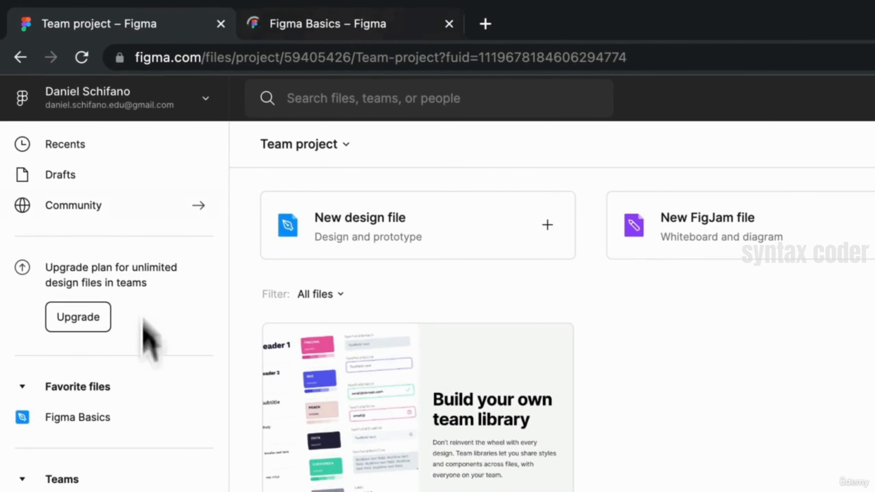
# Add the team library and FigJam Basics files to the favorites from the recently viewed files
pyautogui.click(103, 153)
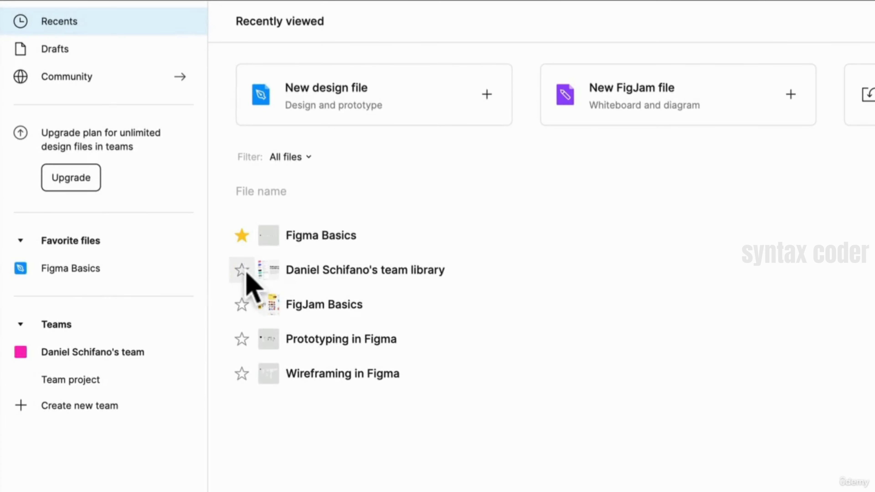
pyautogui.click(242, 270)
pyautogui.click(242, 304)
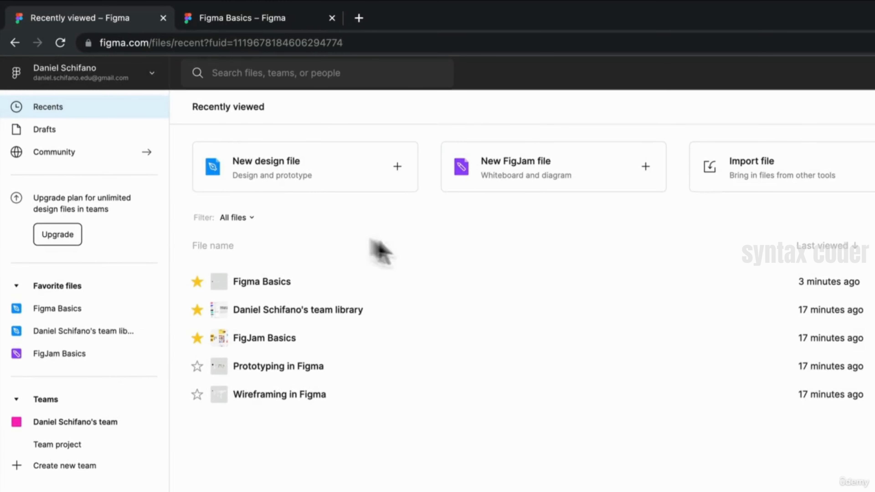
# Examine the file actions available for Figma Basics in the recently viewed files
pyautogui.click(341, 289)
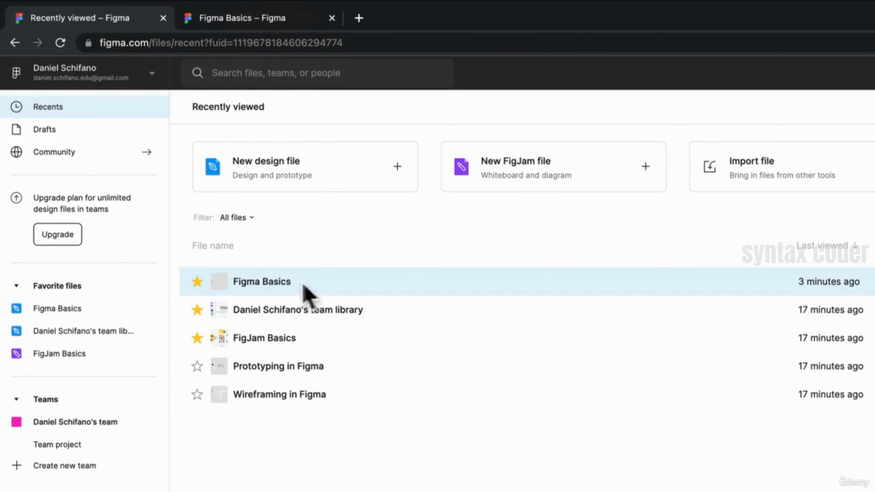
pyautogui.rightClick(332, 287)
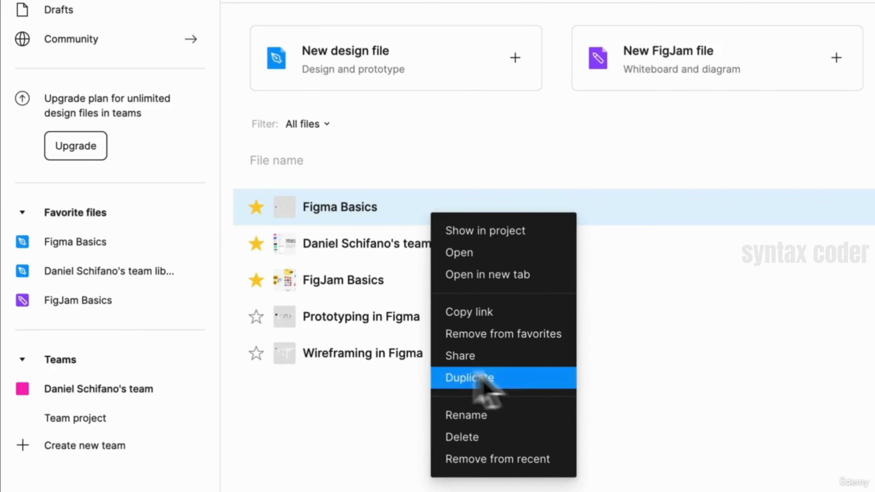
pyautogui.click(332, 403)
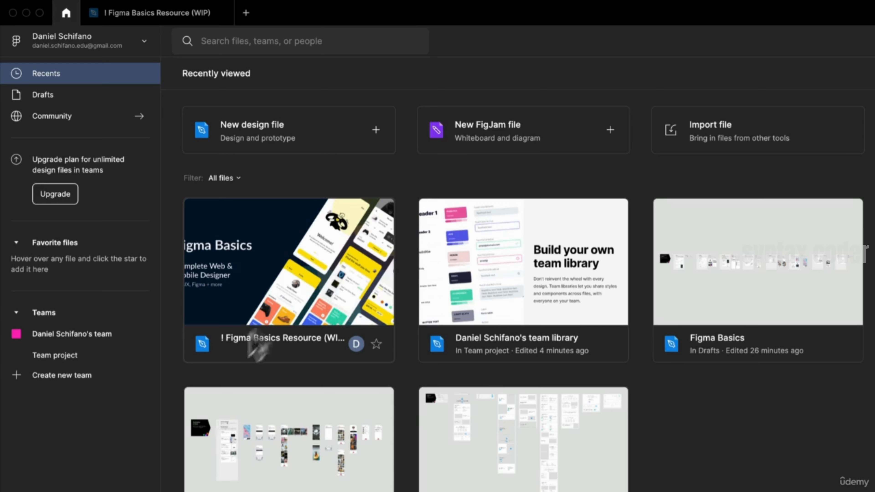
# Open the "! Figma Basics Resource (WIP)" file and duplicate it to the drafts
pyautogui.click(271, 309)
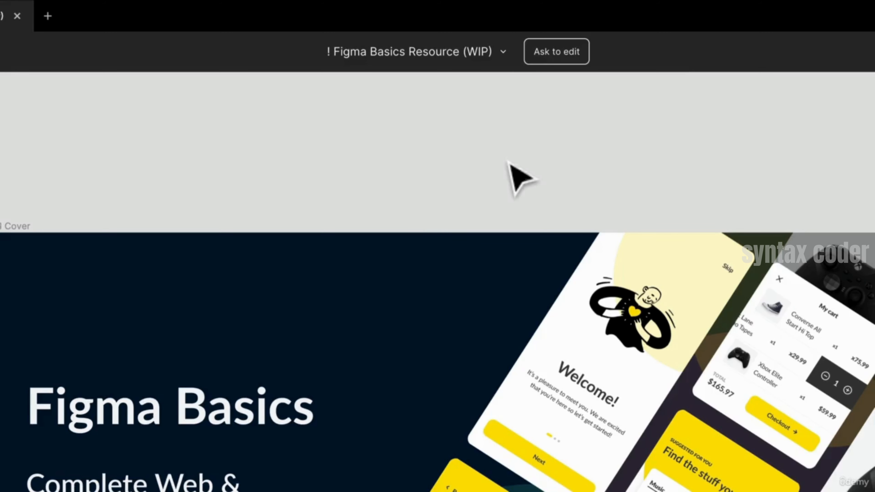
pyautogui.click(501, 58)
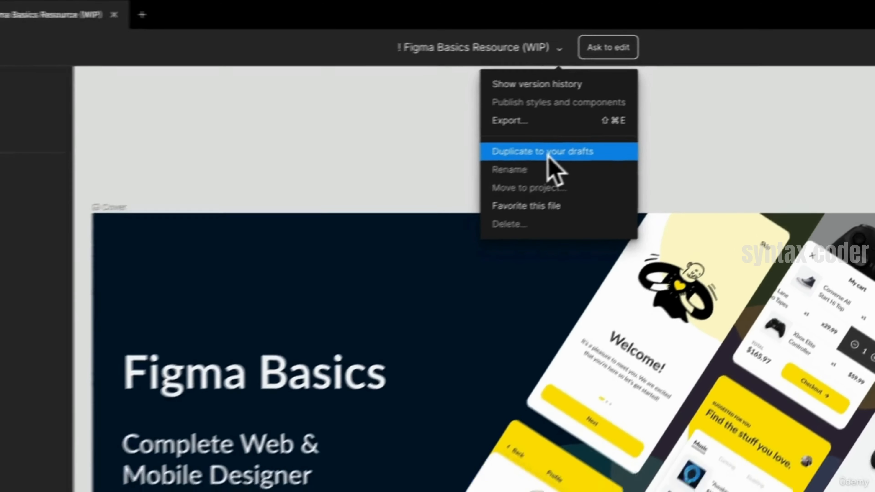
pyautogui.click(491, 169)
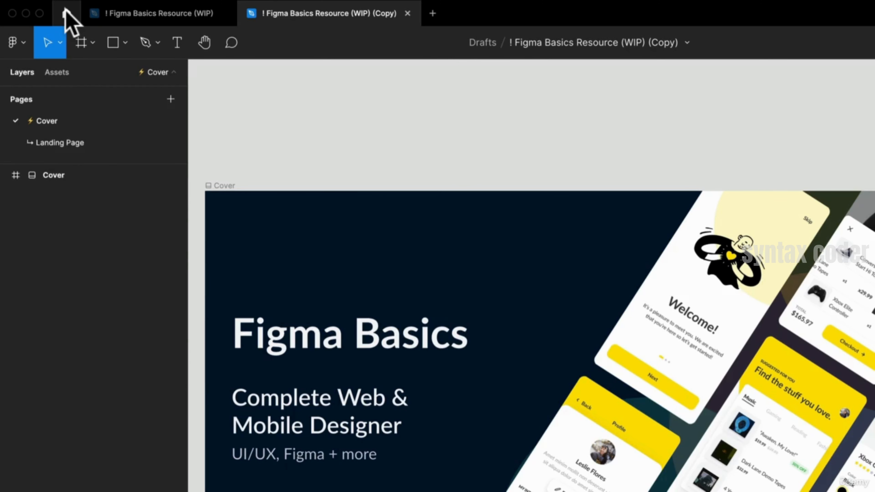
# Go back to the original "! Figma Basics Resource (WIP)" file and close it, keeping the copy open
pyautogui.click(66, 16)
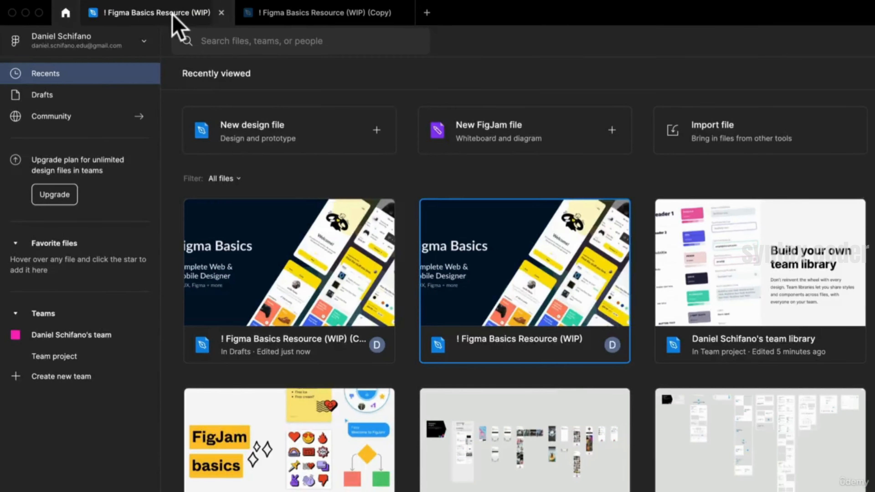
pyautogui.click(170, 14)
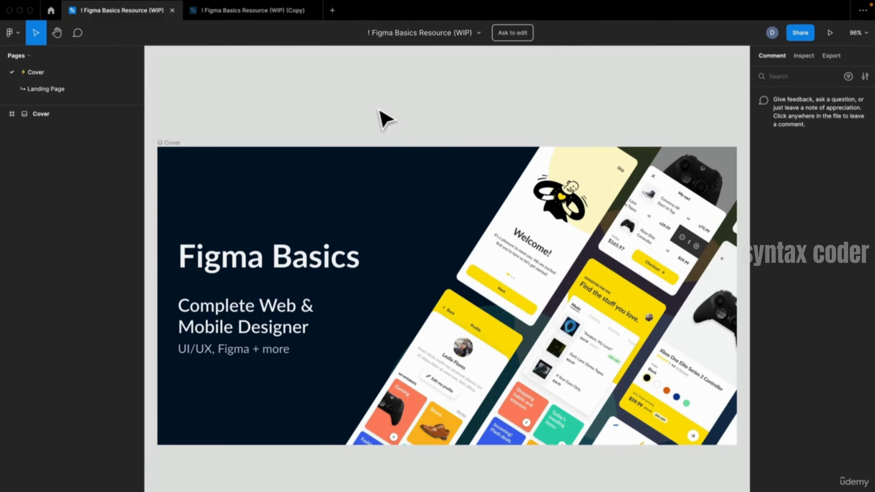
pyautogui.click(172, 10)
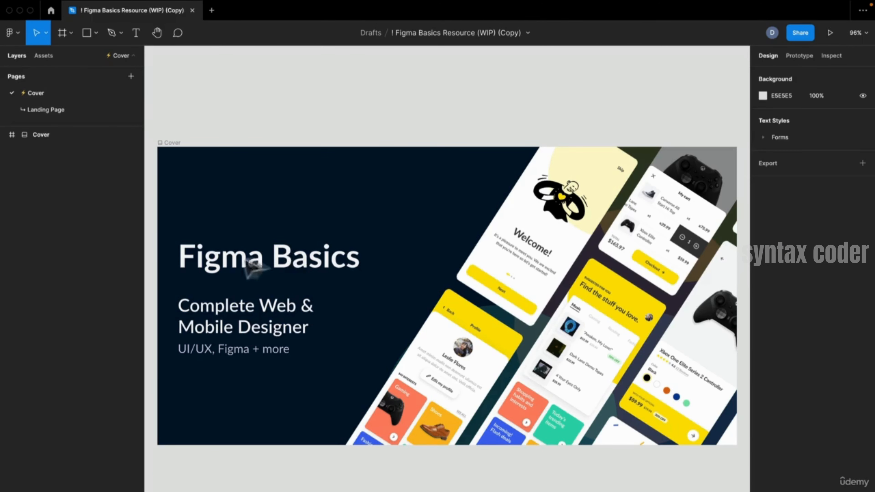
# Select the Cover frame in the copied file and expand its list of layers
pyautogui.click(172, 143)
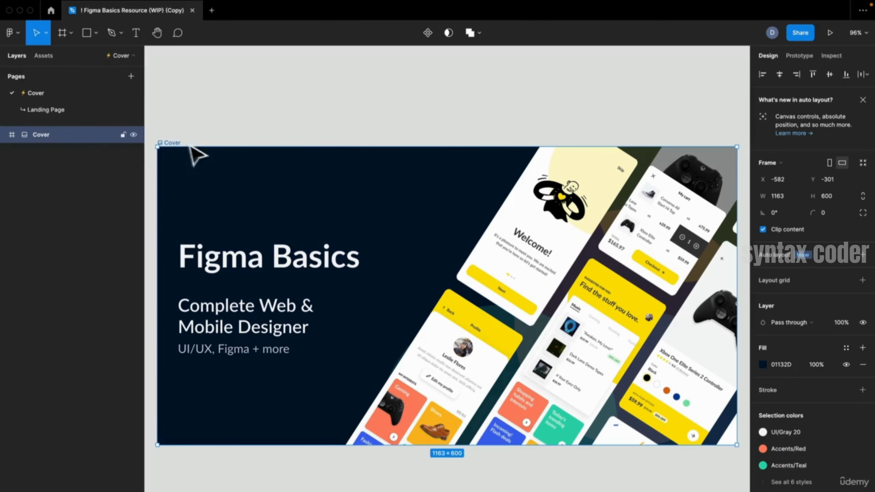
pyautogui.click(8, 134)
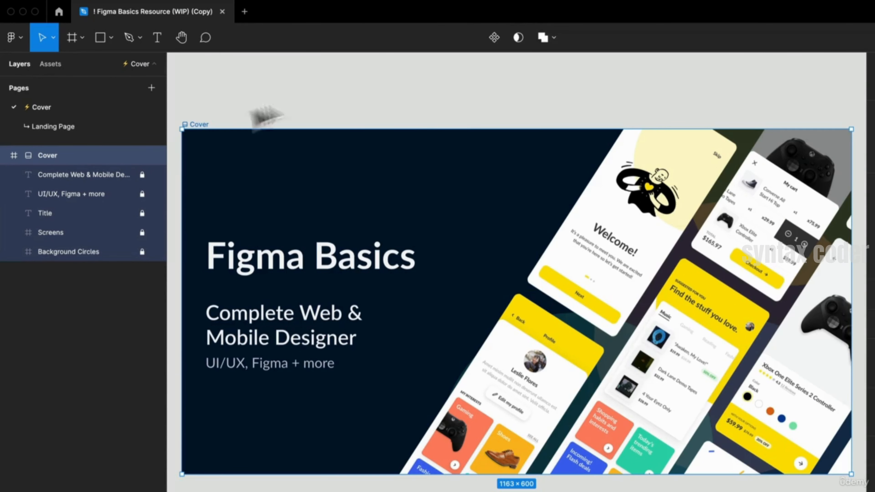
pyautogui.scroll(2, 371, 129)
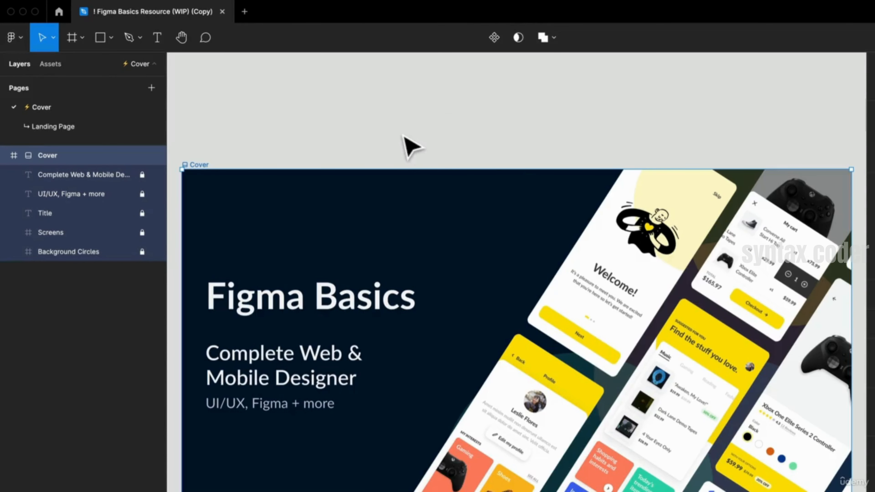
# Import "! Figma Basics Resource (WIP).fig" from the Desktop folder into the file browser
pyautogui.click(59, 11)
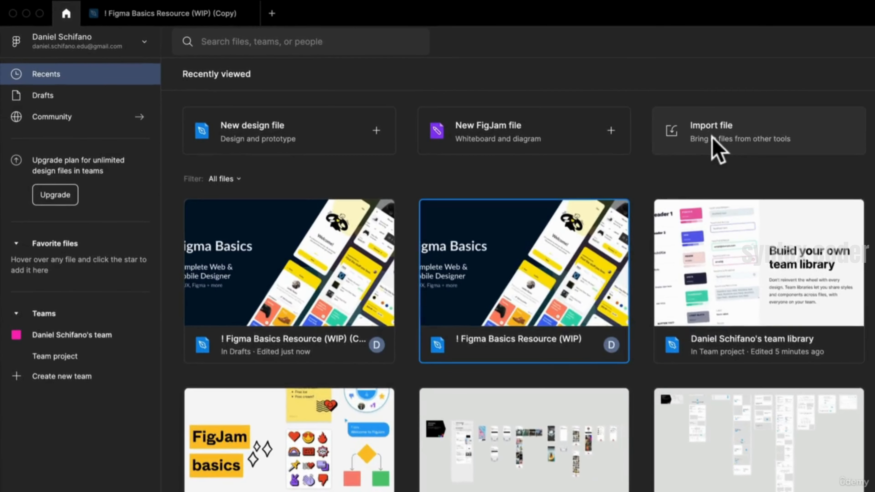
pyautogui.click(712, 137)
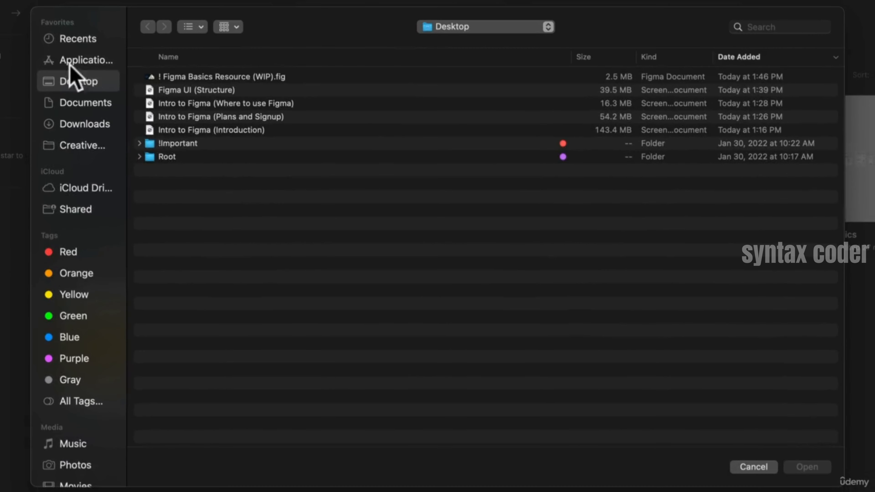
pyautogui.click(217, 77)
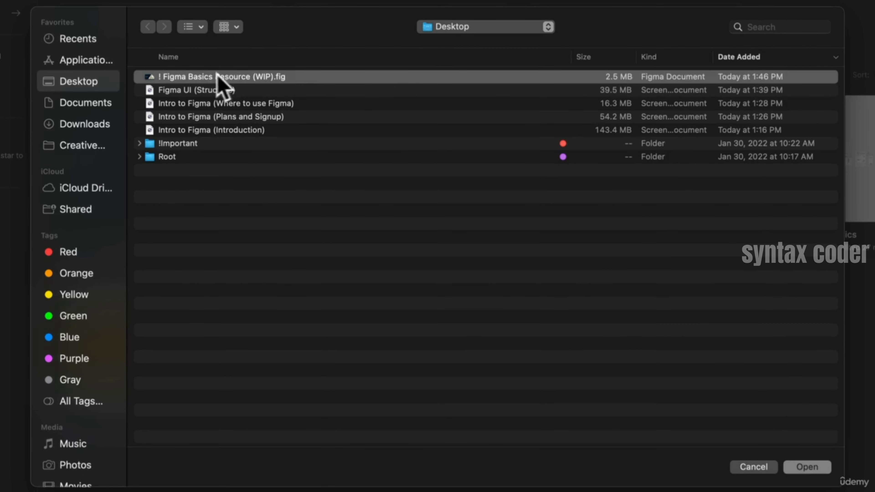
pyautogui.click(799, 466)
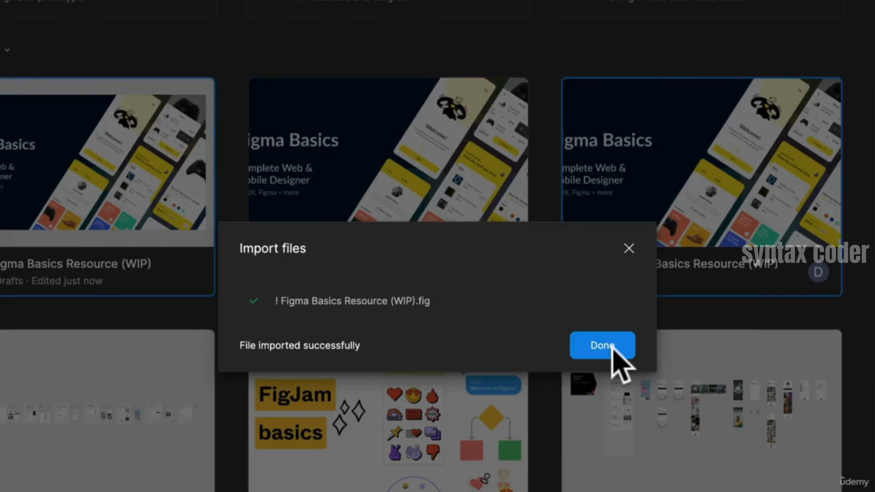
pyautogui.click(538, 315)
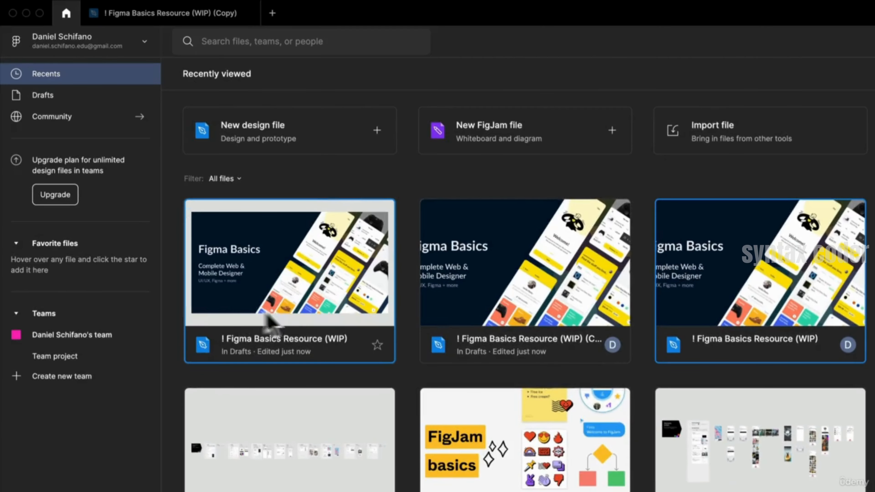
# Open the imported "! Figma Basics Resource (WIP)" file and move its Cover frame to about X -488, Y -324
pyautogui.doubleClick(273, 311)
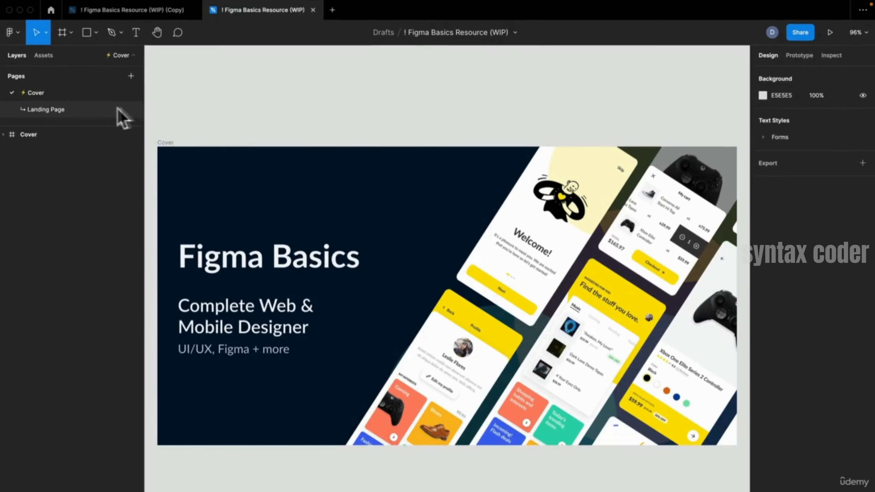
pyautogui.moveTo(166, 142); pyautogui.dragTo(211, 128)
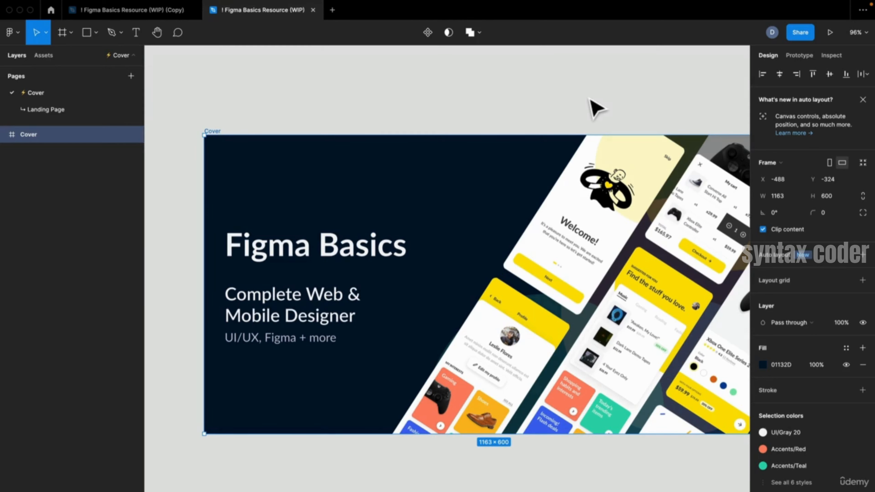
# Return to the file browser, create a new design file and name it "My New Design File"
pyautogui.click(52, 10)
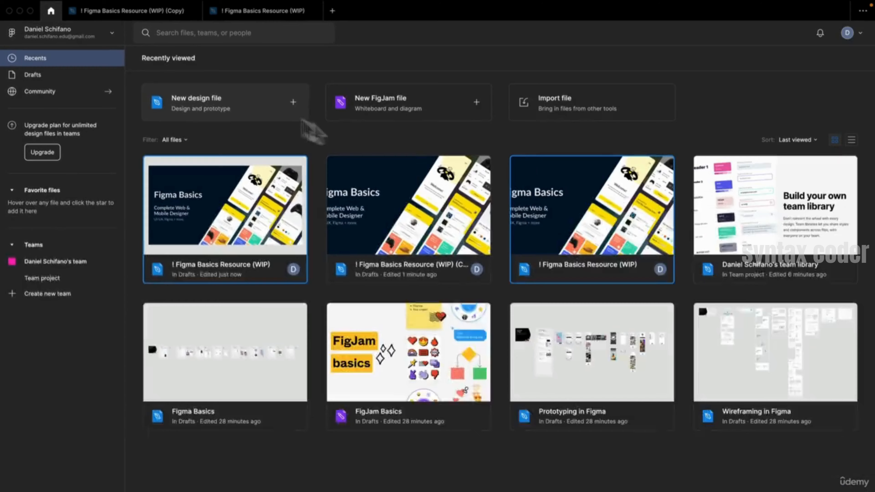
pyautogui.click(364, 148)
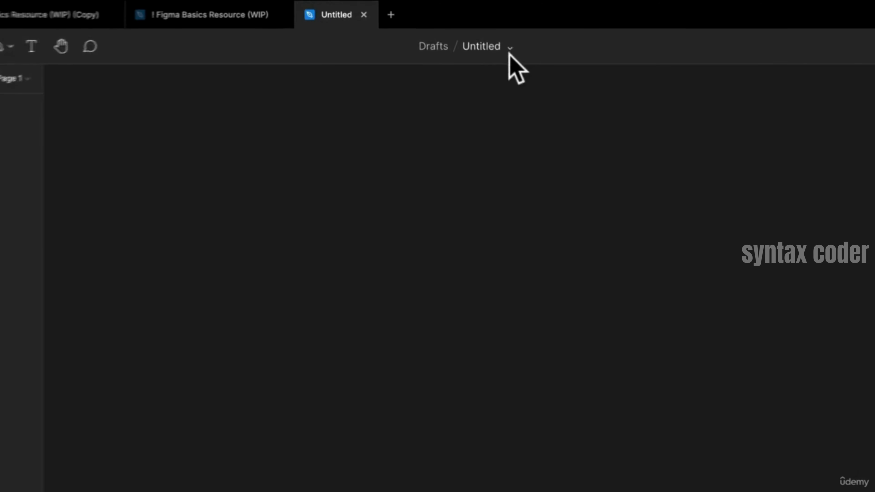
pyautogui.doubleClick(502, 55)
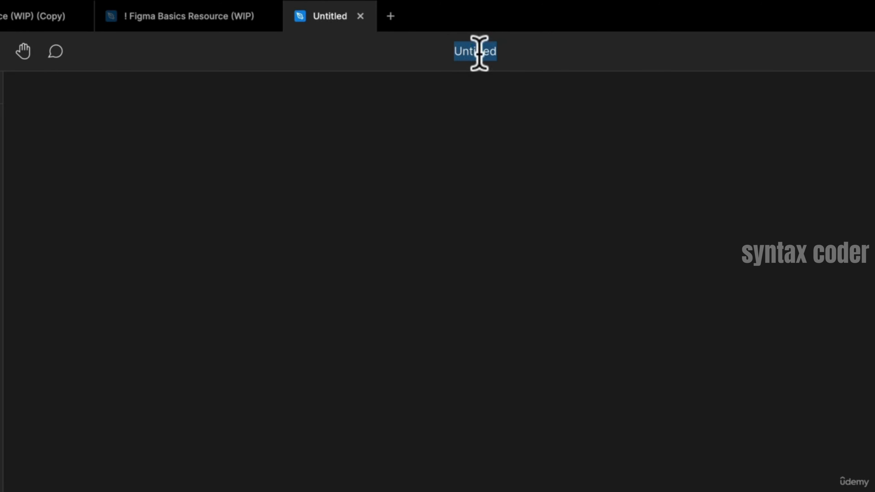
pyautogui.write('My New Design Fi')
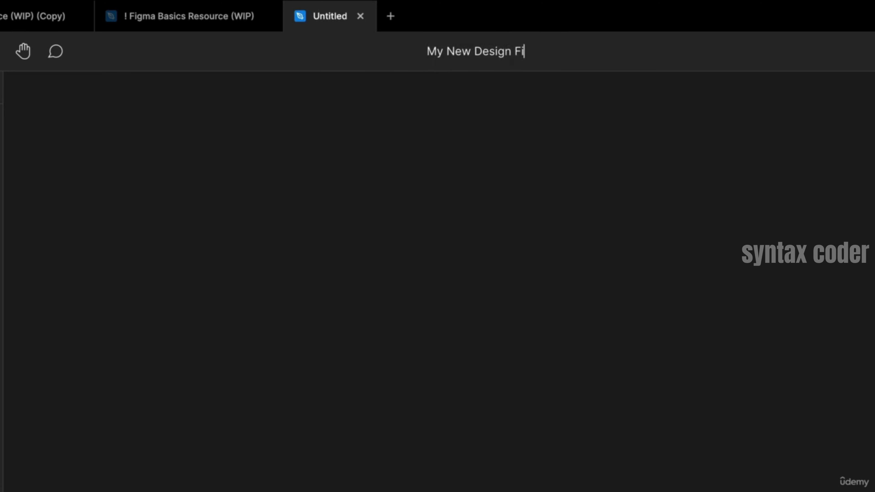
pyautogui.write('le')
pyautogui.press('Return')
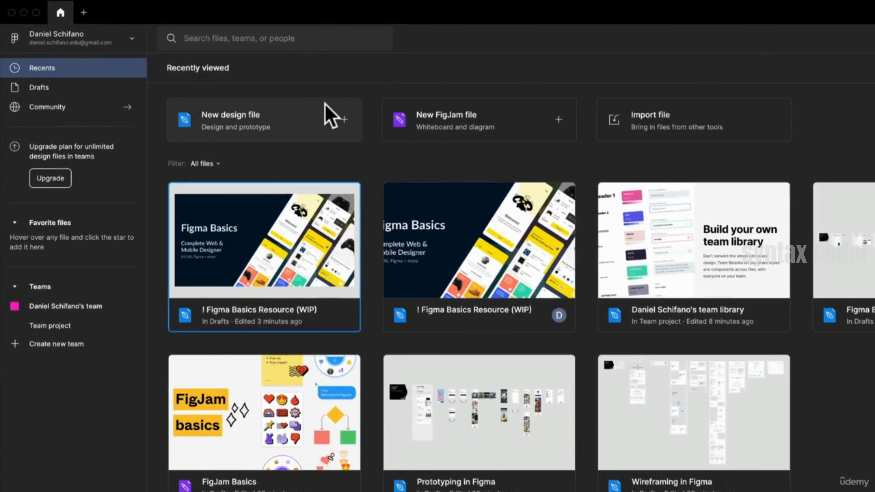
# Create another new design file from the file browser and name it "Test"
pyautogui.click(335, 92)
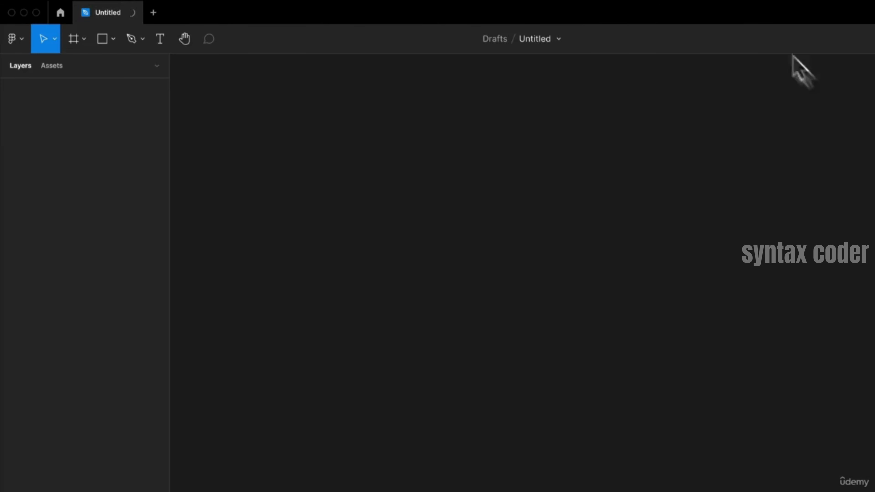
pyautogui.click(551, 41)
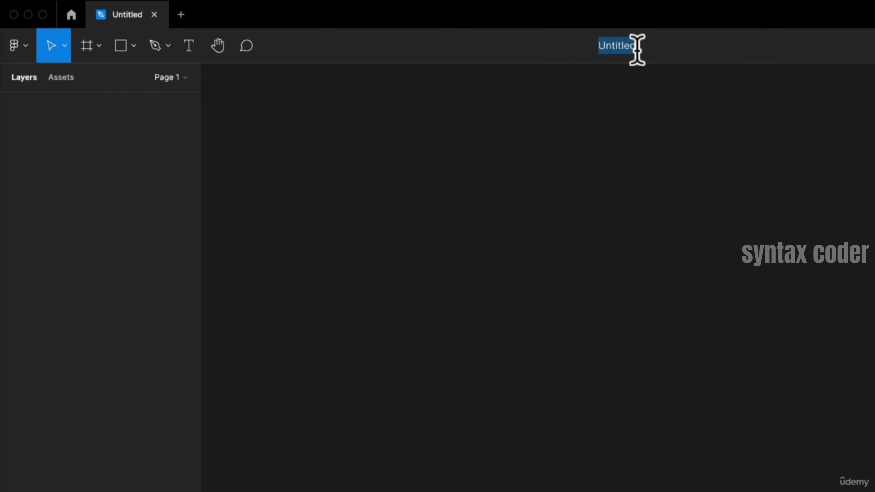
pyautogui.write('Test')
pyautogui.press('Return')
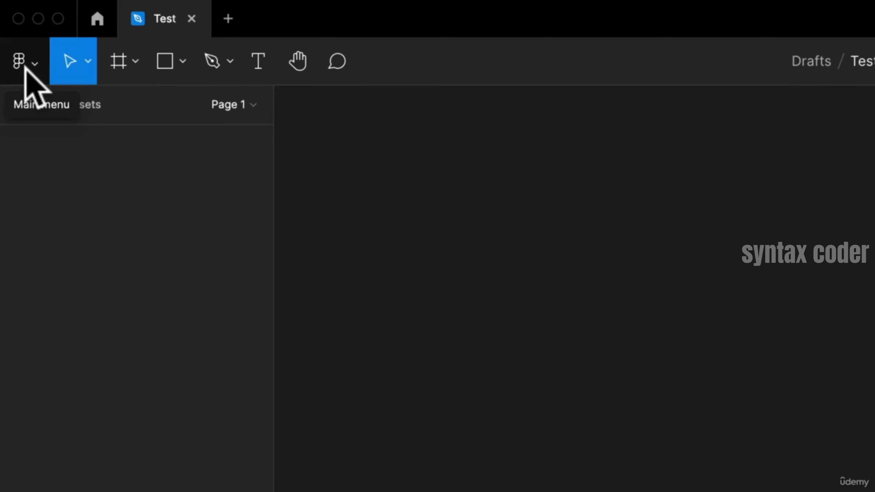
# Search the quick actions for "plugin" and close the search without running a command
pyautogui.click(26, 67)
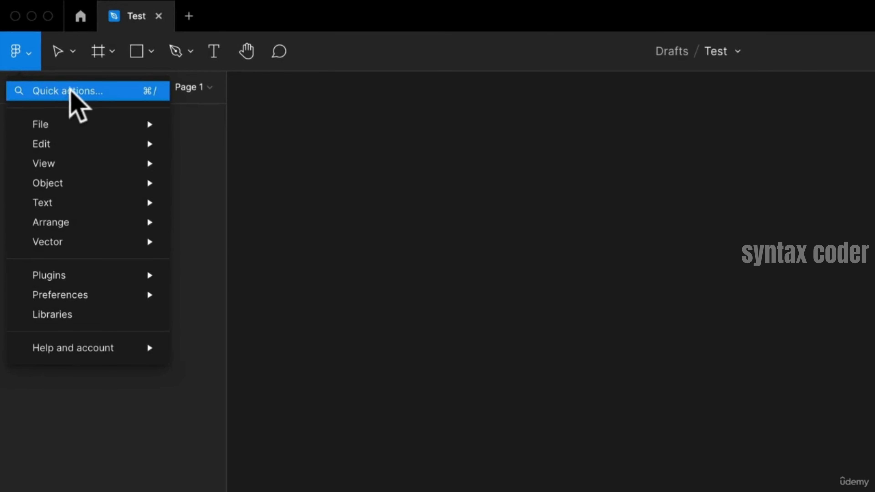
pyautogui.click(94, 95)
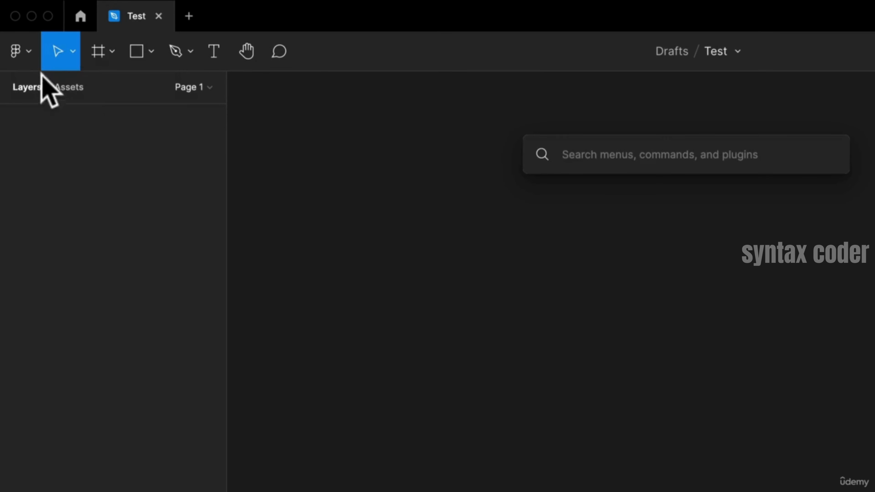
pyautogui.write('plugin')
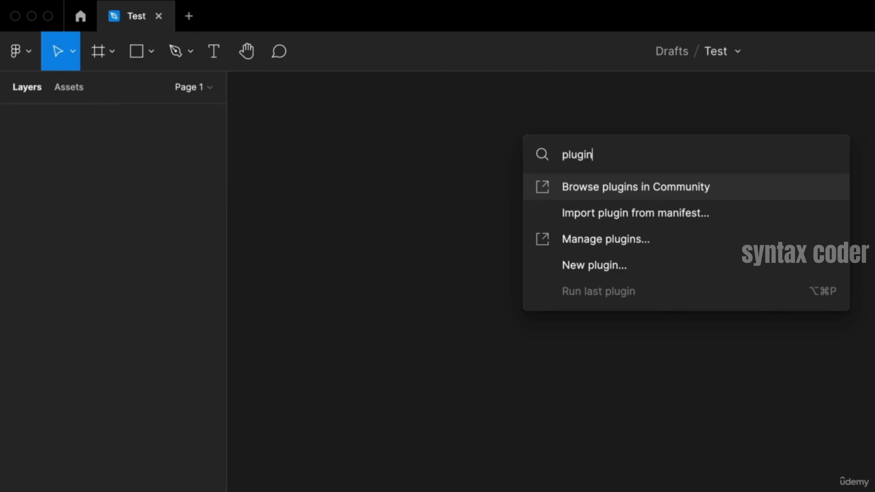
pyautogui.press('Escape')
# Look through the main menu's File, View, Text and Vector commands and open the keyboard shortcuts reference
pyautogui.click(19, 51)
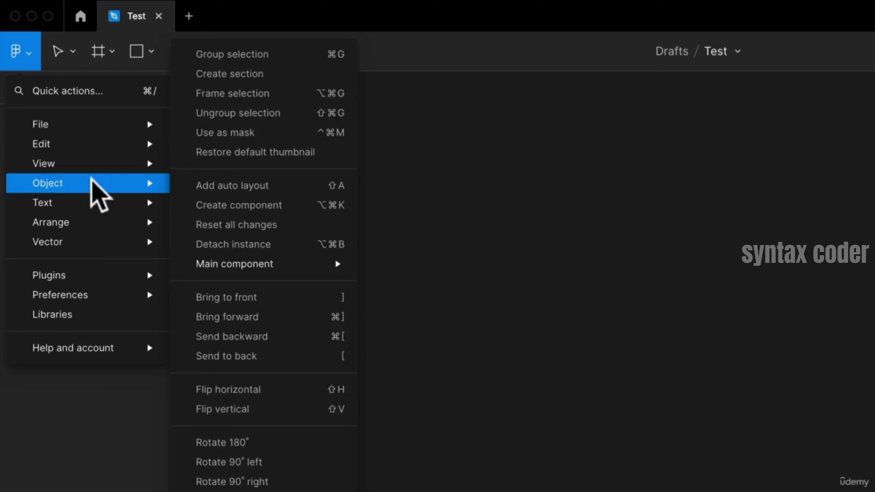
pyautogui.moveTo(113, 131)
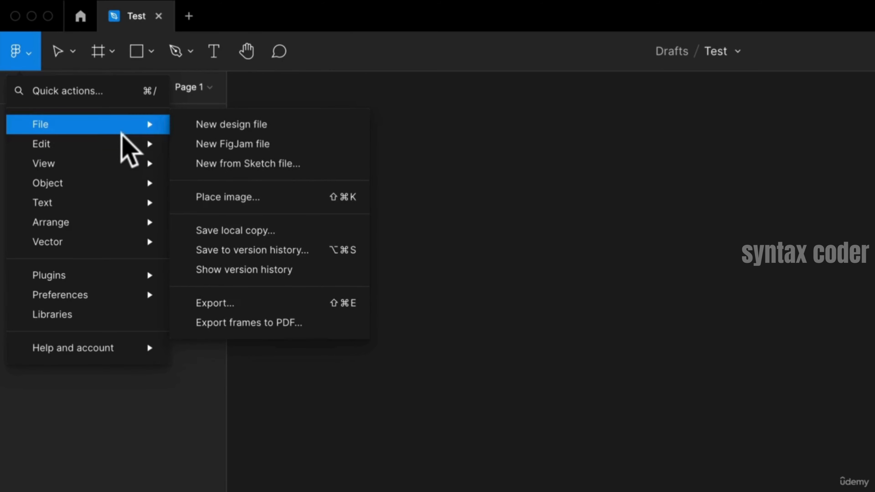
pyautogui.moveTo(119, 160)
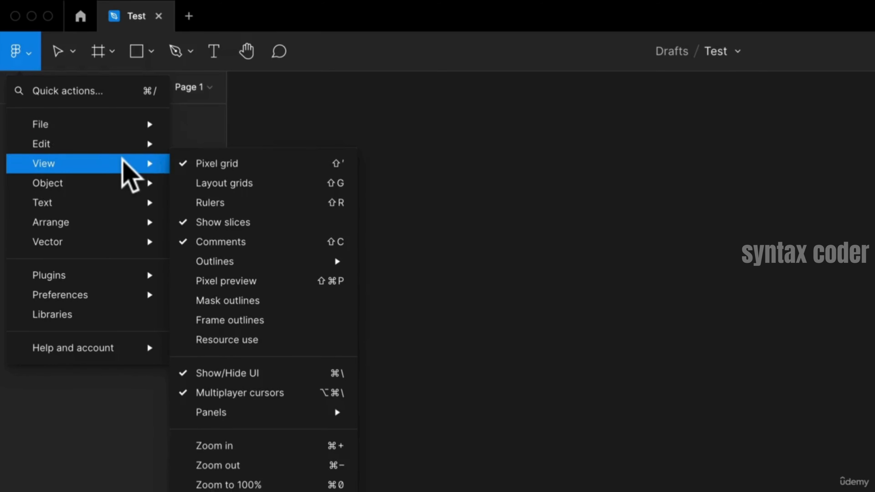
pyautogui.moveTo(126, 202)
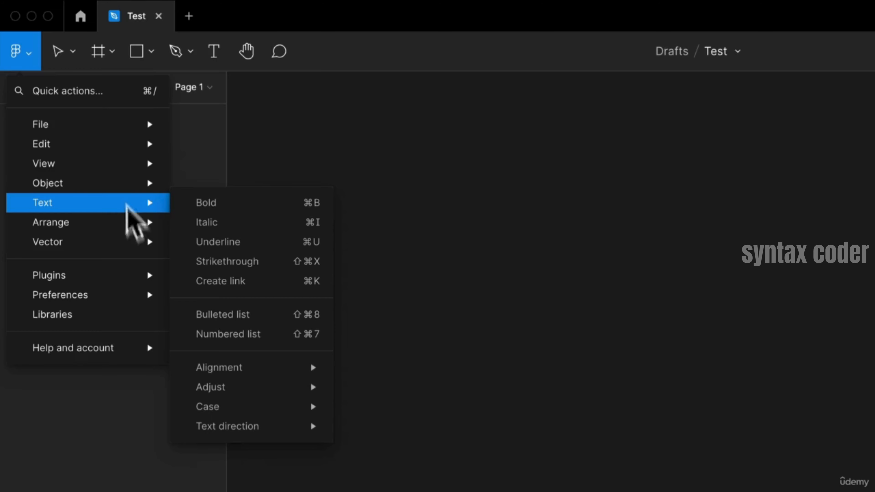
pyautogui.moveTo(128, 248)
pyautogui.moveTo(123, 346)
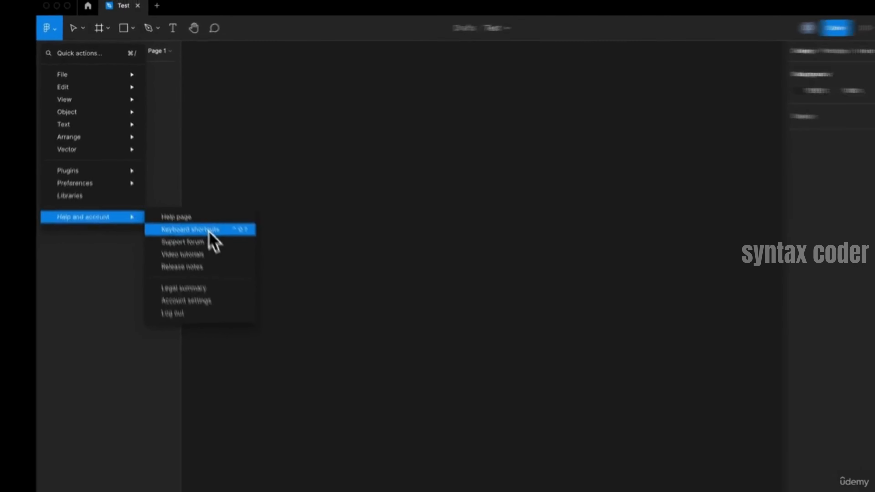
pyautogui.click(320, 336)
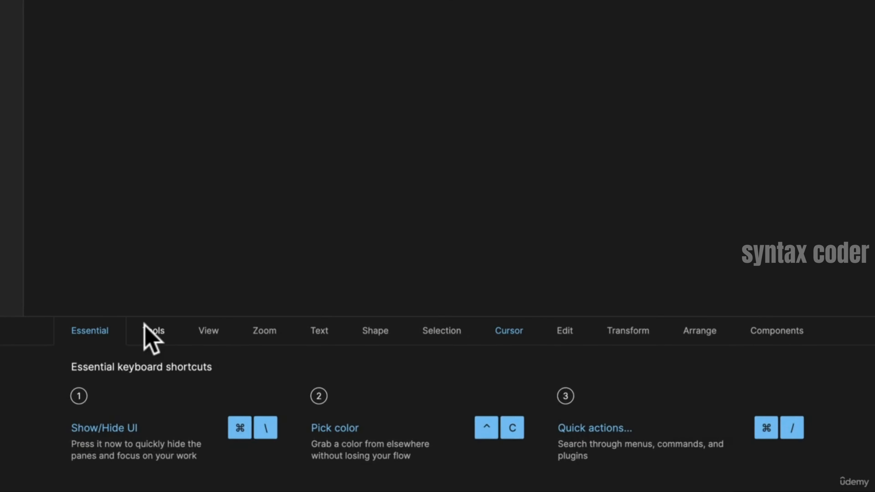
# Review the View, Zoom, Text, Shape, Selection and Edit keyboard shortcuts, and close the shortcuts reference
pyautogui.click(233, 376)
pyautogui.click(208, 331)
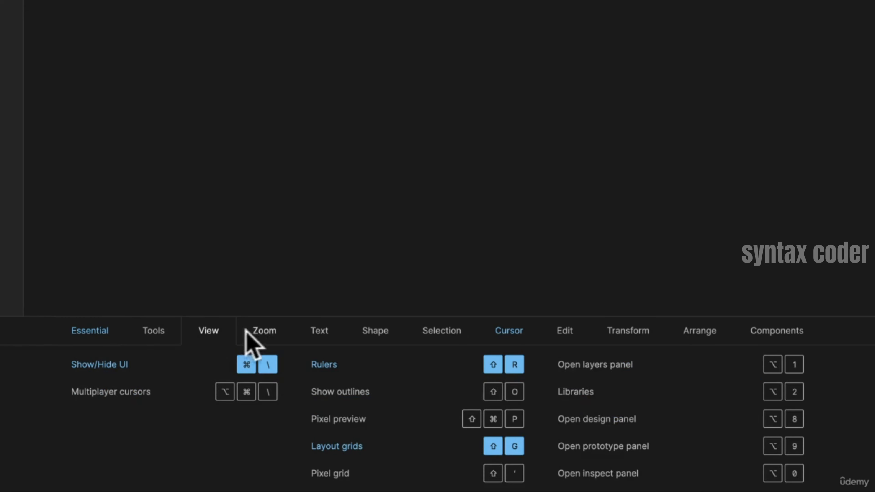
pyautogui.click(256, 330)
pyautogui.click(323, 331)
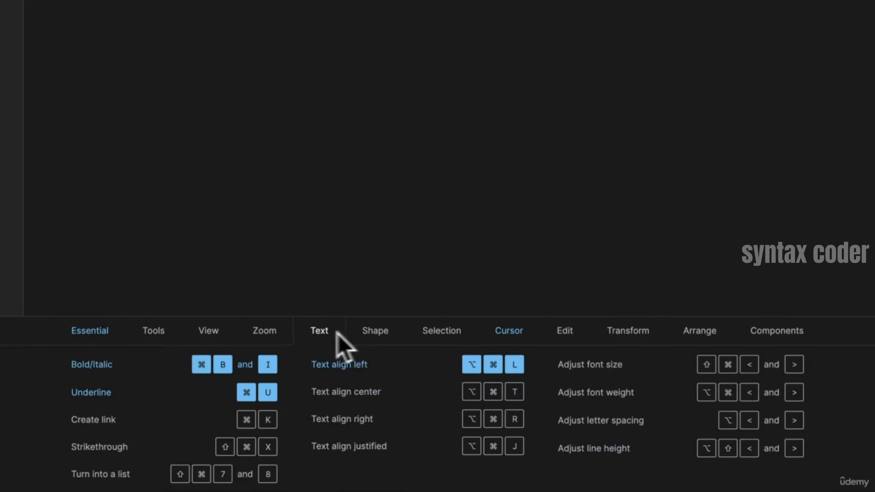
pyautogui.click(363, 333)
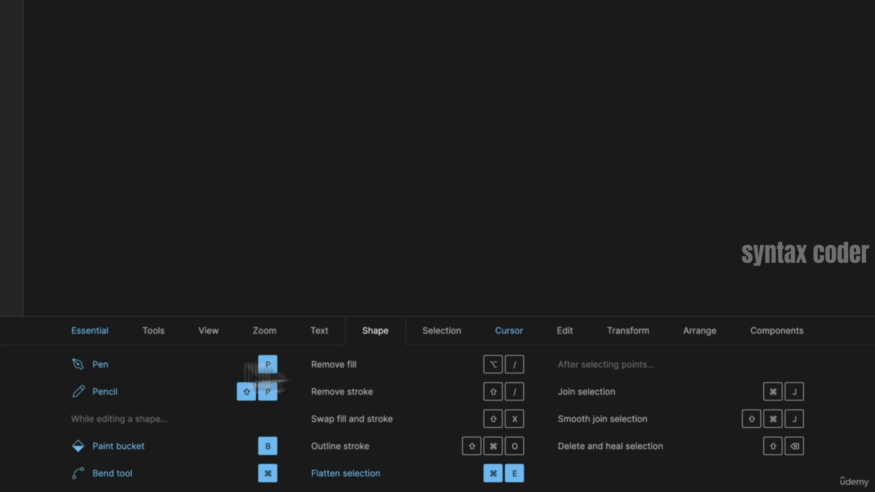
pyautogui.click(451, 336)
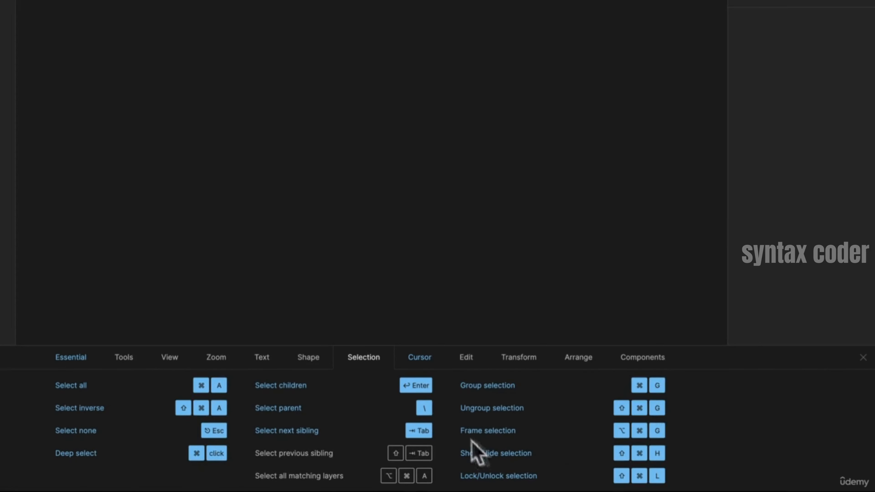
pyautogui.click(469, 365)
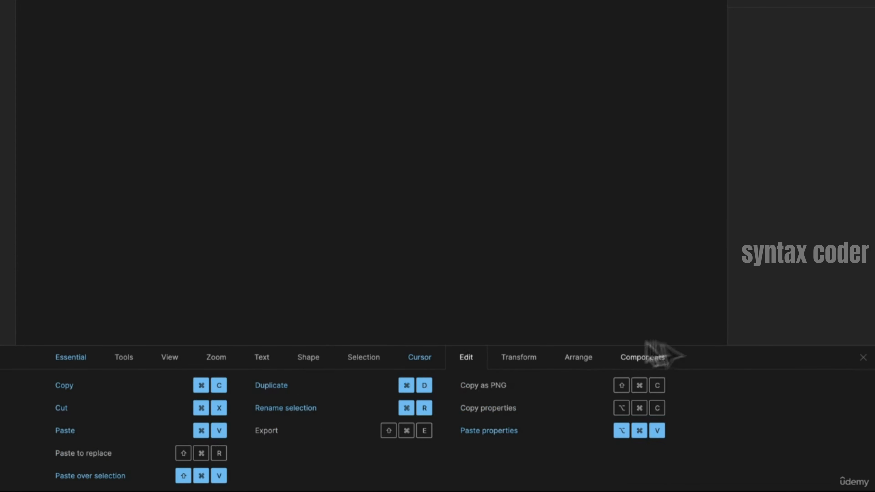
pyautogui.click(862, 358)
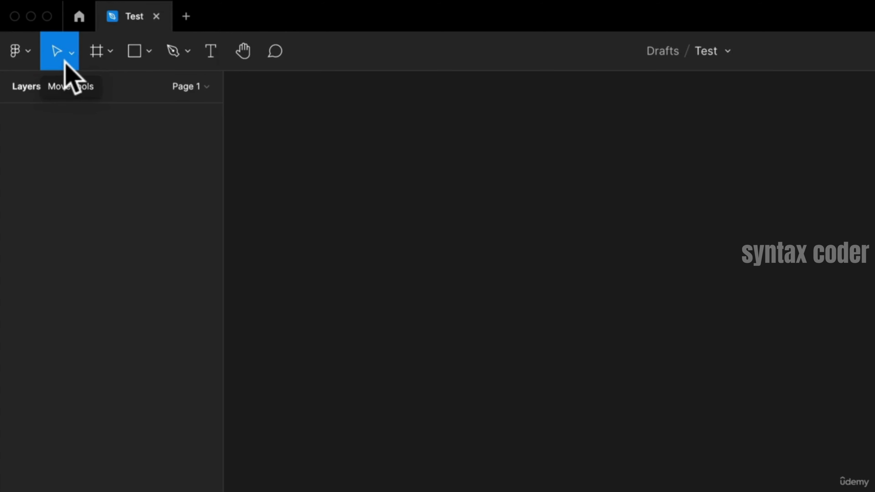
# Draw a frame about 582 × 505 on the empty canvas, shift it slightly up and left, and deselect it
pyautogui.click(71, 54)
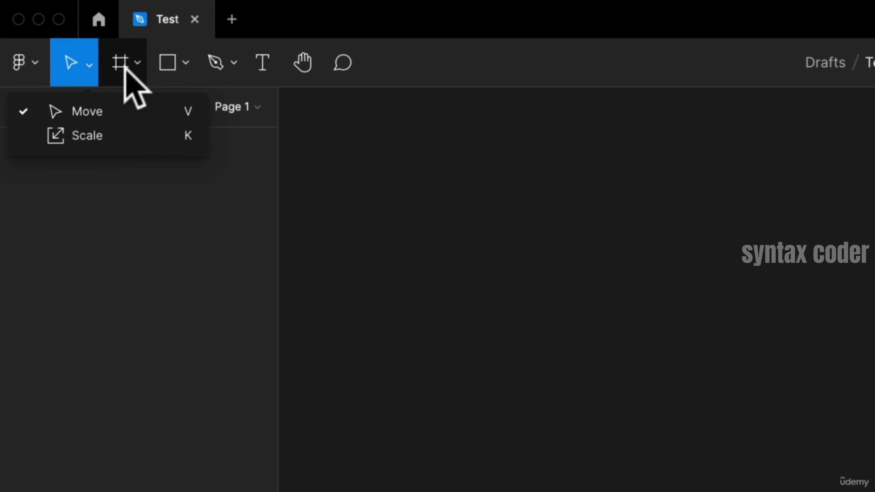
pyautogui.click(138, 62)
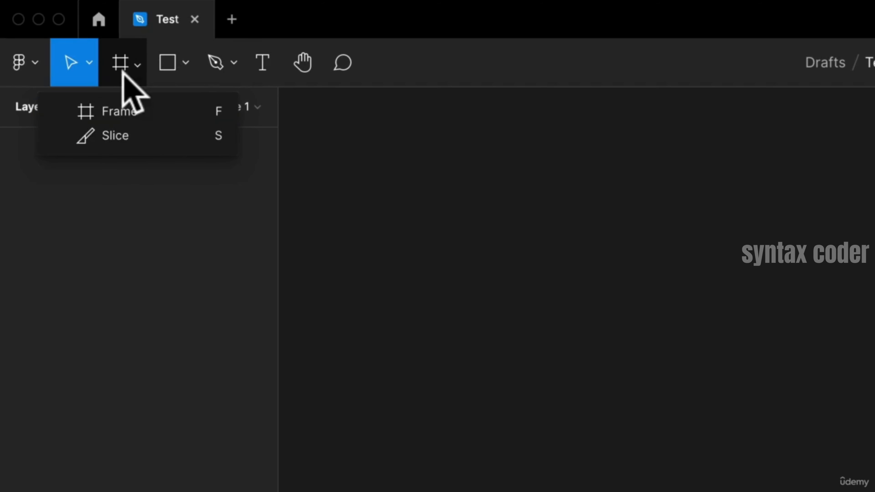
pyautogui.click(115, 111)
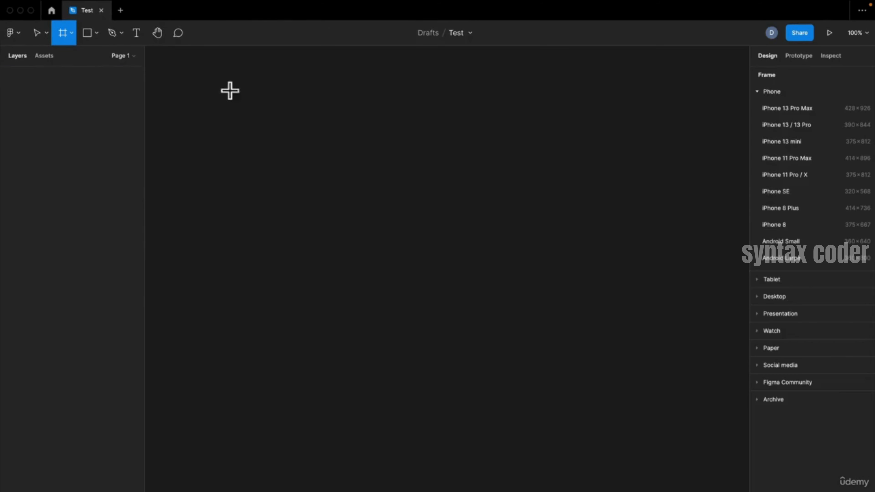
pyautogui.moveTo(229, 90); pyautogui.dragTo(532, 353)
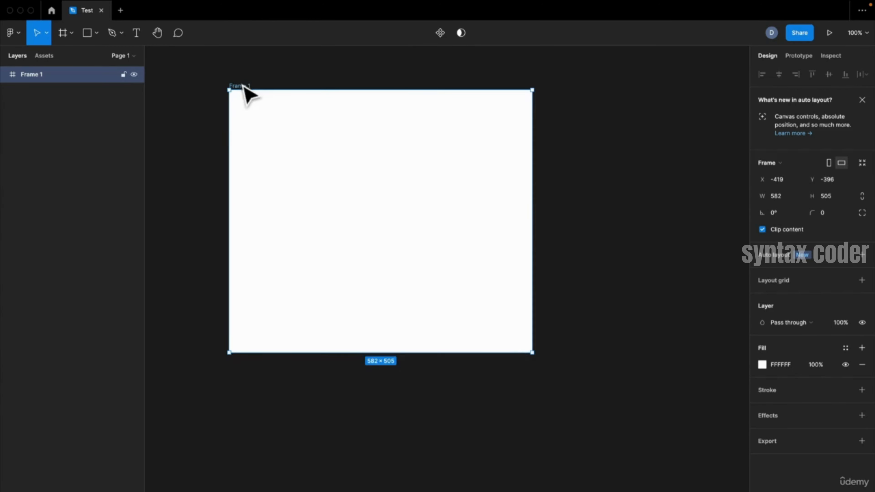
pyautogui.moveTo(248, 95); pyautogui.dragTo(211, 78)
pyautogui.click(517, 186)
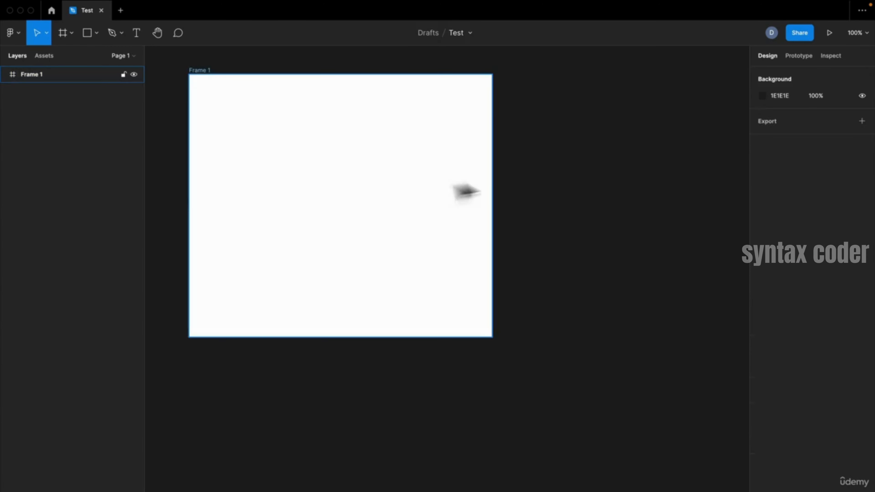
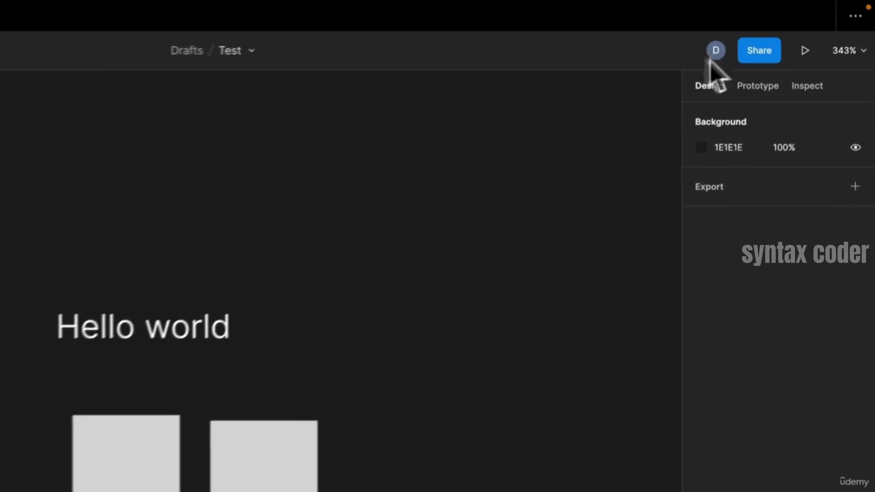
# Review the sharing dialog's link-access and invite-permission options, and close it without changing any setting
pyautogui.moveTo(720, 57)
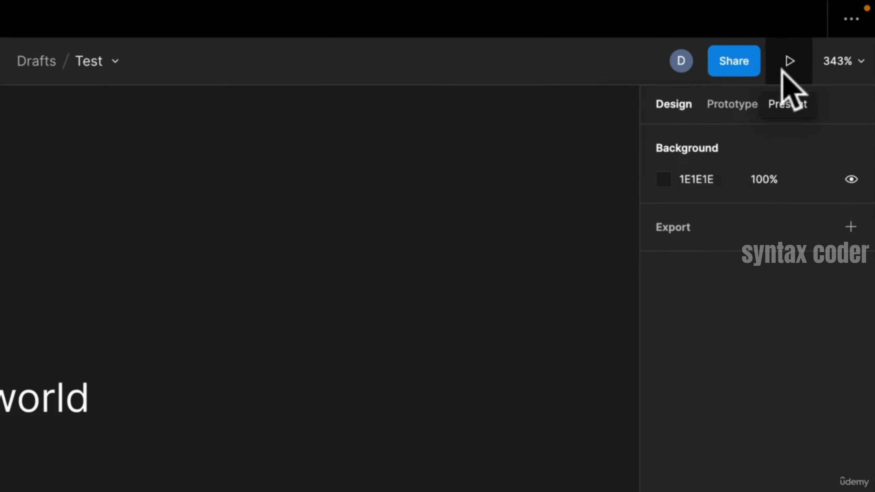
pyautogui.click(737, 61)
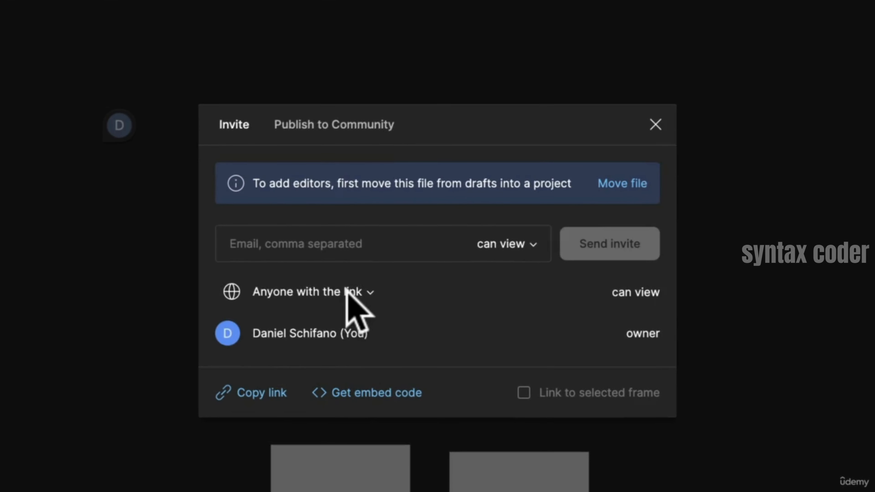
pyautogui.click(344, 292)
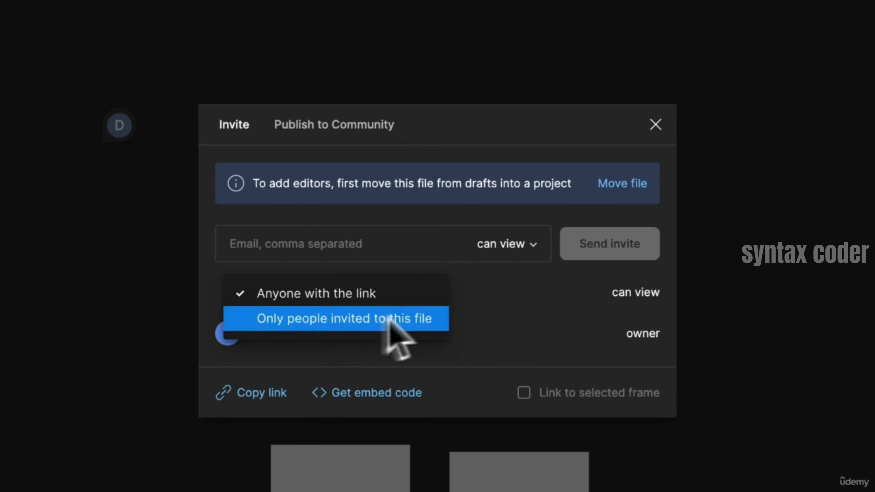
pyautogui.click(532, 292)
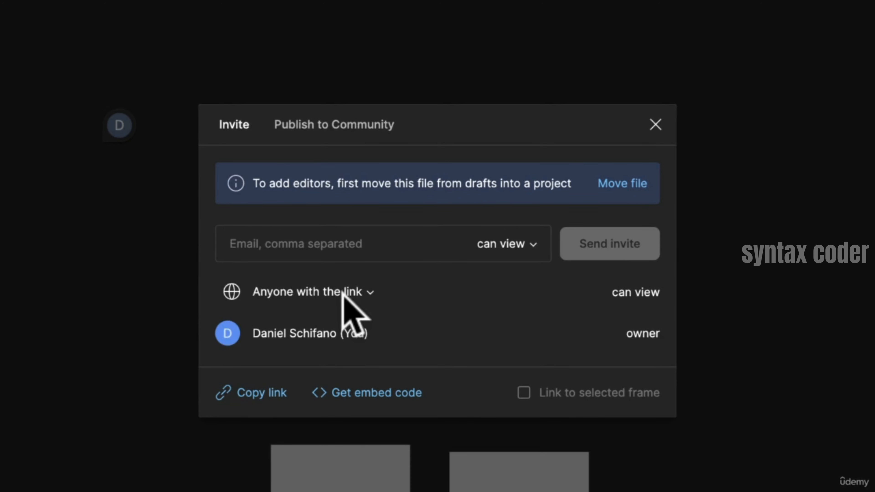
pyautogui.click(370, 292)
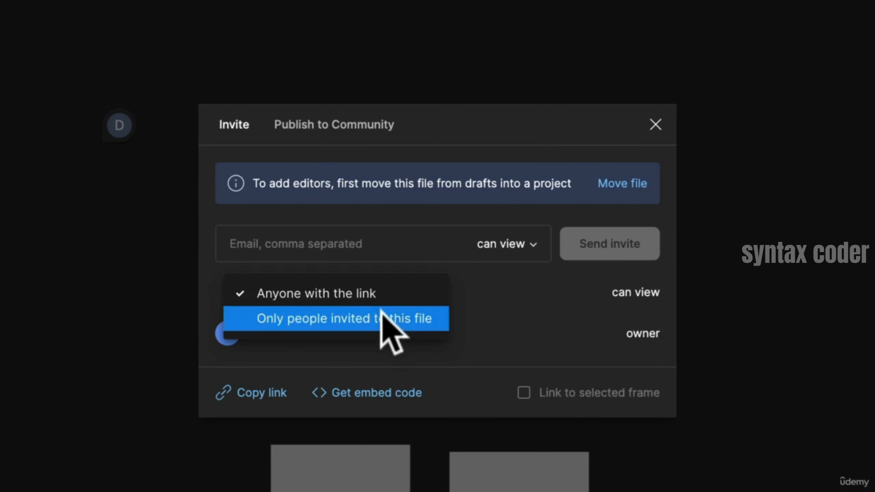
pyautogui.click(507, 291)
pyautogui.click(505, 243)
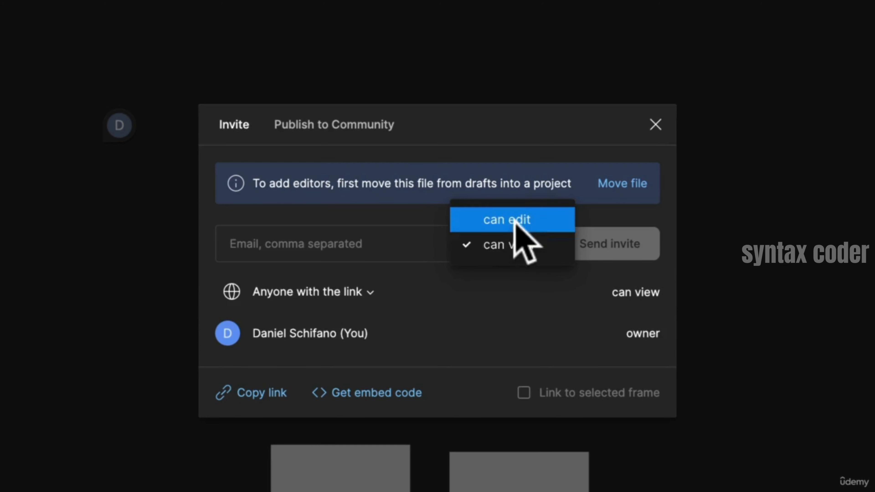
pyautogui.click(631, 291)
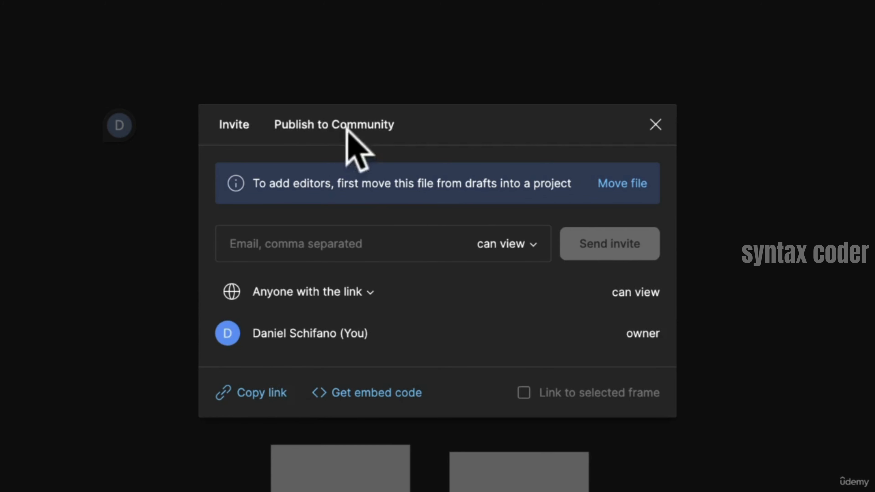
pyautogui.click(655, 125)
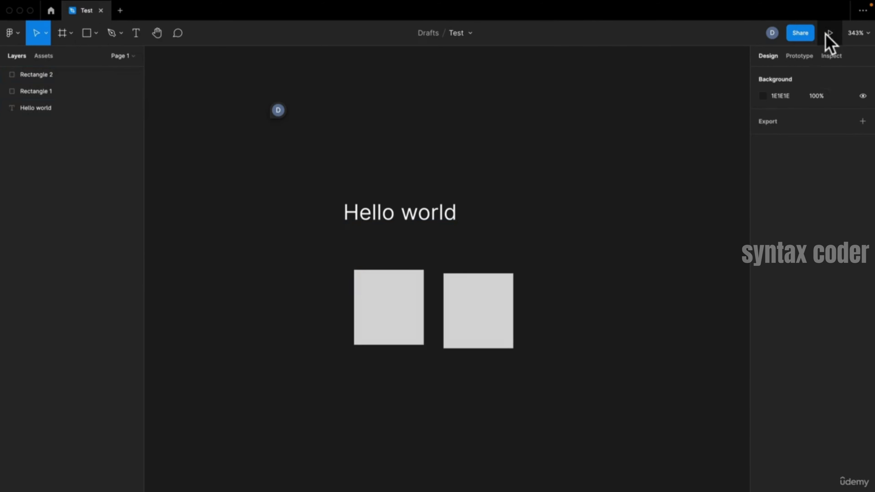
# Add a 375 × 812 frame to the canvas using the iPhone 13 mini preset
pyautogui.click(826, 34)
pyautogui.press('f')
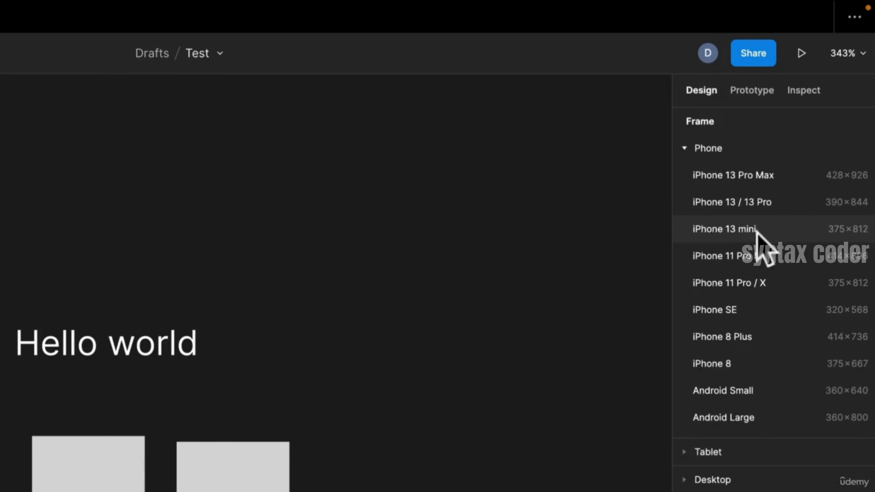
pyautogui.click(756, 230)
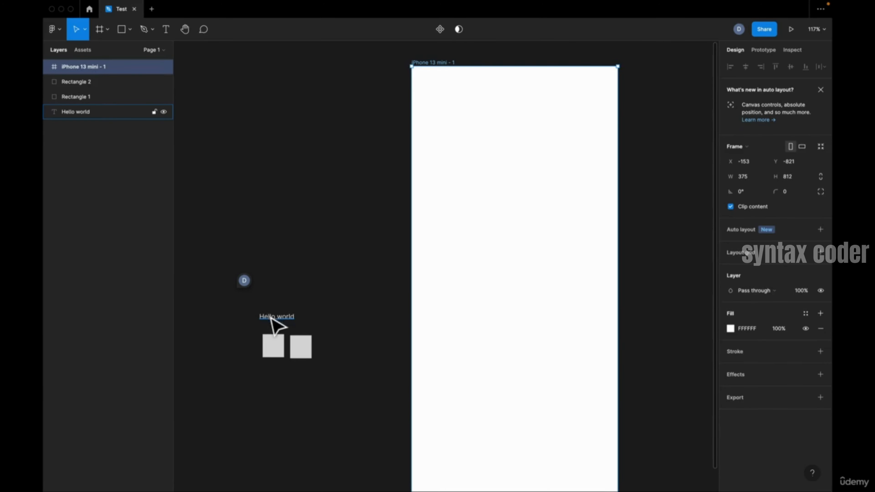
# Move the "Hello world" text into the iPhone 13 mini frame and set its fill to black (000000)
pyautogui.moveTo(271, 319); pyautogui.dragTo(288, 310)
pyautogui.moveTo(489, 194); pyautogui.dragTo(494, 190)
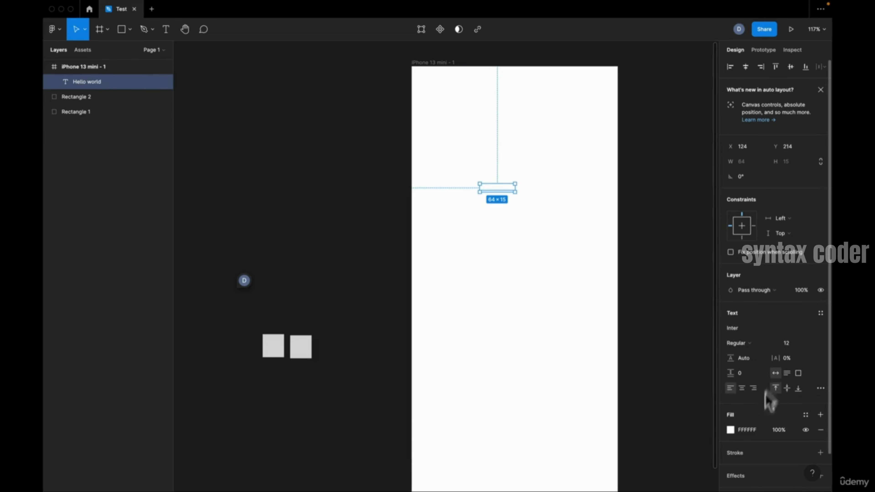
pyautogui.click(733, 428)
pyautogui.moveTo(678, 362); pyautogui.dragTo(588, 387)
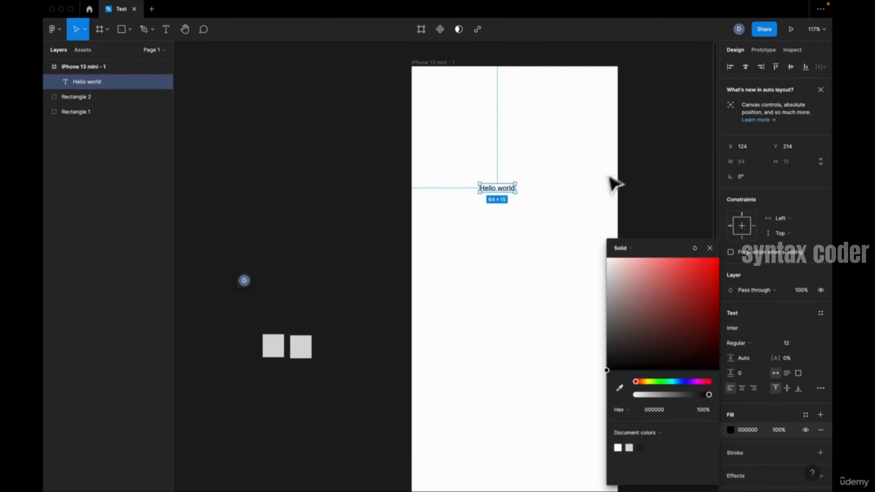
pyautogui.click(644, 155)
# Reposition the "Hello world" text to about X 156, Y 115 in the frame and set its font size to 40
pyautogui.moveTo(504, 189); pyautogui.dragTo(522, 138)
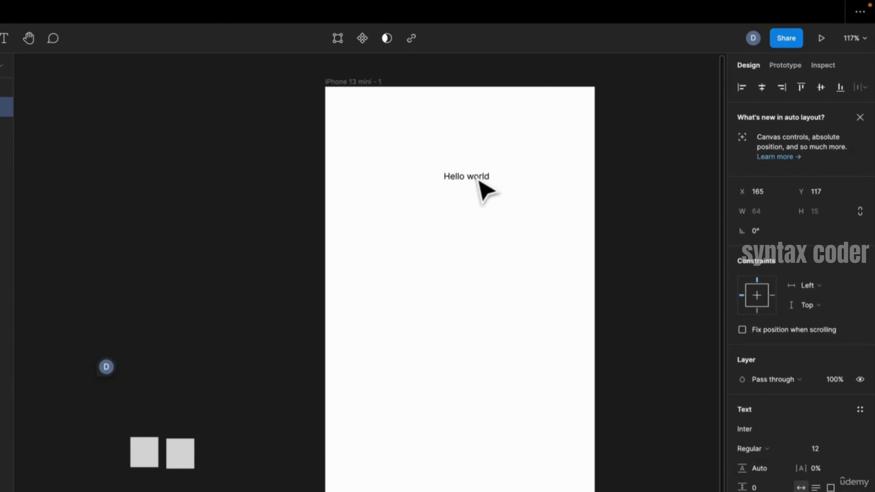
pyautogui.moveTo(471, 179); pyautogui.dragTo(474, 178)
pyautogui.click(840, 448)
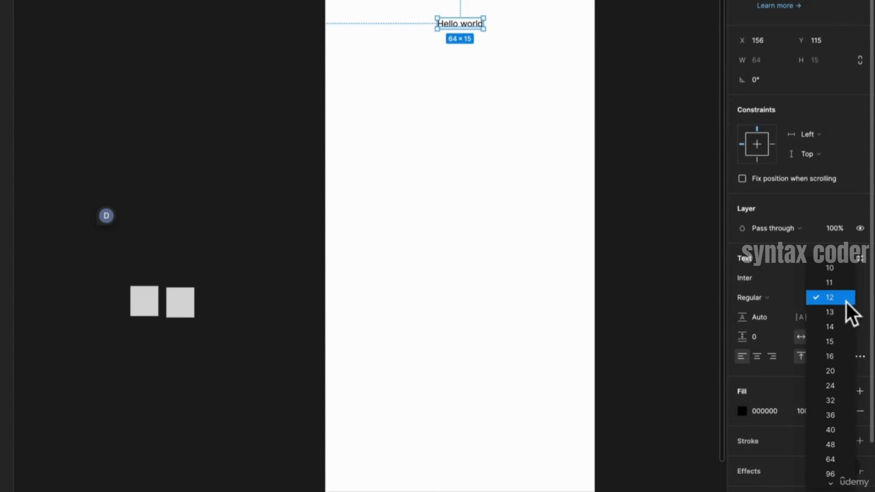
pyautogui.click(836, 432)
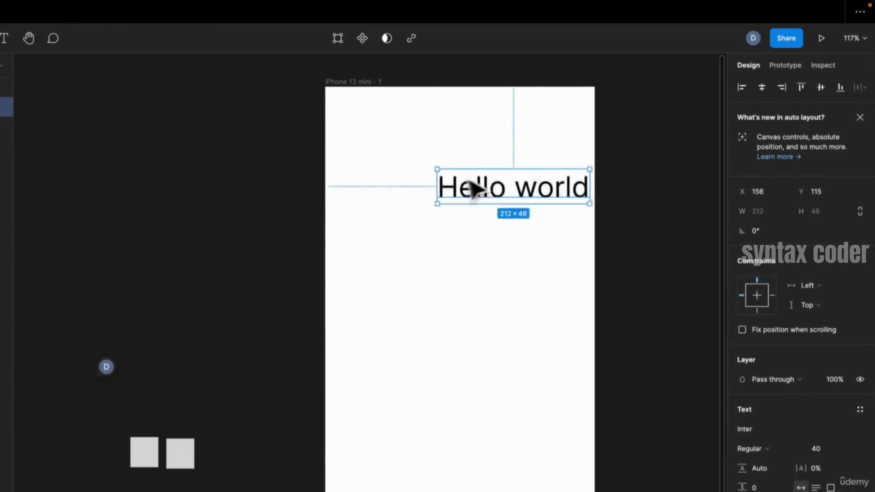
# Shift the enlarged "Hello world" text left to about X 82 so it sits centrally in the frame
pyautogui.hotkey('shift', 'Left')
pyautogui.hotkey('shift', 'Left')
pyautogui.hotkey('shift', 'Left')
pyautogui.hotkey('shift', 'Left')
pyautogui.hotkey('shift', 'Left')
pyautogui.hotkey('shift', 'Left')
pyautogui.hotkey('shift', 'Left')
pyautogui.hotkey('shift', 'Left')
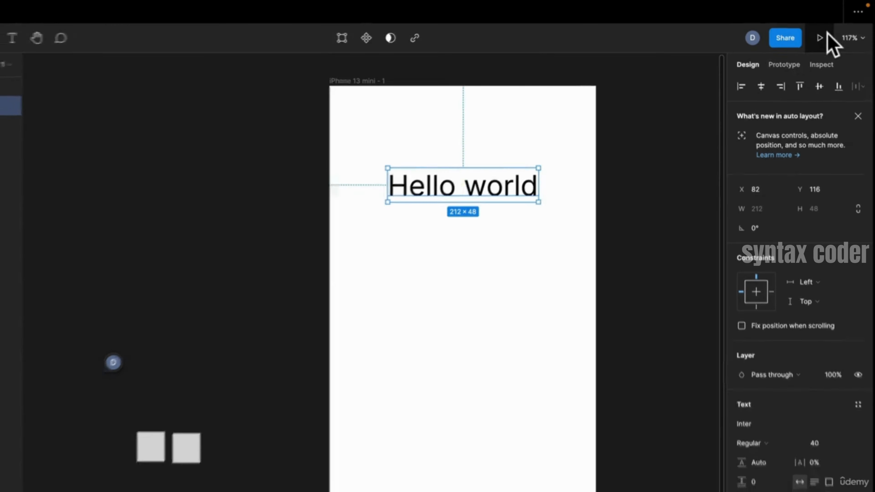
# Preview the iPhone 13 mini frame in presentation mode and return to the Test design file
pyautogui.click(821, 38)
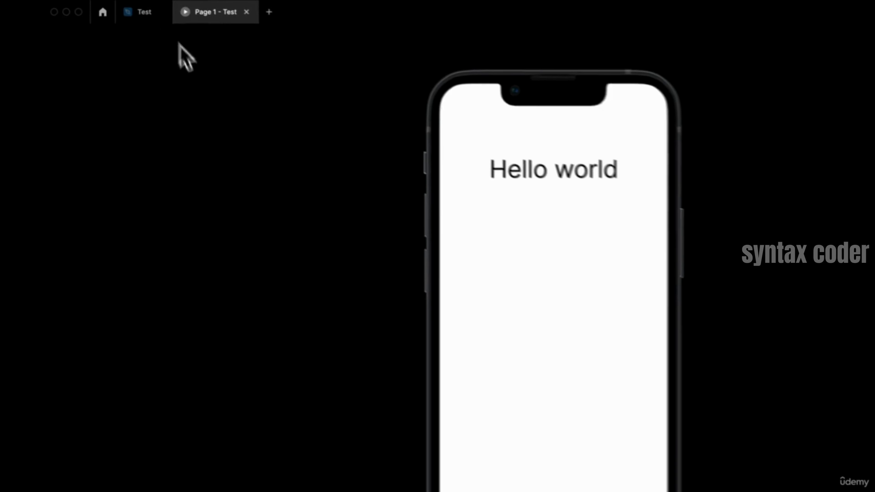
pyautogui.click(138, 16)
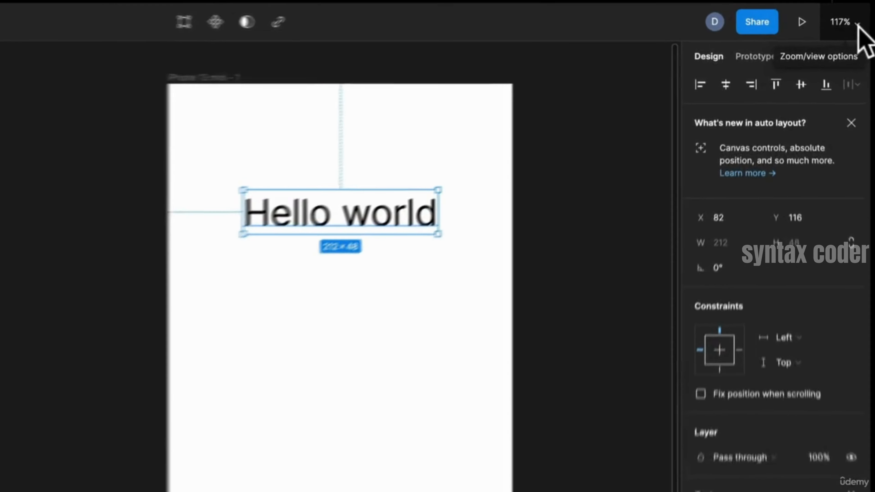
# Look through the zoom and view options, close them, and deselect the text
pyautogui.click(823, 30)
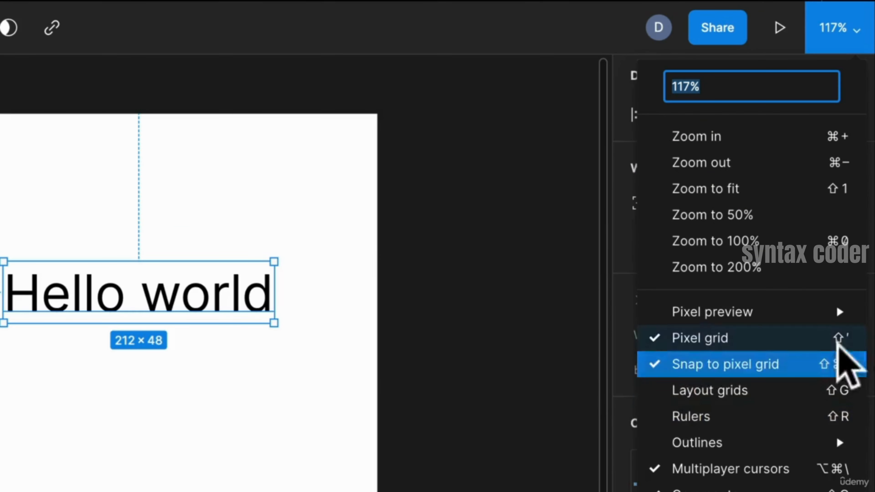
pyautogui.moveTo(835, 437)
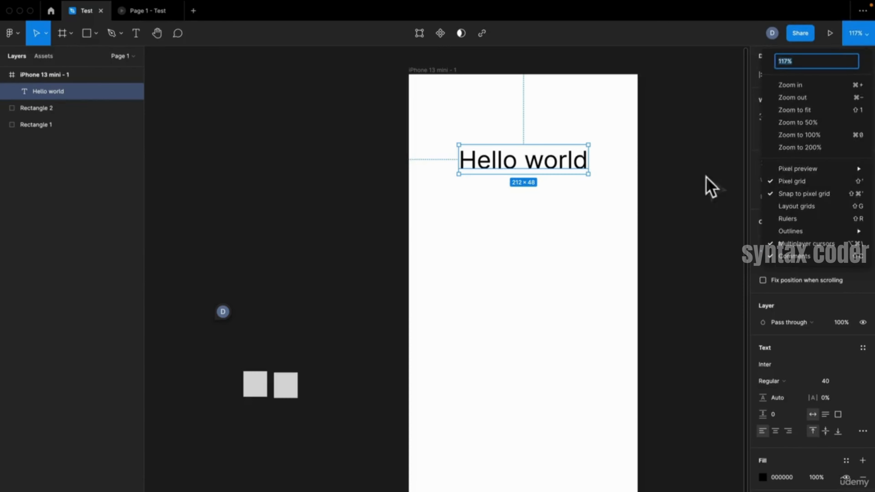
pyautogui.click(521, 326)
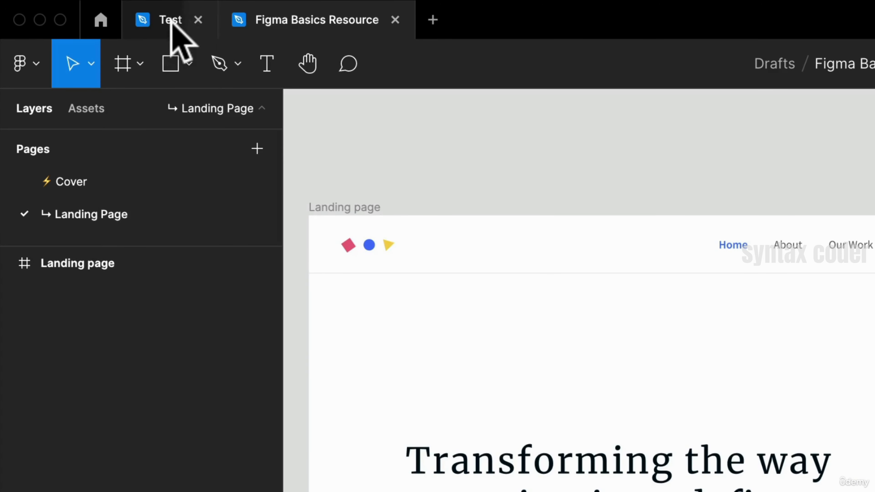
# Close the Test file, check the component assets of Figma Basics Resource, and return to its layer list
pyautogui.click(171, 19)
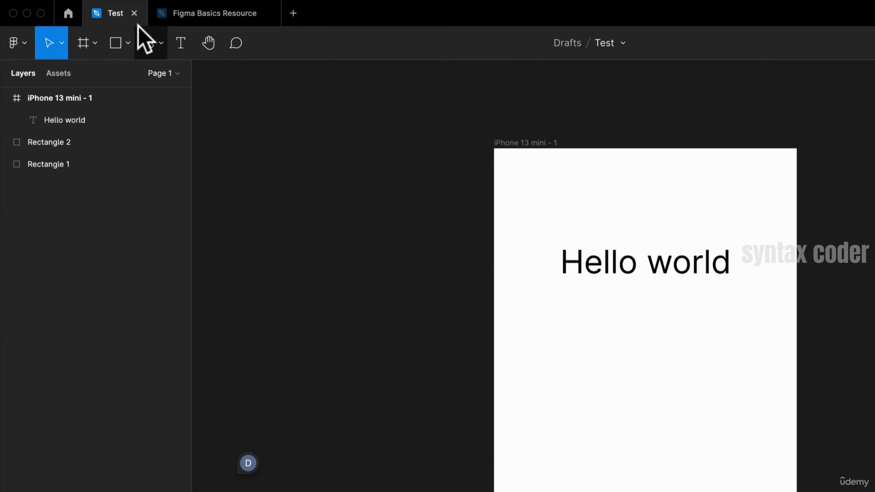
pyautogui.click(134, 13)
pyautogui.click(60, 73)
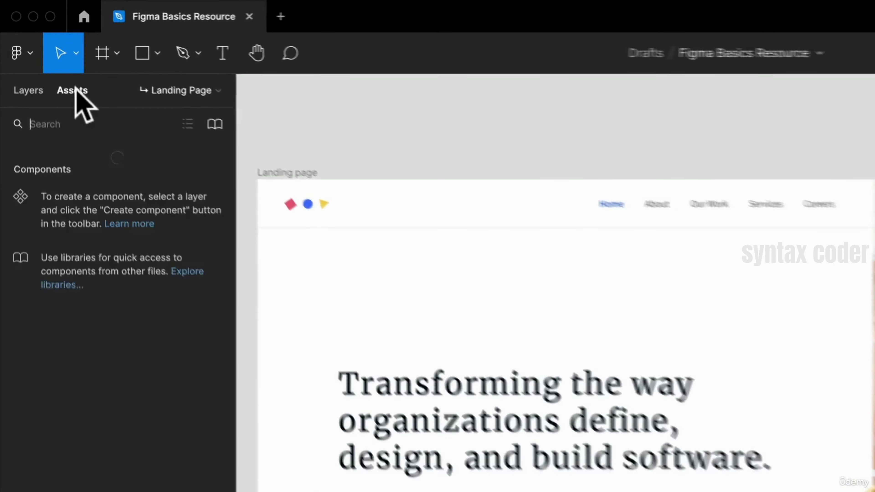
pyautogui.click(17, 71)
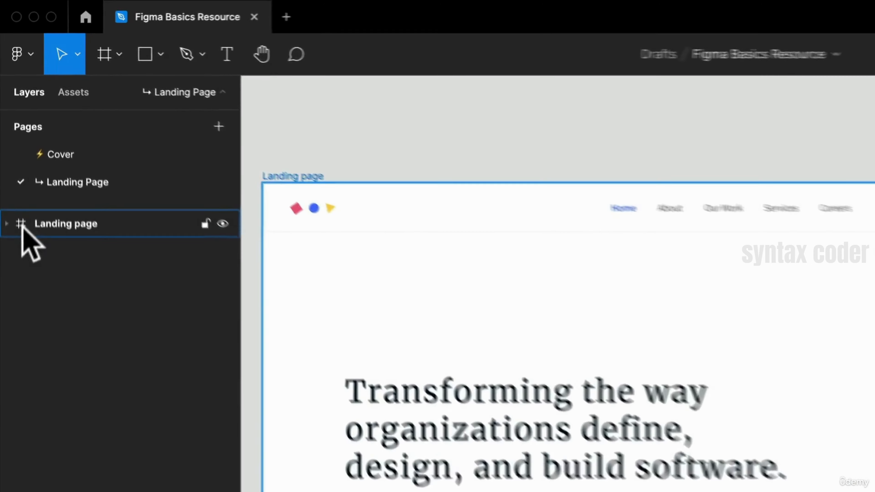
# Expand the Landing page, Header, Navigation and Hero layers, and select the Horizontal Rule to examine the layer hierarchy
pyautogui.click(5, 158)
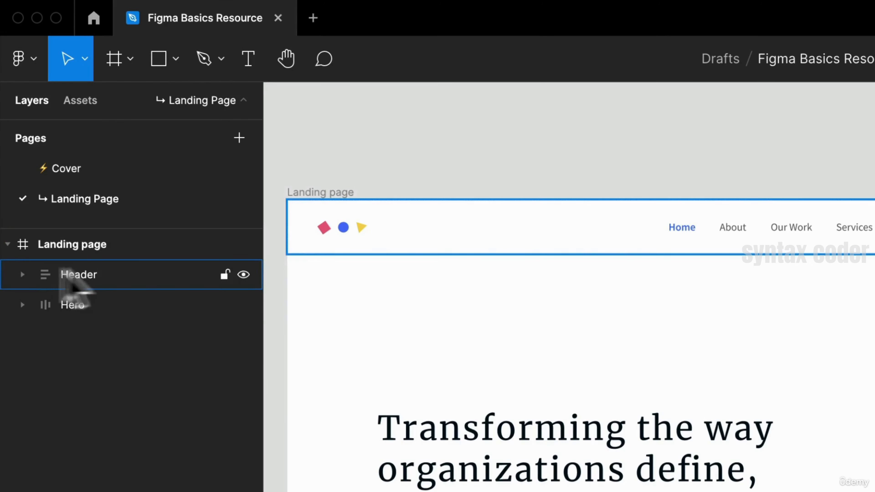
pyautogui.click(22, 274)
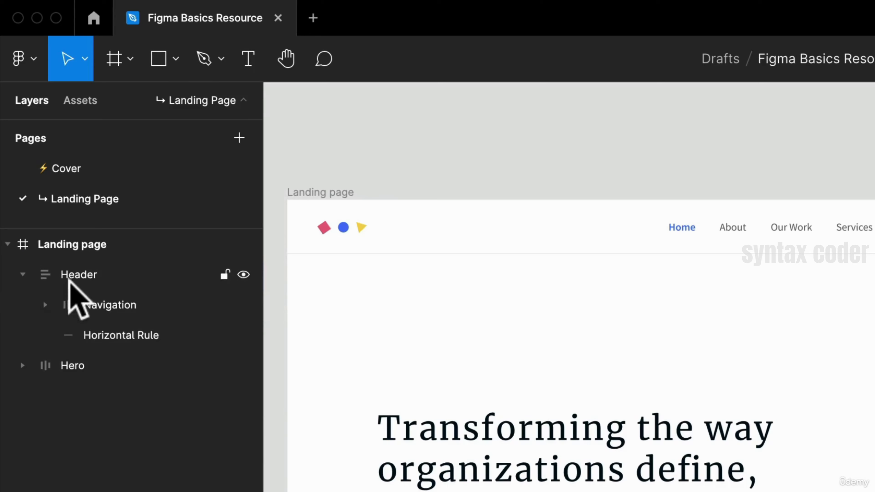
pyautogui.click(64, 341)
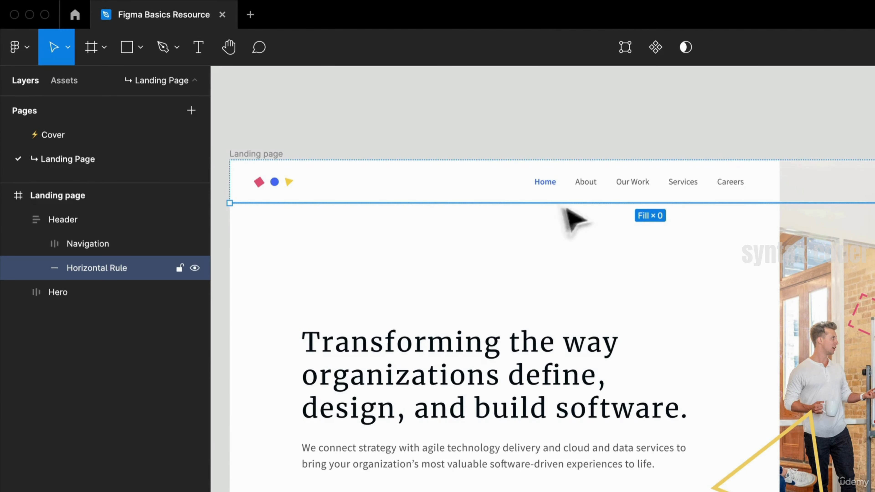
pyautogui.click(36, 244)
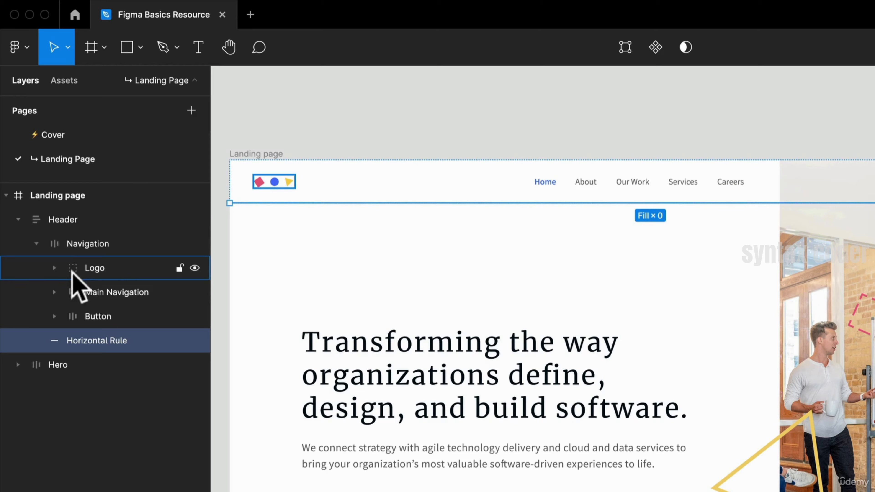
pyautogui.click(19, 365)
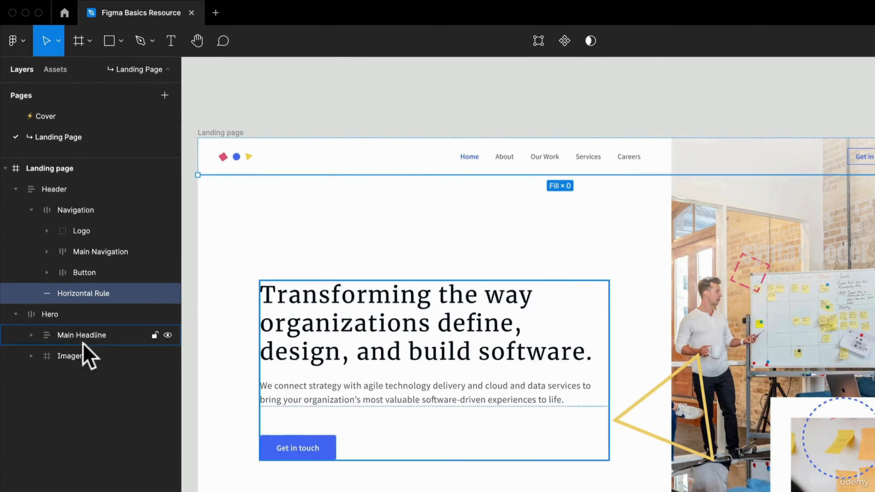
# Try turning the Hero's Main Headline into a component and duplicating it, undo both changes, and deselect the layer
pyautogui.click(82, 334)
pyautogui.click(538, 40)
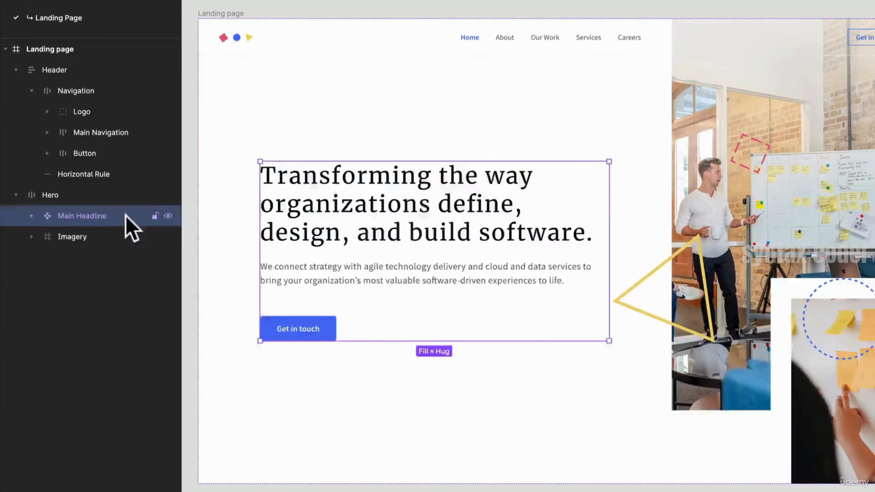
pyautogui.hotkey('ctrl', 'd')
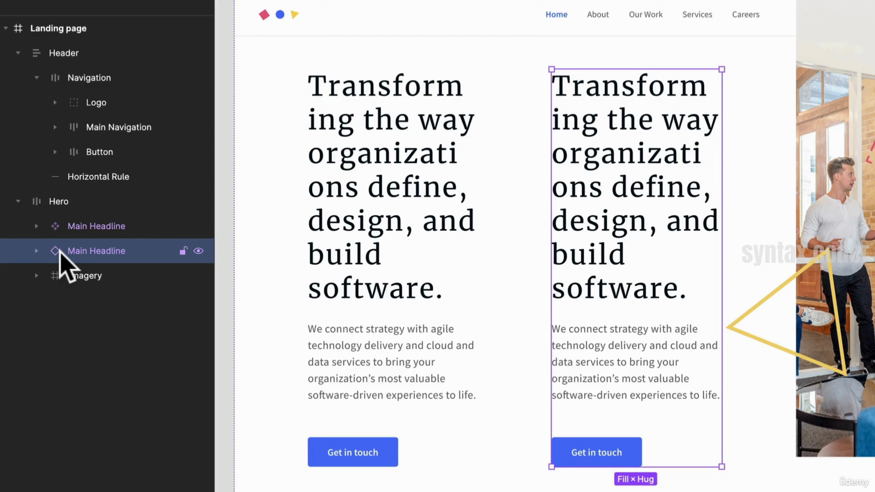
pyautogui.hotkey('ctrl', 'z')
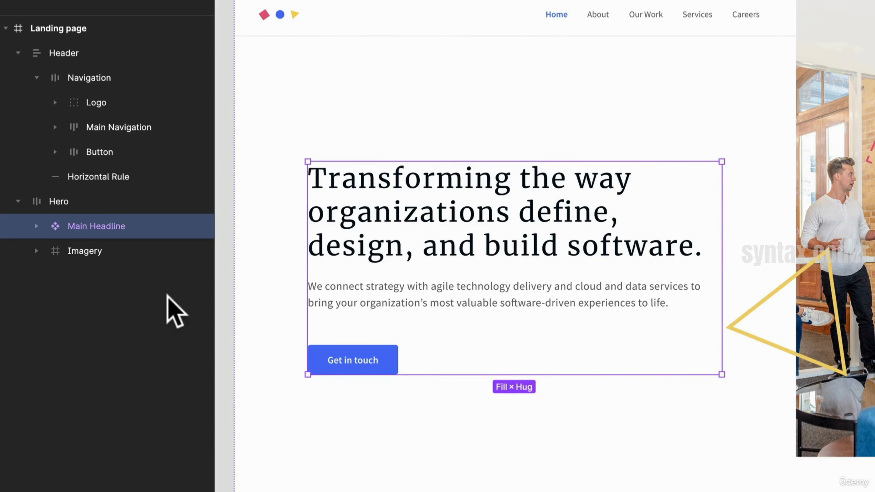
pyautogui.hotkey('ctrl', 'z')
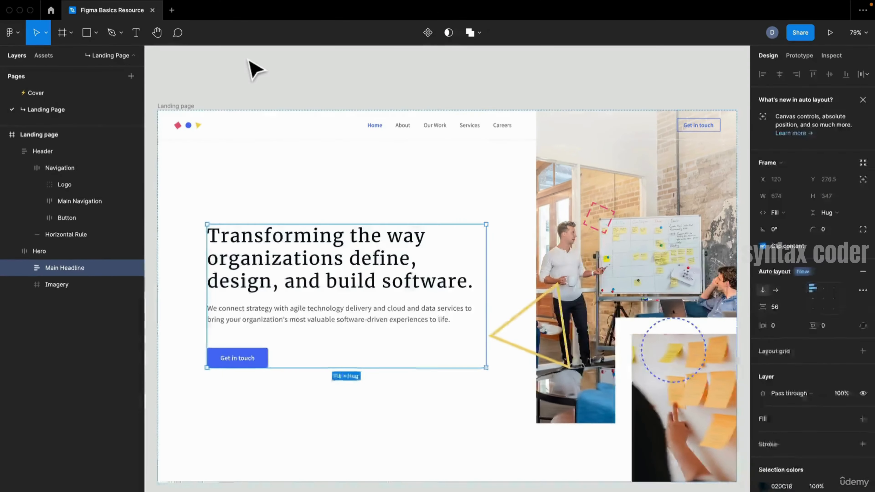
pyautogui.click(248, 59)
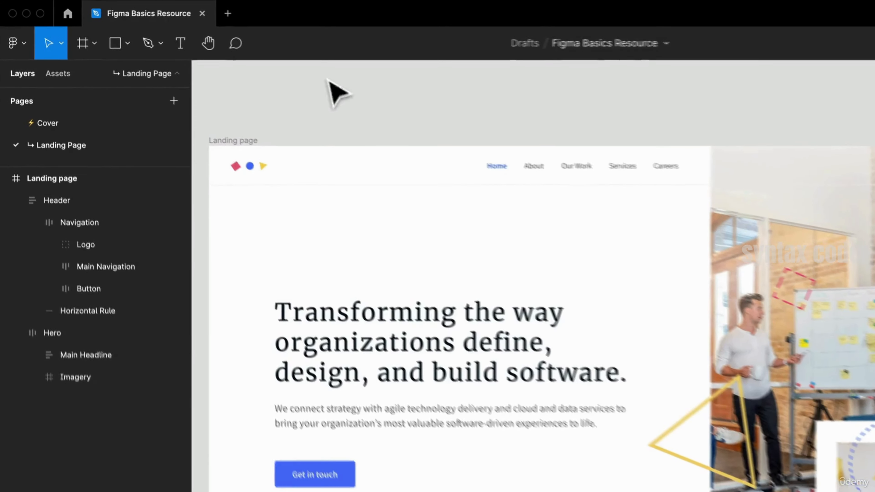
pyautogui.click(46, 167)
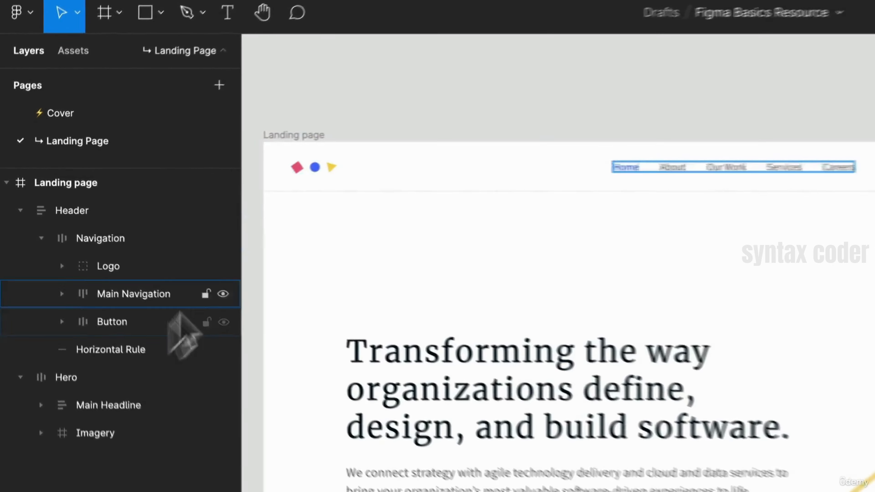
# Select the Header, Navigation and Main Navigation layers in turn to examine how they are nested
pyautogui.click(73, 219)
pyautogui.click(114, 286)
pyautogui.click(13, 222)
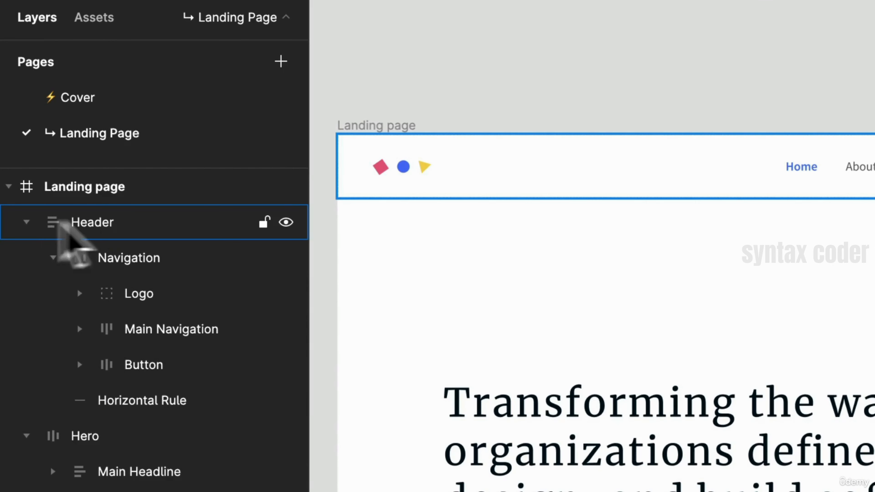
pyautogui.click(88, 223)
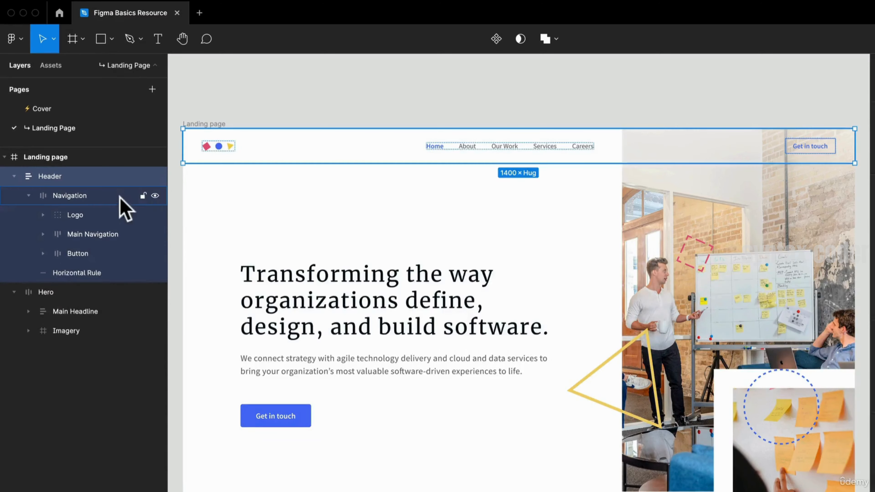
pyautogui.click(103, 195)
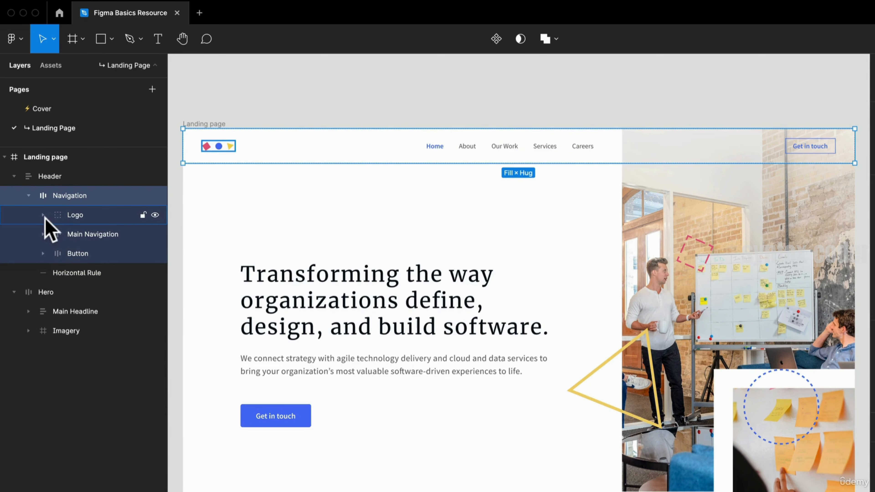
pyautogui.click(87, 236)
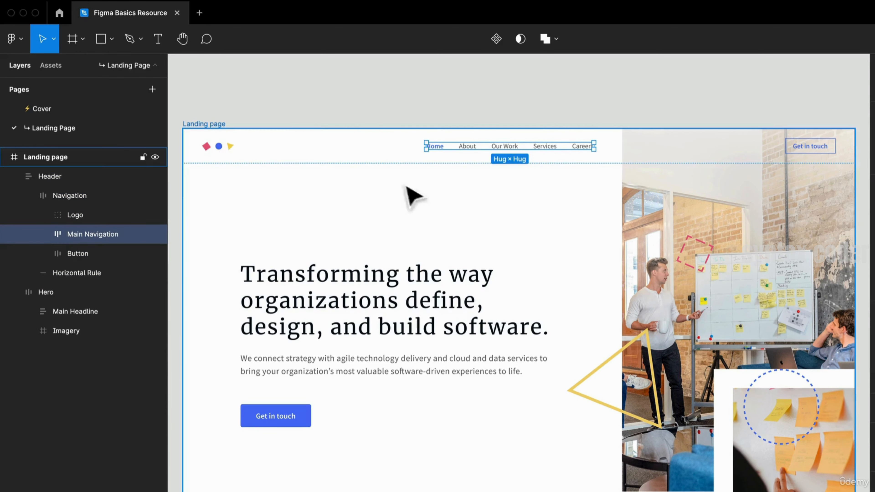
# Expand Main Navigation to examine its Nav Item layers, select the parent Navigation layer, and clear the selection
pyautogui.scroll(5, 606, 162)
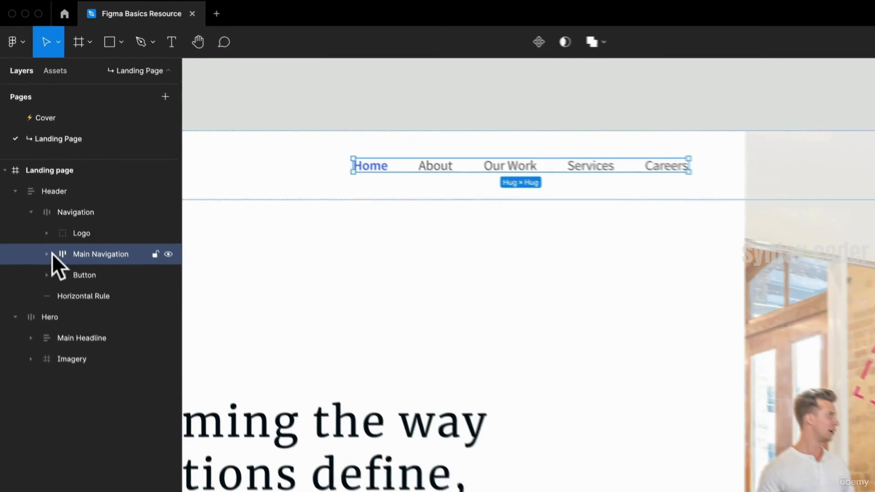
pyautogui.click(48, 254)
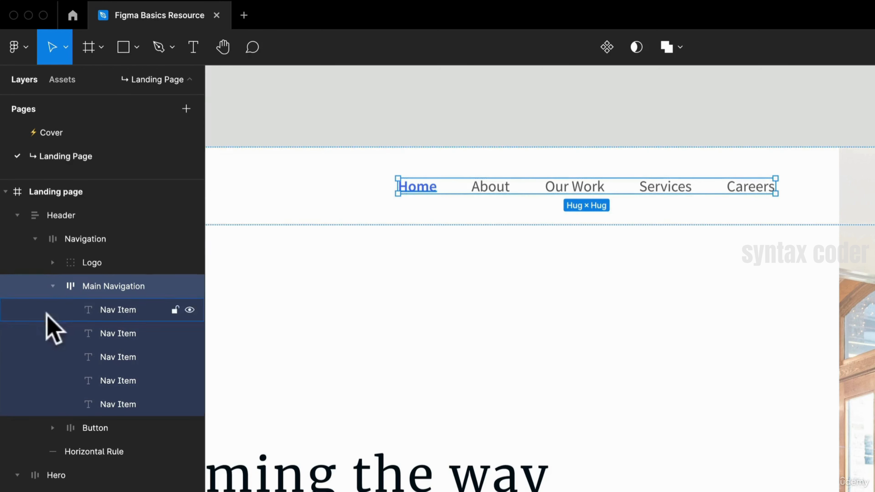
pyautogui.click(117, 235)
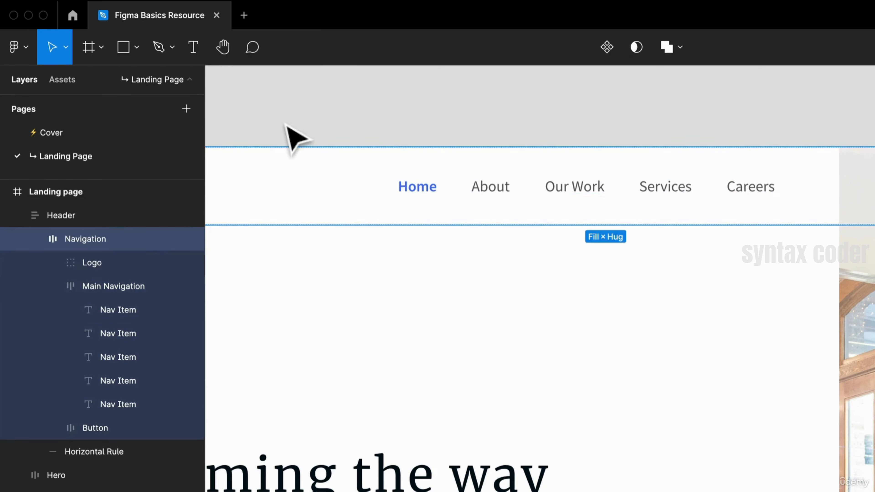
pyautogui.click(290, 119)
# Draw a rectangle about 54 × 45 above the landing page and nest it inside the Header layer
pyautogui.click(123, 48)
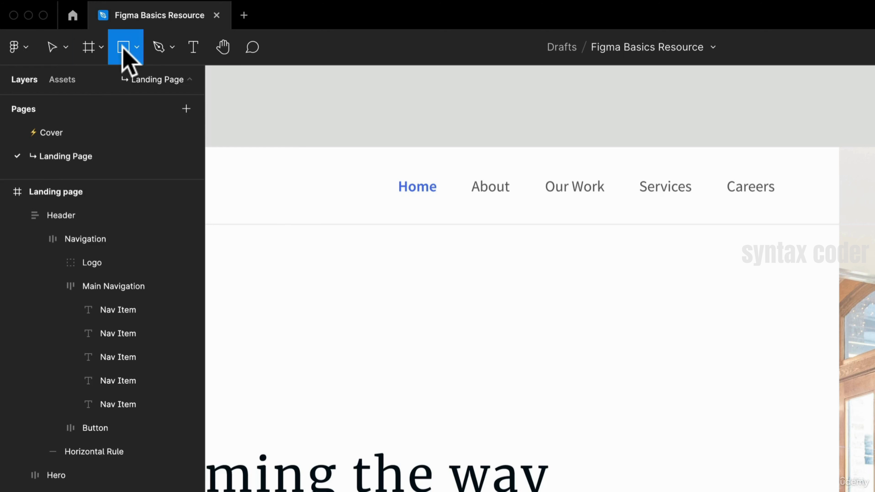
pyautogui.moveTo(303, 75); pyautogui.dragTo(361, 123)
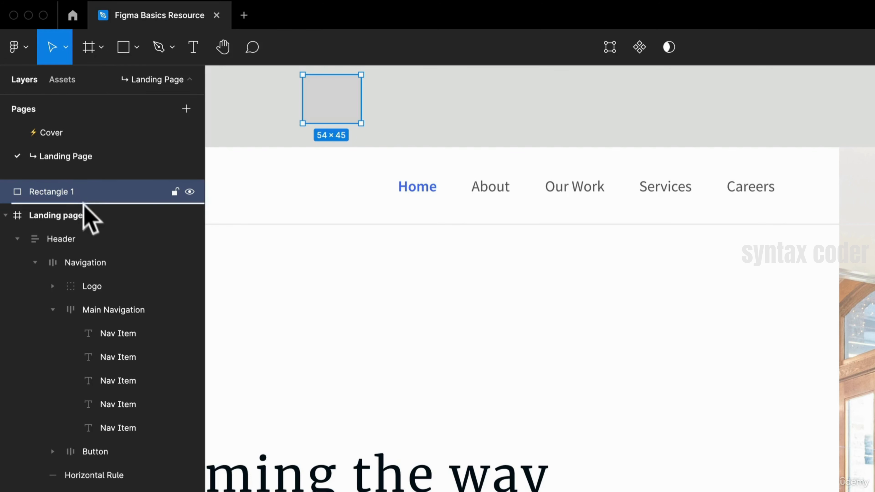
pyautogui.moveTo(83, 203); pyautogui.dragTo(90, 247)
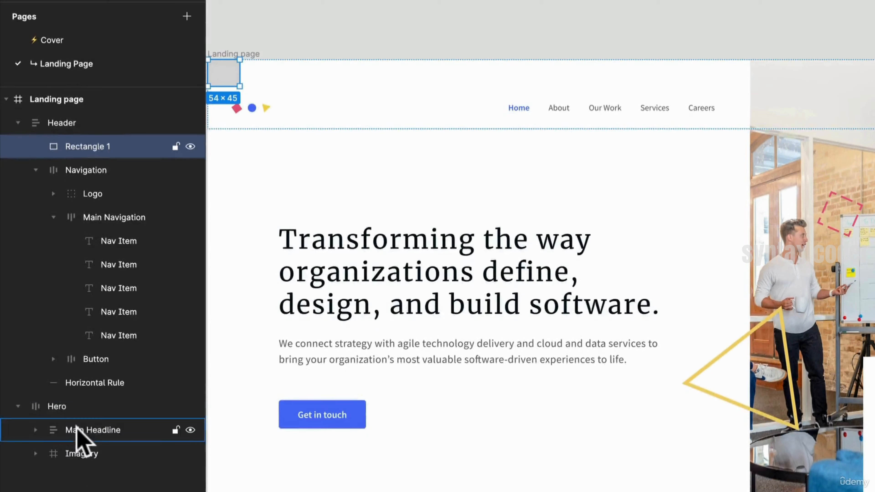
# Move the rectangle from the Header into the Hero layer above Main Headline, and delete it
pyautogui.moveTo(77, 426); pyautogui.dragTo(79, 424)
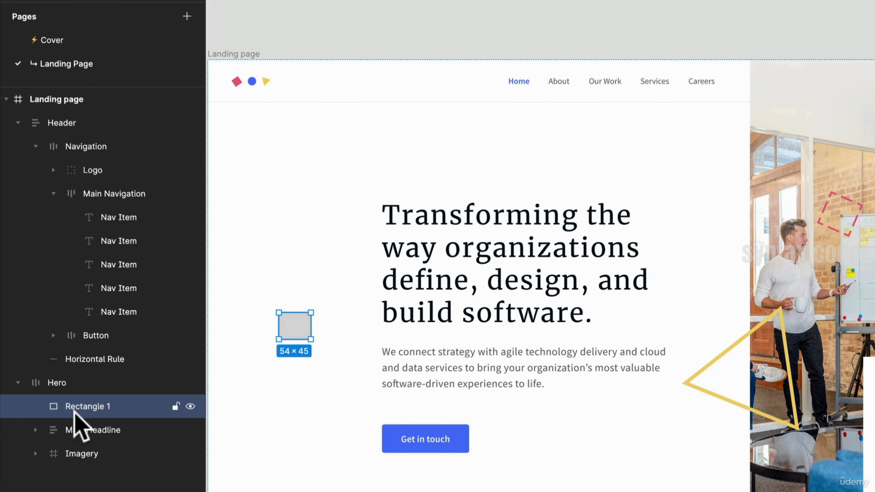
pyautogui.press('Delete')
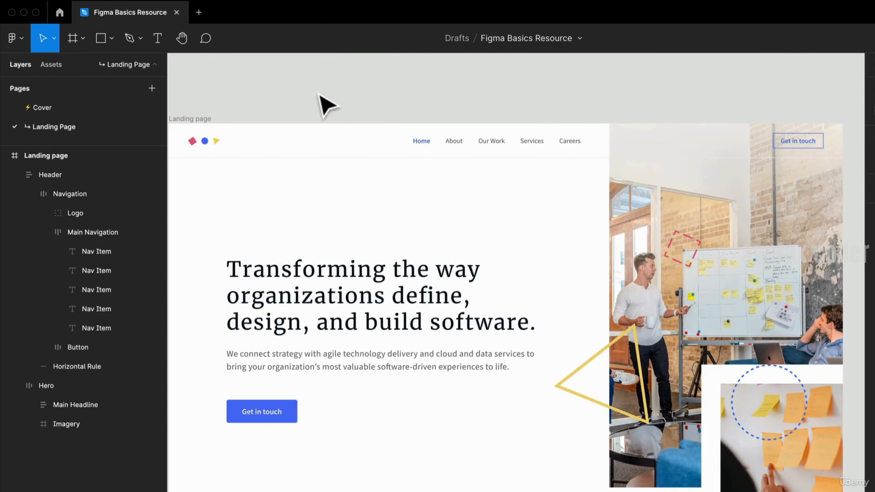
pyautogui.moveTo(318, 94); pyautogui.dragTo(374, 93)
pyautogui.scroll(2, 339, 300)
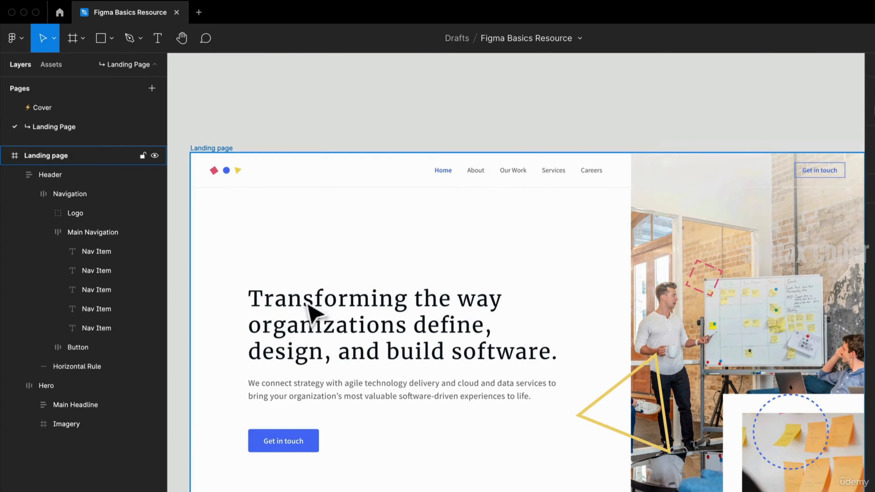
# Look through the context options of the Navigation layer, the Landing page frame and the Logo, and close them
pyautogui.click(117, 195)
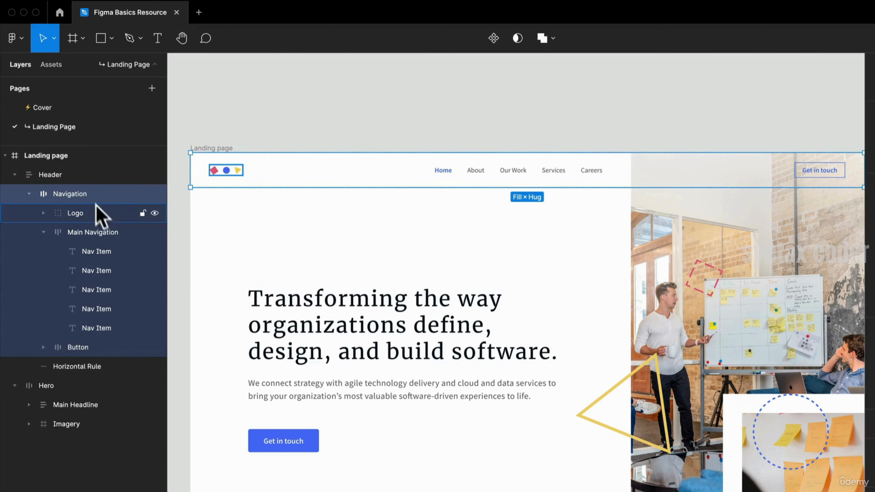
pyautogui.rightClick(94, 194)
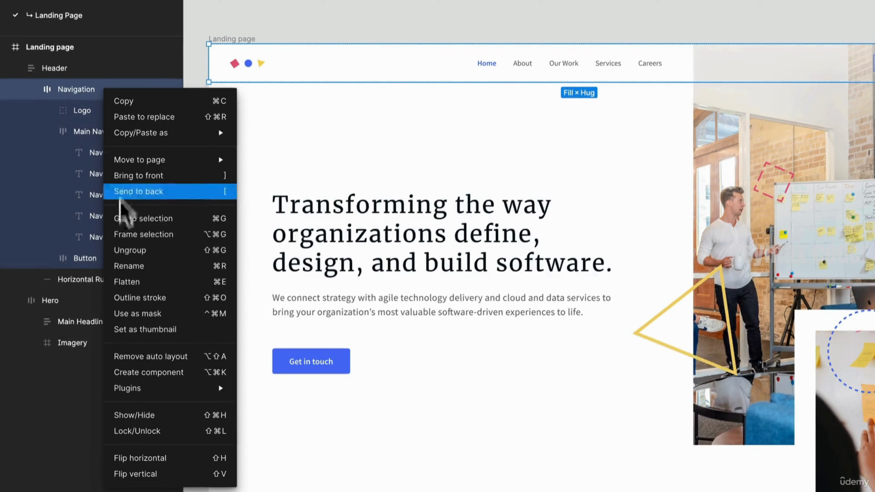
pyautogui.click(332, 137)
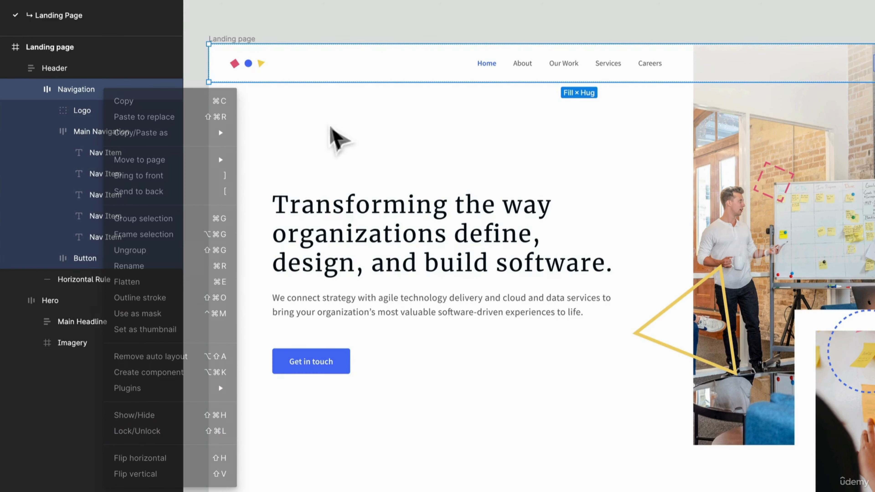
pyautogui.click(296, 126)
pyautogui.rightClick(285, 115)
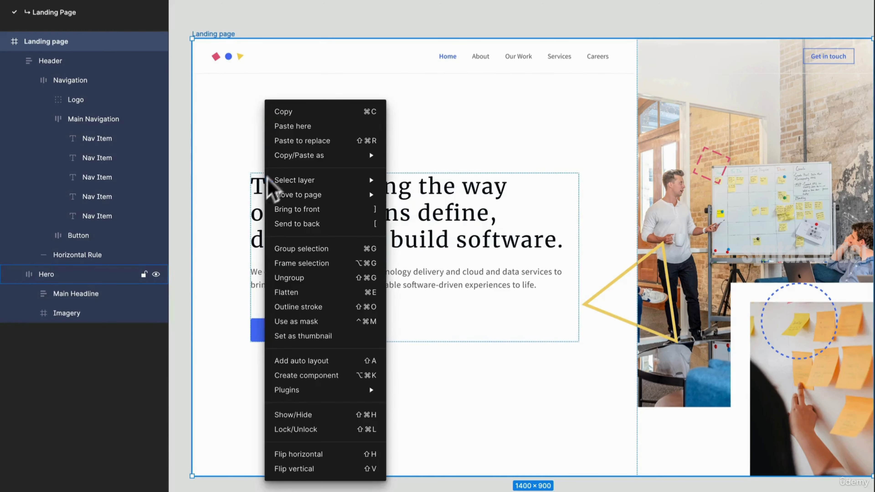
pyautogui.doubleClick(225, 55)
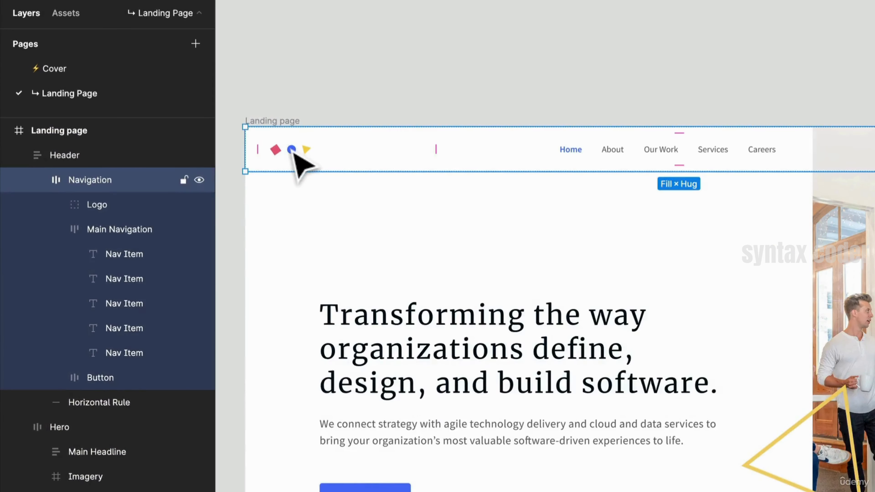
pyautogui.click(293, 152)
pyautogui.rightClick(294, 152)
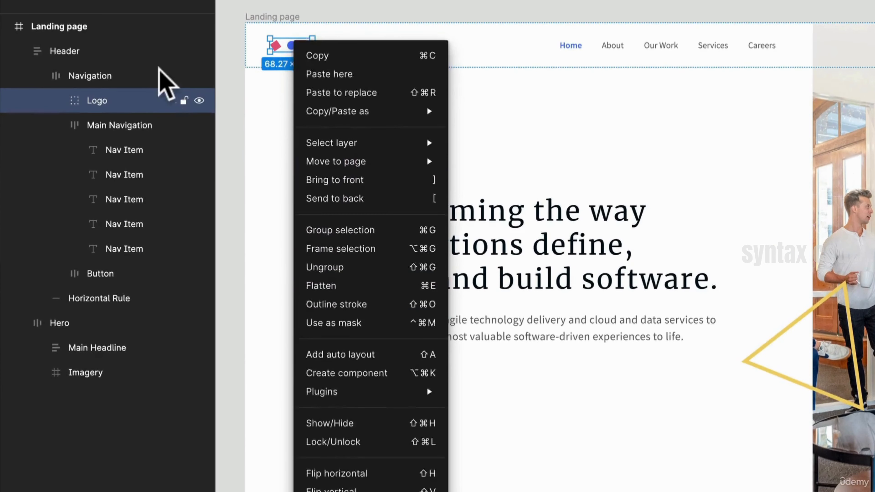
pyautogui.click(159, 68)
# Try moving the Logo layer into Main Navigation and deleting it, undoing each change
pyautogui.moveTo(116, 100); pyautogui.dragTo(118, 155)
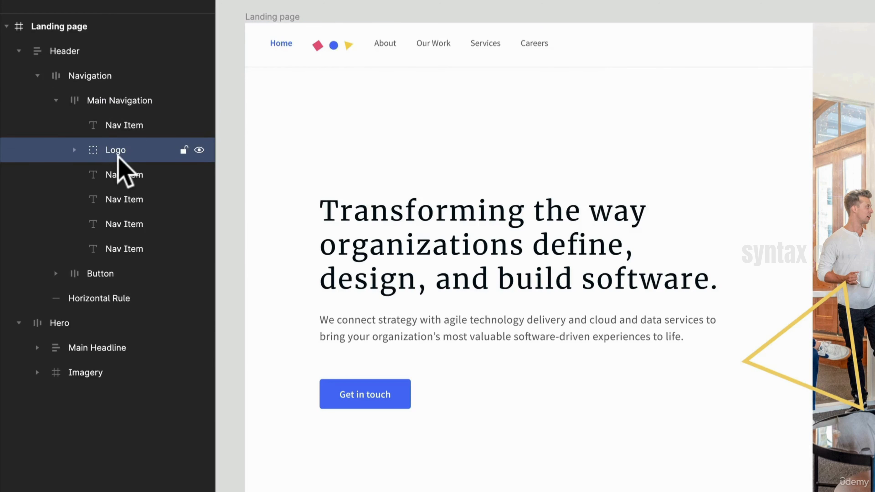
pyautogui.hotkey('ctrl', 'z')
pyautogui.click(56, 124)
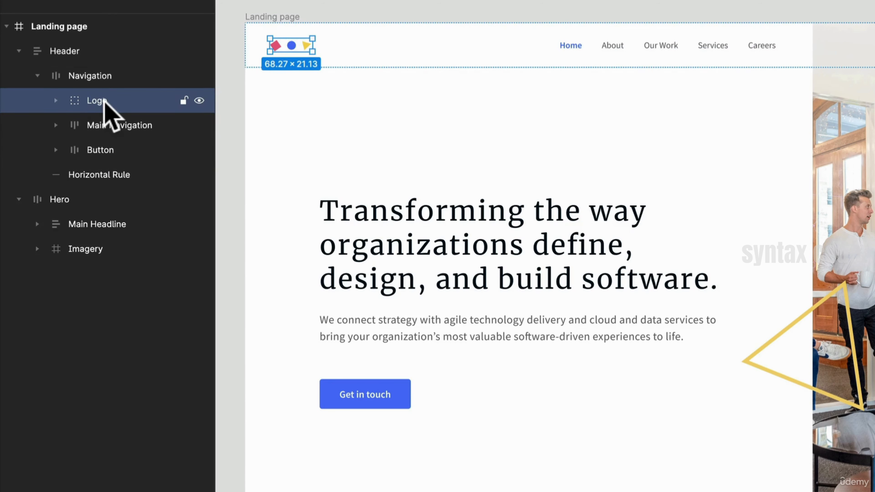
pyautogui.press('Delete')
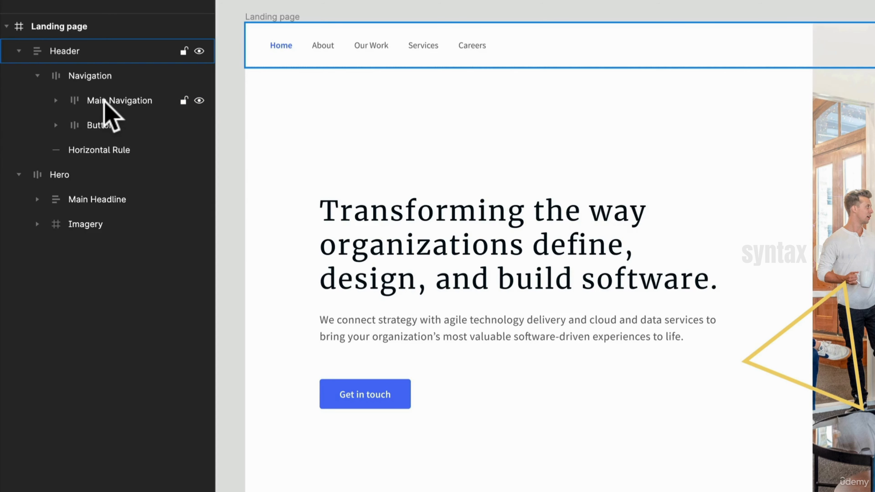
pyautogui.hotkey('ctrl', 'z')
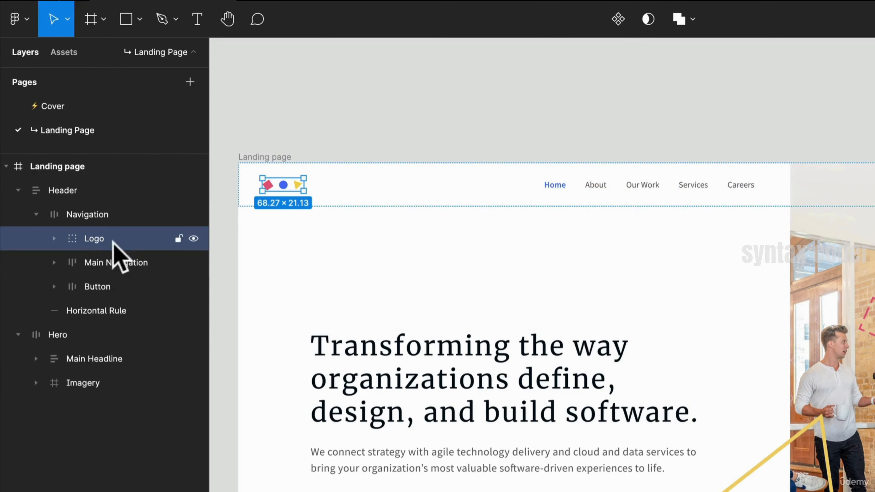
# Rename the Logo layer as Cool Logo and undo the renaming
pyautogui.doubleClick(99, 241)
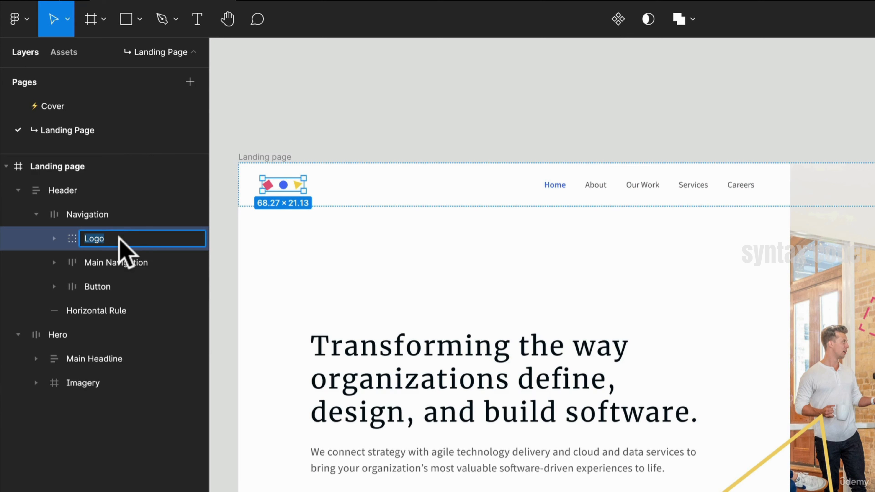
pyautogui.write('Coo')
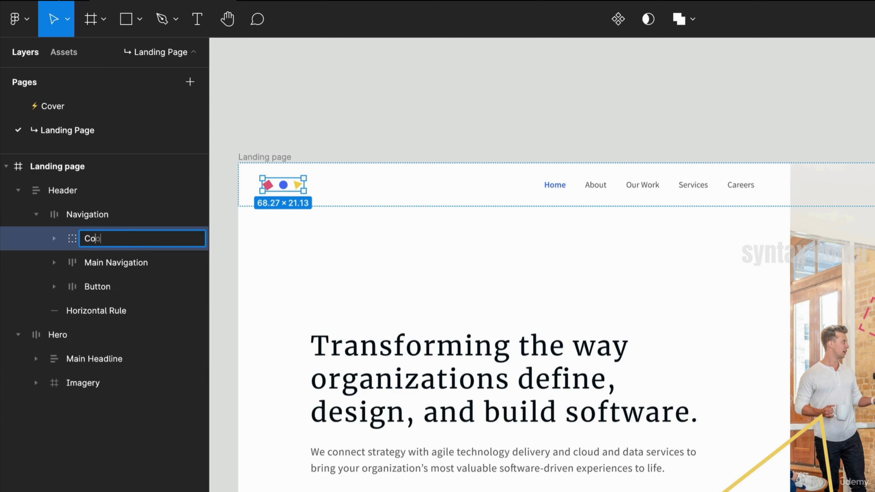
pyautogui.write('l Logo')
pyautogui.click(327, 115)
pyautogui.hotkey('ctrl', 'z')
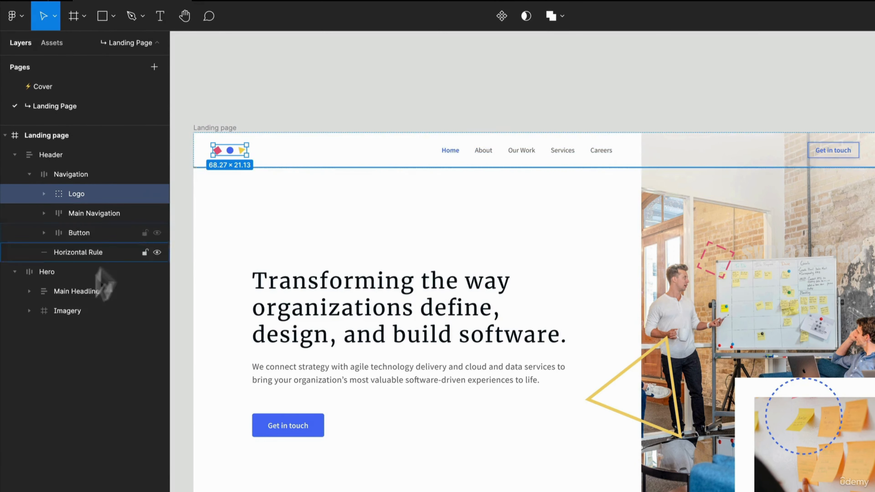
# Expand the Hero's Imagery layer and draw a frame about 178 × 135 above the landing page
pyautogui.click(29, 311)
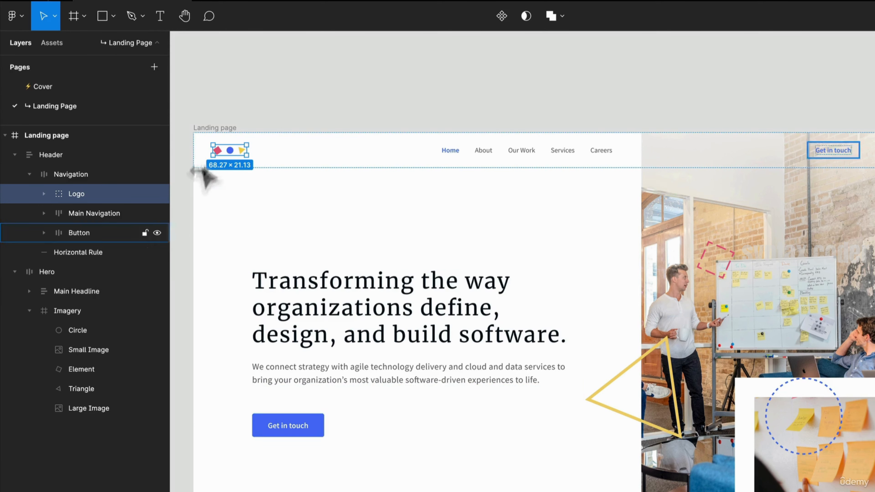
pyautogui.click(283, 89)
pyautogui.press('f')
pyautogui.moveTo(263, 49); pyautogui.dragTo(347, 113)
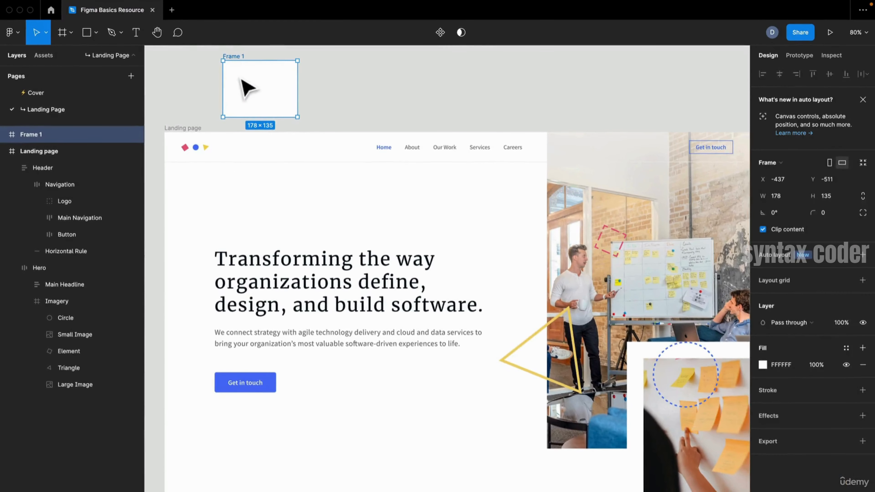
# Duplicate the new frame five times to form a row of six frames
pyautogui.press('super+d')
pyautogui.press('super+d')
pyautogui.press('super+d')
pyautogui.press('super+d')
pyautogui.press('super+d')
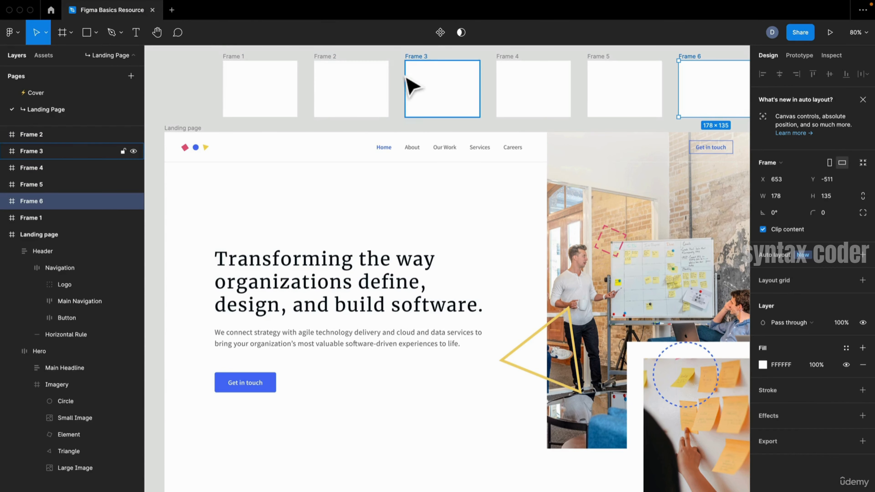
# Select all six small frames above the landing page and delete them
pyautogui.press('space')
pyautogui.moveTo(241, 89); pyautogui.dragTo(187, 185)
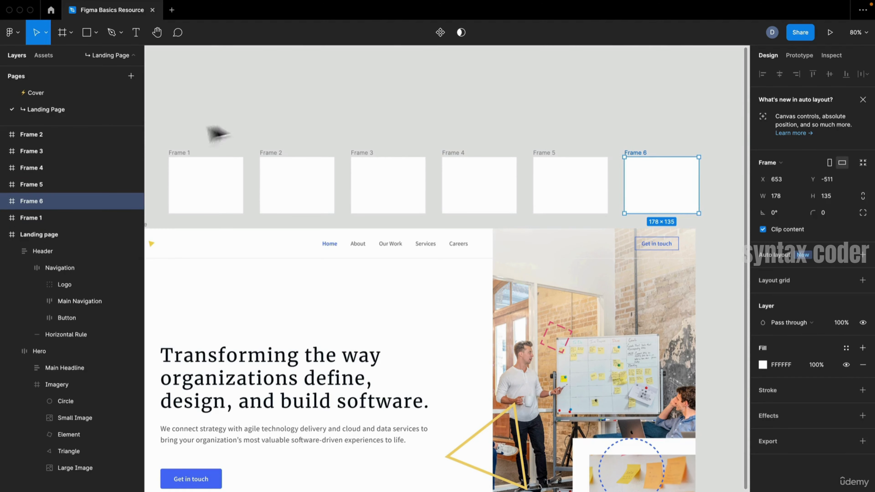
pyautogui.moveTo(172, 123); pyautogui.dragTo(687, 197)
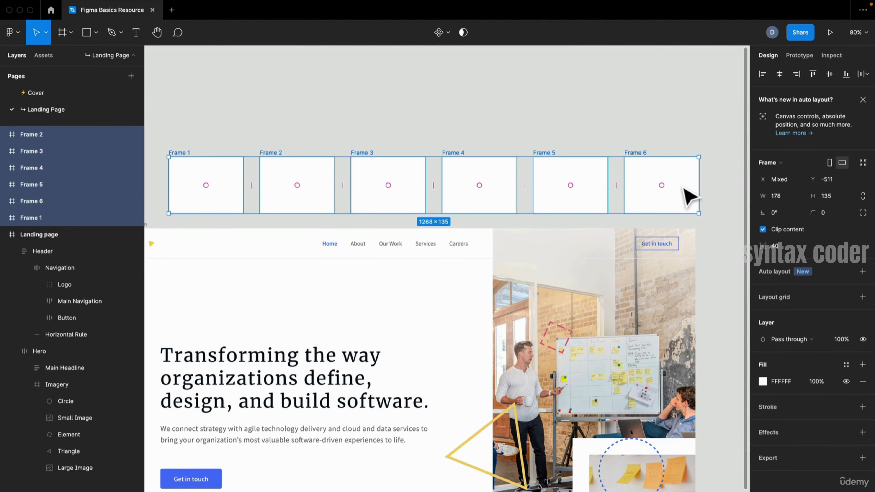
pyautogui.press('Delete')
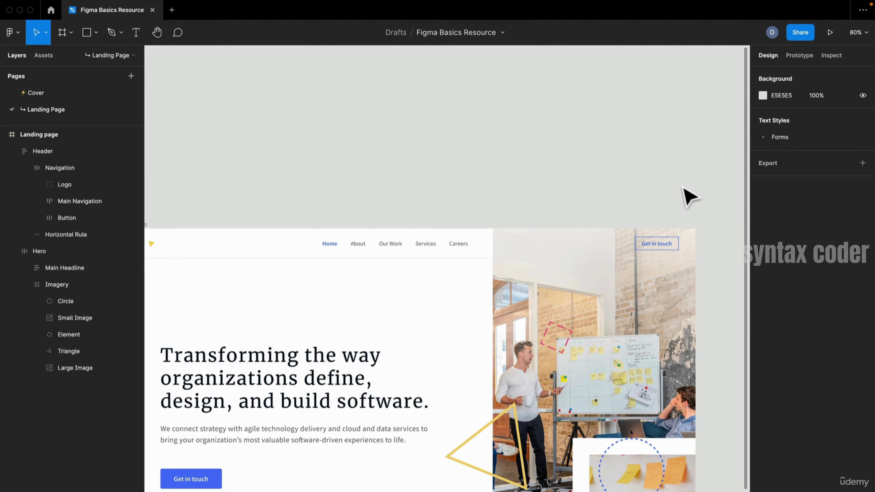
# Select the Header's Navigation layer, open and close its context menu, and toggle its visibility off and on again
pyautogui.hscroll(-5, 490, 178)
pyautogui.scroll(-5, 489, 178)
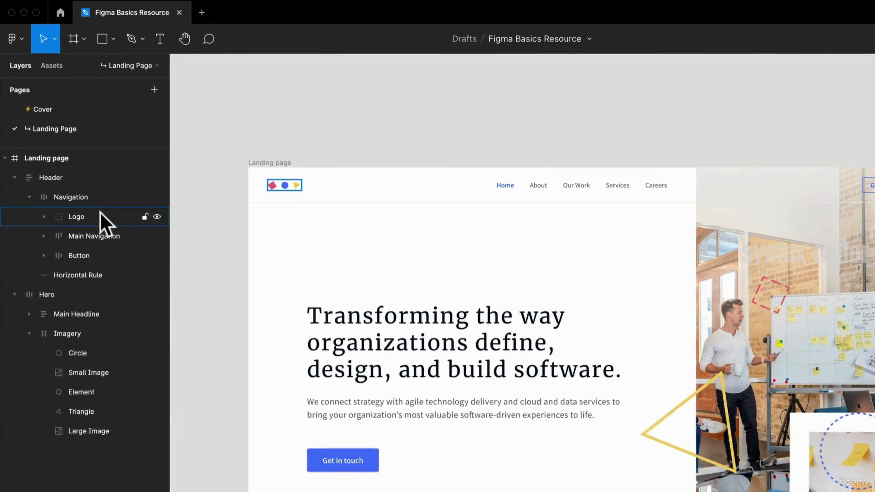
pyautogui.click(76, 202)
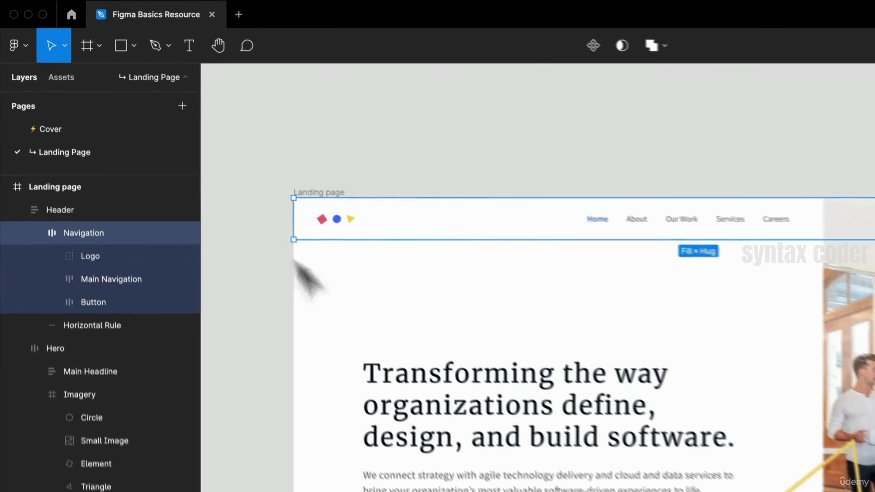
pyautogui.rightClick(99, 237)
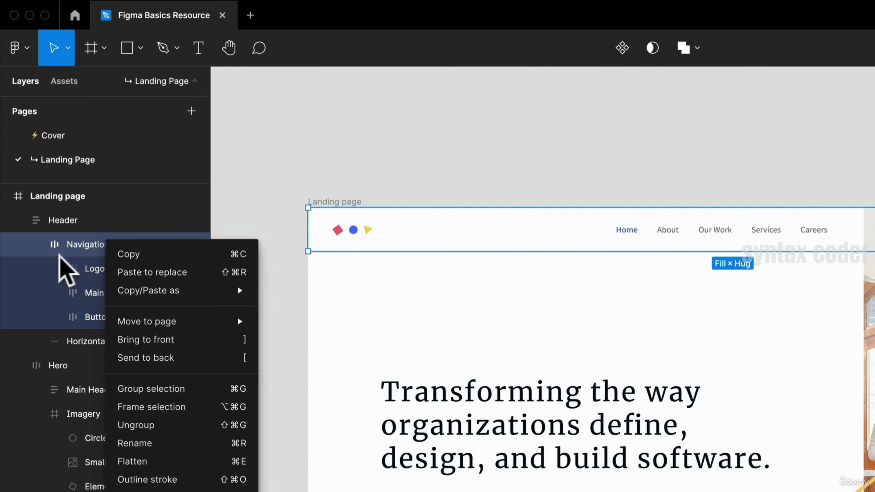
pyautogui.click(88, 243)
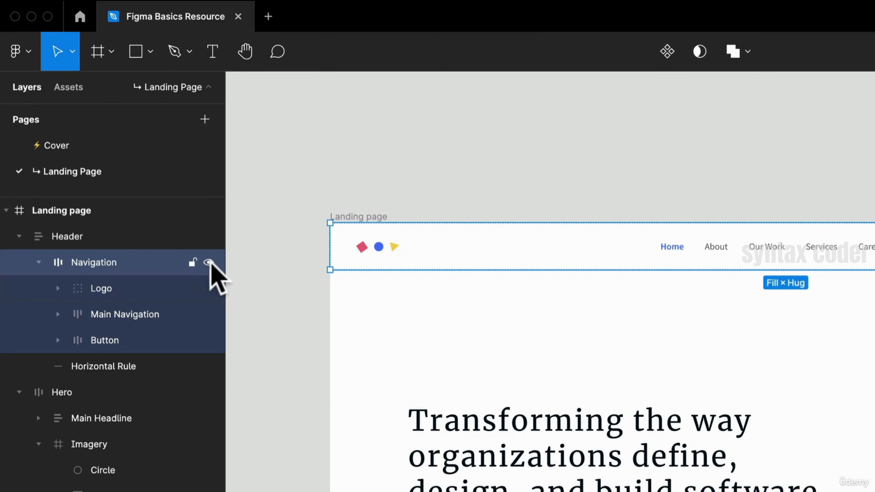
pyautogui.click(209, 263)
pyautogui.click(209, 263)
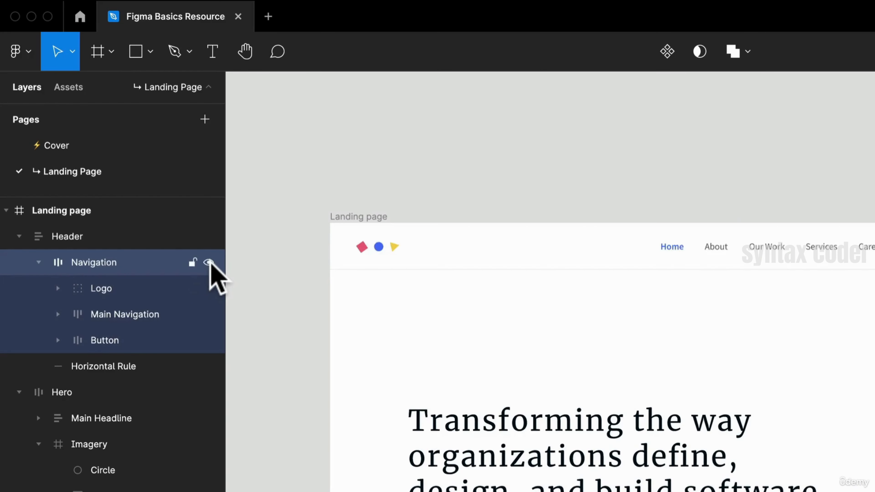
# Lock the Navigation layer, try to move it on the canvas, and unlock it again
pyautogui.click(193, 264)
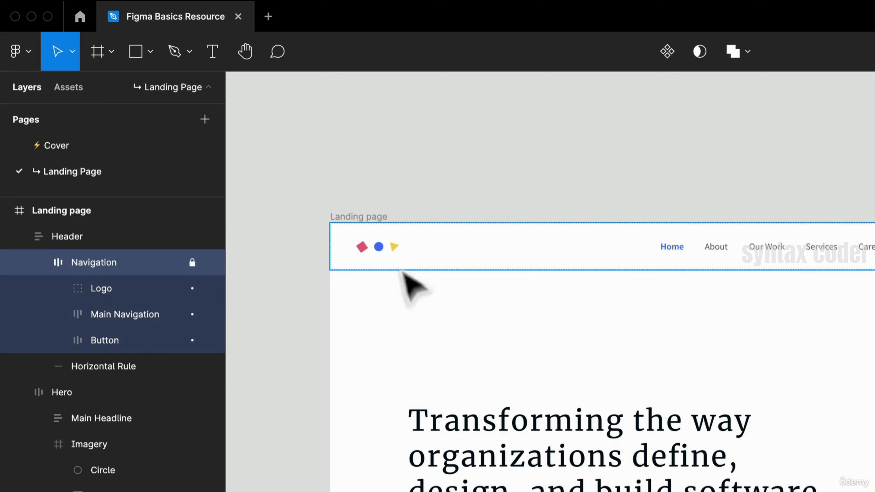
pyautogui.moveTo(411, 283); pyautogui.dragTo(242, 262)
pyautogui.press('super+z')
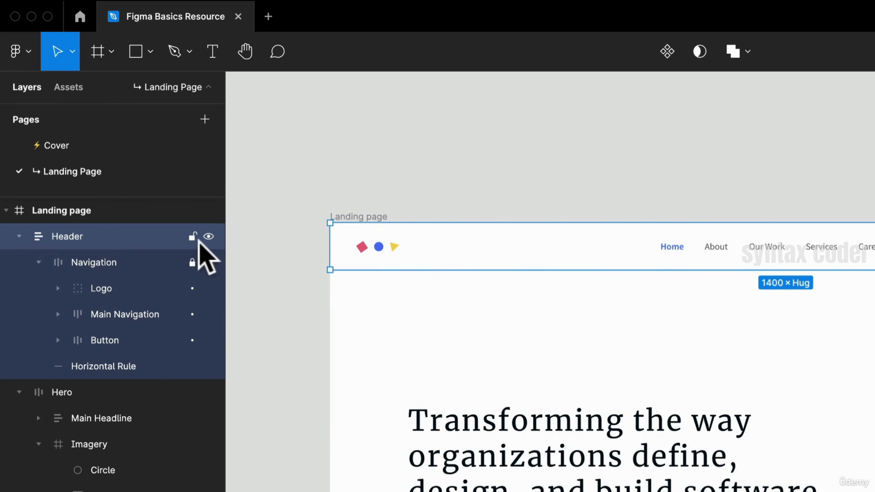
pyautogui.click(192, 263)
# Lock the whole Header, try to move it on the canvas, undo the resulting Hero move, and unlock the Header
pyautogui.click(192, 237)
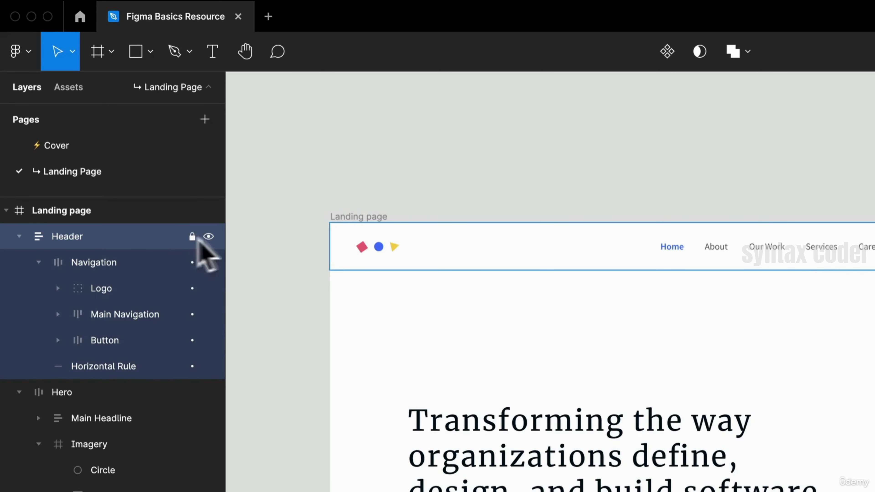
pyautogui.click(526, 284)
pyautogui.moveTo(530, 270); pyautogui.dragTo(412, 283)
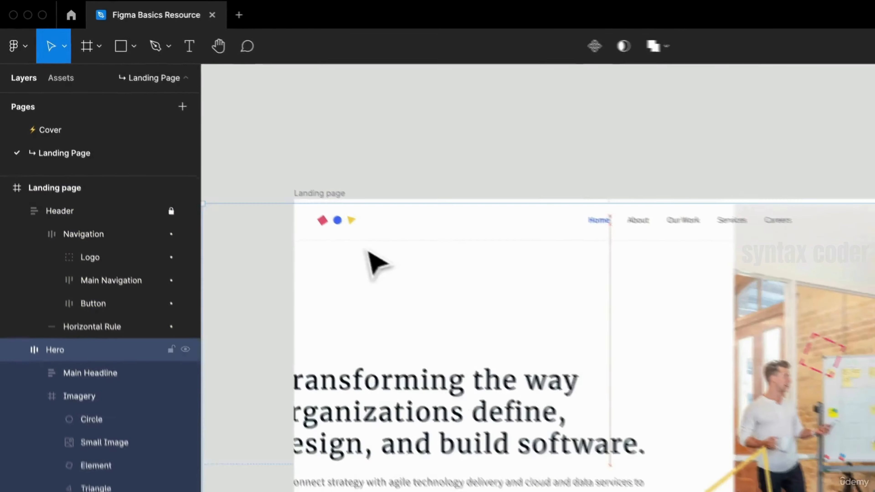
pyautogui.press('super+z')
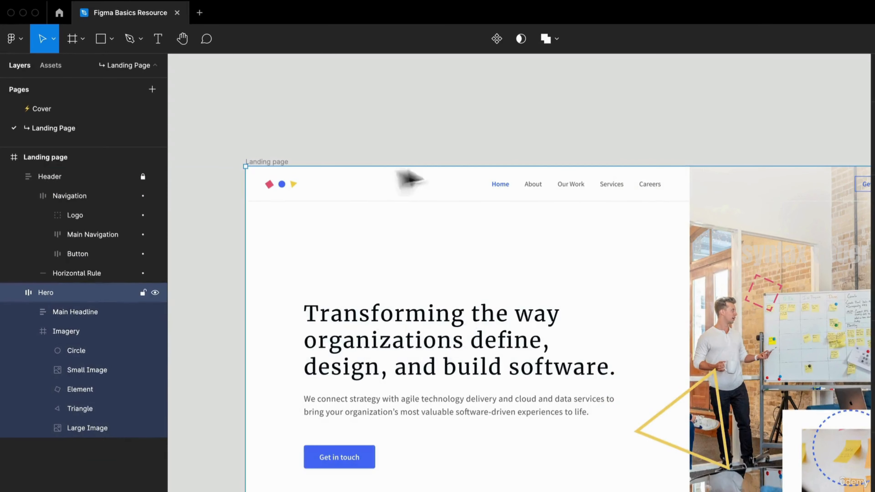
pyautogui.click(142, 177)
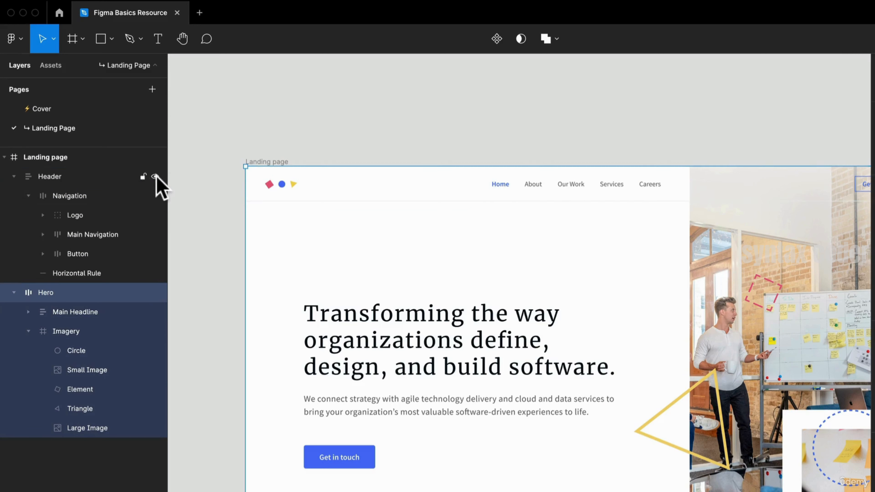
# Hide and show the Header layer again, and open and dismiss its context menu of layer options
pyautogui.click(155, 177)
pyautogui.click(155, 177)
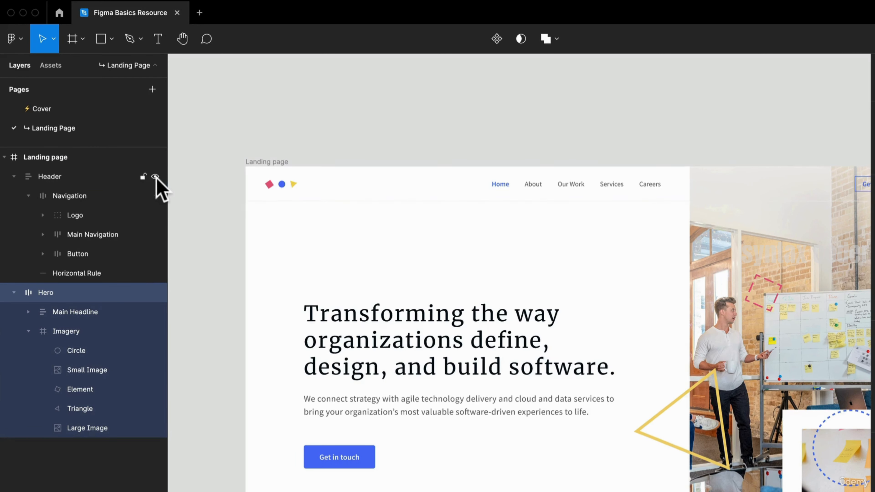
pyautogui.click(257, 141)
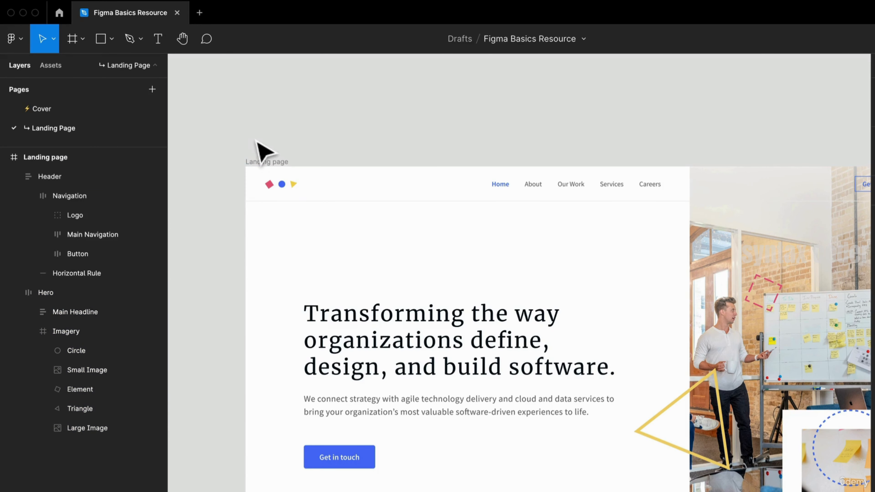
pyautogui.rightClick(96, 181)
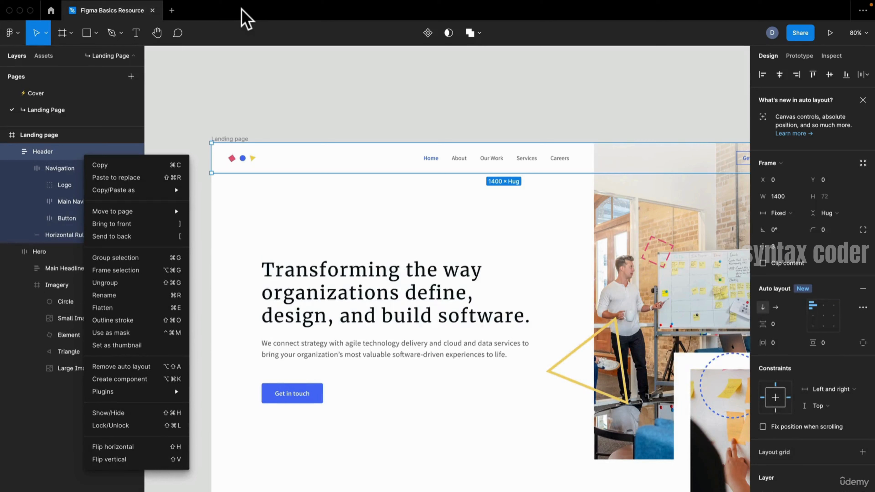
pyautogui.click(159, 93)
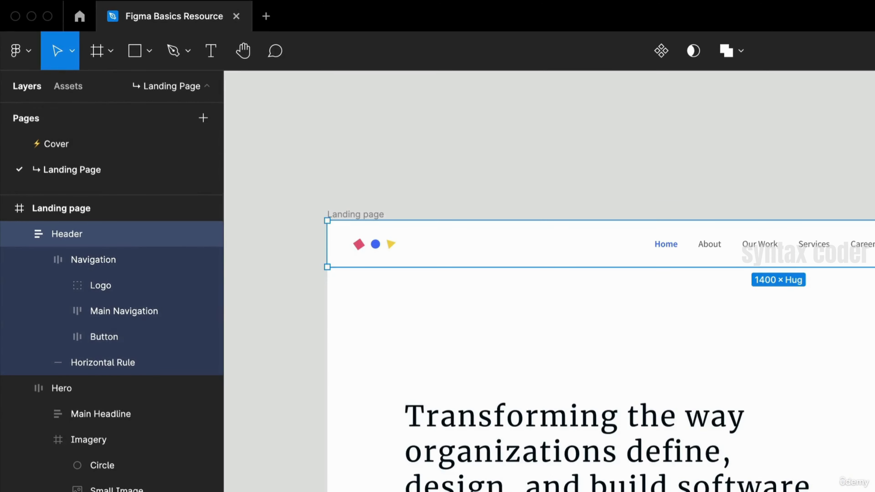
# Show the file's Assets and select the logo in the landing page header
pyautogui.click(68, 86)
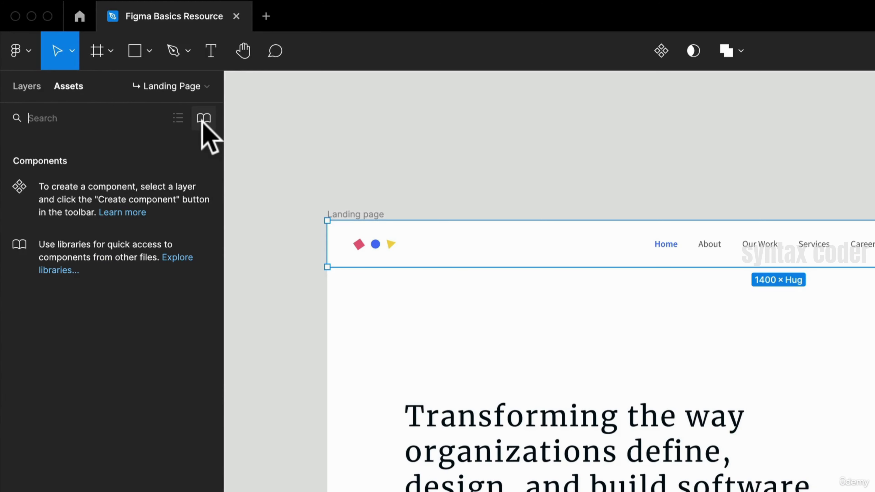
pyautogui.click(336, 148)
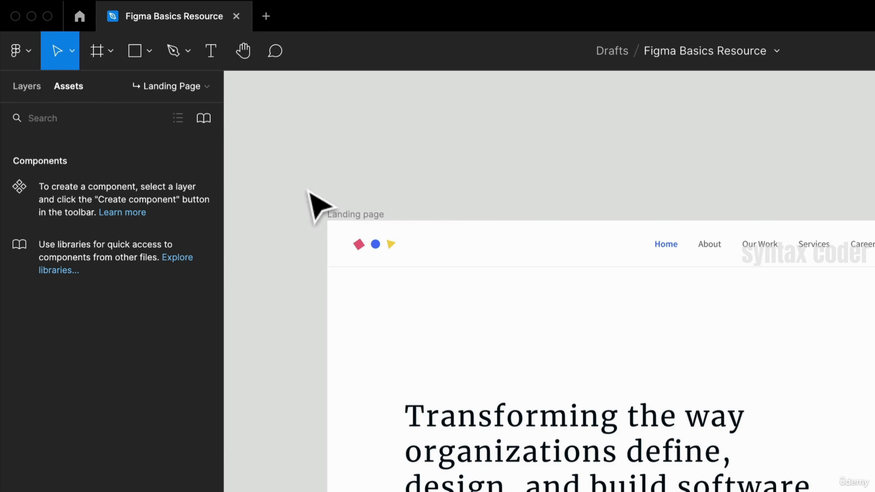
pyautogui.click(376, 251)
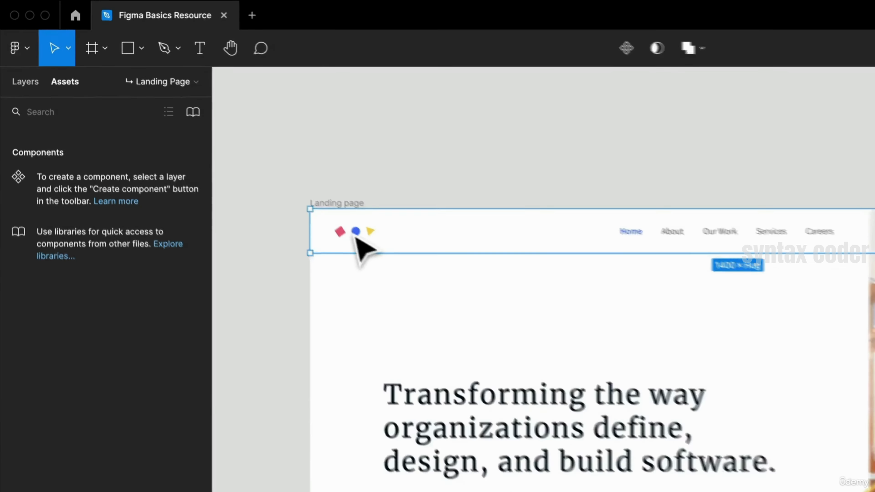
pyautogui.click(358, 237)
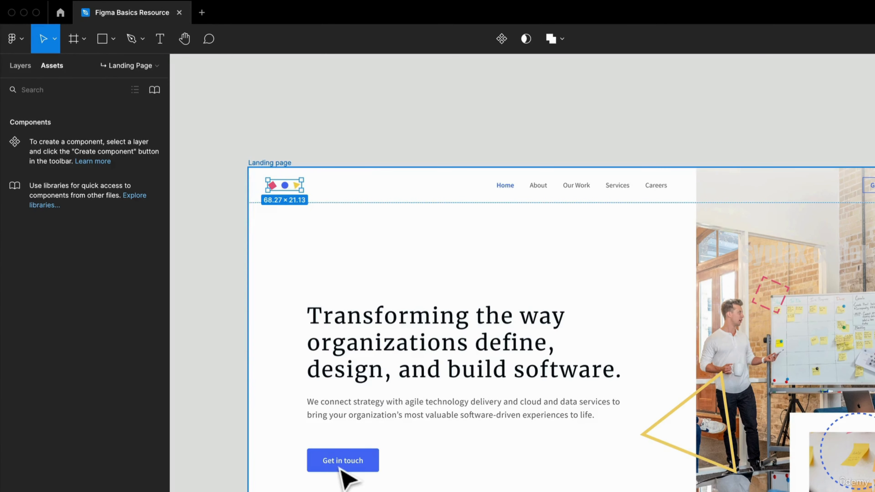
# Place the Hero's Get in touch button on the empty canvas above the landing page and turn it into a component
pyautogui.click(340, 469)
pyautogui.doubleClick(340, 470)
pyautogui.doubleClick(340, 468)
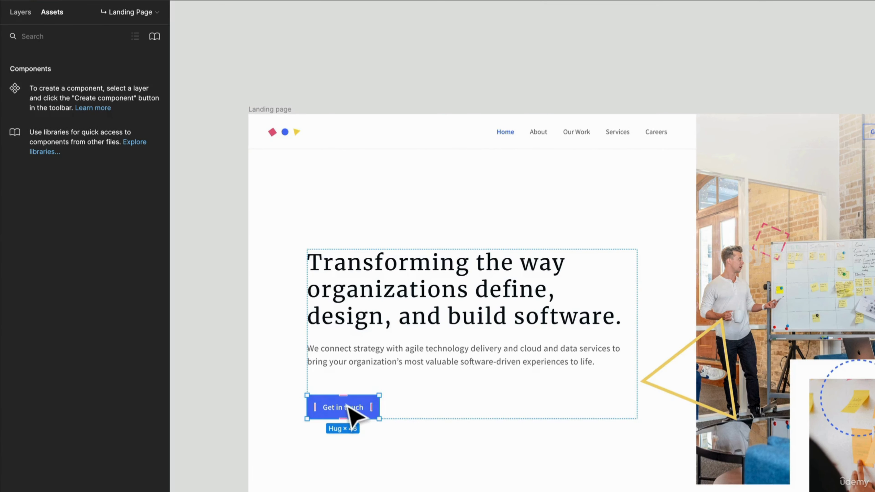
pyautogui.moveTo(348, 406); pyautogui.dragTo(375, 148)
pyautogui.scroll(5, 335, 44)
pyautogui.scroll(2, 284, 105)
pyautogui.scroll(-1, 406, 51)
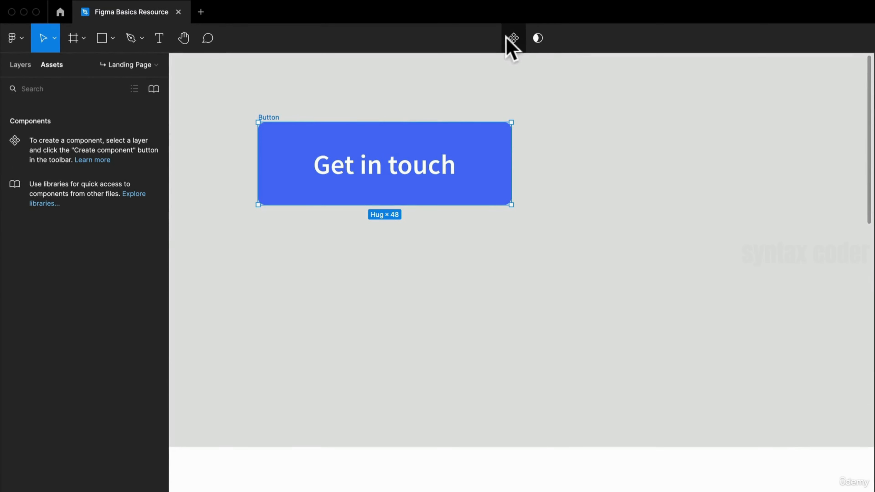
pyautogui.click(512, 38)
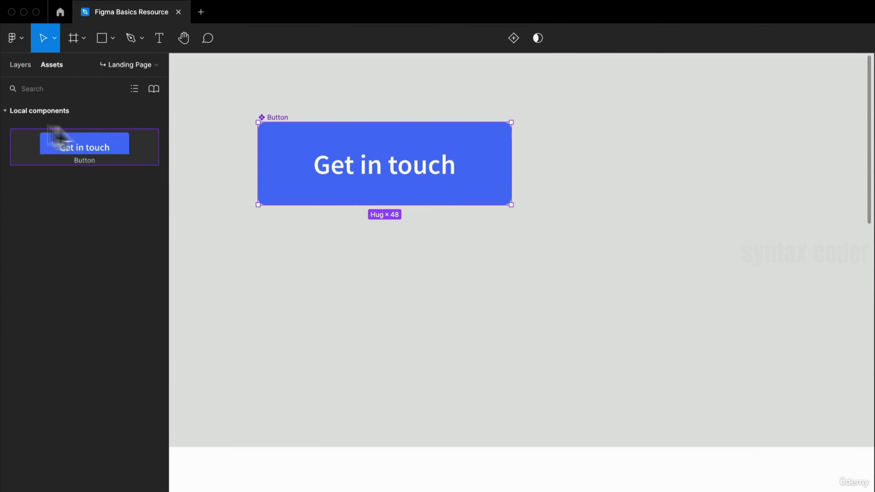
# Insert two instances of the Button component on the canvas around the original and dismiss the Insert component tip
pyautogui.moveTo(117, 162); pyautogui.dragTo(698, 191)
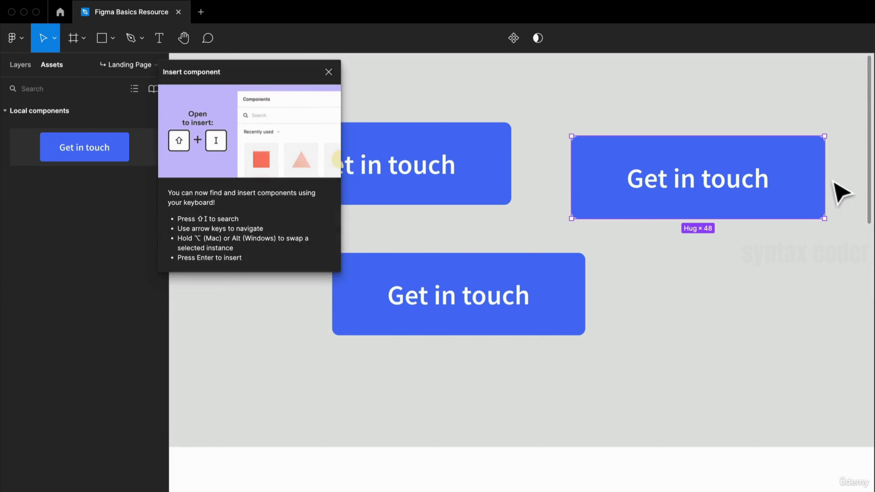
pyautogui.moveTo(826, 178); pyautogui.dragTo(648, 200)
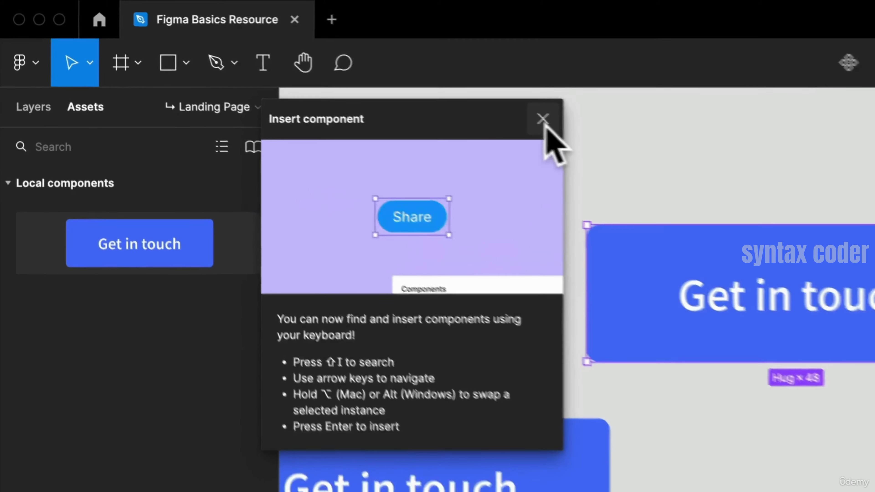
pyautogui.click(544, 123)
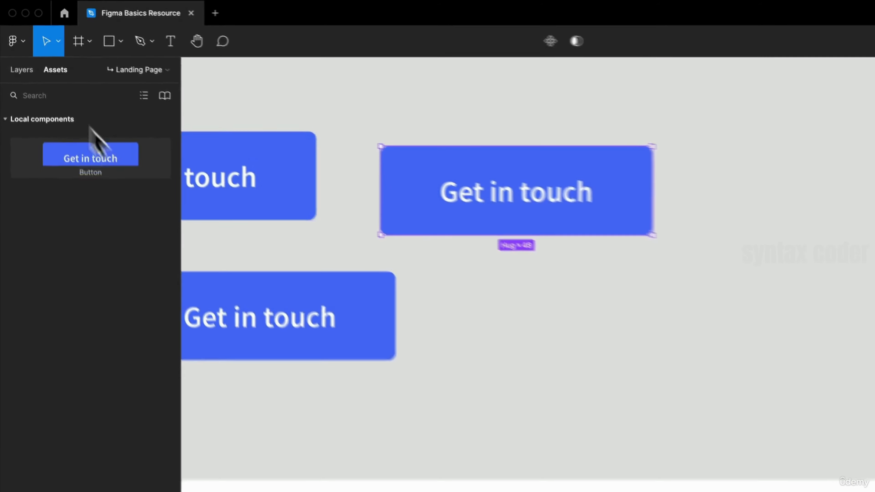
pyautogui.moveTo(745, 346); pyautogui.dragTo(860, 396)
pyautogui.moveTo(289, 210); pyautogui.dragTo(406, 211)
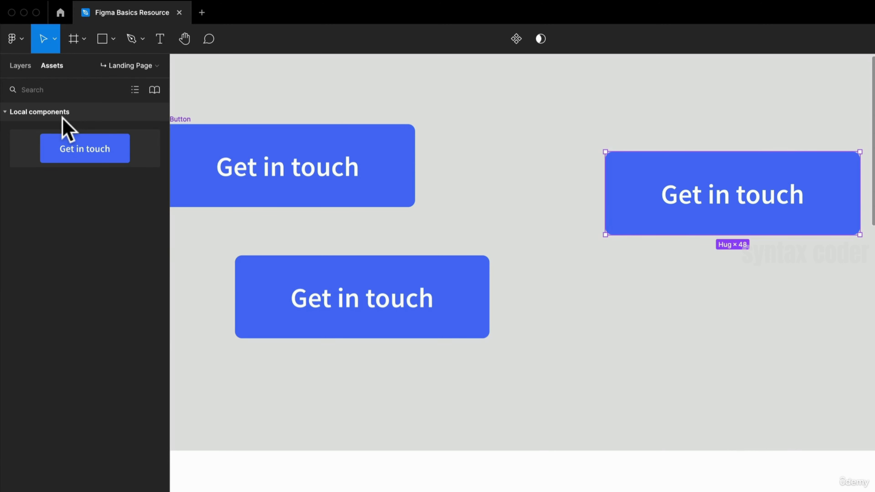
# Delete both Button instances and select the main Button component
pyautogui.keyDown('shift'); pyautogui.click(469, 325); pyautogui.keyUp('shift')
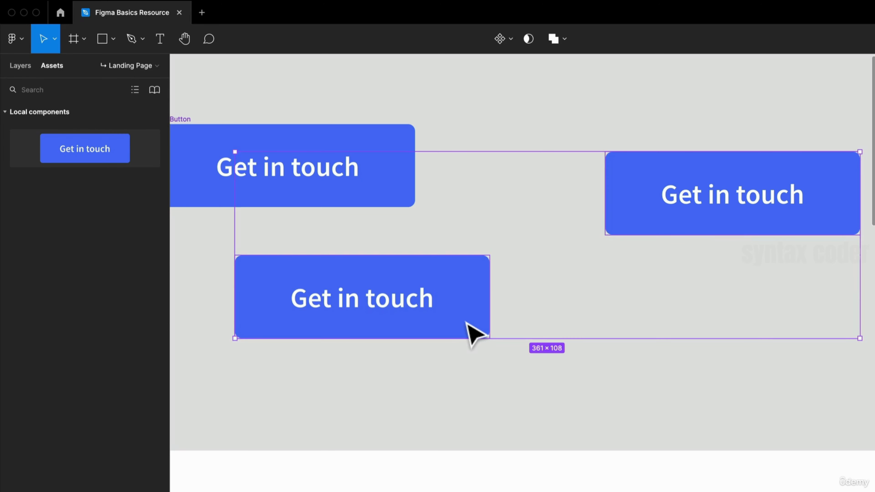
pyautogui.press('Delete')
pyautogui.click(330, 193)
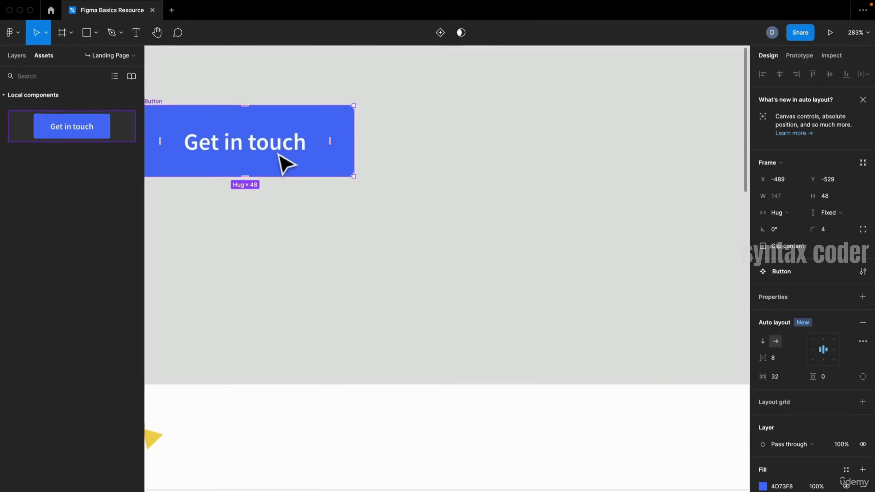
# Duplicate the header's logo group to just below the Button component and turn the copy into a component
pyautogui.hscroll(-5, 344, 193)
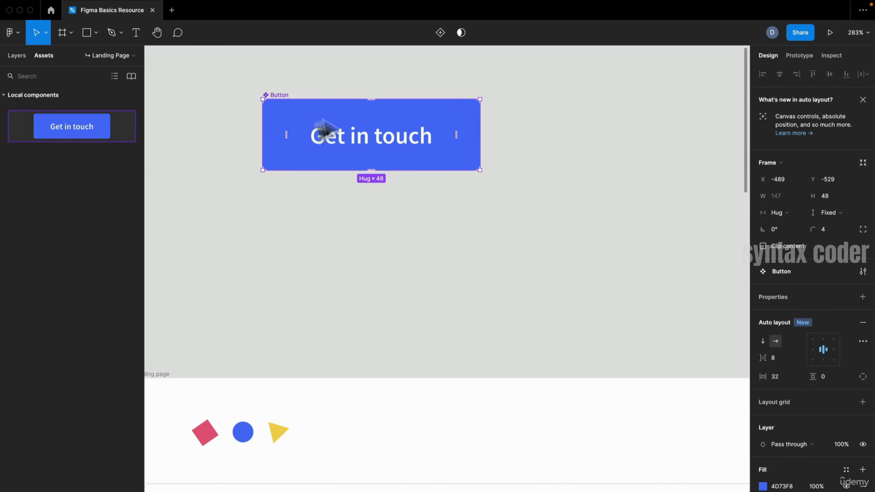
pyautogui.click(241, 278)
pyautogui.click(246, 431)
pyautogui.click(243, 432)
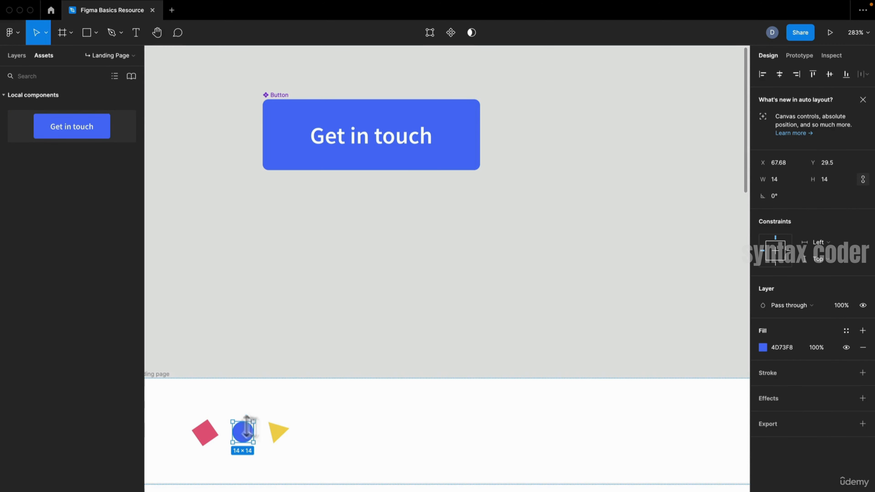
pyautogui.click(341, 435)
pyautogui.click(279, 434)
pyautogui.keyDown('alt'); pyautogui.moveTo(278, 433); pyautogui.dragTo(321, 218); pyautogui.keyUp('alt')
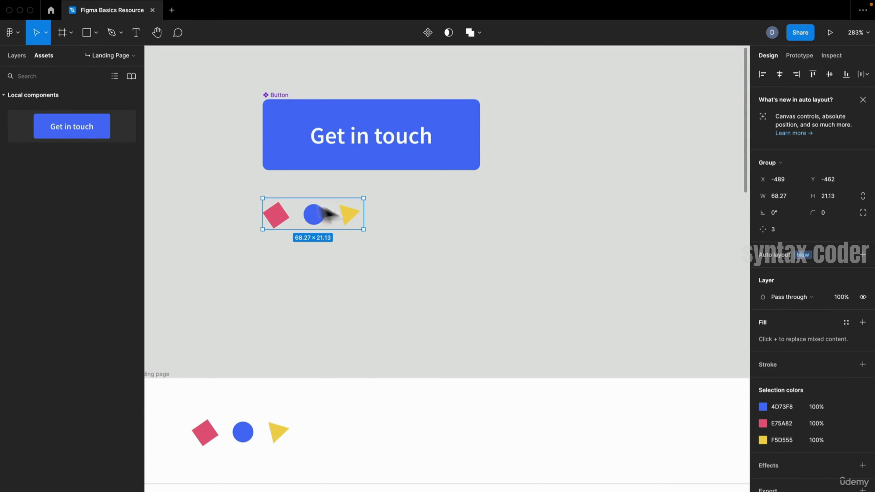
pyautogui.click(430, 32)
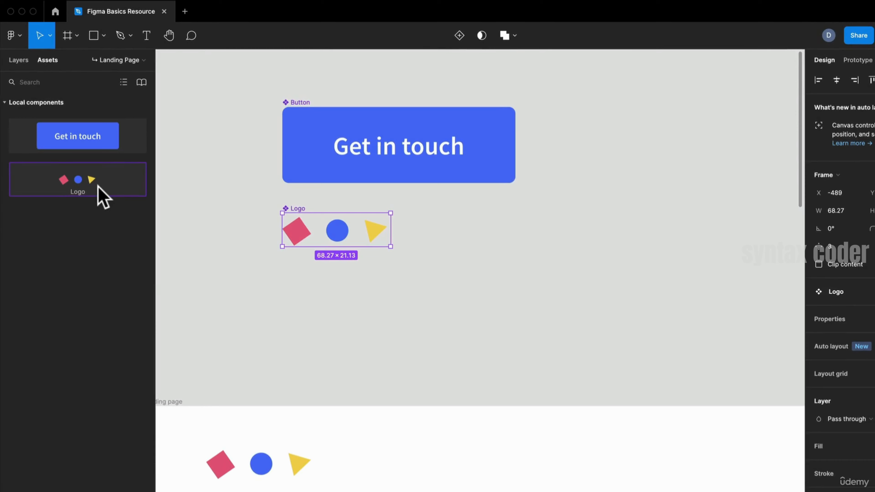
# Select the Button and Logo components together and view them in the layer list
pyautogui.click(105, 146)
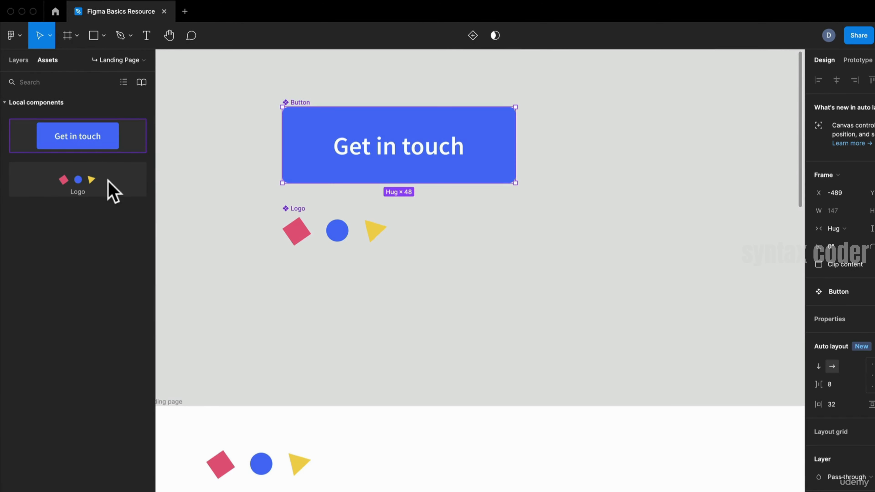
pyautogui.moveTo(233, 74); pyautogui.dragTo(685, 298)
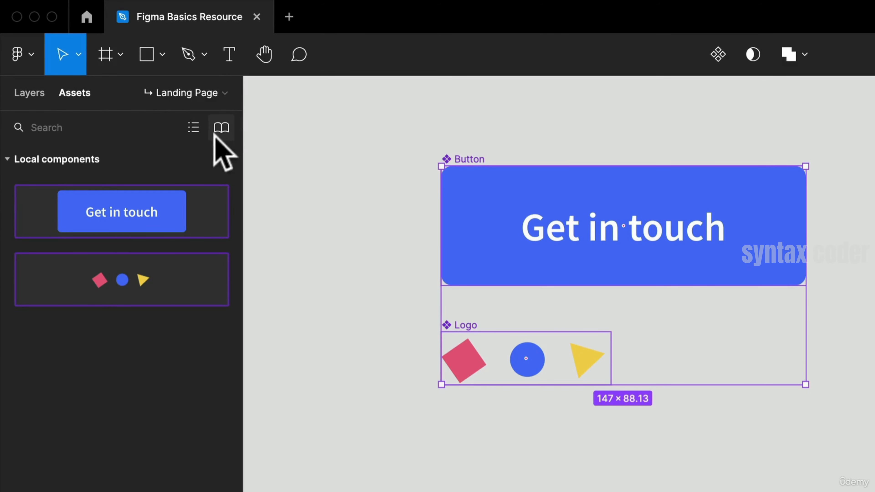
pyautogui.click(26, 93)
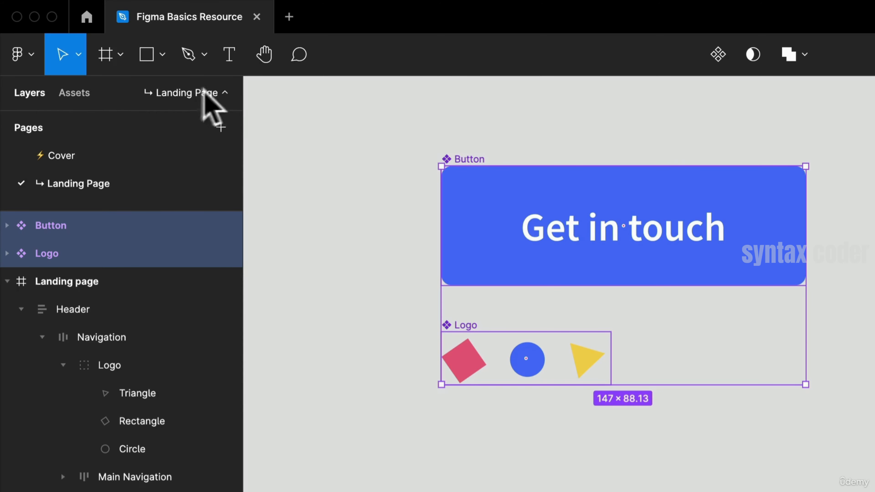
# Add a page named "New page" to the file
pyautogui.click(210, 98)
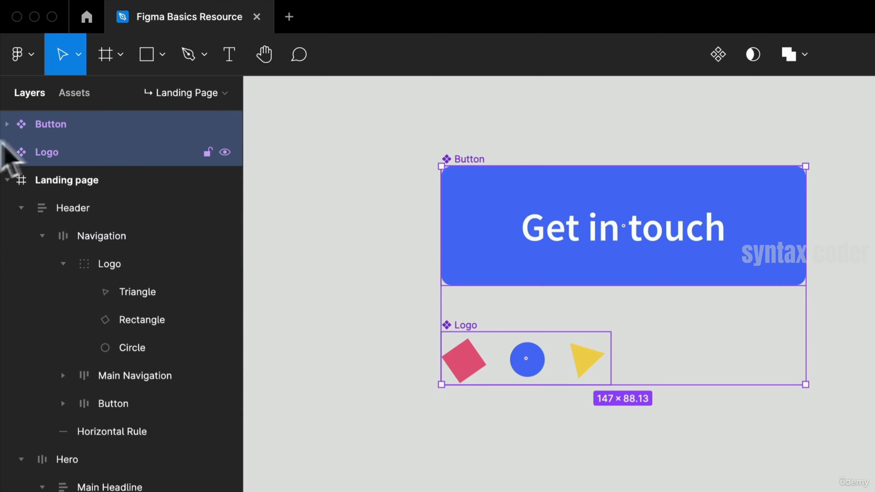
pyautogui.click(223, 94)
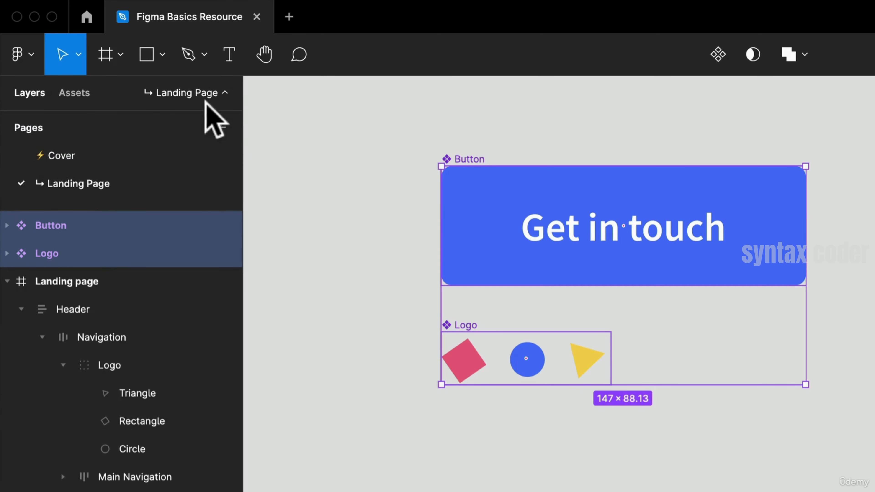
pyautogui.click(224, 93)
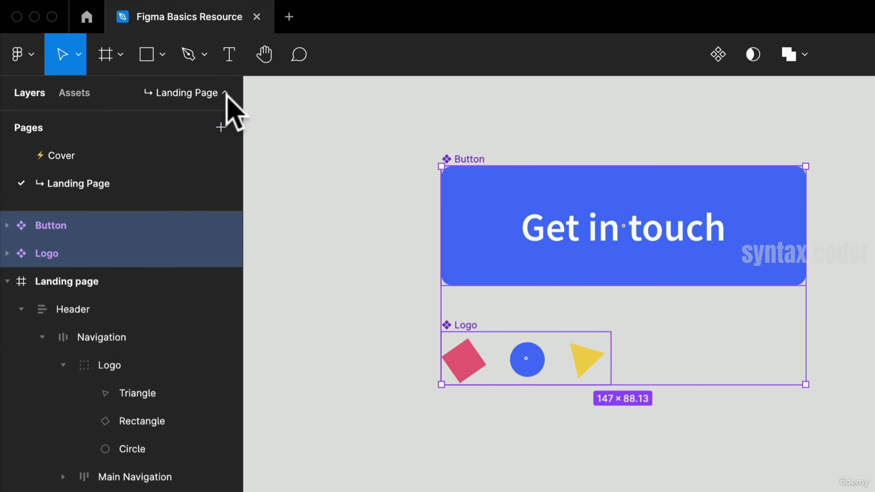
pyautogui.click(222, 127)
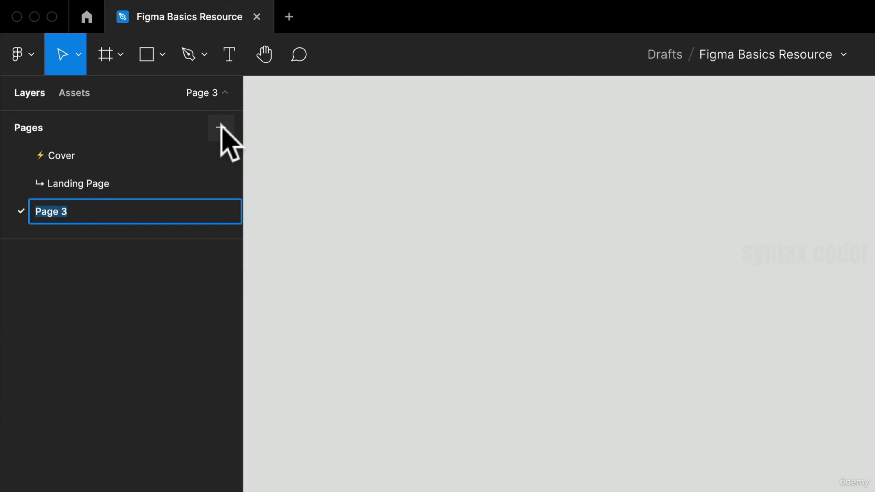
pyautogui.write('New pag')
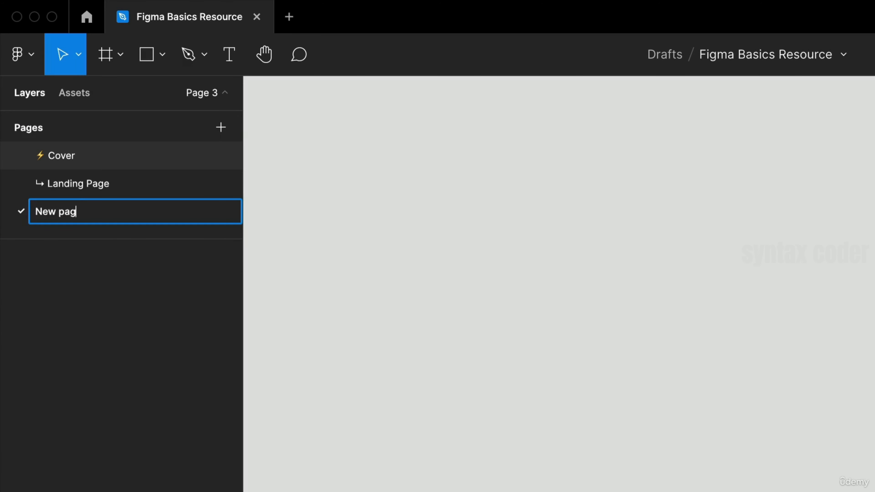
pyautogui.write('e')
pyautogui.press('Return')
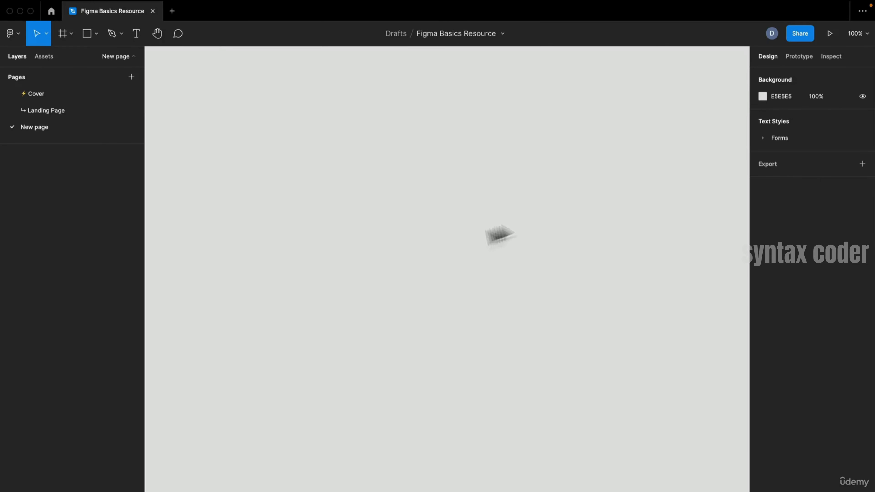
# Switch between the Landing Page, Cover and New page pages to compare their canvases and layers
pyautogui.click(69, 112)
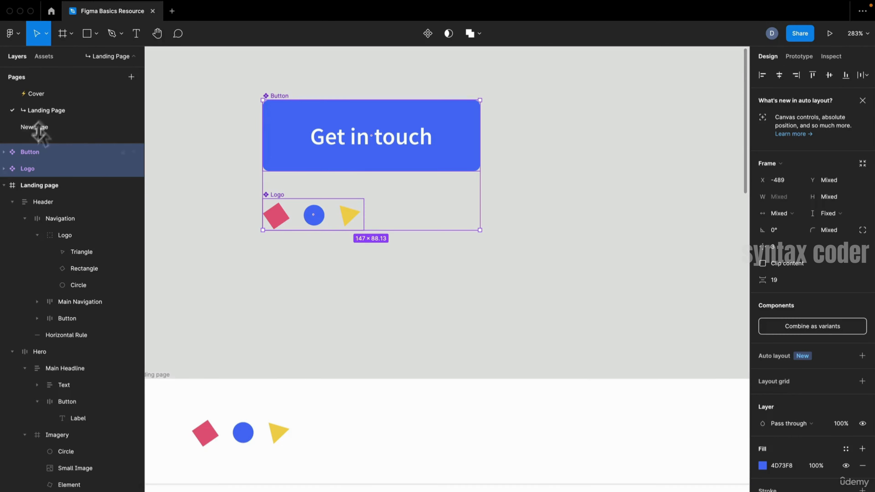
pyautogui.click(36, 95)
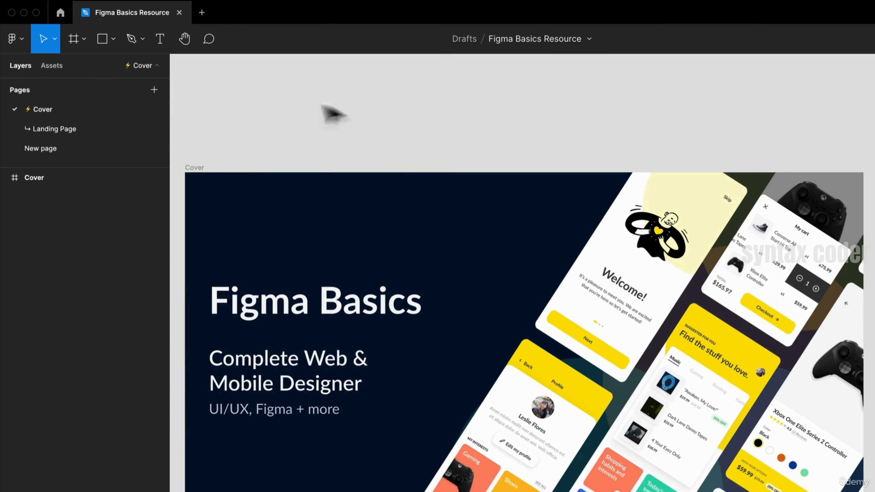
pyautogui.click(41, 148)
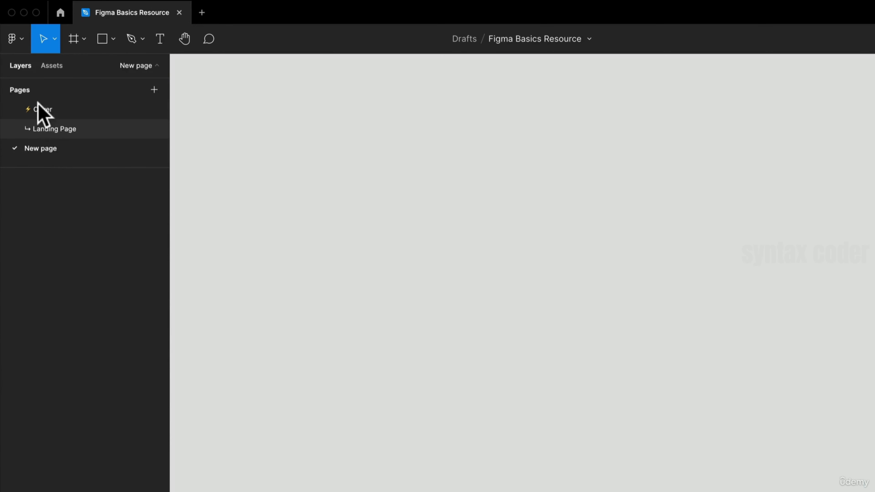
pyautogui.click(41, 109)
pyautogui.click(43, 147)
pyautogui.click(41, 110)
pyautogui.click(43, 147)
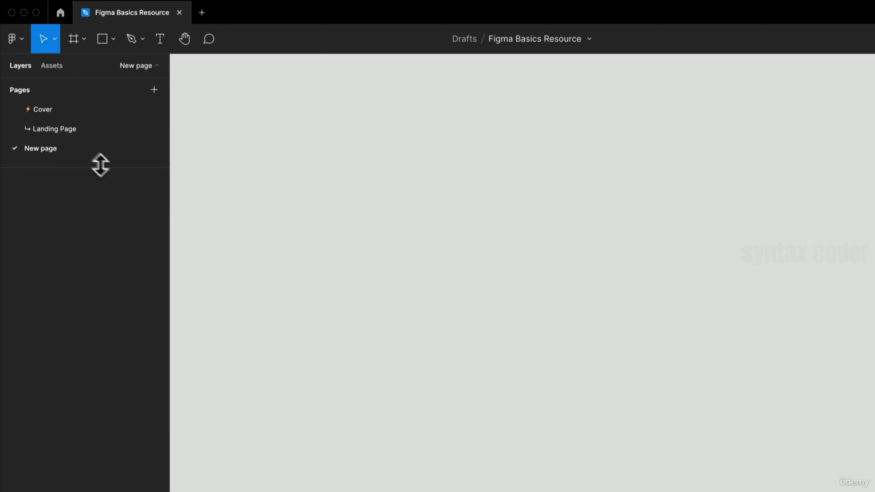
# Open the name of New page for editing, leave it, and duplicate the page
pyautogui.rightClick(79, 151)
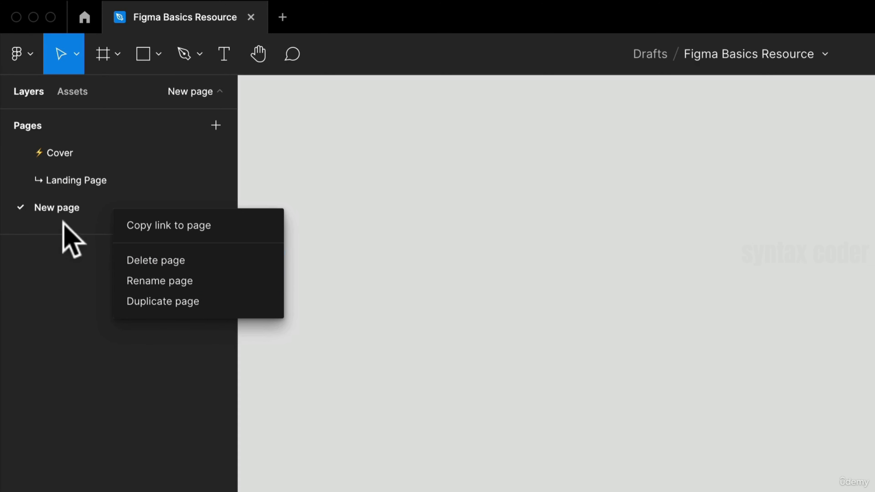
pyautogui.doubleClick(64, 211)
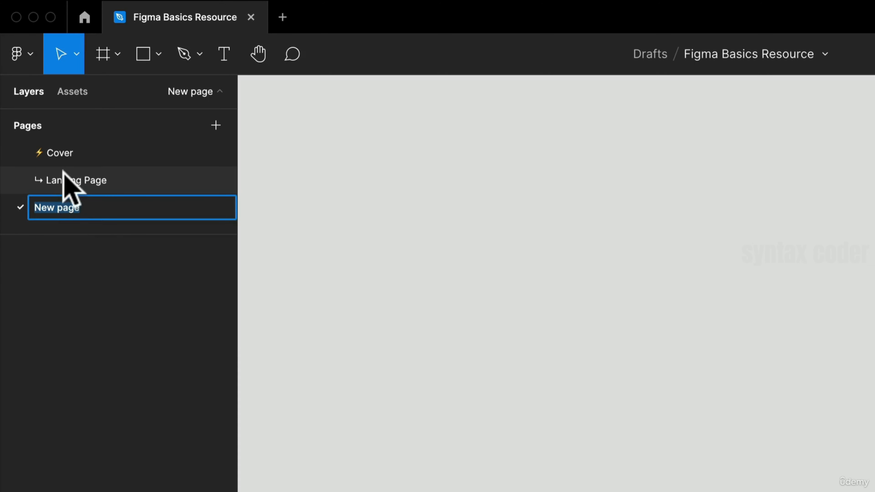
pyautogui.click(68, 250)
pyautogui.rightClick(69, 206)
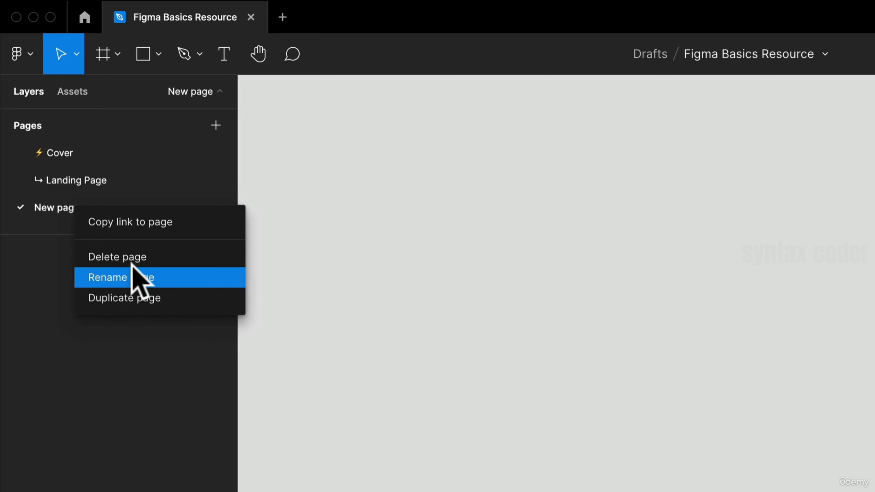
pyautogui.click(145, 296)
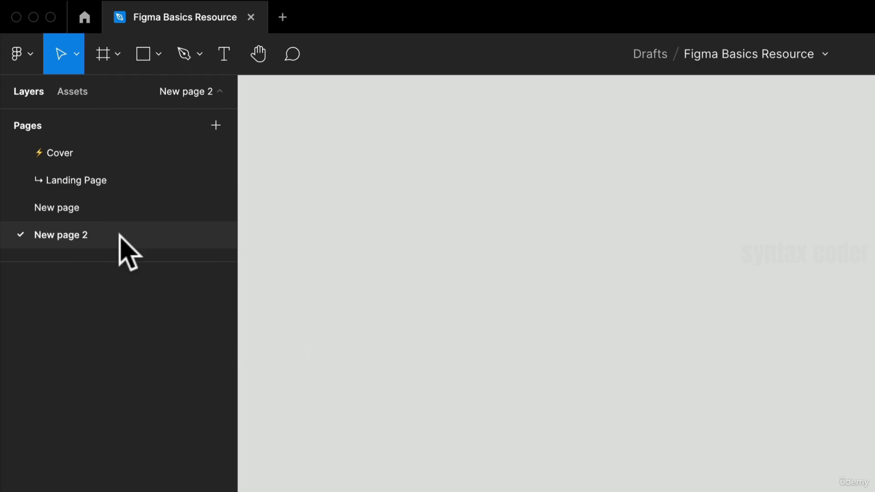
# Delete the duplicated New page 2 and the original New page
pyautogui.rightClick(119, 234)
pyautogui.click(164, 285)
pyautogui.rightClick(88, 207)
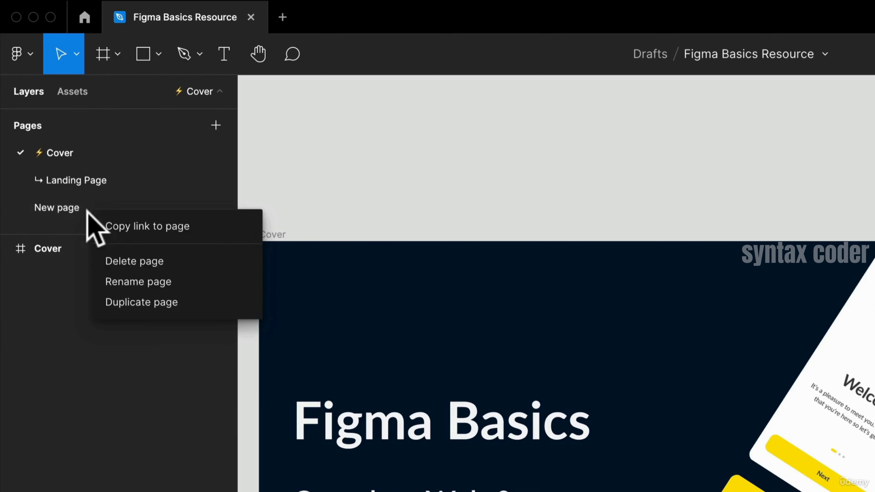
pyautogui.click(124, 263)
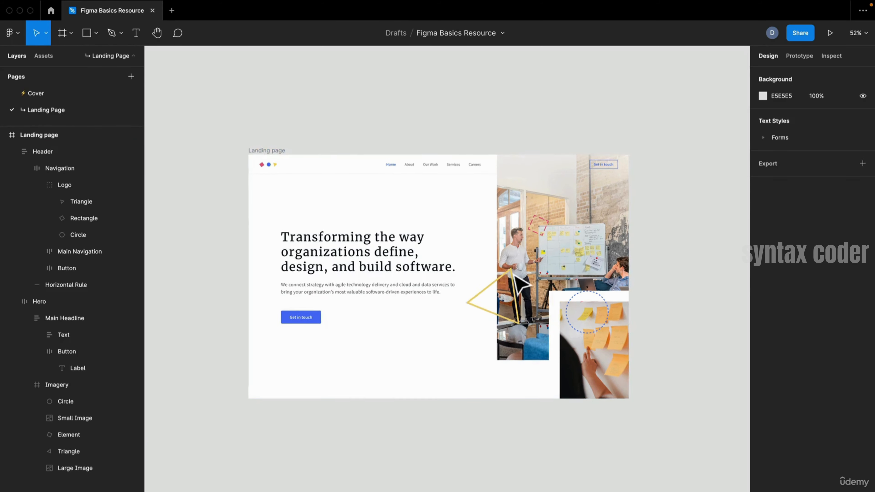
# Select the Landing page frame and dismiss the notice about what's new in auto layout
pyautogui.scroll(5, 515, 275)
pyautogui.scroll(-4, 514, 276)
pyautogui.moveTo(514, 276)
pyautogui.mouseDown()
pyautogui.moveTo(472, 226)
pyautogui.moveTo(564, 211)
pyautogui.moveTo(508, 278)
pyautogui.mouseUp()
pyautogui.moveTo(248, 99); pyautogui.dragTo(307, 105)
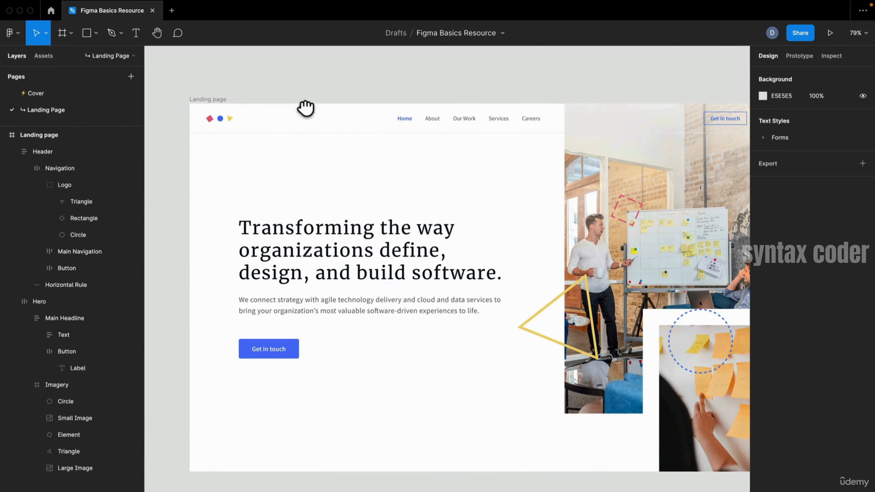
pyautogui.click(216, 101)
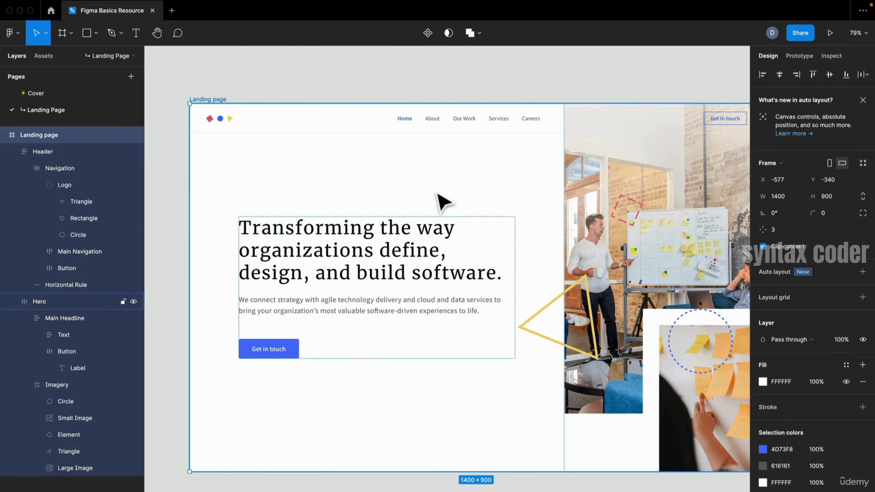
pyautogui.moveTo(424, 178); pyautogui.dragTo(369, 112)
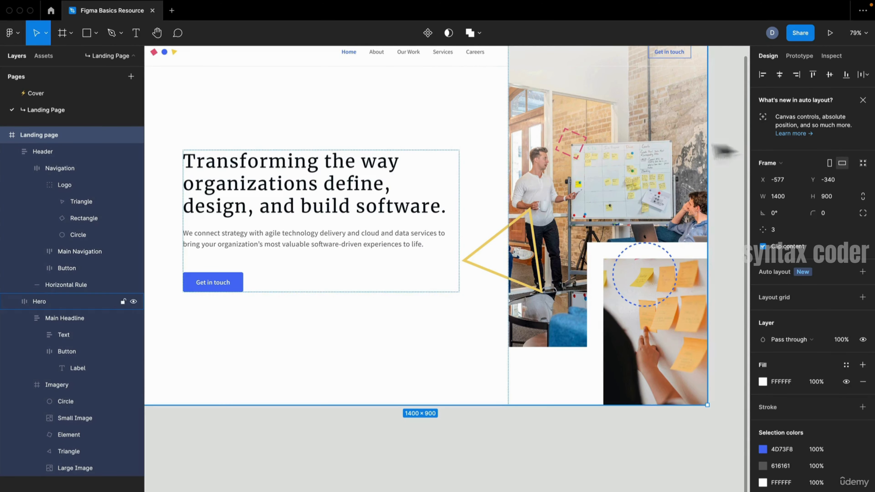
pyautogui.click(863, 100)
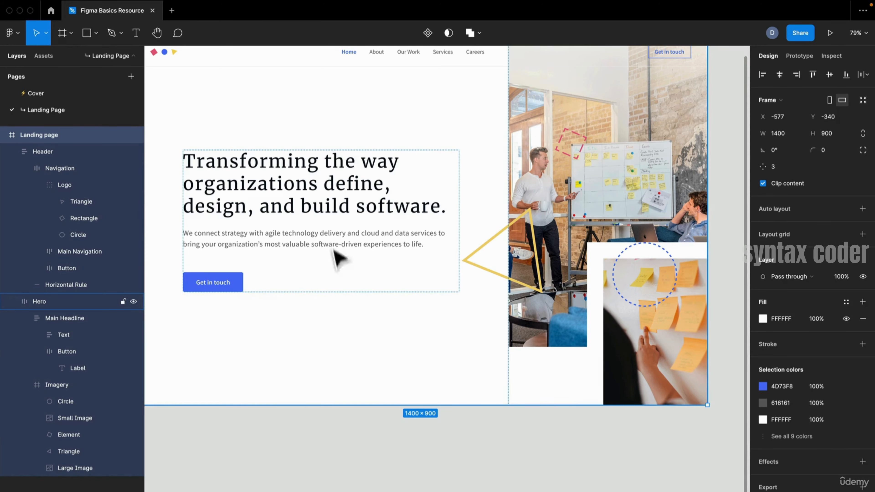
# Duplicate the hero's Main Headline frame onto the empty canvas above the landing page and ungroup the copy
pyautogui.moveTo(446, 262); pyautogui.dragTo(503, 339)
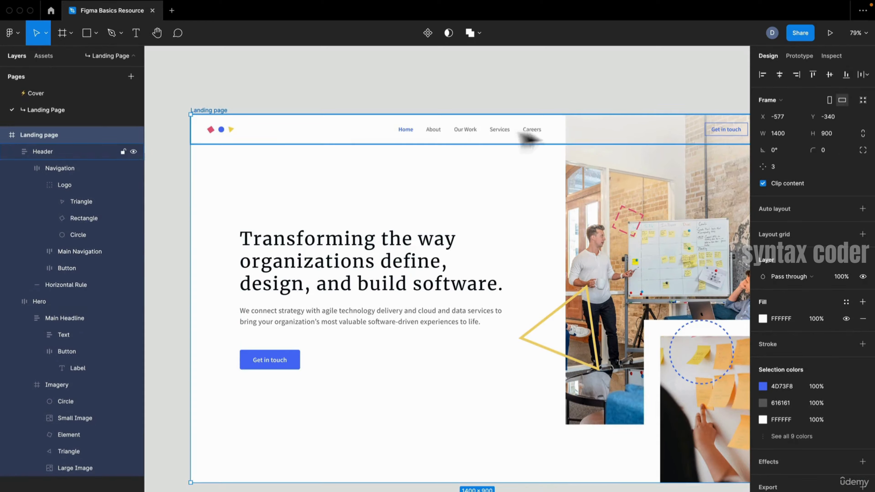
pyautogui.moveTo(555, 287); pyautogui.dragTo(513, 262)
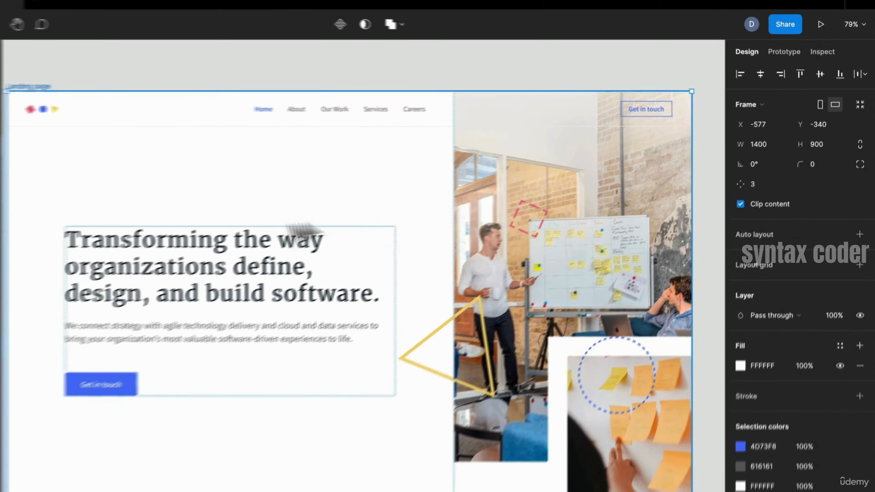
pyautogui.click(257, 275)
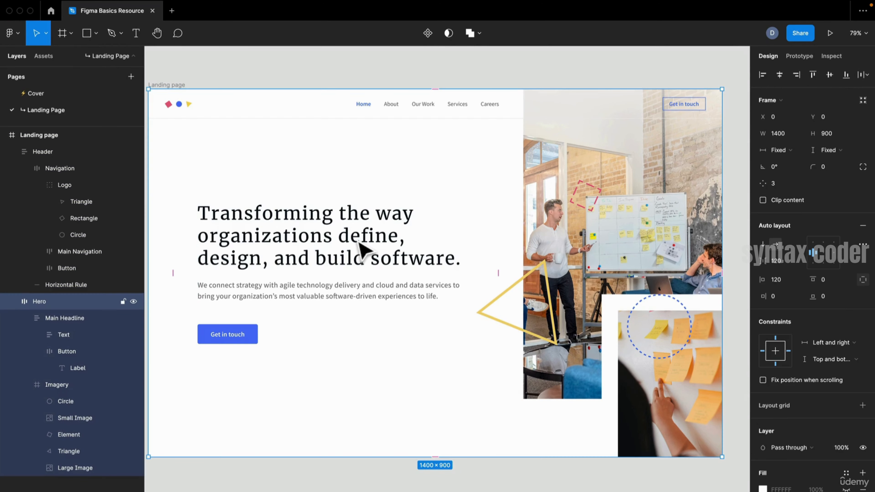
pyautogui.doubleClick(360, 245)
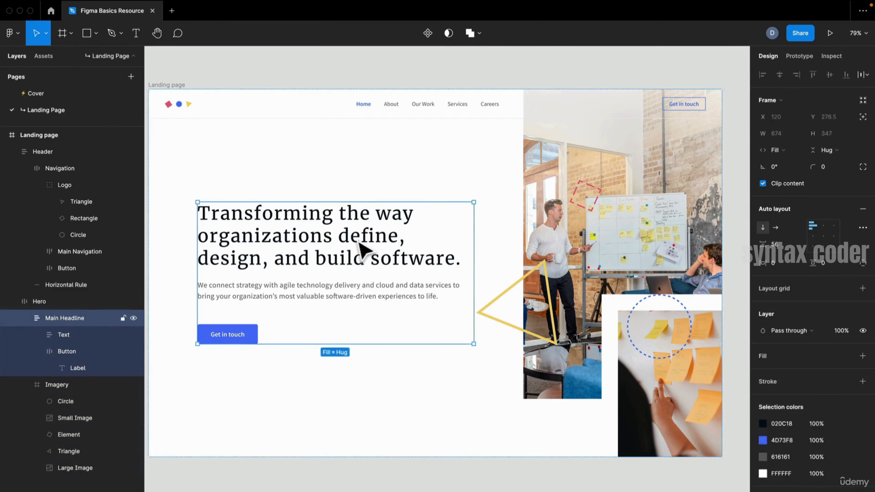
pyautogui.moveTo(375, 262); pyautogui.dragTo(399, 107)
pyautogui.press('super+shift+g')
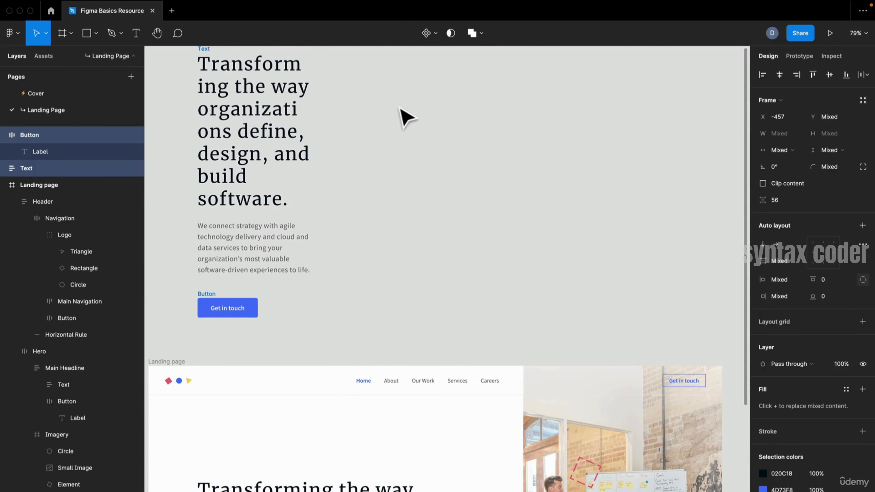
# Ungroup the copied Text frame into separate title and body text layers and move the two apart
pyautogui.click(381, 211)
pyautogui.moveTo(267, 182); pyautogui.dragTo(236, 145)
pyautogui.press('super+shift+g')
pyautogui.click(502, 201)
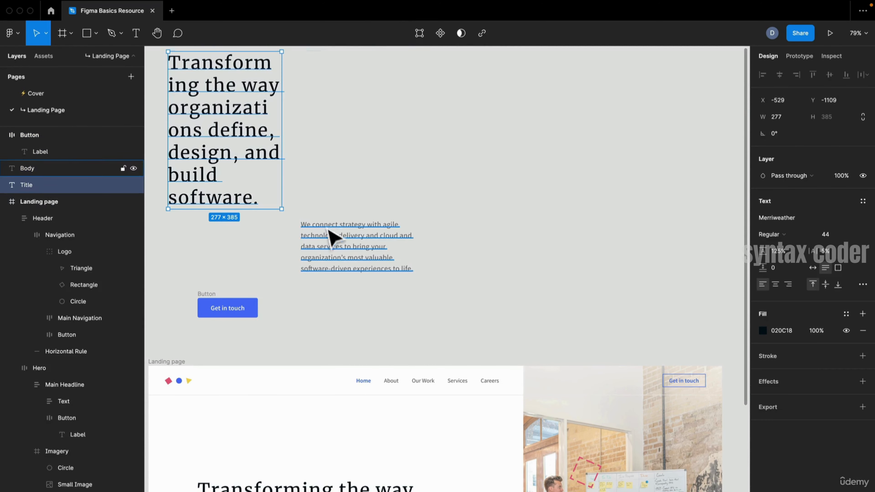
# Place the copied body text and Get in touch button in a loose row to the right of the title
pyautogui.moveTo(332, 234); pyautogui.dragTo(347, 152)
pyautogui.click(224, 307)
pyautogui.moveTo(225, 307); pyautogui.dragTo(517, 152)
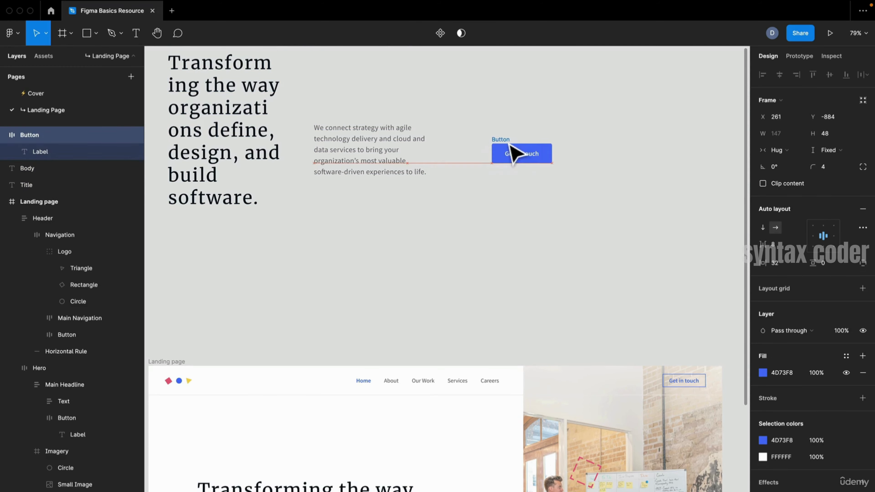
# Align the top edges of the copied title, body text and button, and try centring them horizontally
pyautogui.scroll(5, 534, 207)
pyautogui.moveTo(626, 429); pyautogui.dragTo(157, 194)
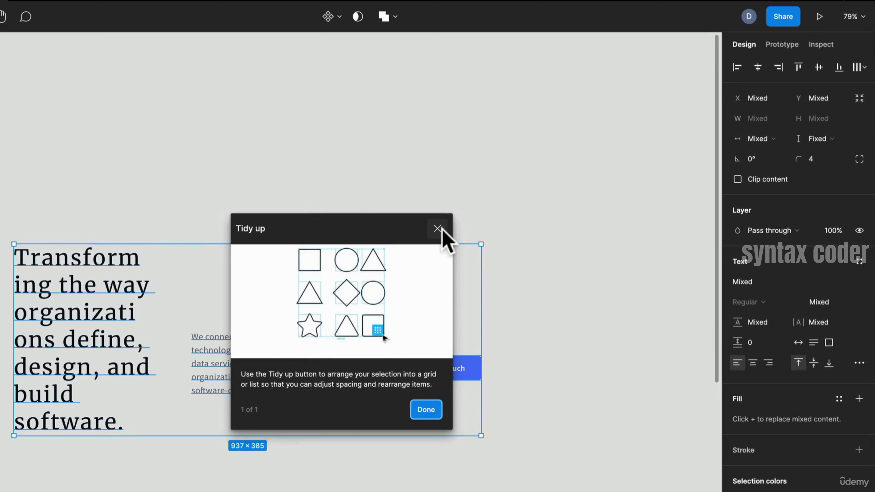
pyautogui.click(442, 230)
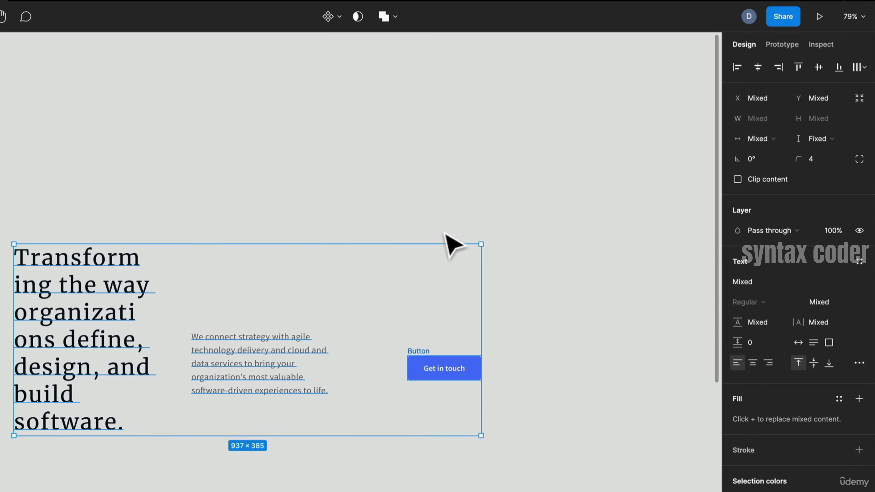
pyautogui.click(798, 68)
pyautogui.click(756, 68)
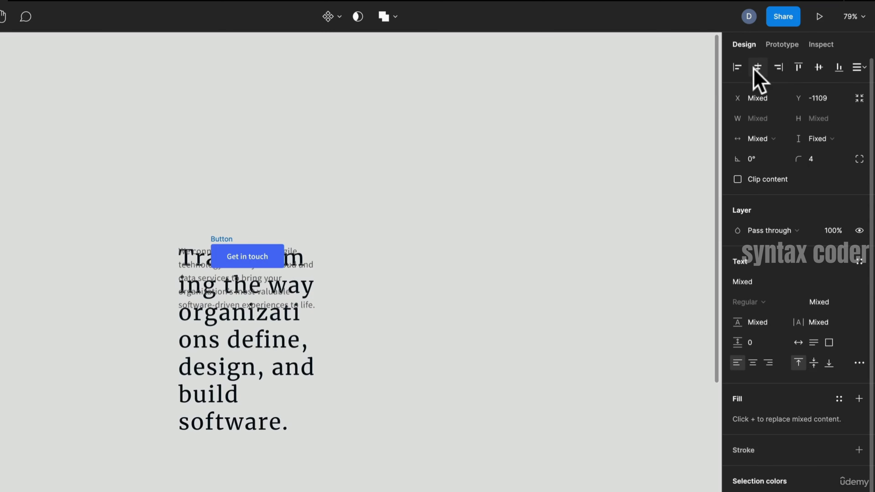
pyautogui.press('super+z')
# Distribute the horizontal spacing of the three selected elements and align their bottom edges
pyautogui.click(860, 68)
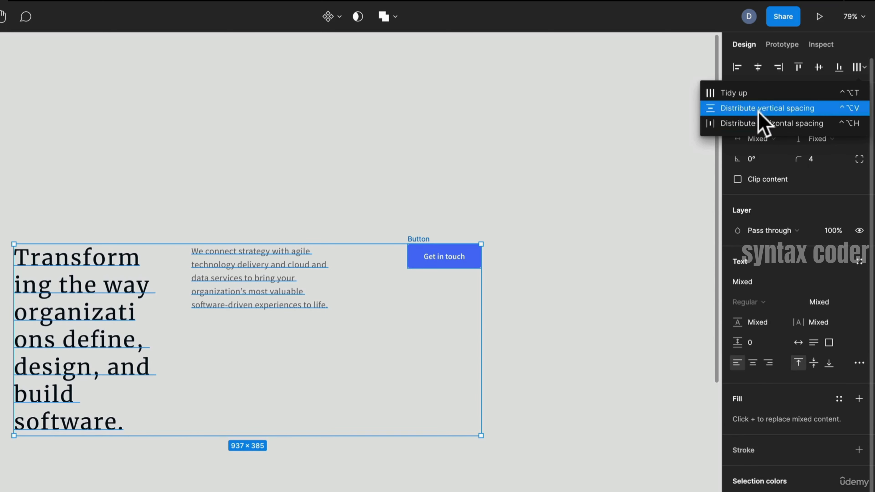
pyautogui.click(746, 124)
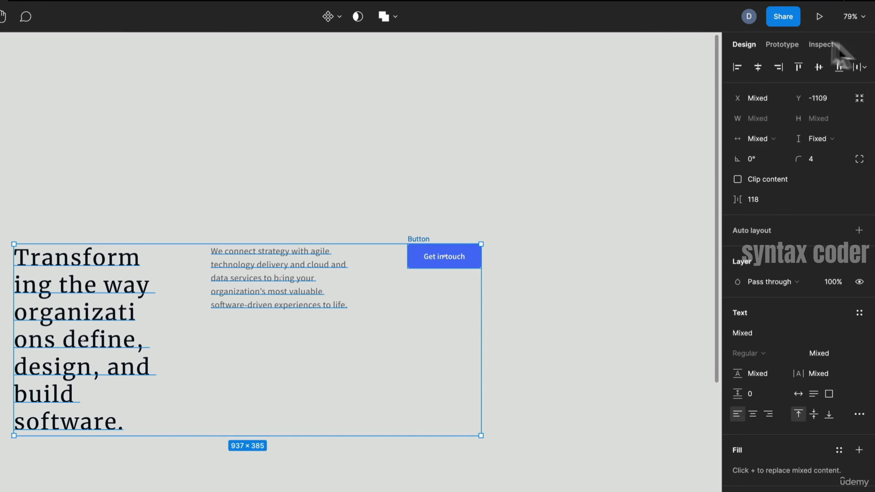
pyautogui.click(839, 67)
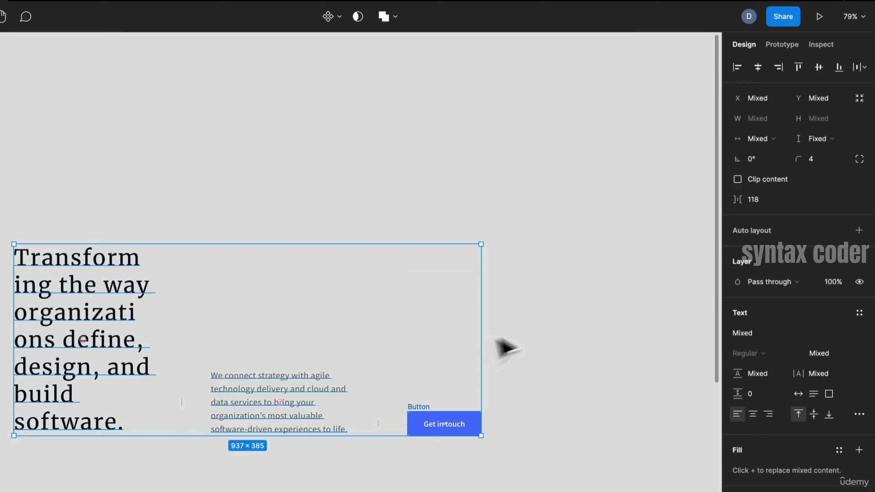
# Delete the copied title, body text and button above the landing page
pyautogui.click(510, 346)
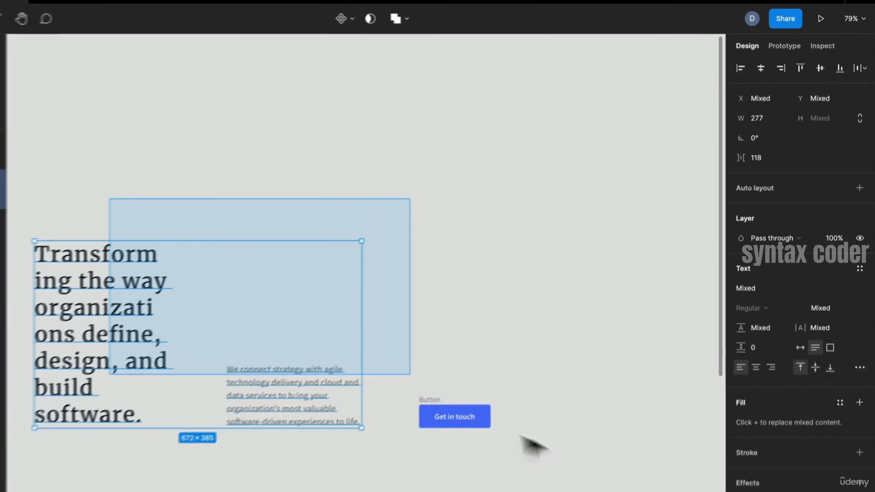
pyautogui.scroll(10, 648, 445)
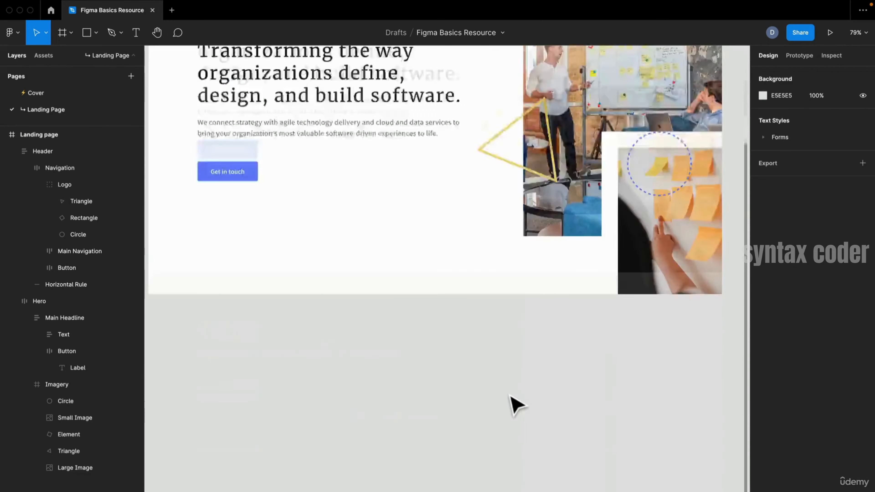
# Try rotating the Landing page frame to 90°, and undo the rotation
pyautogui.hscroll(-3, 496, 362)
pyautogui.click(228, 89)
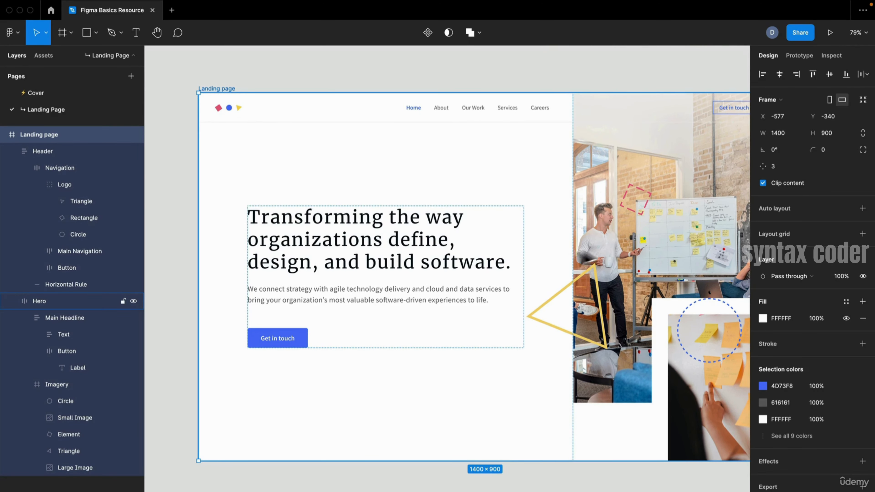
pyautogui.hscroll(3, 500, 243)
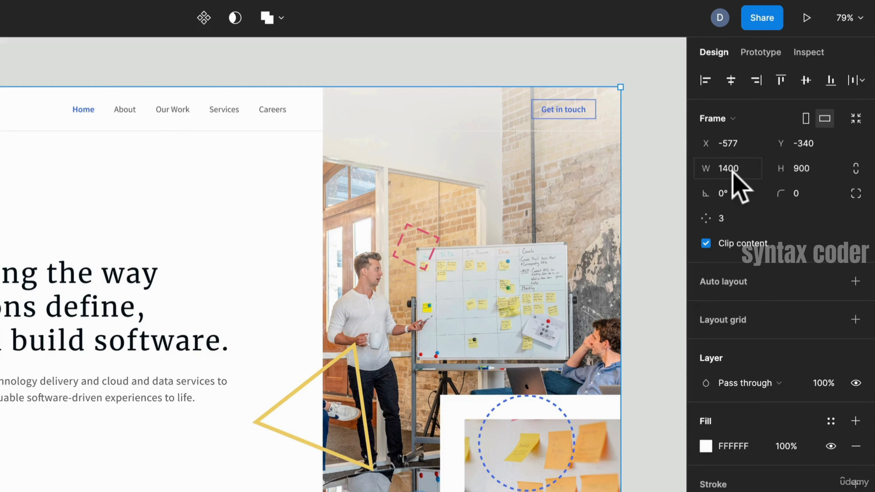
pyautogui.click(806, 170)
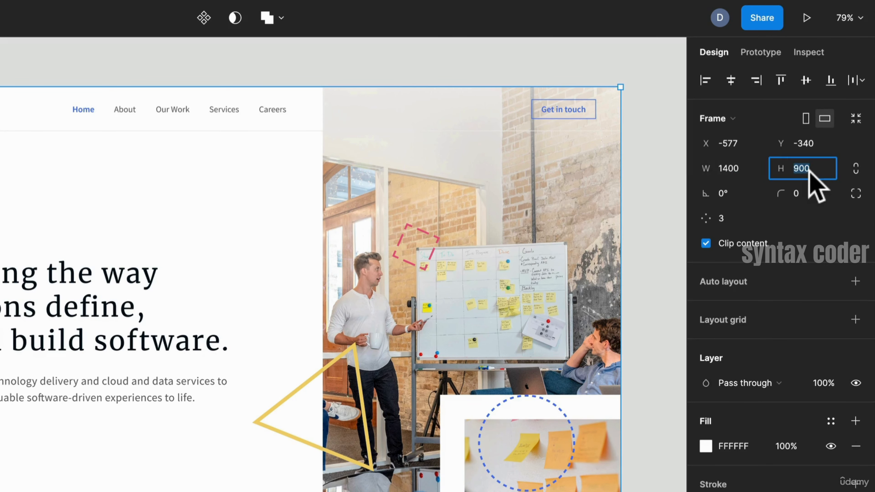
pyautogui.click(732, 195)
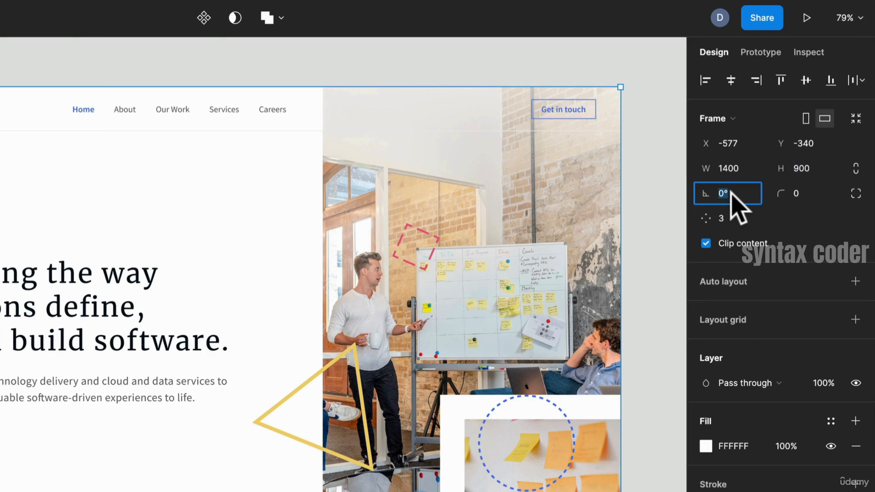
pyautogui.press('Return')
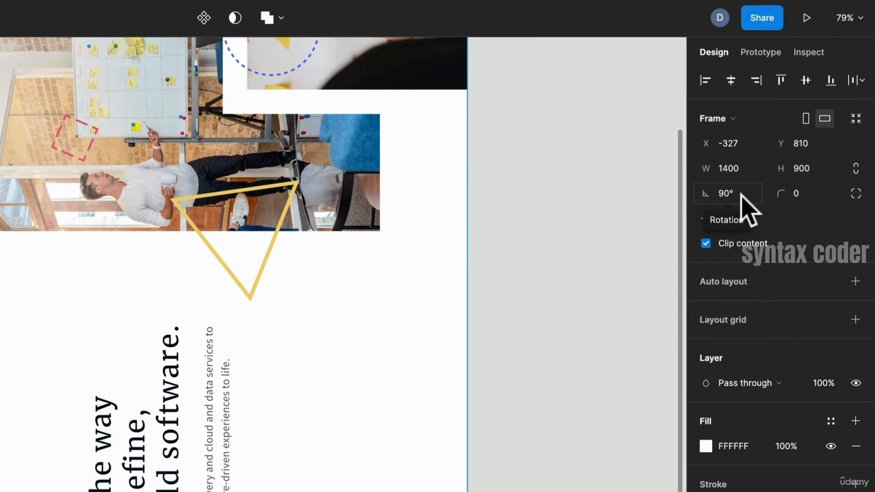
pyautogui.hotkey('ctrl', 'z')
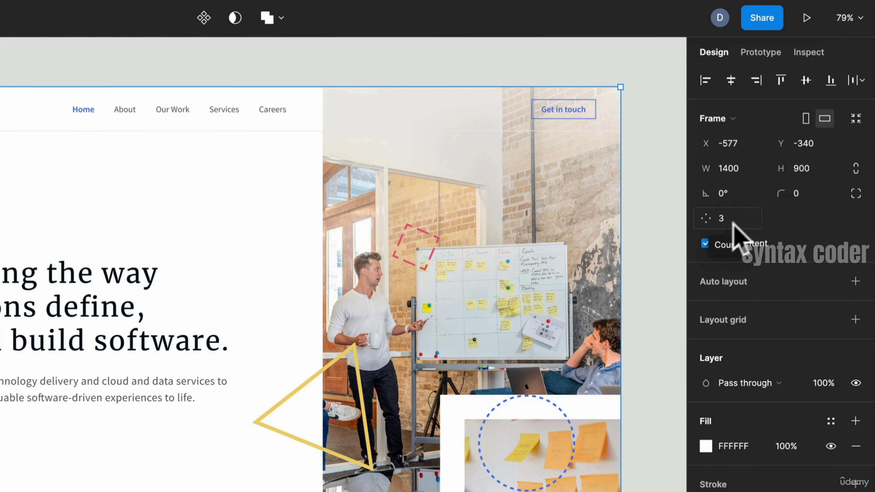
# Try a corner radius of 40 on the Landing page frame, inspect the rounded corner, and undo it
pyautogui.click(814, 194)
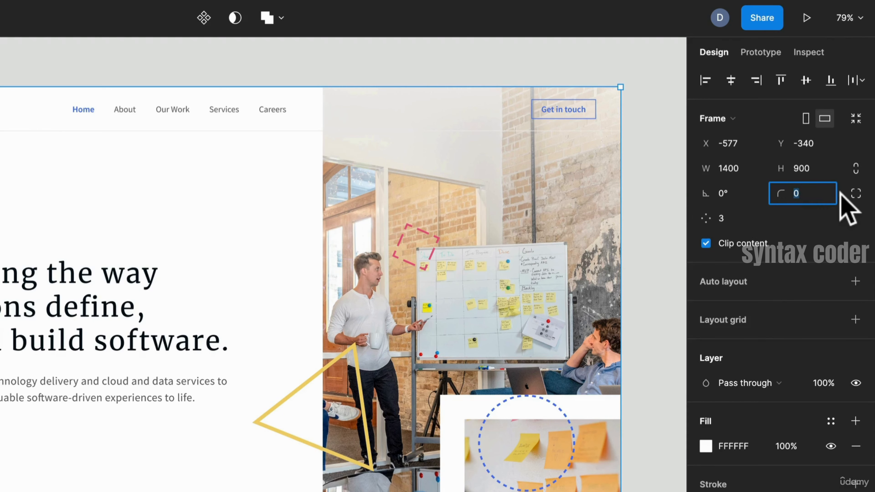
pyautogui.write('40')
pyautogui.press('Return')
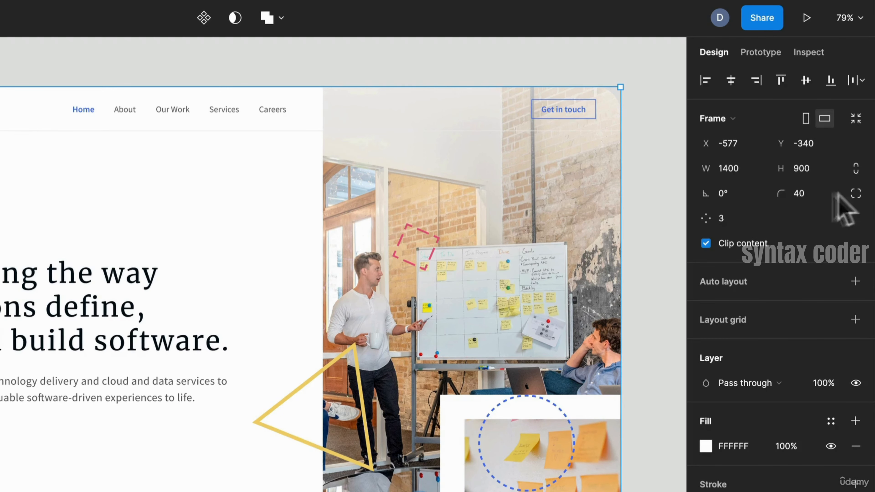
pyautogui.scroll(10, 641, 119)
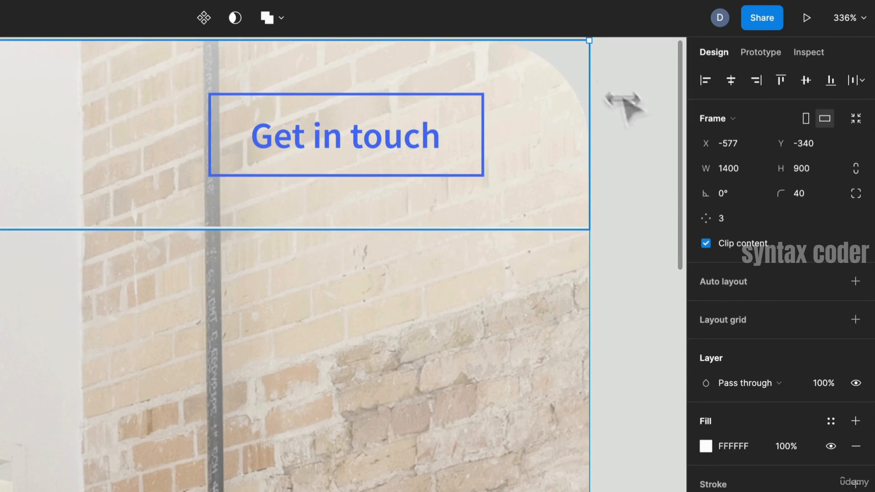
pyautogui.scroll(-10, 629, 153)
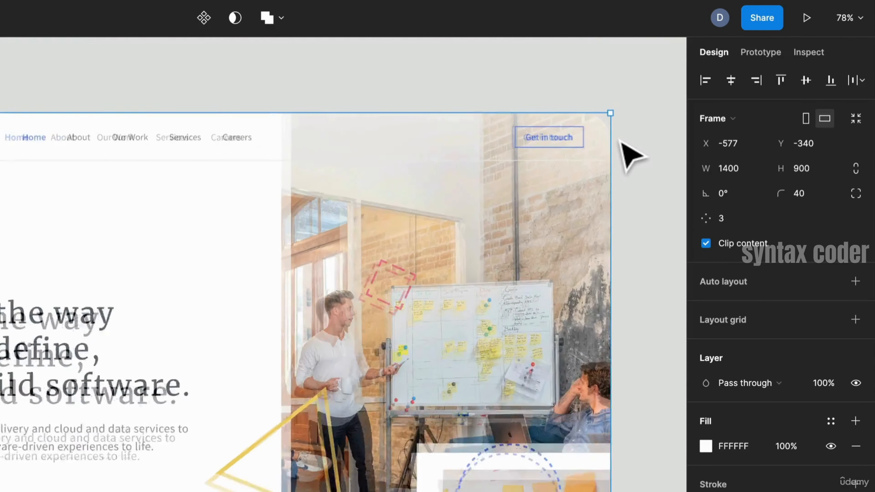
pyautogui.hotkey('ctrl', 'z')
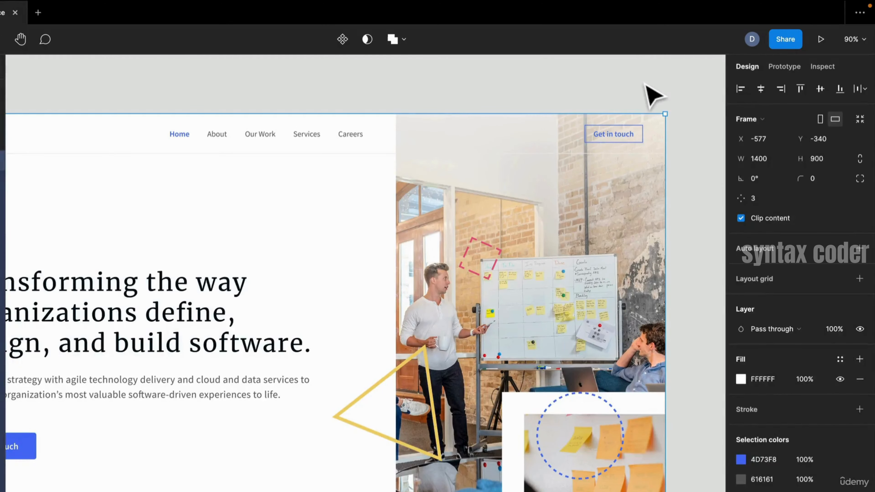
# Select the Main Headline frame inside the Hero and set its horizontal resizing to Hug contents
pyautogui.click(637, 86)
pyautogui.scroll(-2, 312, 275)
pyautogui.click(216, 260)
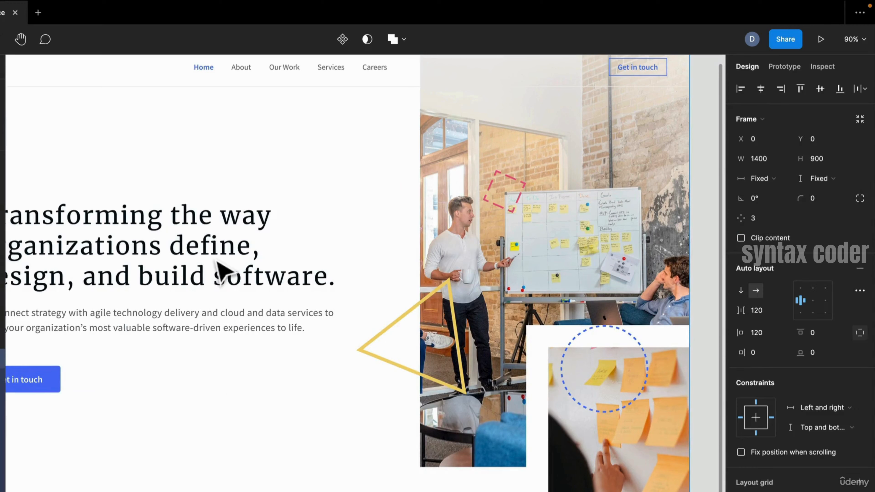
pyautogui.click(275, 232)
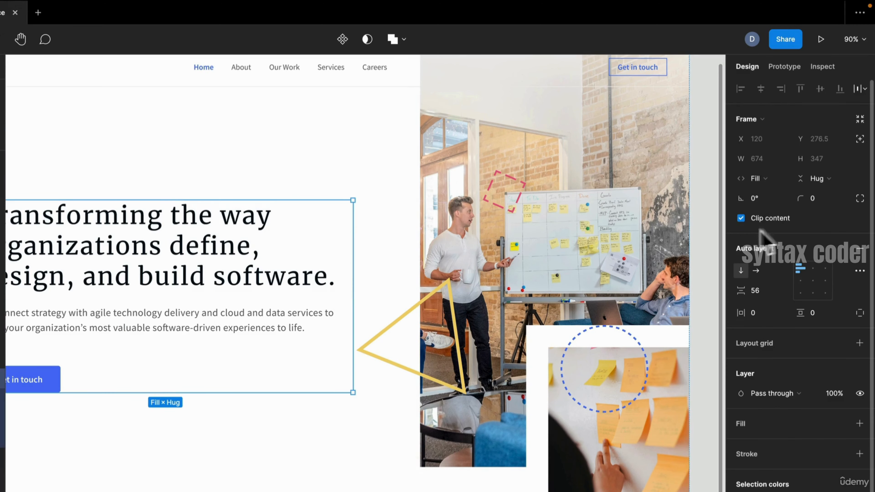
pyautogui.moveTo(200, 266); pyautogui.dragTo(263, 237)
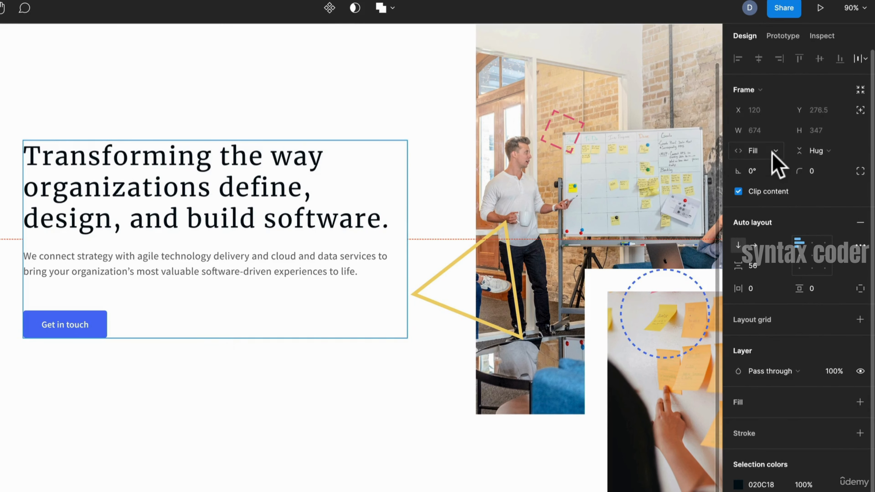
pyautogui.click(775, 151)
pyautogui.click(789, 136)
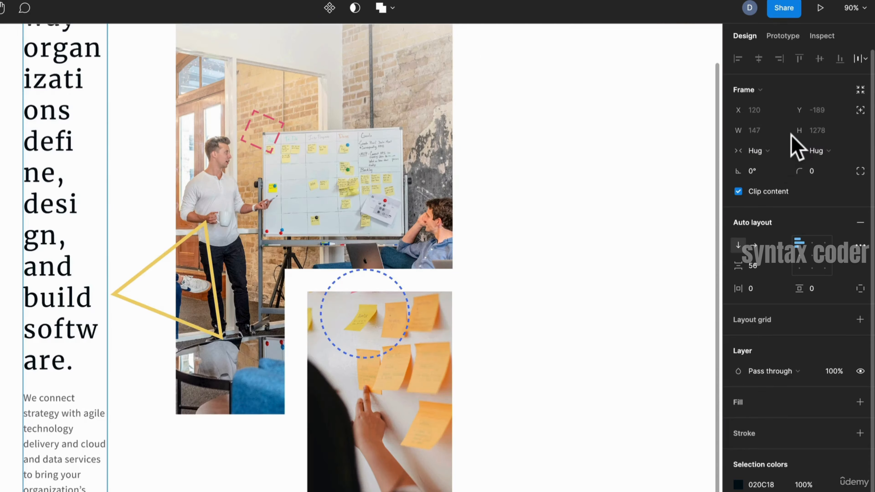
pyautogui.scroll(5, 234, 207)
pyautogui.hscroll(-5, 235, 207)
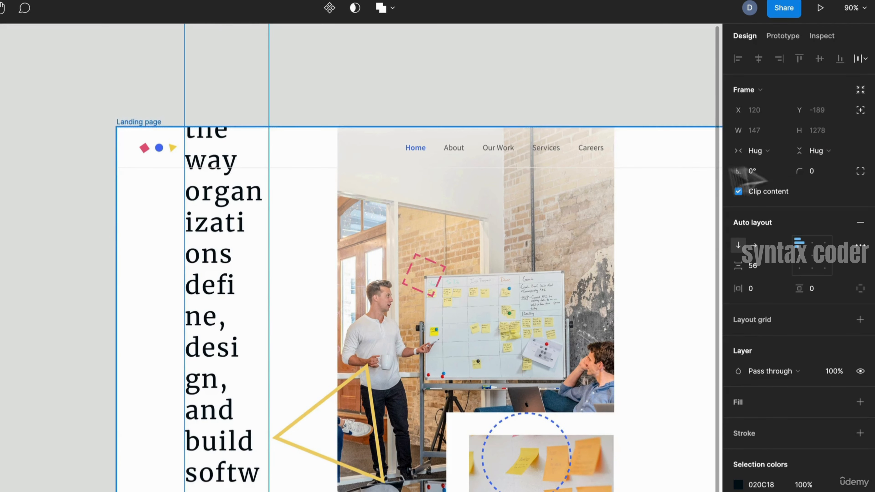
# Restore the Main Headline frame's horizontal resizing to Fill container
pyautogui.click(759, 151)
pyautogui.click(779, 166)
pyautogui.scroll(-3, 474, 248)
pyautogui.hscroll(8, 474, 249)
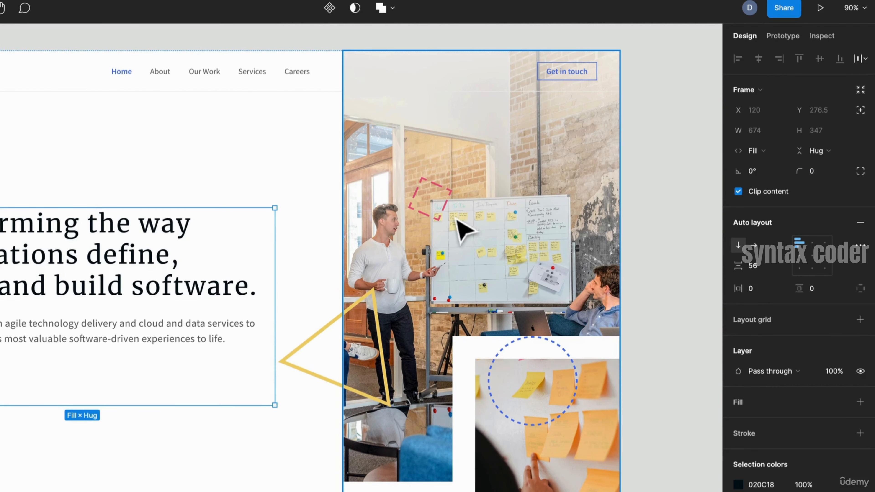
# Set the Main Headline frame's vertical resizing to Fixed height and shorten the frame to about 244 so it cuts off the button
pyautogui.click(814, 152)
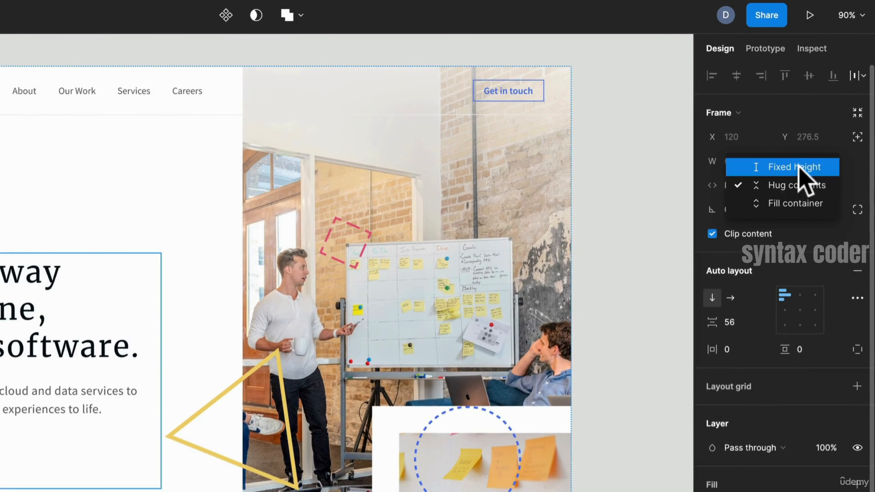
pyautogui.click(799, 167)
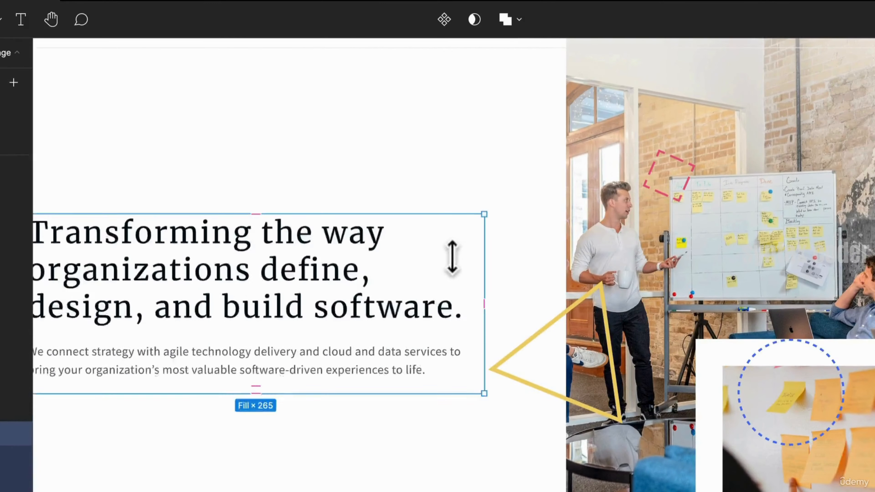
pyautogui.moveTo(452, 257); pyautogui.dragTo(449, 94)
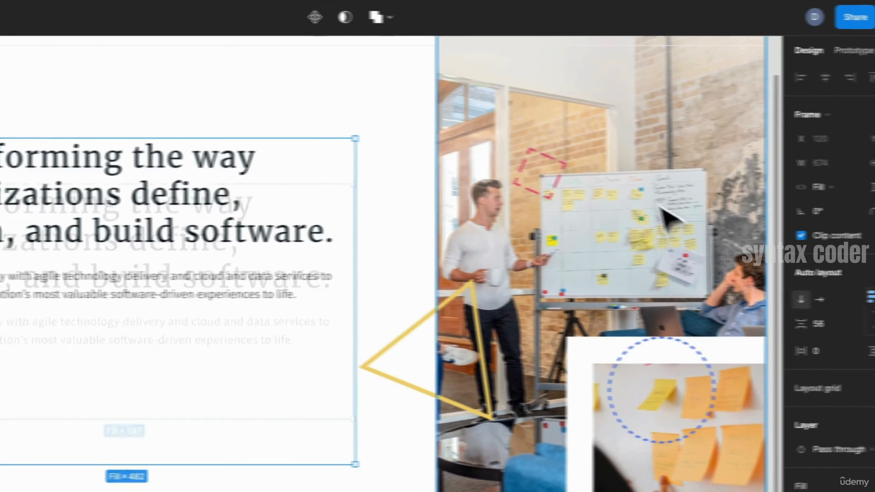
pyautogui.hotkey('ctrl', 'z')
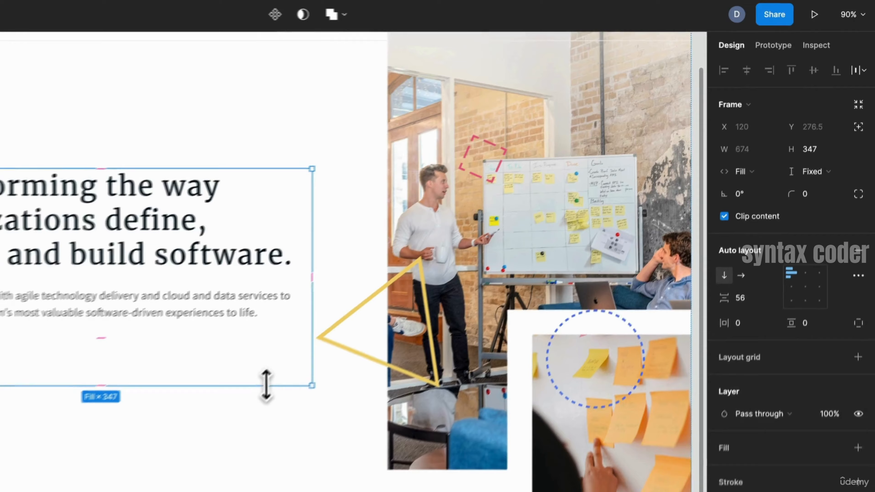
pyautogui.moveTo(221, 410); pyautogui.dragTo(212, 356)
pyautogui.moveTo(330, 293); pyautogui.dragTo(330, 281)
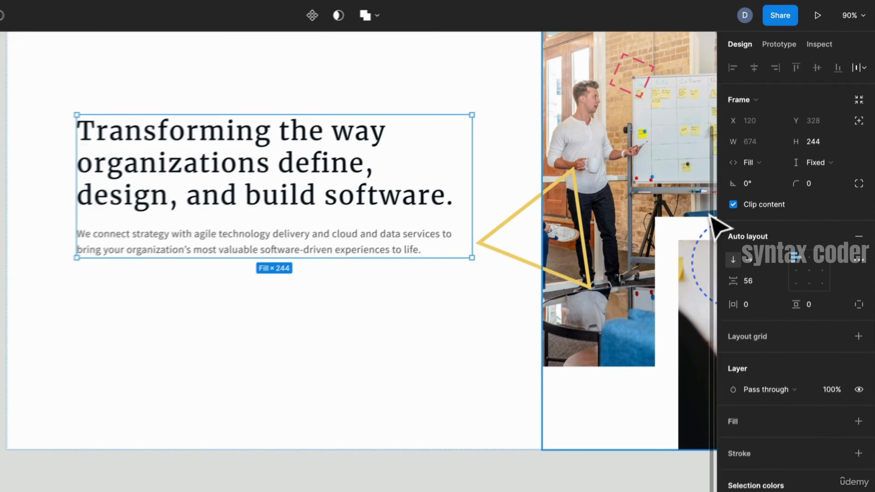
# Toggle content clipping on the Main Headline frame to compare the overflow, leaving Clip content off
pyautogui.click(721, 224)
pyautogui.click(721, 223)
pyautogui.click(722, 224)
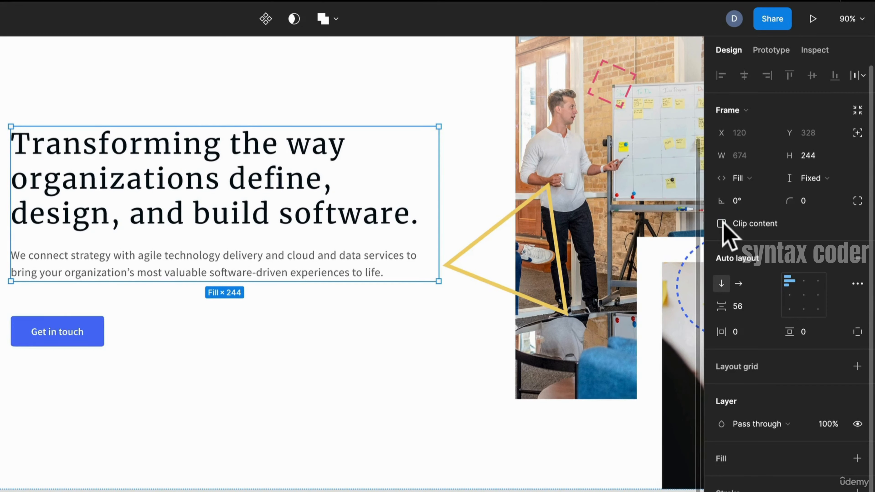
pyautogui.click(721, 223)
pyautogui.click(722, 224)
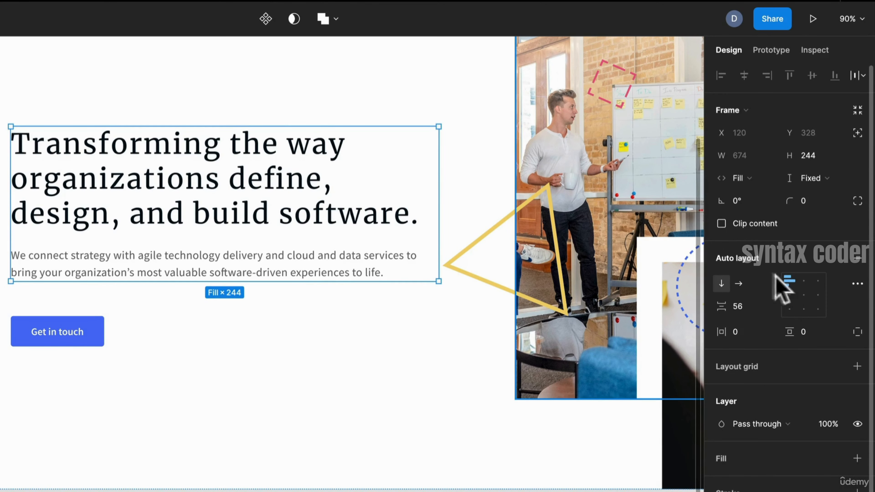
# Restore the Main Headline frame's vertical resizing to Hug contents, and undo the narrow headline copy placed above the landing page
pyautogui.click(819, 184)
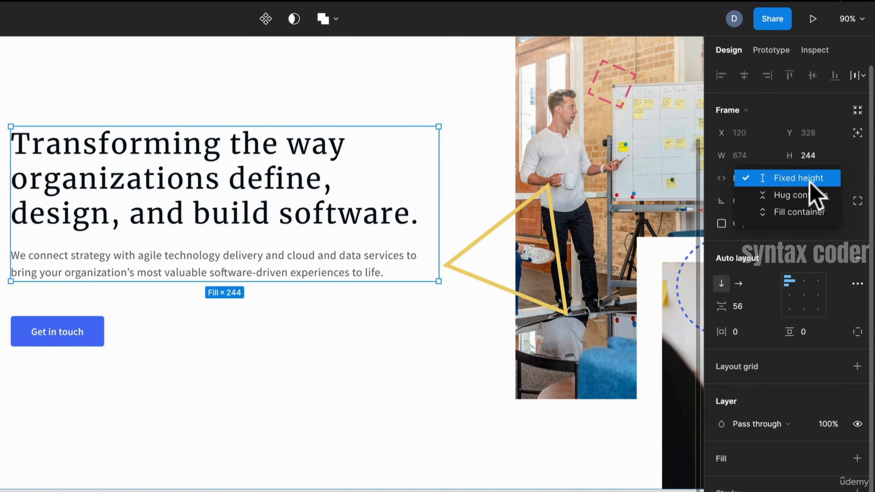
pyautogui.click(812, 195)
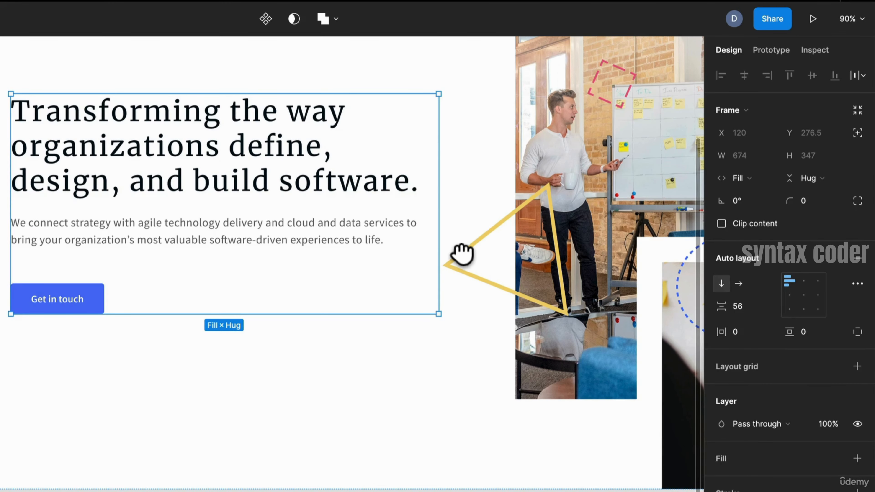
pyautogui.moveTo(462, 254); pyautogui.dragTo(377, 263)
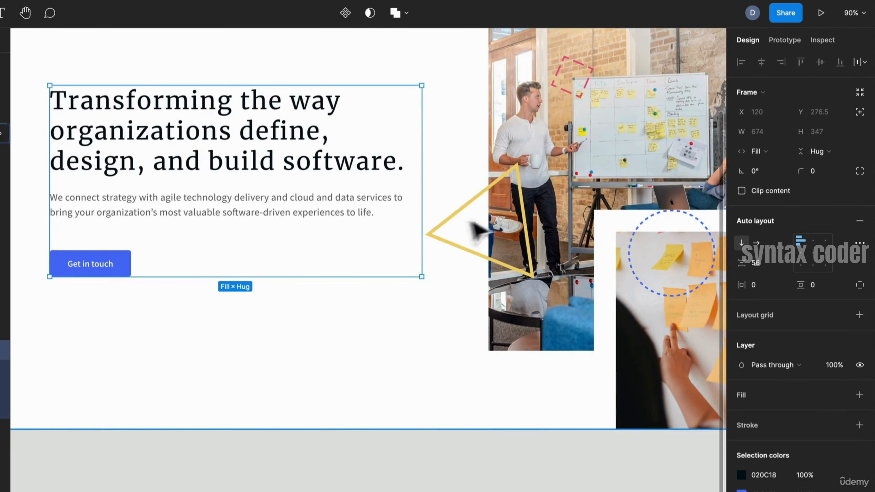
pyautogui.scroll(-3, 295, 225)
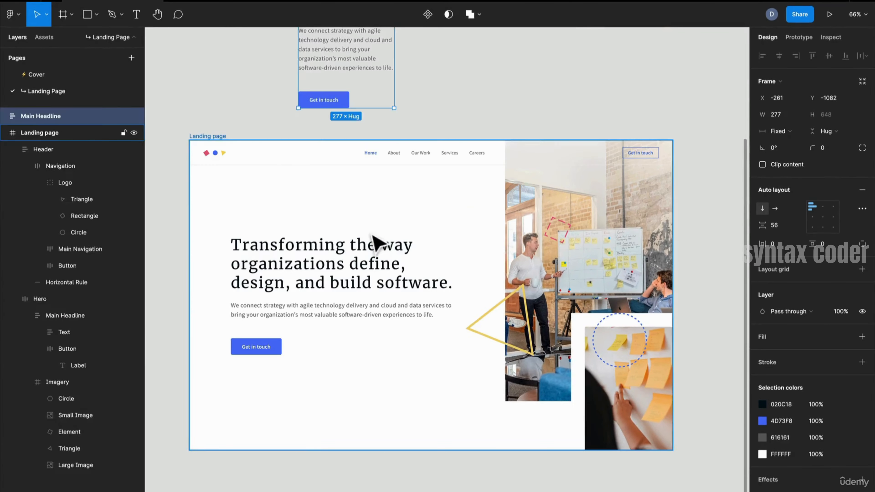
pyautogui.press('super+z')
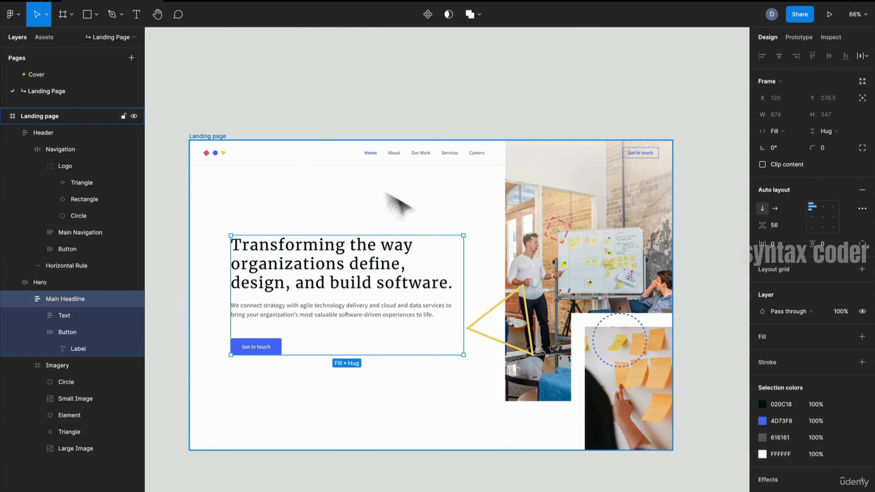
# Select the Imagery layer and its parent Hero frame to examine the Hero's constraints settings
pyautogui.click(57, 365)
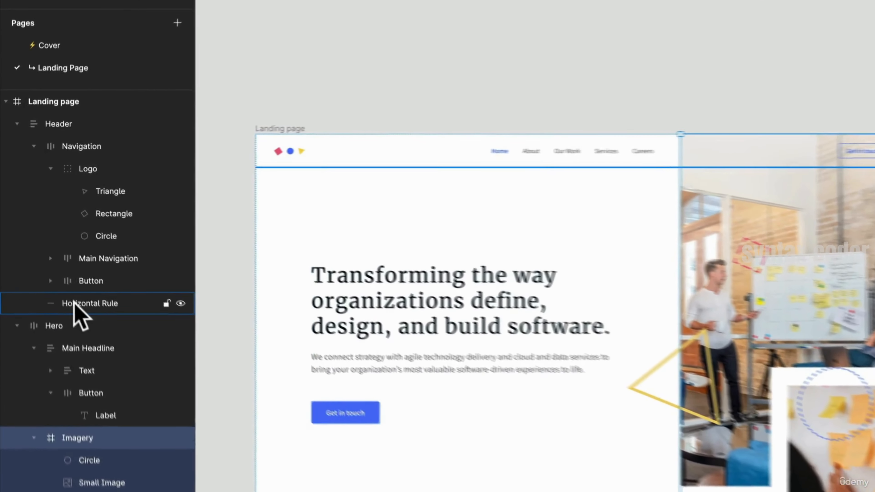
pyautogui.click(76, 326)
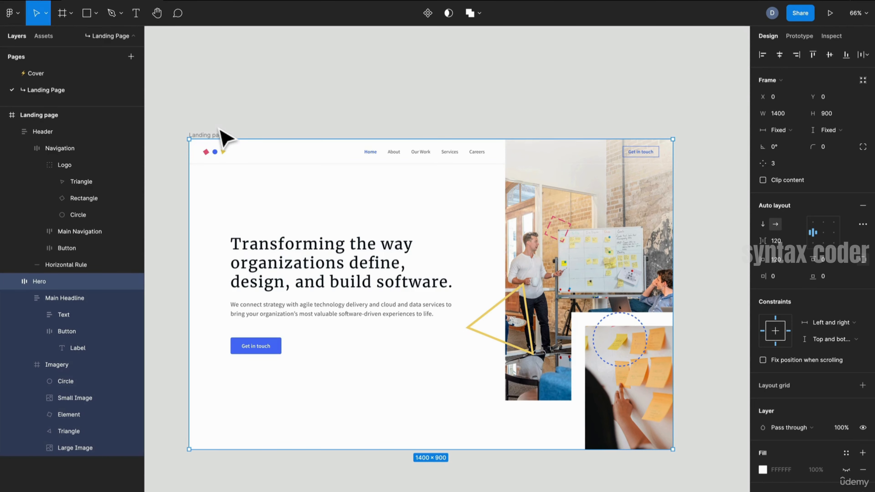
pyautogui.scroll(-3, 685, 224)
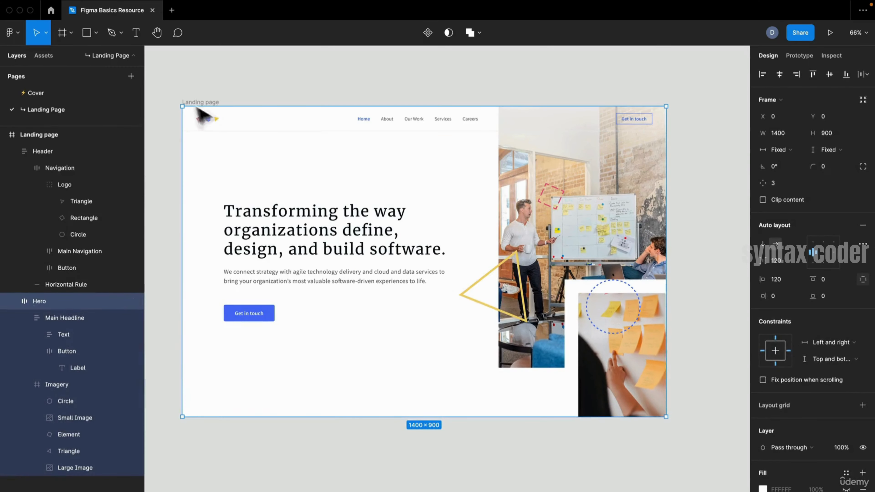
# Try widening the Landing page frame to 1430 and adjusting its bottom edge, and undo both resizes
pyautogui.click(209, 104)
pyautogui.moveTo(666, 214)
pyautogui.mouseDown()
pyautogui.moveTo(508, 205)
pyautogui.moveTo(677, 213)
pyautogui.mouseUp()
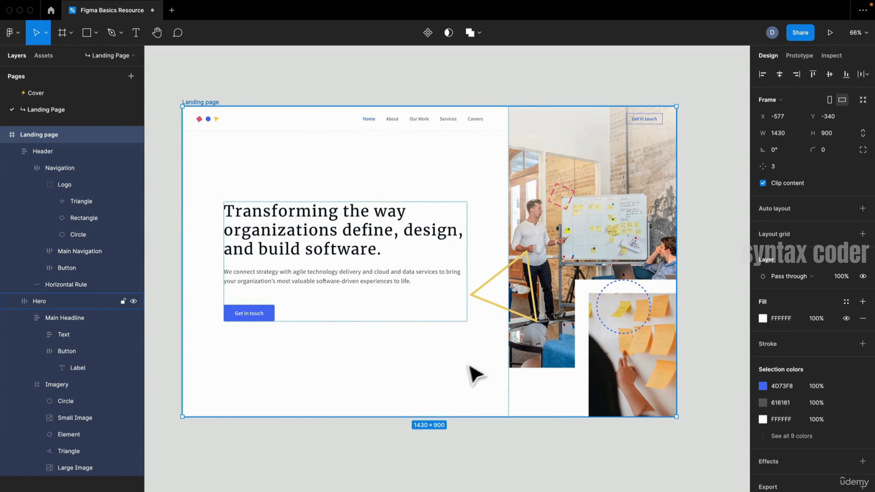
pyautogui.moveTo(453, 418)
pyautogui.mouseDown()
pyautogui.moveTo(457, 373)
pyautogui.moveTo(458, 471)
pyautogui.moveTo(456, 417)
pyautogui.mouseUp()
pyautogui.press('super+z')
pyautogui.press('super+z')
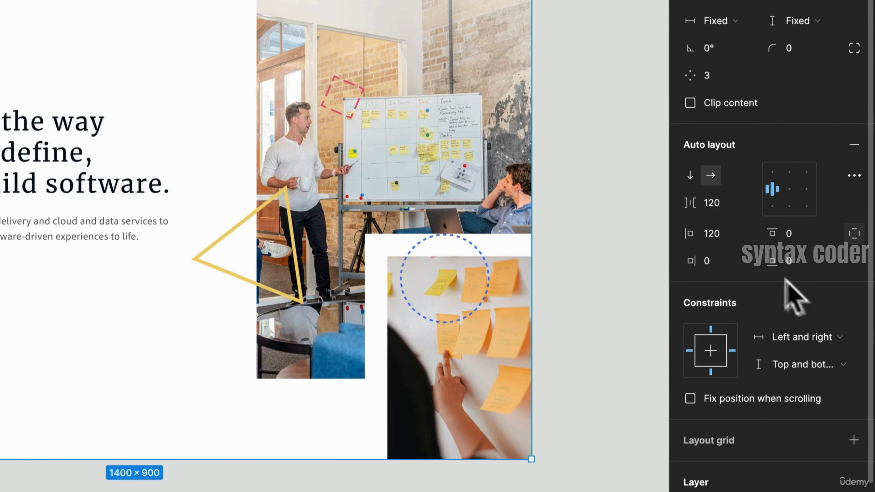
pyautogui.scroll(-1, 755, 311)
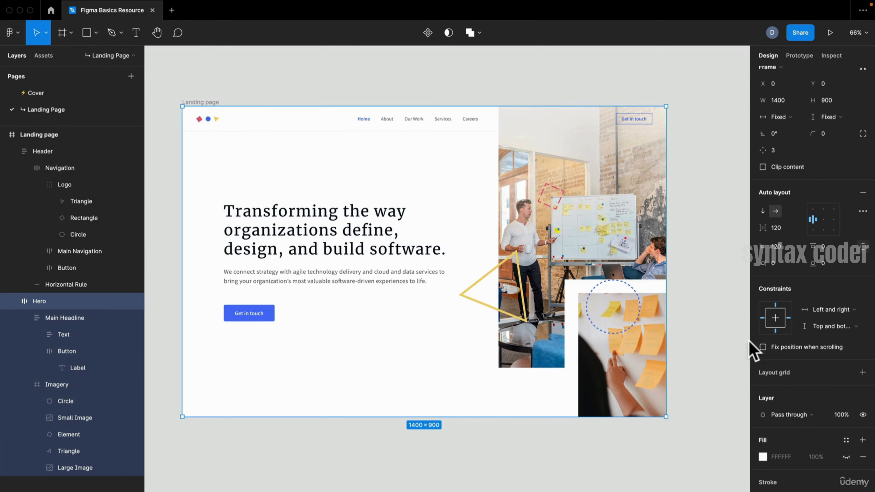
# Try adding a layout grid to the Hero frame, look at the grid types, and undo the grid
pyautogui.click(863, 372)
pyautogui.click(761, 389)
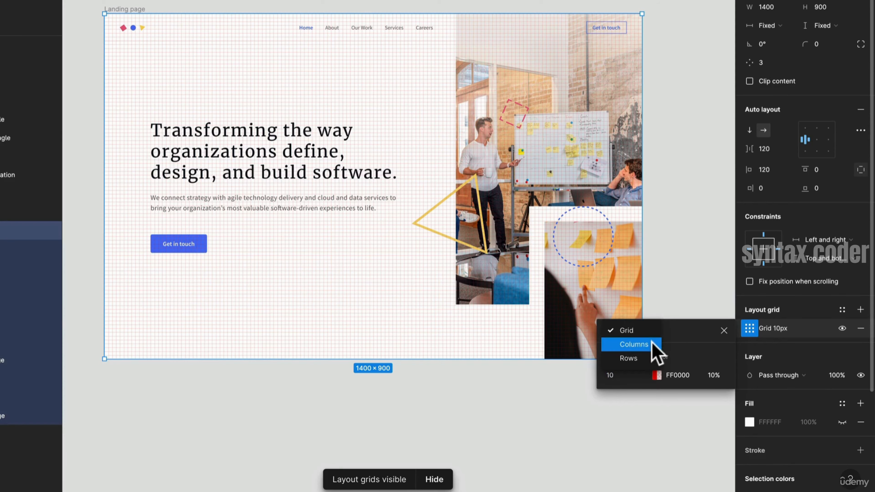
pyautogui.click(653, 343)
pyautogui.hotkey('ctrl', 'z')
pyautogui.hotkey('ctrl', 'z')
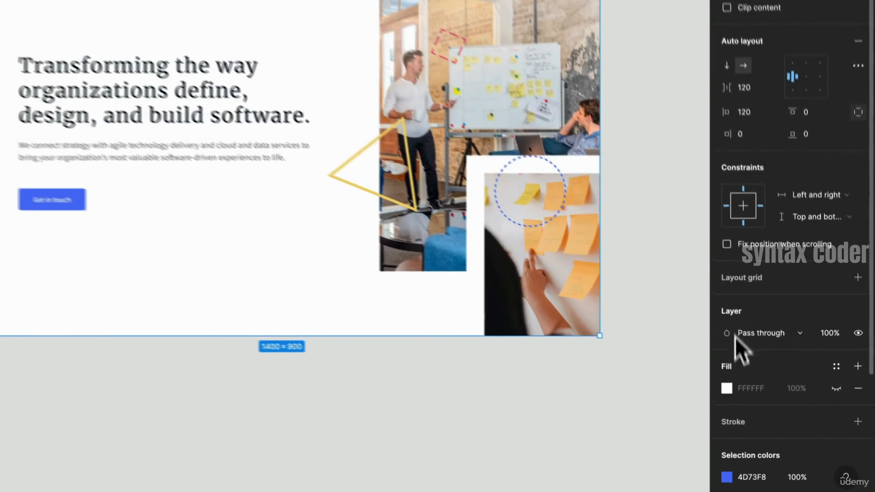
# Look through the Hero layer's blend mode options and undo any blend mode change
pyautogui.scroll(-4, 786, 335)
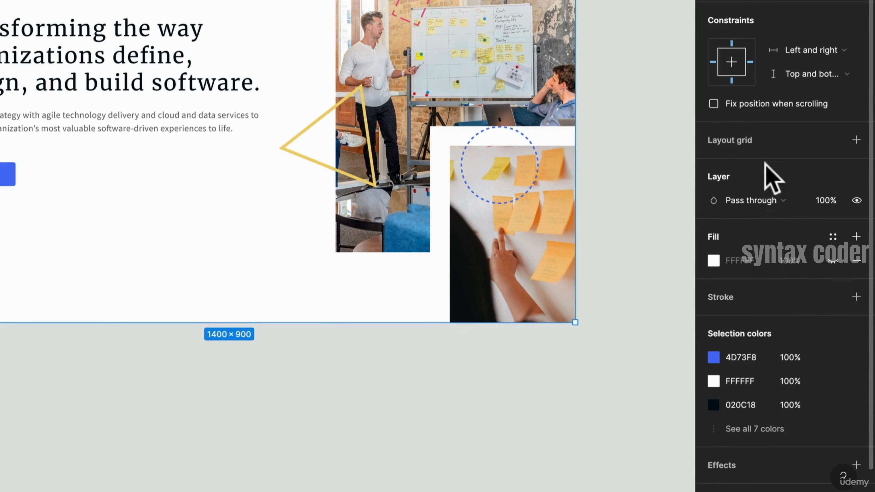
pyautogui.click(766, 200)
pyautogui.click(758, 248)
pyautogui.hotkey('ctrl', 'z')
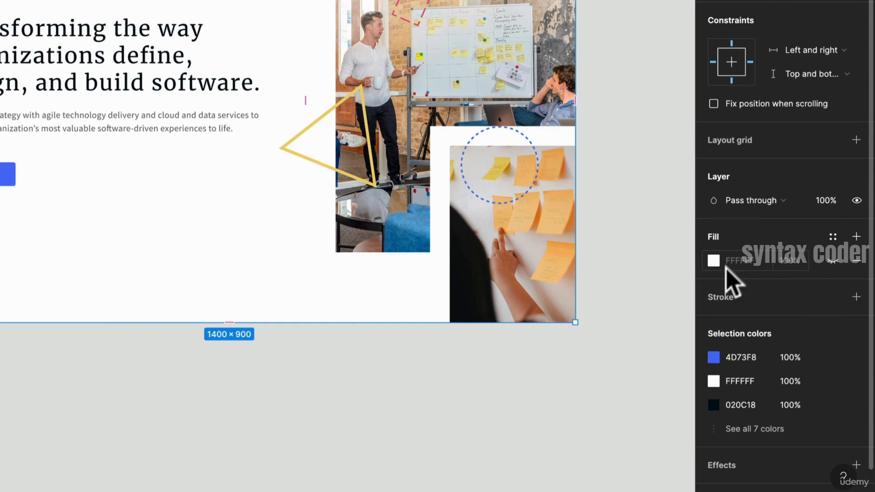
# Check the available colour styles for the Hero's fill, and try adding extra fills and removing them
pyautogui.scroll(-2, 748, 203)
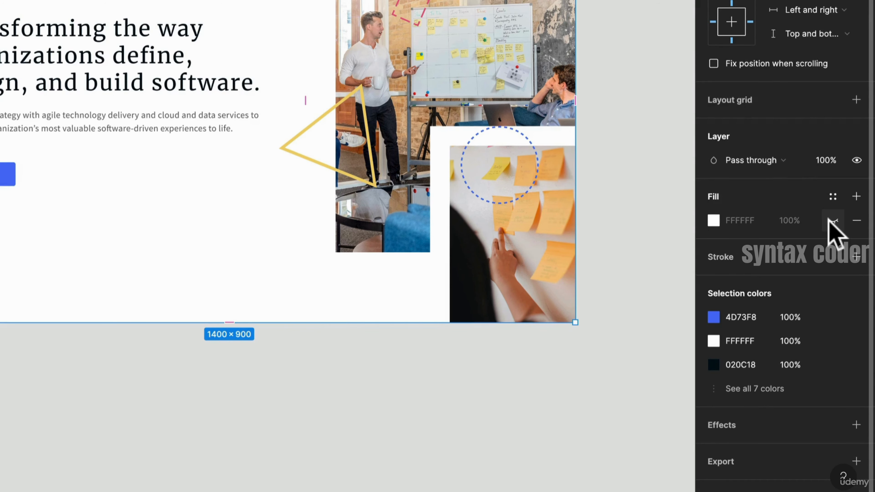
pyautogui.click(833, 197)
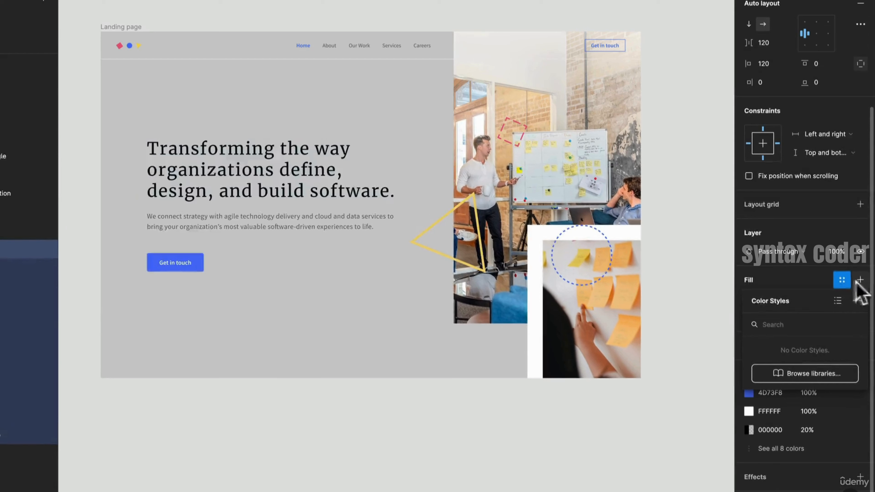
pyautogui.press('Escape')
pyautogui.click(859, 299)
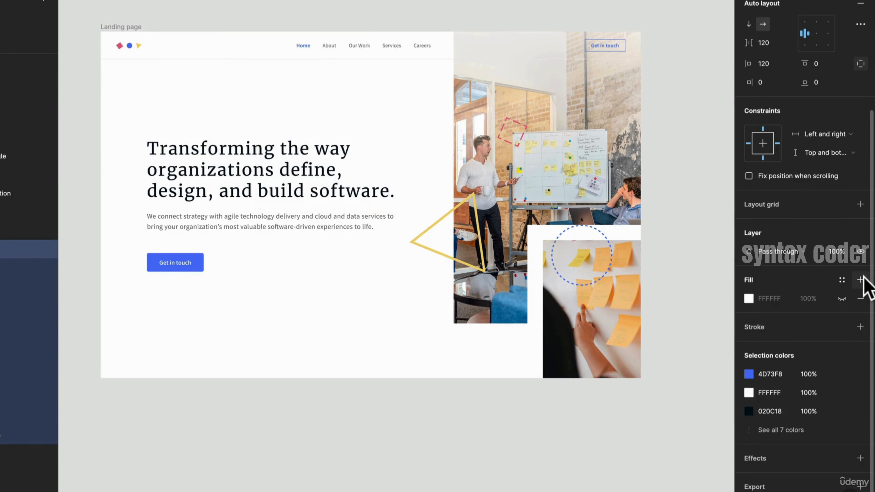
pyautogui.click(860, 280)
pyautogui.click(860, 279)
pyautogui.click(860, 299)
pyautogui.click(860, 298)
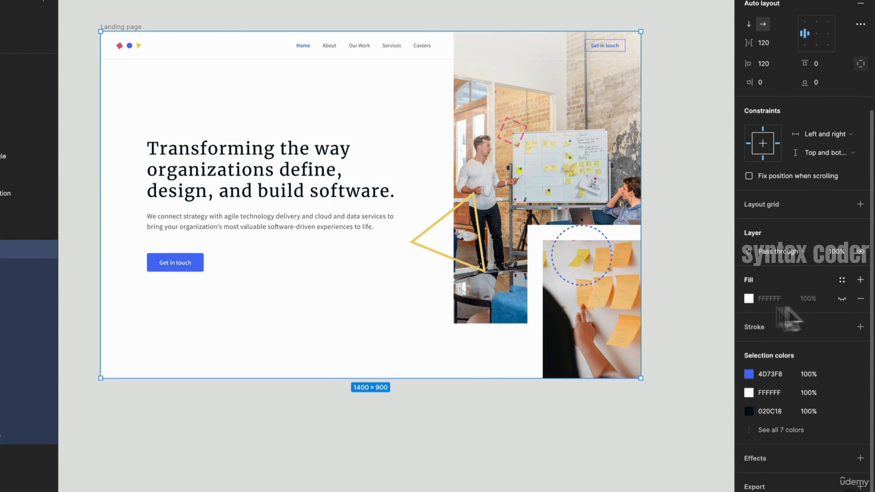
# Recolour the Hero's fill to the dark purple 221B31, and remove that fill from the frame
pyautogui.click(749, 299)
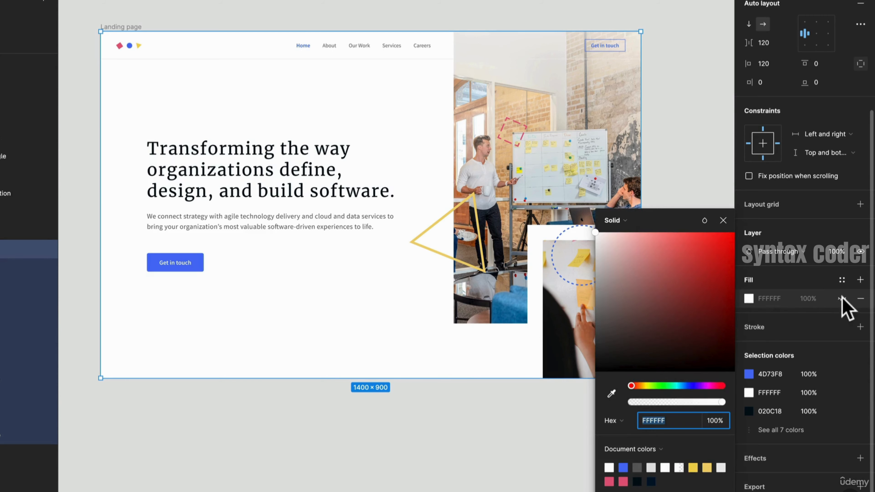
pyautogui.click(750, 298)
pyautogui.click(750, 299)
pyautogui.moveTo(696, 297); pyautogui.dragTo(656, 344)
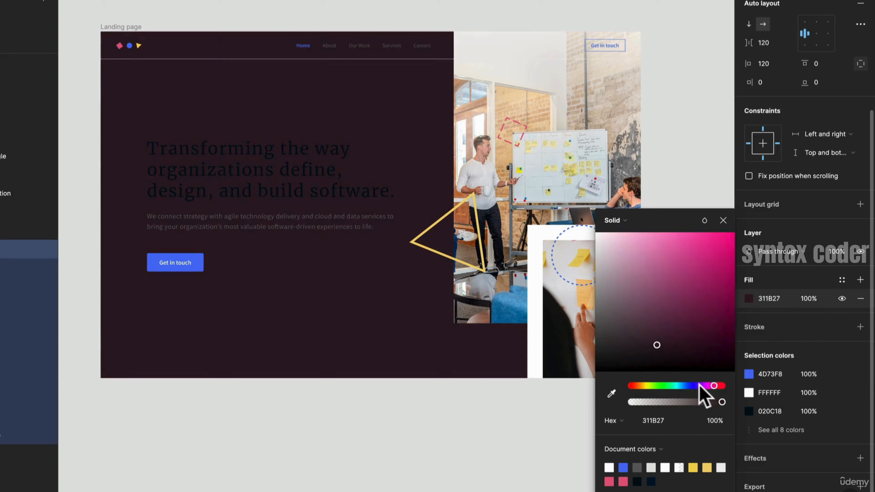
pyautogui.moveTo(699, 385)
pyautogui.mouseDown()
pyautogui.moveTo(690, 385)
pyautogui.moveTo(698, 385)
pyautogui.mouseUp()
pyautogui.click(860, 302)
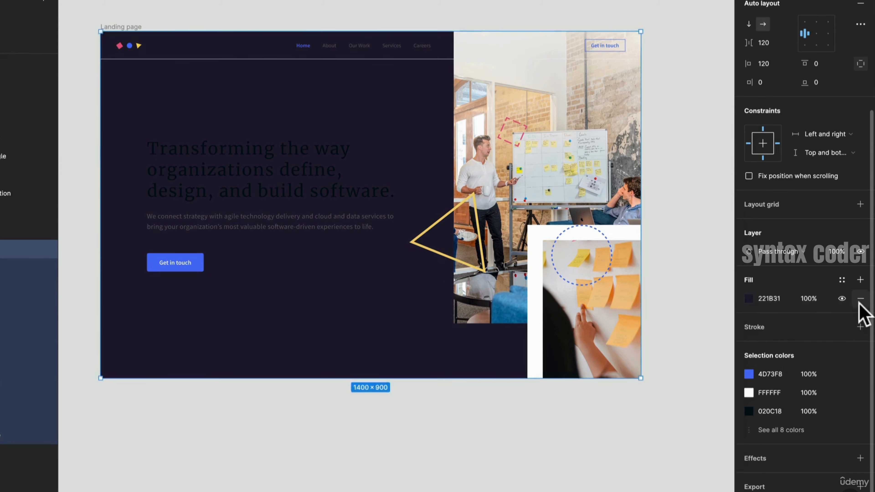
pyautogui.click(859, 299)
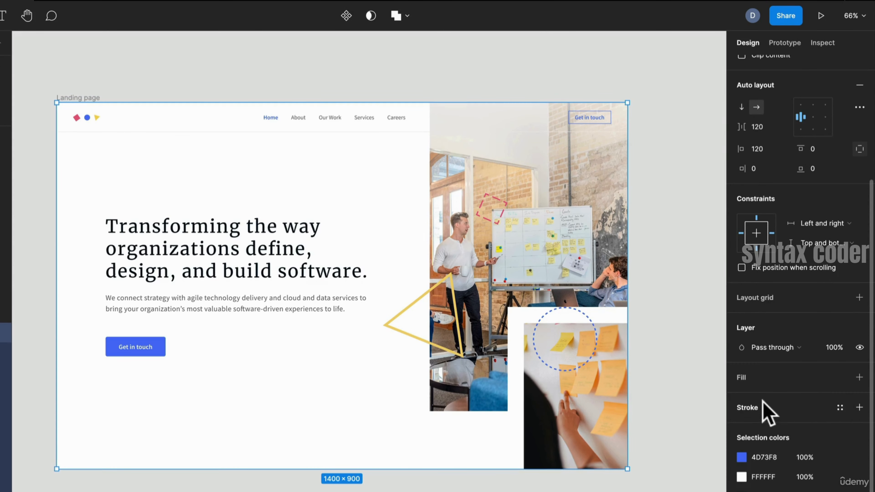
# Try a 1-wide black inside stroke on the Hero frame, inspect its edge, and undo the stroke
pyautogui.click(858, 407)
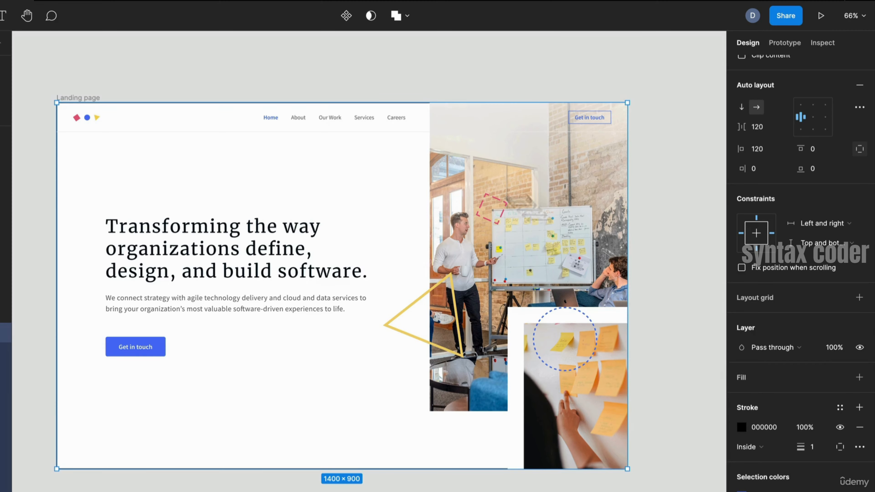
pyautogui.scroll(10, 340, 100)
pyautogui.scroll(-8, 533, 151)
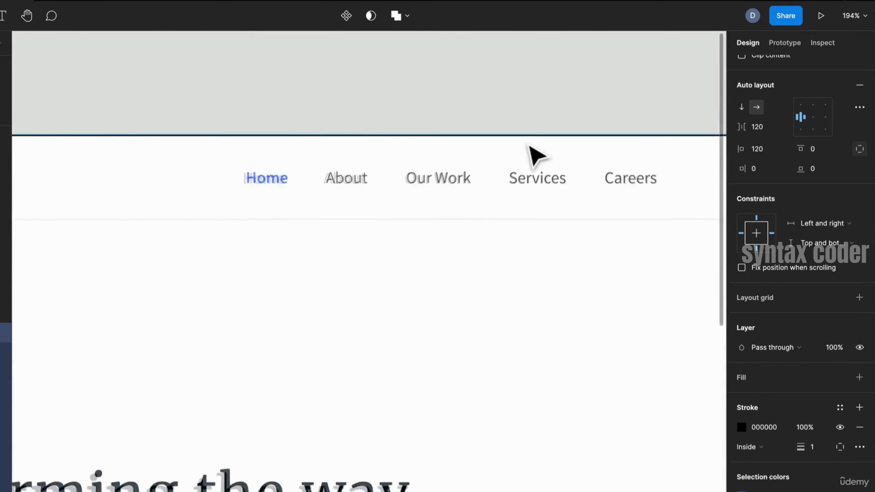
pyautogui.press('super+z')
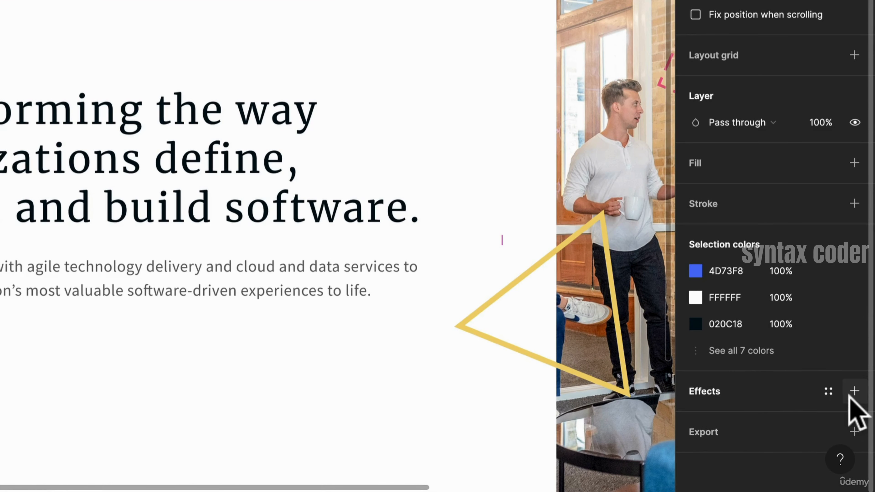
# Try a drop shadow effect on the Hero frame and remove it
pyautogui.click(850, 395)
pyautogui.click(765, 413)
pyautogui.click(722, 373)
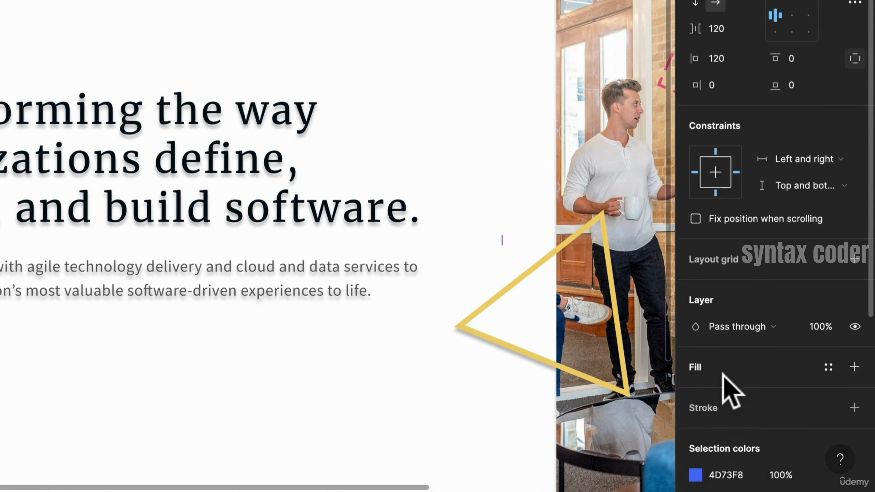
pyautogui.scroll(-5, 733, 365)
pyautogui.click(855, 390)
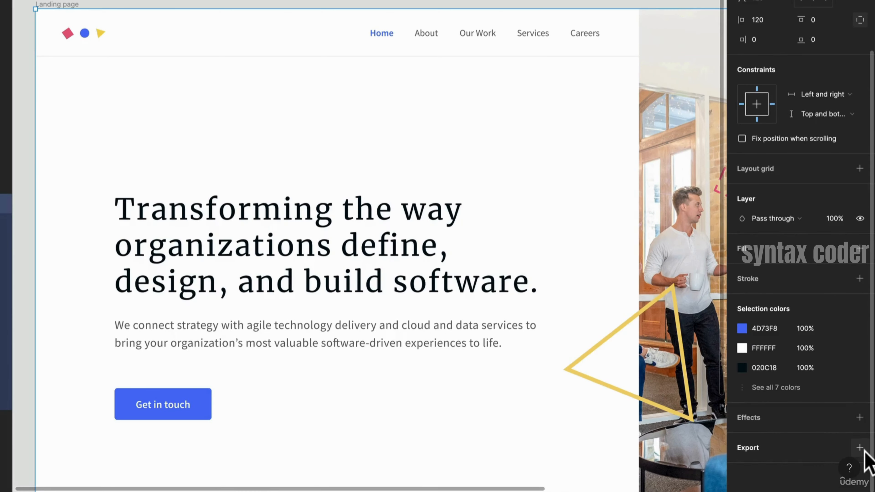
# Try a 1x PNG export setting on the Hero, look at the other file formats, and remove the setting
pyautogui.click(860, 448)
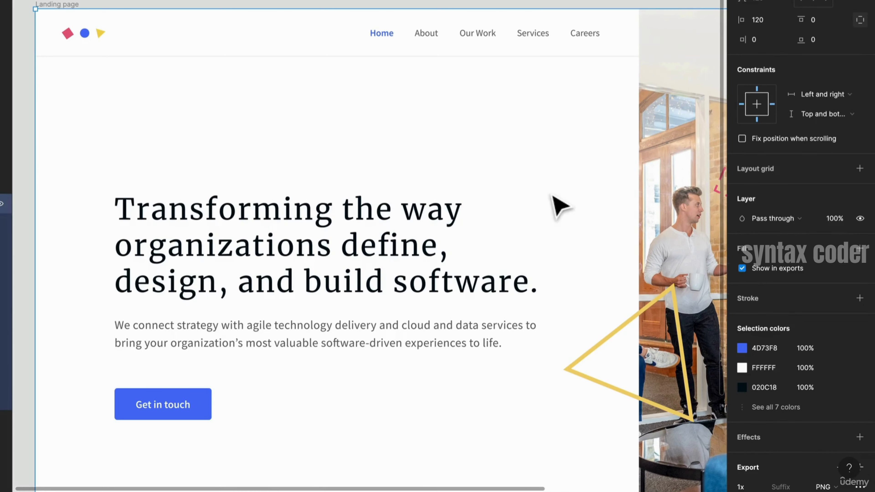
pyautogui.scroll(-10, 463, 172)
pyautogui.scroll(5, 463, 179)
pyautogui.scroll(-1, 841, 420)
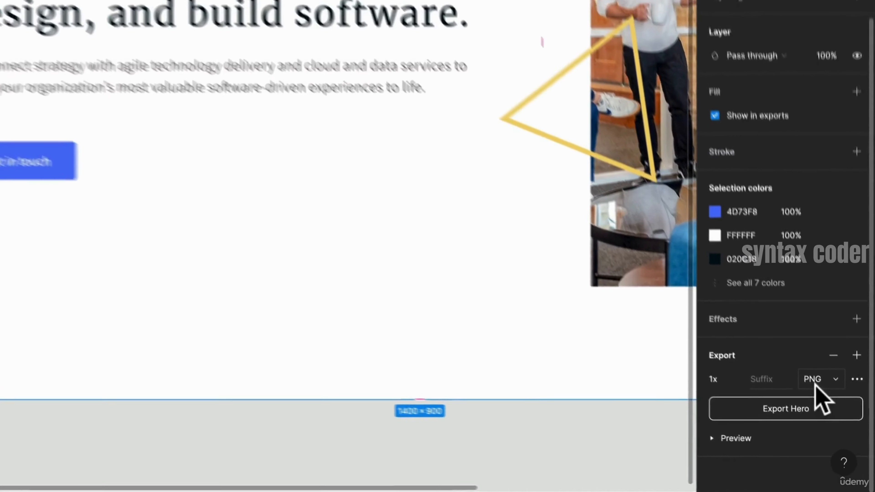
pyautogui.click(814, 478)
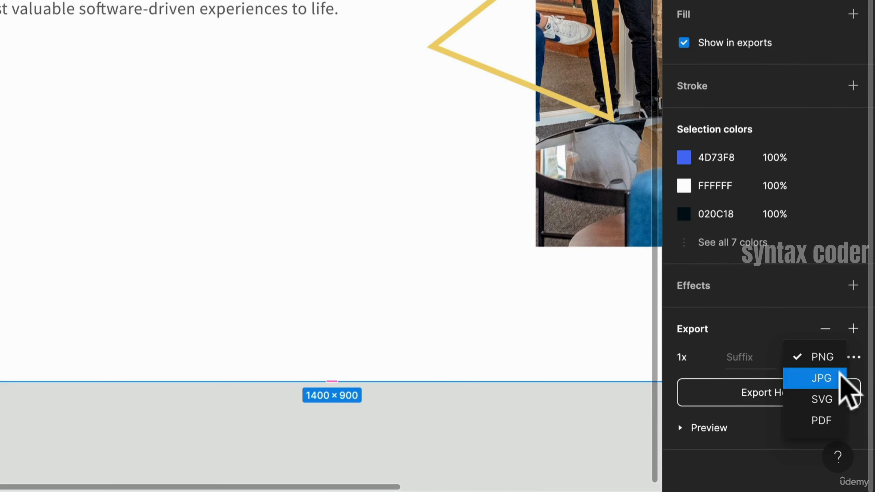
pyautogui.click(836, 331)
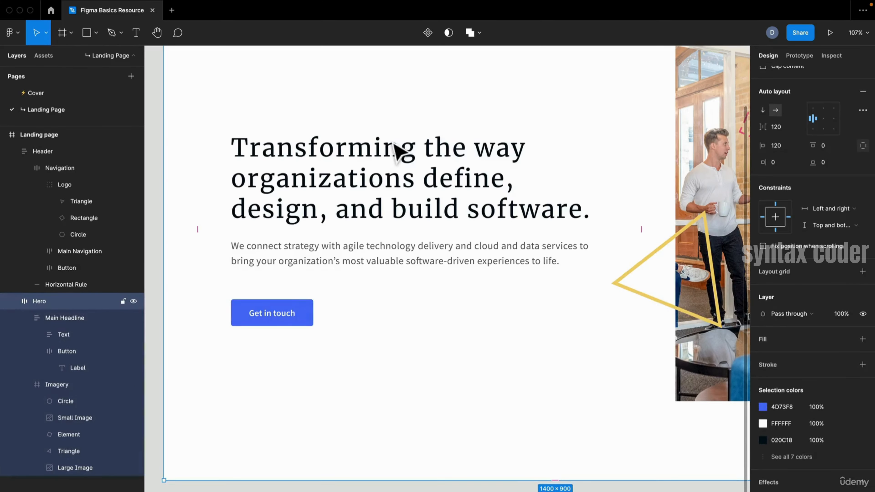
# Select the hero headline text and examine its text properties and advanced type settings
pyautogui.hscroll(2, 400, 151)
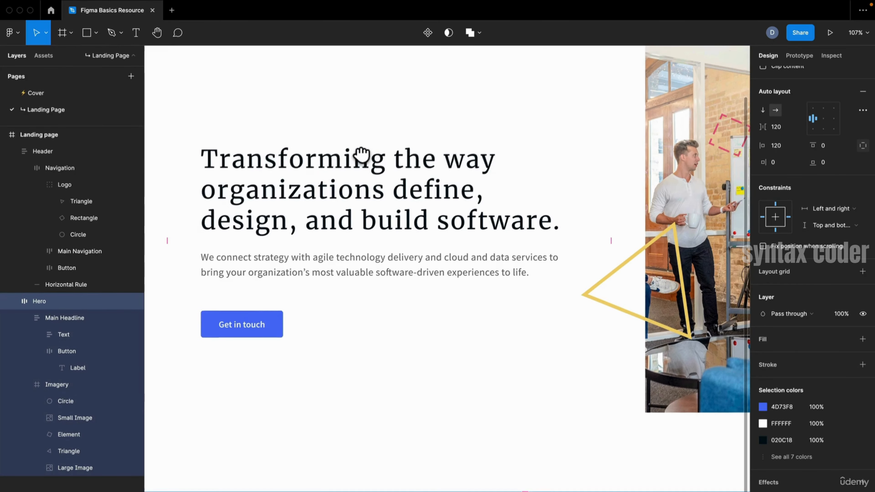
pyautogui.click(341, 210)
pyautogui.click(341, 211)
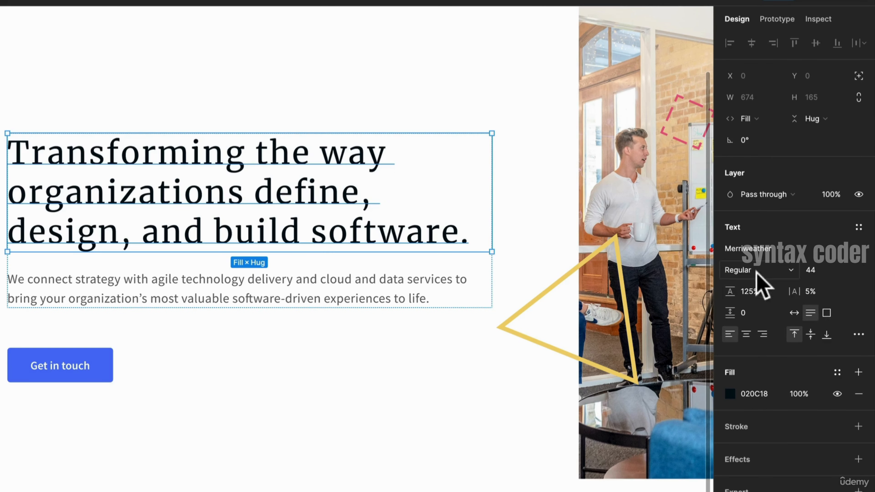
pyautogui.click(859, 334)
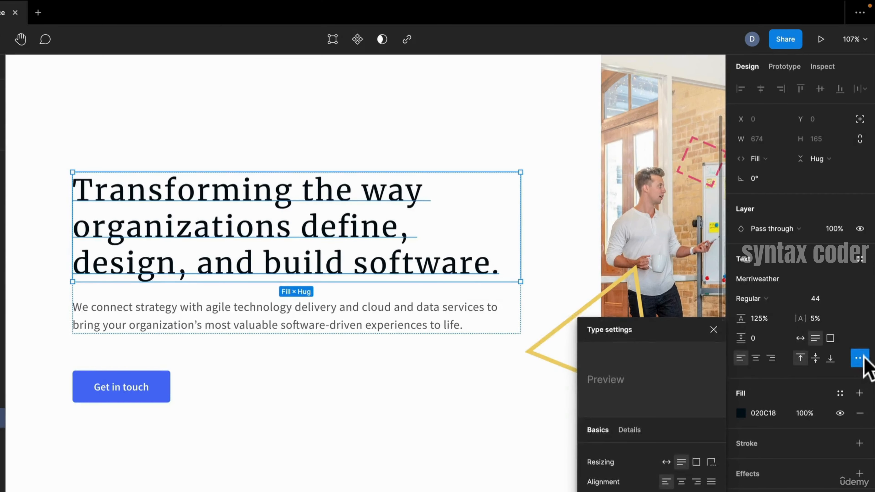
pyautogui.click(858, 196)
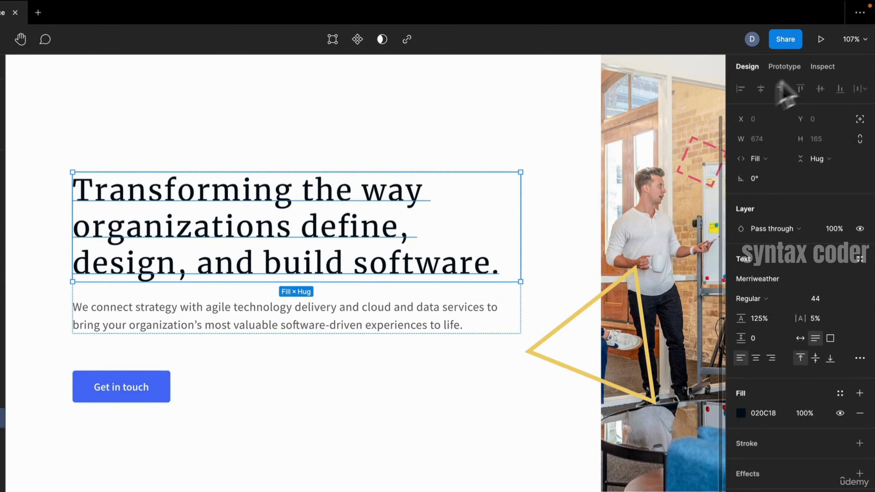
# Show the prototype settings and place a duplicate of the Landing page frame to the right of the original
pyautogui.click(783, 67)
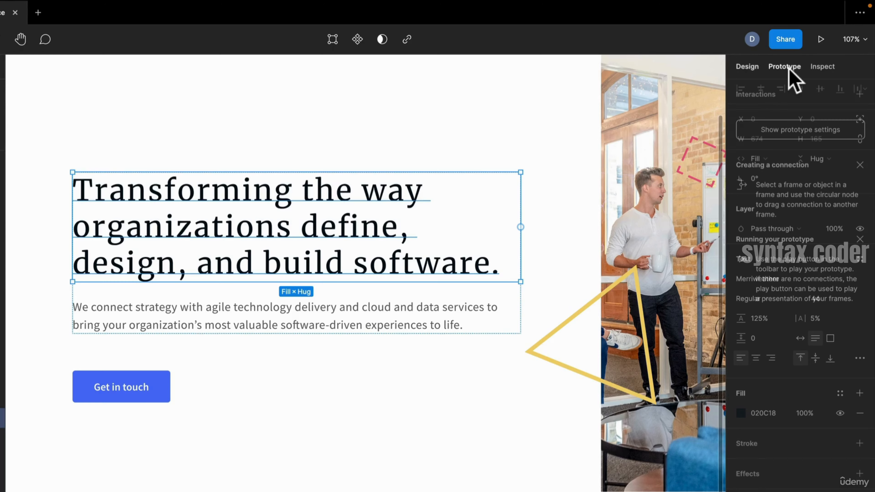
pyautogui.scroll(-5, 361, 205)
pyautogui.click(388, 146)
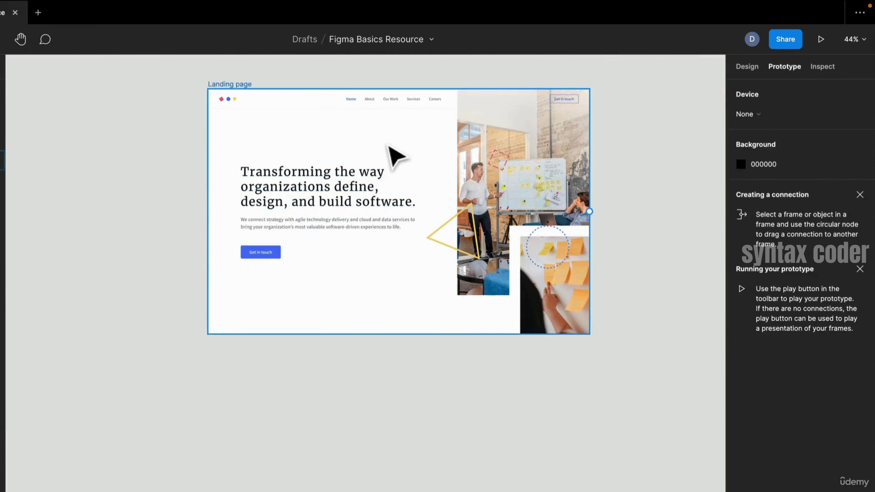
pyautogui.scroll(2, 391, 149)
pyautogui.moveTo(452, 160); pyautogui.dragTo(369, 205)
pyautogui.moveTo(131, 120); pyautogui.dragTo(619, 119)
pyautogui.hscroll(1, 511, 99)
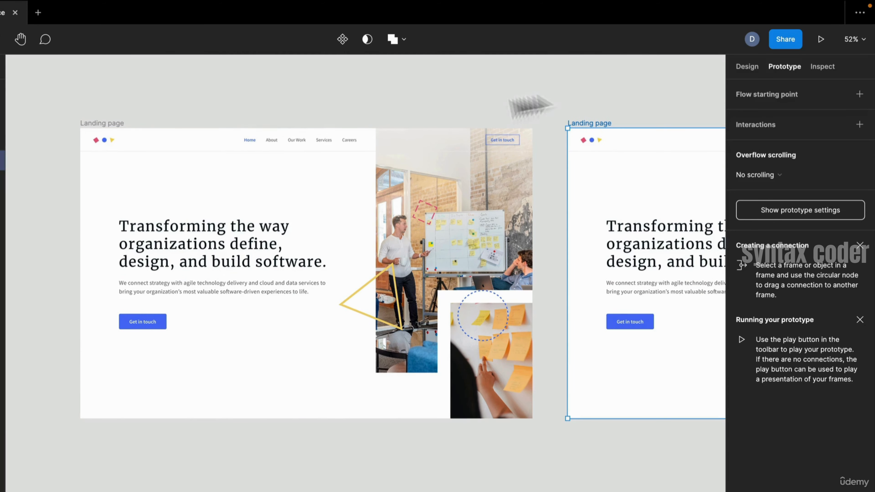
# Connect the original Landing page frame to its copy with a prototype link
pyautogui.click(105, 121)
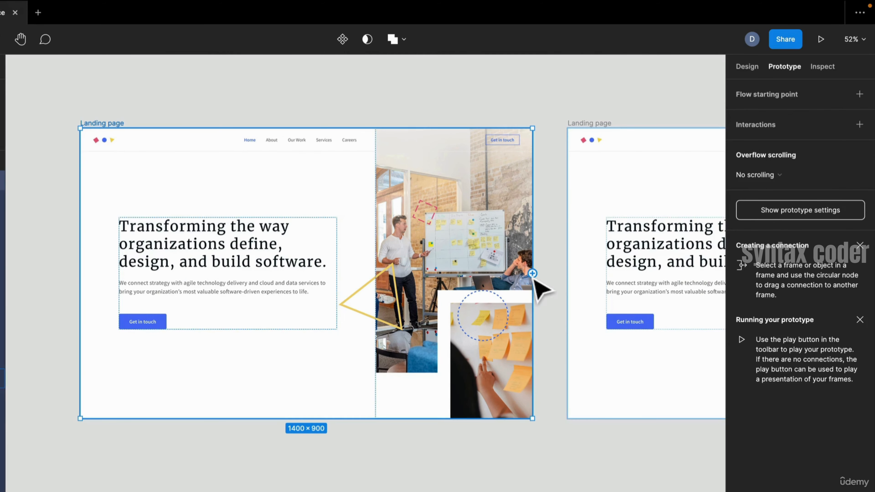
pyautogui.moveTo(532, 273); pyautogui.dragTo(602, 288)
pyautogui.moveTo(617, 99); pyautogui.dragTo(591, 108)
pyautogui.click(713, 166)
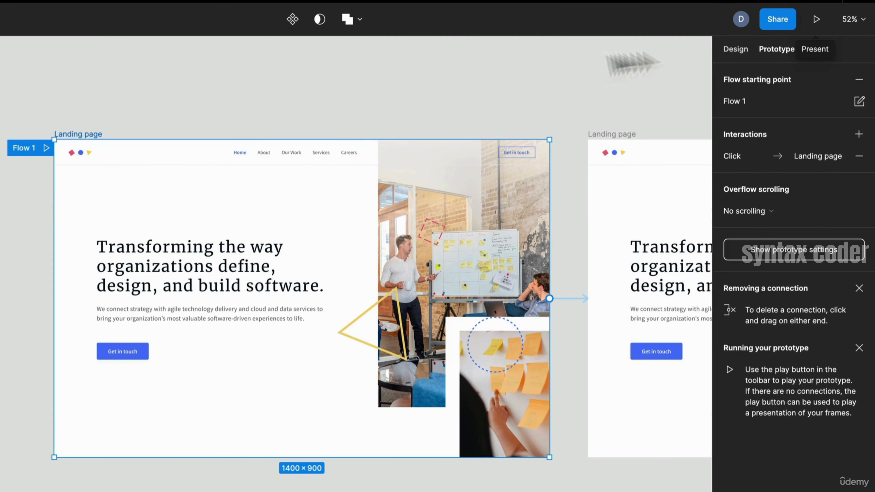
pyautogui.click(478, 63)
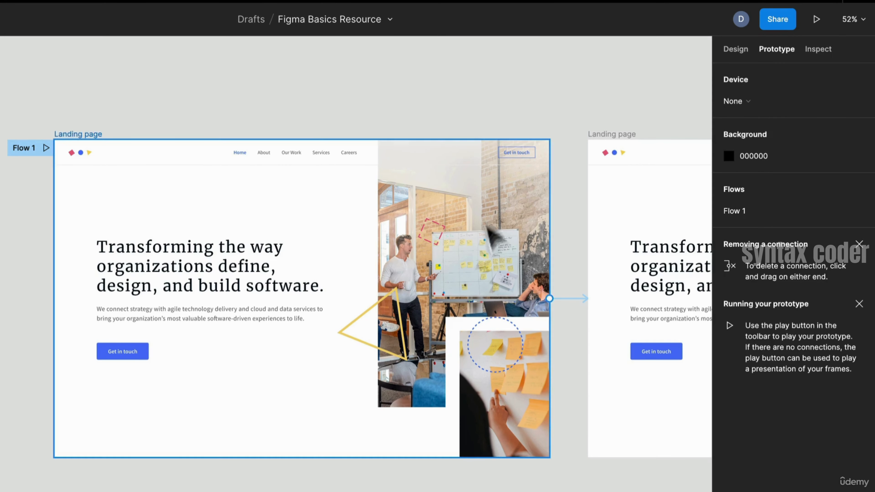
# Review the prototype link's trigger options and set its animation to Smart animate with Bouncy easing
pyautogui.click(576, 299)
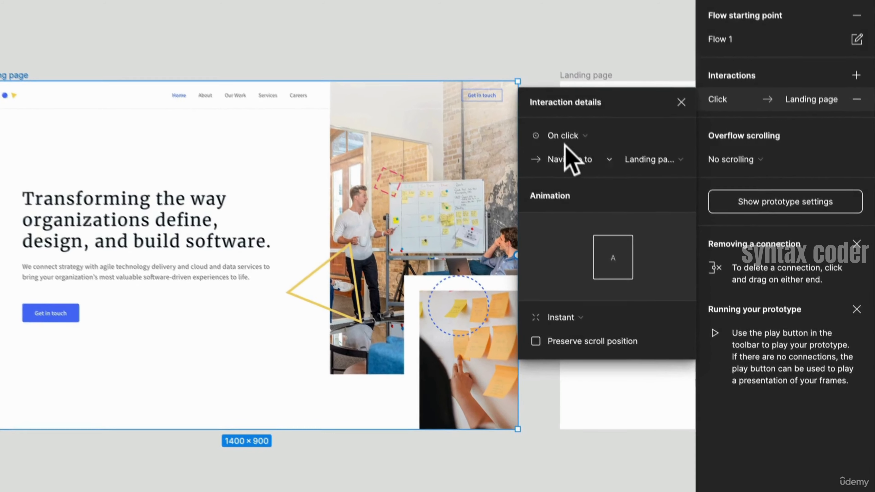
pyautogui.click(567, 140)
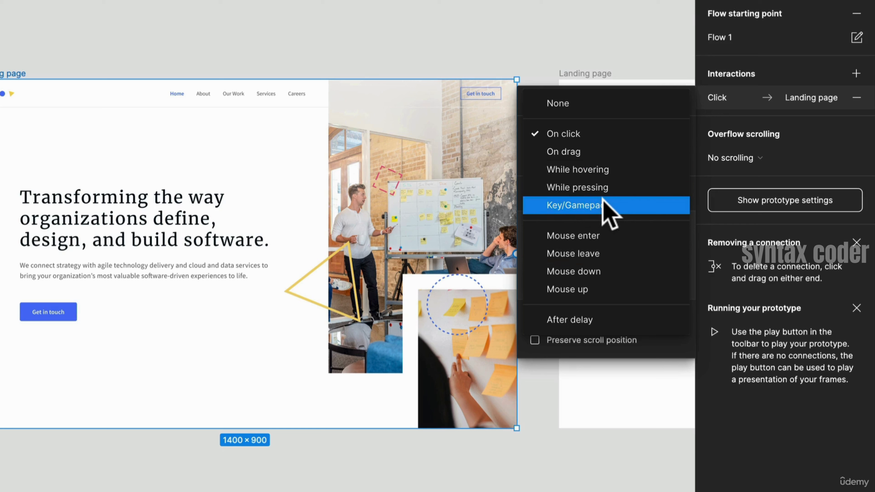
pyautogui.click(623, 90)
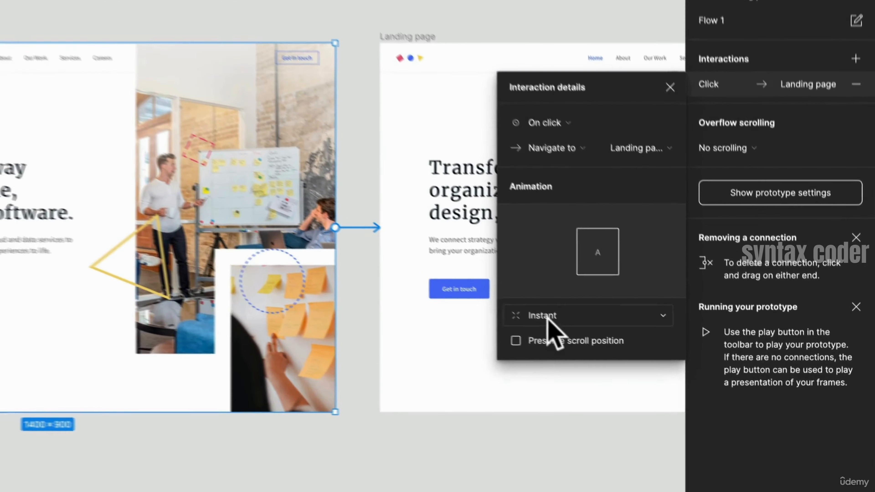
pyautogui.click(615, 348)
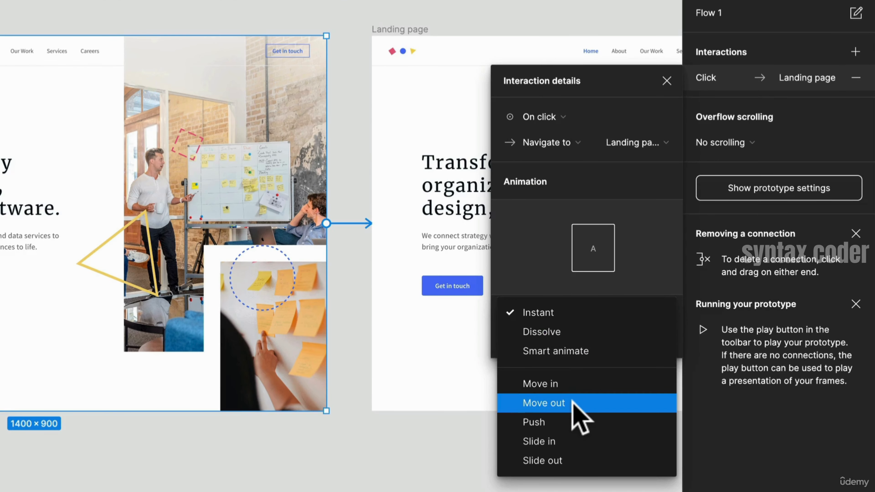
pyautogui.click(576, 383)
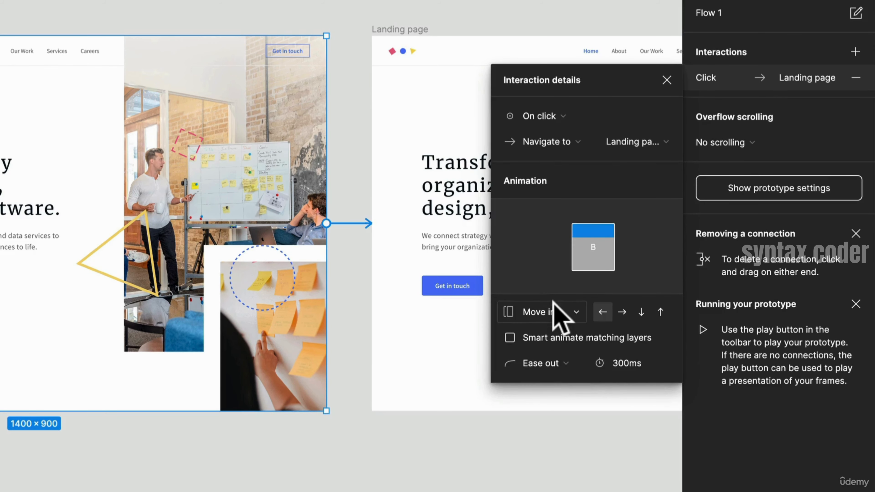
pyautogui.click(560, 312)
pyautogui.click(569, 279)
pyautogui.click(548, 336)
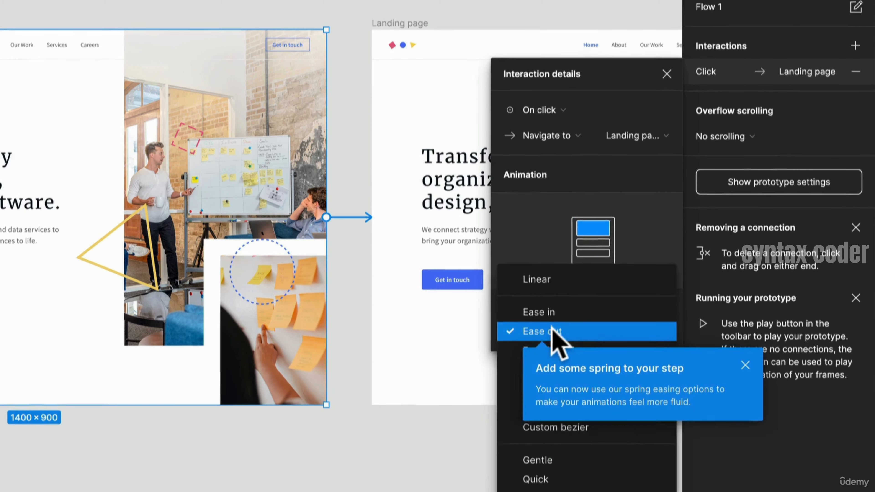
pyautogui.click(578, 439)
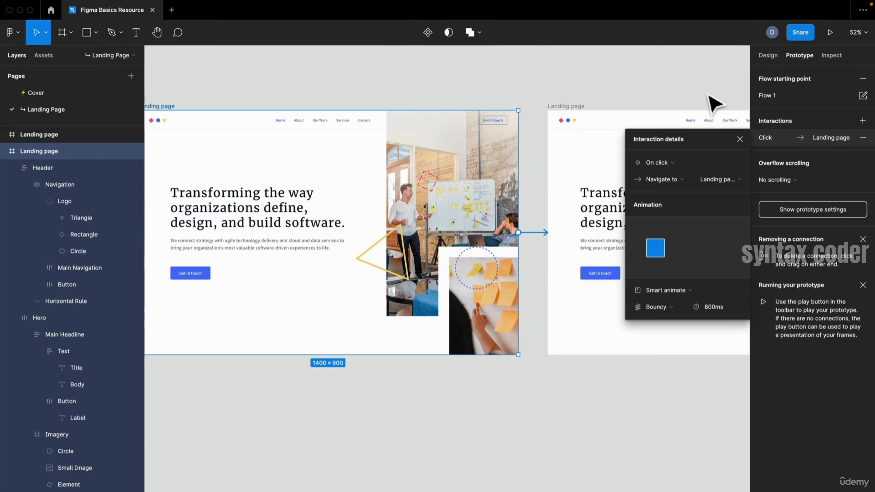
# Deselect the frame and set the prototype device to iPhone 13 Pro
pyautogui.click(715, 103)
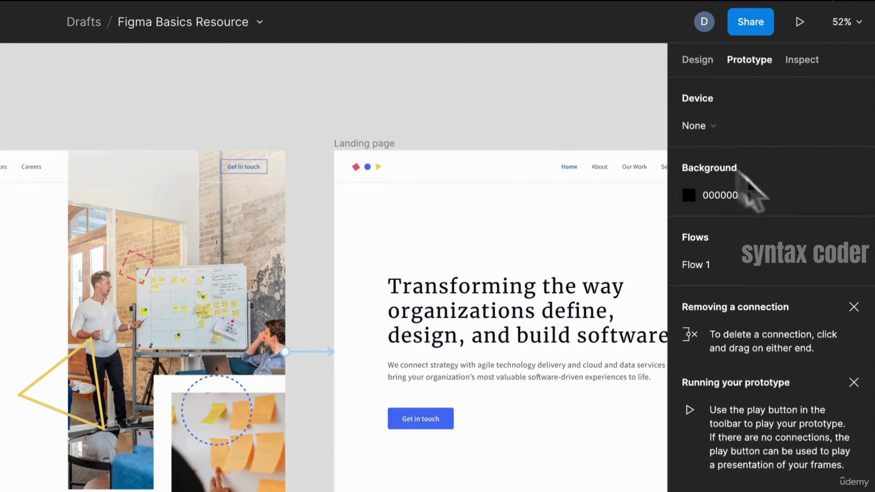
pyautogui.click(702, 127)
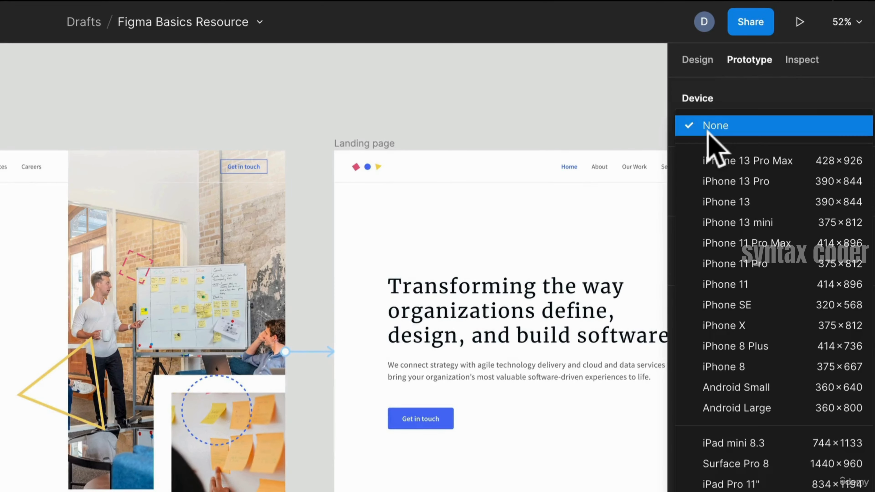
pyautogui.click(756, 183)
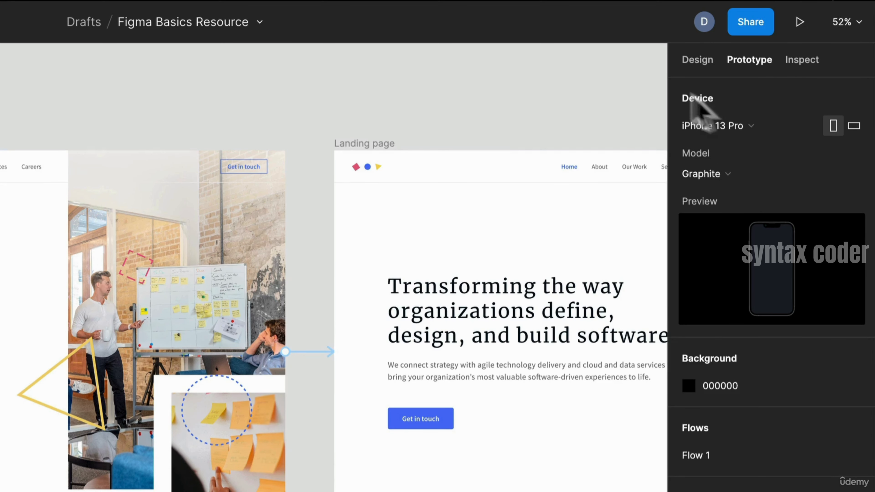
# Inspect the hero's Get in touch button, examining its properties, spacing to surrounding elements, colour and CSS code
pyautogui.click(799, 62)
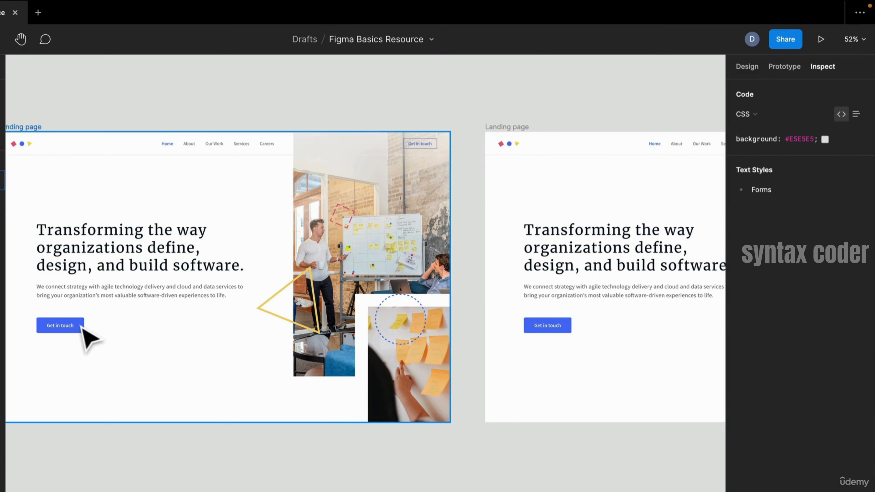
pyautogui.click(83, 330)
pyautogui.click(82, 330)
pyautogui.scroll(5, 52, 321)
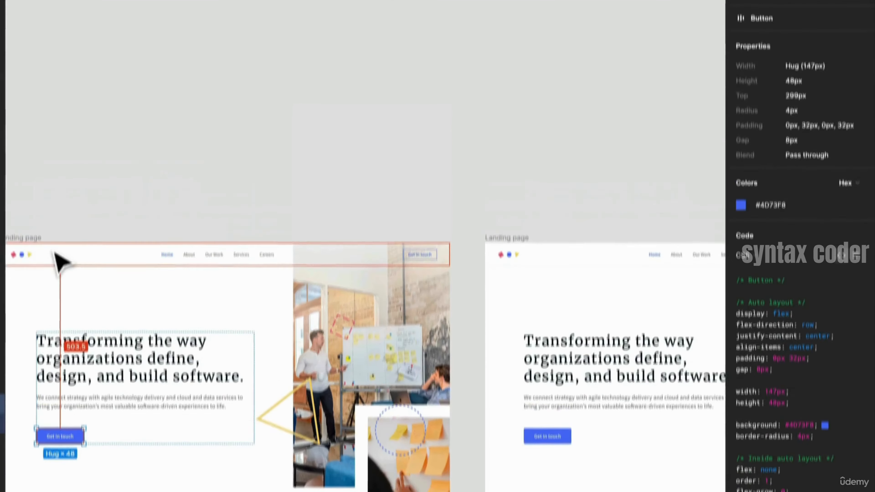
pyautogui.moveTo(112, 491); pyautogui.dragTo(301, 283)
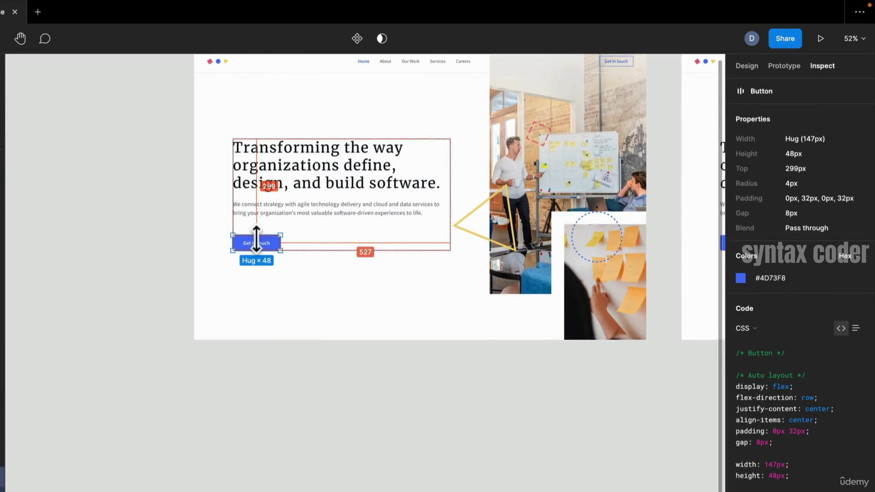
pyautogui.scroll(5, 264, 217)
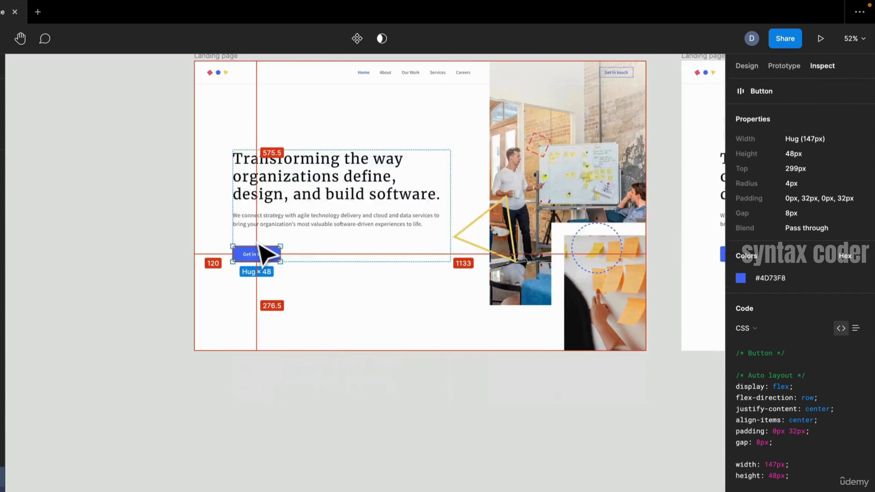
pyautogui.scroll(10, 262, 250)
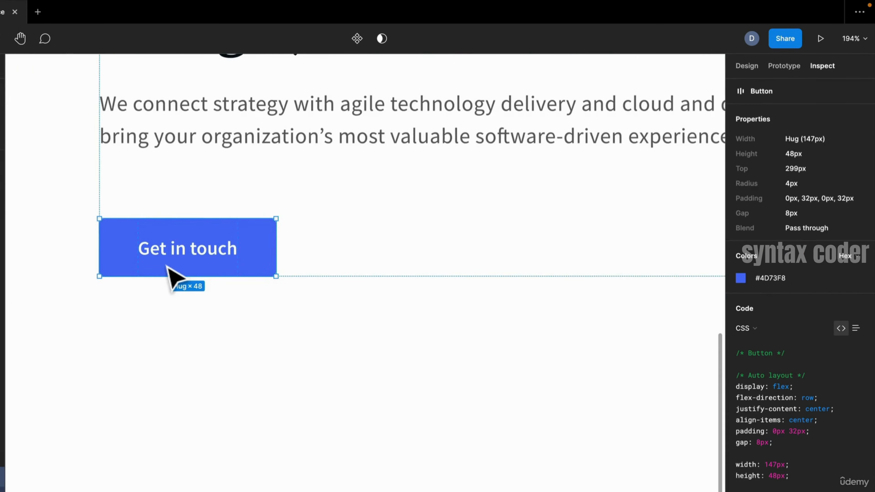
pyautogui.scroll(5, 172, 274)
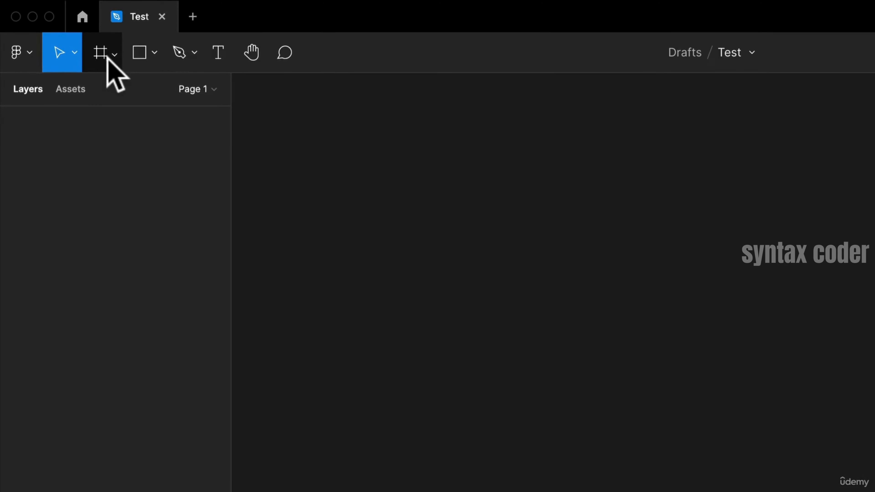
# In the Test file, examine the Tablet and Desktop frame presets, draw a large custom frame on the canvas, and delete it
pyautogui.click(114, 55)
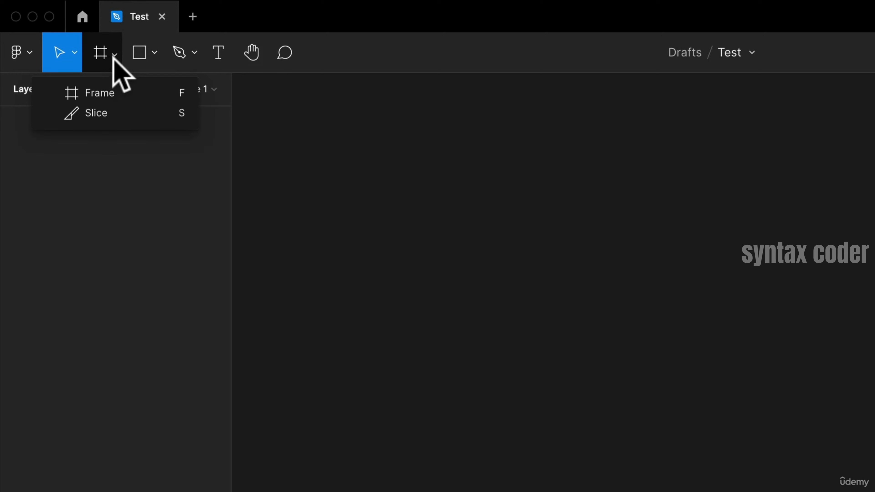
pyautogui.click(101, 51)
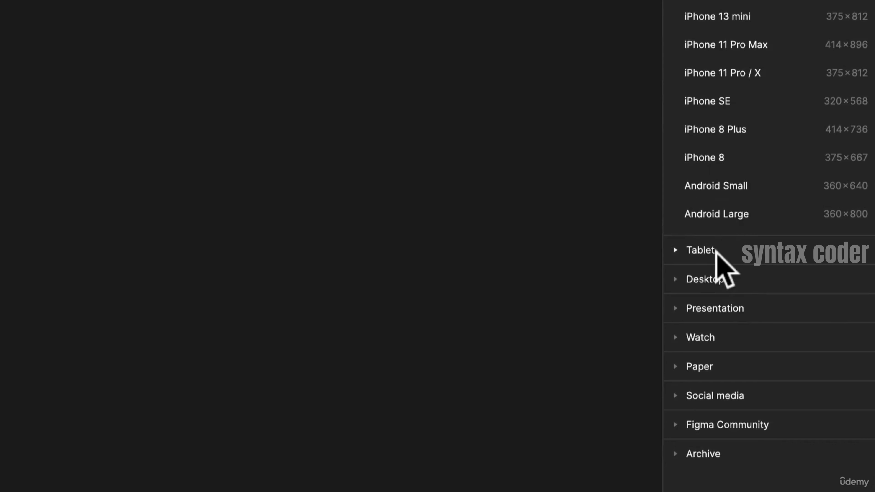
pyautogui.click(717, 253)
pyautogui.click(716, 299)
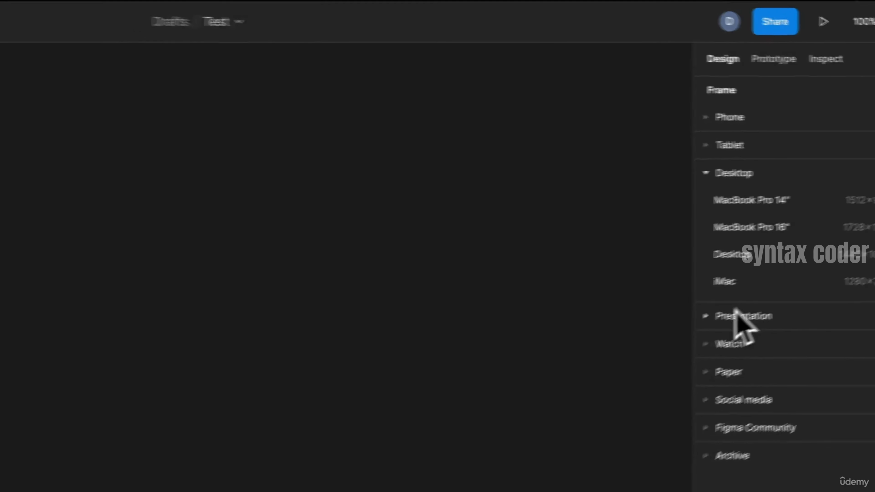
pyautogui.moveTo(259, 100); pyautogui.dragTo(861, 472)
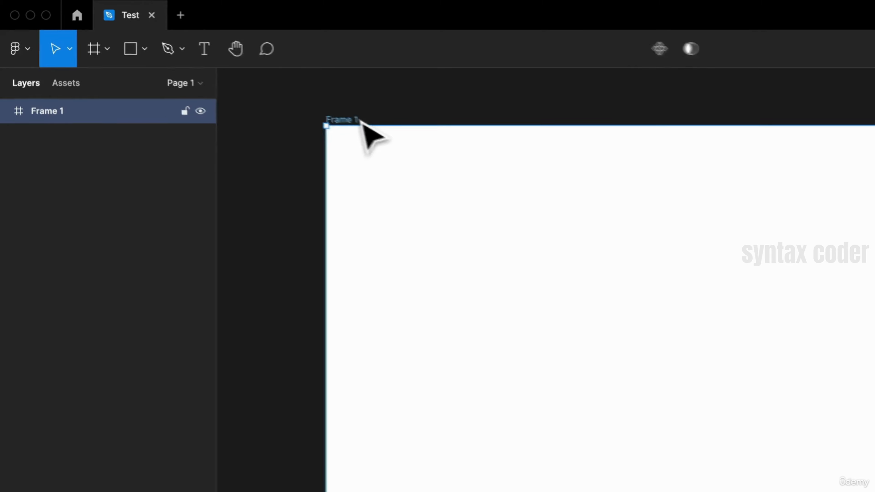
pyautogui.press('Delete')
# Add a phone frame to the empty canvas using the iPhone 13 Pro Max preset
pyautogui.press('f')
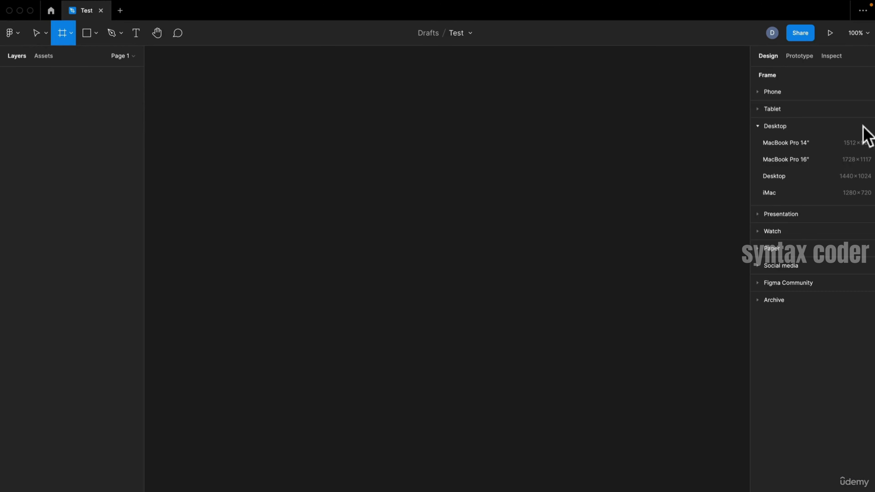
pyautogui.click(775, 91)
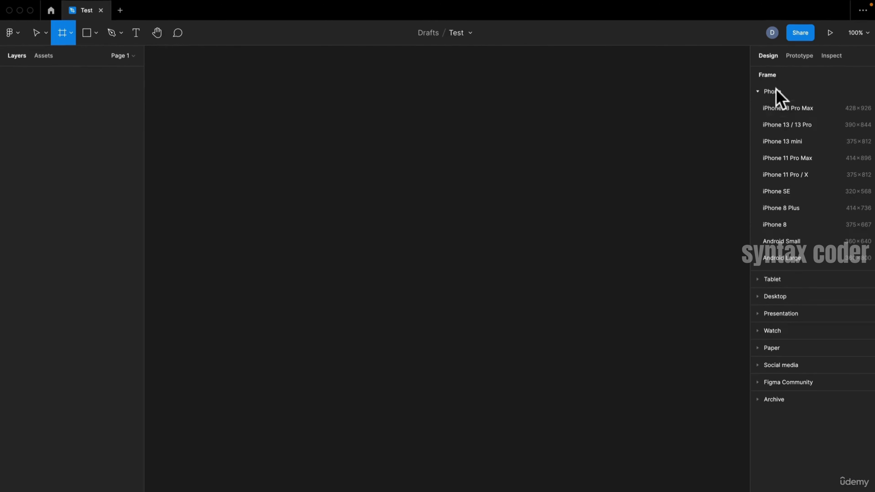
pyautogui.click(803, 108)
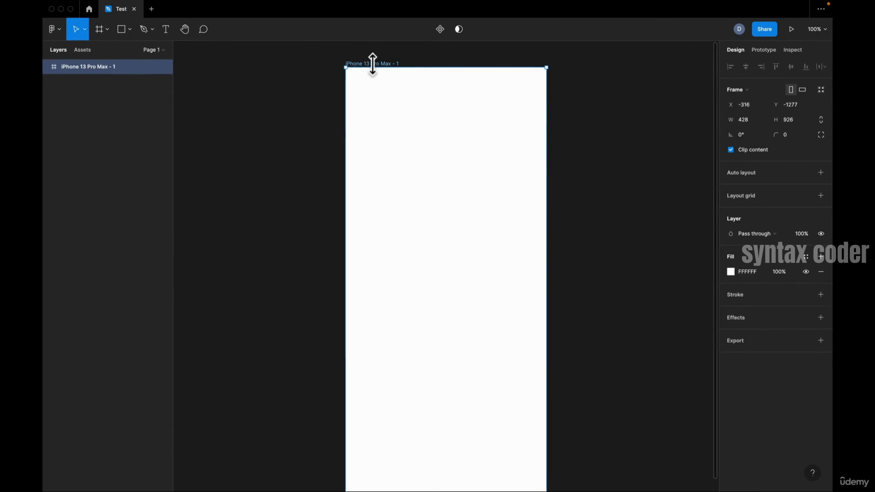
# Rename the iPhone 13 Pro Max frame as Frame
pyautogui.scroll(5, 384, 69)
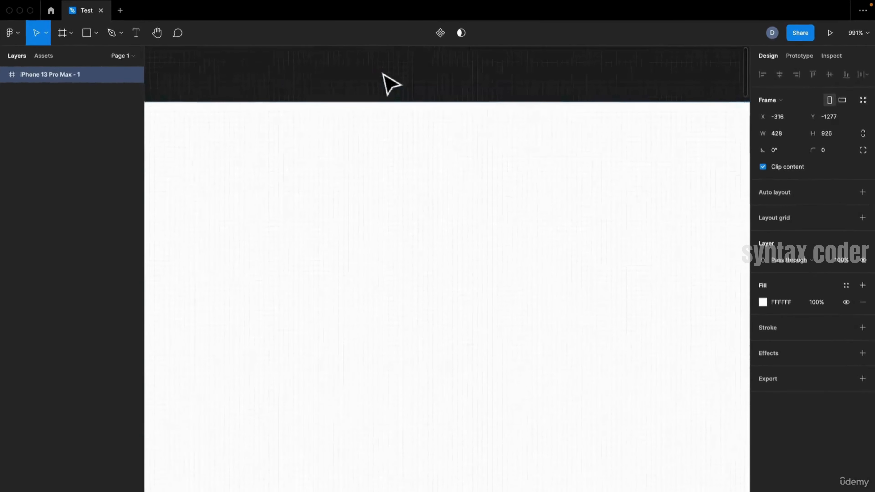
pyautogui.moveTo(176, 85); pyautogui.dragTo(231, 82)
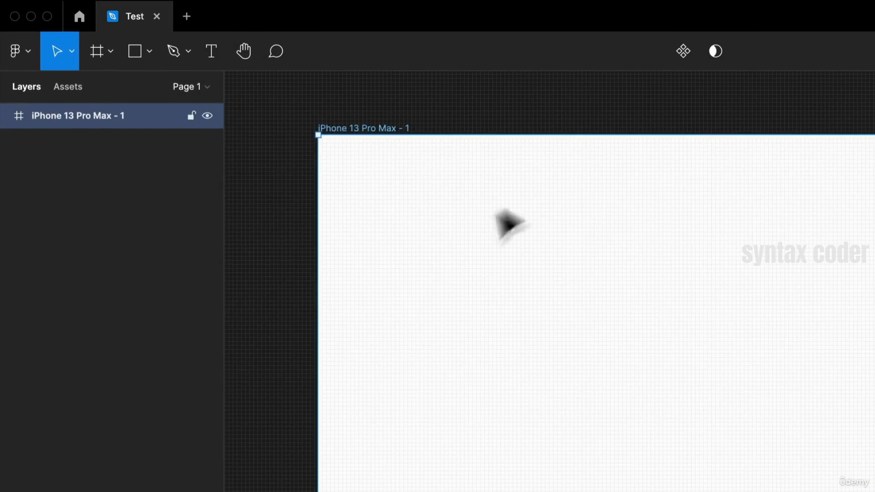
pyautogui.doubleClick(366, 128)
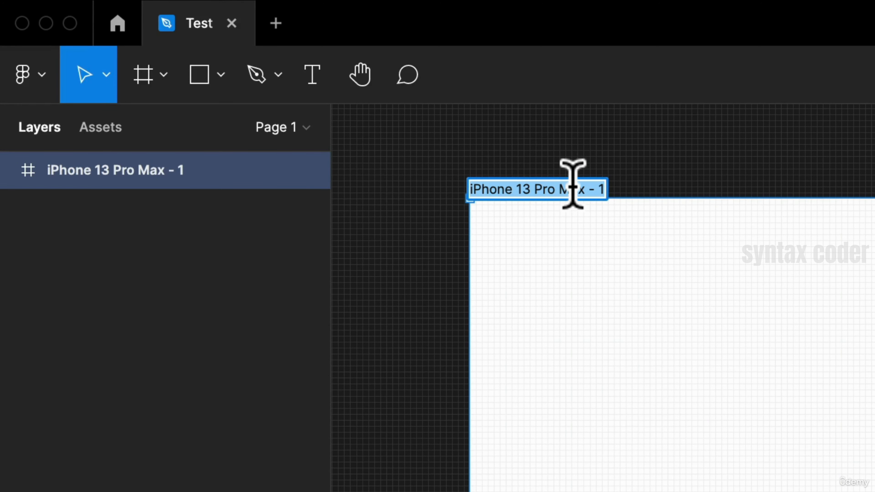
pyautogui.write('Frame')
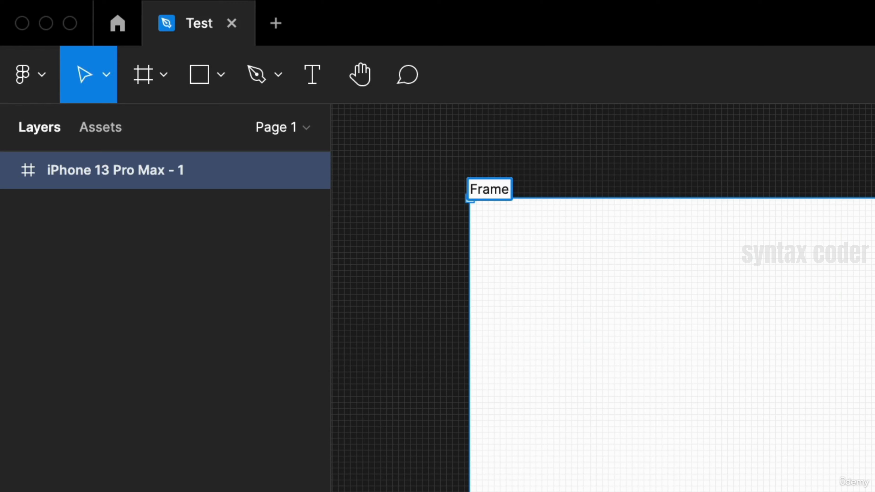
pyautogui.press('Return')
pyautogui.click(650, 160)
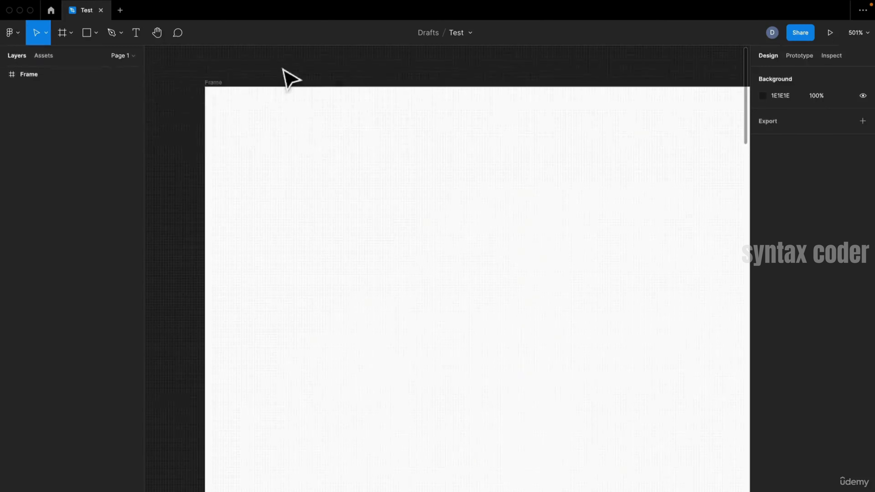
# Select the phone frame, try the dark red fill 8A4B4B on it, and undo the colour change
pyautogui.scroll(-3, 365, 157)
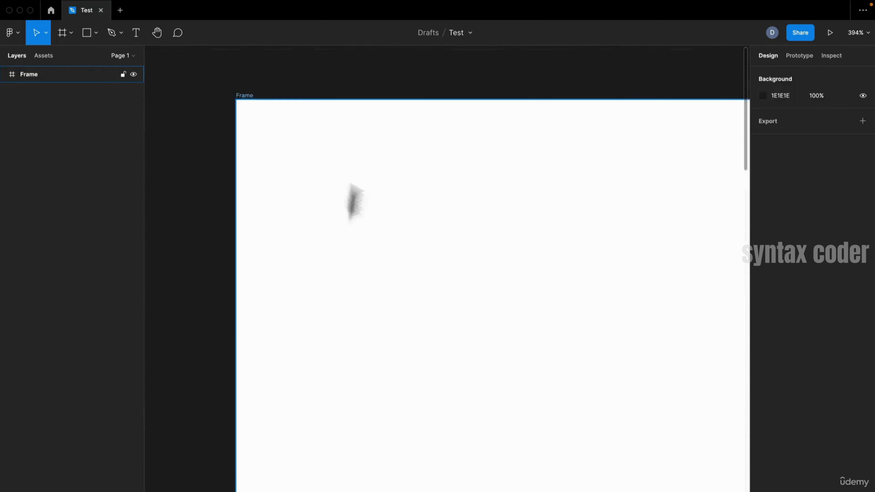
pyautogui.scroll(-3, 351, 198)
pyautogui.scroll(-5, 292, 144)
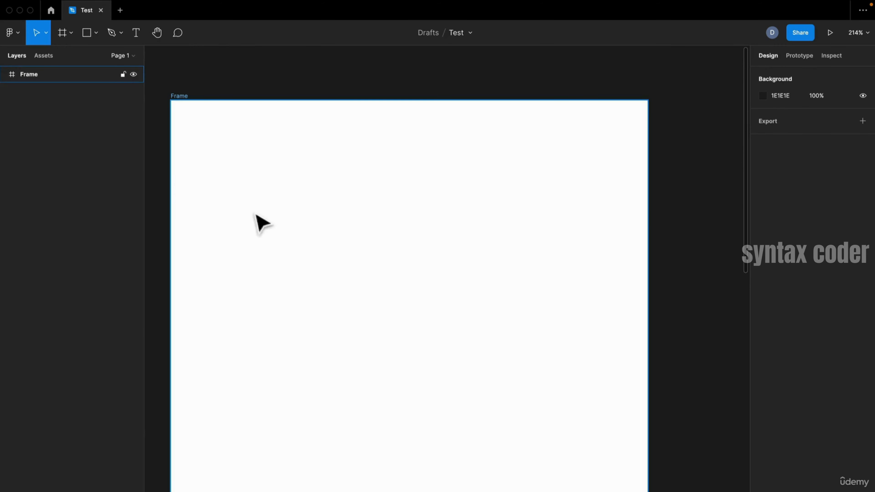
pyautogui.scroll(-2, 278, 149)
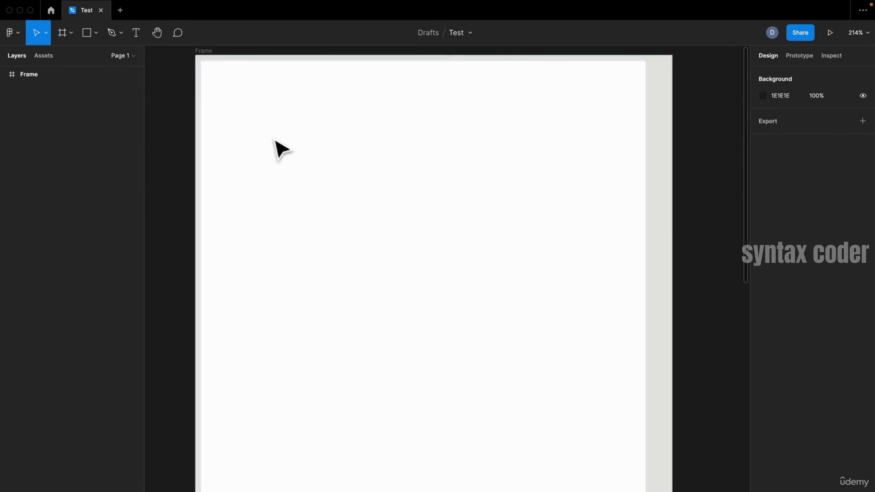
pyautogui.click(322, 96)
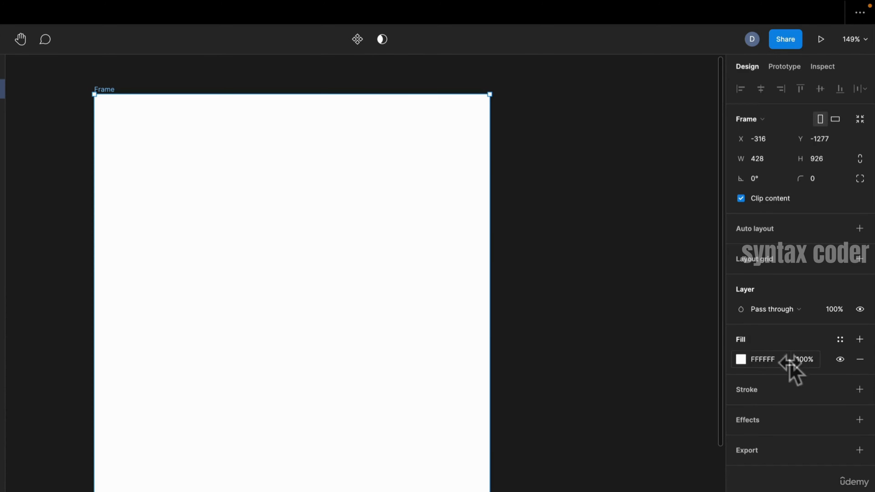
pyautogui.click(741, 359)
pyautogui.moveTo(649, 353); pyautogui.dragTo(653, 402)
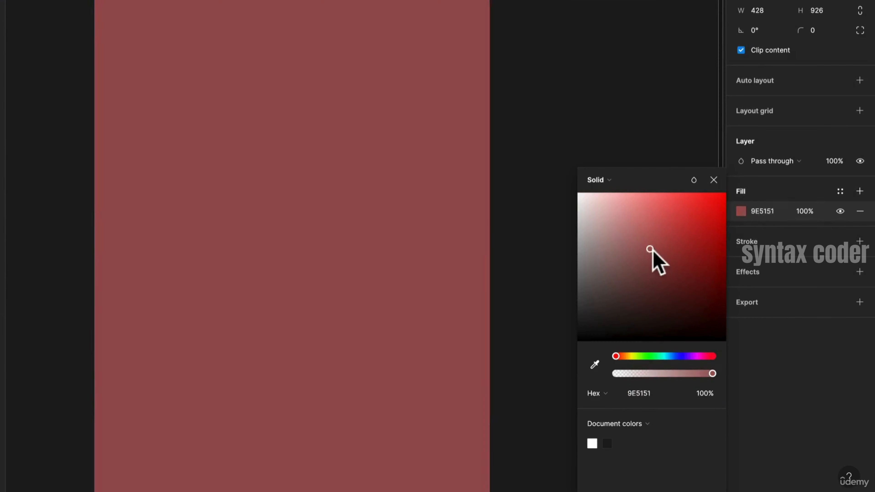
pyautogui.moveTo(650, 249)
pyautogui.mouseDown()
pyautogui.moveTo(659, 226)
pyautogui.moveTo(678, 298)
pyautogui.moveTo(621, 297)
pyautogui.moveTo(646, 260)
pyautogui.mouseUp()
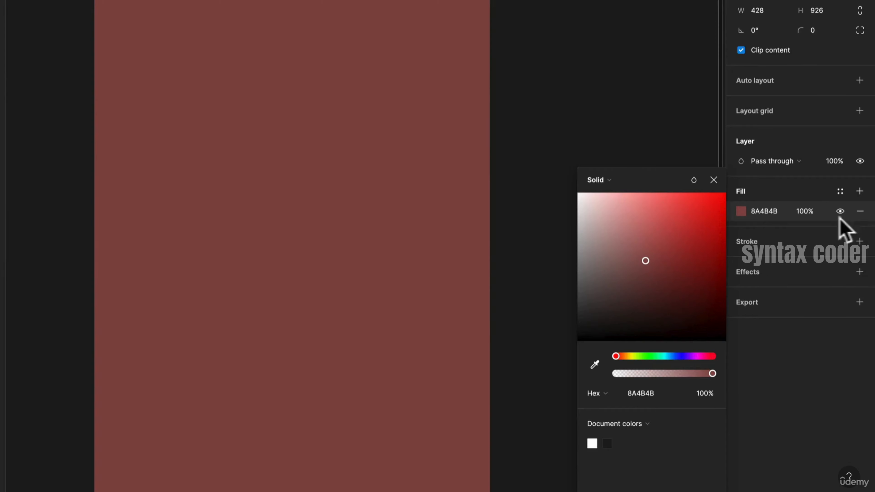
pyautogui.press('super+z')
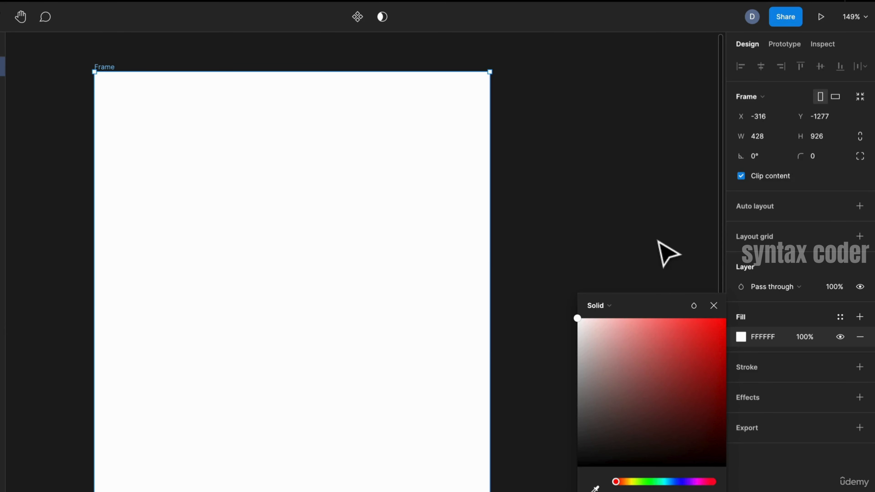
# Close the fill colour picker and draw a square of about 149 × 149 on the empty canvas beside the phone frame
pyautogui.click(602, 229)
pyautogui.click(121, 103)
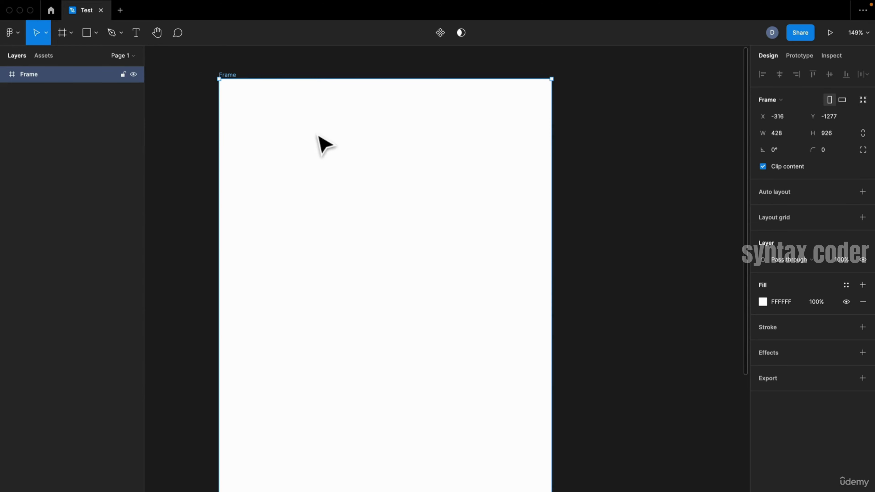
pyautogui.moveTo(342, 171); pyautogui.dragTo(137, 104)
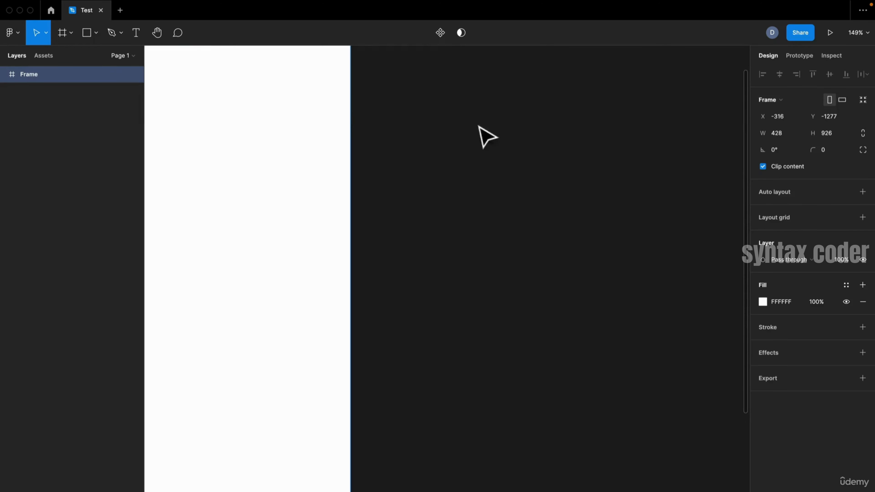
pyautogui.moveTo(480, 127); pyautogui.dragTo(276, 201)
pyautogui.click(125, 42)
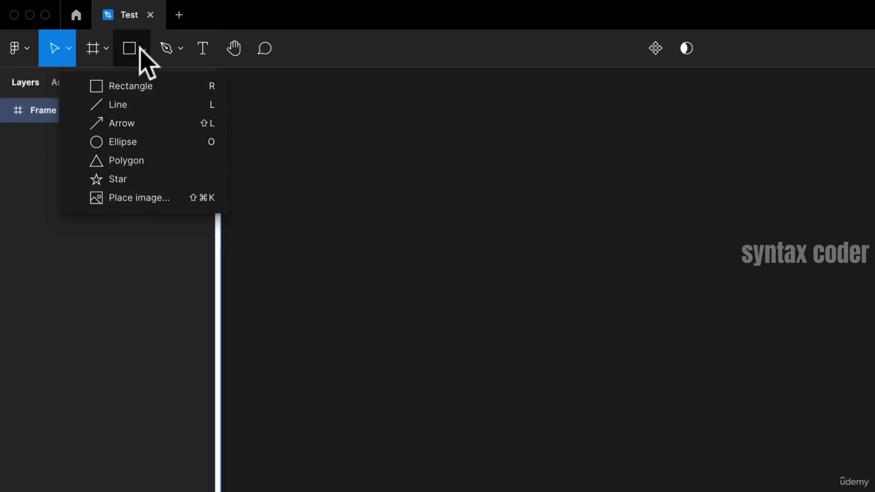
pyautogui.click(153, 86)
pyautogui.moveTo(419, 144)
pyautogui.mouseDown()
pyautogui.moveTo(486, 201)
pyautogui.moveTo(548, 273)
pyautogui.moveTo(502, 231)
pyautogui.moveTo(583, 318)
pyautogui.mouseUp()
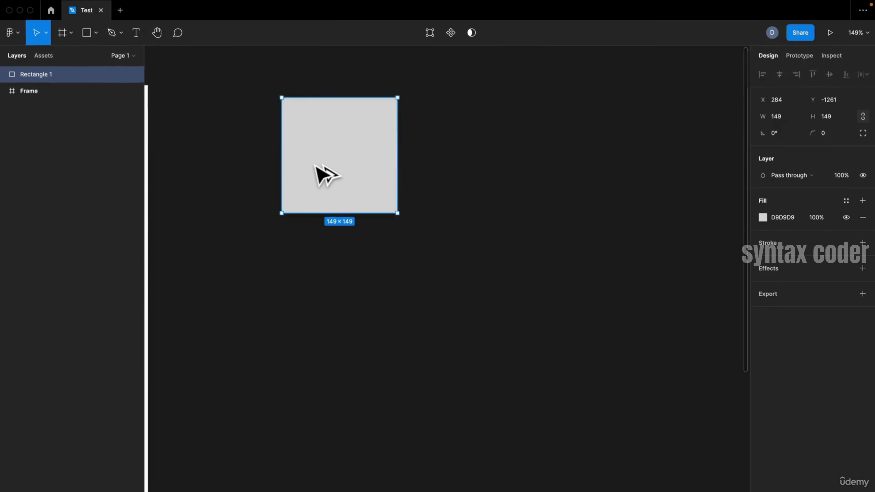
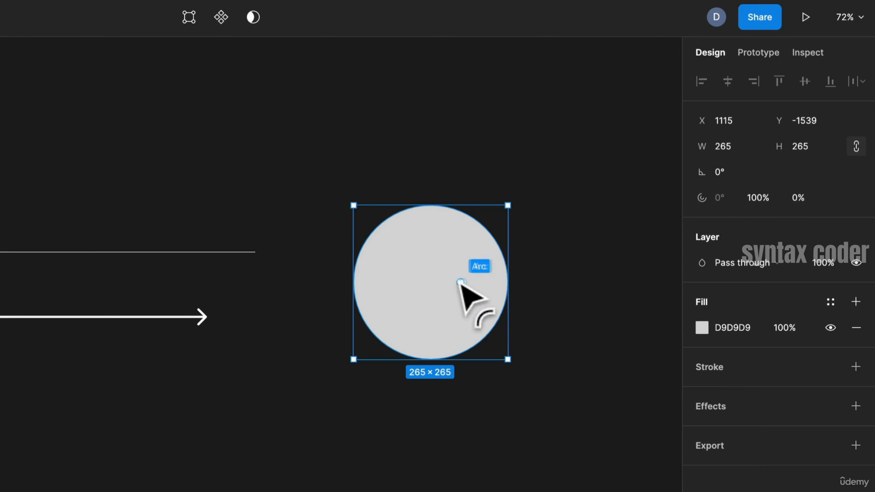
# Cut a wedge out of the circle with an arc sweep of about 93.09%, try a 33.64% sweep, and undo that attempt
pyautogui.moveTo(491, 282); pyautogui.dragTo(442, 280)
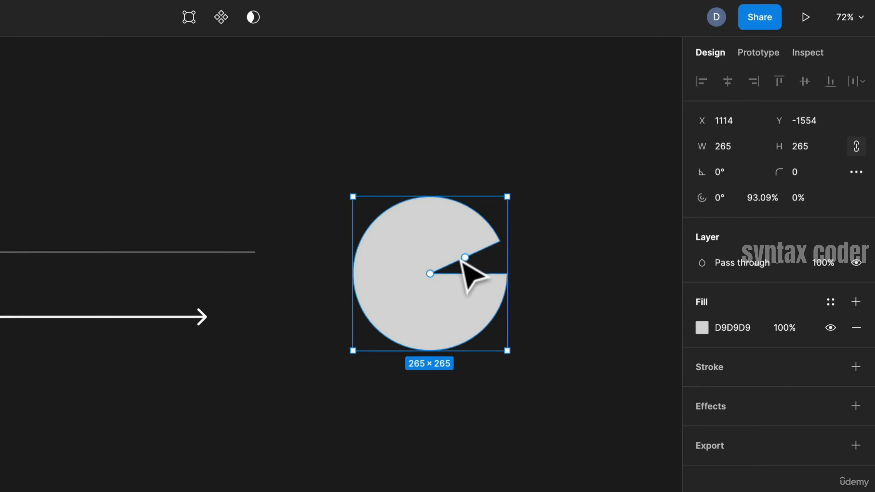
pyautogui.moveTo(477, 251); pyautogui.dragTo(416, 324)
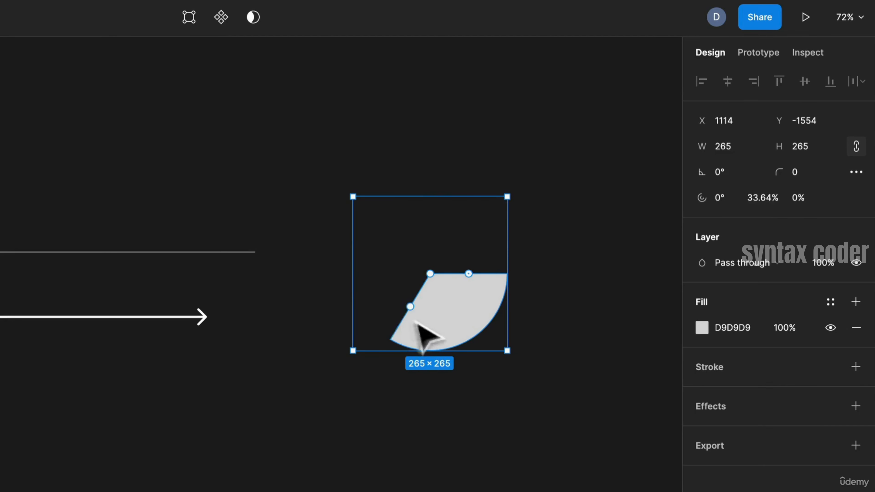
pyautogui.hotkey('ctrl', 'z')
pyautogui.hotkey('ctrl', 'z')
# Reselect the cut circle and turn its wedge opening to an arc start angle of about 18.84°
pyautogui.click(586, 304)
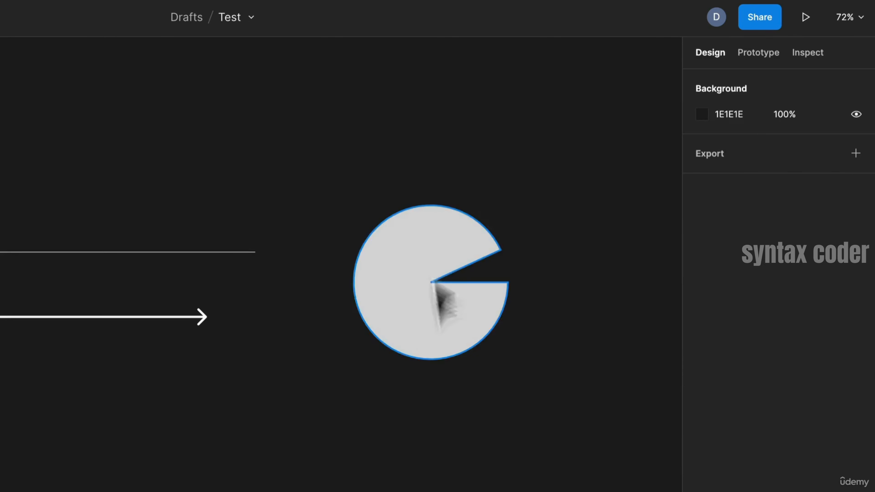
pyautogui.click(492, 317)
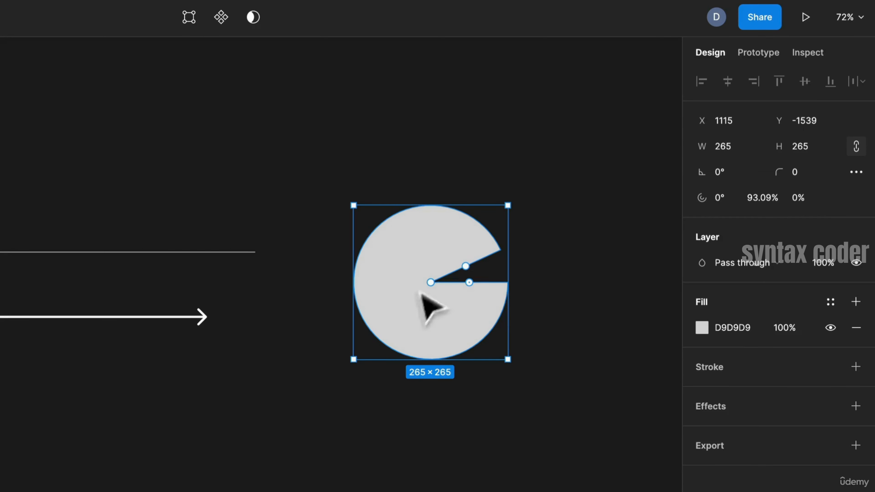
pyautogui.moveTo(471, 283); pyautogui.dragTo(469, 312)
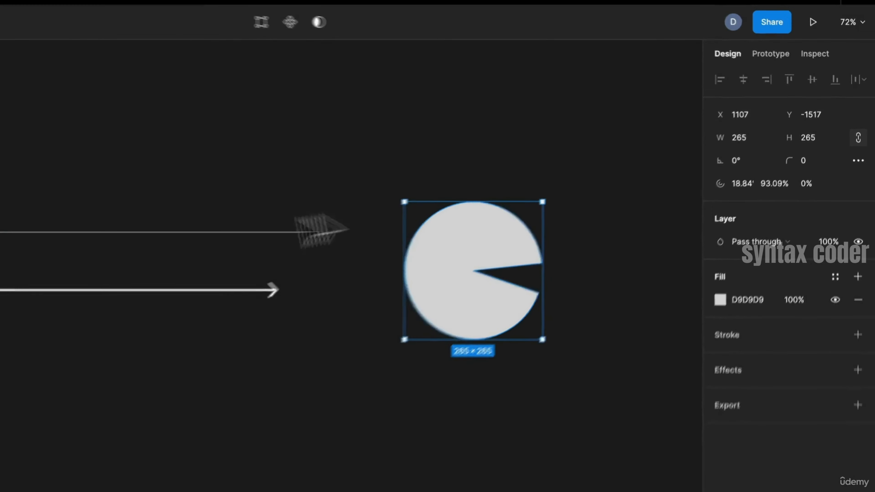
# Draw a triangle with the Polygon tool, about 440 × 281, on the canvas below the arrow
pyautogui.click(98, 33)
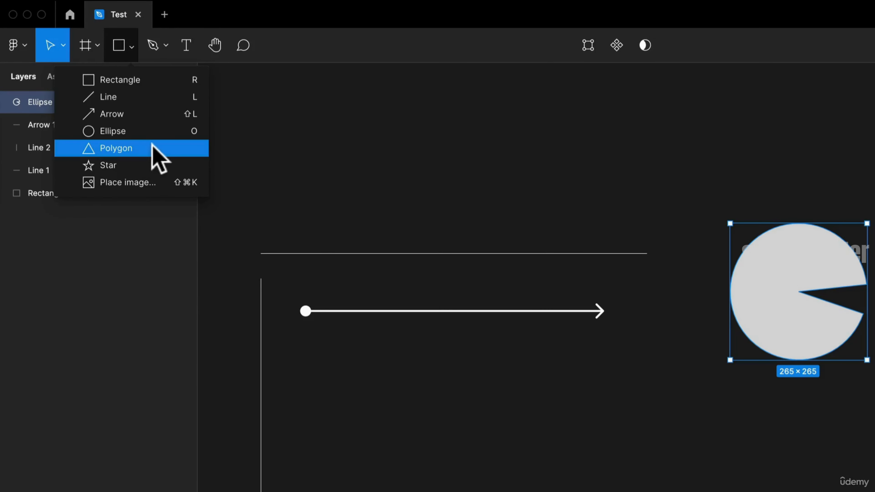
pyautogui.click(157, 157)
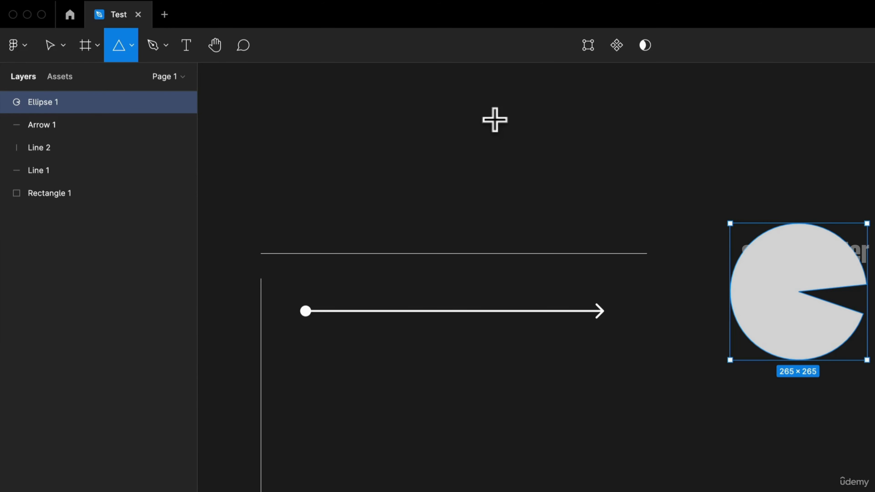
pyautogui.moveTo(525, 342); pyautogui.dragTo(542, 165)
pyautogui.moveTo(472, 237); pyautogui.dragTo(576, 313)
pyautogui.moveTo(320, 262); pyautogui.dragTo(396, 342)
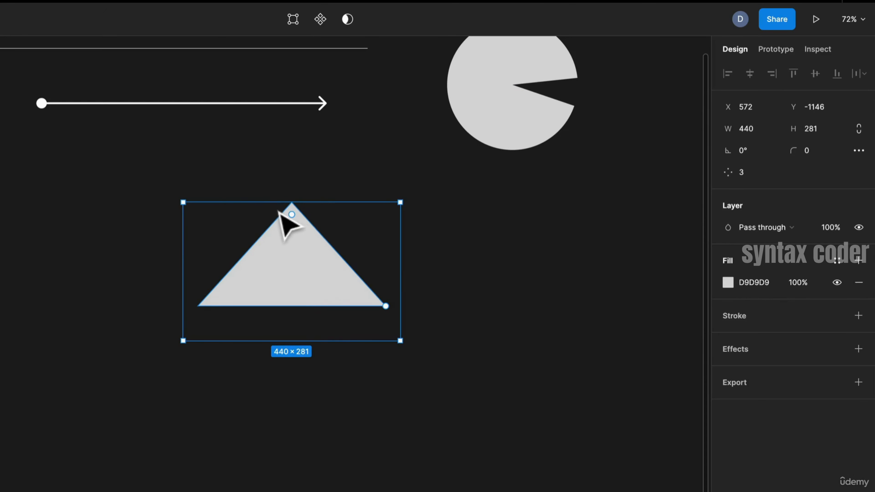
# Increase the polygon's point count to 10 and stretch its height to about 420
pyautogui.moveTo(292, 214); pyautogui.dragTo(298, 181)
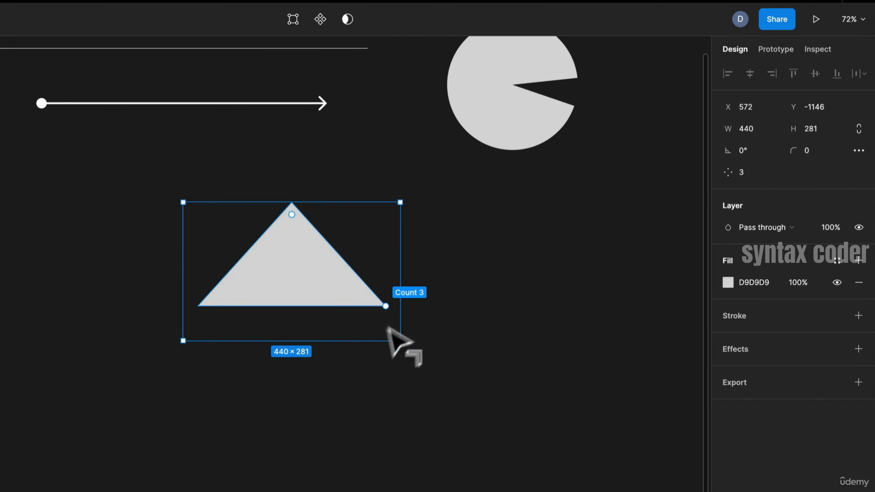
pyautogui.moveTo(385, 306); pyautogui.dragTo(449, 140)
pyautogui.click(426, 320)
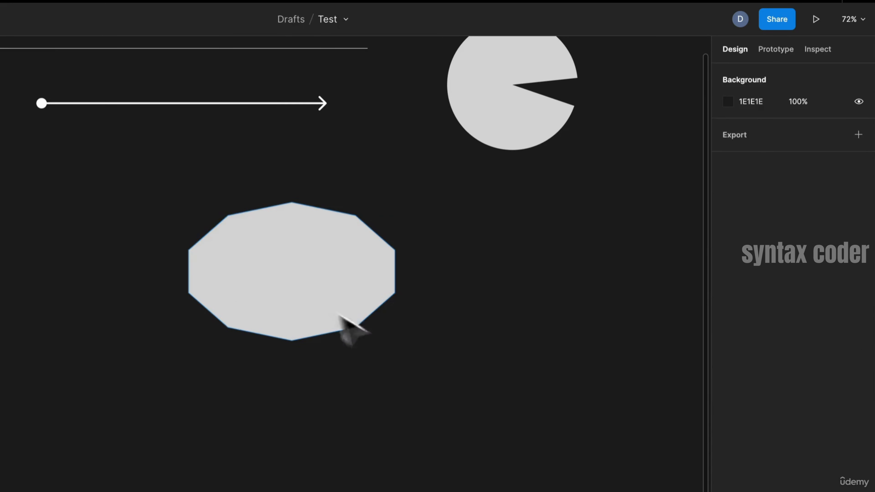
pyautogui.click(342, 300)
pyautogui.moveTo(356, 341); pyautogui.dragTo(341, 408)
pyautogui.click(451, 348)
pyautogui.click(309, 299)
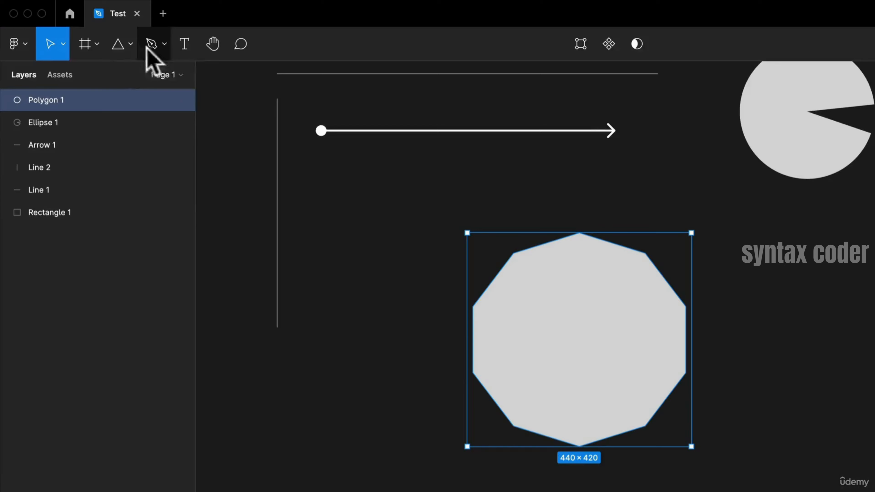
# Draw a five-pointed star about 382 × 382 beside the polygon
pyautogui.click(130, 45)
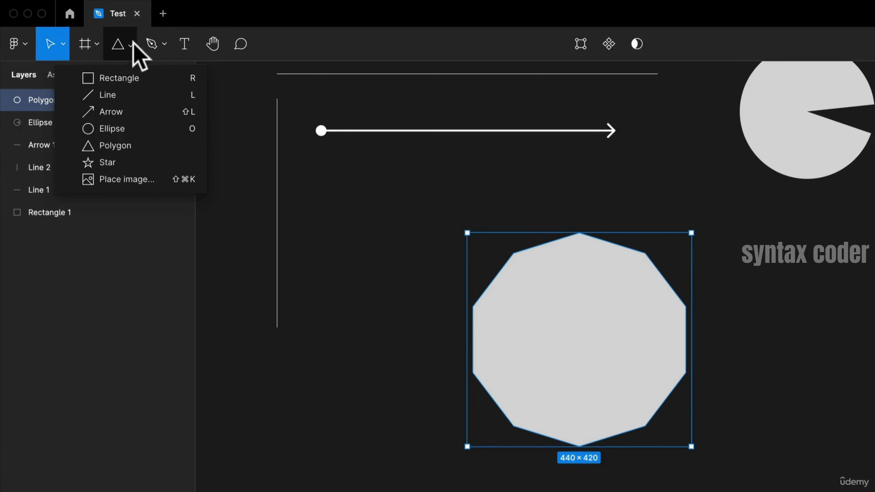
pyautogui.click(133, 159)
pyautogui.moveTo(793, 279); pyautogui.dragTo(680, 407)
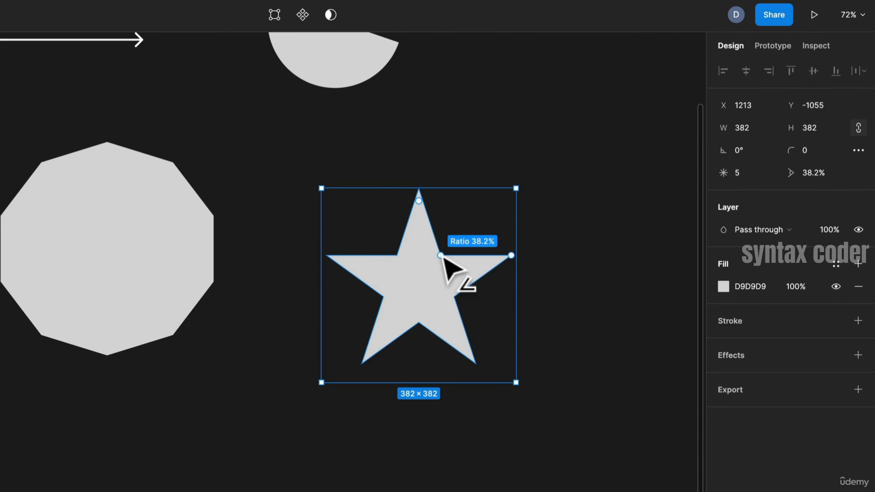
# Adjust the star to a 55% ratio, a corner radius of 18 and 8 points
pyautogui.moveTo(447, 256)
pyautogui.mouseDown()
pyautogui.moveTo(462, 239)
pyautogui.moveTo(454, 252)
pyautogui.moveTo(450, 242)
pyautogui.mouseUp()
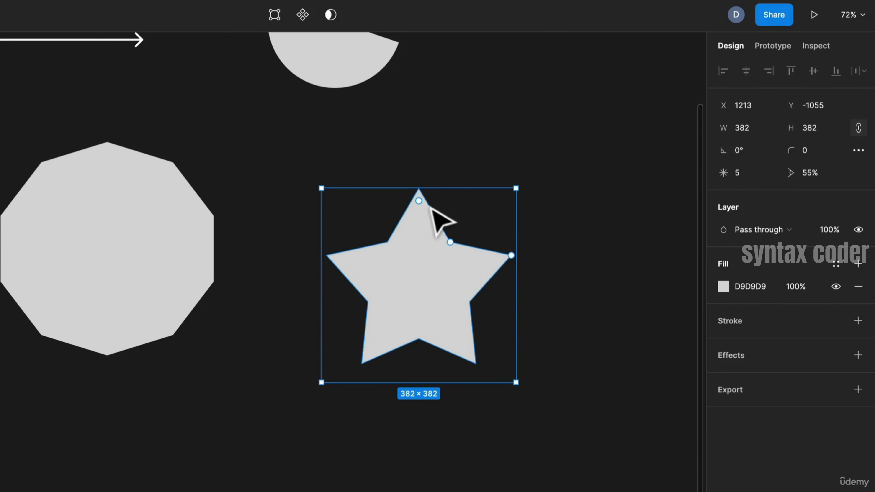
pyautogui.moveTo(420, 203); pyautogui.dragTo(420, 209)
pyautogui.moveTo(509, 261); pyautogui.dragTo(496, 213)
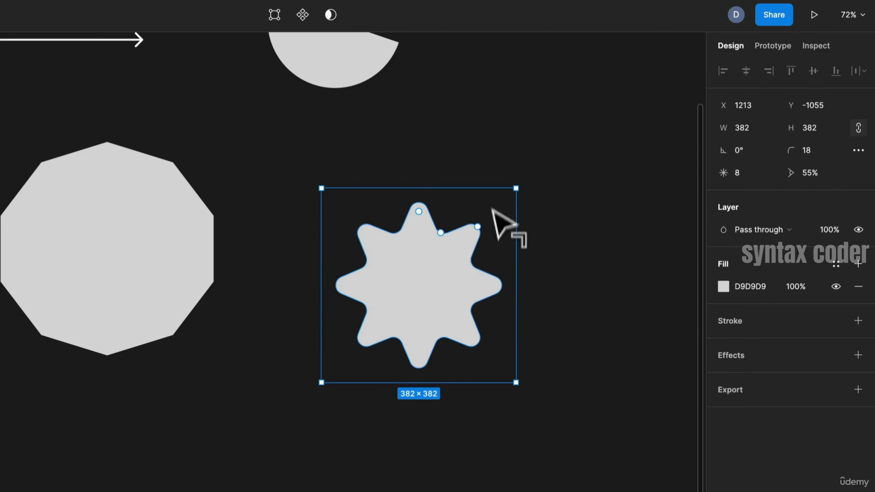
# Move the star slightly, to X 1205, Y -1108, and deselect it
pyautogui.click(586, 256)
pyautogui.scroll(-3, 503, 293)
pyautogui.moveTo(426, 293)
pyautogui.mouseDown()
pyautogui.moveTo(374, 222)
pyautogui.moveTo(432, 289)
pyautogui.mouseUp()
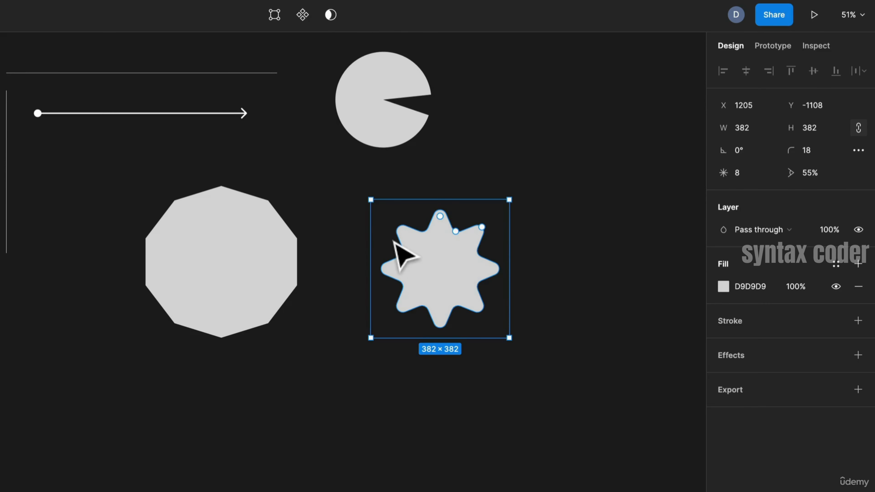
pyautogui.click(269, 399)
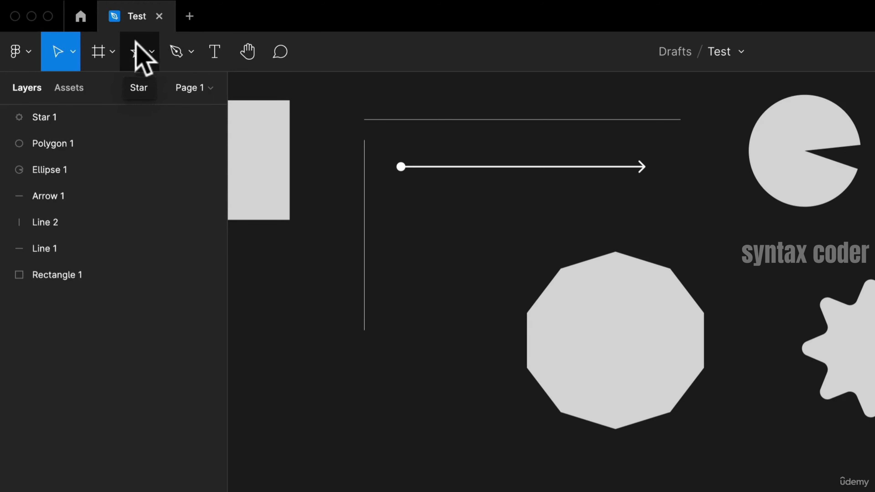
# Draw a closed, curved six-point freeform shape with the Pen in the empty area beside the ellipse and add a D9D9D9 fill
pyautogui.click(142, 52)
pyautogui.click(178, 51)
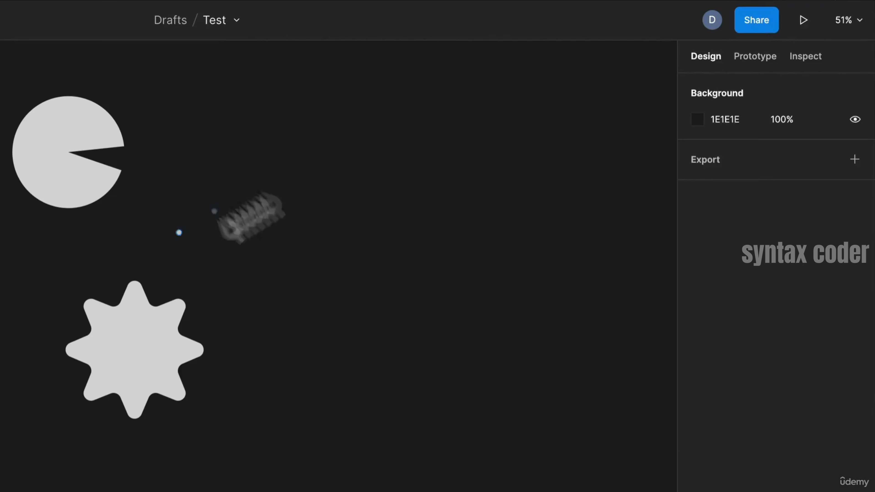
pyautogui.click(382, 100)
pyautogui.moveTo(373, 249); pyautogui.dragTo(300, 135)
pyautogui.click(339, 210)
pyautogui.moveTo(470, 279); pyautogui.dragTo(483, 270)
pyautogui.moveTo(529, 170); pyautogui.dragTo(533, 163)
pyautogui.moveTo(546, 94); pyautogui.dragTo(433, 61)
pyautogui.click(384, 100)
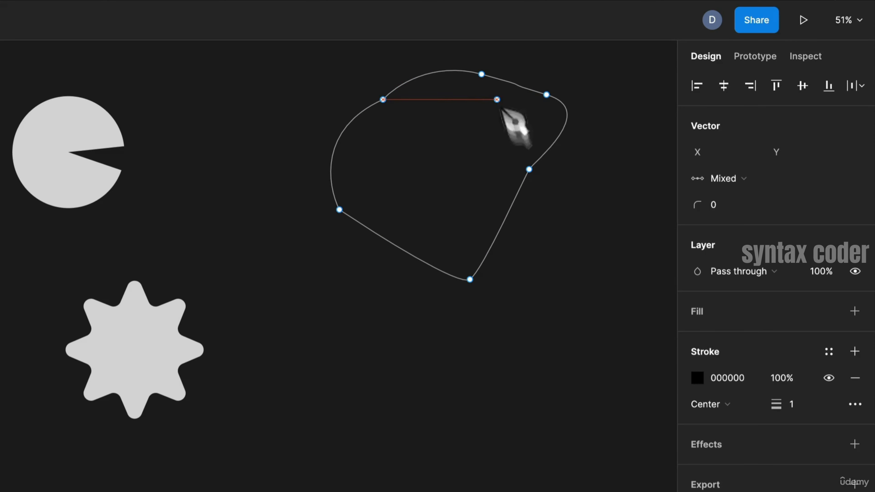
pyautogui.press('v')
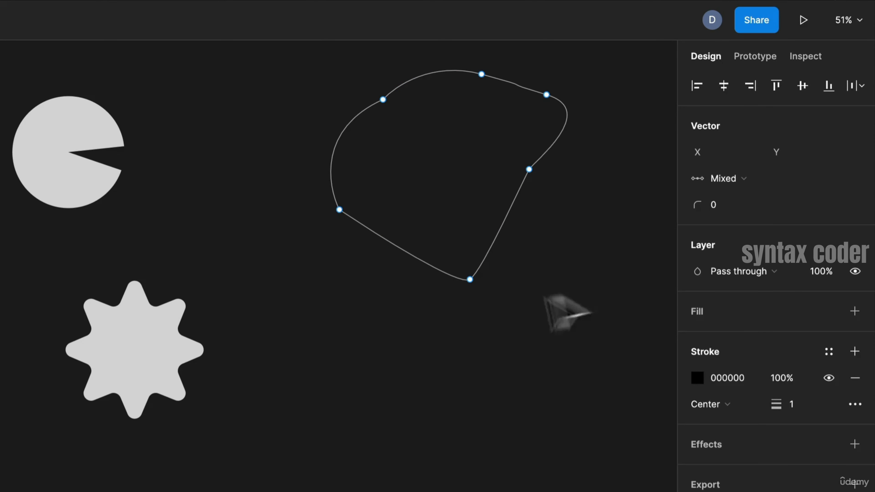
pyautogui.click(854, 312)
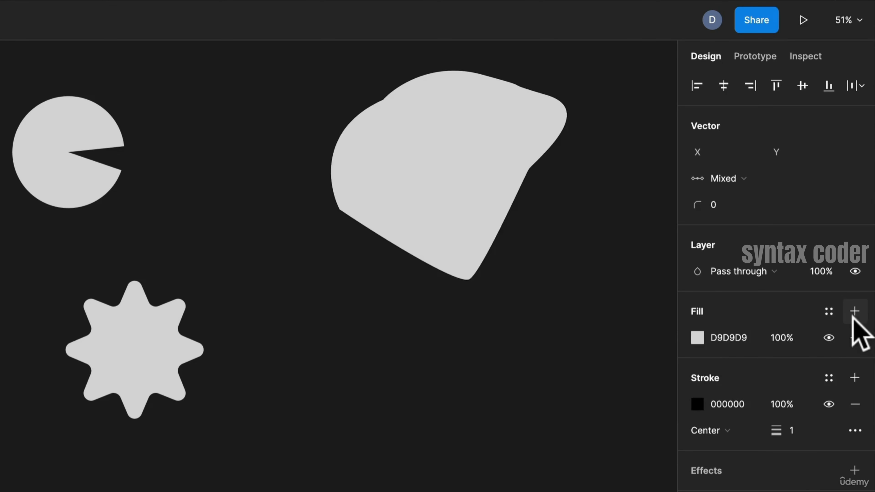
# Reshape the freeform vector by moving its lowest point to the left and bending its lower-right edge deeply inward
pyautogui.doubleClick(473, 283)
pyautogui.moveTo(472, 284); pyautogui.dragTo(417, 287)
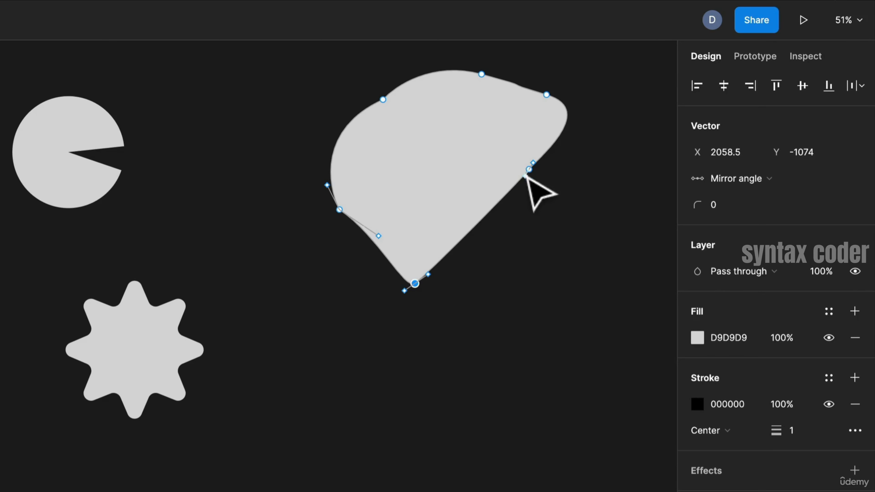
pyautogui.moveTo(525, 176); pyautogui.dragTo(403, 69)
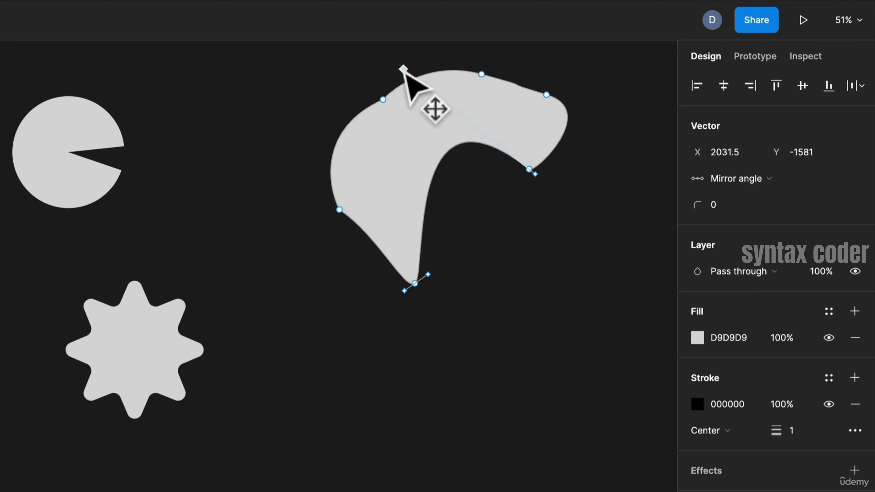
pyautogui.click(557, 309)
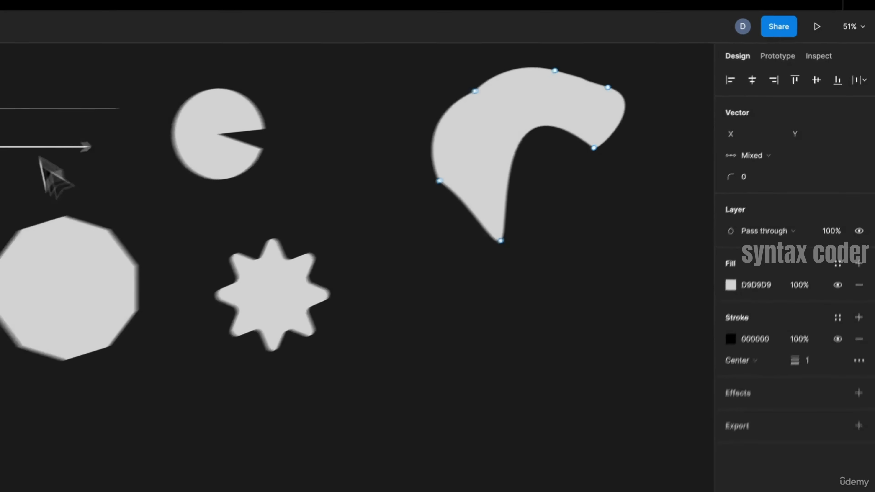
pyautogui.click(134, 31)
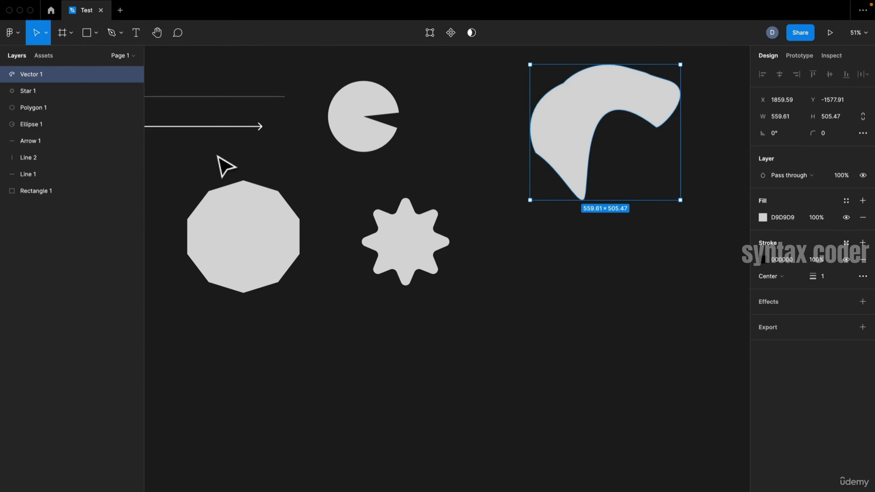
# Create two 705 × 705 circles side by side in the empty area below the existing shapes
pyautogui.moveTo(217, 156); pyautogui.dragTo(220, 138)
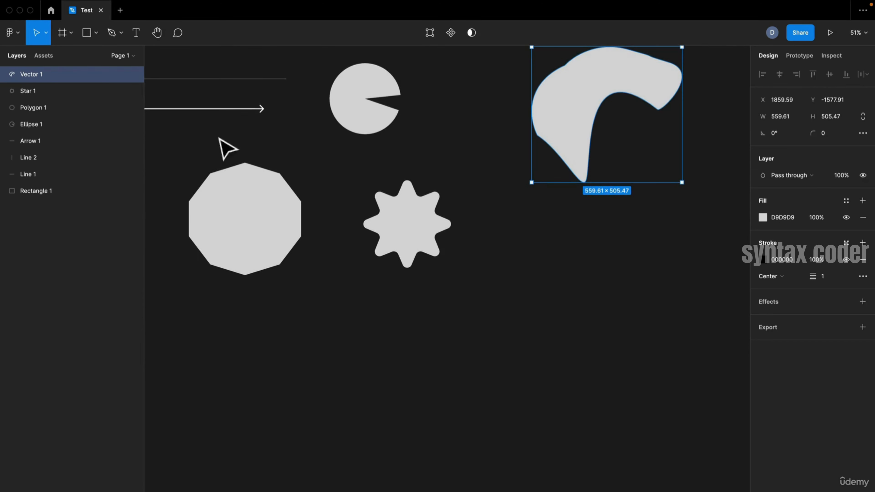
pyautogui.click(434, 242)
pyautogui.moveTo(403, 207); pyautogui.dragTo(558, 152)
pyautogui.moveTo(320, 212); pyautogui.dragTo(314, 157)
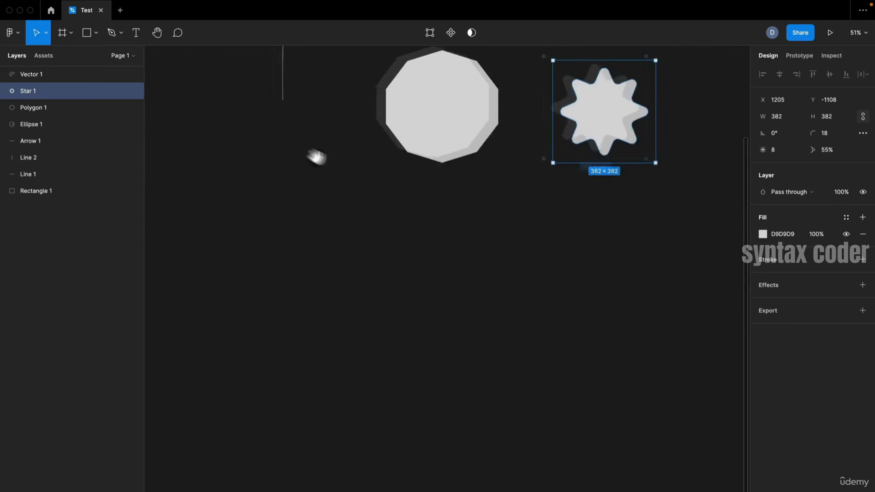
pyautogui.moveTo(448, 231)
pyautogui.mouseDown()
pyautogui.moveTo(392, 105)
pyautogui.moveTo(506, 293)
pyautogui.mouseUp()
pyautogui.press('o')
pyautogui.moveTo(506, 236)
pyautogui.mouseDown()
pyautogui.moveTo(319, 211)
pyautogui.moveTo(532, 211)
pyautogui.mouseUp()
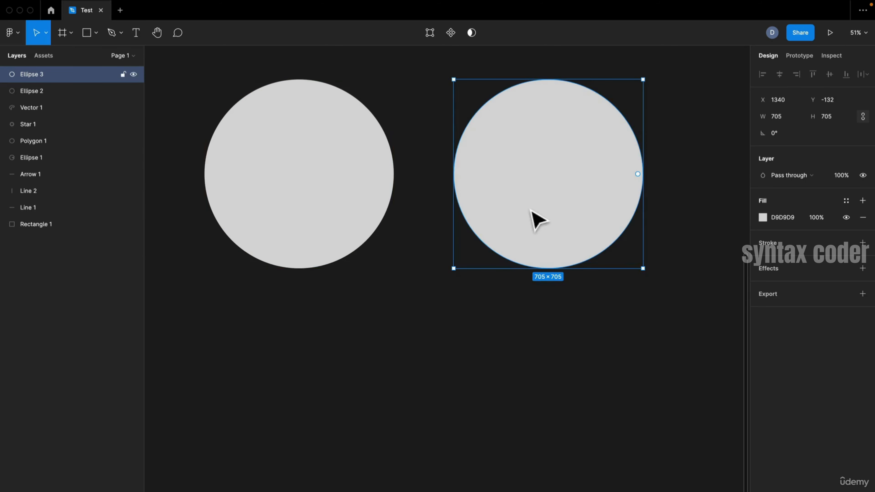
# Change the right circle's fill to the dark grey 5B5B5B
pyautogui.click(762, 216)
pyautogui.moveTo(658, 262); pyautogui.dragTo(607, 307)
pyautogui.click(580, 303)
# Reposition the two circles so they overlap, with the dark one at X 849, Y -157
pyautogui.moveTo(565, 170); pyautogui.dragTo(518, 198)
pyautogui.moveTo(363, 203); pyautogui.dragTo(379, 189)
pyautogui.moveTo(548, 220); pyautogui.dragTo(457, 206)
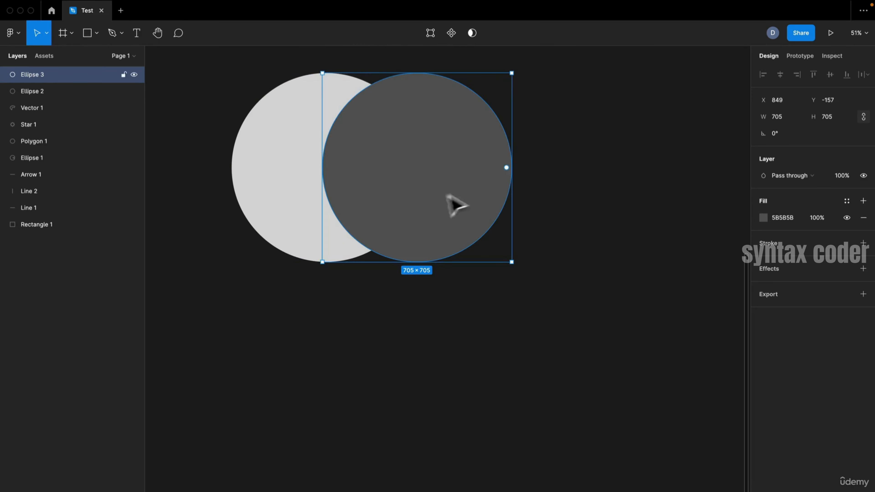
# Combine the two overlapping circles with Union selection, and undo the union
pyautogui.moveTo(262, 68); pyautogui.dragTo(458, 195)
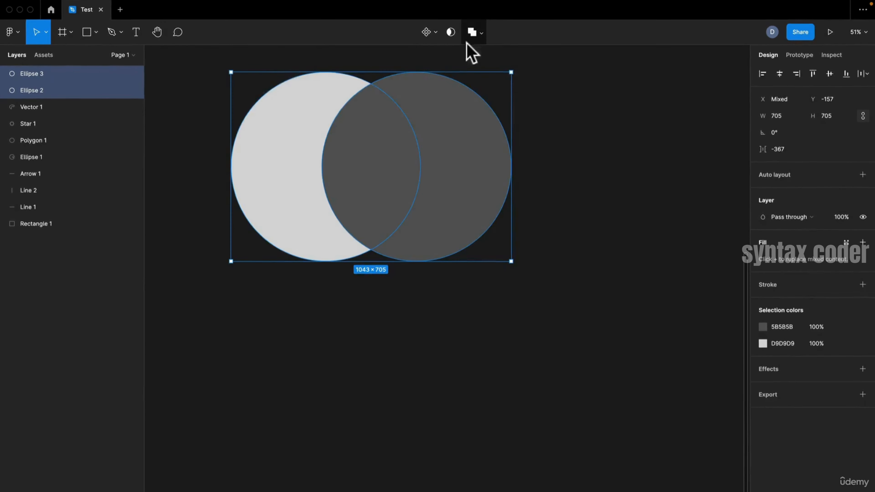
pyautogui.click(491, 34)
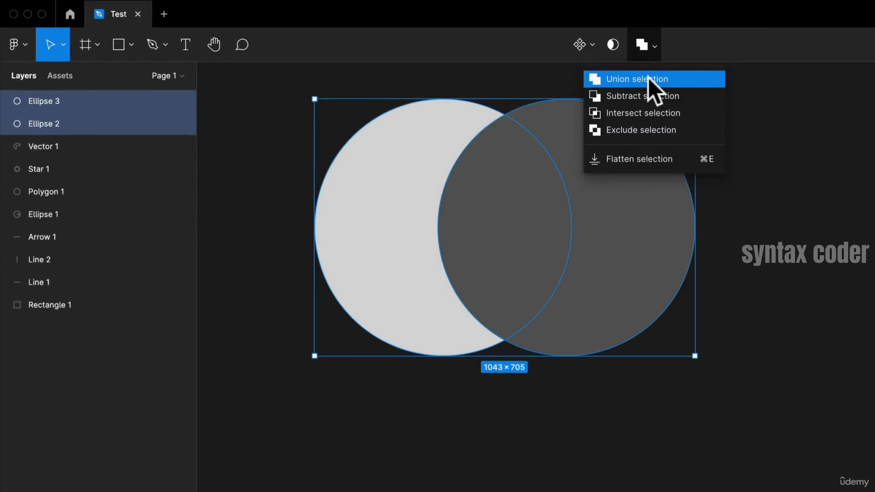
pyautogui.click(647, 78)
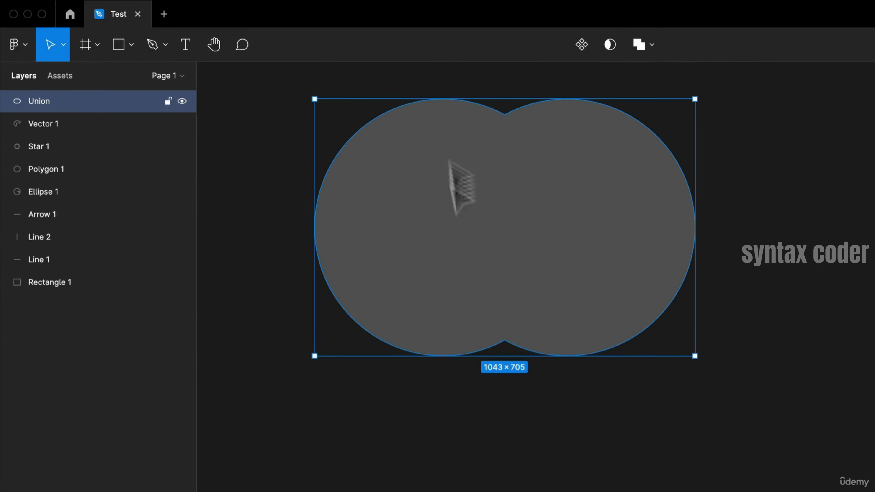
pyautogui.press('super+z')
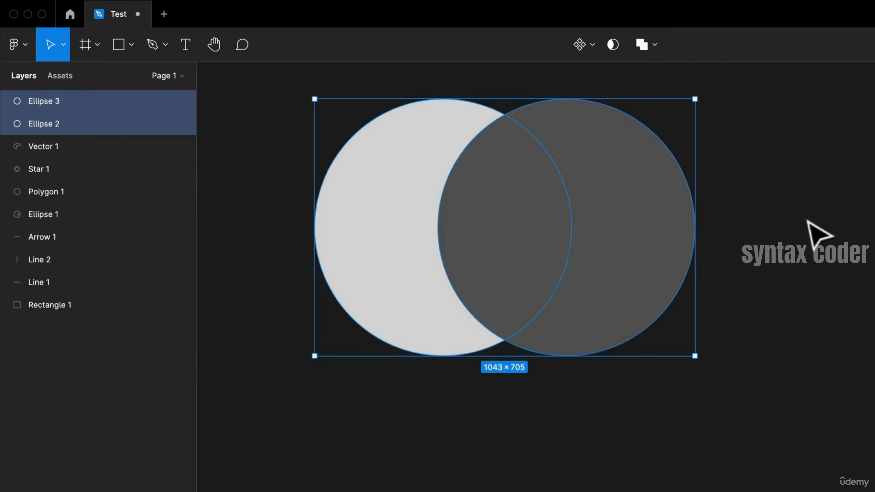
# Delete the dark grey circle, keeping the light one
pyautogui.click(647, 221)
pyautogui.moveTo(647, 221); pyautogui.dragTo(844, 311)
pyautogui.press('Delete')
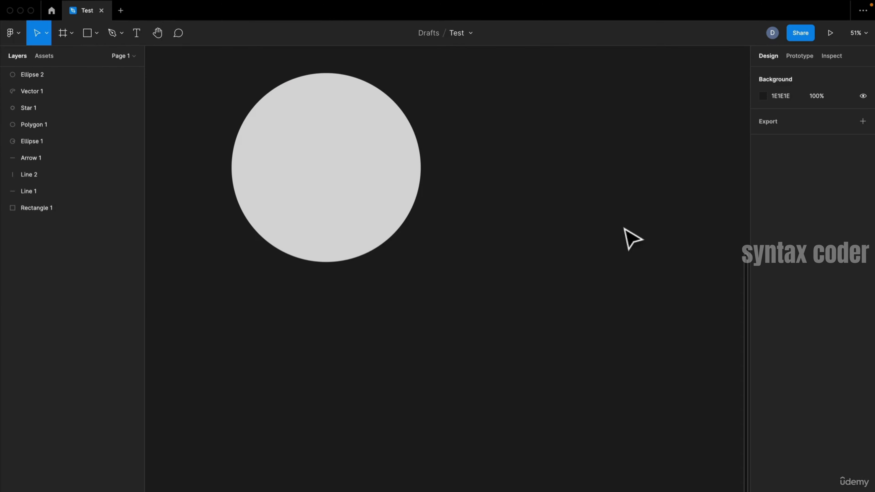
# Draw a tall rectangle and adjust it to about 635 × 1017 so it covers the right half of the circle
pyautogui.press('r')
pyautogui.moveTo(483, 65); pyautogui.dragTo(652, 239)
pyautogui.moveTo(600, 181)
pyautogui.mouseDown()
pyautogui.moveTo(424, 159)
pyautogui.moveTo(398, 169)
pyautogui.moveTo(426, 167)
pyautogui.mouseUp()
pyautogui.moveTo(440, 83); pyautogui.dragTo(439, 106)
pyautogui.moveTo(432, 233); pyautogui.dragTo(414, 230)
pyautogui.click(583, 256)
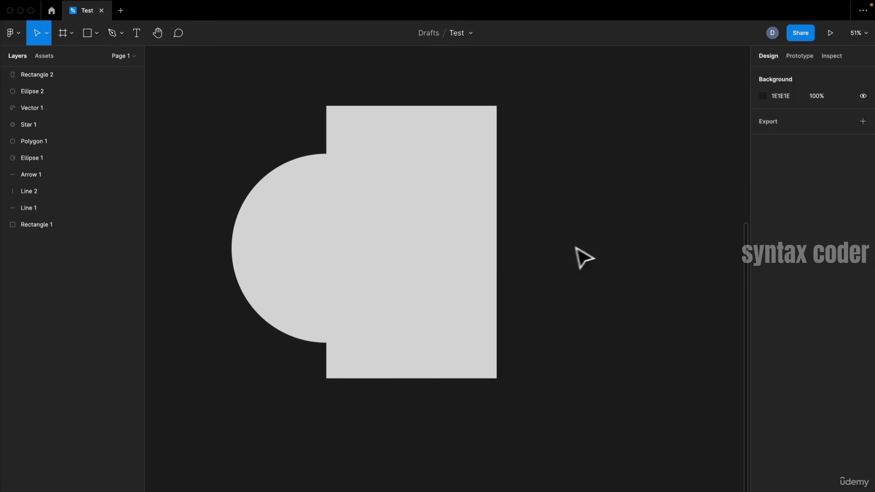
# Set the rectangle's fill to the grey 777777, undoing the accidental pick of the canvas background colour
pyautogui.click(430, 262)
pyautogui.press('i')
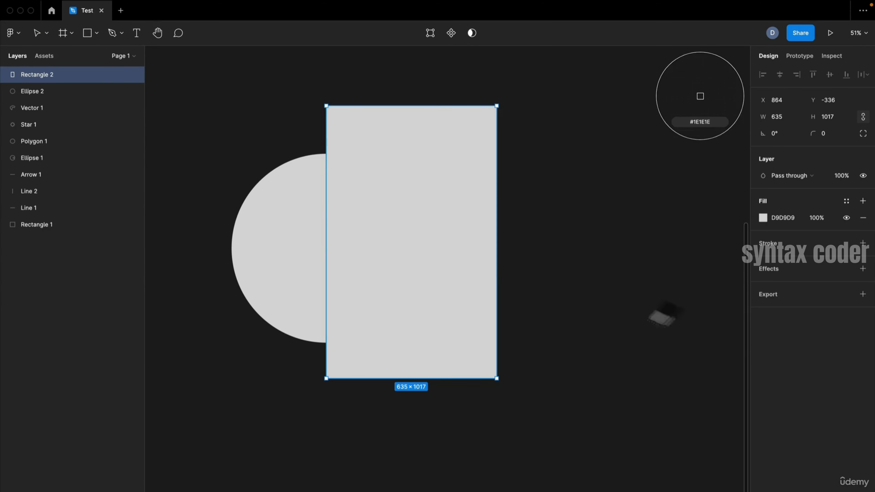
pyautogui.click(764, 219)
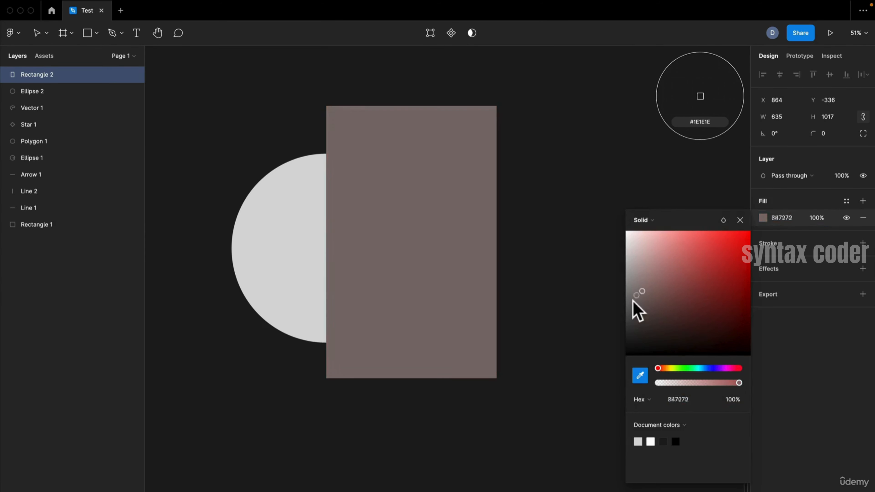
pyautogui.click(548, 182)
pyautogui.press('super+z')
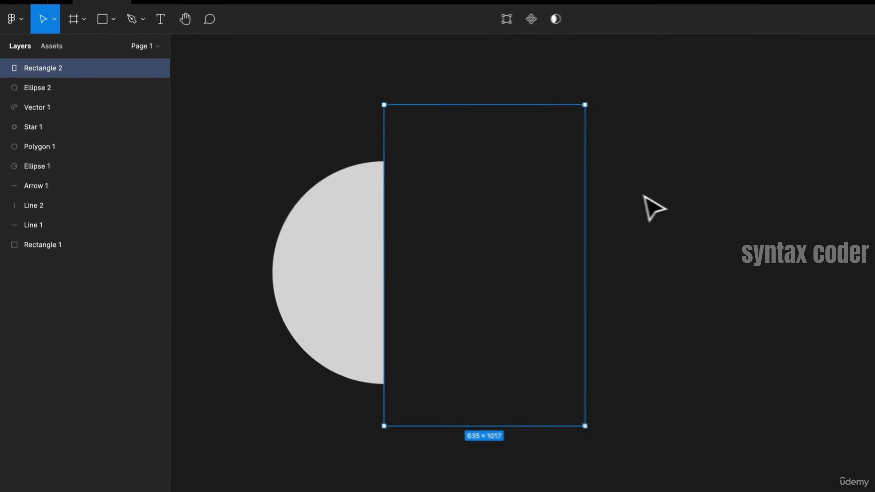
pyautogui.press('super+z')
# Combine the rectangle and circle with Union selection, and separate them again
pyautogui.keyDown('shift'); pyautogui.click(392, 215); pyautogui.keyUp('shift')
pyautogui.click(579, 15)
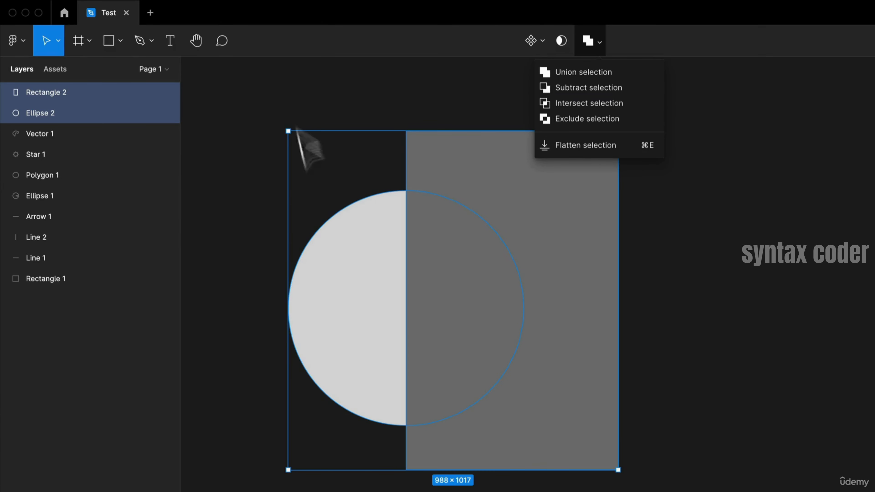
pyautogui.click(603, 72)
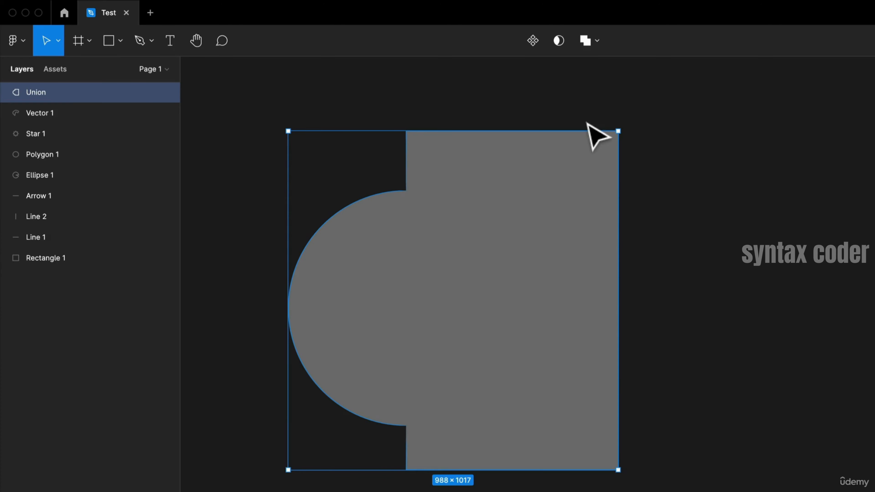
pyautogui.press('super+shift+g')
# Subtract the rectangle from the circle, and undo the subtraction
pyautogui.click(591, 41)
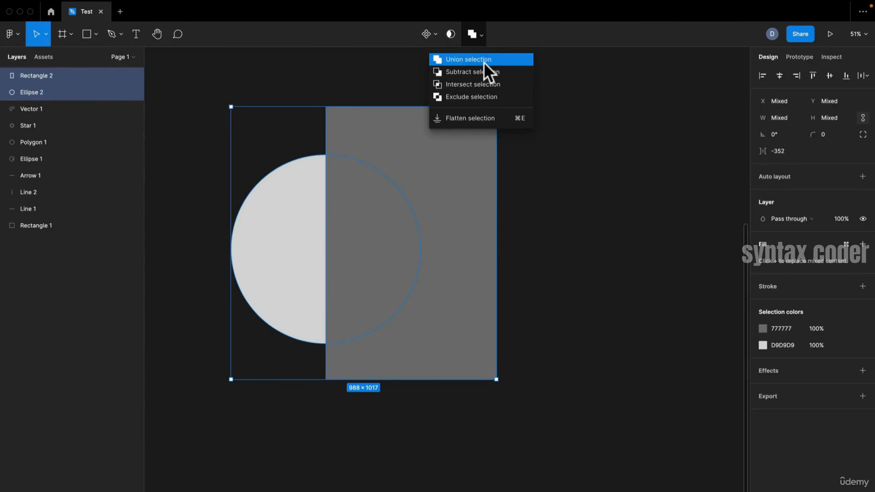
pyautogui.click(489, 74)
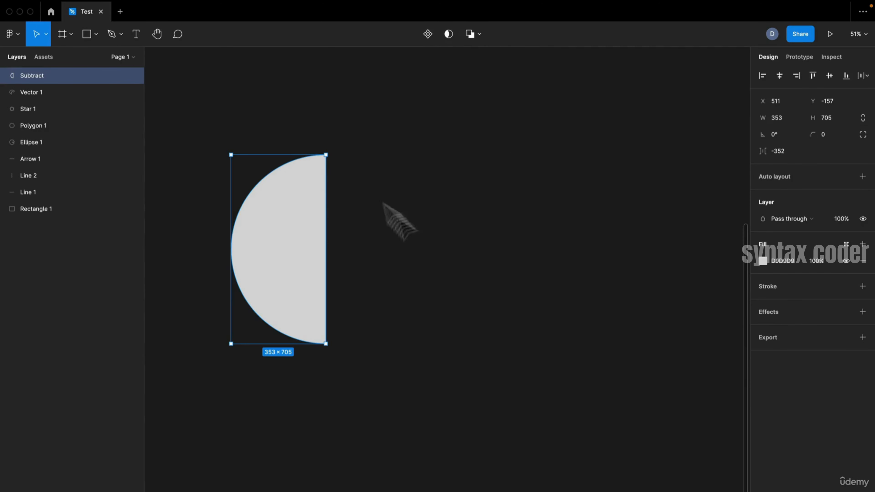
pyautogui.press('super+z')
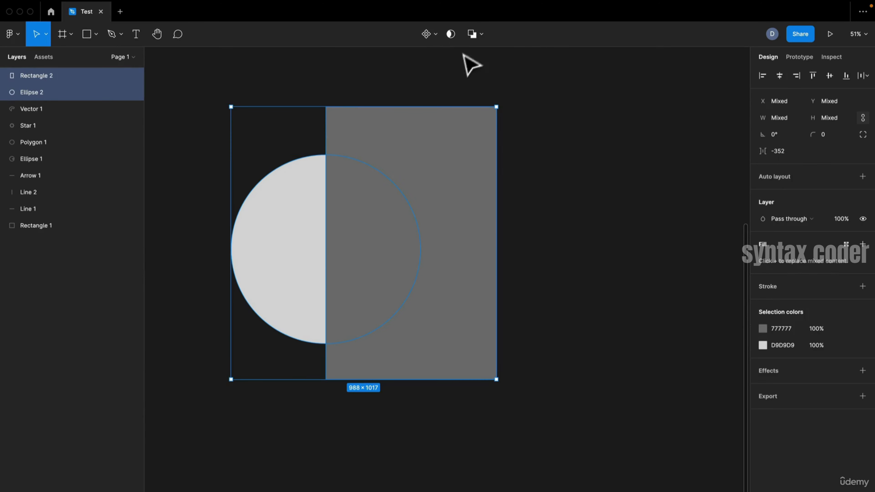
# Try a boolean operation on the rectangle and circle, undo it, and open the boolean operations to consider Intersect selection
pyautogui.click(473, 36)
pyautogui.press('super+z')
pyautogui.click(482, 36)
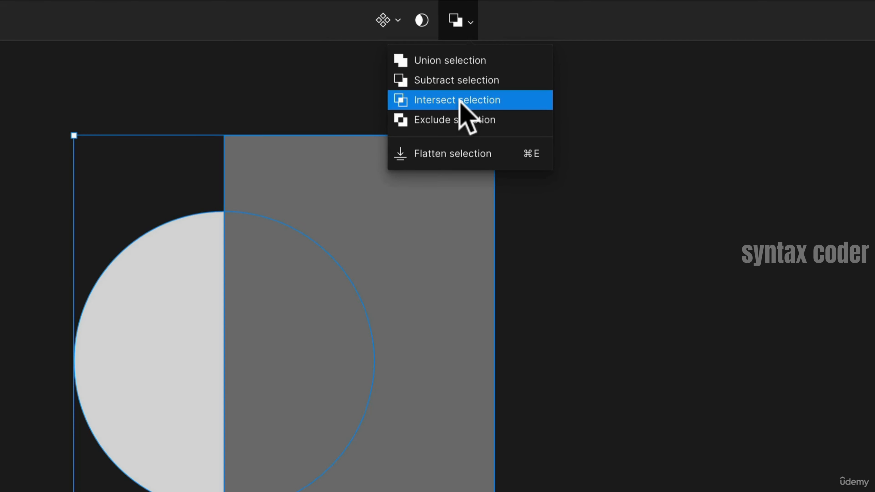
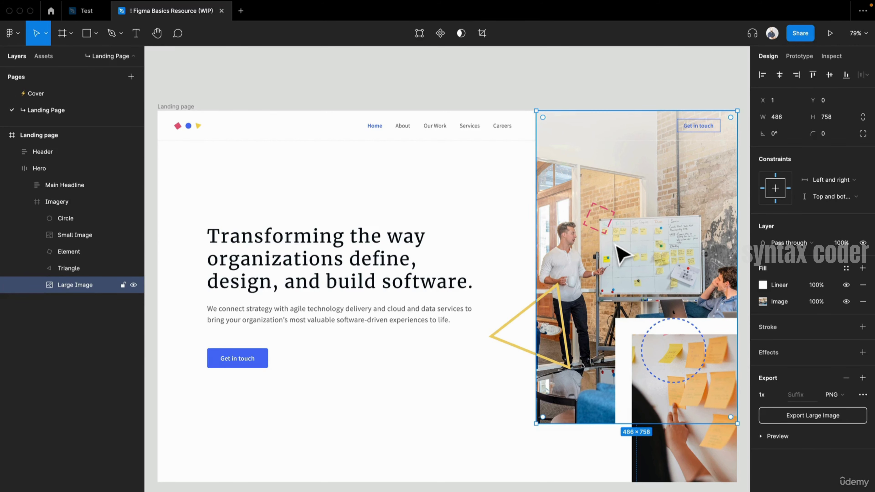
# Switch to the Test file, paste the copied Large Image onto its empty canvas, and deselect it
pyautogui.click(83, 12)
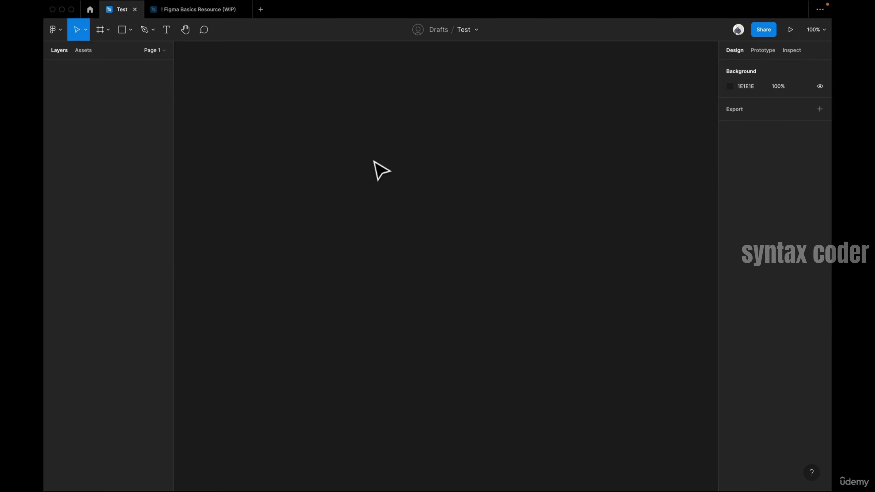
pyautogui.press('super+v')
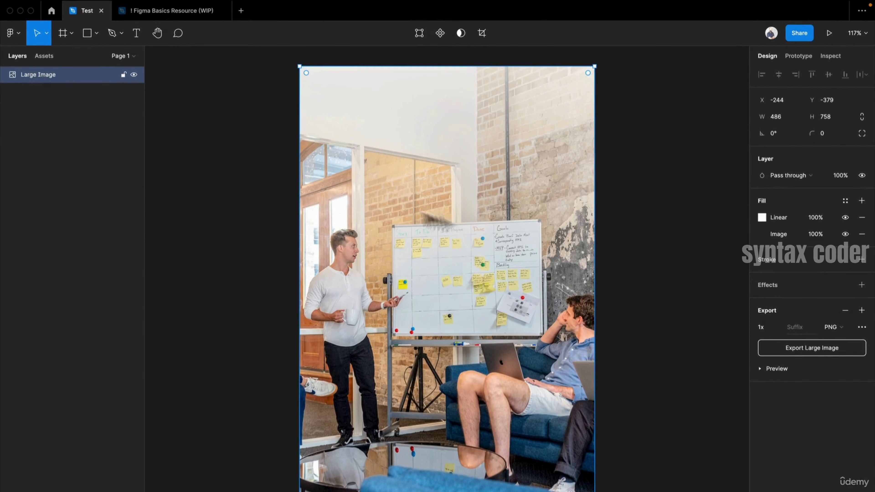
pyautogui.click(244, 148)
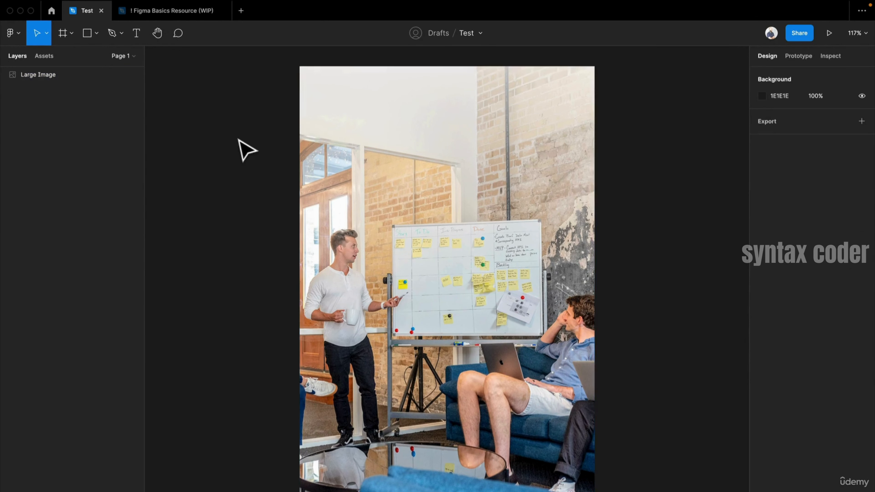
pyautogui.scroll(-5, 444, 160)
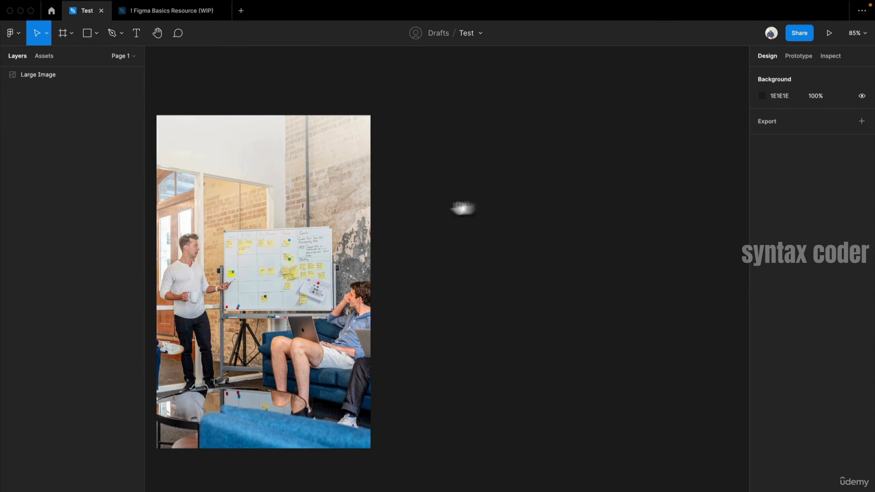
pyautogui.moveTo(462, 208); pyautogui.dragTo(545, 206)
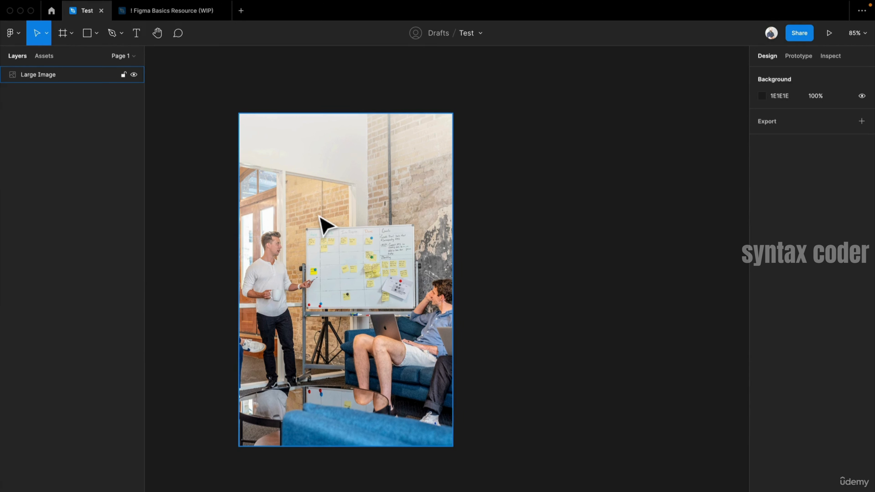
# Copy the Landing page frame from the Figma Basics Resource (WIP) file into the Test file and move it down the canvas
pyautogui.click(162, 10)
pyautogui.click(177, 107)
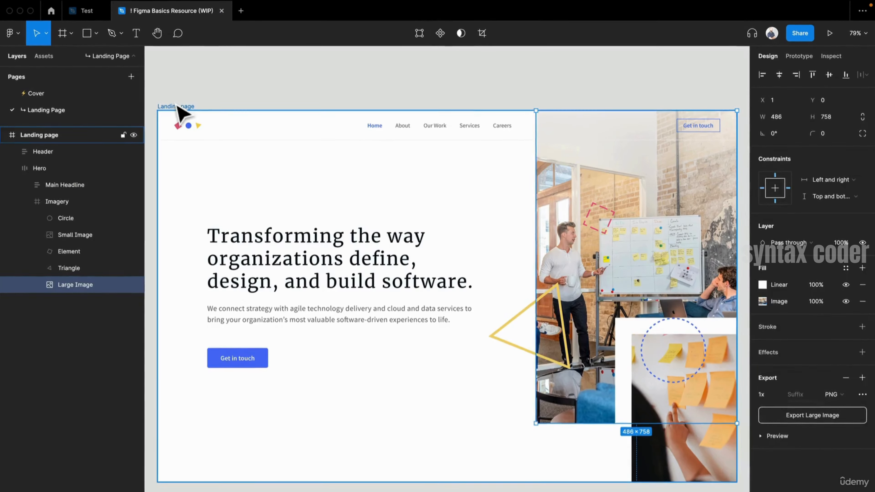
pyautogui.hotkey('ctrl', 'c')
pyautogui.click(83, 12)
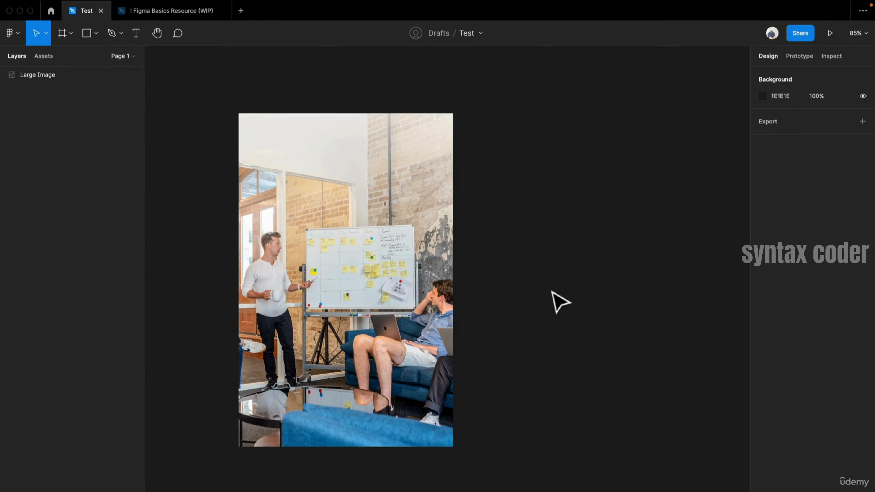
pyautogui.hotkey('ctrl', 'v')
pyautogui.scroll(-2, 513, 269)
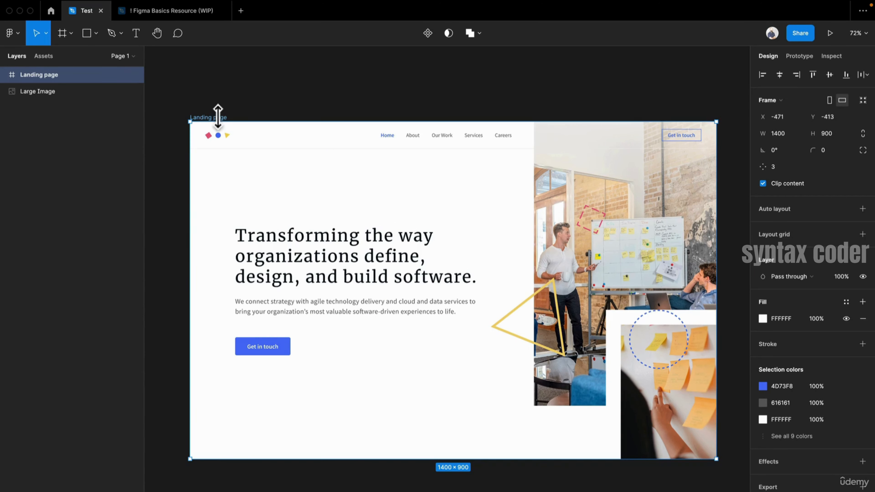
pyautogui.moveTo(220, 118); pyautogui.dragTo(238, 374)
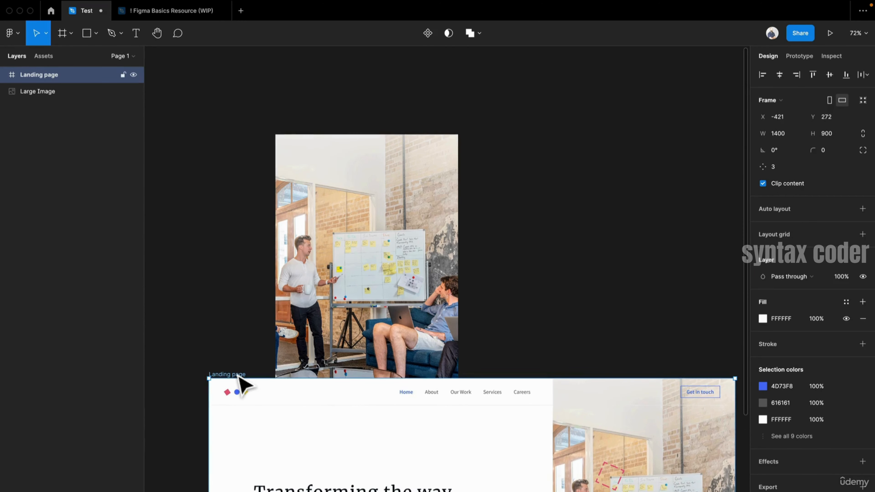
# Delete the pasted Landing page frame and the Large Image from the Test canvas
pyautogui.press('Delete')
pyautogui.click(333, 301)
pyautogui.press('Delete')
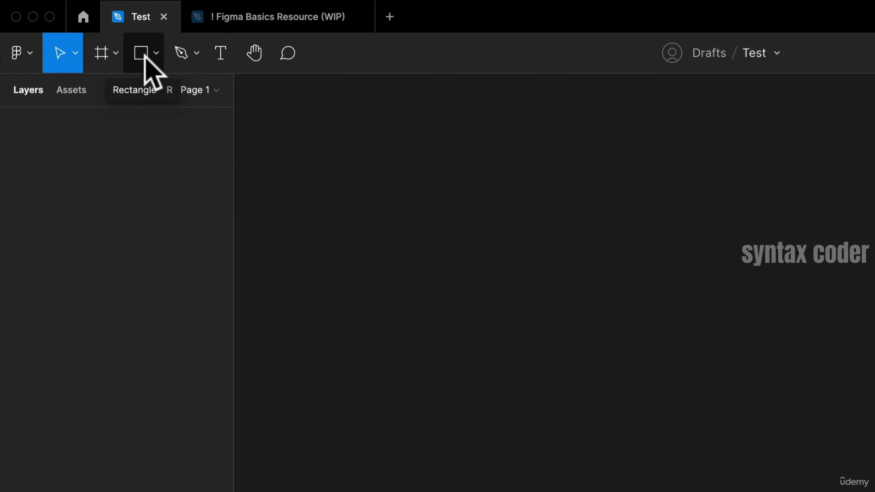
# Place Large Image.png from the Figma Images folder onto the empty canvas and deselect it
pyautogui.click(146, 55)
pyautogui.click(154, 54)
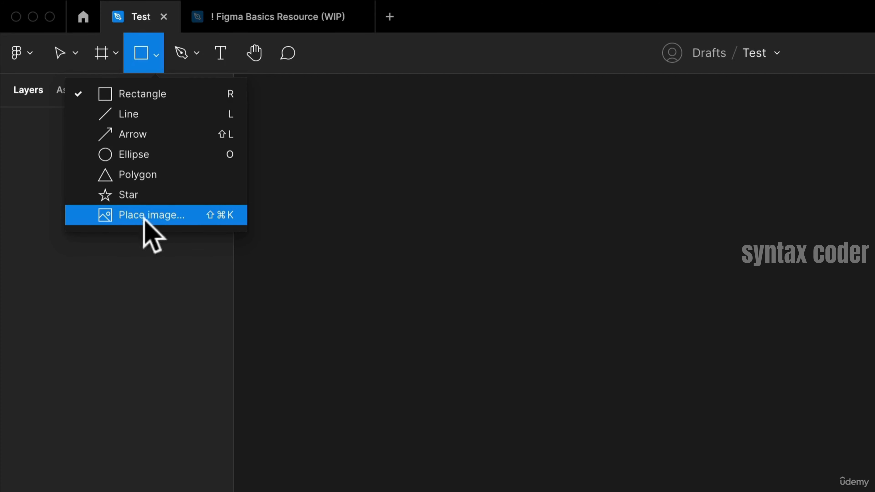
pyautogui.click(152, 215)
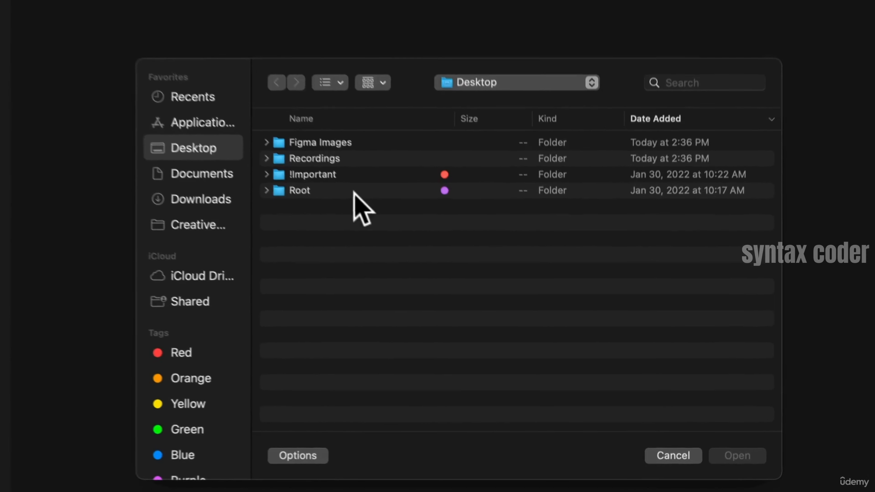
pyautogui.doubleClick(281, 107)
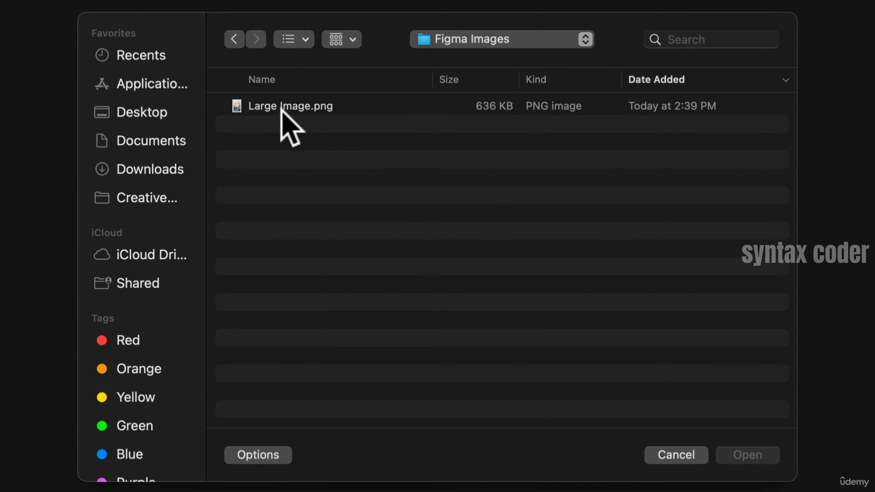
pyautogui.click(308, 105)
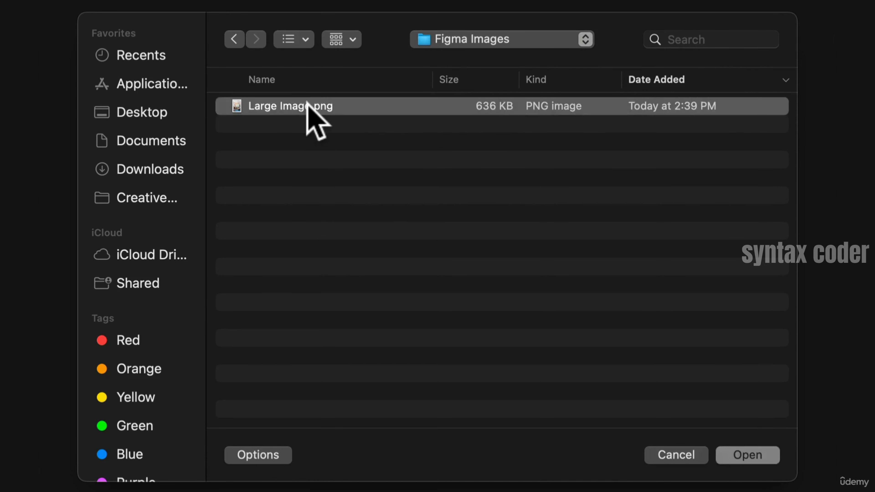
pyautogui.doubleClick(307, 105)
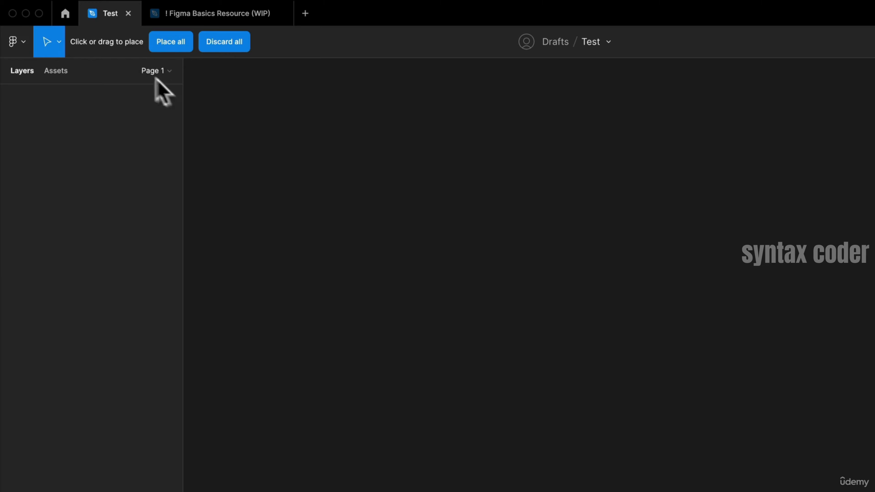
pyautogui.click(448, 284)
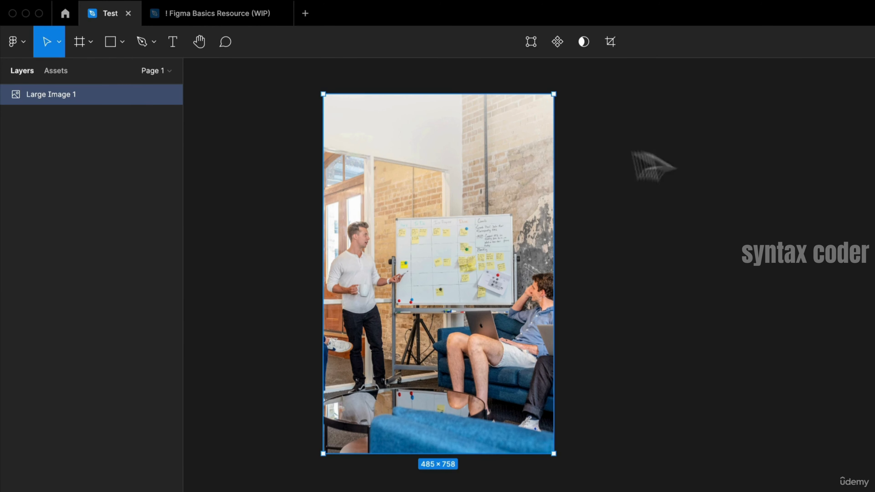
pyautogui.click(737, 255)
# Stretch and shrink the placed image from its upper-right corner, ending at about 567 × 847
pyautogui.click(433, 225)
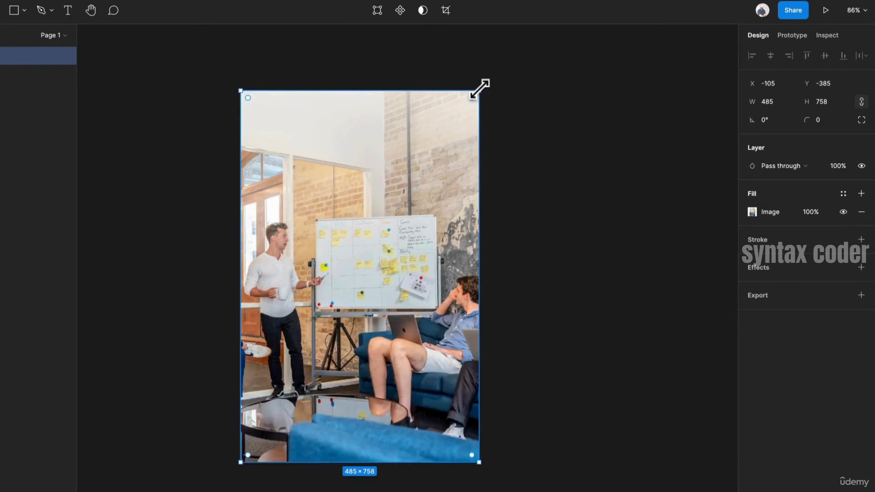
pyautogui.moveTo(419, 105); pyautogui.dragTo(382, 247)
pyautogui.moveTo(362, 109); pyautogui.dragTo(655, 100)
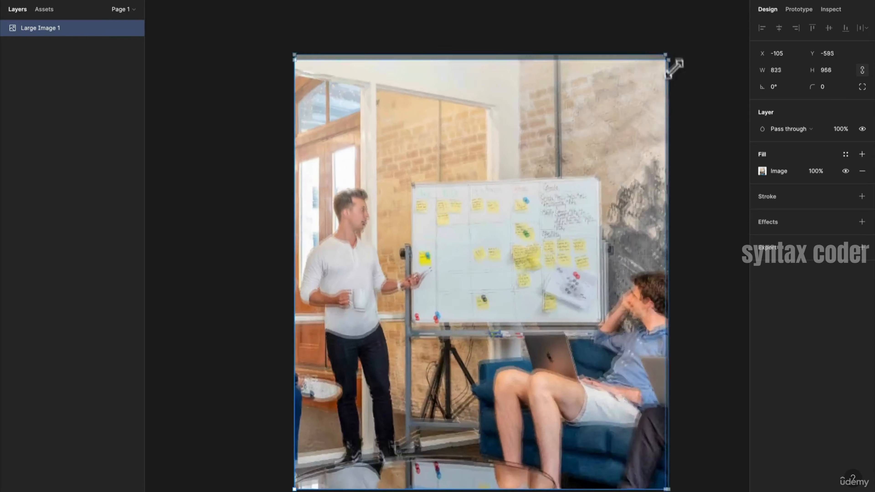
pyautogui.moveTo(675, 69); pyautogui.dragTo(550, 107)
pyautogui.moveTo(500, 222); pyautogui.dragTo(488, 172)
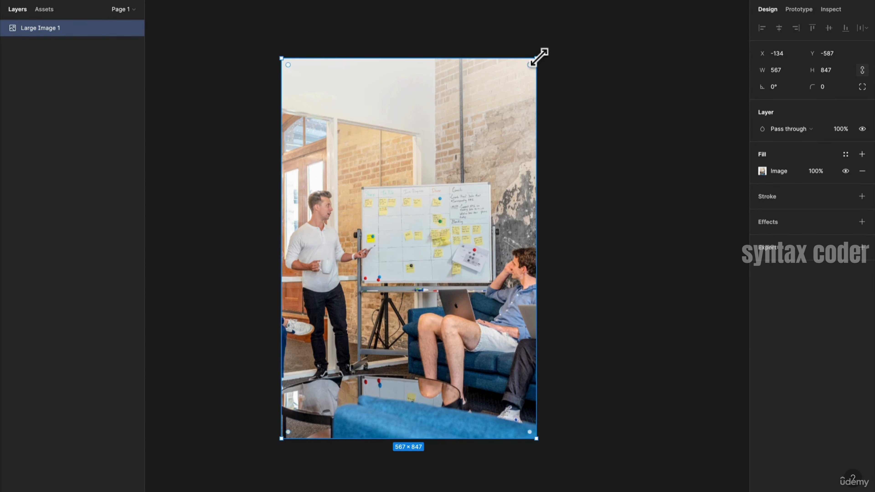
pyautogui.moveTo(539, 57); pyautogui.dragTo(417, 238)
pyautogui.moveTo(506, 150); pyautogui.dragTo(585, 191)
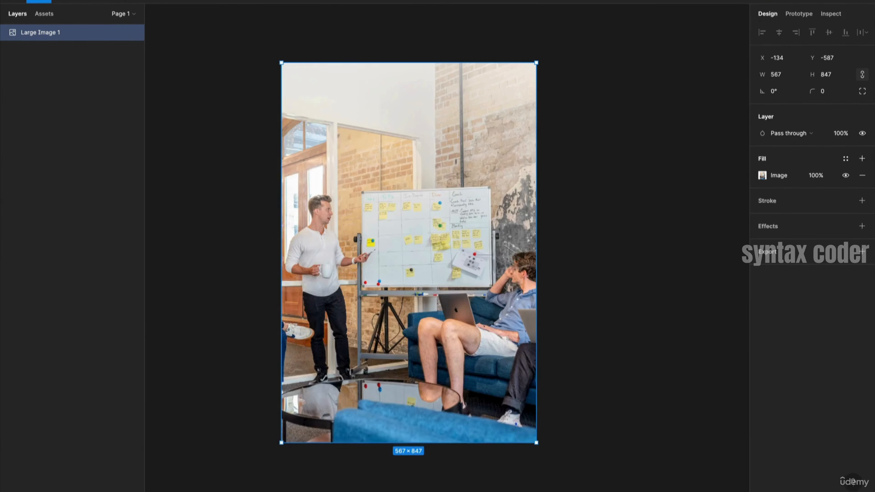
# Move the image up and to the right, and resize it from its corner to about 599 × 773
pyautogui.moveTo(527, 207); pyautogui.dragTo(463, 221)
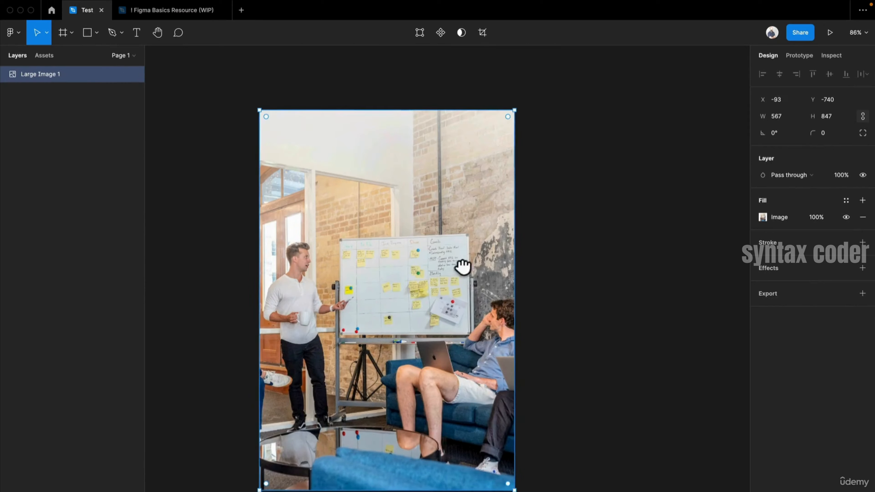
pyautogui.moveTo(463, 267); pyautogui.dragTo(461, 269)
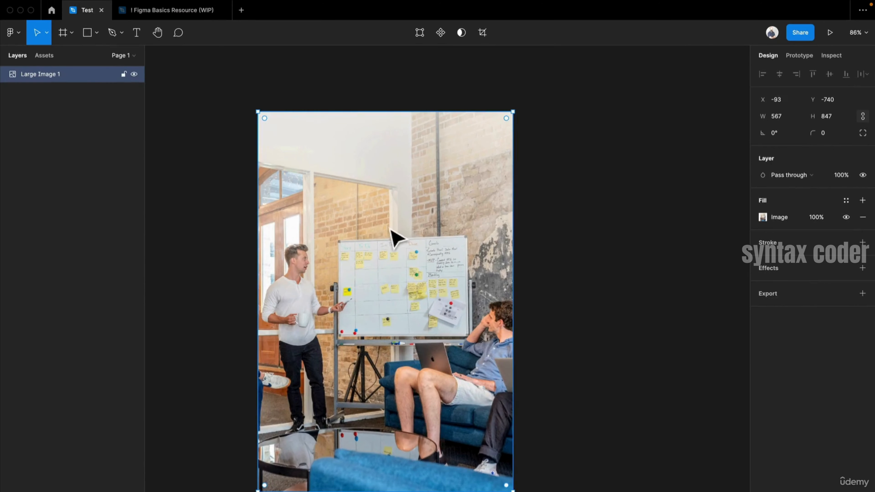
pyautogui.moveTo(513, 111); pyautogui.dragTo(529, 143)
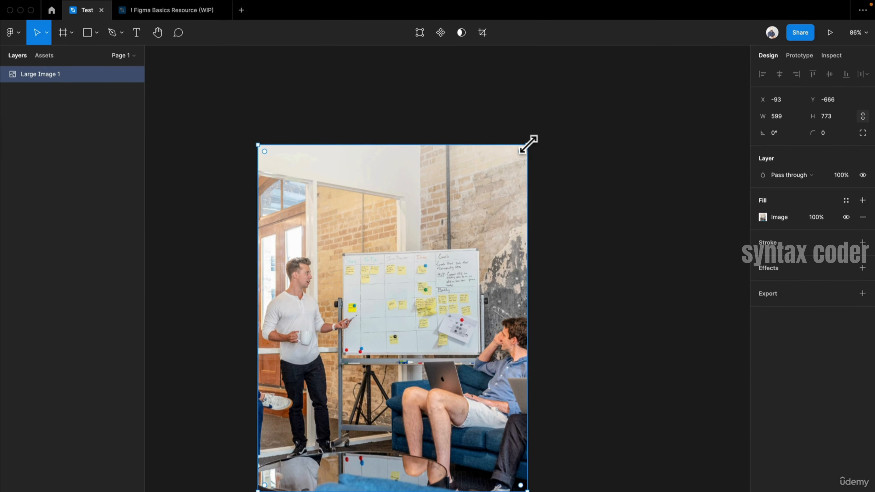
# Move the image up to about X -98, Y -762 and set its corner radius to 10
pyautogui.moveTo(452, 209); pyautogui.dragTo(439, 169)
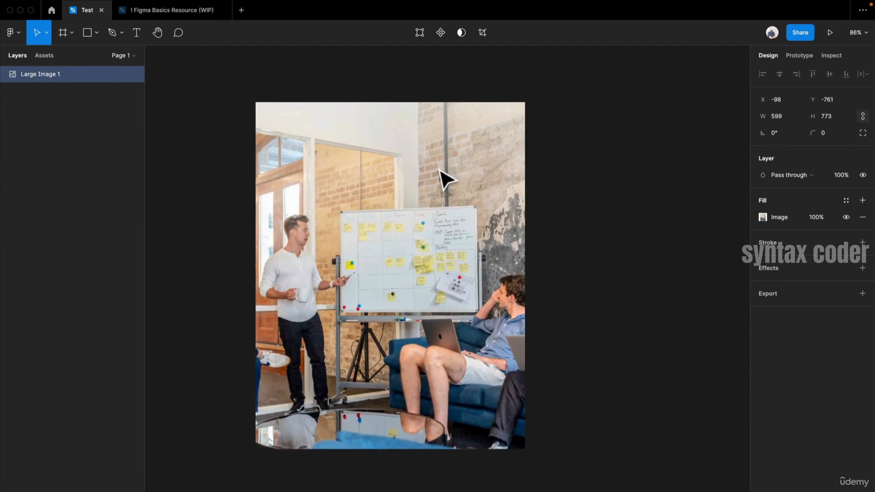
pyautogui.write('10')
pyautogui.press('Return')
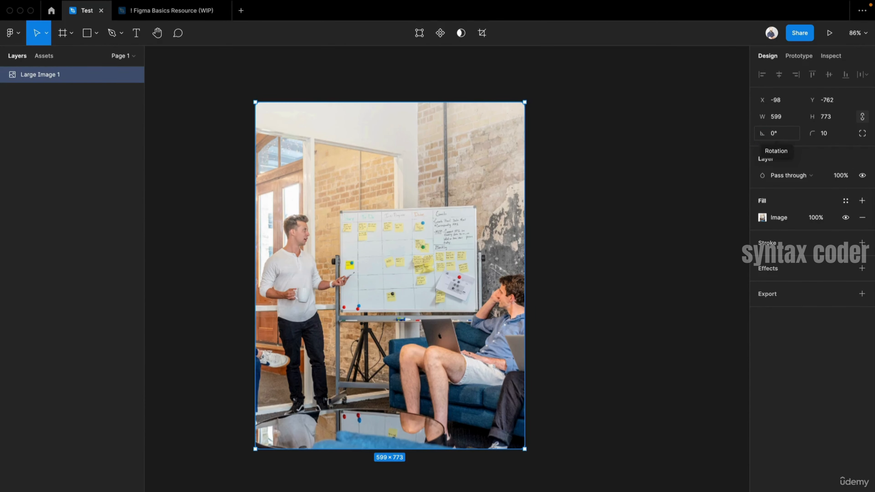
# Try rotating the image from its upper-right corner, and undo the rotation
pyautogui.moveTo(761, 133)
pyautogui.mouseDown()
pyautogui.moveTo(700, 133)
pyautogui.moveTo(762, 133)
pyautogui.mouseUp()
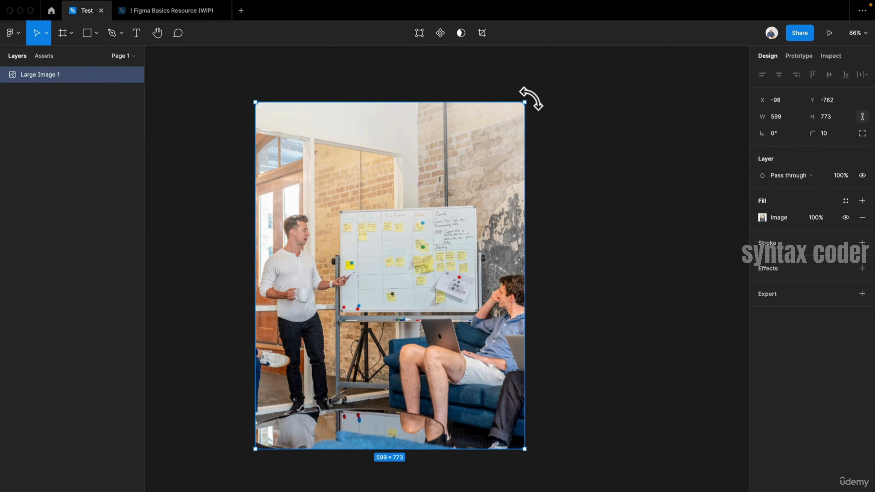
pyautogui.moveTo(530, 98); pyautogui.dragTo(537, 318)
pyautogui.press('super+z')
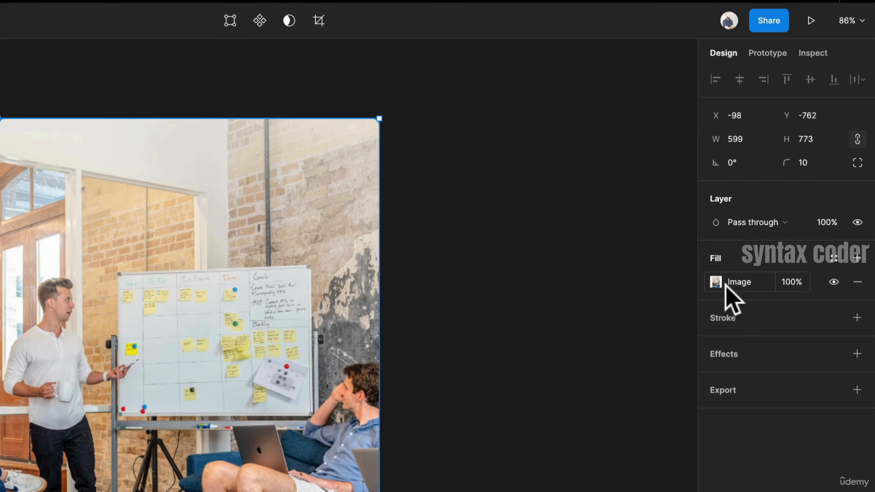
# Enlarge the image to about 648 × 853 and set its image fill mode to Fit
pyautogui.click(717, 282)
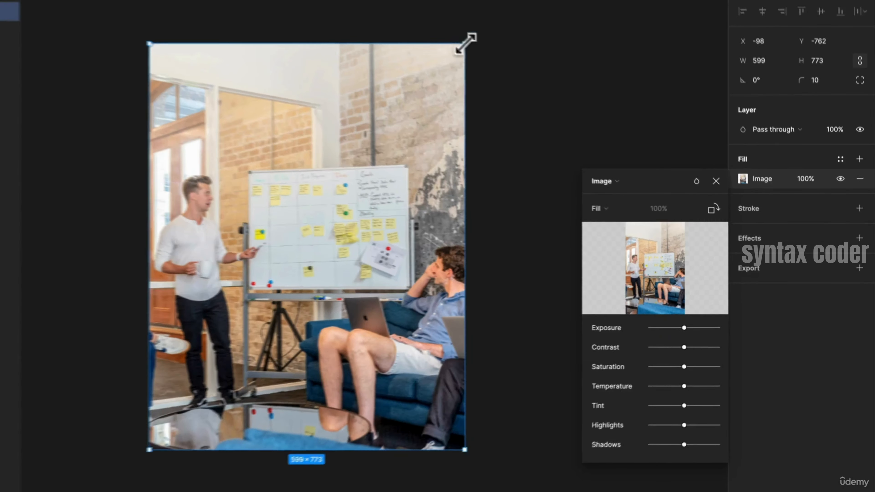
pyautogui.moveTo(427, 20); pyautogui.dragTo(547, 84)
pyautogui.click(639, 221)
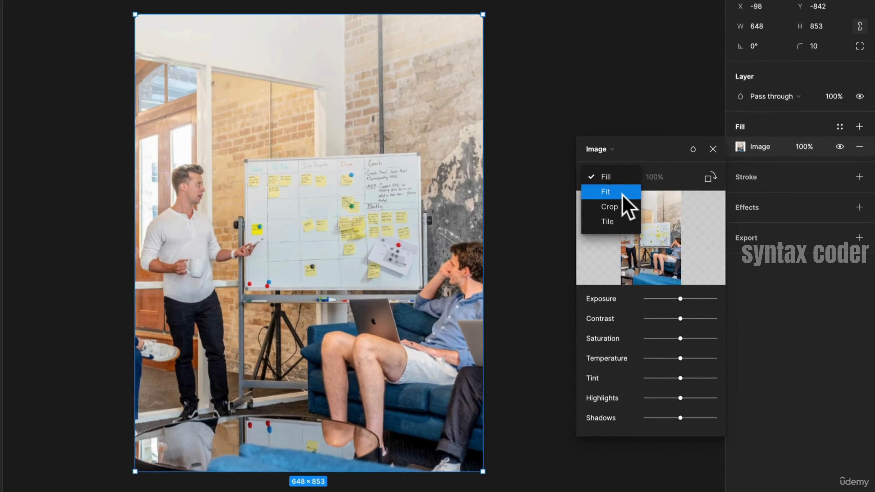
pyautogui.click(641, 233)
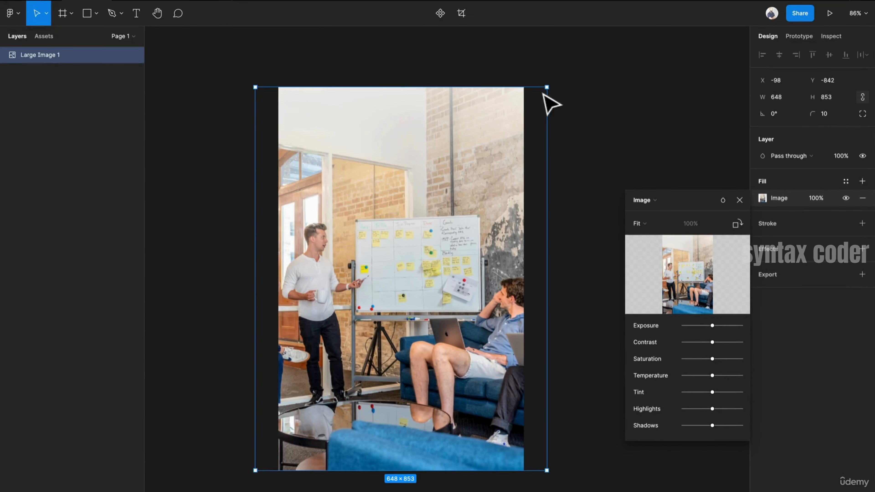
# Test the Fit mode by resizing the image's bounds to a narrow 230 × 566 and then to about 518 × 566
pyautogui.moveTo(546, 87); pyautogui.dragTo(506, 110)
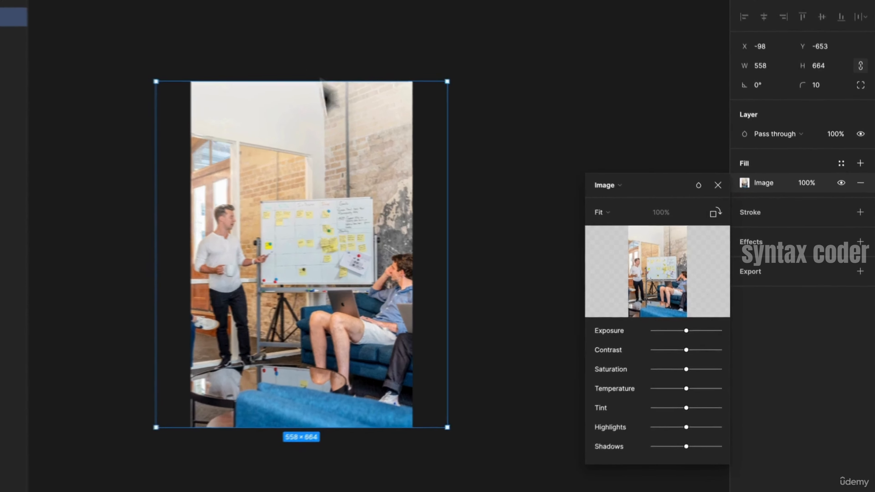
pyautogui.moveTo(436, 79); pyautogui.dragTo(262, 176)
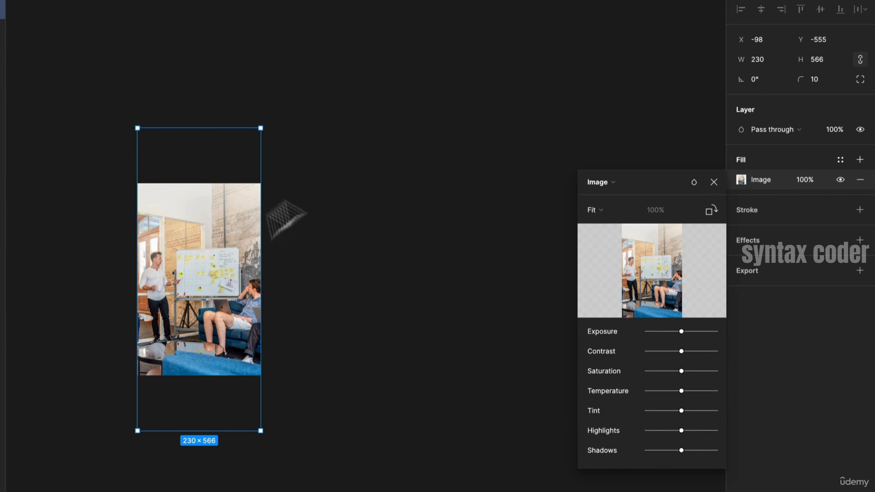
pyautogui.moveTo(258, 158); pyautogui.dragTo(413, 153)
# Try the Crop fill mode on the image with its bounds resized to about 604 × 639, and undo the resizing
pyautogui.click(594, 209)
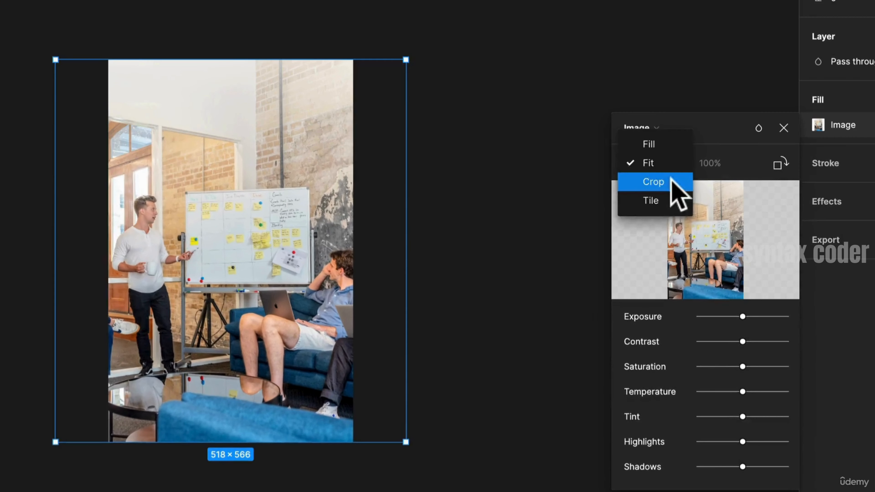
pyautogui.click(621, 226)
pyautogui.moveTo(404, 56); pyautogui.dragTo(530, 140)
pyautogui.click(448, 184)
pyautogui.click(244, 231)
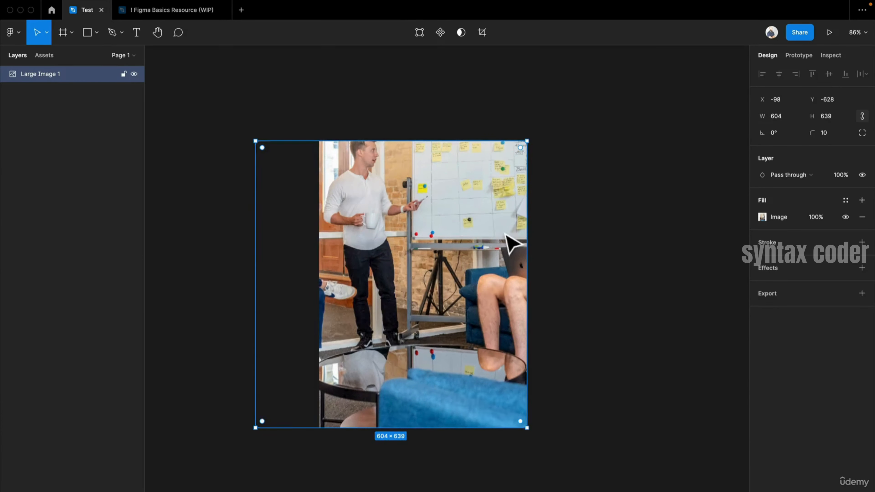
pyautogui.press('super+z')
pyautogui.press('super+z')
pyautogui.press('super+z')
pyautogui.press('super+z')
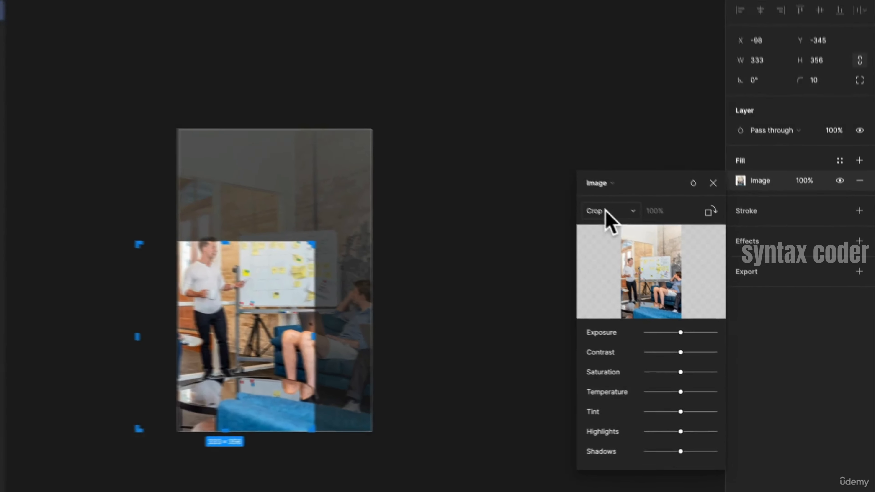
# Try the Tile fill mode with the image stretched to about 333 × 685 and tiles scaled to about 26.39%, and undo the resizing
pyautogui.click(647, 242)
pyautogui.click(664, 255)
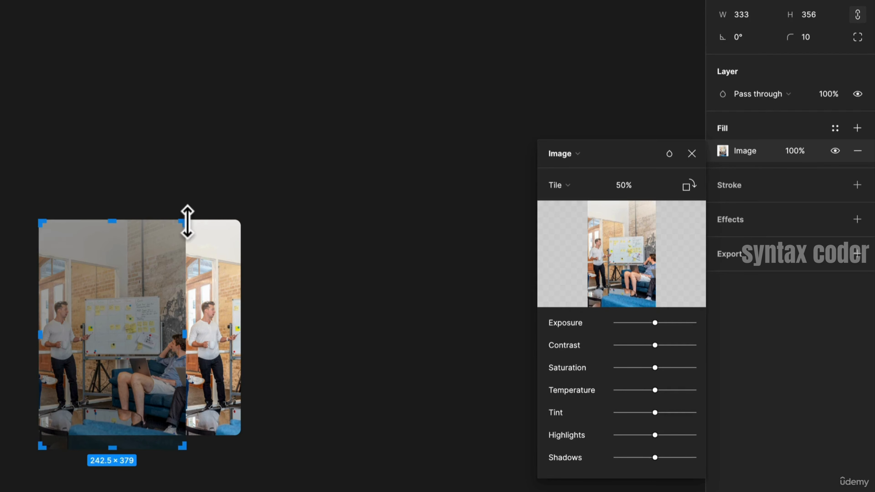
pyautogui.moveTo(184, 221); pyautogui.dragTo(541, 171)
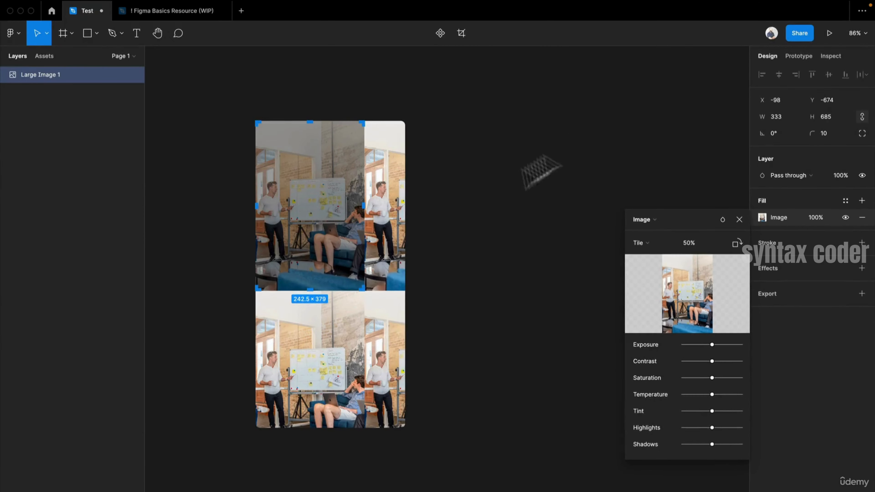
pyautogui.moveTo(364, 287); pyautogui.dragTo(276, 211)
pyautogui.press('Escape')
pyautogui.press('super+z')
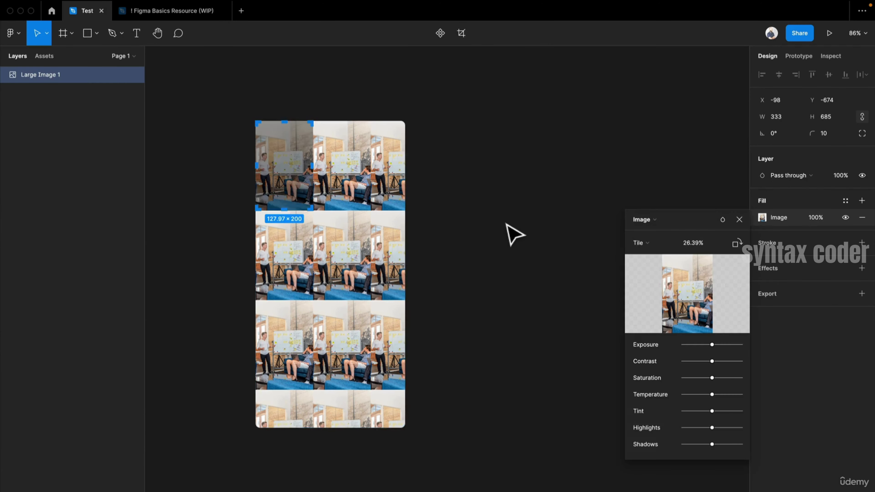
pyautogui.press('super+z')
# Set the image's fill mode to Fill and enlarge the image to about 612 × 719
pyautogui.click(641, 243)
pyautogui.click(659, 206)
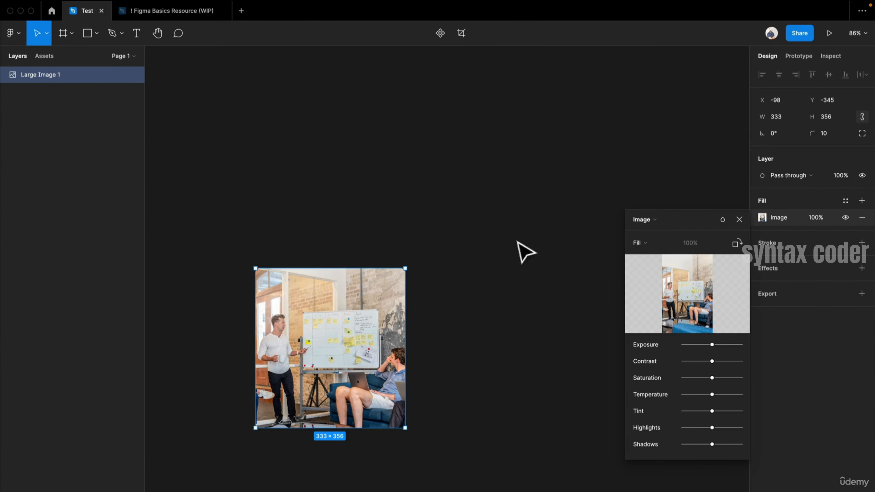
pyautogui.moveTo(399, 268); pyautogui.dragTo(531, 105)
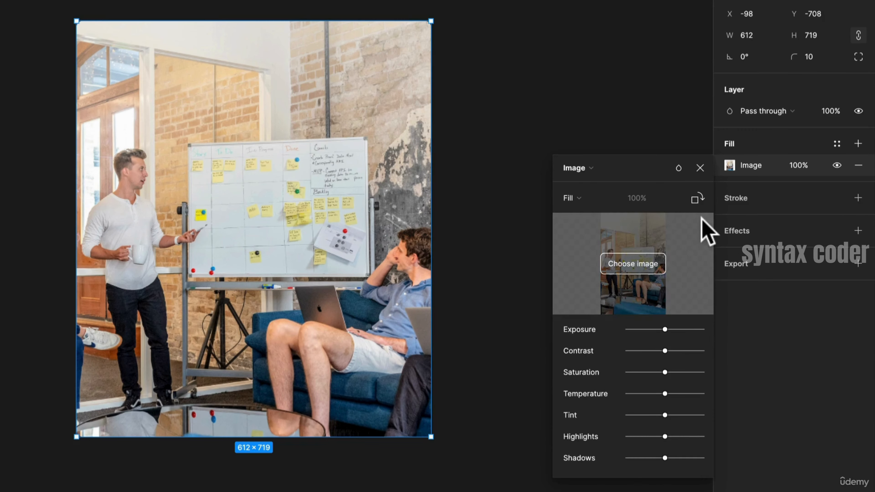
# Try out exposure, contrast, saturation, temperature, tint and shadows adjustments on the image, and undo them all
pyautogui.moveTo(665, 329); pyautogui.dragTo(644, 361)
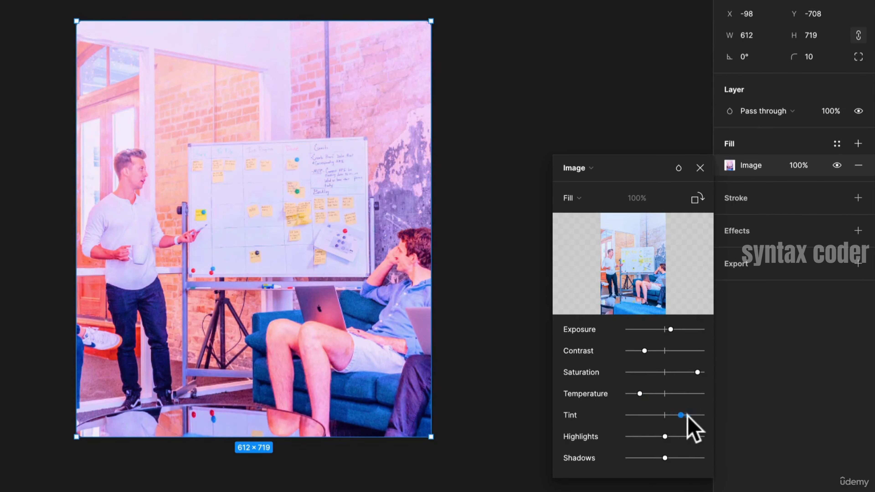
pyautogui.moveTo(687, 415); pyautogui.dragTo(641, 457)
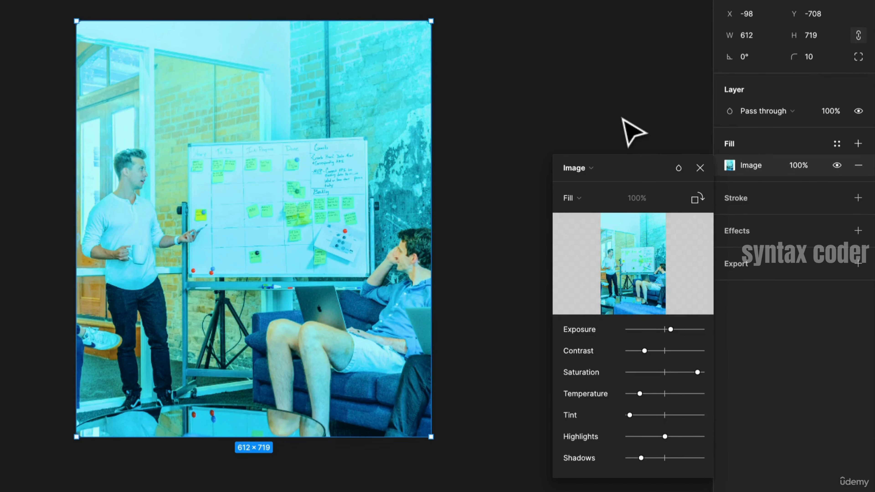
pyautogui.hotkey('ctrl', 'z')
pyautogui.hotkey('ctrl', 'z')
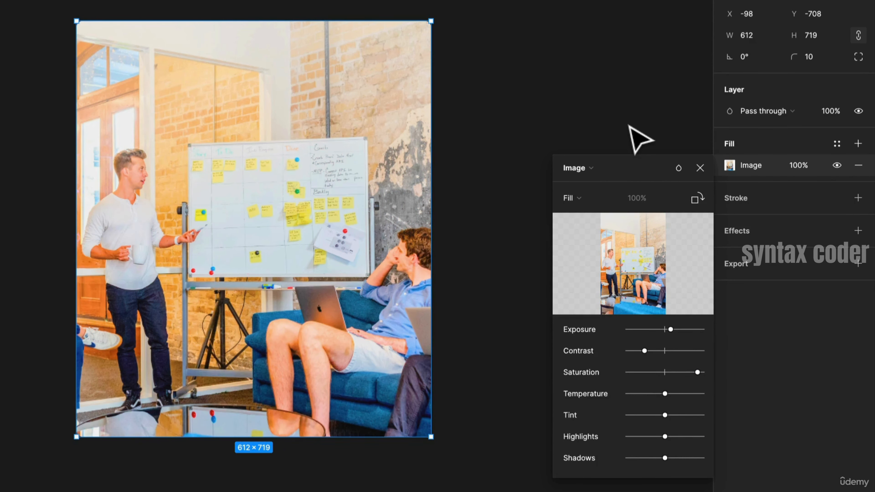
pyautogui.hotkey('ctrl', 'z')
pyautogui.hotkey('ctrl', 'z')
pyautogui.hotkey('ctrl', 'z')
# Try the Multiply blend mode on the image fill, undo it and close the fill settings
pyautogui.click(675, 169)
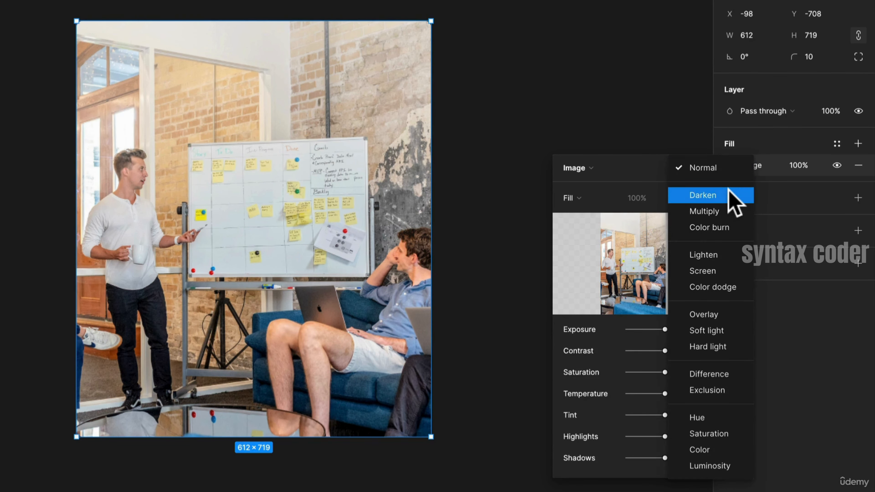
pyautogui.click(733, 209)
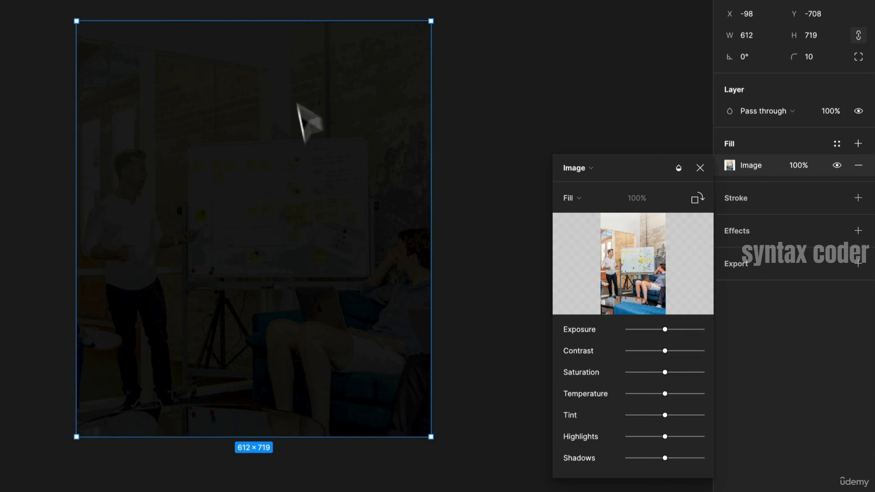
pyautogui.hotkey('ctrl', 'z')
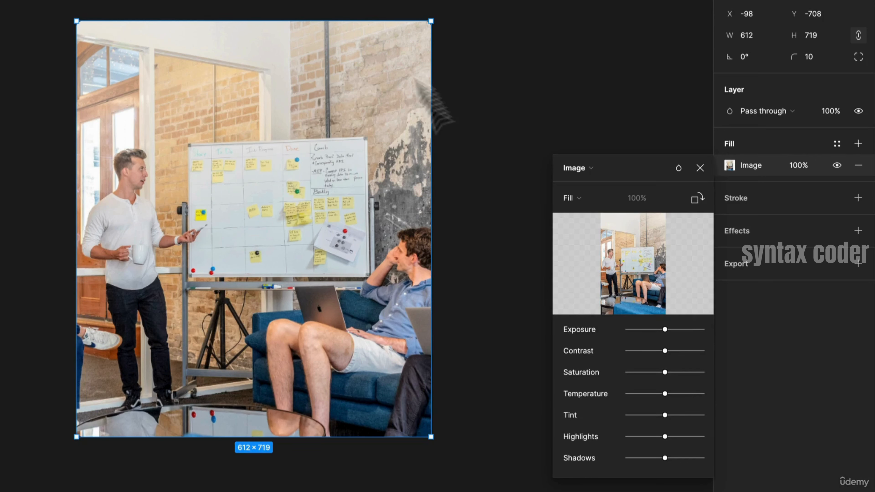
pyautogui.click(700, 167)
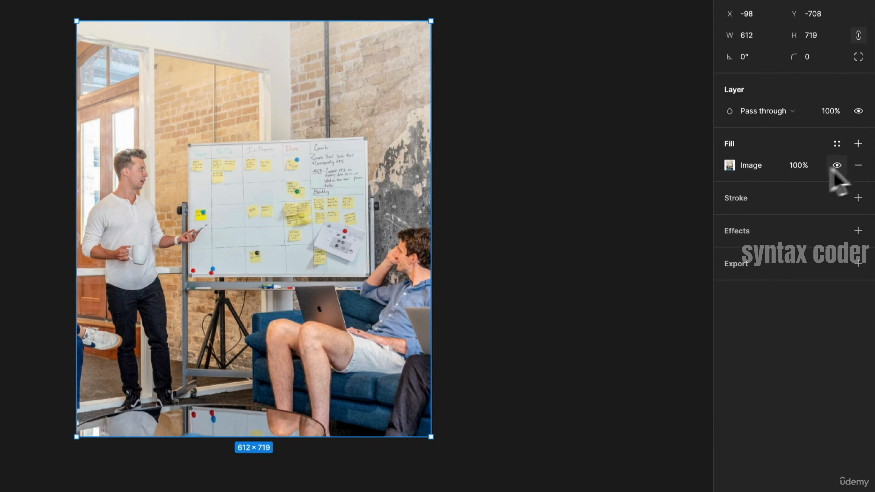
# Add a solid 000000 fill above the image fill and set its opacity to 100%
pyautogui.click(858, 143)
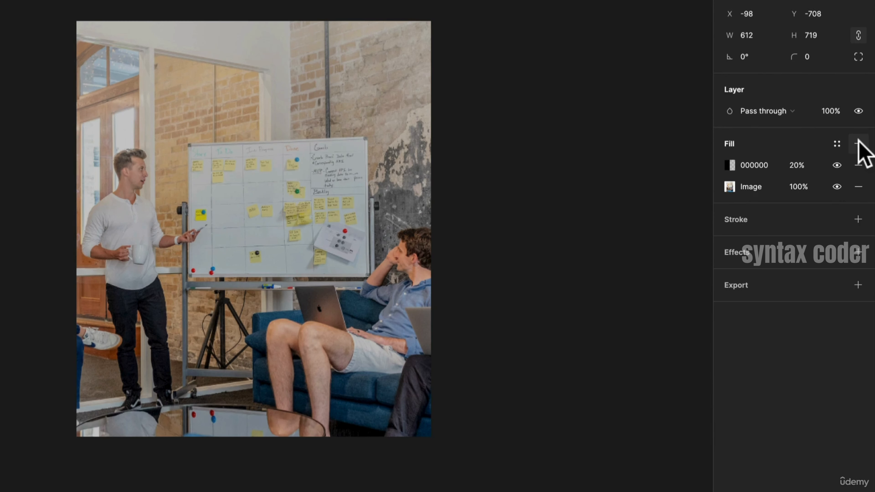
pyautogui.click(727, 166)
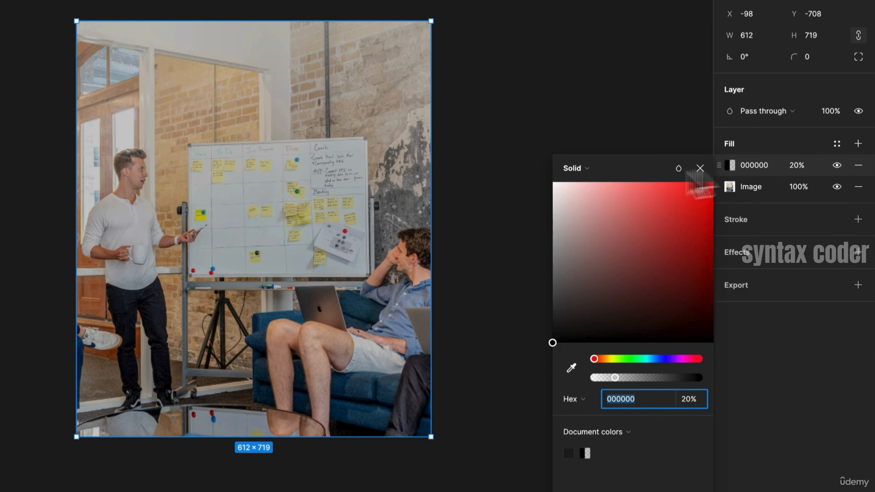
pyautogui.click(597, 169)
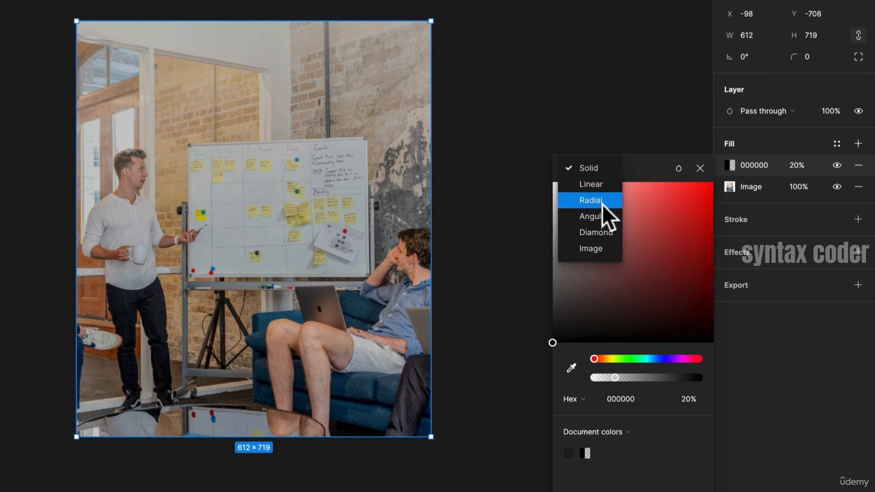
pyautogui.click(860, 141)
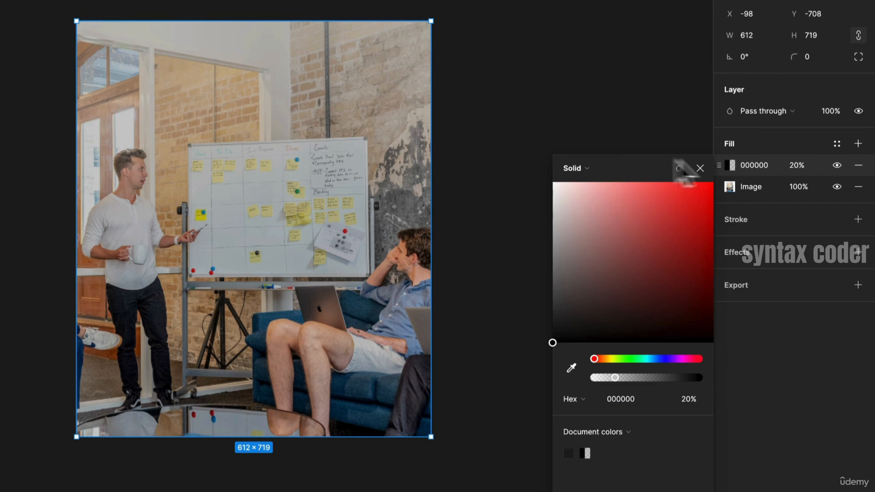
pyautogui.click(587, 169)
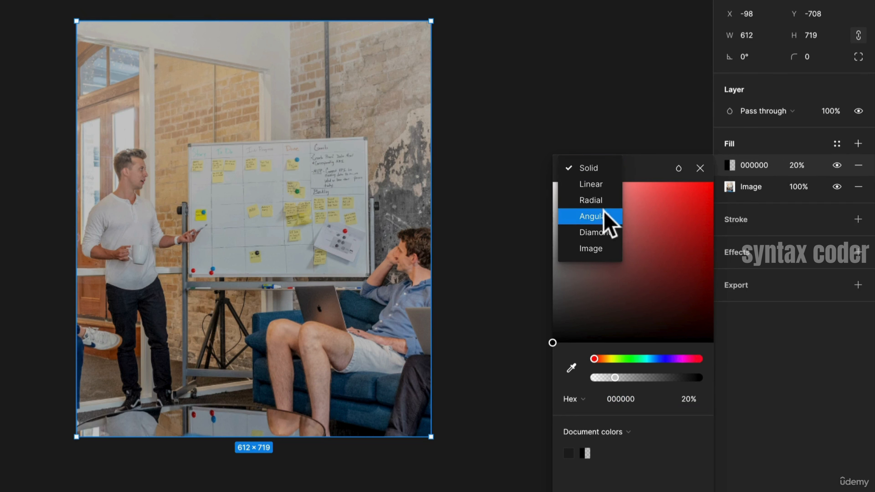
pyautogui.click(797, 166)
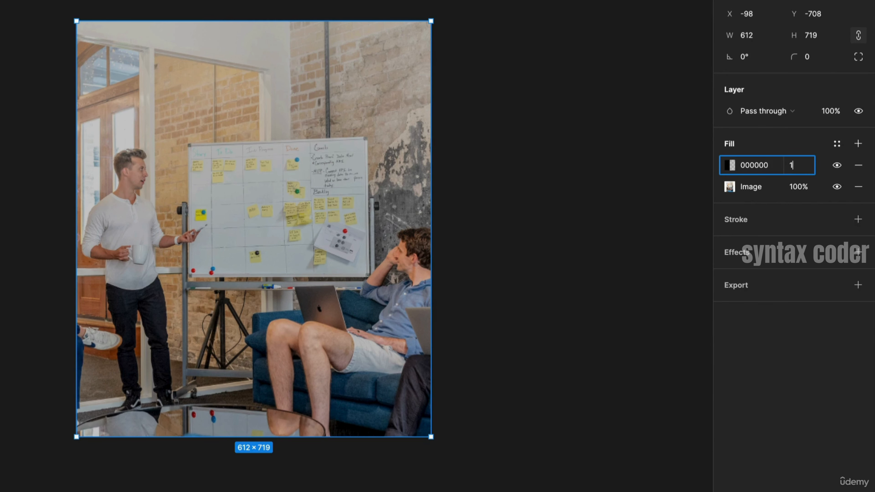
pyautogui.write('100')
pyautogui.press('Return')
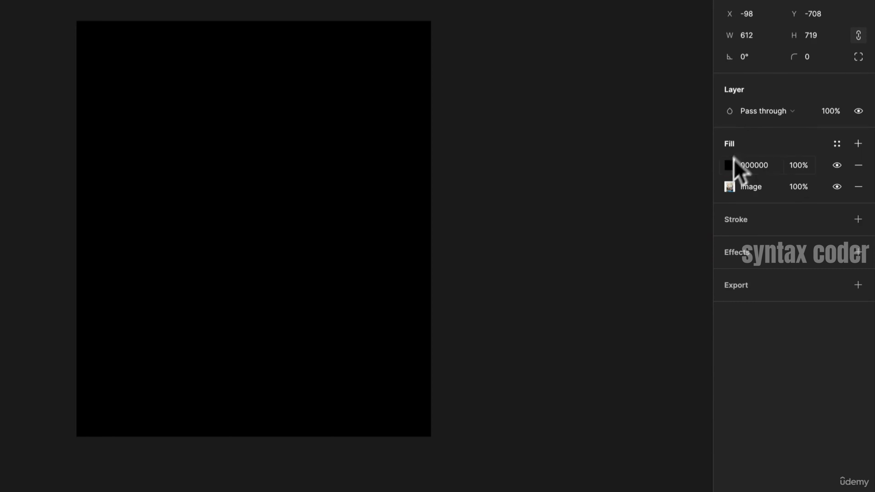
# Change the overlay fill's colour to 060606 and convert it from solid to a linear gradient
pyautogui.click(730, 166)
pyautogui.click(611, 239)
pyautogui.moveTo(589, 273); pyautogui.dragTo(539, 364)
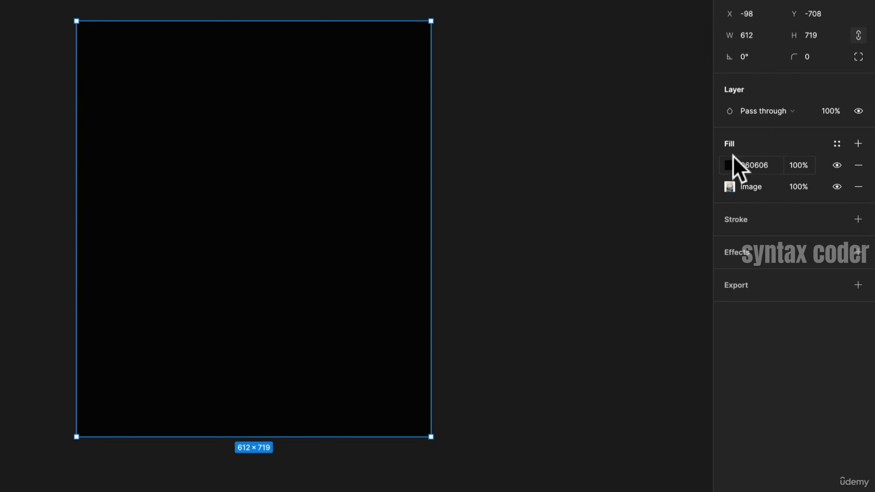
pyautogui.click(729, 166)
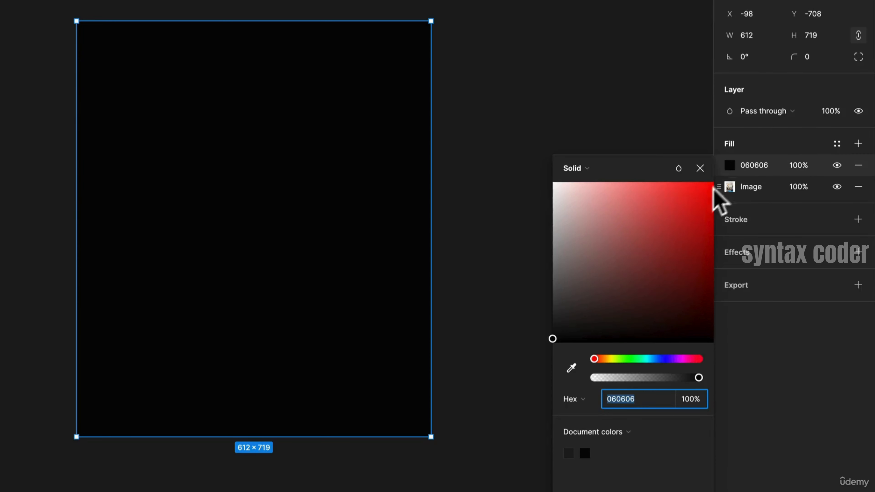
pyautogui.click(577, 169)
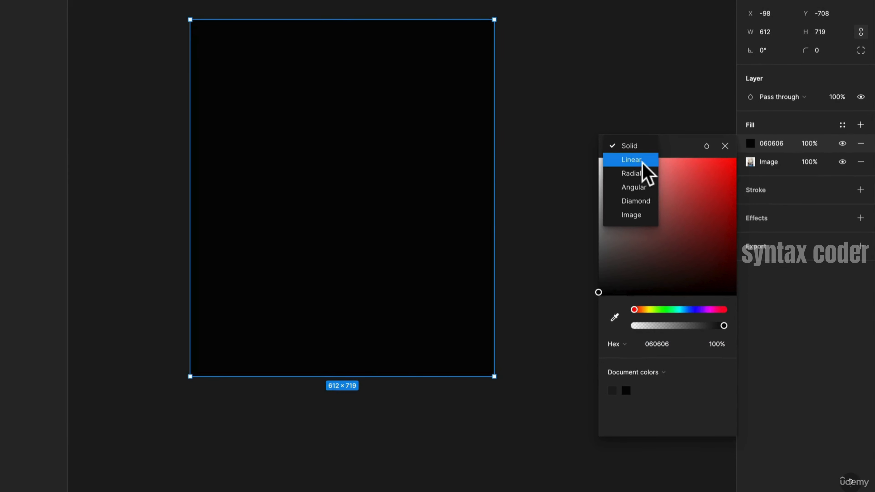
pyautogui.click(641, 164)
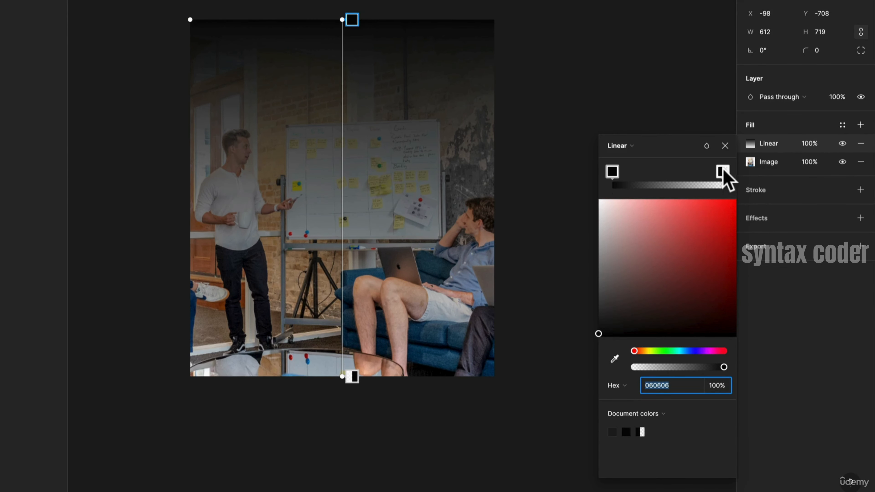
# Recolour both stops of the linear gradient to white (FFFFFF) and shift the transparent stop toward the opaque one
pyautogui.moveTo(604, 229); pyautogui.dragTo(552, 168)
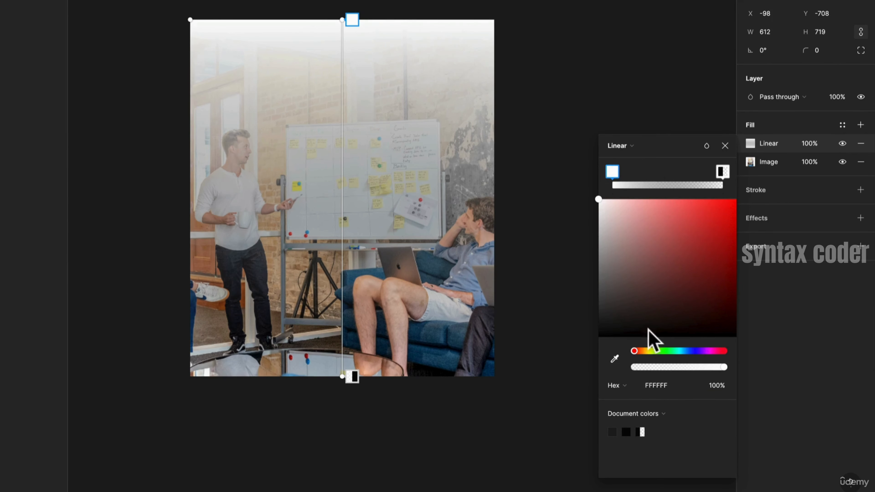
pyautogui.click(720, 173)
pyautogui.moveTo(636, 228); pyautogui.dragTo(553, 156)
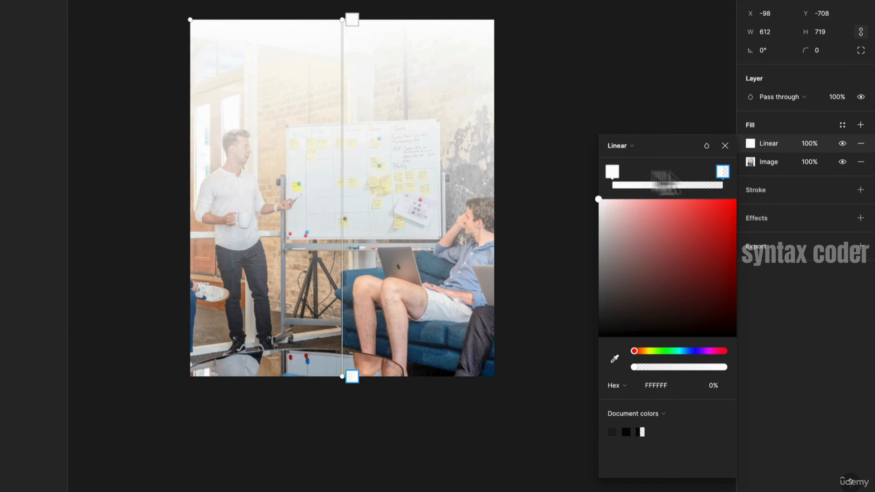
pyautogui.moveTo(723, 171); pyautogui.dragTo(630, 190)
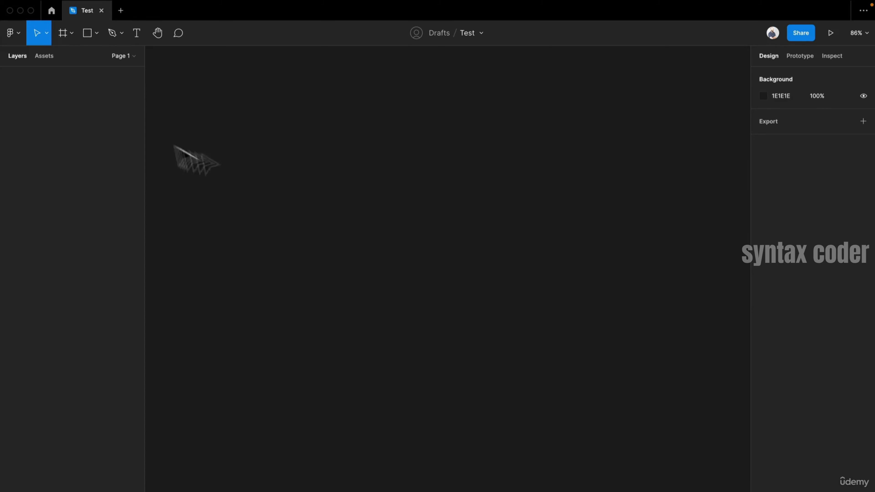
# Create a 390 × 844 frame from the iPhone 13 / 13 Pro preset on the empty canvas and deselect it
pyautogui.press('f')
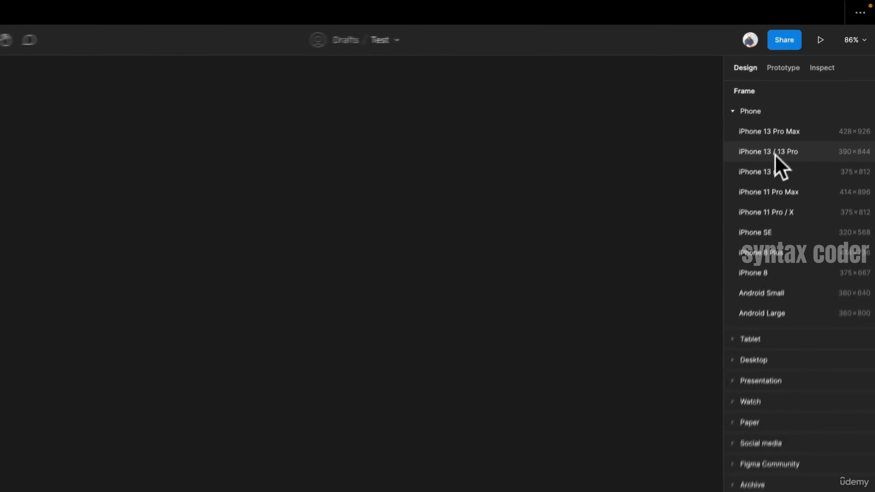
pyautogui.click(777, 178)
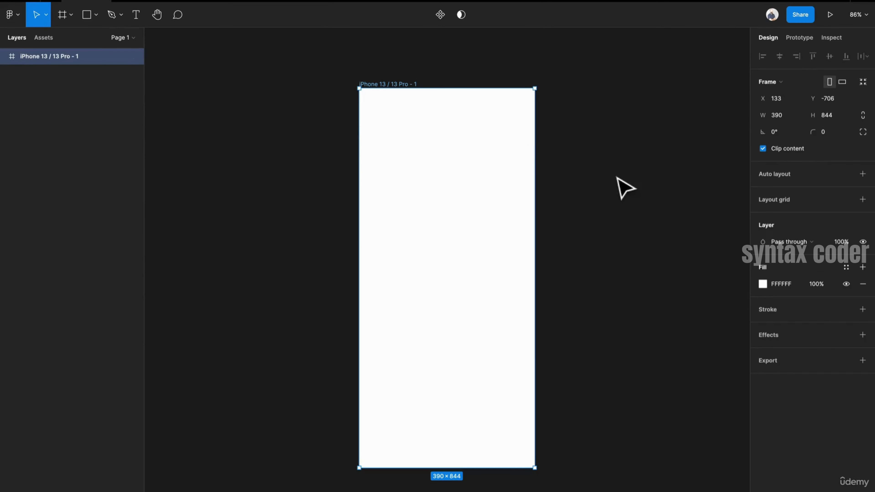
pyautogui.click(623, 187)
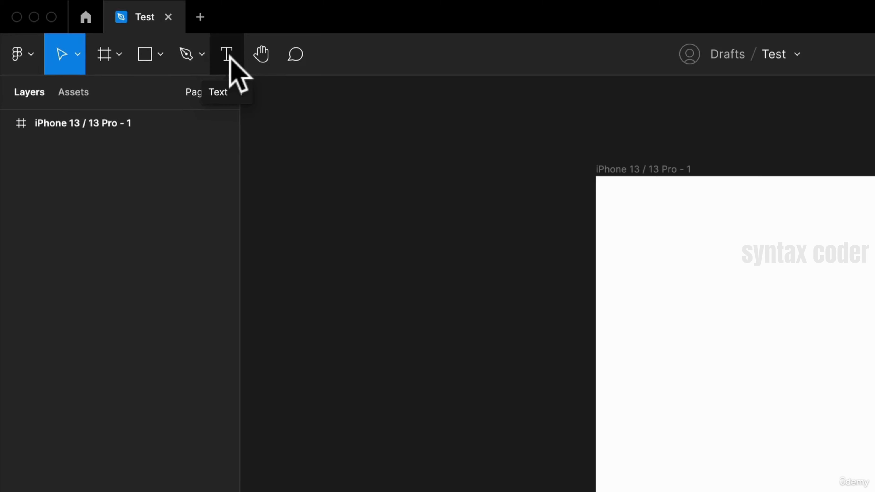
# Add a greeting line of text near the top of the iPhone frame and set its font weight to Semi Bold
pyautogui.click(230, 58)
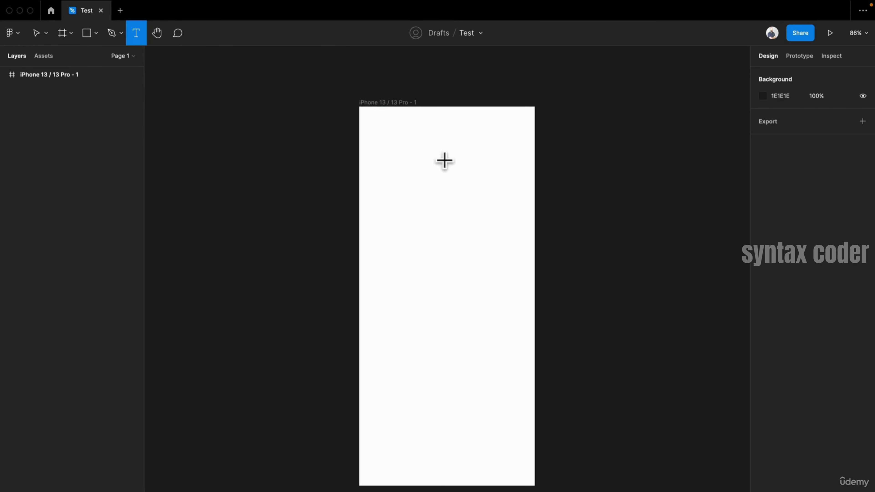
pyautogui.scroll(5, 450, 193)
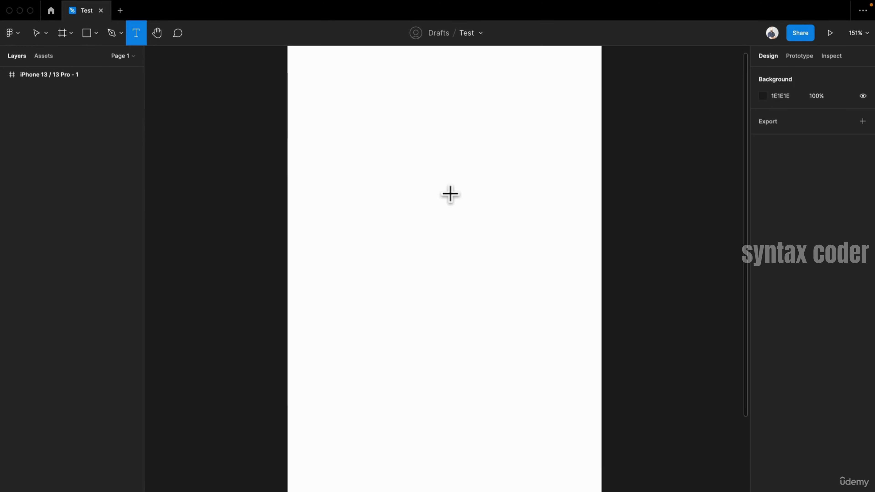
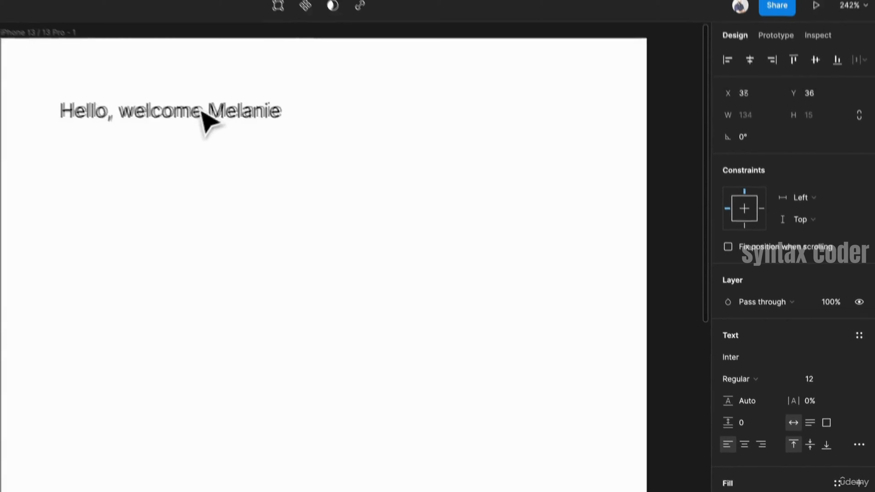
pyautogui.click(204, 114)
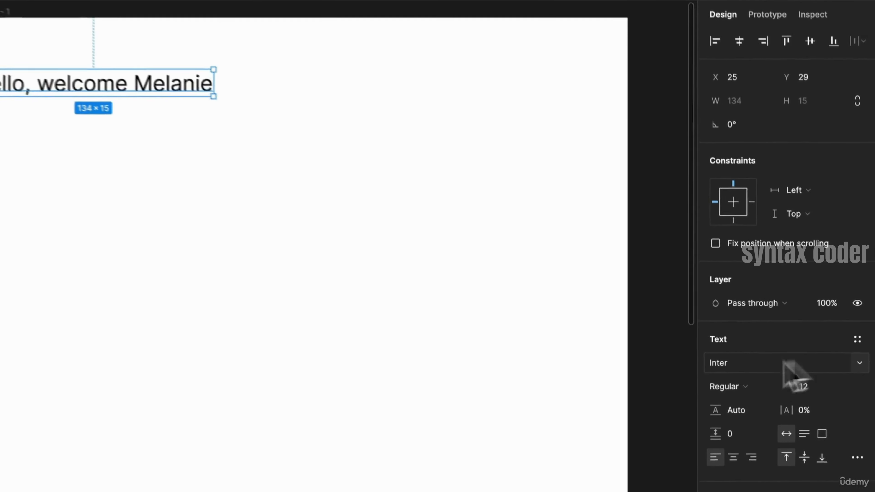
pyautogui.click(739, 387)
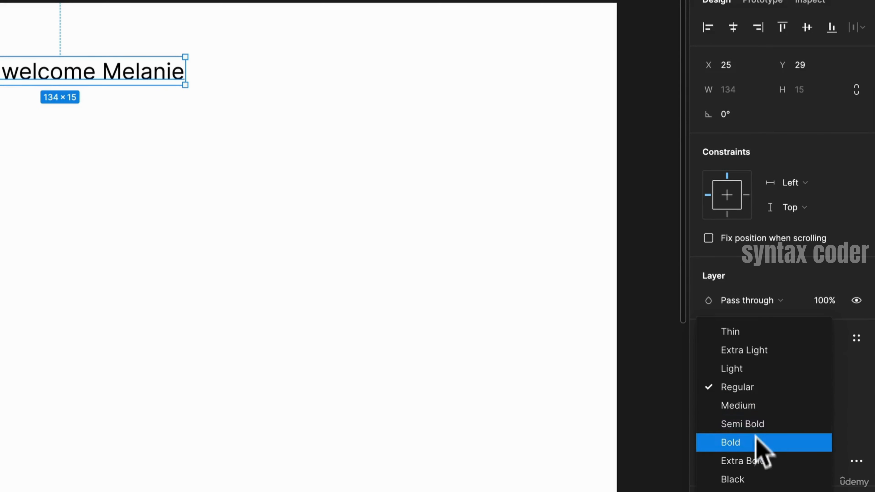
pyautogui.click(750, 442)
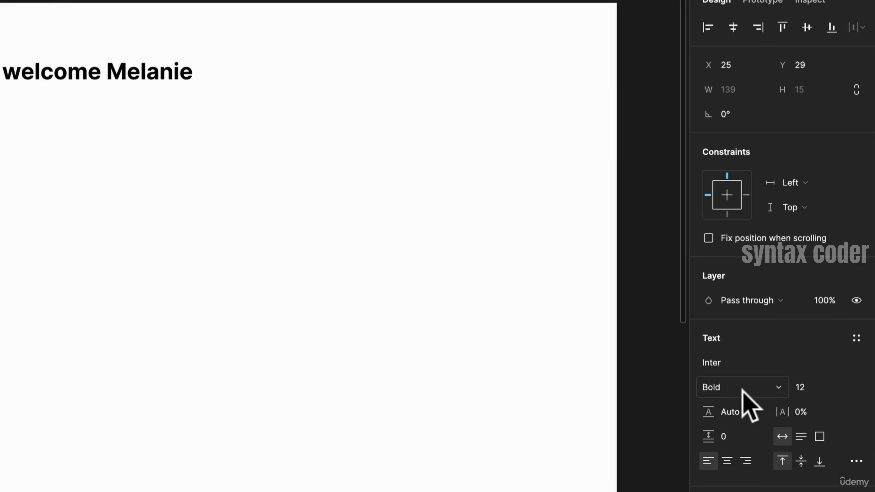
pyautogui.click(748, 386)
pyautogui.click(751, 368)
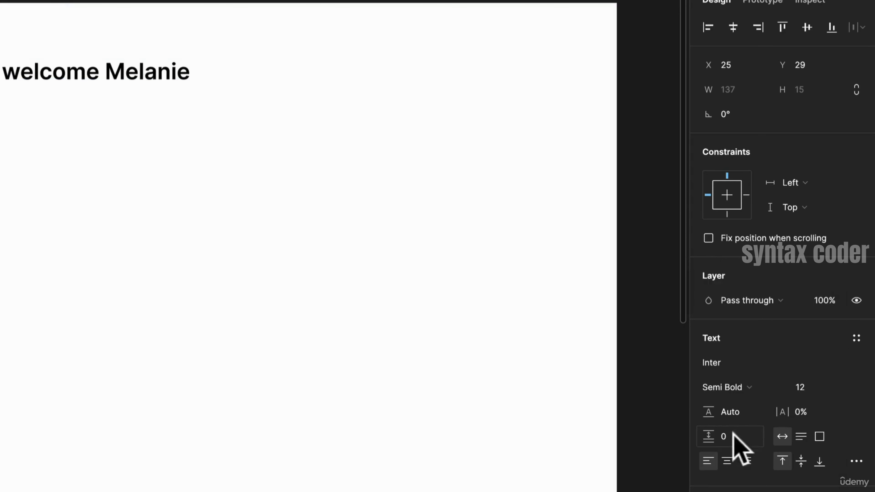
# Try font size 48 on the greeting text and settle on 24
pyautogui.click(839, 388)
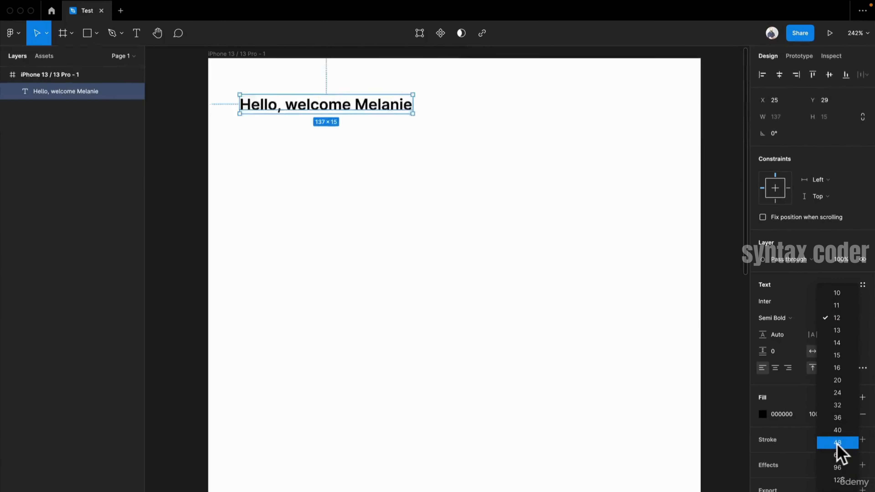
pyautogui.click(842, 458)
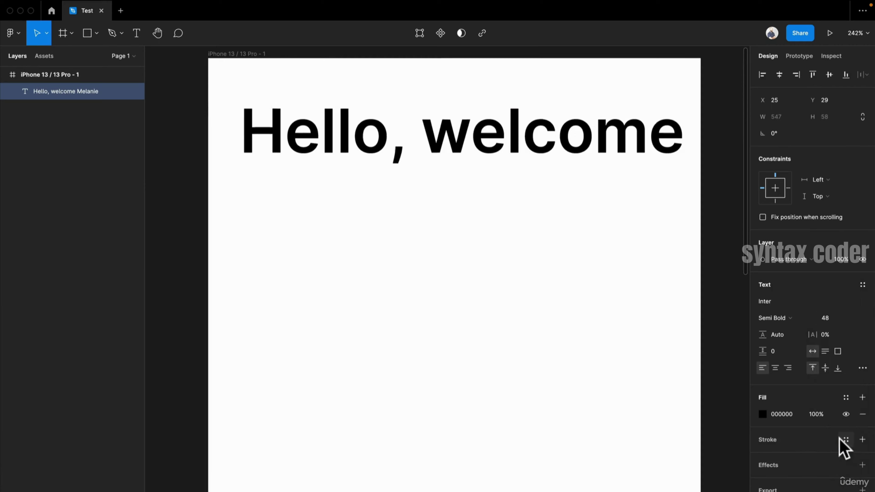
pyautogui.click(849, 318)
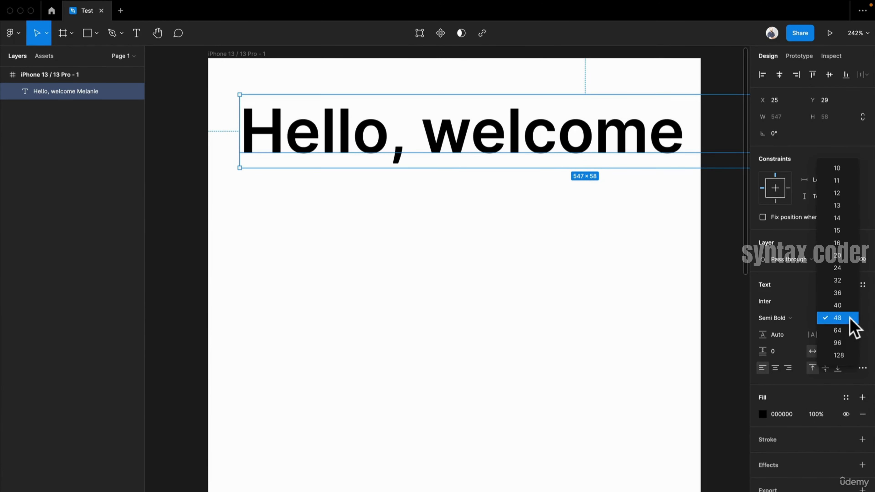
pyautogui.click(843, 269)
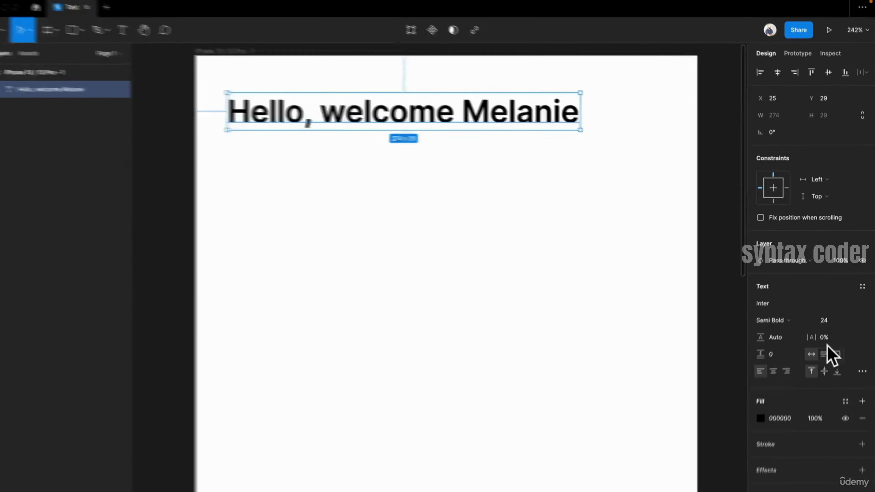
# Try a letter spacing of 4% on the greeting text and undo it
pyautogui.click(824, 335)
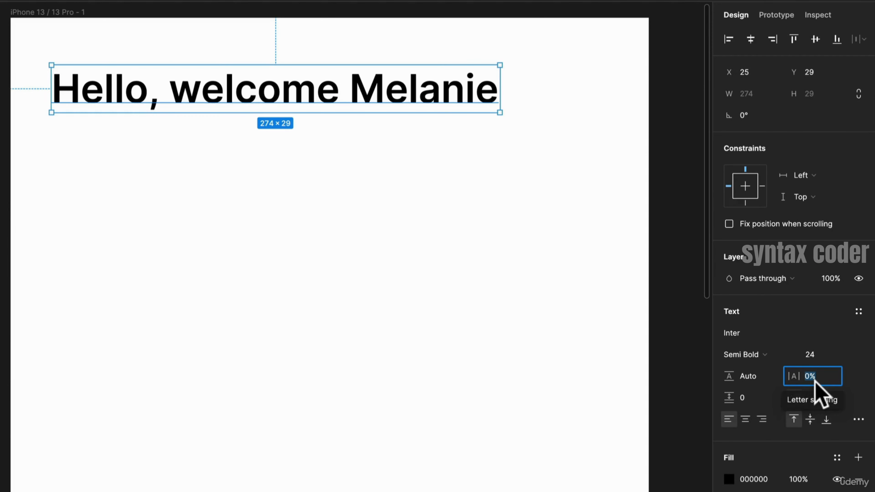
pyautogui.write('4')
pyautogui.press('Return')
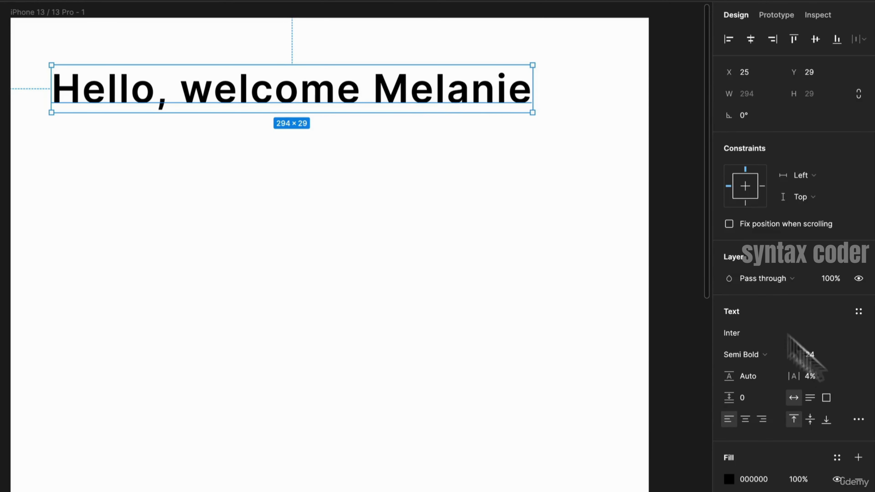
pyautogui.hotkey('ctrl', 'z')
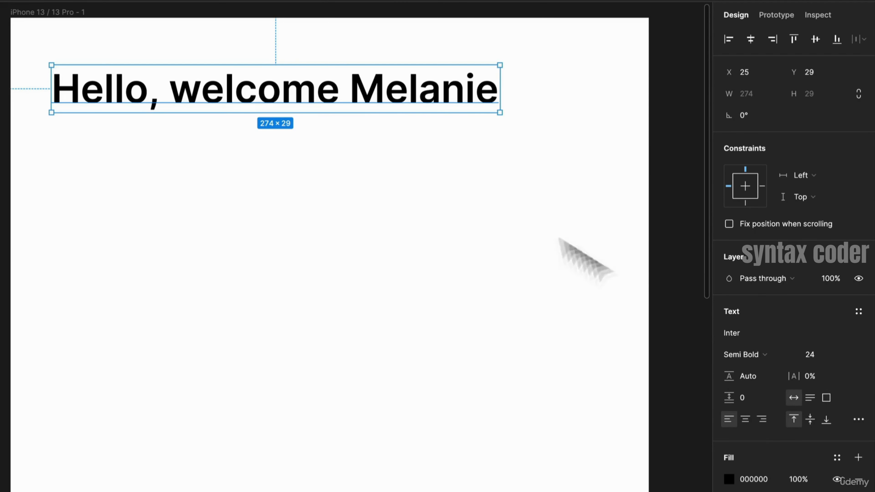
# Set the greeting's line height to 115% and duplicate the text directly below it at Y 76
pyautogui.click(753, 379)
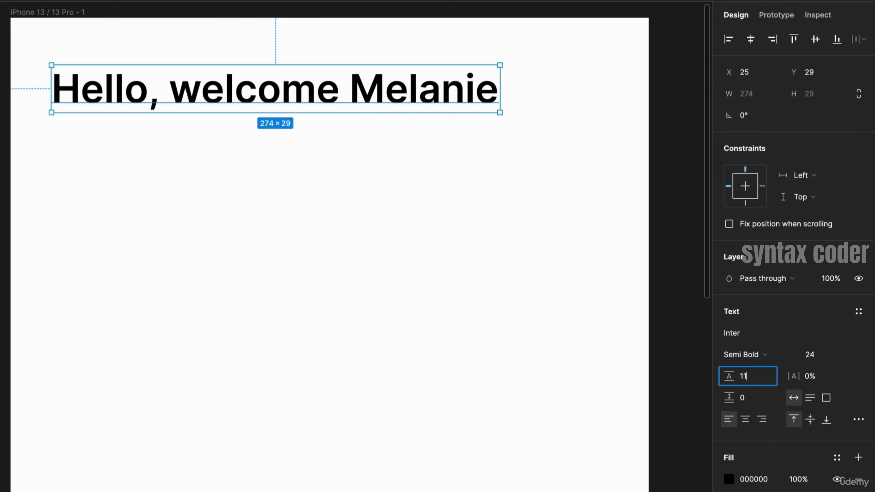
pyautogui.press('Return')
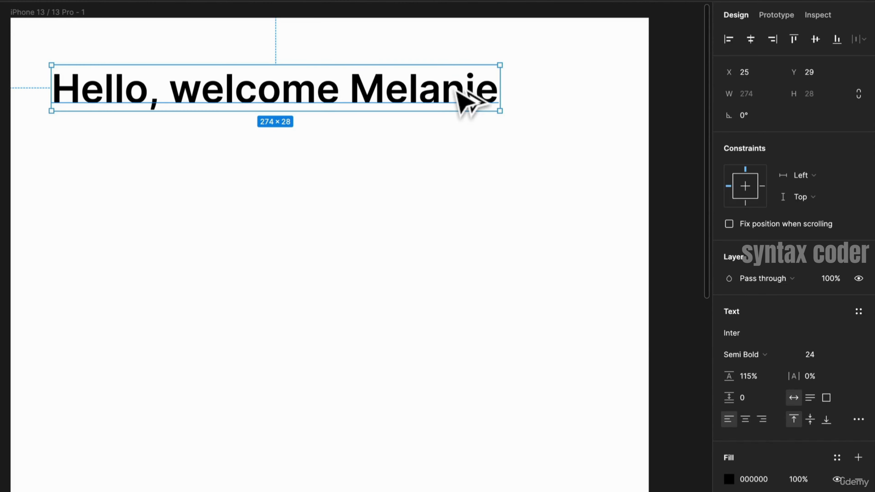
pyautogui.moveTo(469, 102); pyautogui.dragTo(478, 182)
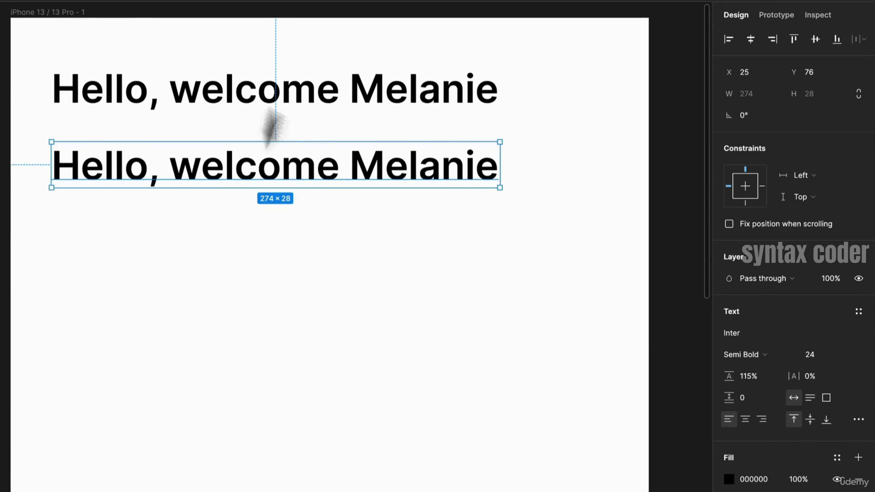
pyautogui.click(521, 162)
pyautogui.click(475, 180)
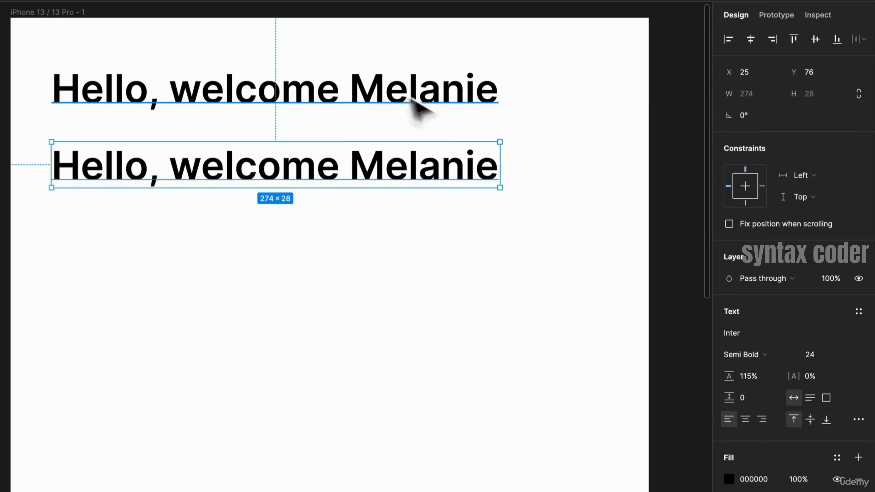
# Replace the duplicated greeting's content with placeholder text generated by the Lorem ipsum plugin
pyautogui.doubleClick(357, 178)
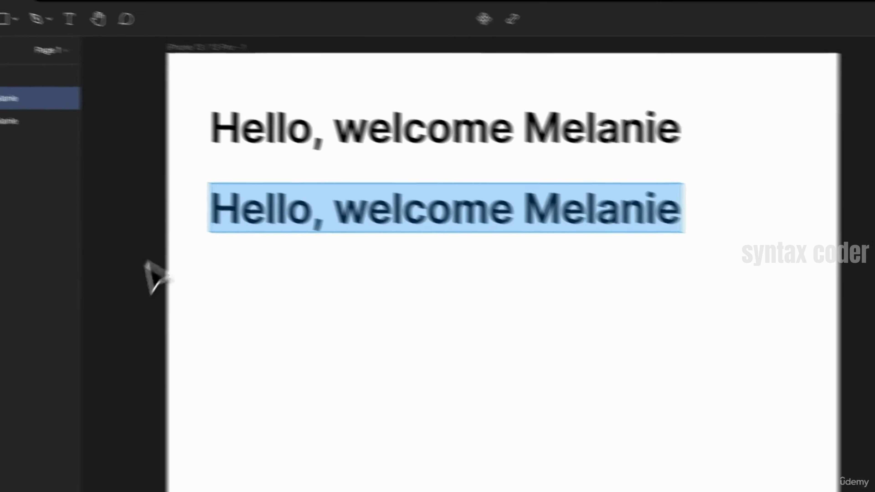
pyautogui.press('Escape')
pyautogui.rightClick(237, 204)
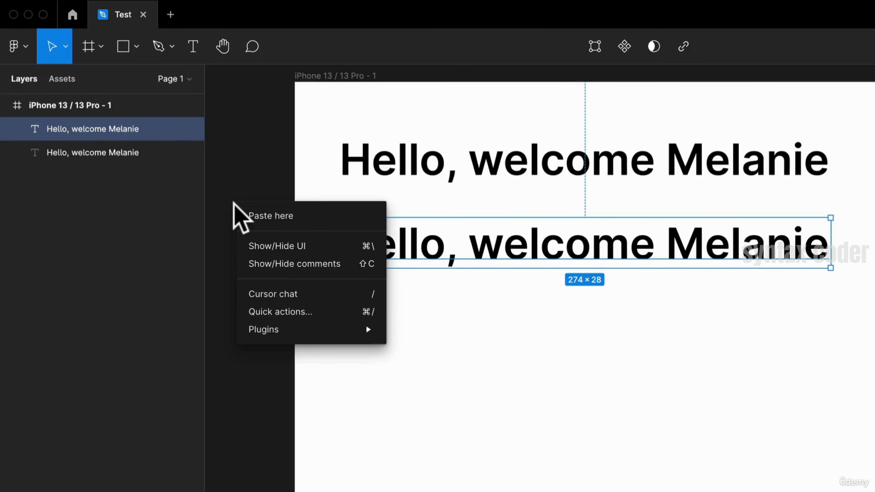
pyautogui.moveTo(299, 336)
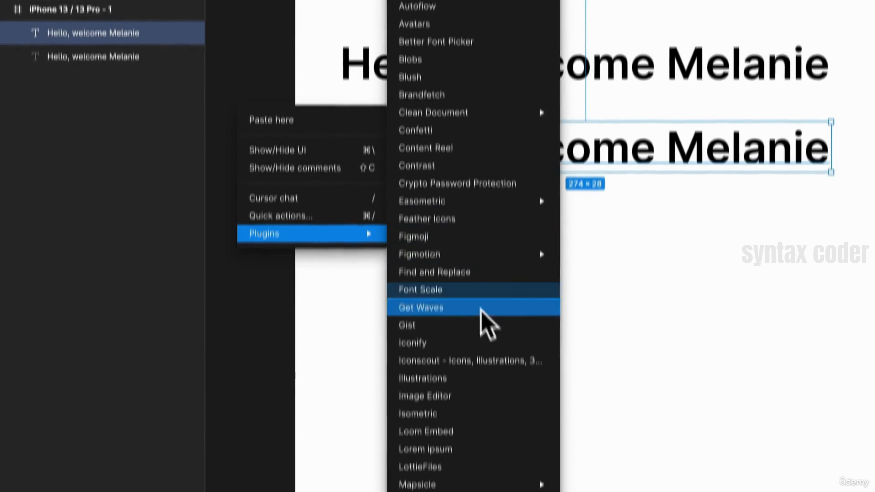
pyautogui.click(478, 369)
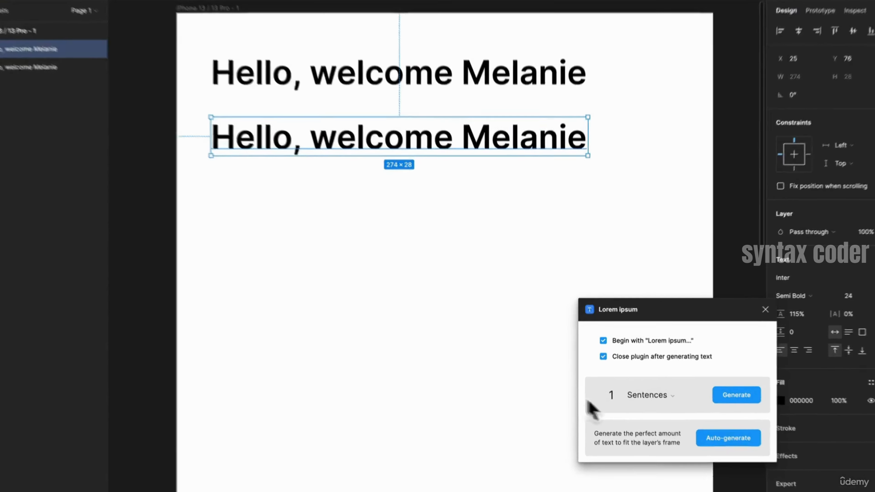
pyautogui.click(771, 407)
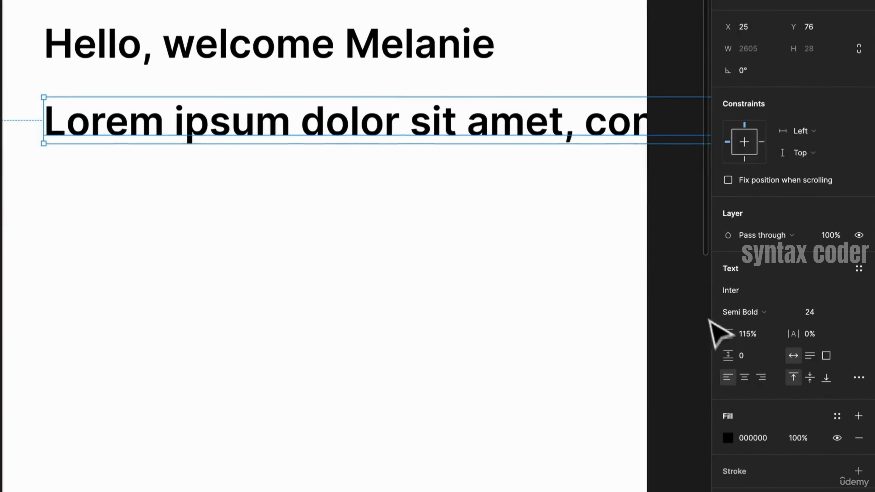
# Set the font size of the lorem ipsum text to 14
pyautogui.click(873, 303)
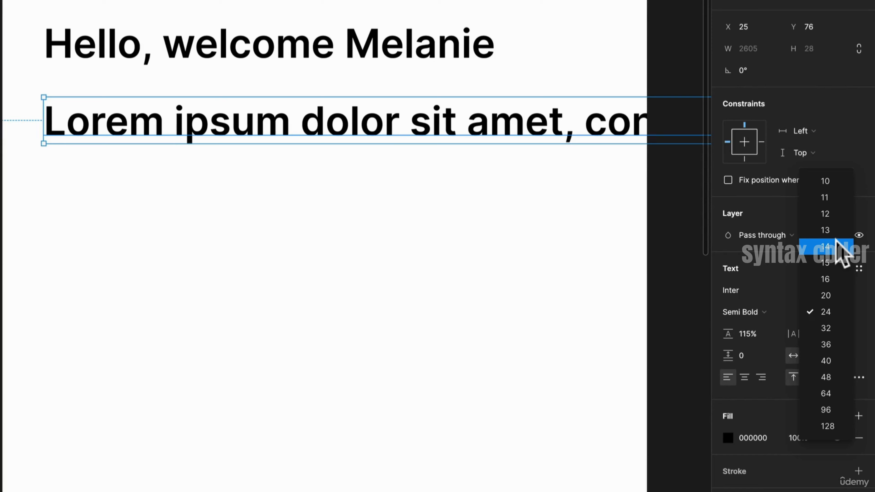
pyautogui.click(837, 247)
pyautogui.scroll(-3, 488, 173)
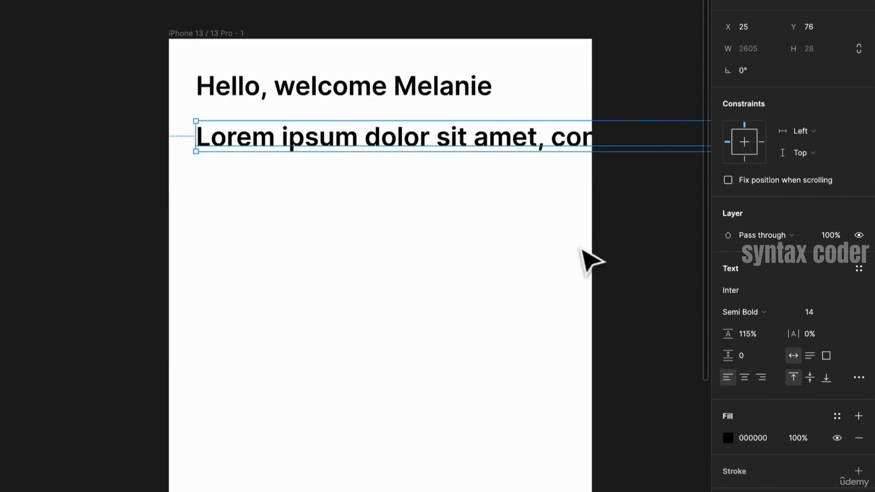
pyautogui.hscroll(5, 528, 239)
pyautogui.click(480, 235)
pyautogui.click(368, 136)
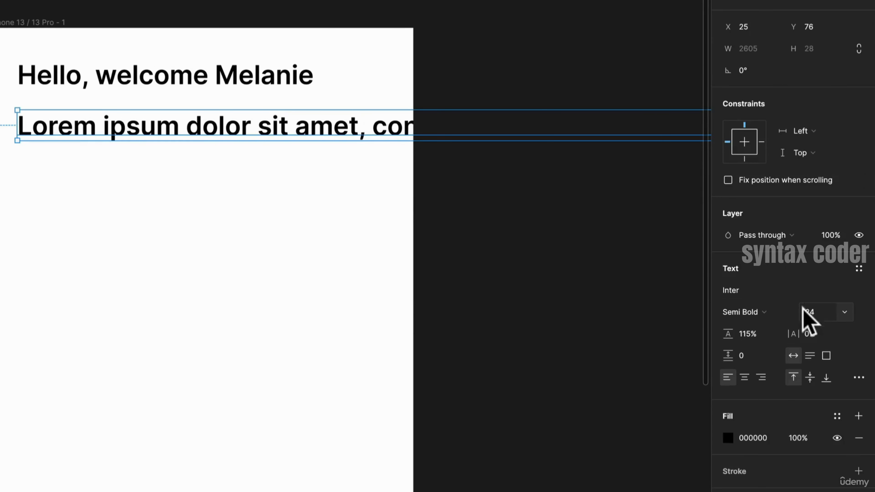
pyautogui.click(842, 311)
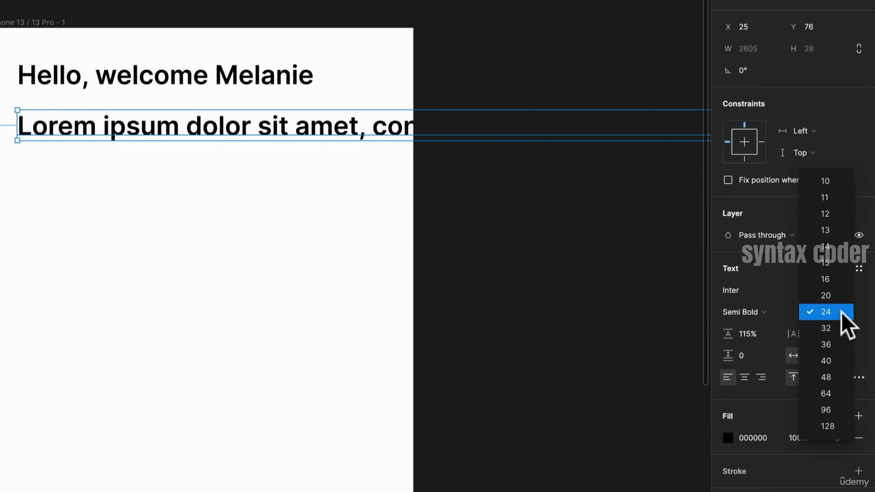
pyautogui.click(839, 249)
# Narrow the lorem ipsum text box to 320 wide so the paragraph wraps inside the iPhone frame
pyautogui.scroll(-3, 488, 208)
pyautogui.moveTo(593, 193); pyautogui.dragTo(268, 201)
pyautogui.scroll(-7, 351, 187)
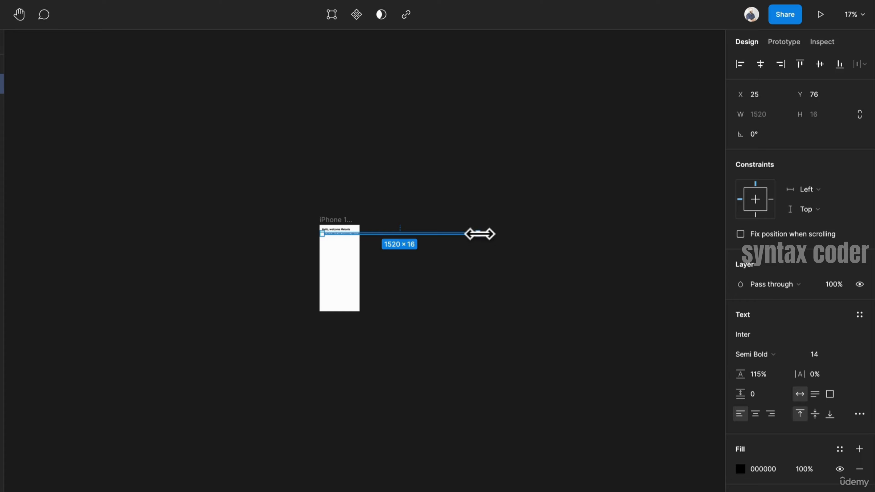
pyautogui.moveTo(480, 234); pyautogui.dragTo(363, 248)
pyautogui.scroll(10, 339, 241)
pyautogui.scroll(-5, 347, 249)
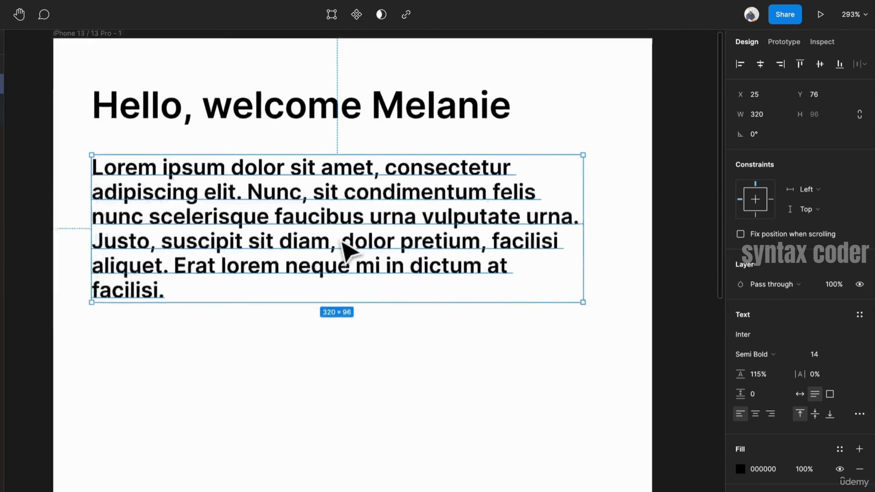
# Set the lorem ipsum paragraph's line height to 150% and its font weight to Regular
pyautogui.click(759, 376)
pyautogui.write('1')
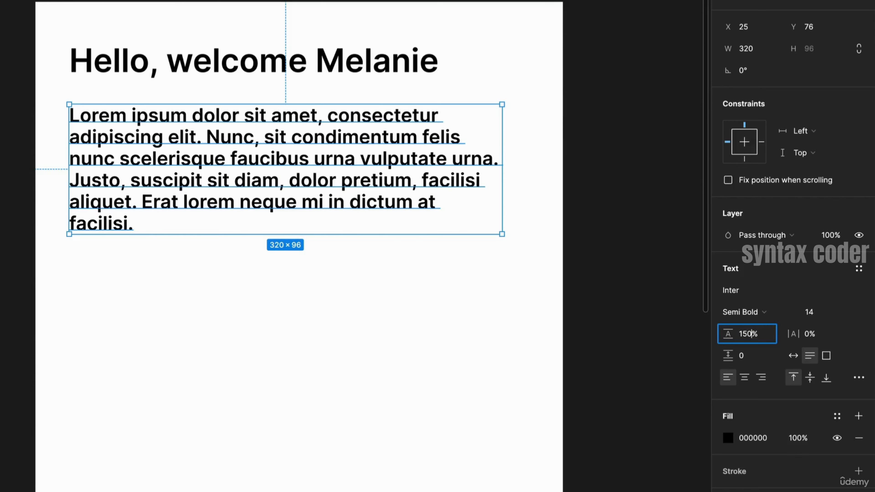
pyautogui.press('Return')
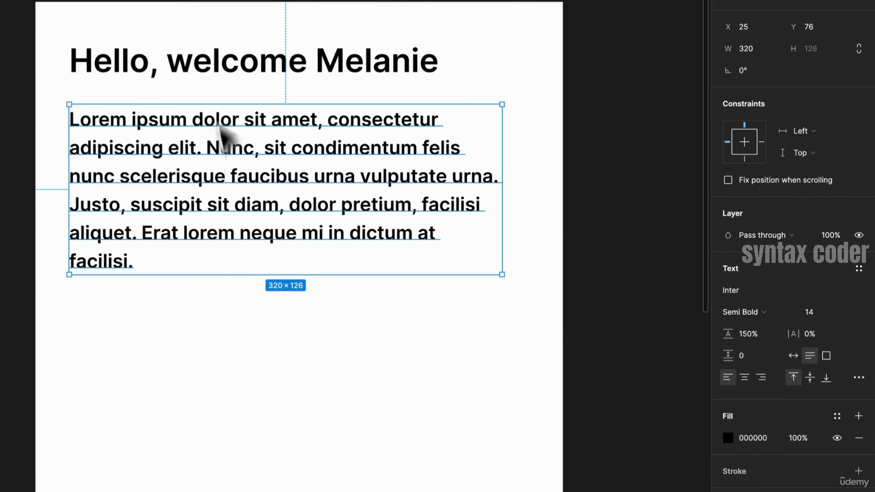
pyautogui.click(740, 310)
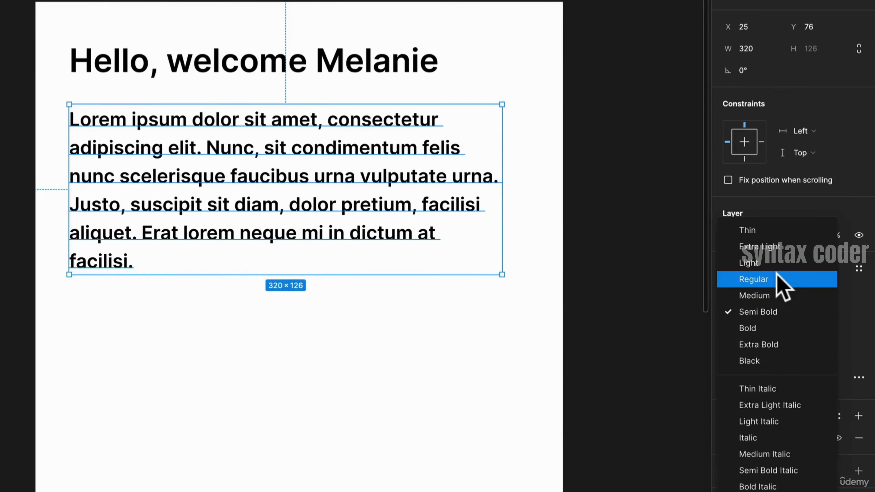
pyautogui.click(725, 279)
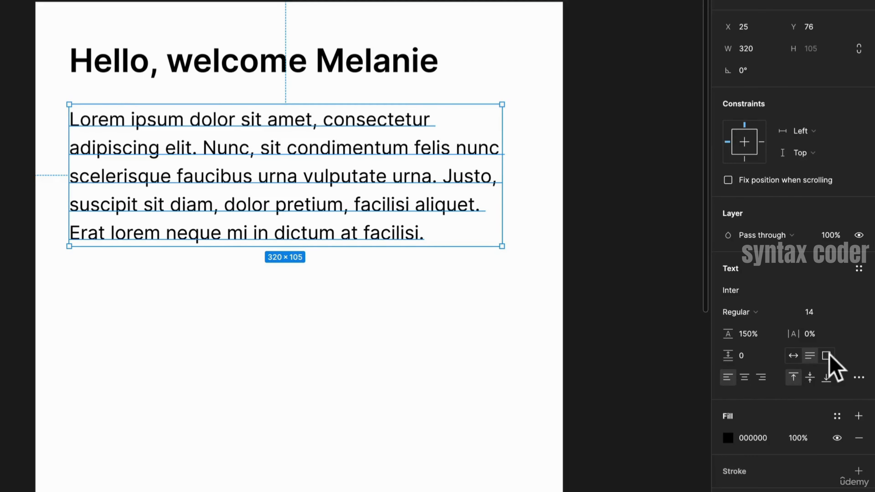
# Try centre alignment on the lorem ipsum paragraph and return it to left alignment
pyautogui.click(744, 377)
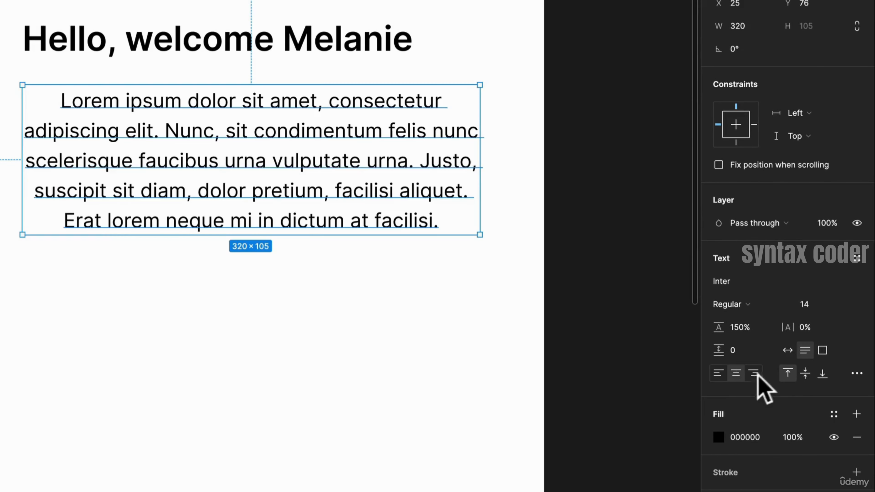
pyautogui.click(719, 375)
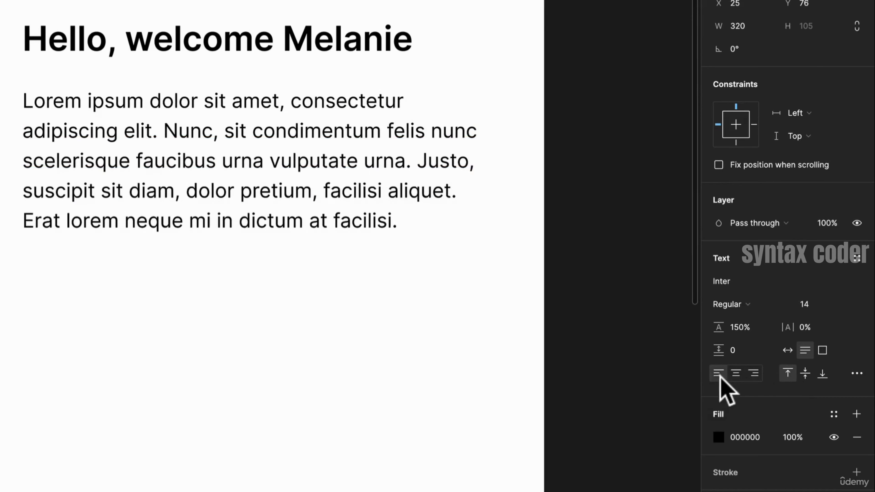
# Enlarge the lorem ipsum text box to 320 × 304, compare its top, bottom and middle vertical alignments, and keep middle
pyautogui.click(804, 376)
pyautogui.click(458, 250)
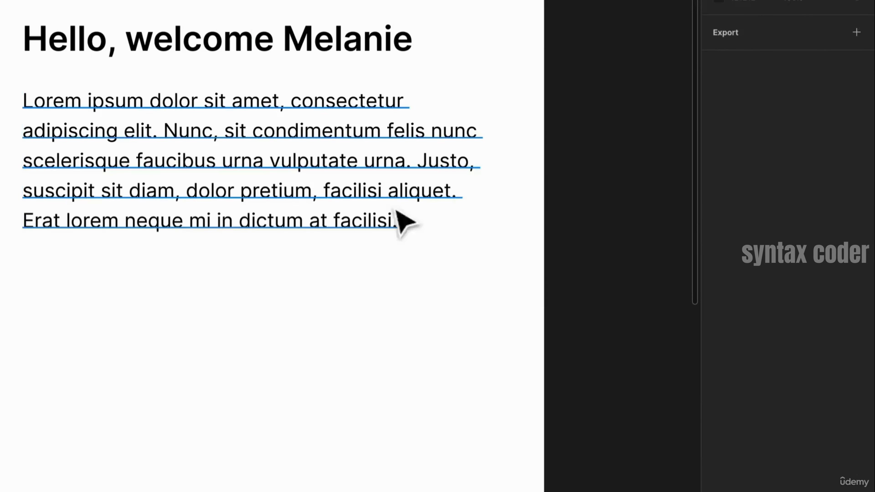
pyautogui.click(395, 215)
pyautogui.moveTo(388, 236); pyautogui.dragTo(380, 491)
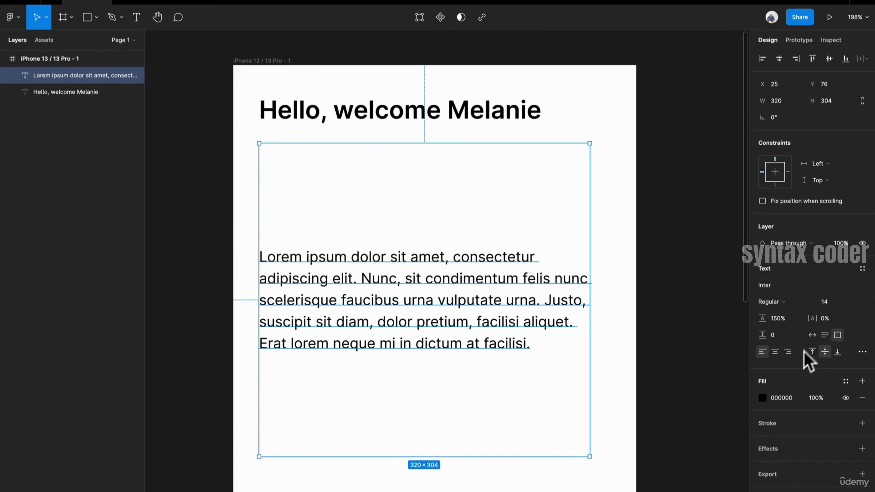
pyautogui.click(812, 351)
pyautogui.click(838, 351)
pyautogui.click(825, 351)
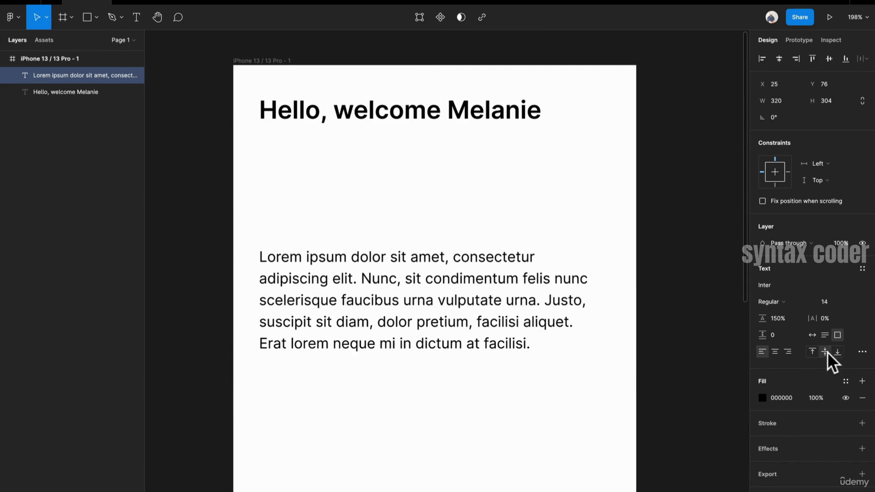
# Try the truncate text and auto width resizing options on the lorem ipsum paragraph, and justify its text
pyautogui.click(862, 352)
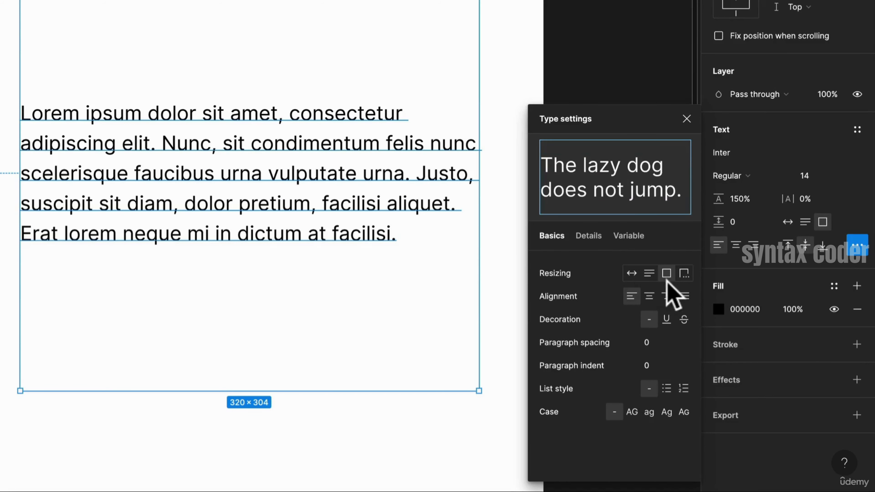
pyautogui.click(683, 274)
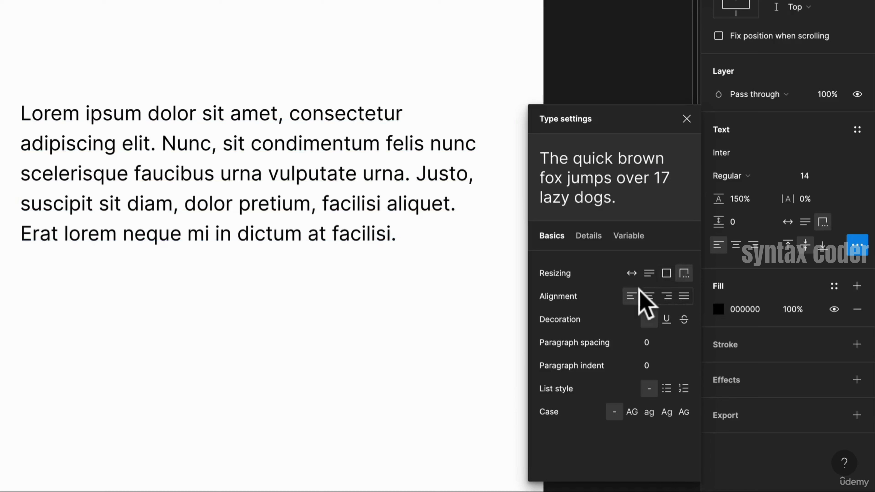
pyautogui.click(633, 273)
pyautogui.hotkey('ctrl', 'z')
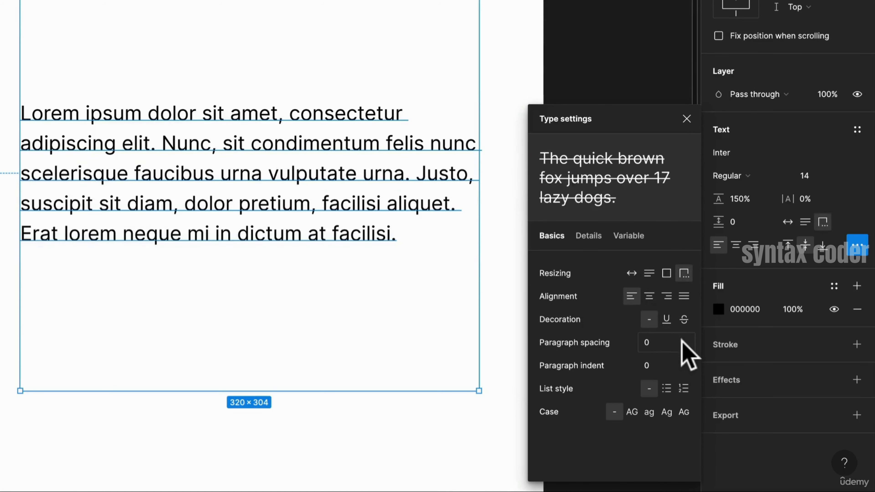
pyautogui.click(684, 296)
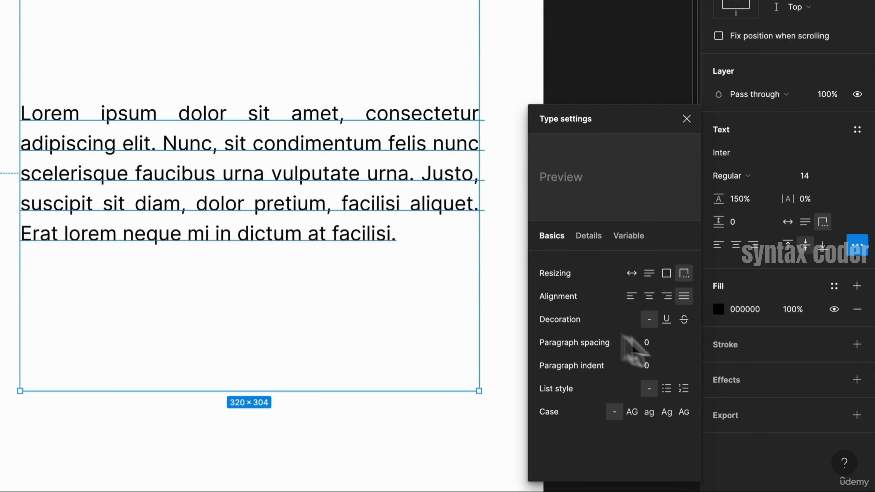
# Try strikethrough and underline decoration on the lorem ipsum paragraph, and return the decoration to none
pyautogui.click(681, 320)
pyautogui.click(666, 320)
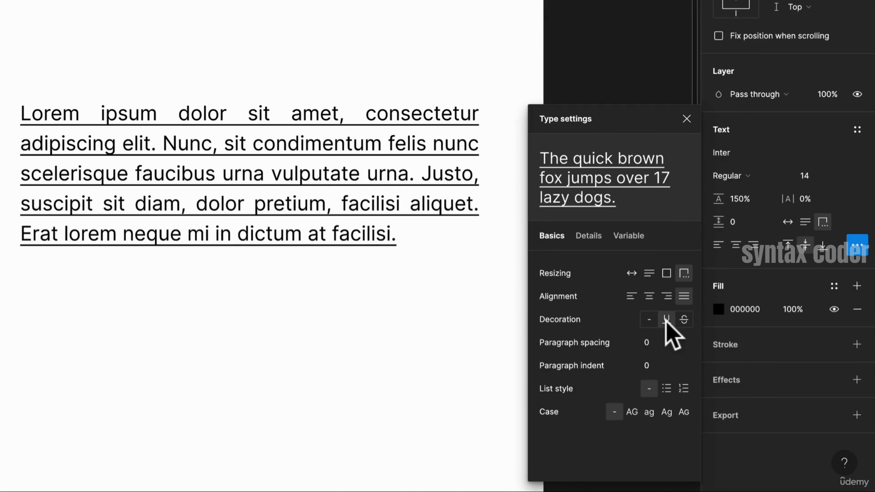
pyautogui.click(683, 321)
pyautogui.click(649, 320)
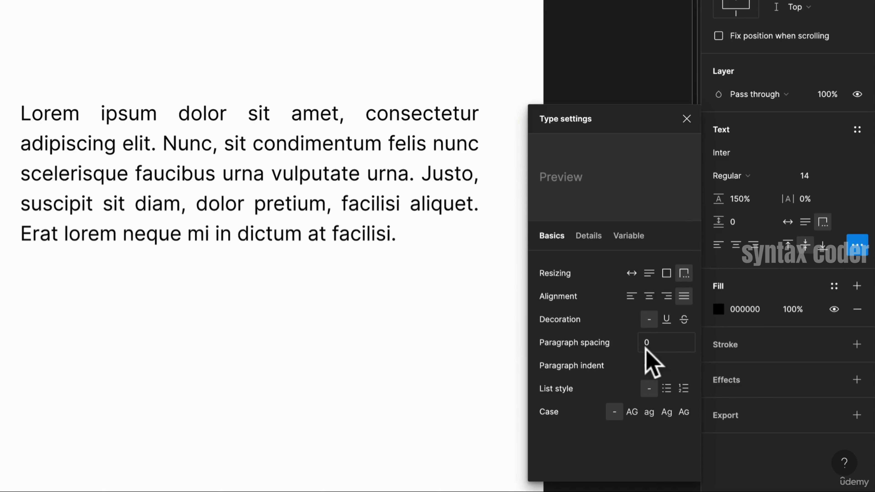
# Try a numbered list style, uppercase and title case on the lorem ipsum paragraph, restoring its plain formatting each time
pyautogui.click(679, 388)
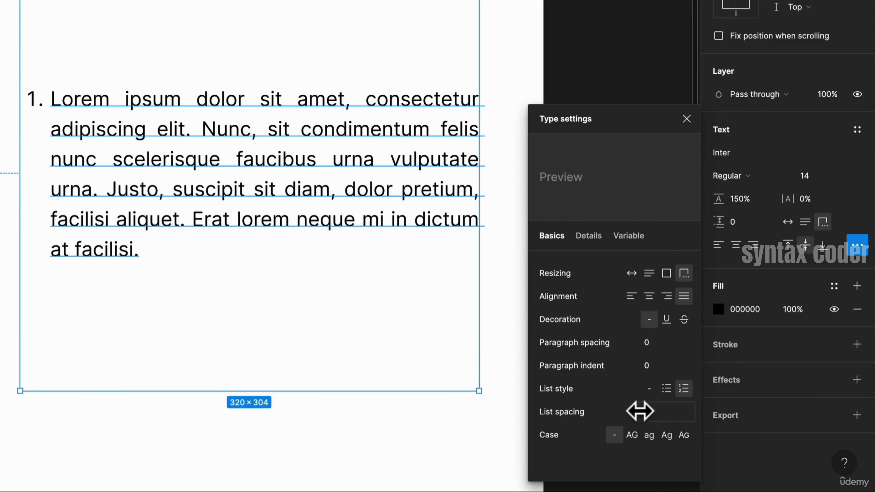
pyautogui.press('super+z')
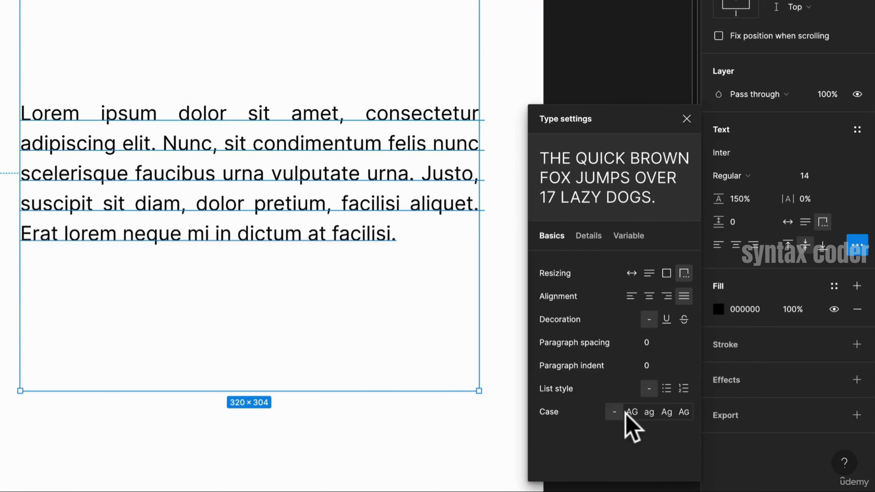
pyautogui.click(632, 414)
pyautogui.click(666, 412)
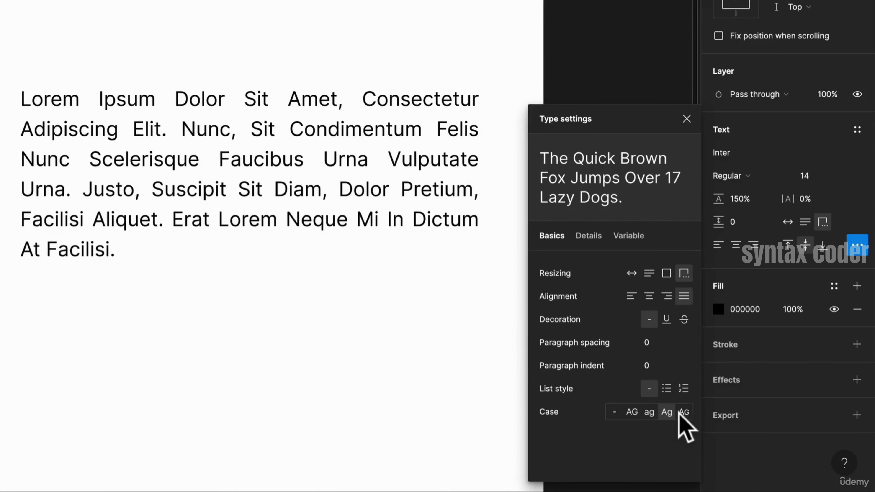
pyautogui.click(613, 415)
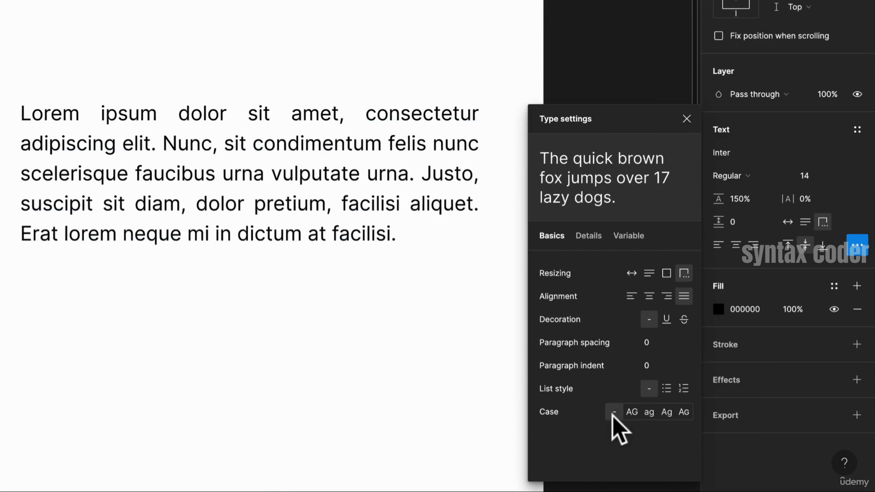
# Set the lorem ipsum text box to auto height and move it up beneath the heading to Y 76
pyautogui.click(803, 223)
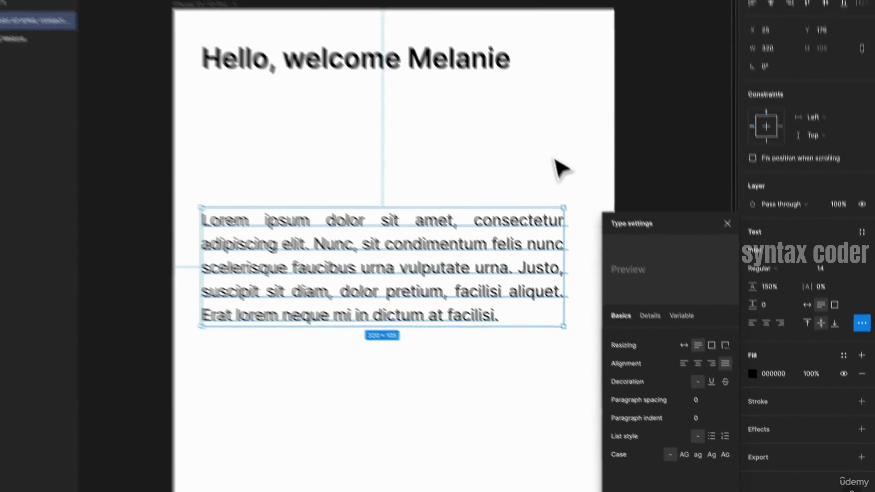
pyautogui.click(466, 35)
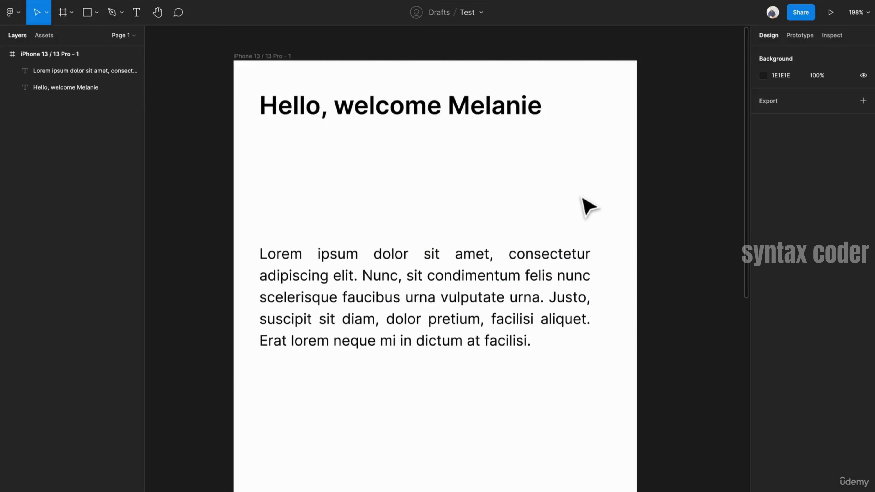
pyautogui.click(482, 300)
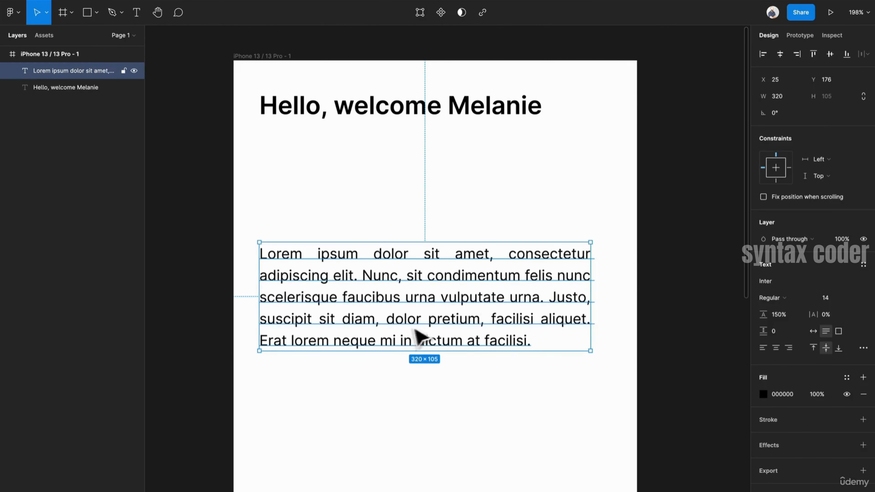
pyautogui.moveTo(447, 344); pyautogui.dragTo(443, 241)
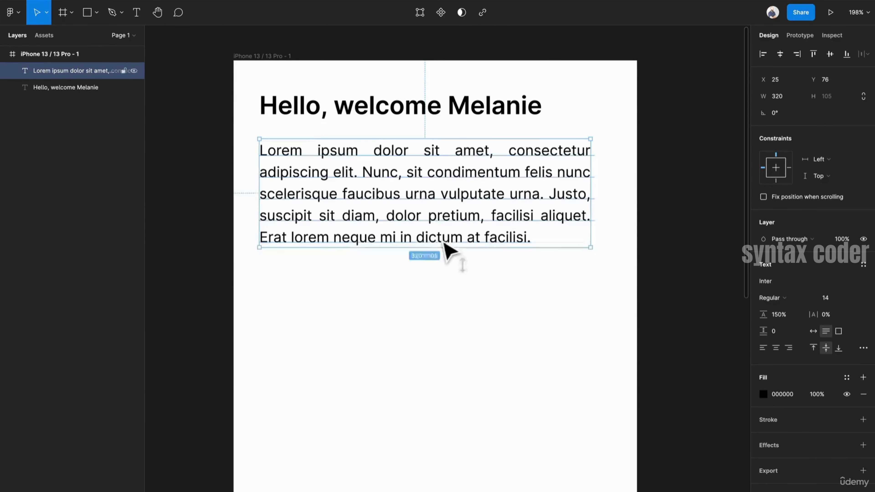
# Move the heading and paragraph down together, and widen the gap between them by placing the paragraph at Y 103
pyautogui.keyDown('shift'); pyautogui.click(467, 115); pyautogui.keyUp('shift')
pyautogui.moveTo(468, 117); pyautogui.dragTo(470, 149)
pyautogui.click(479, 215)
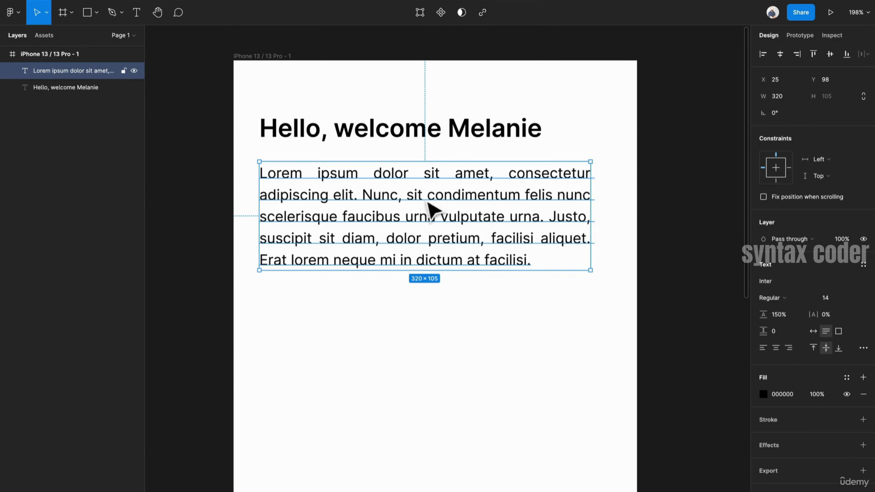
pyautogui.moveTo(348, 207)
pyautogui.mouseDown()
pyautogui.moveTo(342, 235)
pyautogui.moveTo(346, 212)
pyautogui.mouseUp()
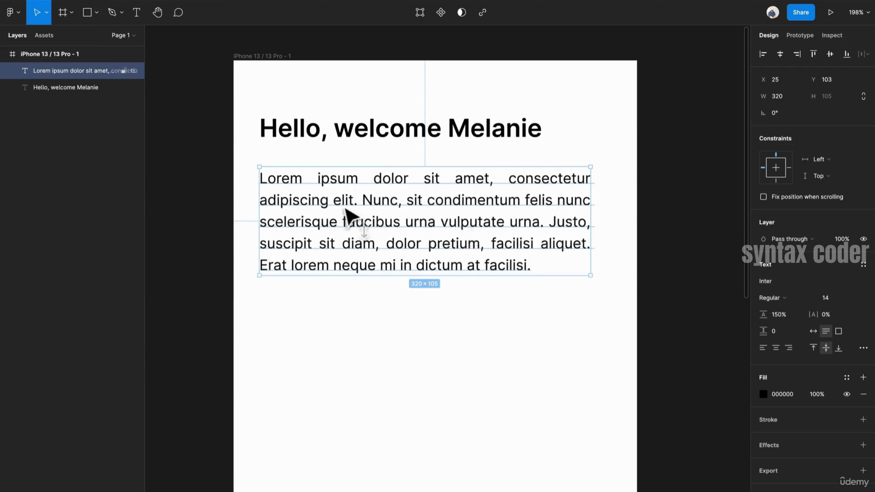
pyautogui.click(463, 132)
# Duplicate the lorem ipsum paragraph below the original at Y 278 and replace the copy's text with a bulleted "List Item"
pyautogui.click(524, 260)
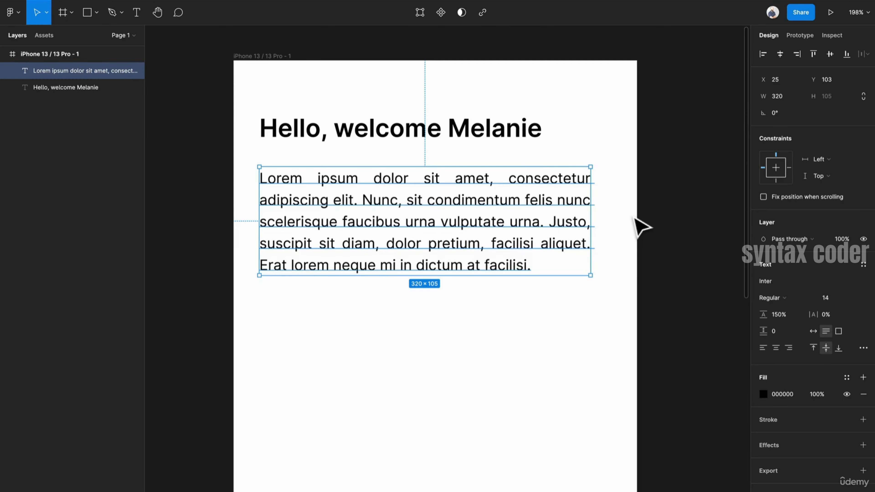
pyautogui.moveTo(470, 225); pyautogui.dragTo(422, 392)
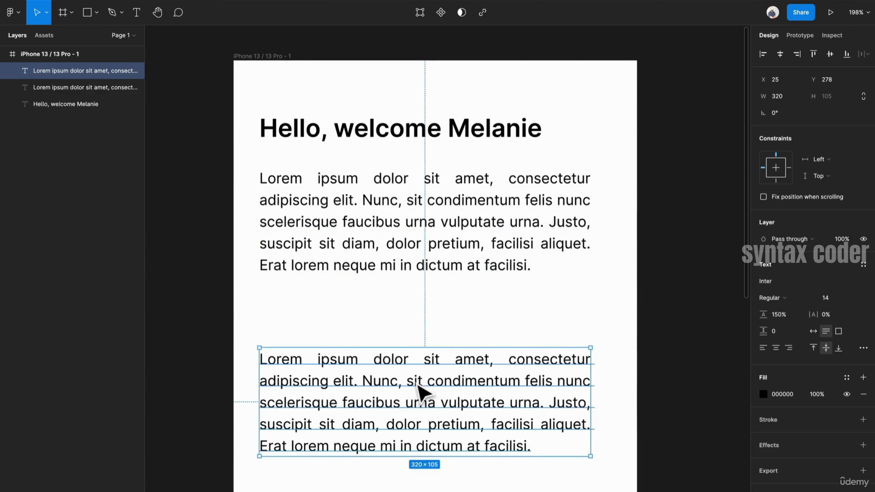
pyautogui.doubleClick(416, 382)
pyautogui.write('List Item')
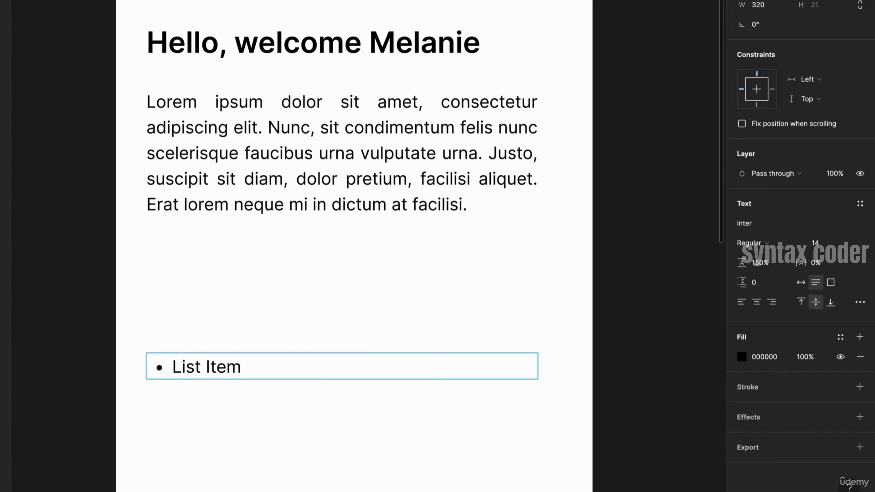
# Extend the bulleted list to eight "List Item" entries and finish editing the text
pyautogui.click(241, 366)
pyautogui.press('Return')
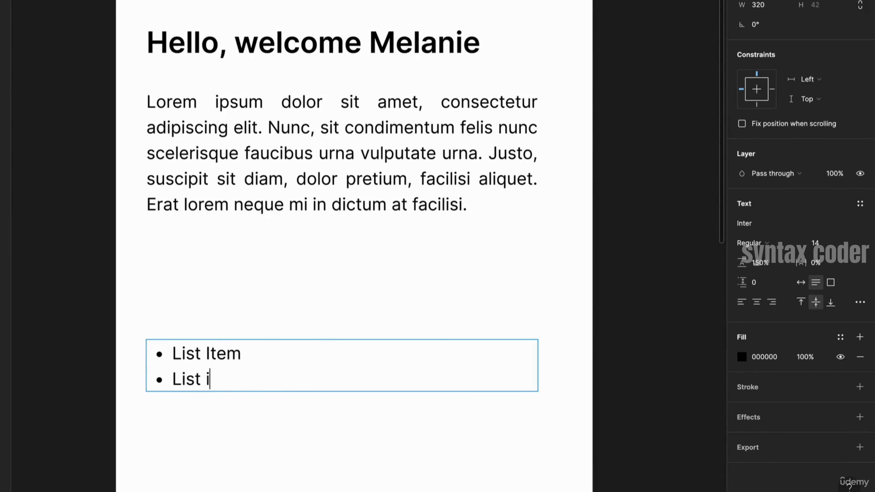
pyautogui.write('List Item')
pyautogui.hotkey('shift', 'Home')
pyautogui.hotkey('ctrl', 'c')
pyautogui.press('Right')
pyautogui.press('Return')
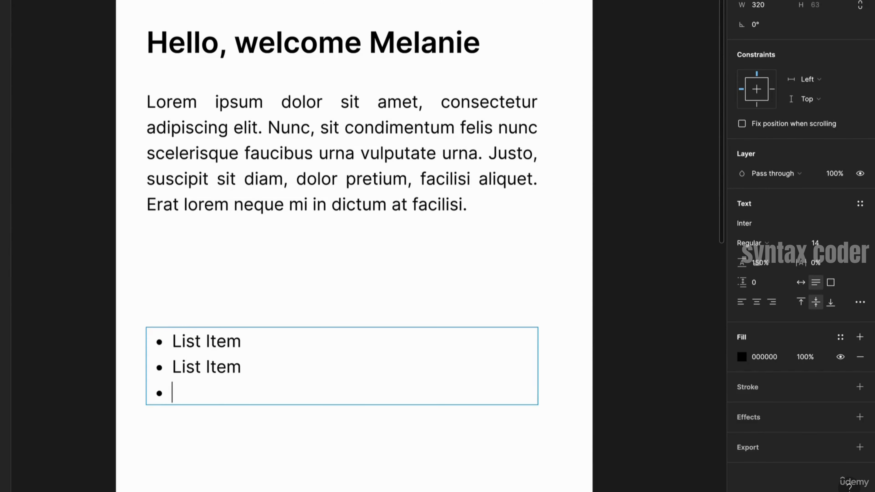
pyautogui.hotkey('ctrl', 'v')
pyautogui.press('Return')
pyautogui.hotkey('ctrl', 'v')
pyautogui.press('Return')
pyautogui.hotkey('ctrl', 'v')
pyautogui.press('Return')
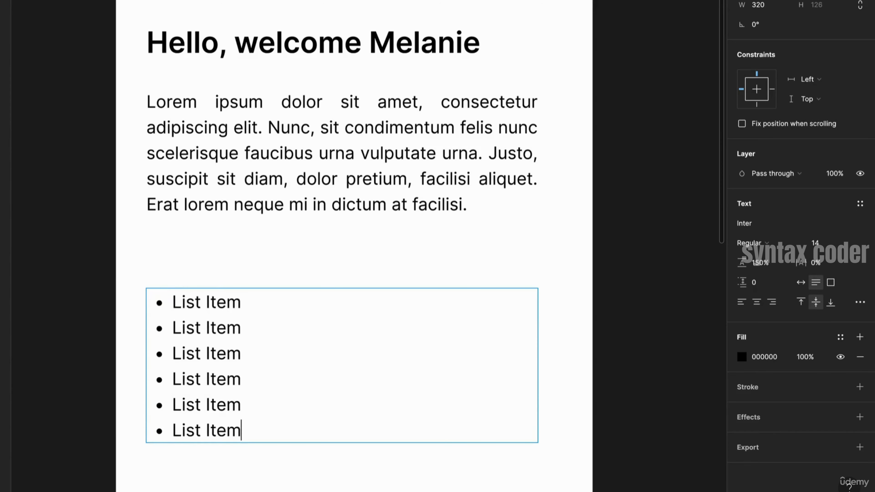
pyautogui.press('Return')
pyautogui.hotkey('ctrl', 'v')
pyautogui.press('Return')
pyautogui.rightClick(285, 343)
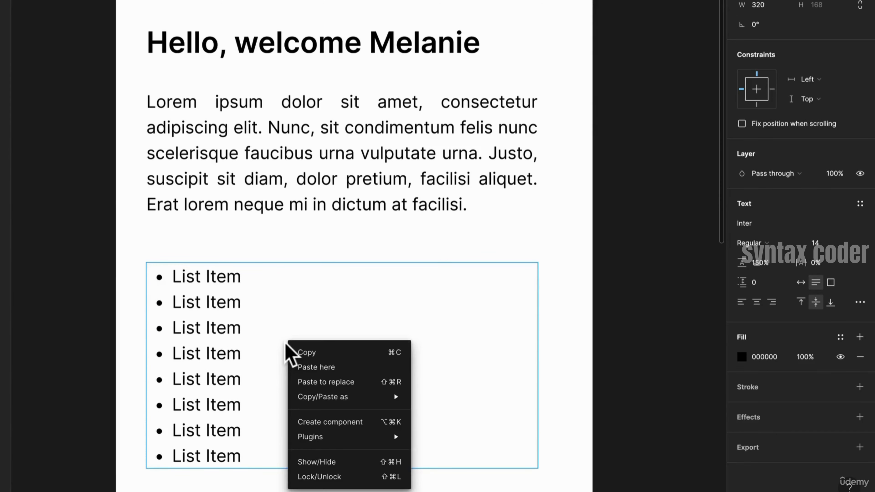
pyautogui.press('Escape')
pyautogui.press('Escape')
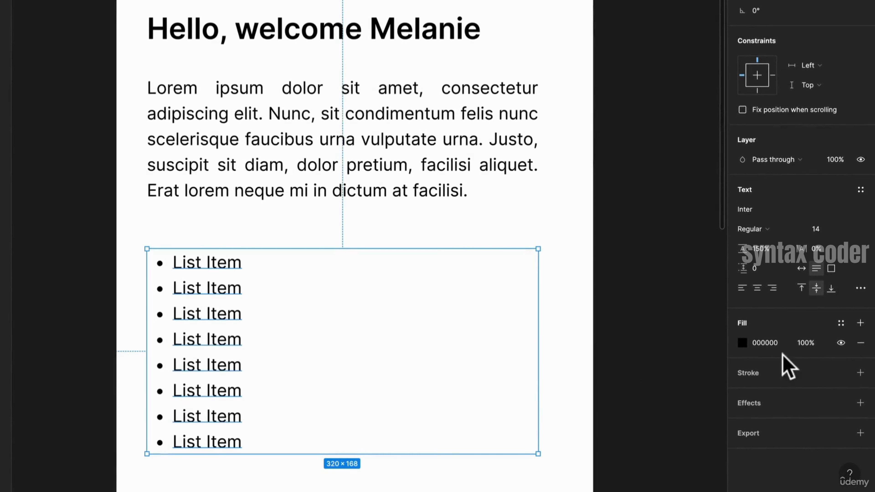
# Switch the list between numbered and bulleted styles in the type settings, and keep it numbered
pyautogui.click(860, 289)
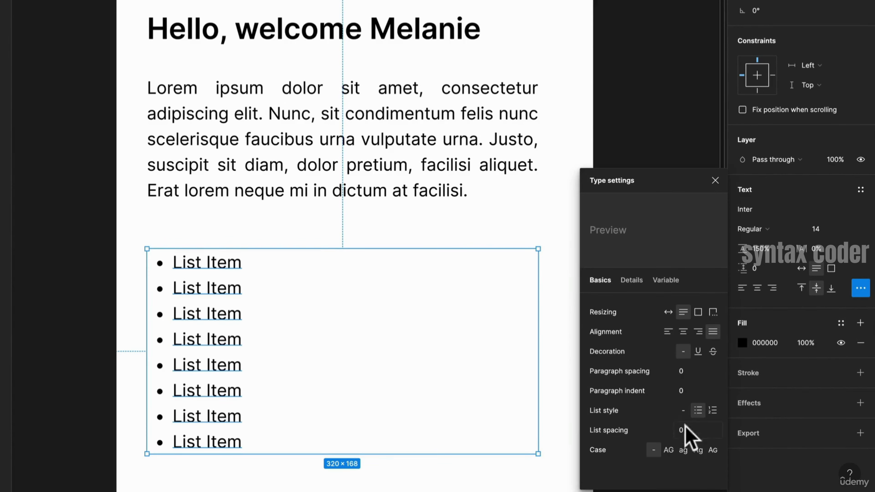
pyautogui.click(712, 410)
pyautogui.click(697, 410)
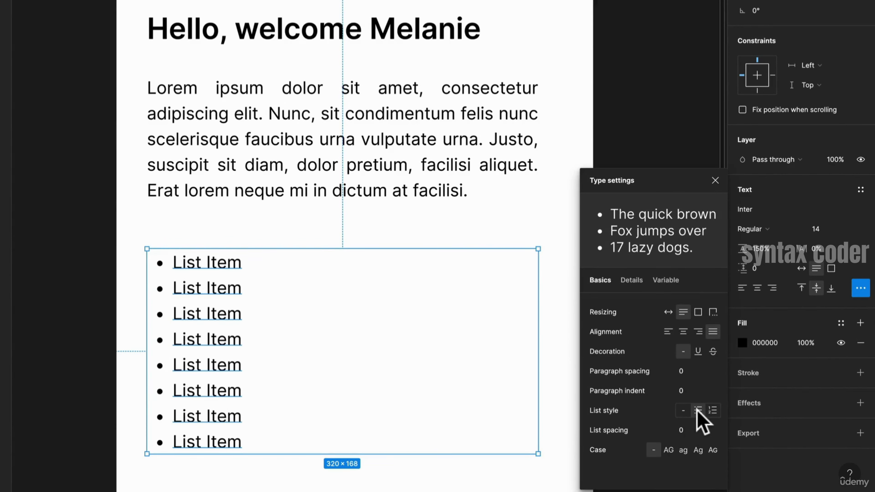
pyautogui.click(711, 410)
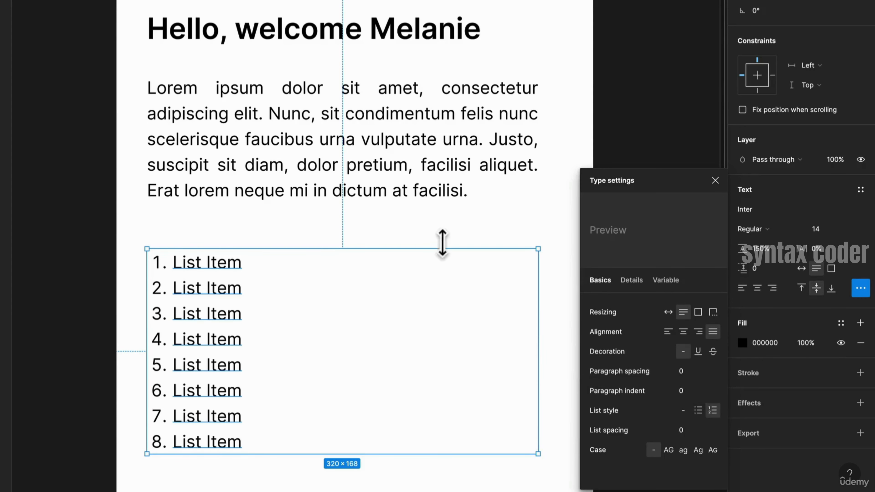
pyautogui.click(451, 249)
pyautogui.click(215, 308)
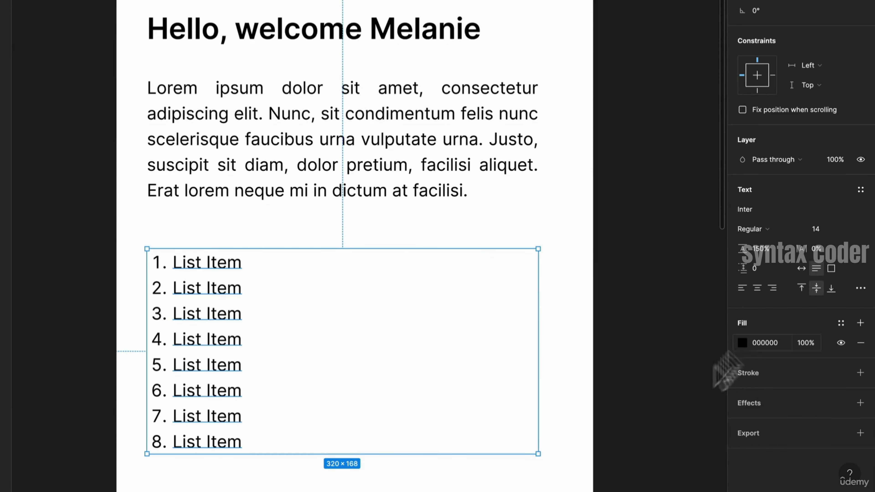
# Pick a different solid fill colour for the numbered list text with the colour picker
pyautogui.click(744, 342)
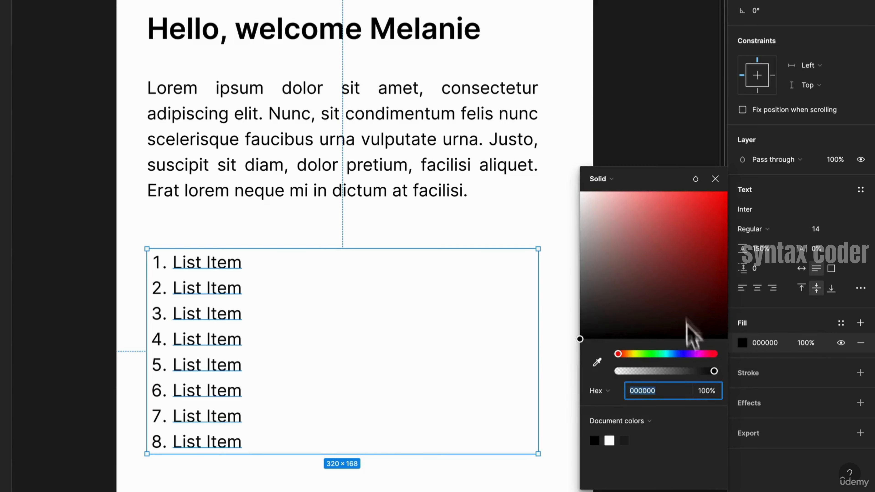
pyautogui.moveTo(681, 289); pyautogui.dragTo(674, 229)
pyautogui.moveTo(663, 328); pyautogui.dragTo(575, 296)
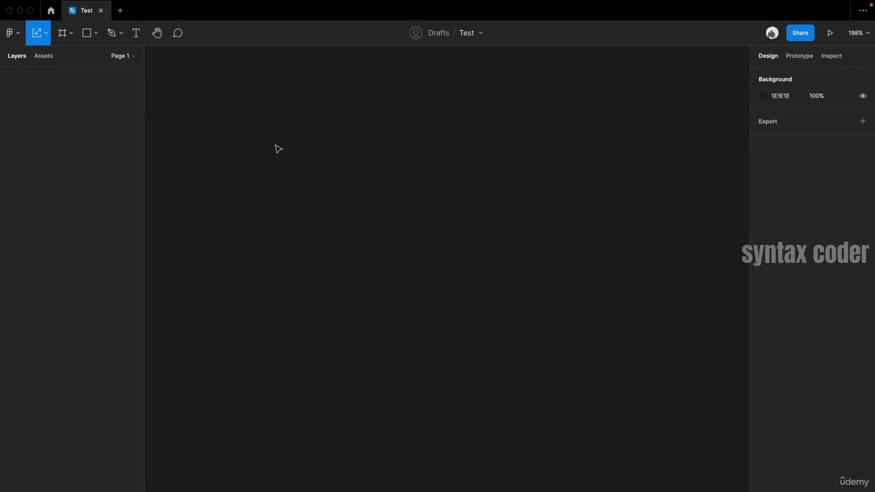
# Add an iPhone 13 Pro Max frame (428 × 926) to the empty canvas
pyautogui.press('f')
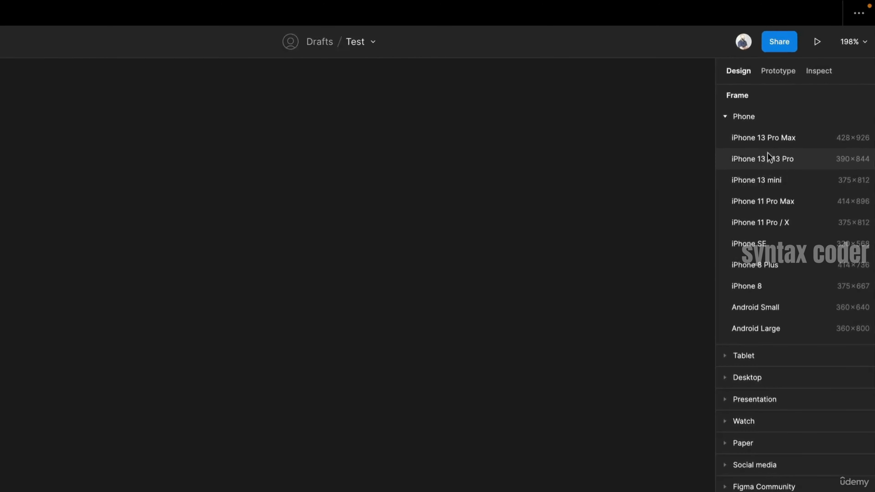
pyautogui.click(772, 143)
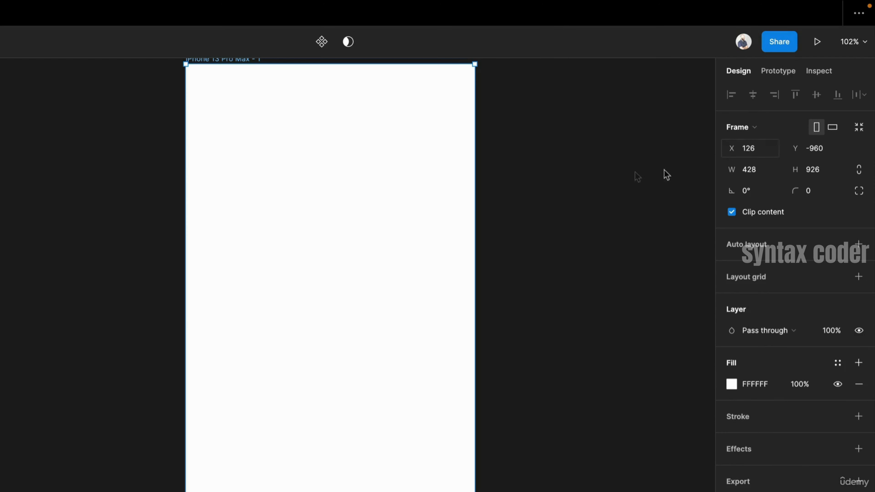
pyautogui.moveTo(305, 163); pyautogui.dragTo(202, 185)
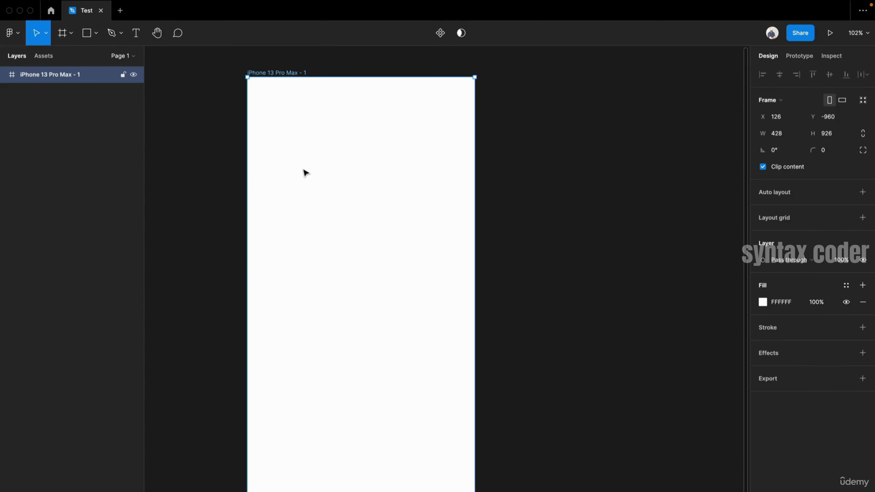
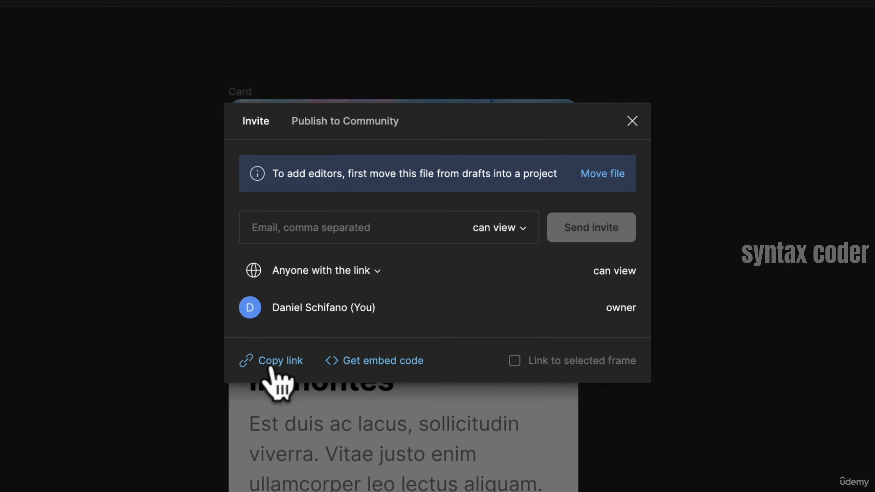
# Copy the file's share link and close the Invite dialog, and check the Spotlight option for the own profile
pyautogui.click(255, 362)
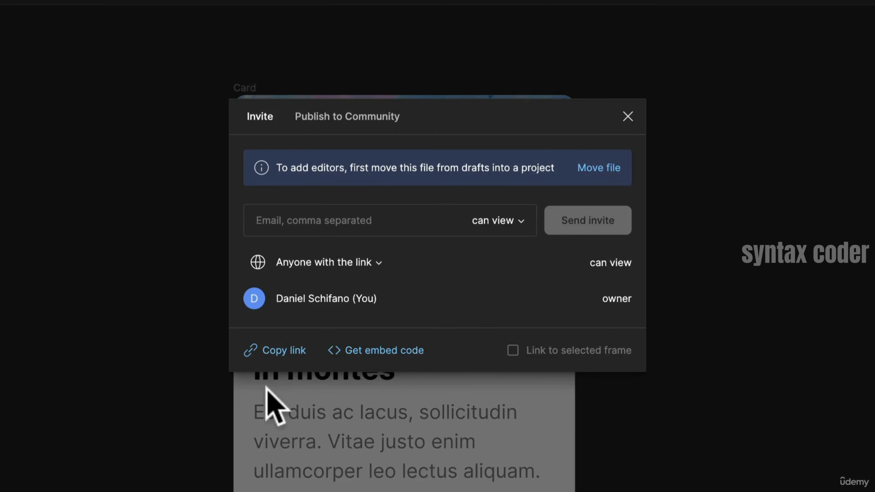
pyautogui.click(627, 115)
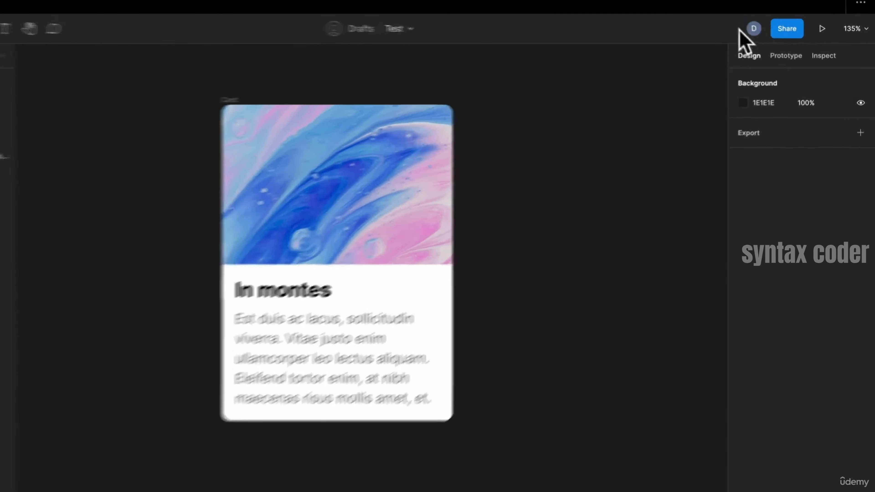
pyautogui.click(772, 33)
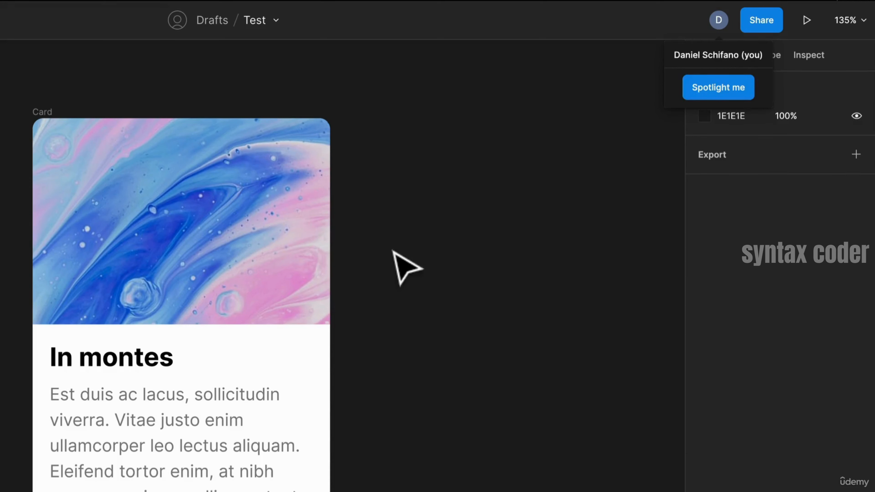
pyautogui.click(403, 266)
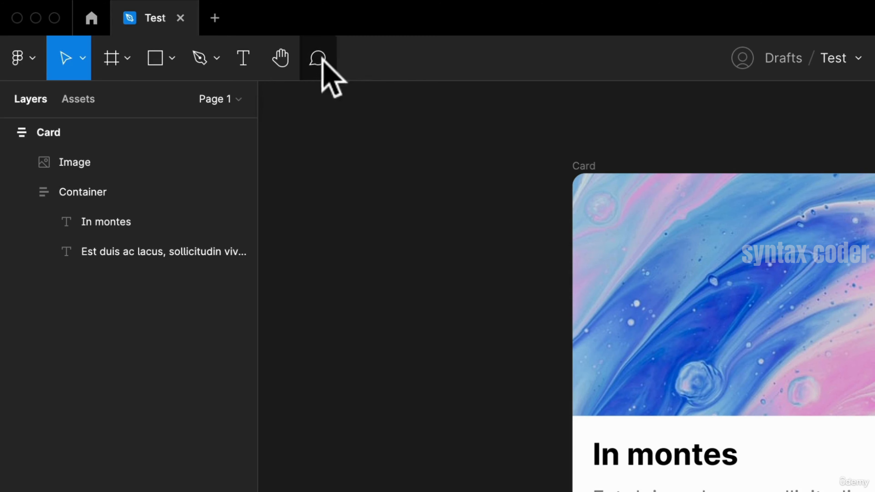
# Place a comment near the upper-right corner of the card's image, write "Woah cool image!" and mention the file owner
pyautogui.click(713, 210)
pyautogui.press('c')
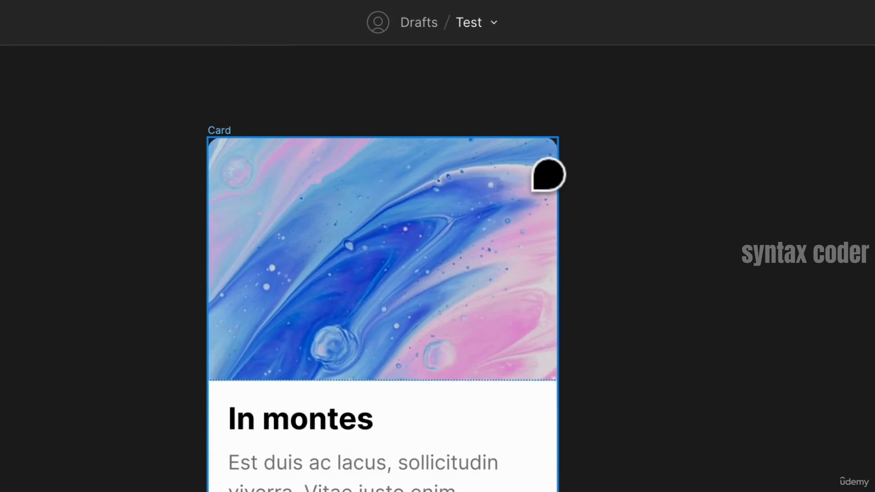
pyautogui.click(533, 184)
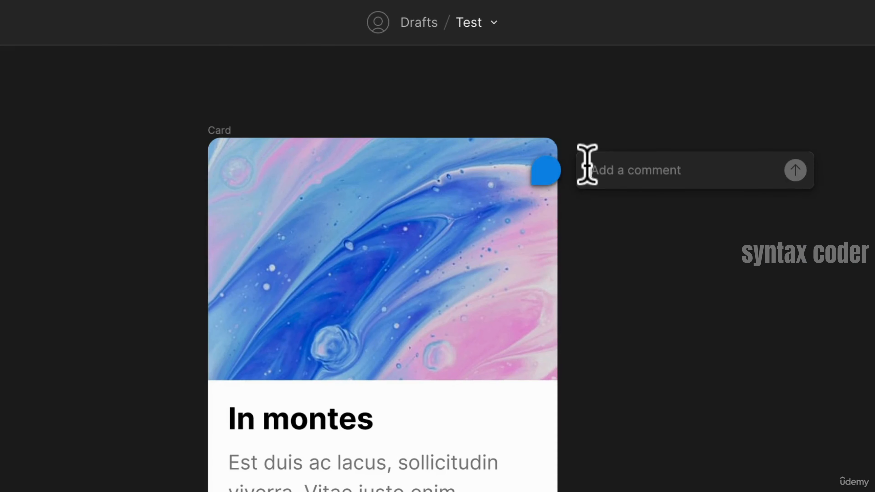
pyautogui.write('Woah cool image!')
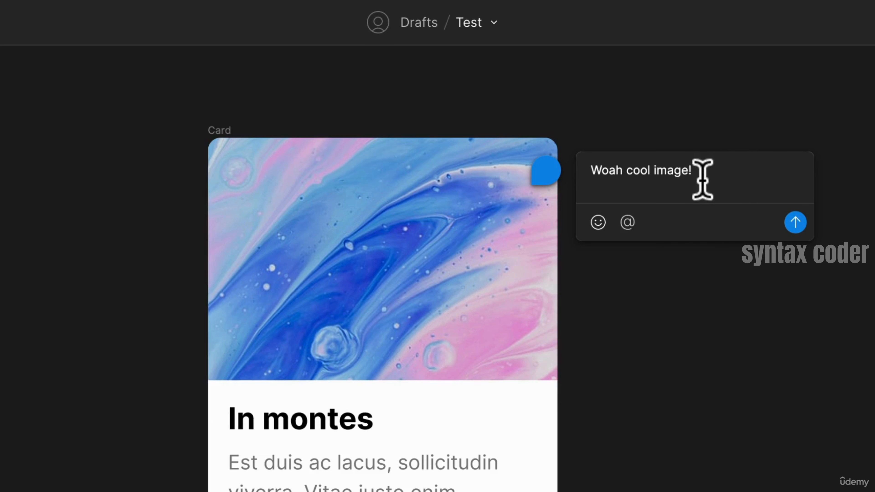
pyautogui.write('@')
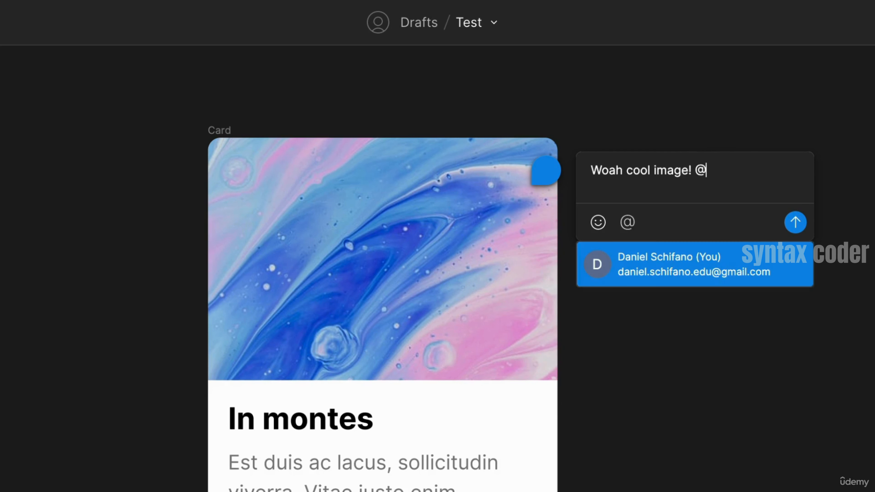
pyautogui.press('Return')
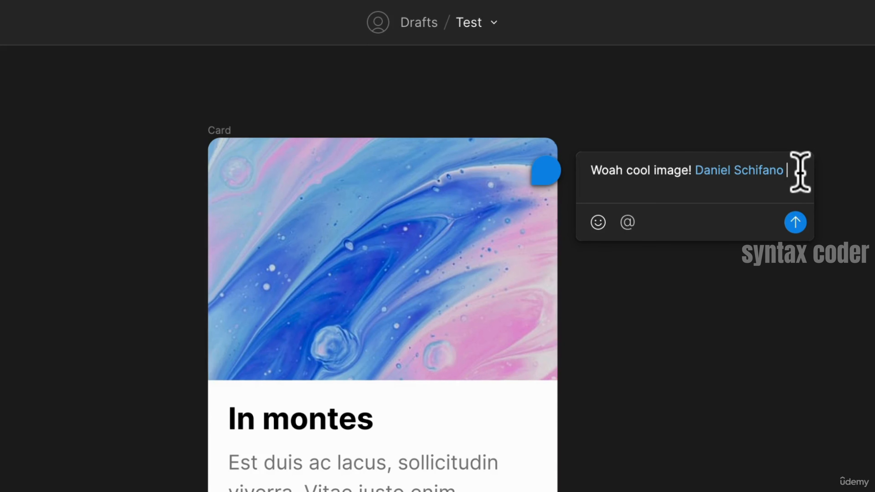
# Insert the winking tongue-out emoji in the comment and post it
pyautogui.click(599, 225)
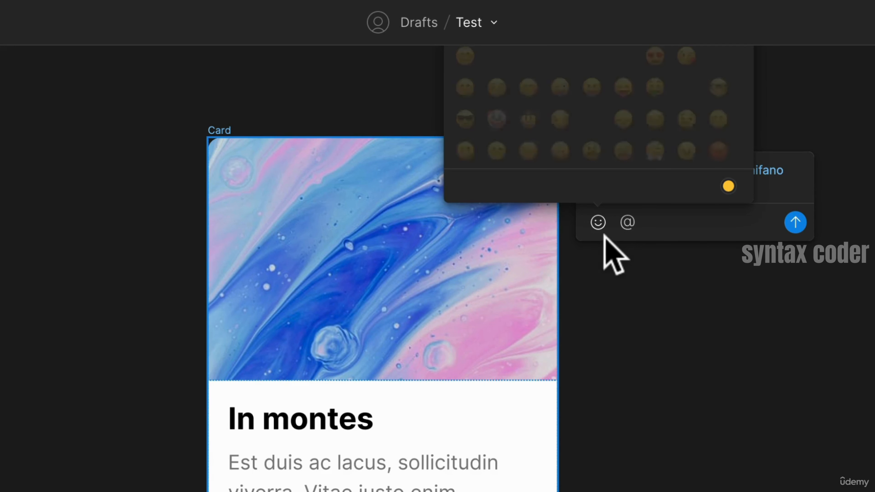
pyautogui.click(560, 87)
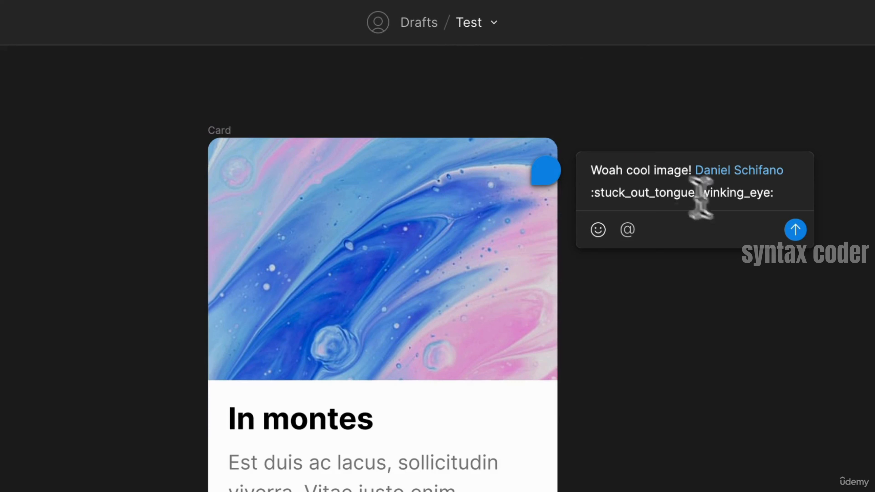
pyautogui.click(795, 230)
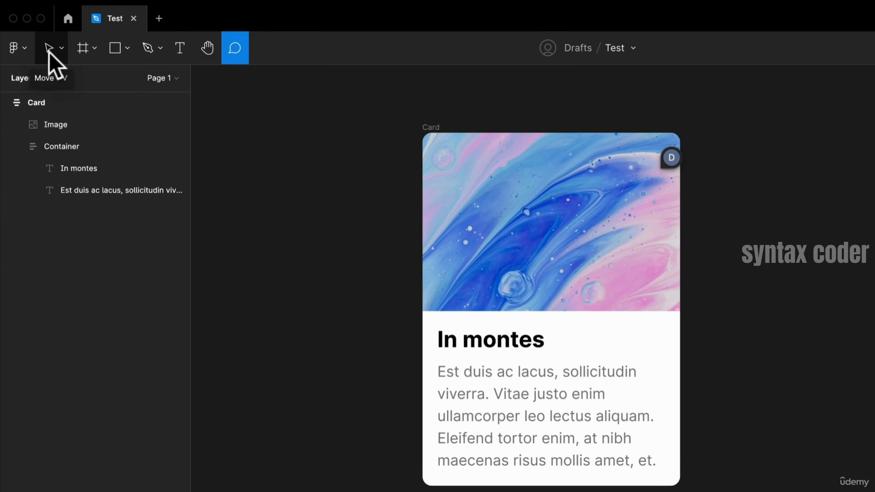
# Shift the Card frame slightly to X -304, Y -409, and open the comment on its image
pyautogui.press('v')
pyautogui.moveTo(436, 129)
pyautogui.mouseDown()
pyautogui.moveTo(359, 114)
pyautogui.moveTo(476, 147)
pyautogui.moveTo(402, 94)
pyautogui.moveTo(379, 122)
pyautogui.moveTo(432, 136)
pyautogui.mouseUp()
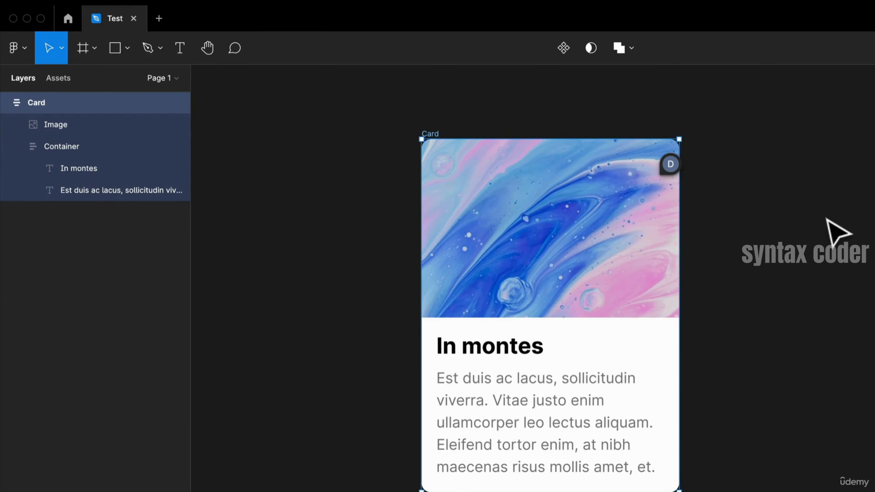
pyautogui.click(669, 165)
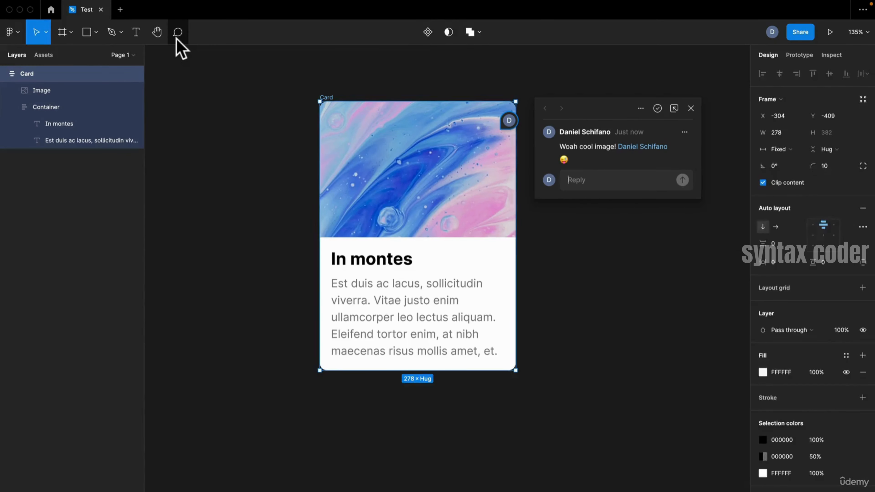
# Go to comment mode and hide the comments on the canvas
pyautogui.click(177, 35)
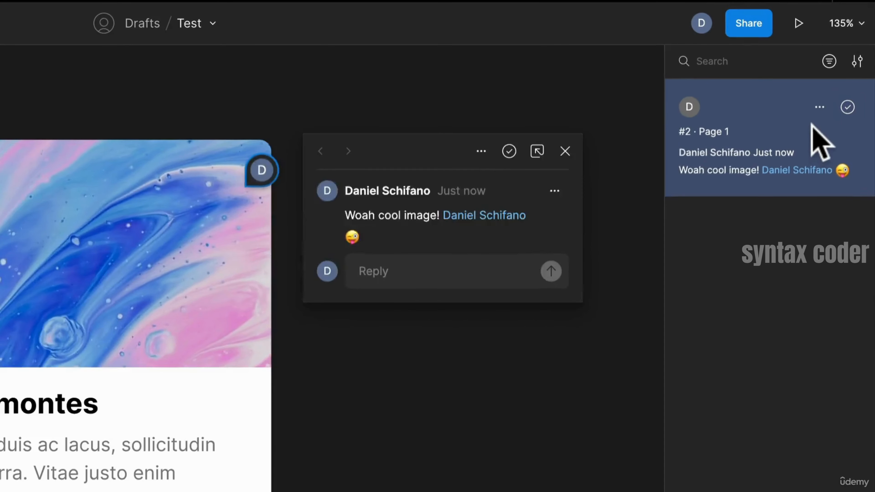
pyautogui.click(859, 62)
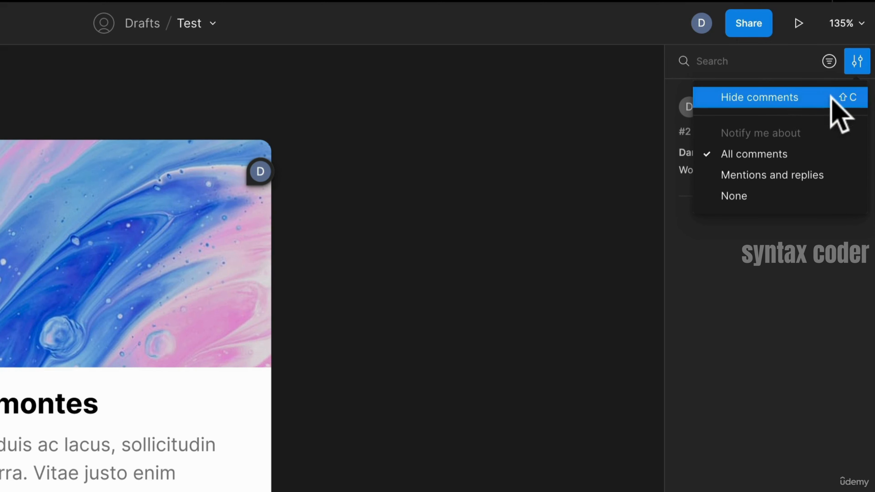
pyautogui.click(802, 98)
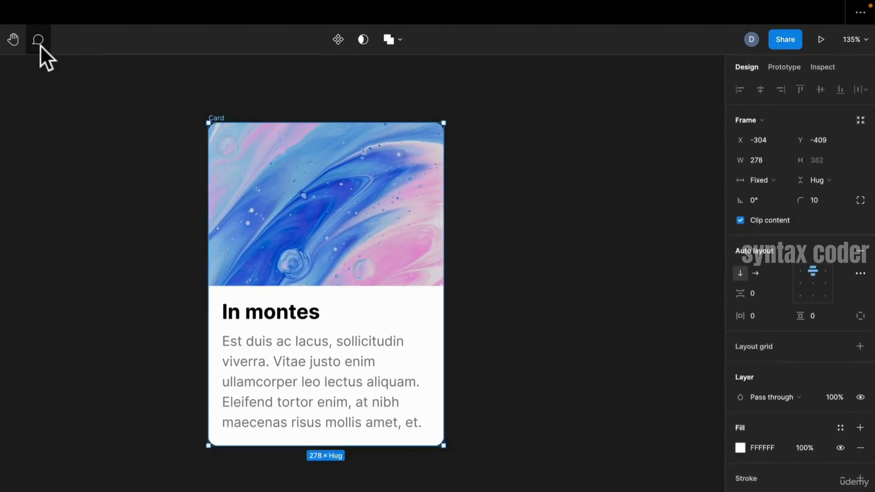
# Return to comment mode and examine the sorting and filtering options of the comments list
pyautogui.click(38, 39)
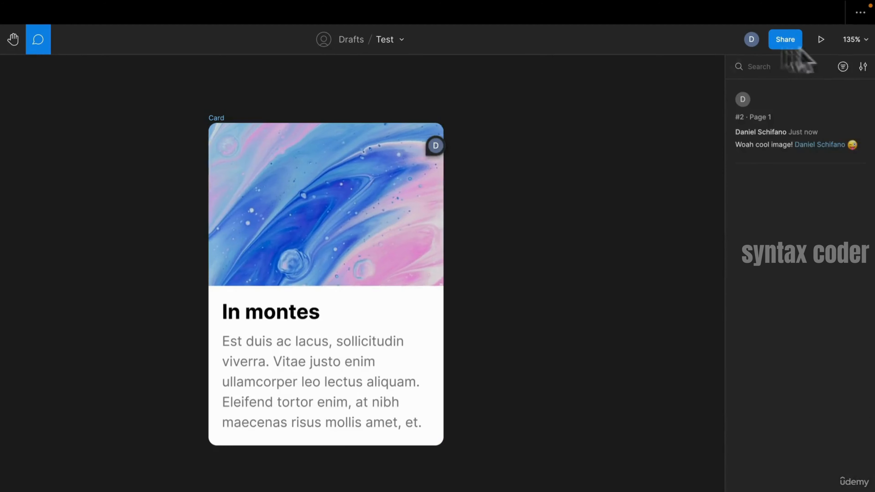
pyautogui.click(862, 66)
pyautogui.click(842, 66)
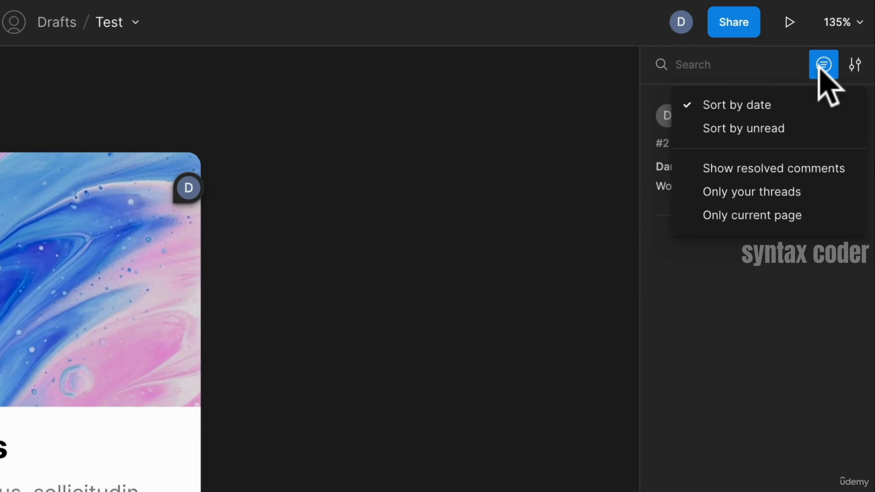
pyautogui.click(784, 244)
pyautogui.click(823, 64)
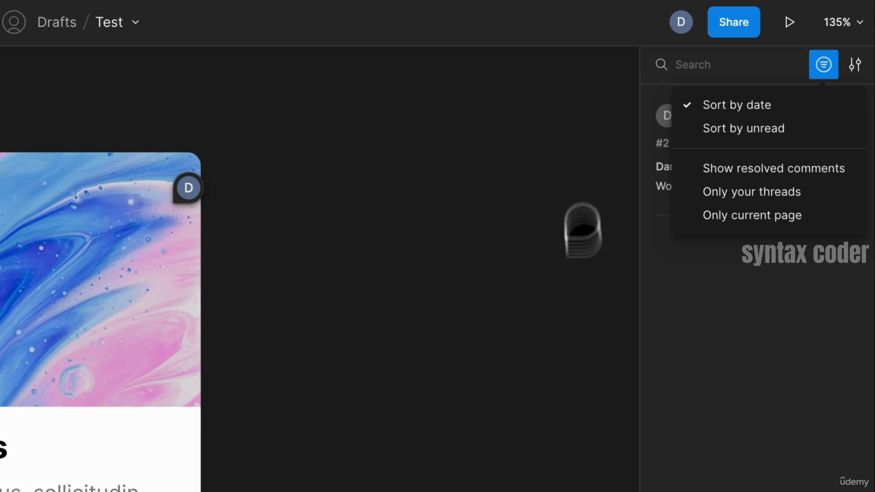
pyautogui.click(566, 248)
# Examine the extra options of the comment thread in the comments list
pyautogui.moveTo(726, 172)
pyautogui.click(812, 115)
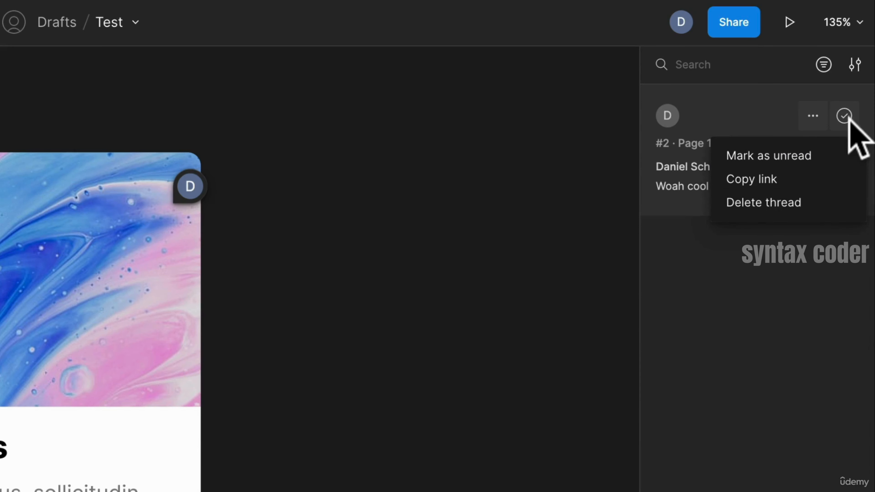
pyautogui.click(819, 286)
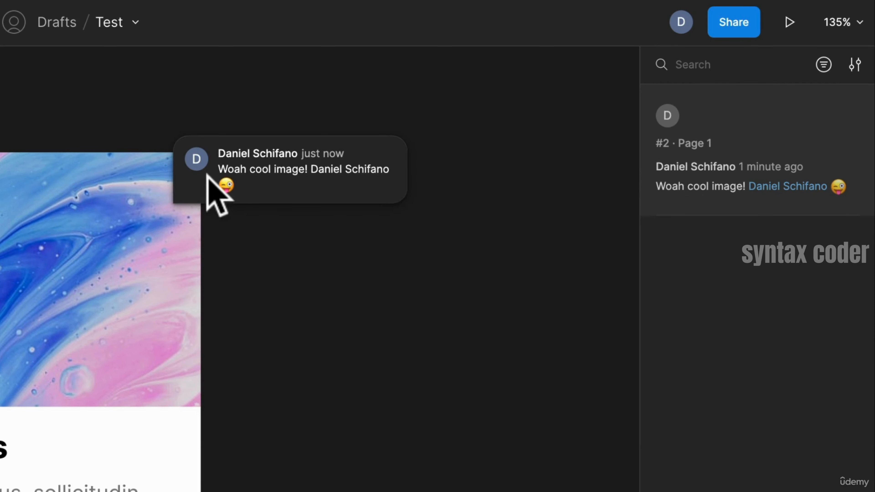
# Open the card's comment thread, dock it to the side to review its options, and close it
pyautogui.click(203, 175)
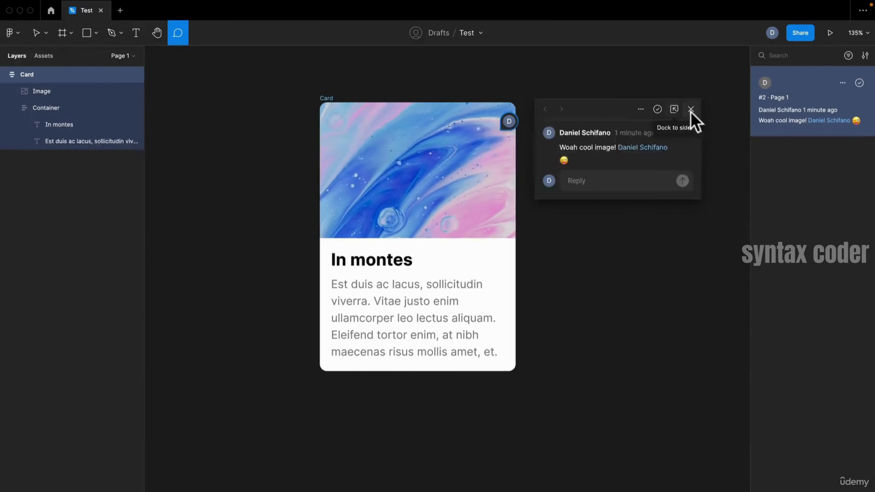
pyautogui.click(674, 109)
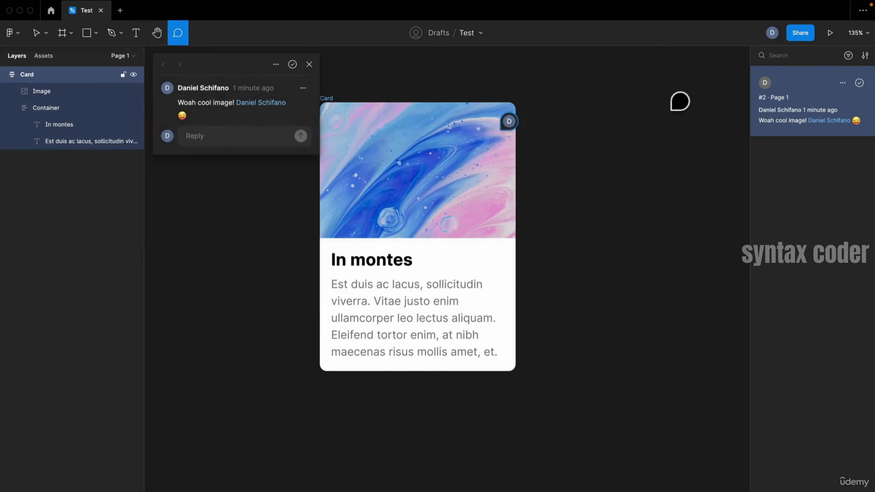
pyautogui.moveTo(585, 169); pyautogui.dragTo(669, 188)
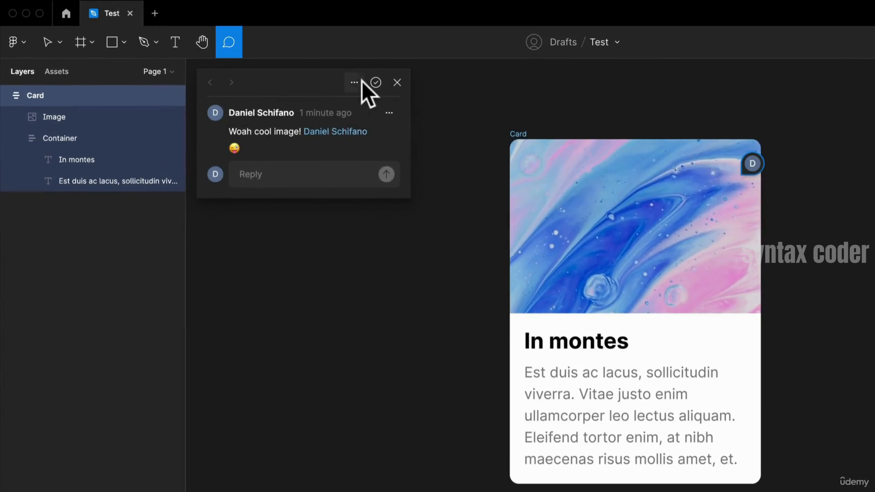
pyautogui.click(362, 81)
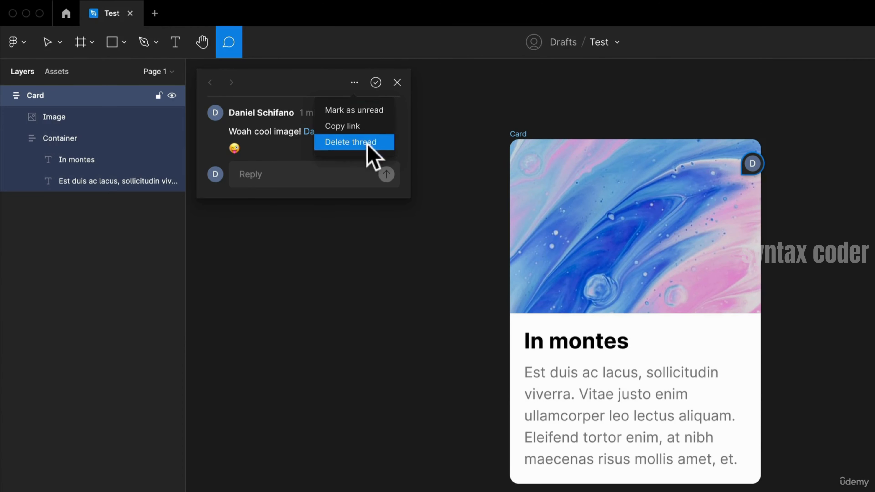
pyautogui.click(397, 82)
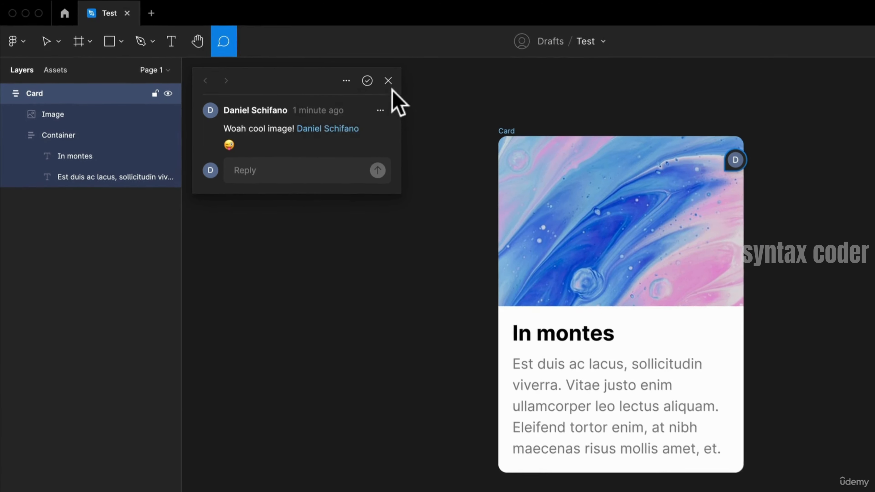
pyautogui.click(397, 82)
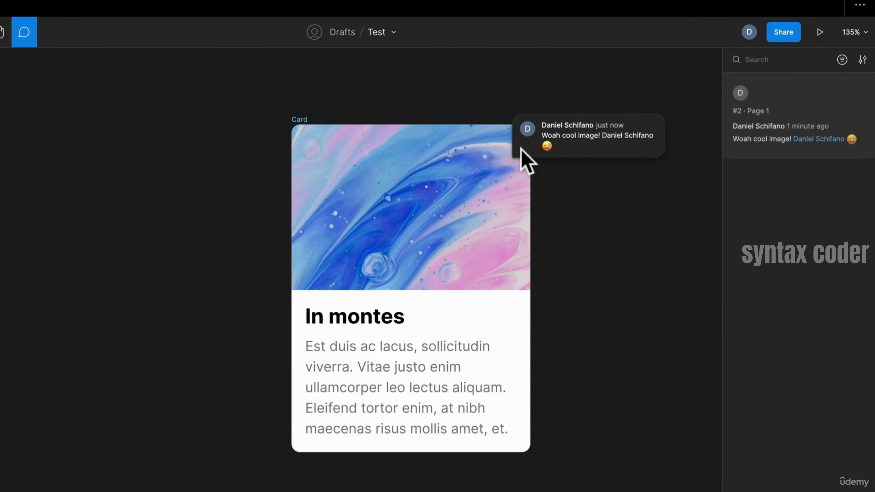
# Mark the card's comment thread as resolved, and set the comments list to show resolved comments
pyautogui.click(716, 155)
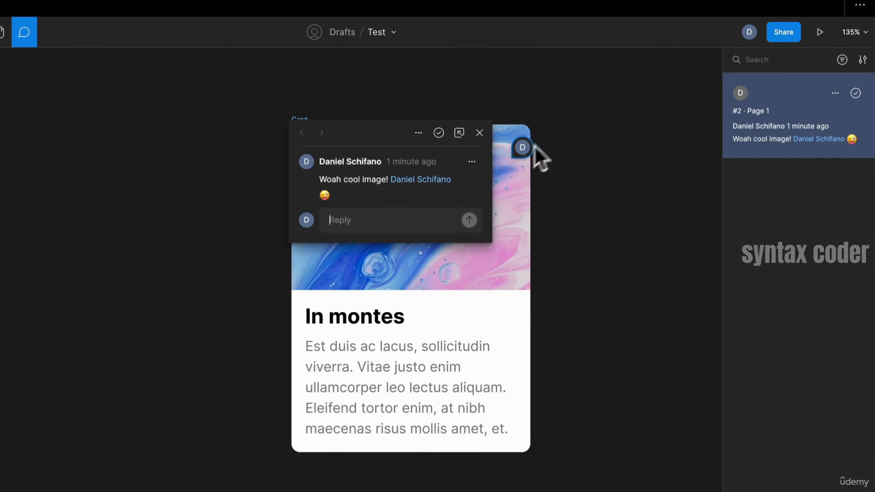
pyautogui.click(438, 134)
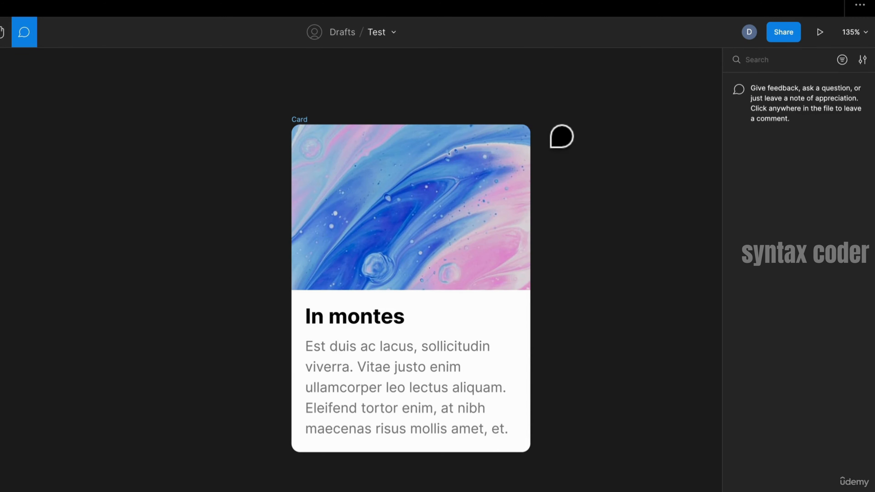
pyautogui.click(862, 59)
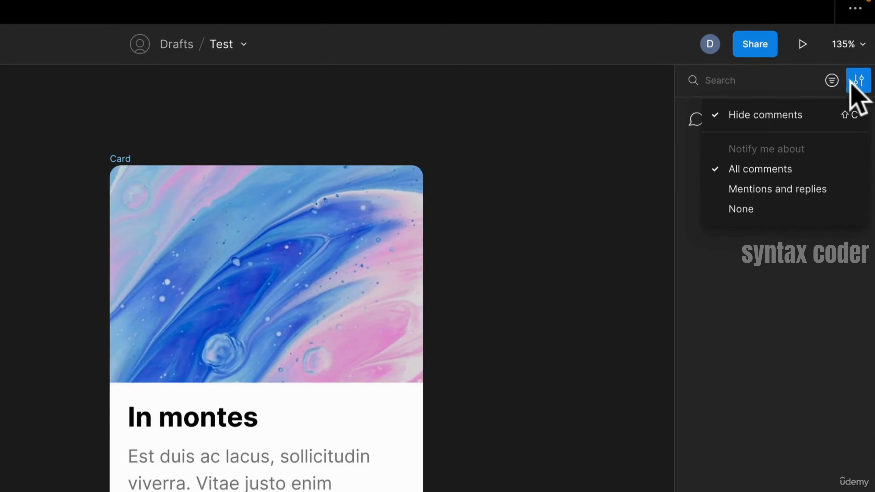
pyautogui.click(830, 80)
pyautogui.click(830, 81)
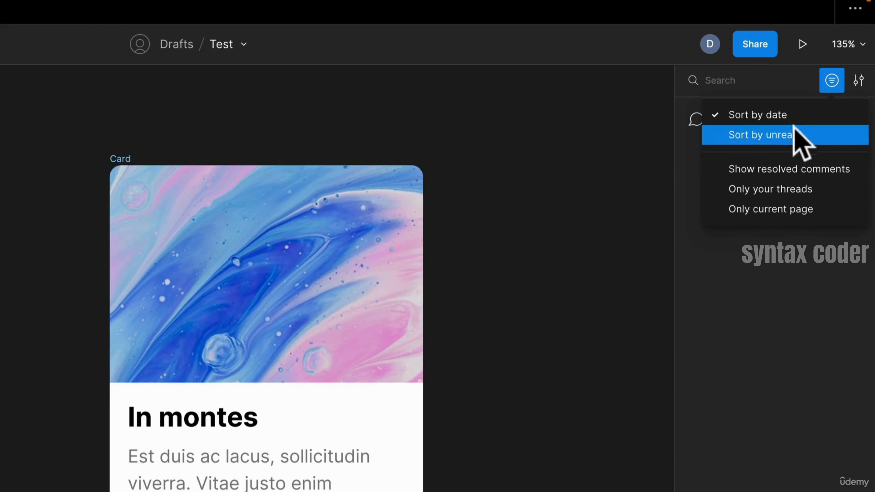
pyautogui.click(806, 162)
pyautogui.moveTo(444, 193)
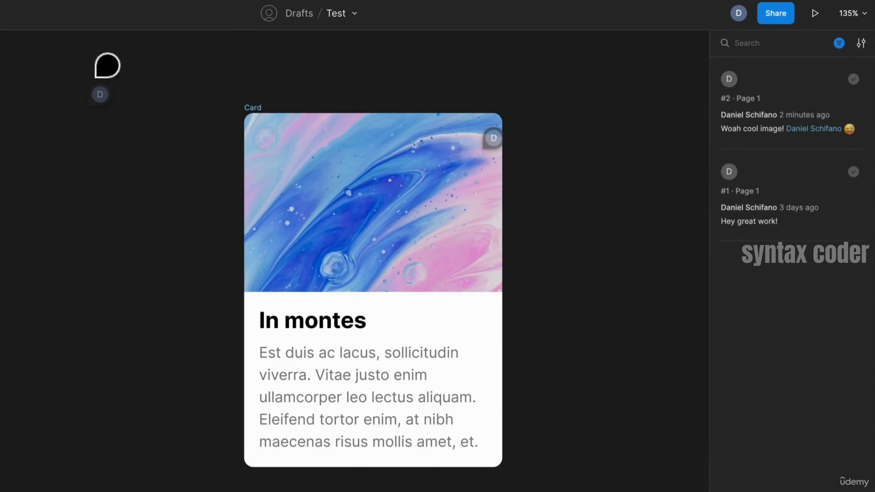
# Shift the resolved comment's pin slightly on the empty canvas beside the card, and open the comments list's extra options
pyautogui.moveTo(94, 97); pyautogui.dragTo(153, 101)
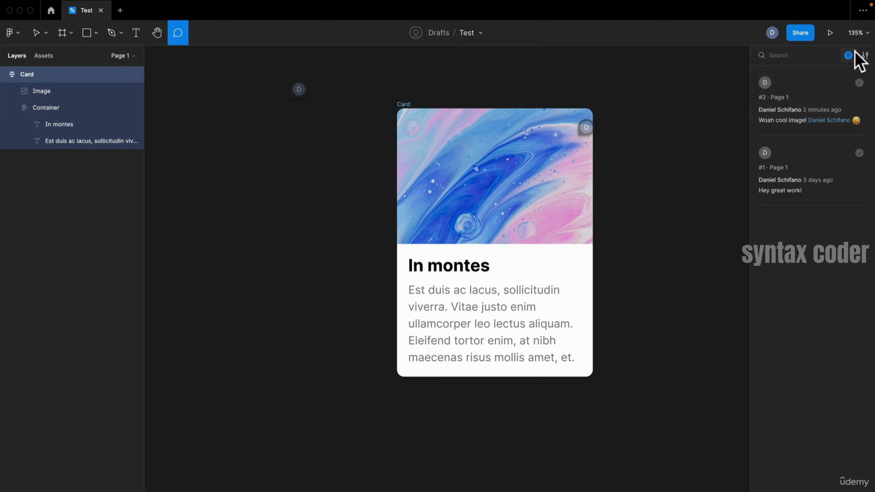
pyautogui.click(864, 55)
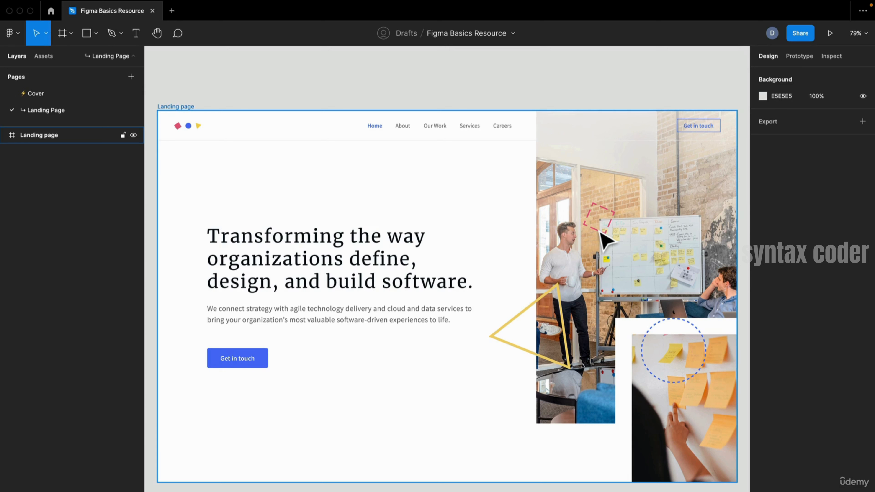
# Run the Lorem ipsum plugin on the landing page's headline to examine its text generation options, and close it without generating text
pyautogui.rightClick(355, 86)
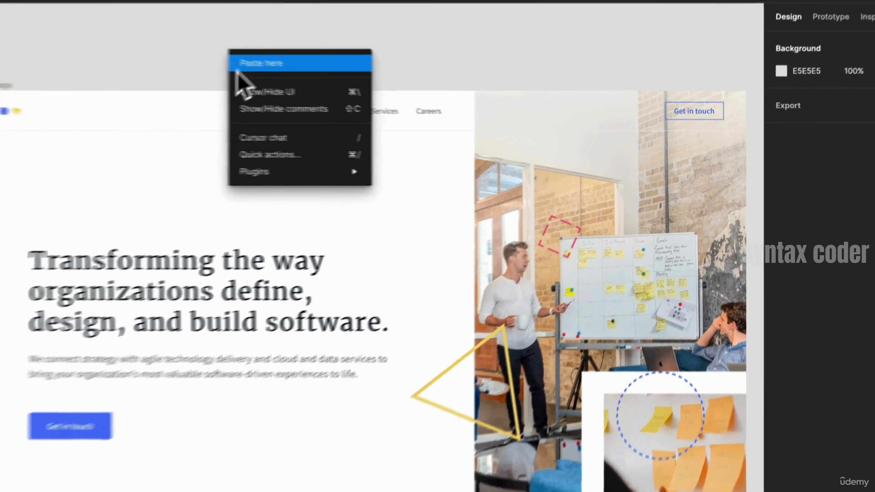
pyautogui.moveTo(385, 175)
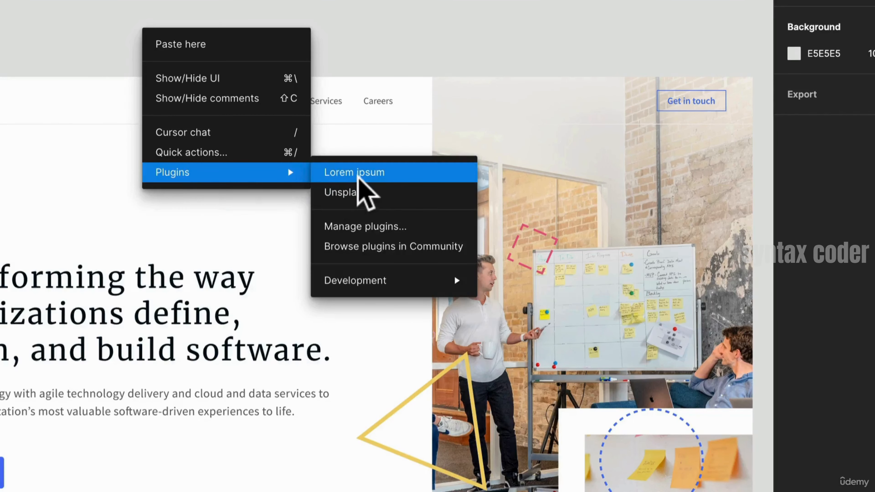
pyautogui.click(357, 177)
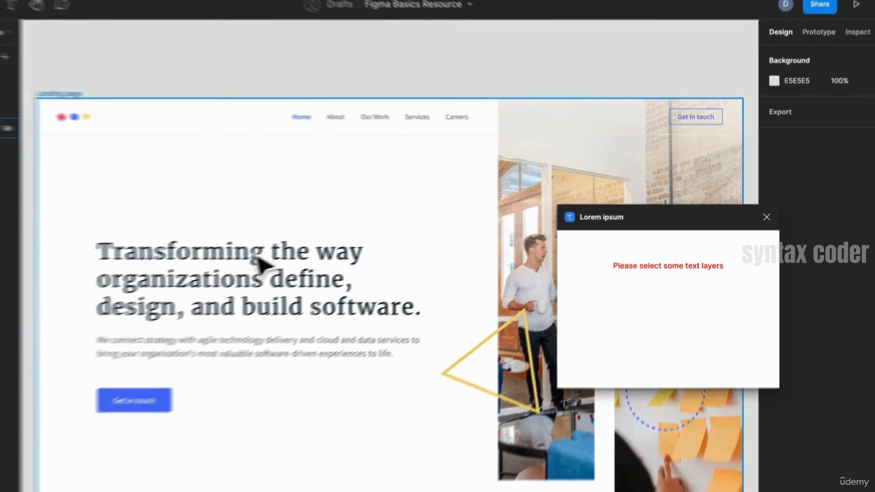
pyautogui.click(130, 277)
pyautogui.doubleClick(339, 242)
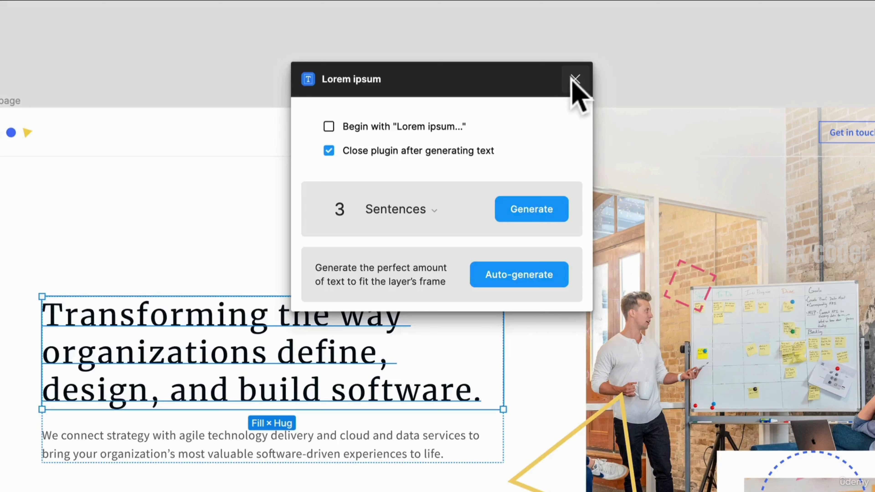
pyautogui.click(575, 79)
pyautogui.click(367, 73)
# Run the Unsplash plugin, move its window over the canvas to examine its image search categories, and close it
pyautogui.rightClick(376, 25)
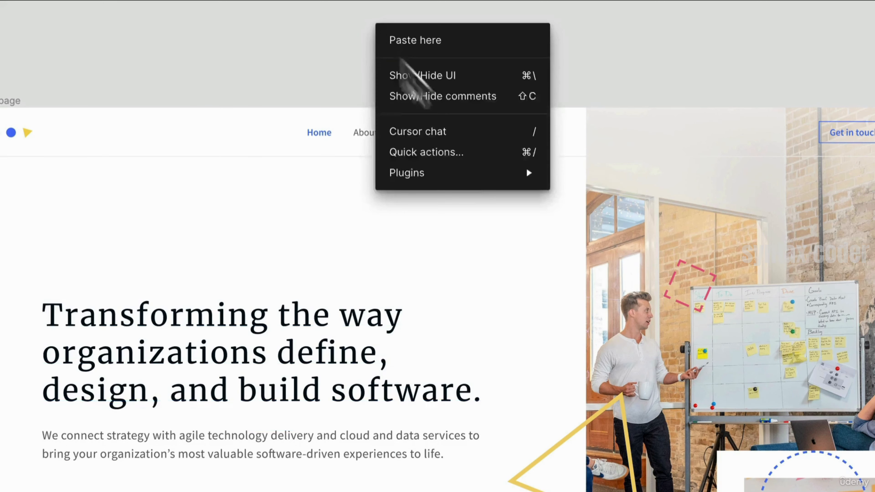
pyautogui.moveTo(461, 183)
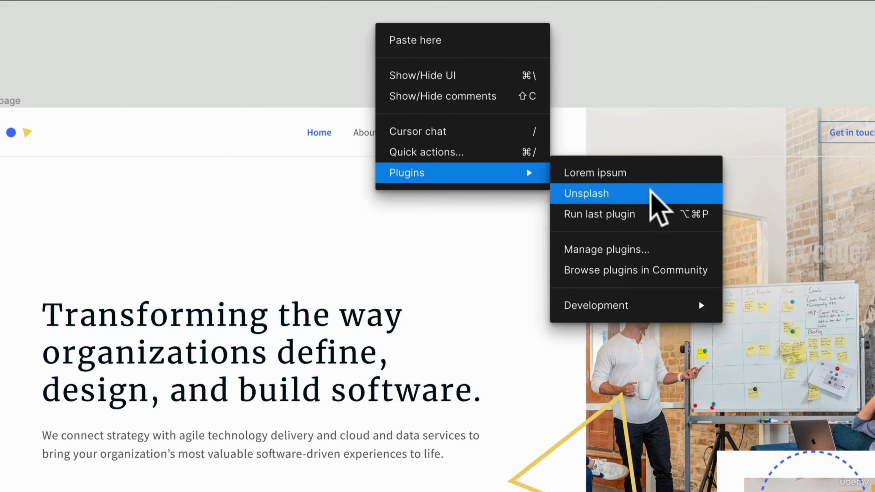
pyautogui.click(650, 192)
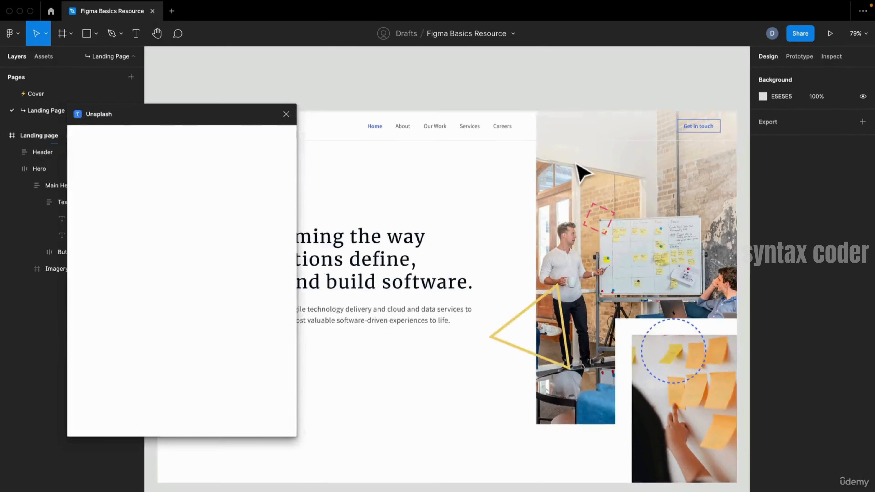
pyautogui.moveTo(182, 110); pyautogui.dragTo(268, 79)
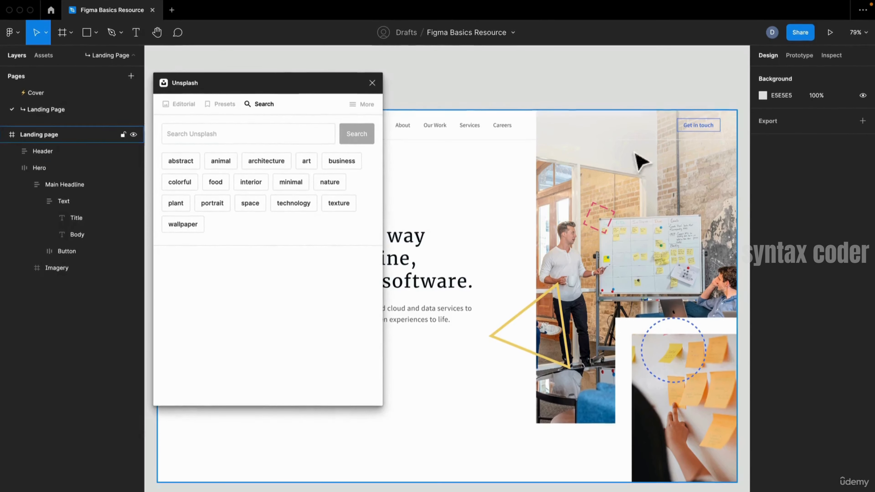
pyautogui.click(372, 83)
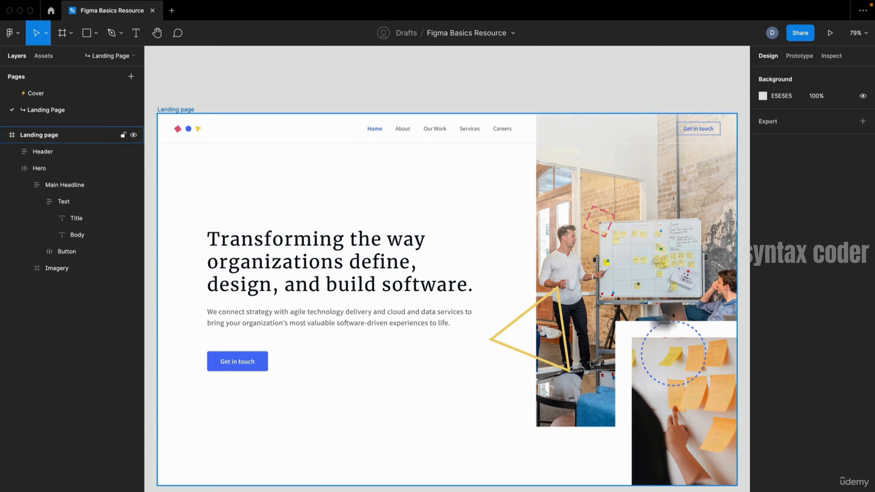
# Drill down through the landing page's header and navigation to the Logo group and select it
pyautogui.click(254, 133)
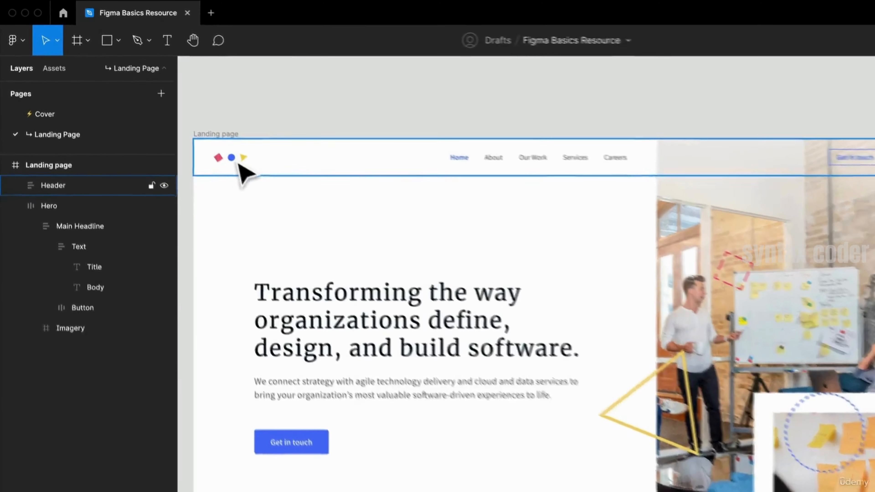
pyautogui.doubleClick(249, 171)
pyautogui.doubleClick(247, 169)
pyautogui.doubleClick(245, 167)
pyautogui.click(325, 104)
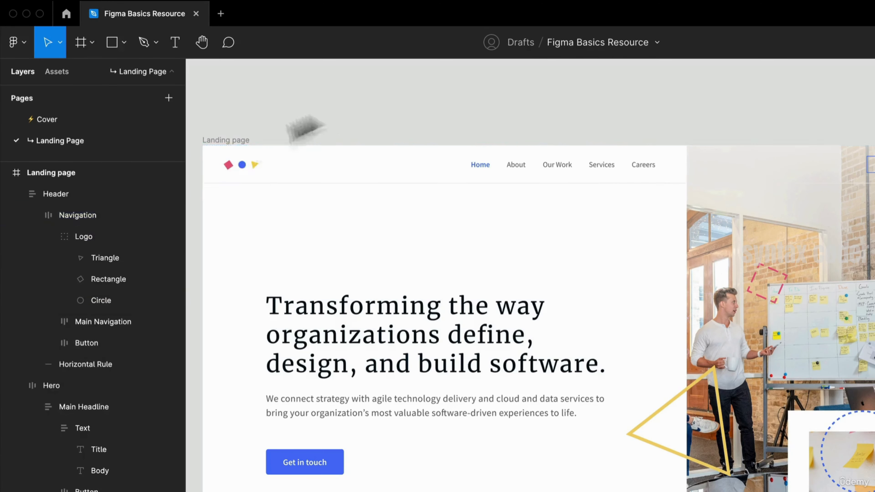
pyautogui.scroll(10, 245, 176)
pyautogui.moveTo(270, 177); pyautogui.dragTo(660, 449)
pyautogui.doubleClick(533, 302)
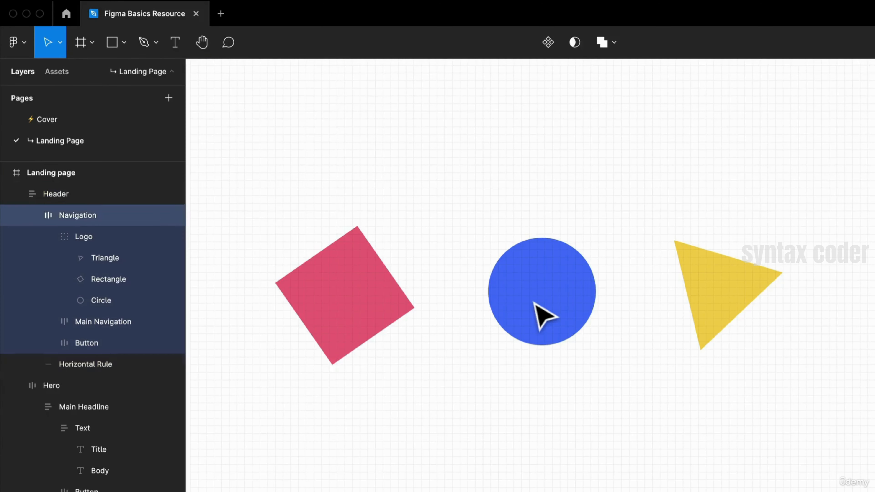
pyautogui.doubleClick(543, 316)
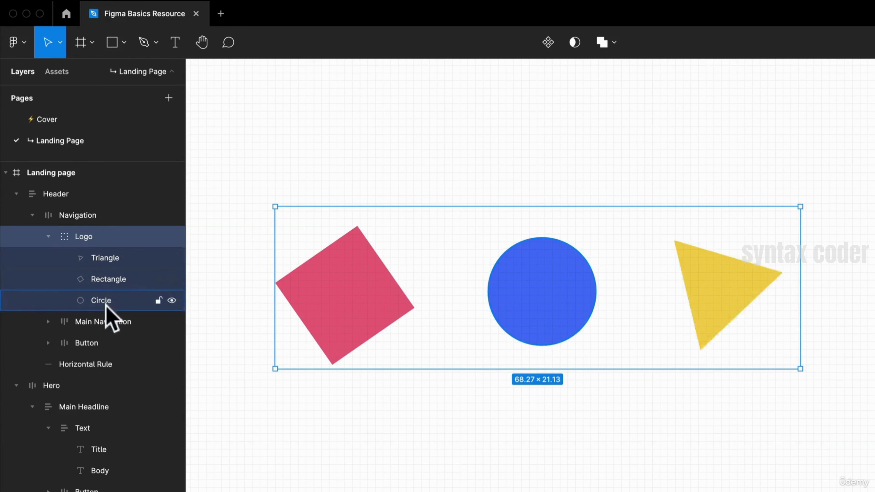
# Inspect the logo's triangle, circle and rectangle layers by selecting each shape in turn
pyautogui.click(727, 312)
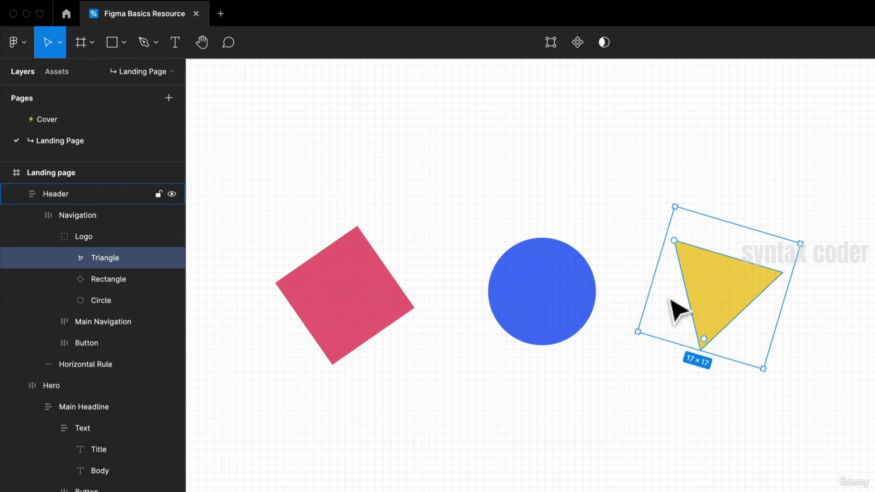
pyautogui.click(541, 322)
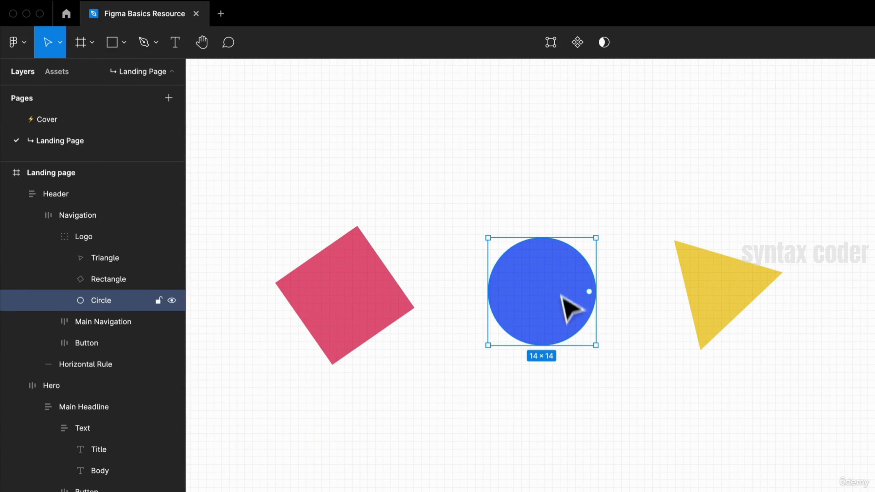
pyautogui.click(399, 312)
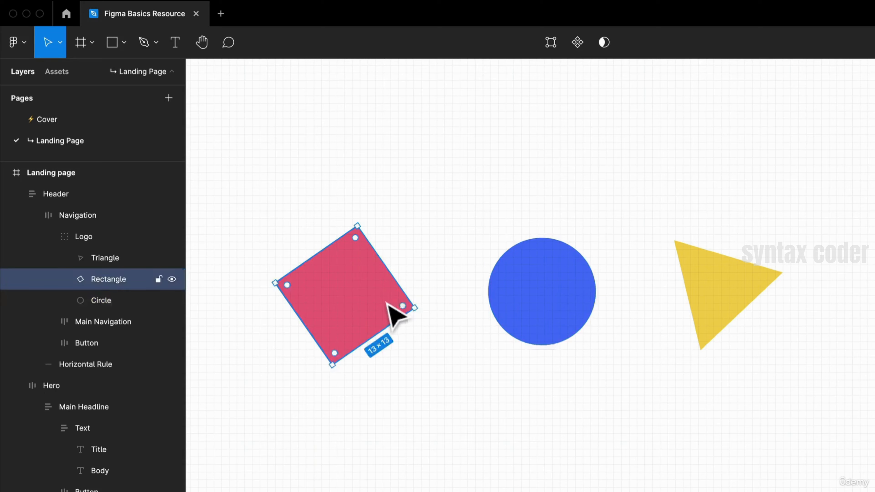
# Select the whole Logo group, examine its container type choices and keep it set to Group
pyautogui.click(88, 238)
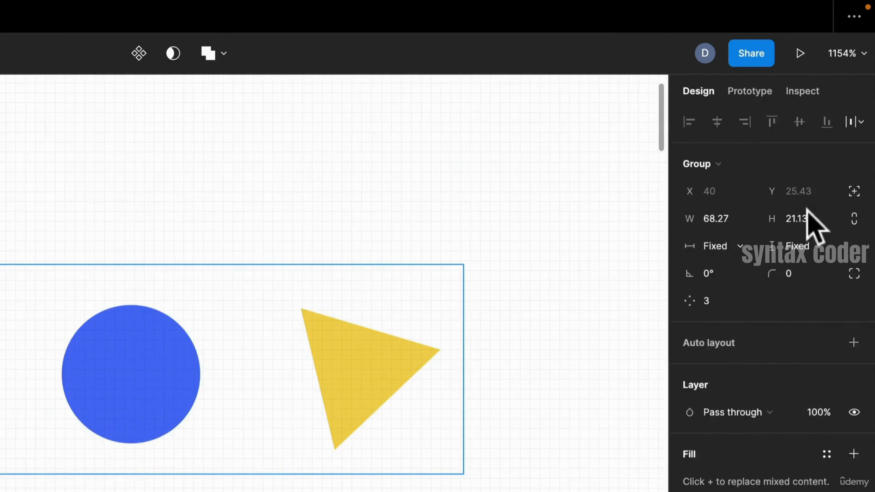
pyautogui.click(720, 165)
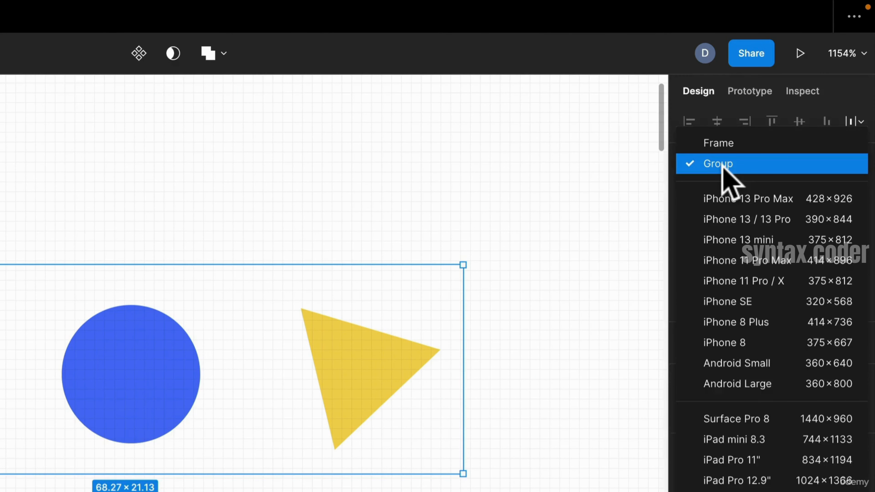
pyautogui.click(718, 172)
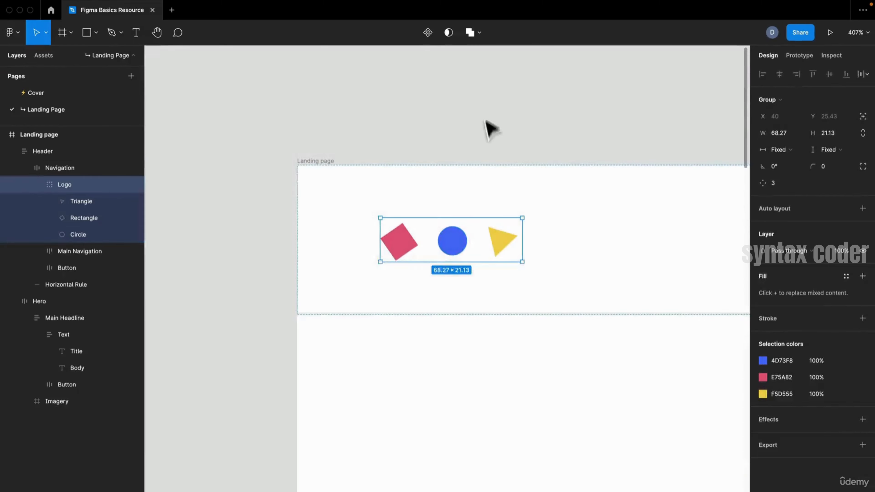
# Draw a 14 × 14 square with the Rectangle tool on the empty canvas above the Landing page frame
pyautogui.click(478, 125)
pyautogui.scroll(6, 479, 124)
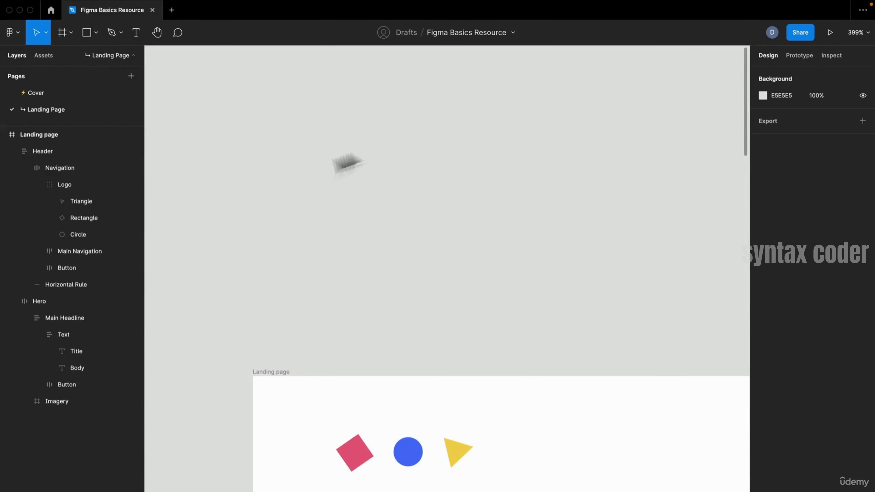
pyautogui.scroll(1, 424, 231)
pyautogui.moveTo(429, 324); pyautogui.dragTo(424, 217)
pyautogui.scroll(1, 430, 226)
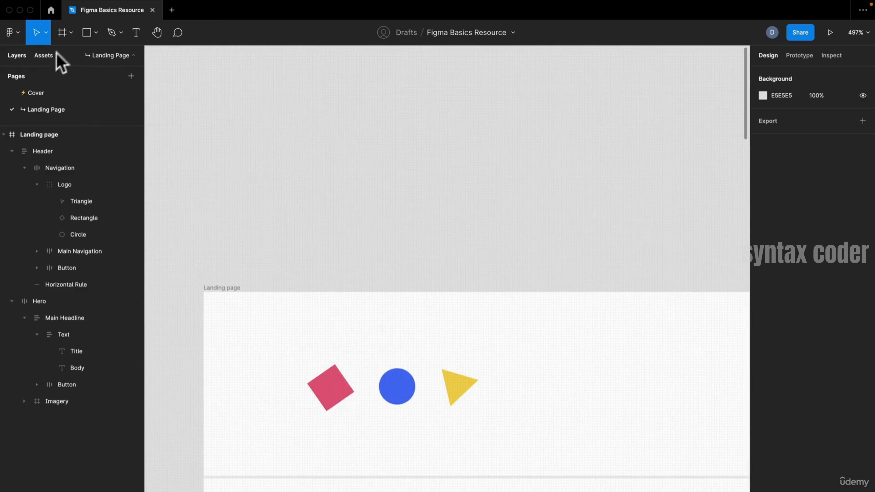
pyautogui.click(92, 36)
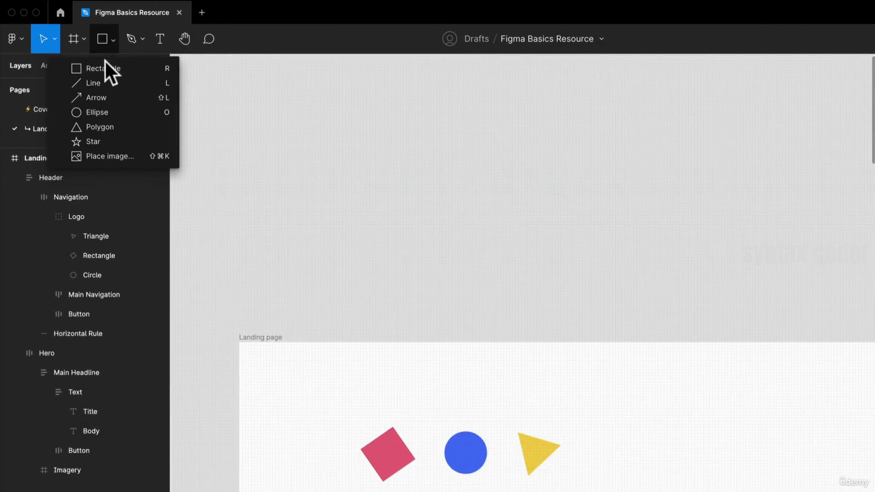
pyautogui.click(103, 66)
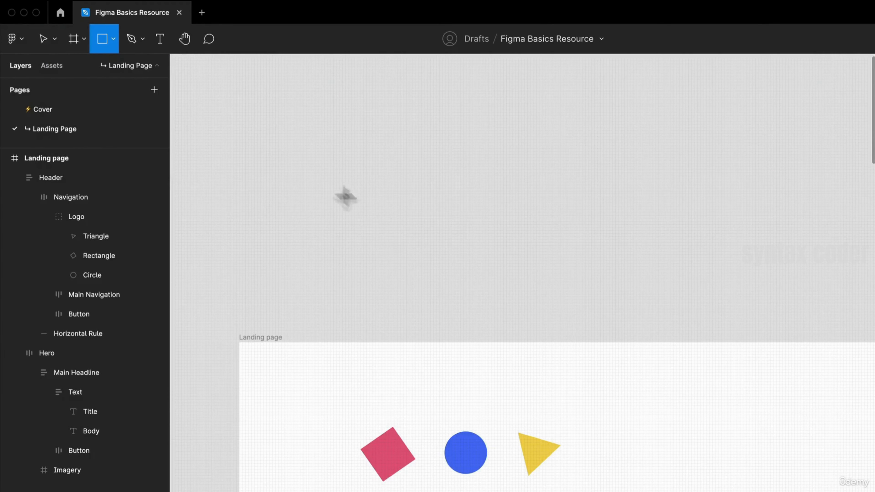
pyautogui.moveTo(328, 178); pyautogui.dragTo(350, 222)
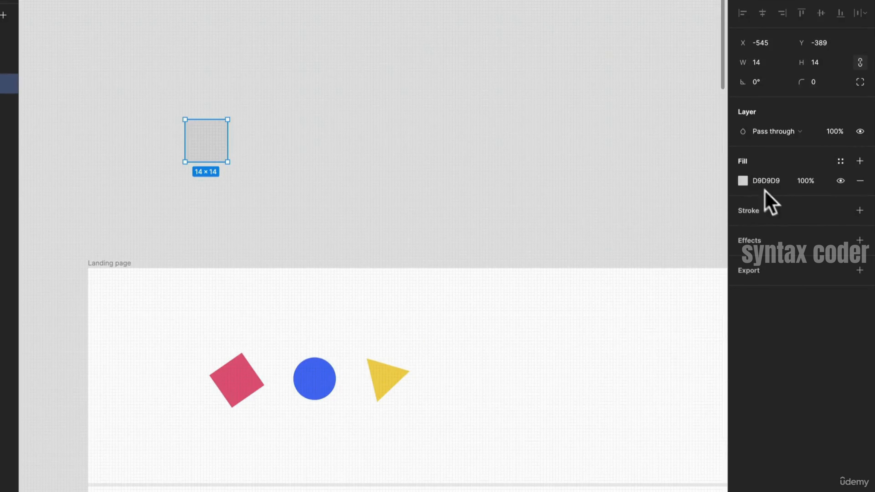
# View the new square's fill colour options, and sample the logo circle's blue, 4D73F8, as its fill
pyautogui.click(744, 182)
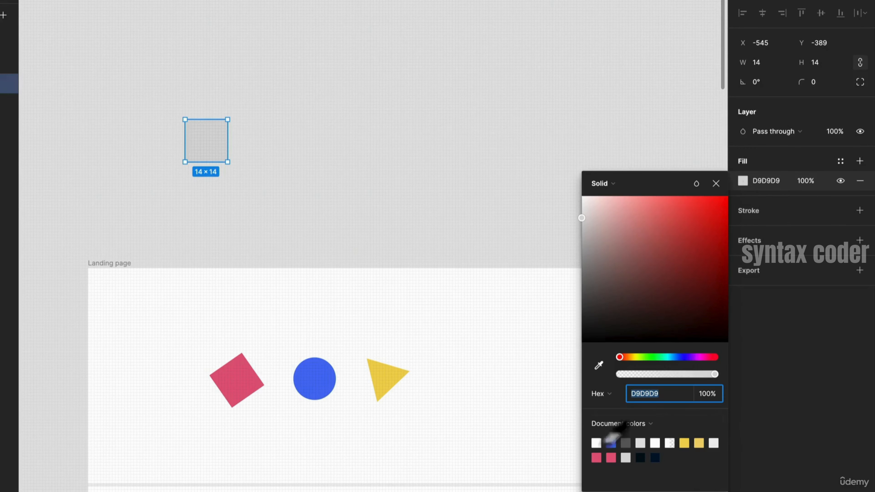
pyautogui.click(743, 182)
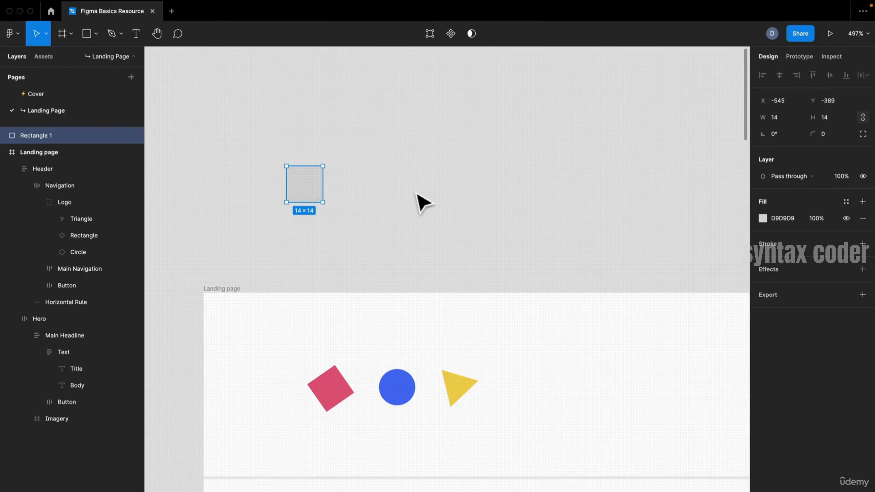
pyautogui.press('i')
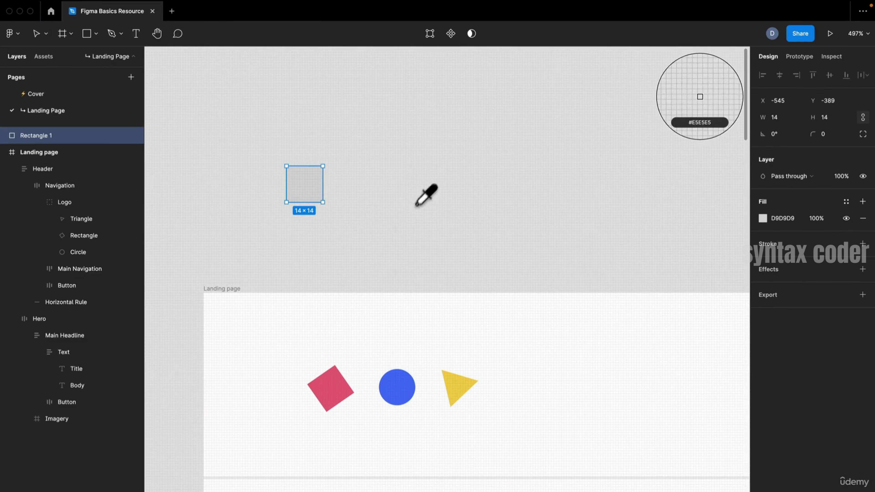
pyautogui.click(401, 391)
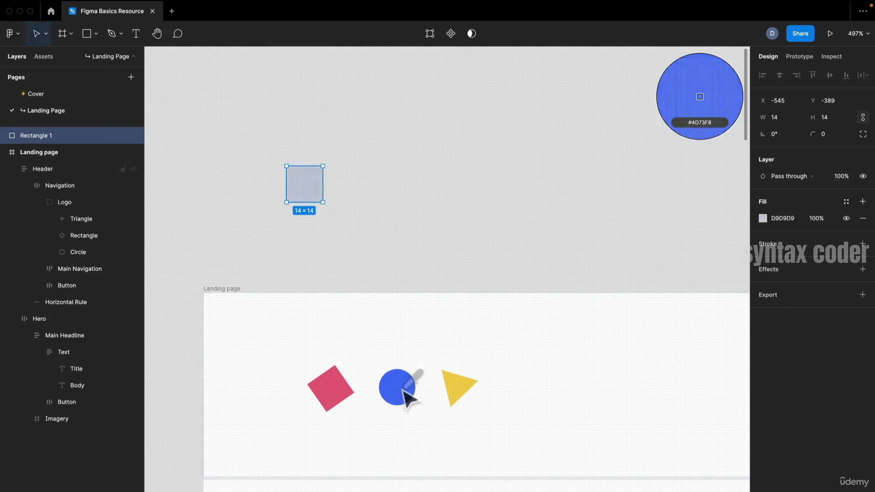
pyautogui.click(403, 392)
# Set the new square's fill to the pink of the logo's rectangle, E75A82, using the eyedropper, and deselect it
pyautogui.press('i')
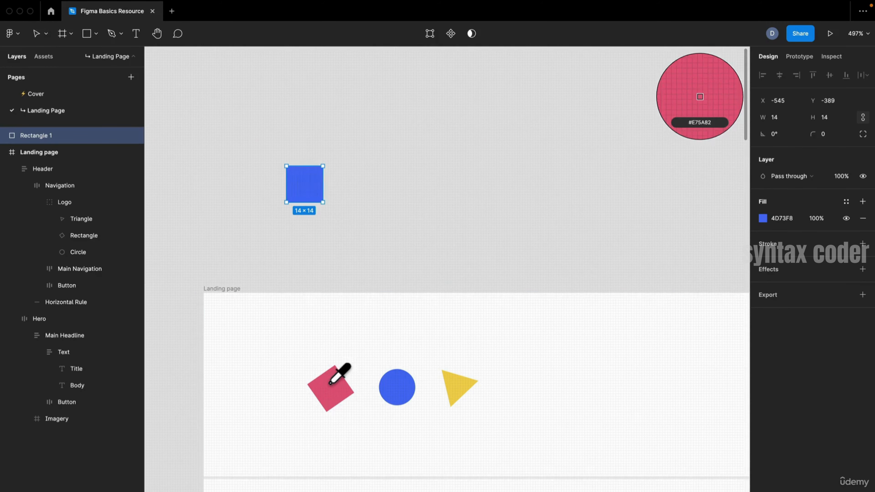
pyautogui.click(331, 383)
pyautogui.click(392, 236)
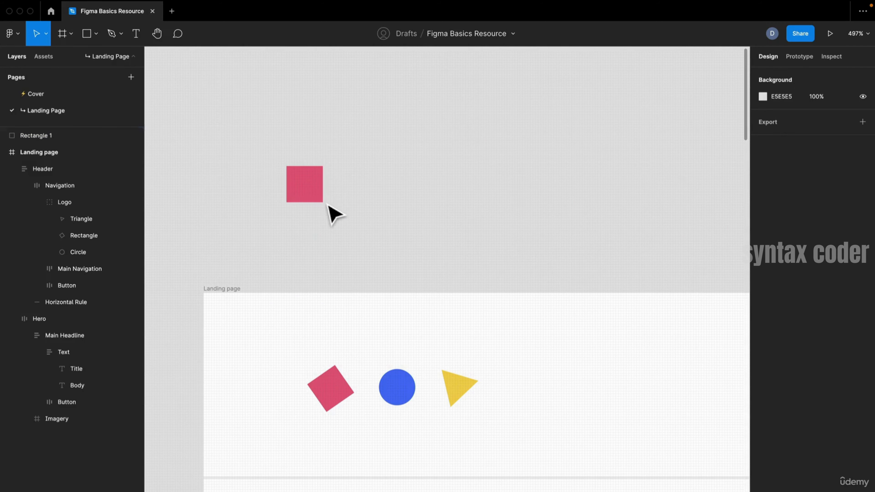
# Draw a 14 × 14 circle with the Ellipse tool beside the pink square, level with it
pyautogui.click(89, 36)
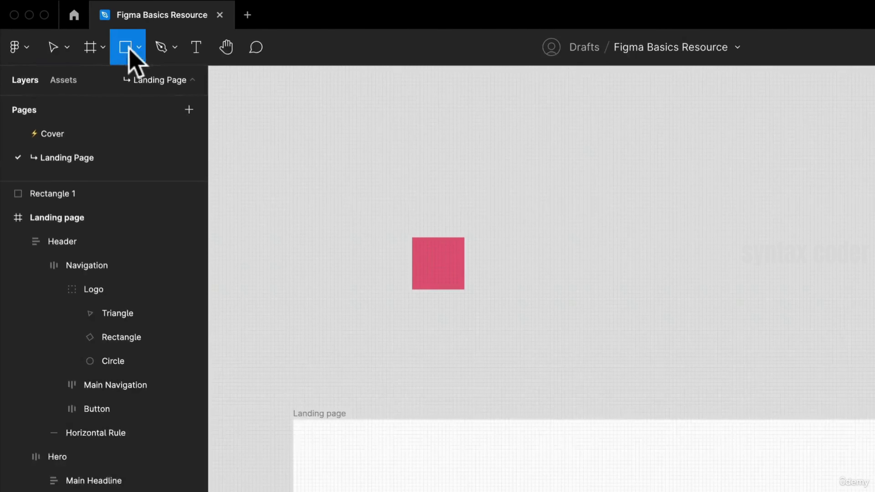
pyautogui.click(137, 49)
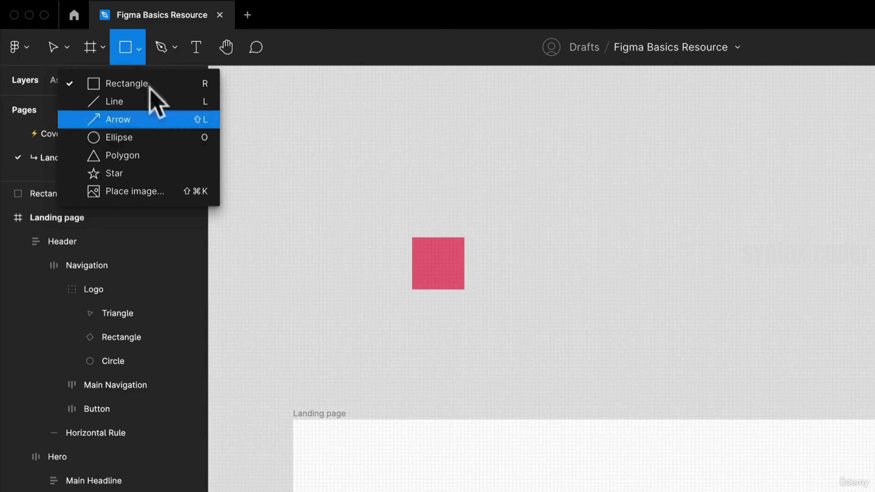
pyautogui.click(139, 50)
pyautogui.moveTo(174, 4)
pyautogui.press('o')
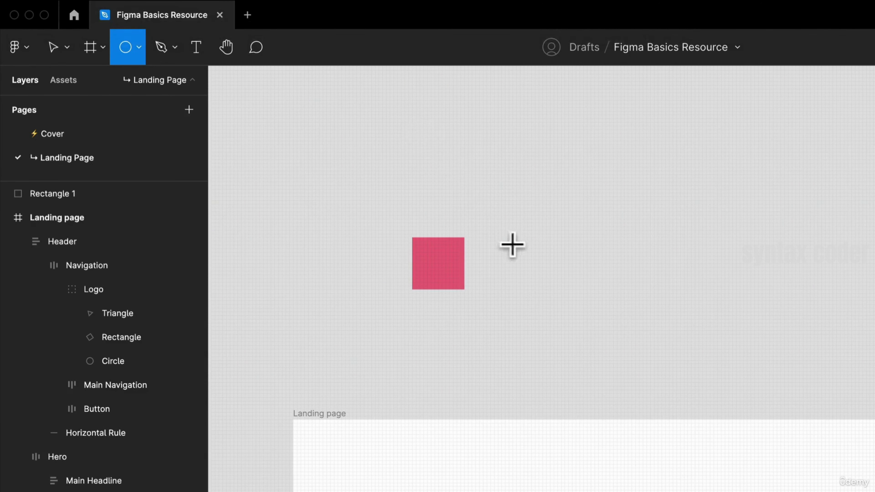
pyautogui.moveTo(509, 238); pyautogui.dragTo(548, 292)
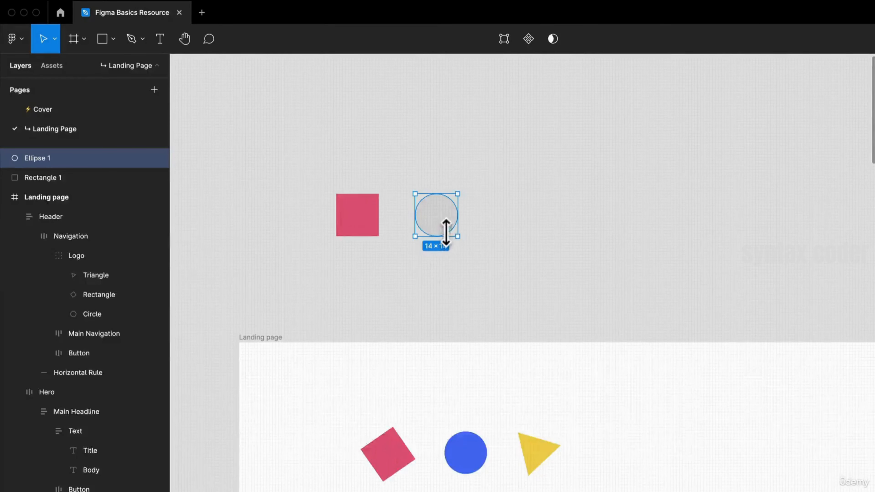
# Fill the new circle with the logo circle's blue, 4D73F8, using the eyedropper, and deselect it
pyautogui.press('i')
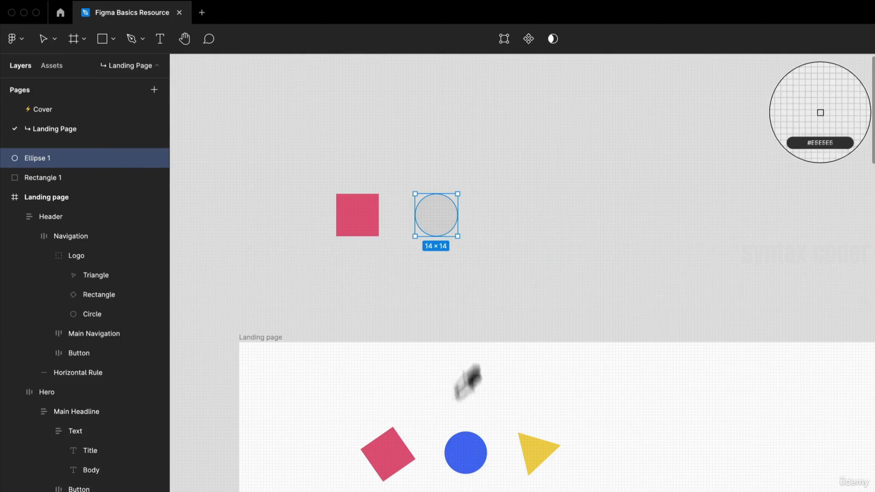
pyautogui.click(463, 451)
pyautogui.click(503, 273)
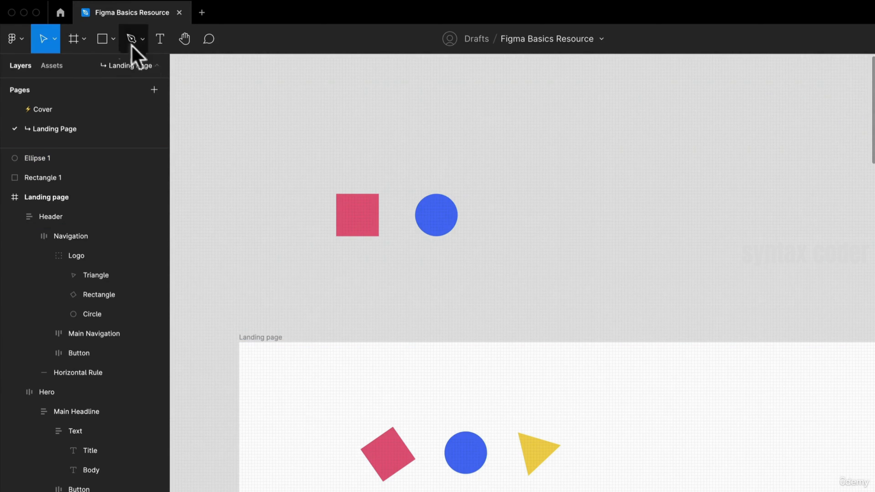
# Draw a 16 × 16 triangle with the Polygon tool beside the new circle and fill it with the logo triangle's yellow, F5D555
pyautogui.click(114, 39)
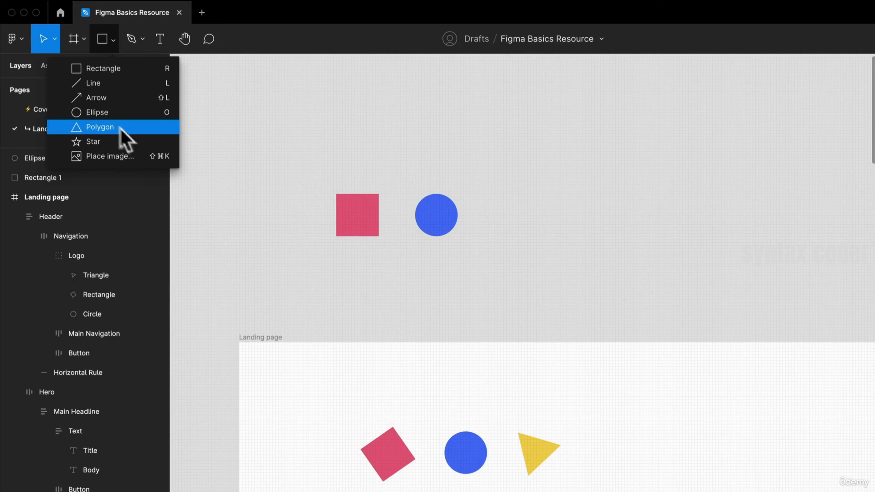
pyautogui.click(108, 130)
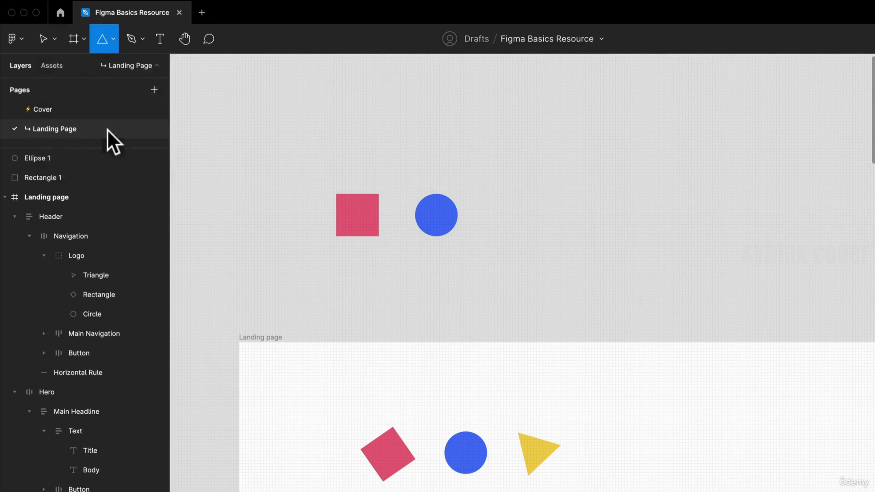
pyautogui.moveTo(500, 189)
pyautogui.mouseDown()
pyautogui.moveTo(547, 237)
pyautogui.moveTo(531, 233)
pyautogui.mouseUp()
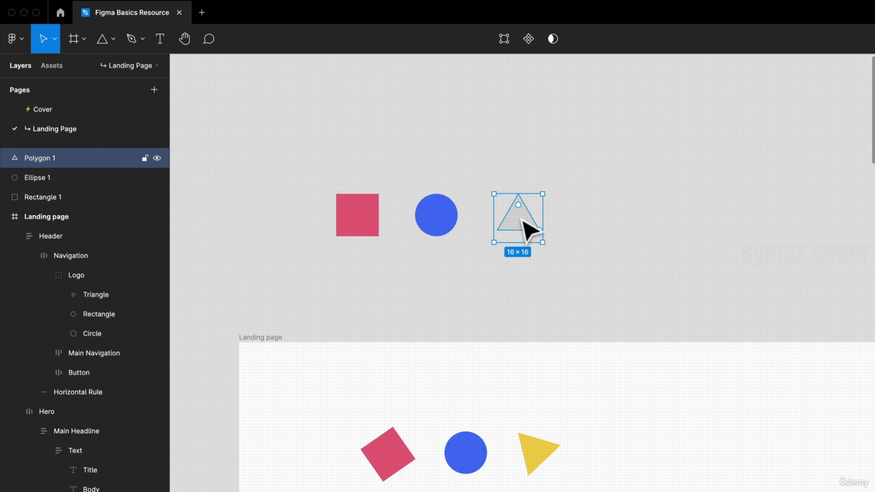
pyautogui.press('i')
pyautogui.click(532, 448)
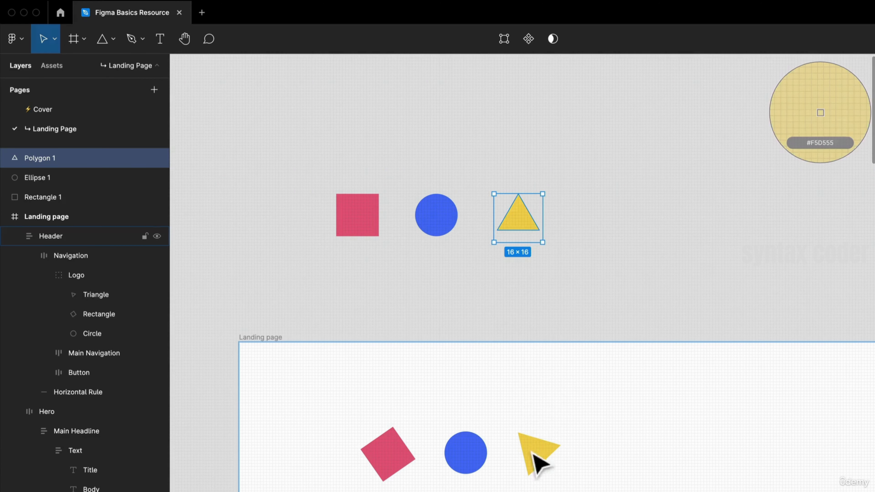
pyautogui.click(586, 260)
# Enlarge the new yellow triangle to 18 × 18 and move it closer to the new blue circle
pyautogui.moveTo(509, 223); pyautogui.dragTo(501, 228)
pyautogui.click(500, 272)
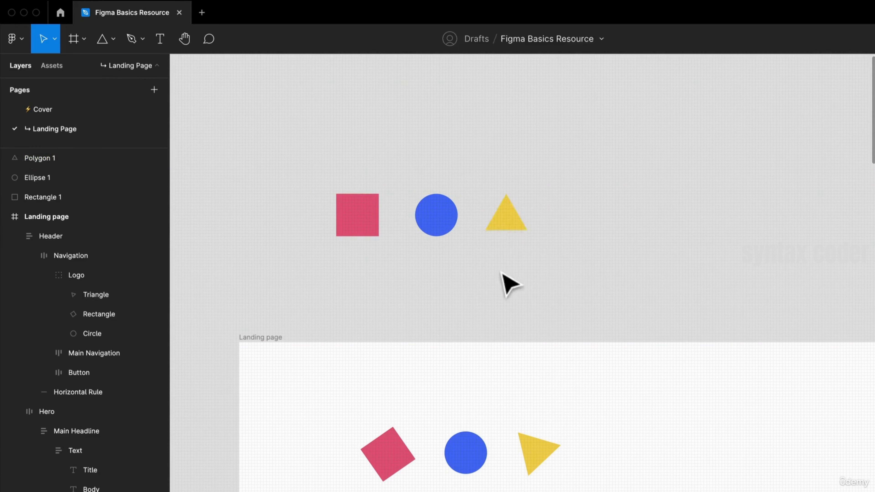
pyautogui.scroll(2, 501, 272)
pyautogui.moveTo(498, 270); pyautogui.dragTo(466, 170)
pyautogui.moveTo(468, 123); pyautogui.dragTo(538, 159)
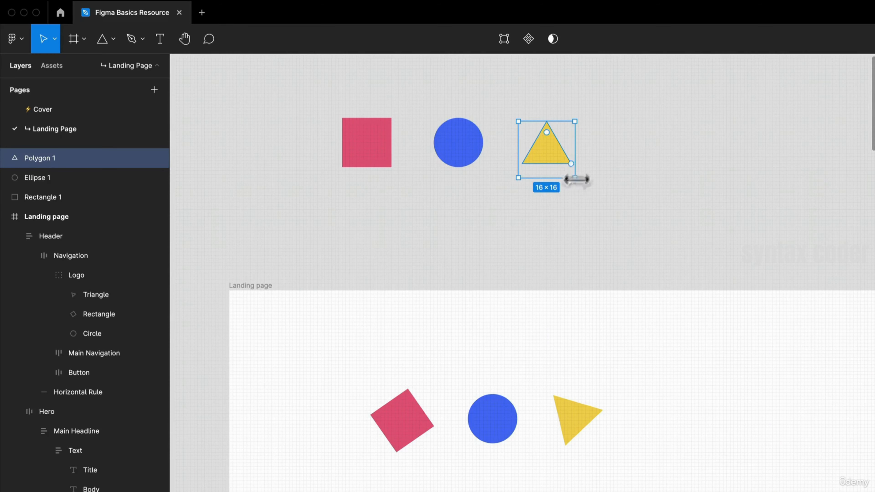
pyautogui.moveTo(577, 182); pyautogui.dragTo(581, 187)
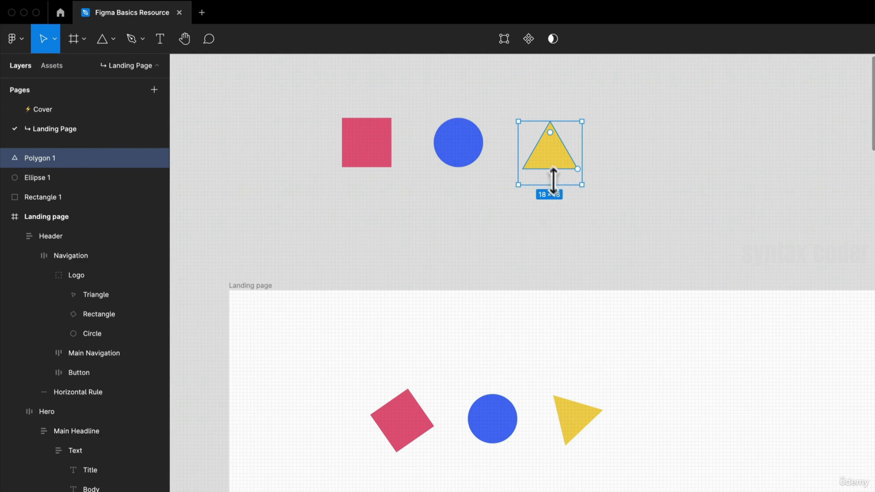
pyautogui.moveTo(560, 158); pyautogui.dragTo(554, 156)
pyautogui.click(568, 197)
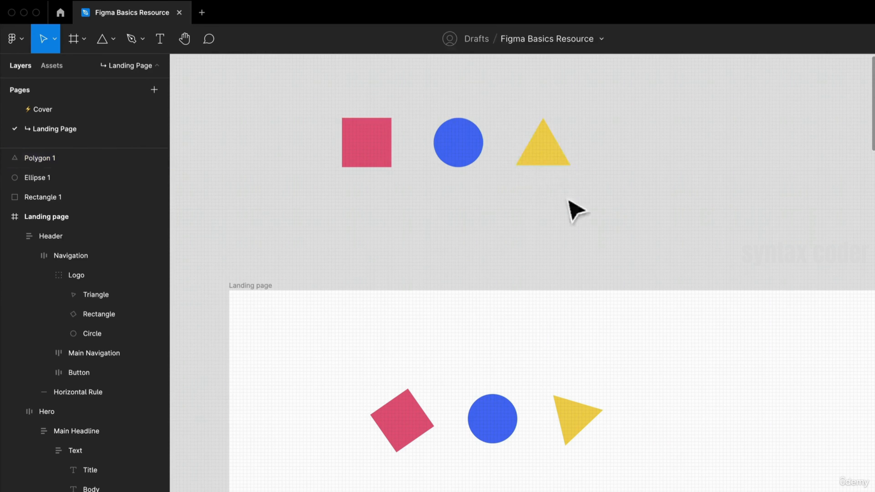
# Shift the new pink square slightly towards the circle, and rotate it and the new triangle to match the original logo's tilt
pyautogui.moveTo(380, 143)
pyautogui.mouseDown()
pyautogui.moveTo(392, 139)
pyautogui.moveTo(386, 142)
pyautogui.mouseUp()
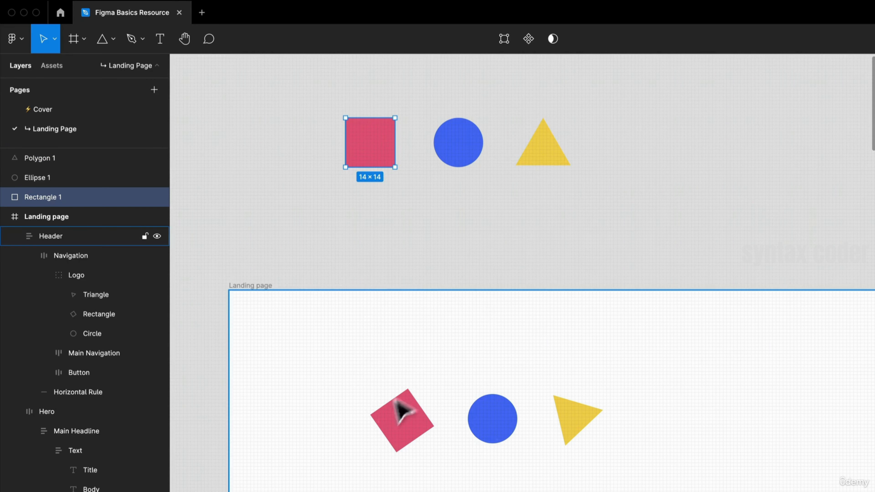
pyautogui.moveTo(401, 172); pyautogui.dragTo(358, 187)
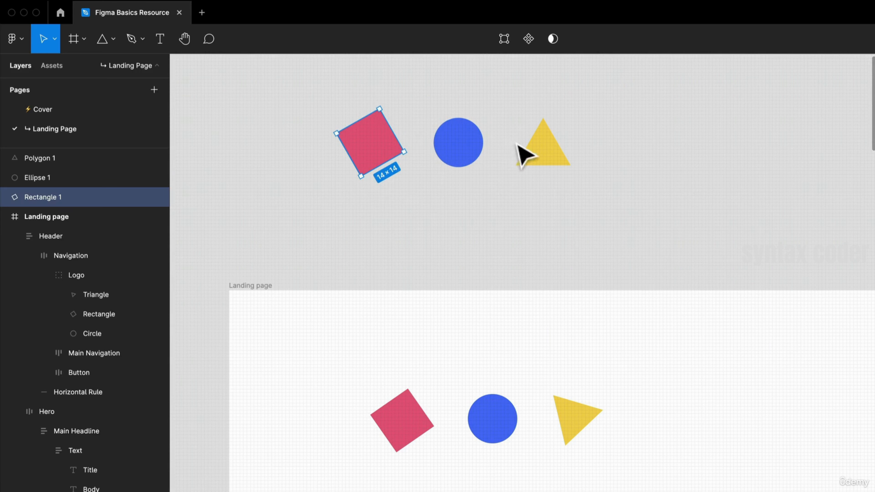
pyautogui.click(559, 154)
pyautogui.moveTo(577, 190); pyautogui.dragTo(554, 144)
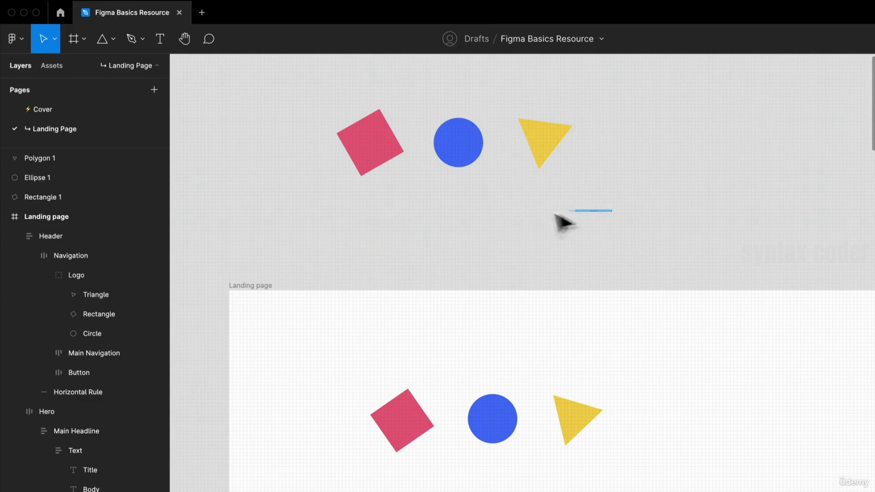
# Nudge the new circle, and align the new square, circle and triangle on their vertical centres
pyautogui.moveTo(460, 142); pyautogui.dragTo(459, 138)
pyautogui.moveTo(625, 218); pyautogui.dragTo(335, 124)
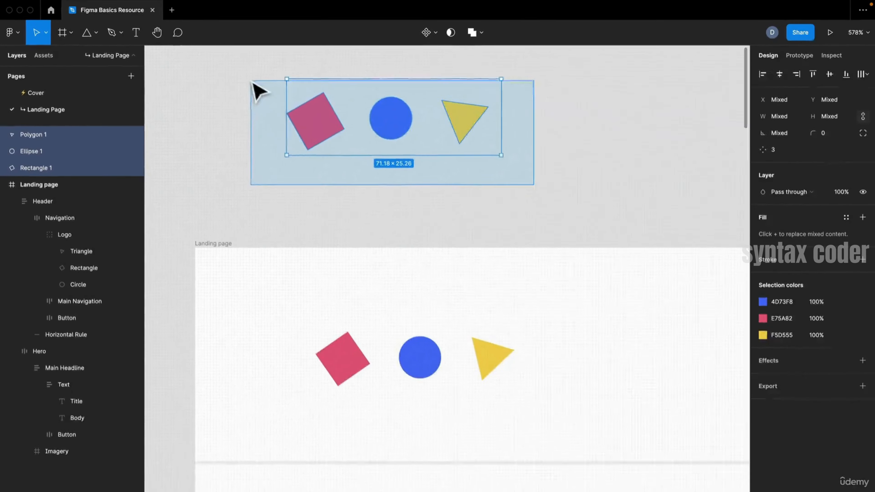
pyautogui.moveTo(254, 82); pyautogui.dragTo(257, 83)
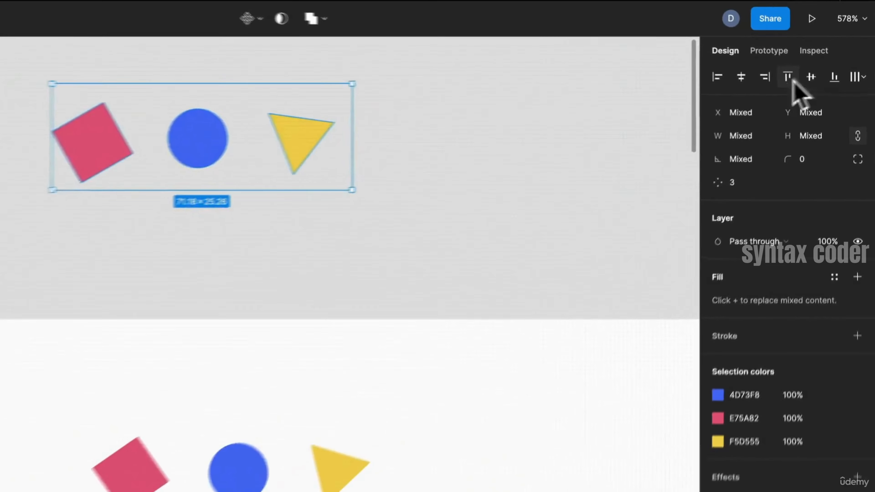
pyautogui.click(811, 78)
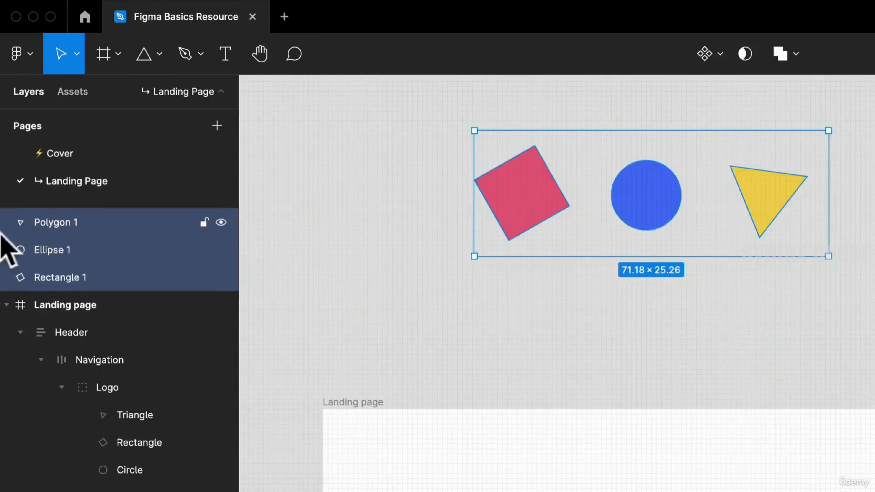
# Rename the new polygon layer Traingle and the new ellipse layer Circle
pyautogui.doubleClick(58, 222)
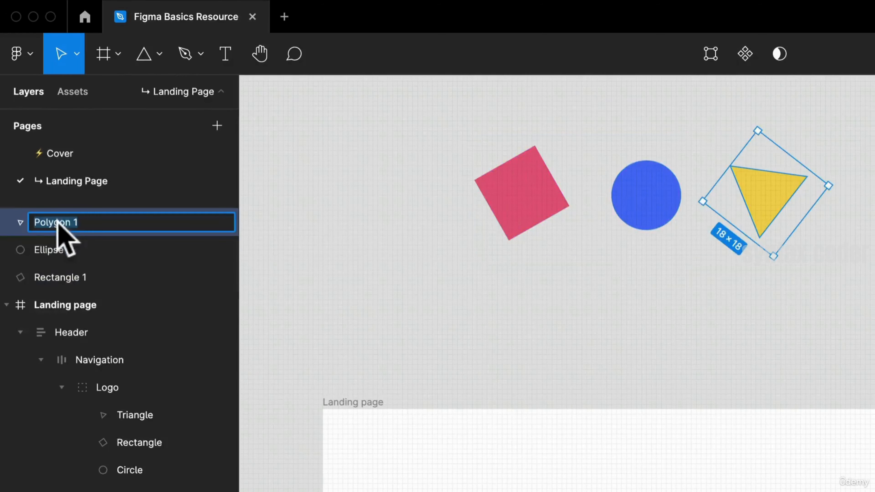
pyautogui.write('Traingle')
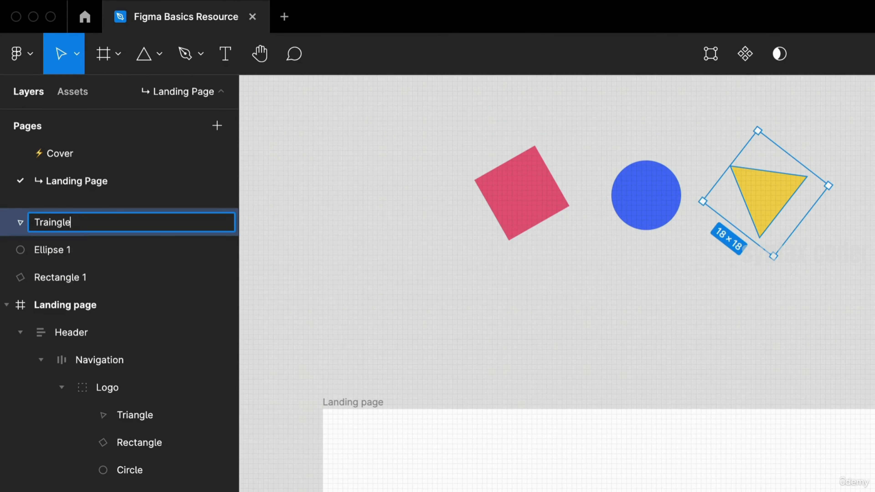
pyautogui.press('Tab')
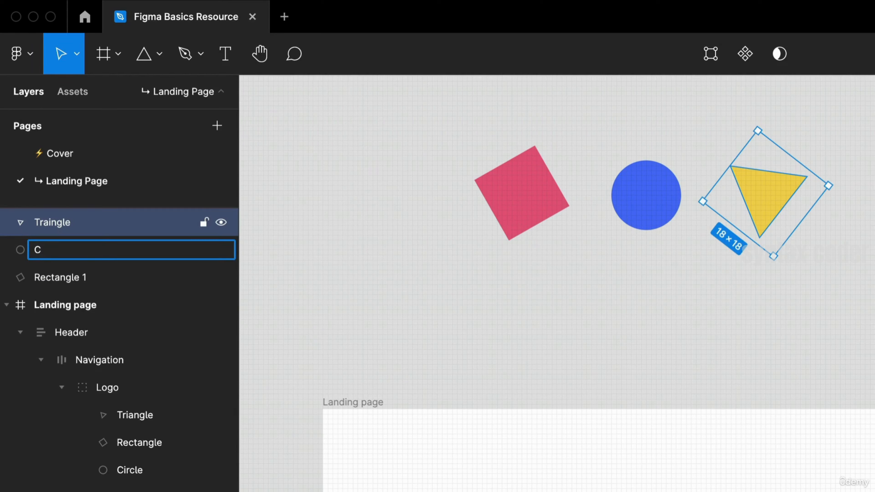
pyautogui.write('Circle')
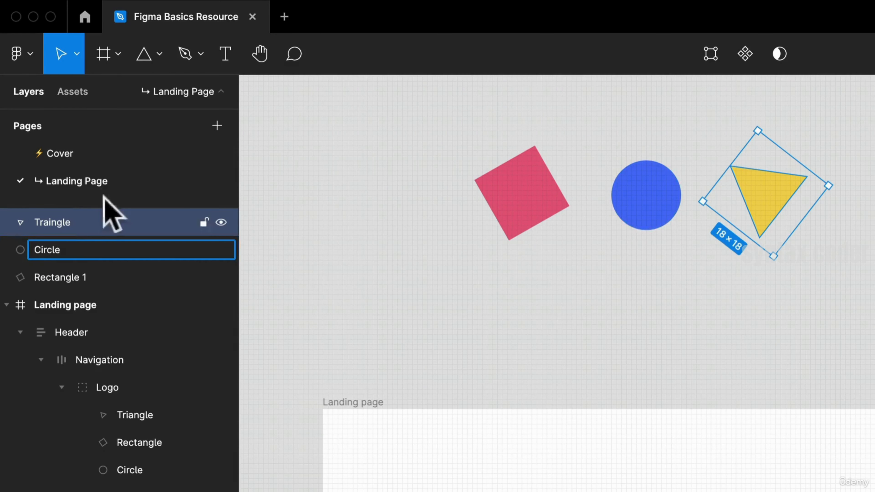
pyautogui.press('Return')
# Correct the misspelled polygon layer's name to Triangle, and rename the new Rectangle 1 layer Square
pyautogui.doubleClick(53, 225)
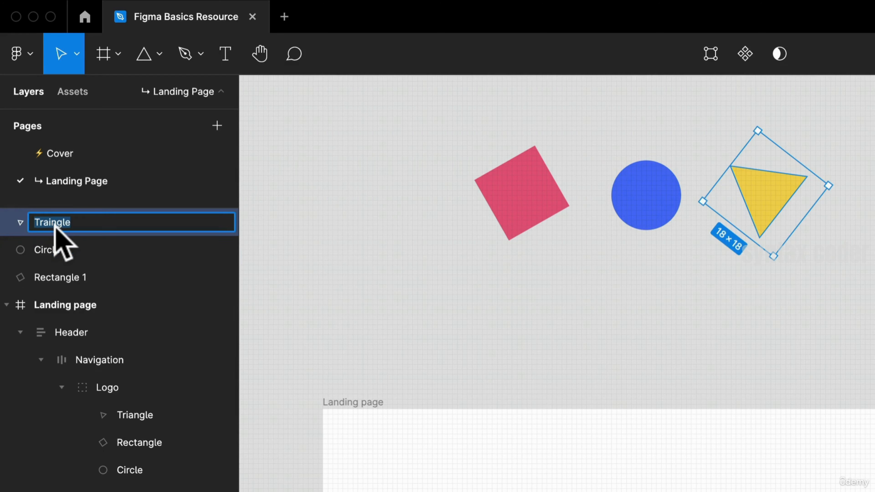
pyautogui.write('Triangle')
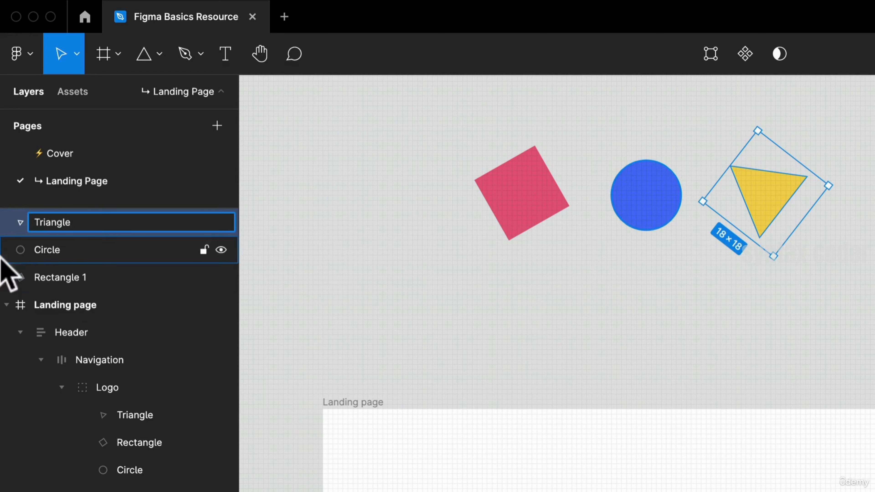
pyautogui.doubleClick(83, 288)
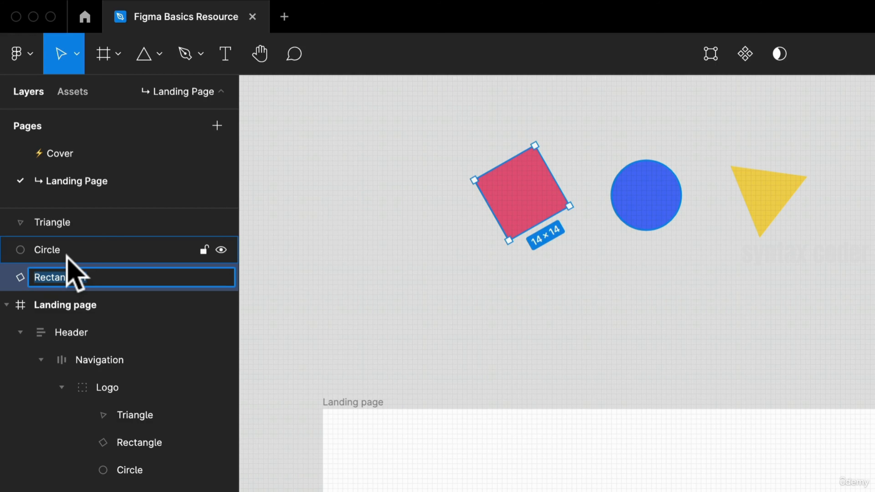
pyautogui.write('R')
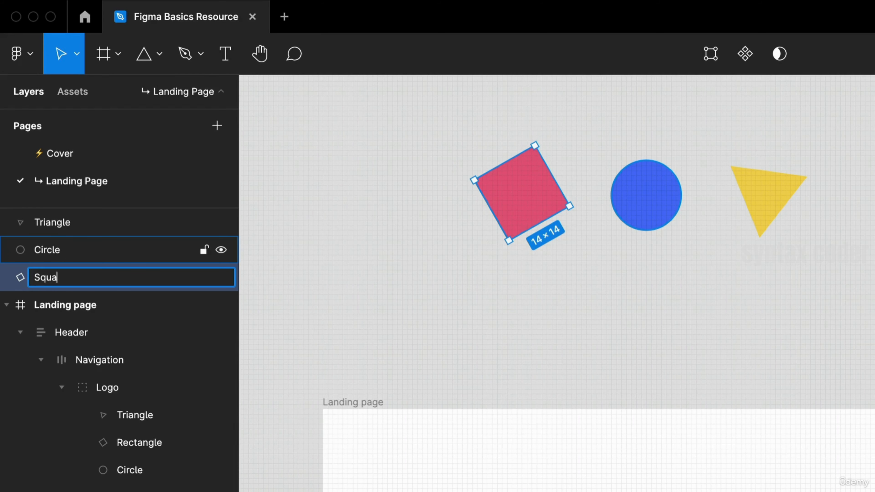
pyautogui.press('Return')
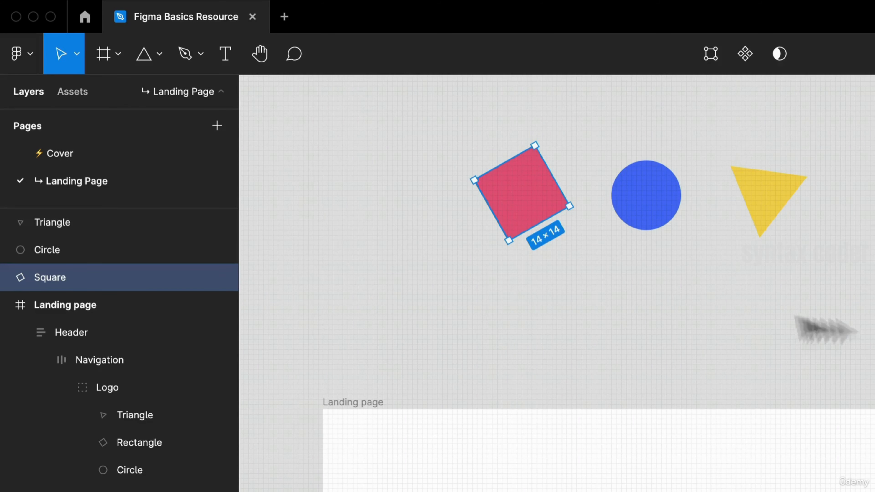
# Select the new square, circle and triangle together and combine them with Group selection
pyautogui.moveTo(873, 302); pyautogui.dragTo(534, 197)
pyautogui.moveTo(466, 173); pyautogui.dragTo(448, 148)
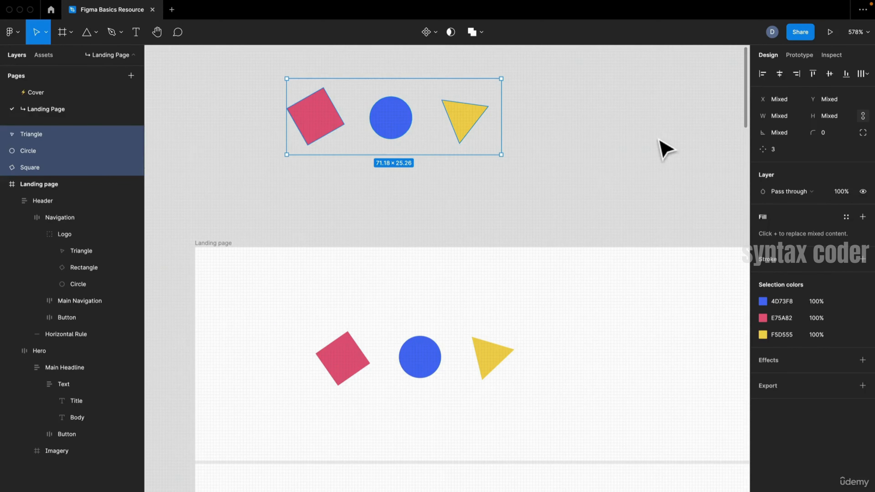
pyautogui.rightClick(395, 123)
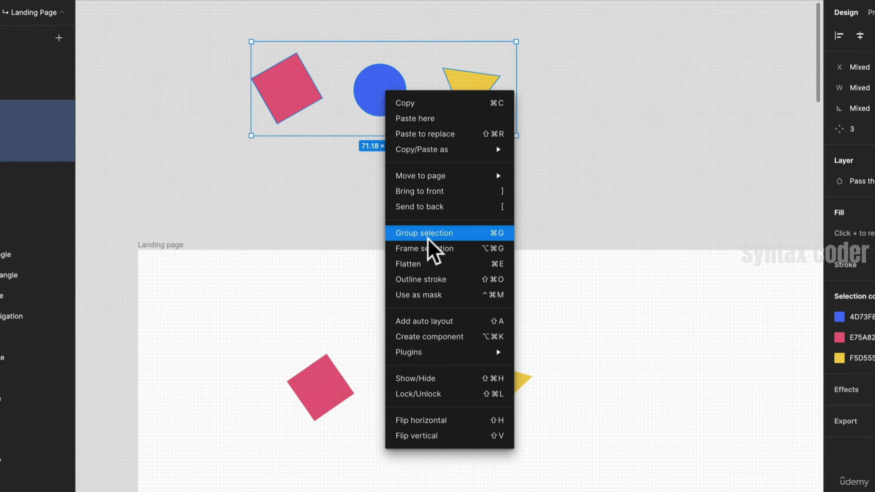
pyautogui.click(442, 237)
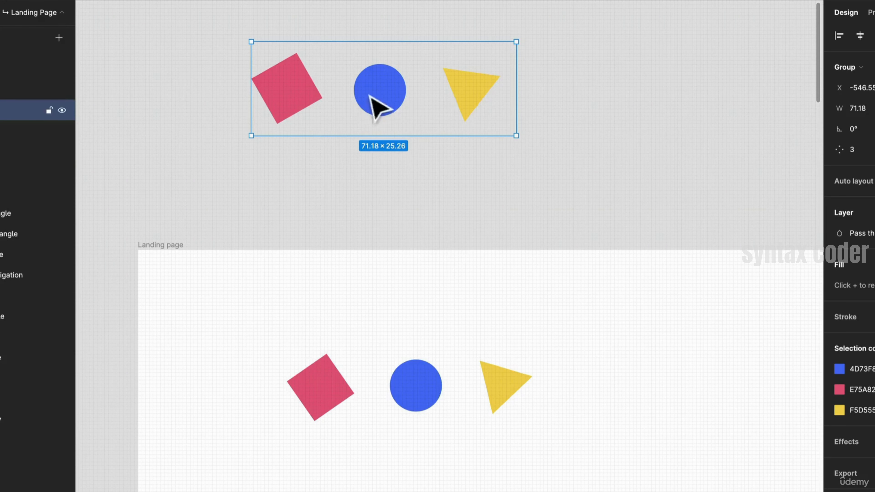
# Move the new group down slightly on the canvas and name it Logo
pyautogui.moveTo(377, 101)
pyautogui.mouseDown()
pyautogui.moveTo(492, 162)
pyautogui.moveTo(372, 109)
pyautogui.mouseUp()
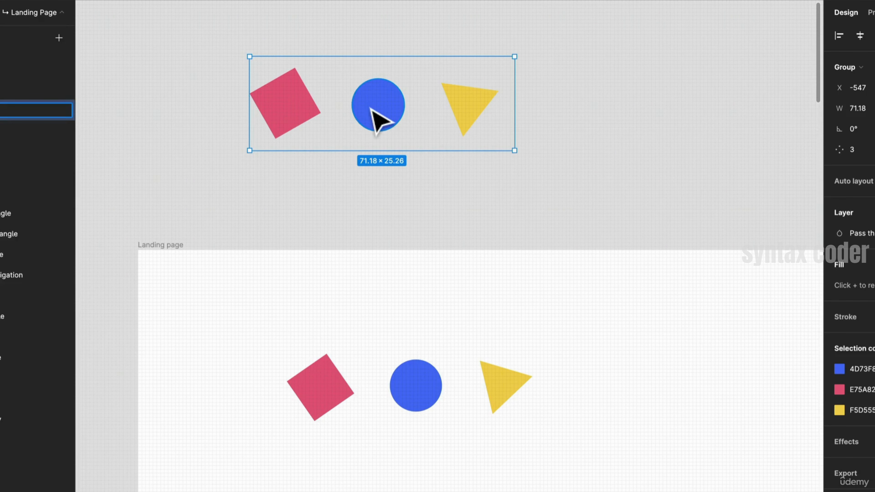
pyautogui.press('Return')
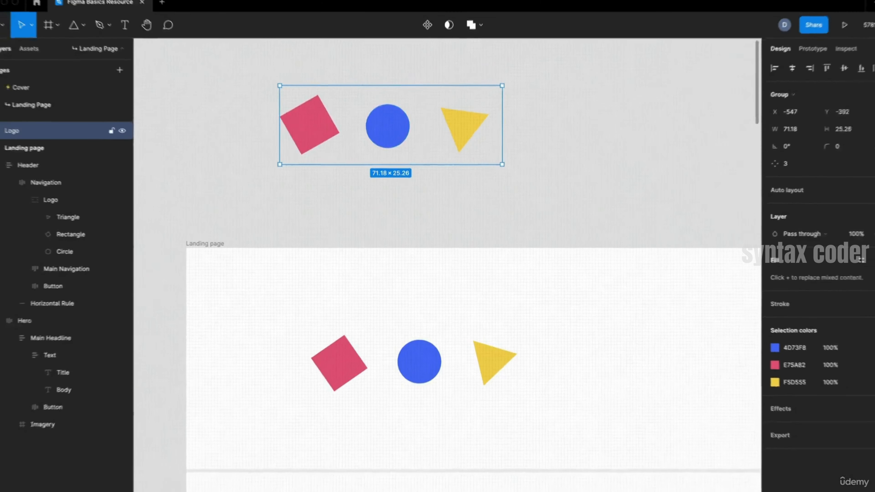
pyautogui.click(393, 162)
pyautogui.click(455, 134)
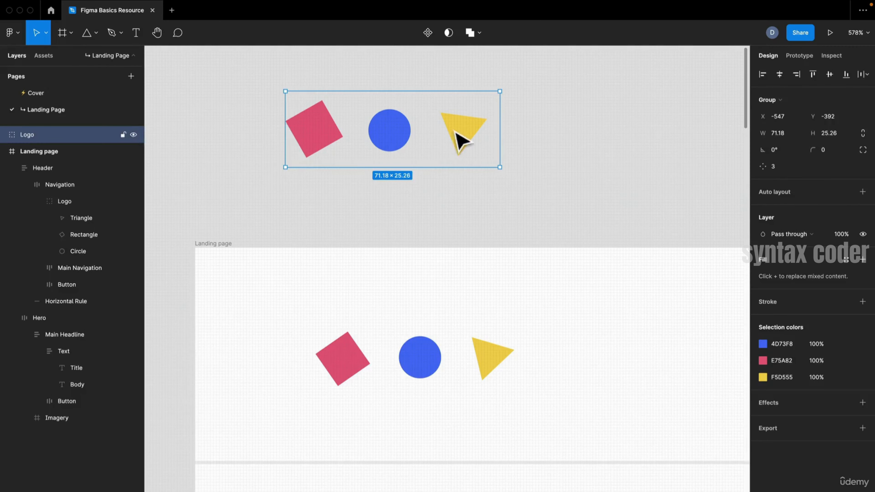
# Move the Logo group farther up above the landing page frame, to about X -548, Y -412
pyautogui.moveTo(463, 141); pyautogui.dragTo(370, 162)
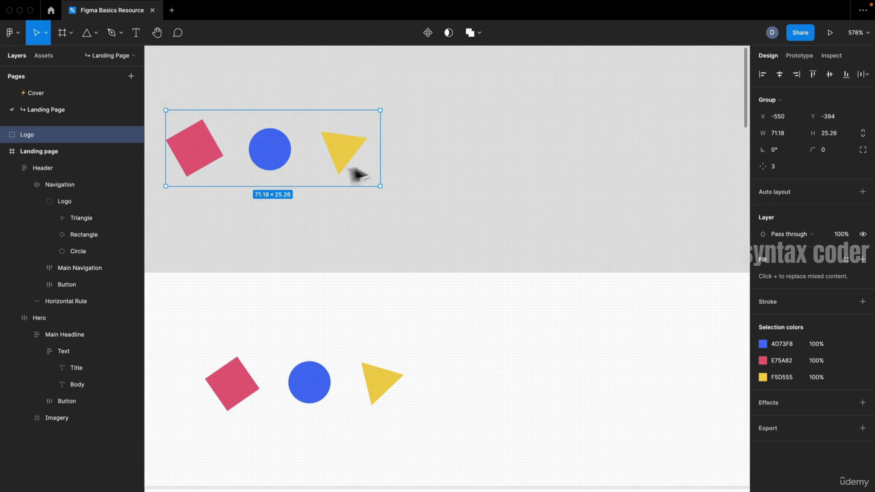
pyautogui.moveTo(351, 170); pyautogui.dragTo(357, 115)
pyautogui.click(439, 140)
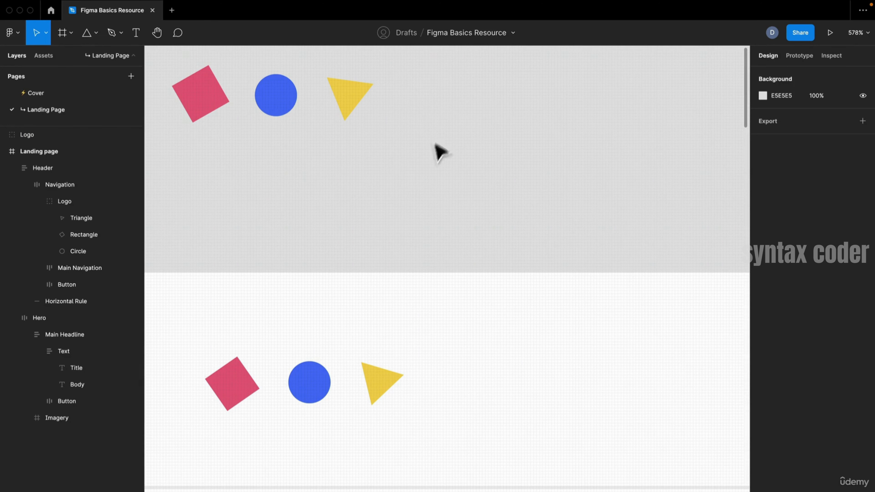
# Draw a 34 × 34 circle beside the new logo and duplicate it straight down so the two circles overlap
pyautogui.scroll(4, 342, 197)
pyautogui.hscroll(4, 390, 245)
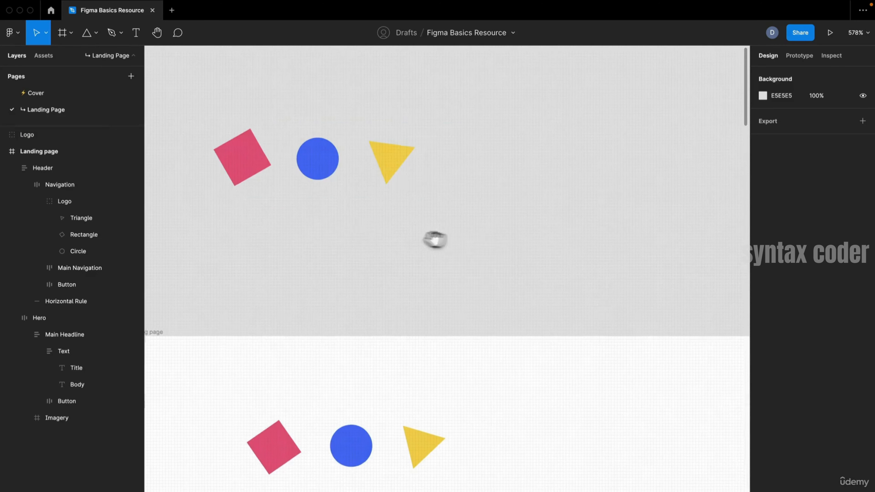
pyautogui.press('o')
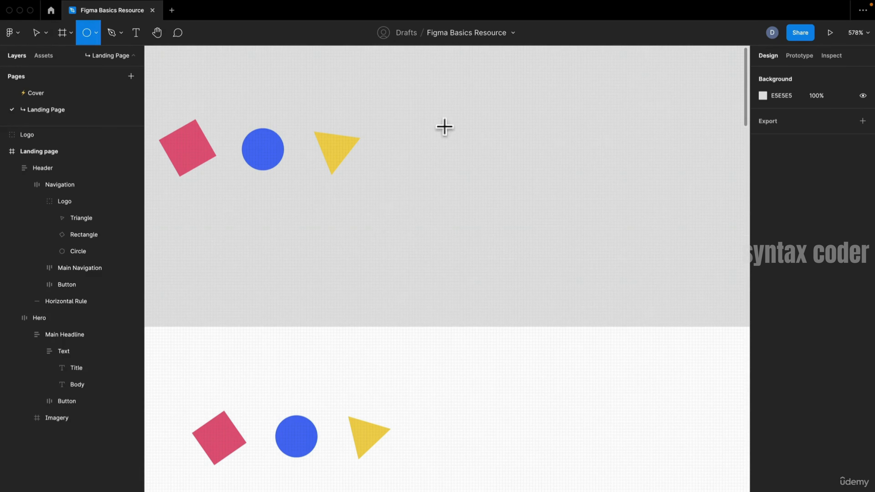
pyautogui.moveTo(441, 104)
pyautogui.mouseDown()
pyautogui.moveTo(467, 144)
pyautogui.moveTo(544, 206)
pyautogui.mouseUp()
pyautogui.click(615, 186)
pyautogui.click(504, 156)
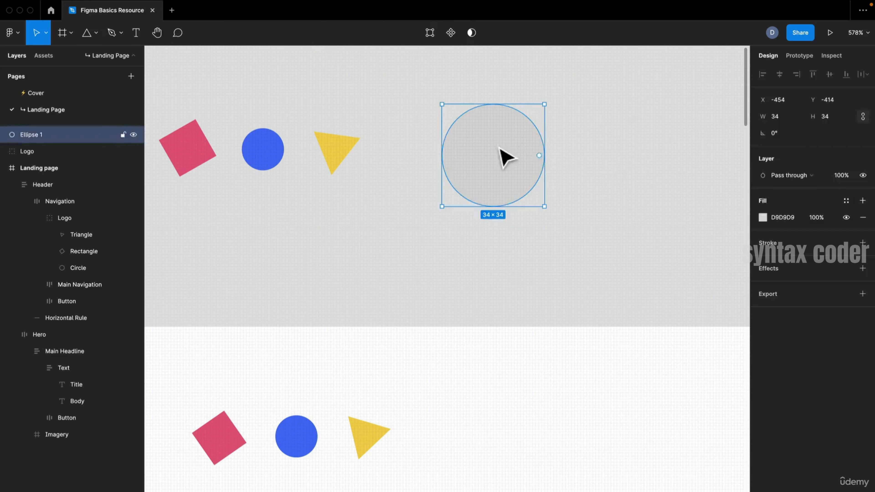
pyautogui.moveTo(482, 144); pyautogui.dragTo(503, 172)
pyautogui.moveTo(611, 196); pyautogui.dragTo(531, 152)
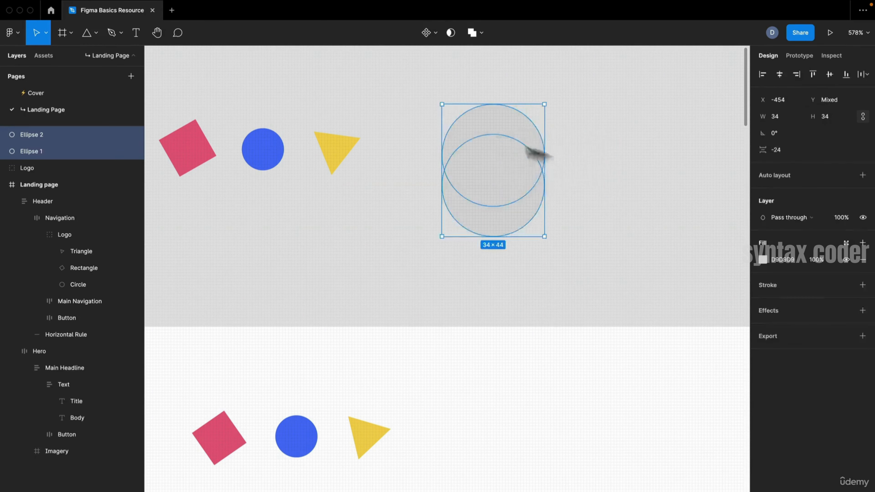
# Fill the front circle with the logo triangle's yellow F5D555 and the back circle with the logo circle's blue, sampling both colours
pyautogui.click(500, 229)
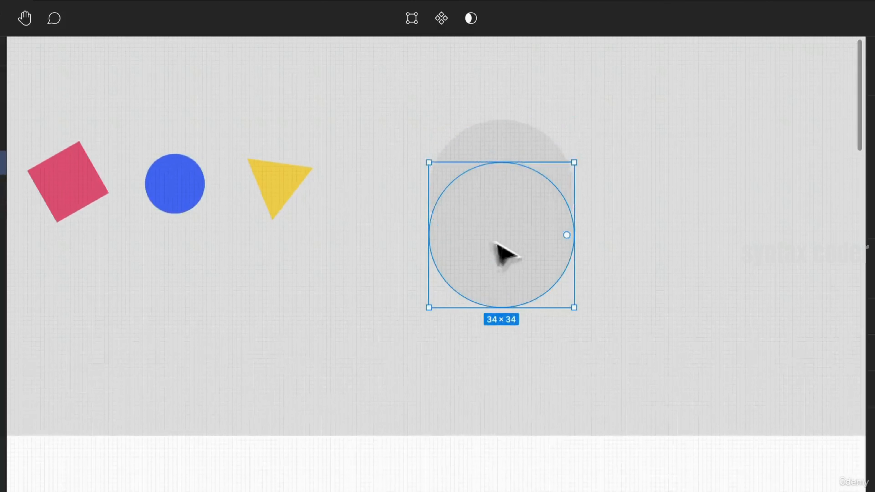
pyautogui.press('i')
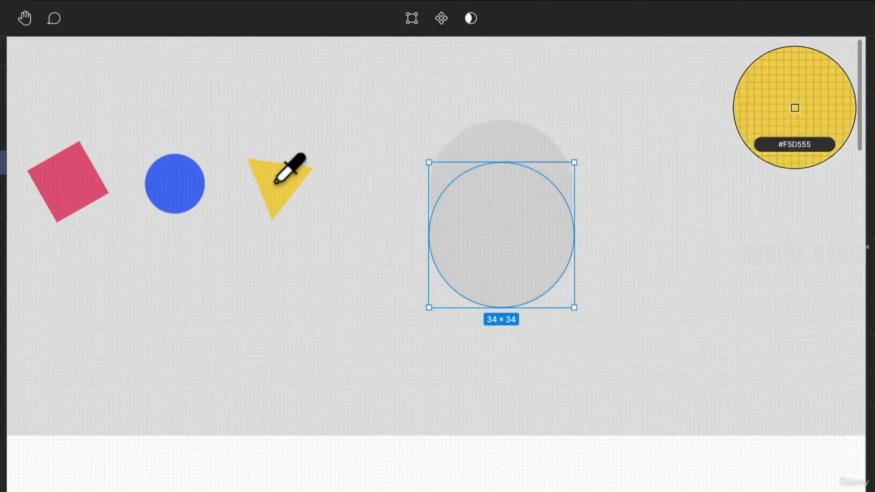
pyautogui.click(283, 175)
pyautogui.click(673, 221)
pyautogui.click(546, 162)
pyautogui.press('i')
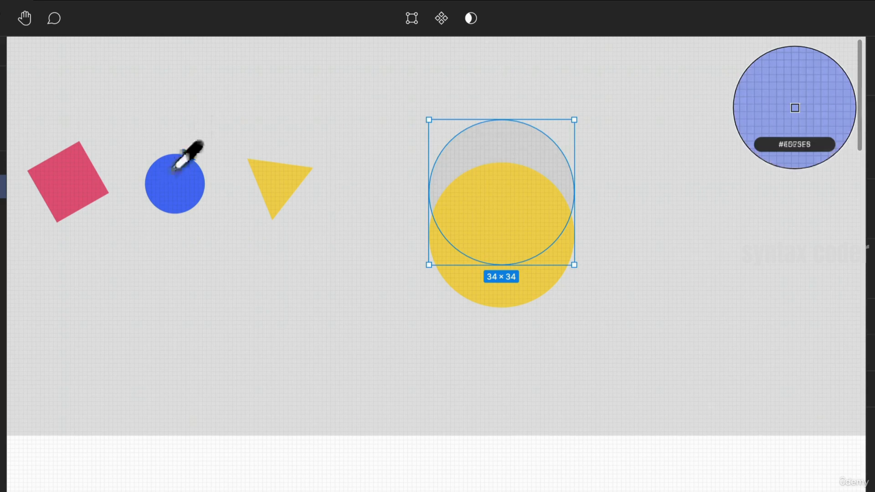
pyautogui.click(179, 170)
pyautogui.click(609, 283)
# Subtract the yellow circle from the blue one after nudging it up, and rotate the resulting crescent a quarter turn counterclockwise
pyautogui.moveTo(523, 249); pyautogui.dragTo(524, 241)
pyautogui.moveTo(671, 283); pyautogui.dragTo(497, 176)
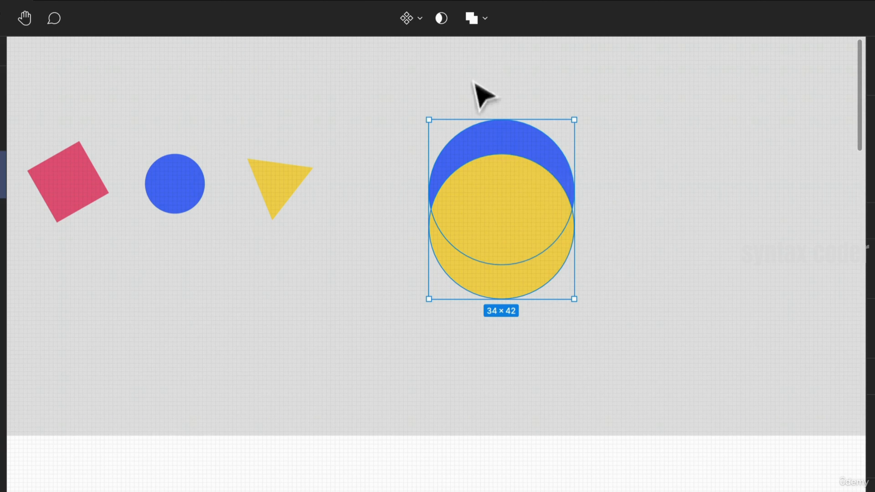
pyautogui.click(485, 20)
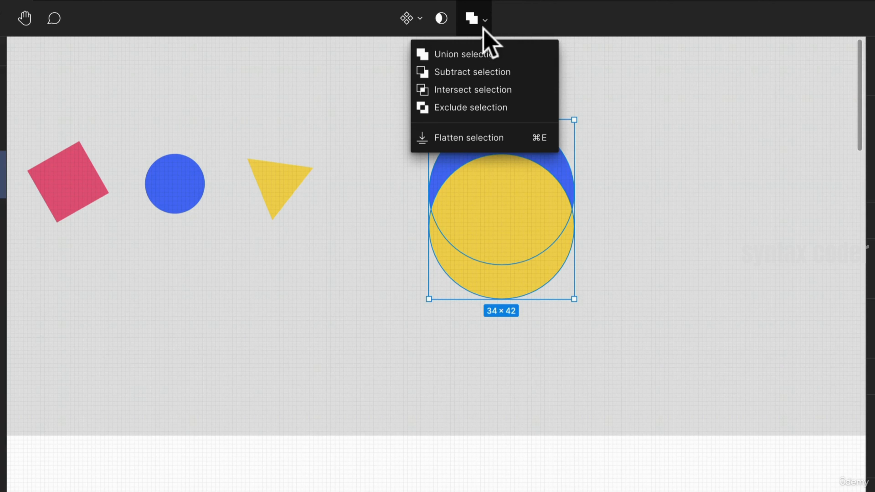
pyautogui.click(483, 72)
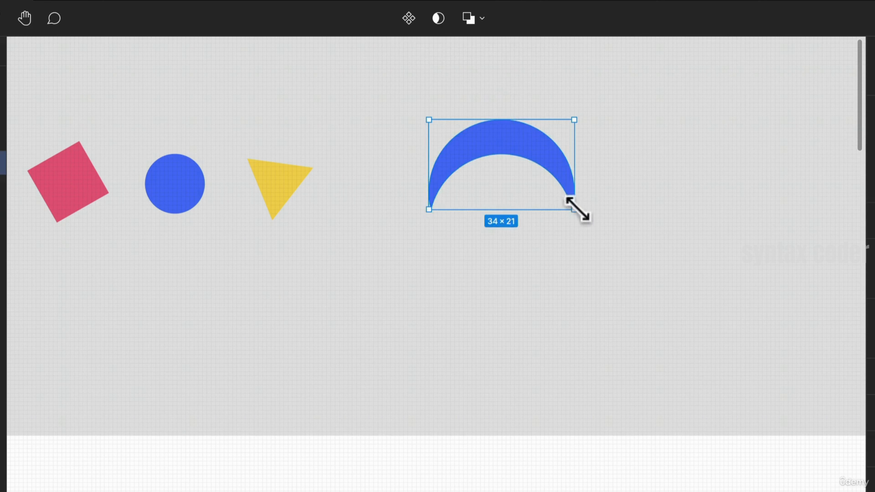
pyautogui.moveTo(575, 221); pyautogui.dragTo(572, 64)
pyautogui.click(621, 195)
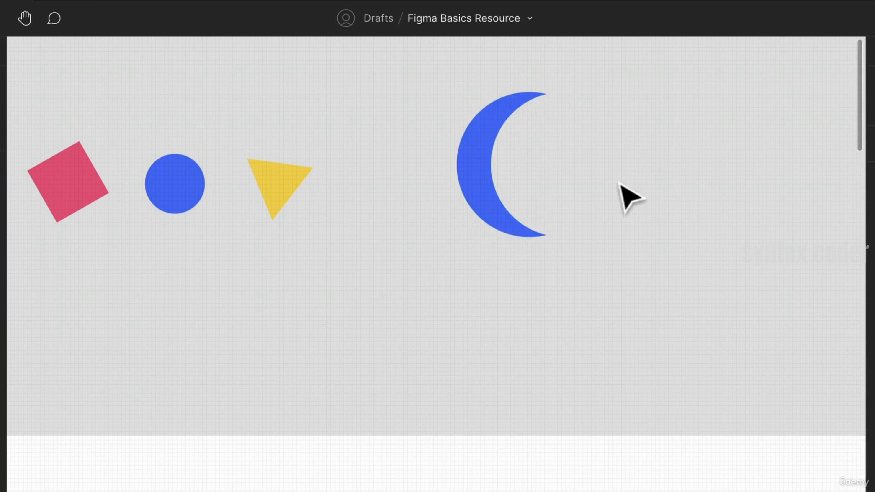
# Delete the blue crescent from the canvas
pyautogui.click(504, 191)
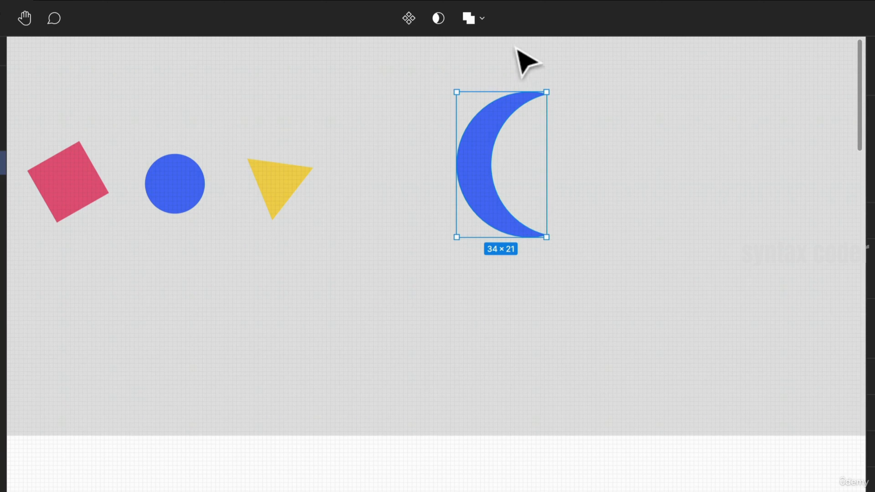
pyautogui.click(376, 107)
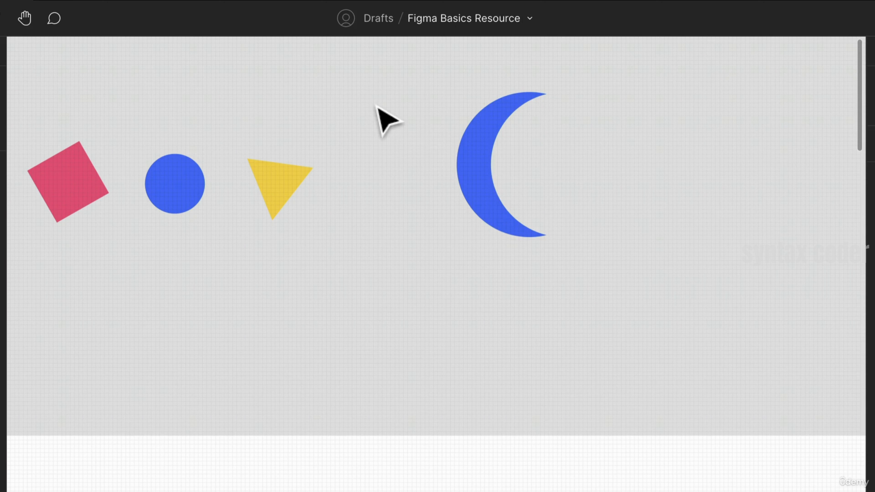
pyautogui.click(482, 154)
pyautogui.press('Delete')
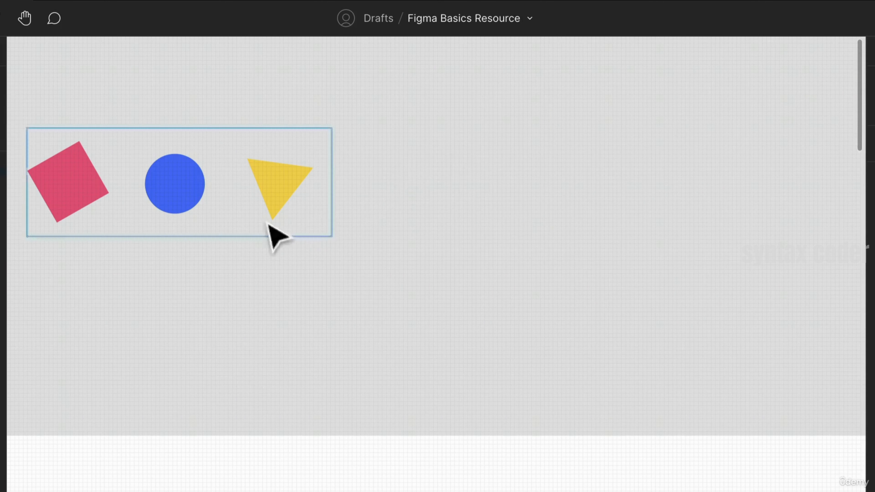
# Move the Logo group up and outward past the landing page's upper-left corner, to about X -699, Y -489
pyautogui.click(280, 193)
pyautogui.scroll(-5, 280, 193)
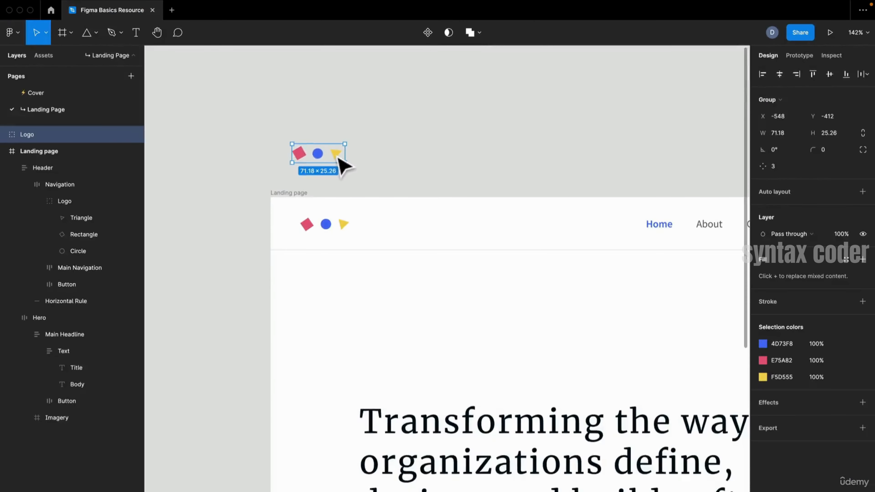
pyautogui.moveTo(339, 158); pyautogui.dragTo(224, 100)
pyautogui.scroll(5, 316, 162)
pyautogui.scroll(-5, 316, 162)
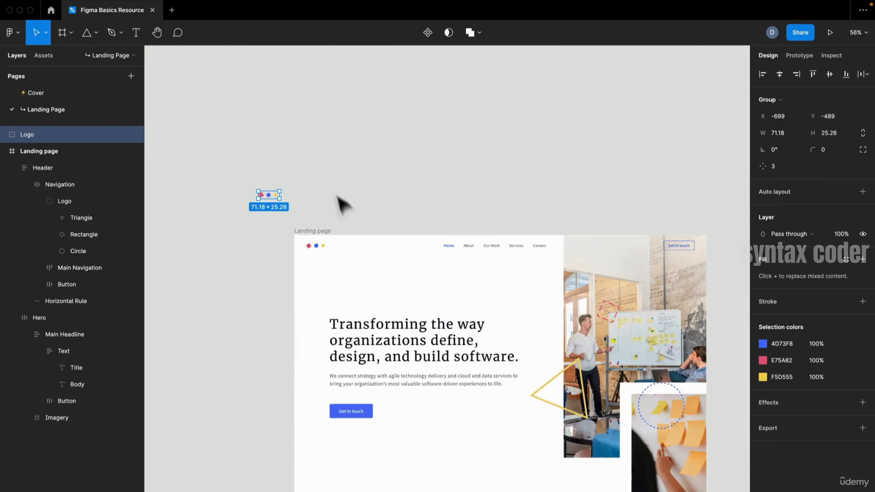
pyautogui.click(340, 133)
# Draw a new frame above the existing landing page and resize it to about 1400 × 799
pyautogui.scroll(3, 339, 133)
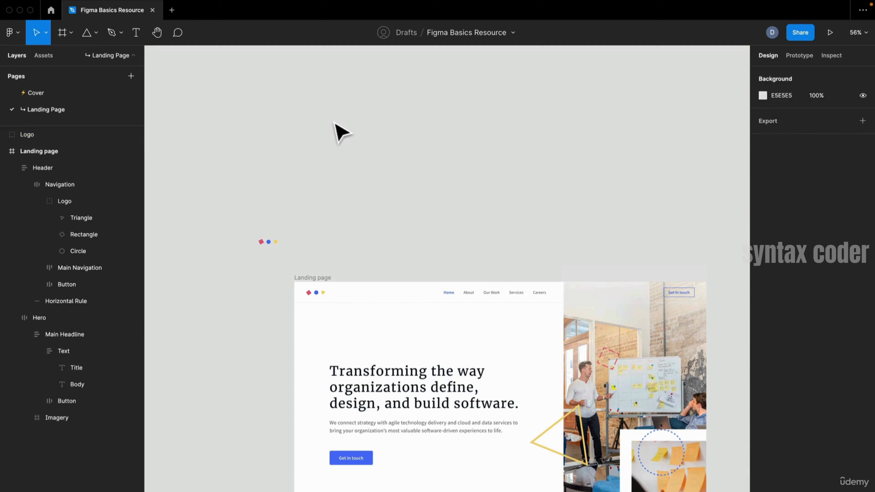
pyautogui.press('f')
pyautogui.moveTo(289, 60)
pyautogui.mouseDown()
pyautogui.moveTo(718, 238)
pyautogui.moveTo(699, 232)
pyautogui.moveTo(706, 229)
pyautogui.mouseUp()
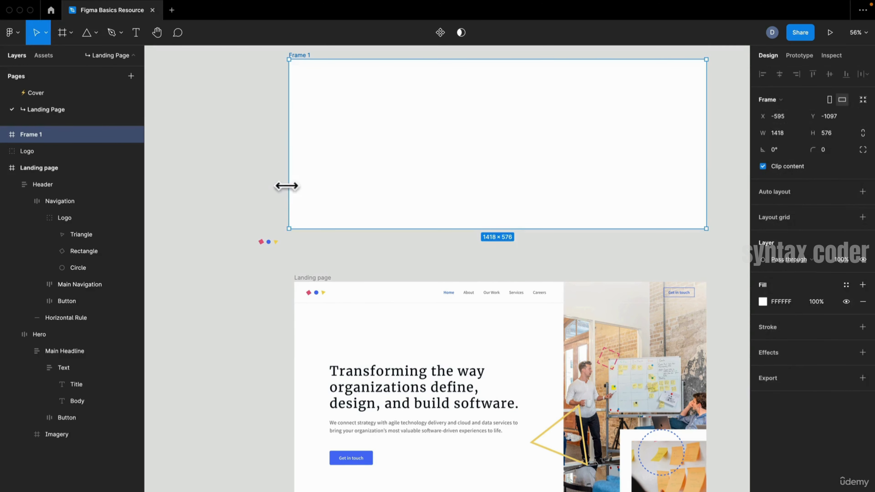
pyautogui.moveTo(286, 186)
pyautogui.mouseDown()
pyautogui.moveTo(302, 185)
pyautogui.moveTo(294, 184)
pyautogui.mouseUp()
pyautogui.scroll(1, 295, 134)
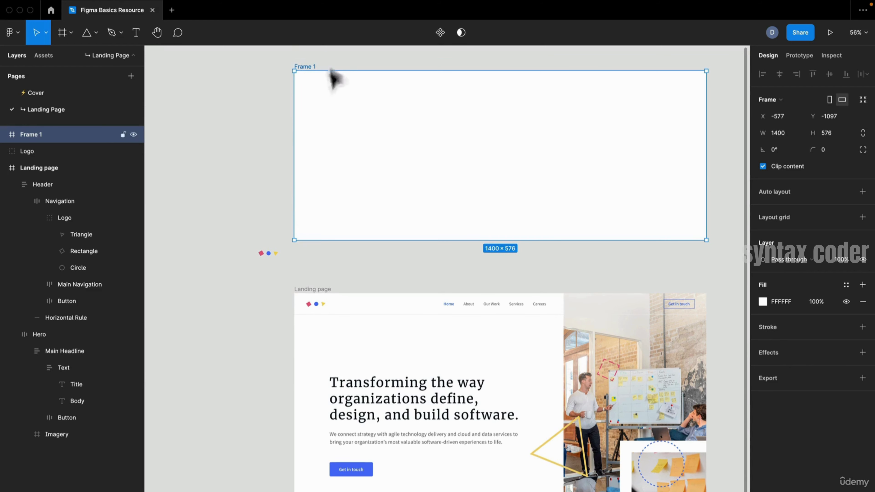
pyautogui.moveTo(320, 67); pyautogui.dragTo(324, 97)
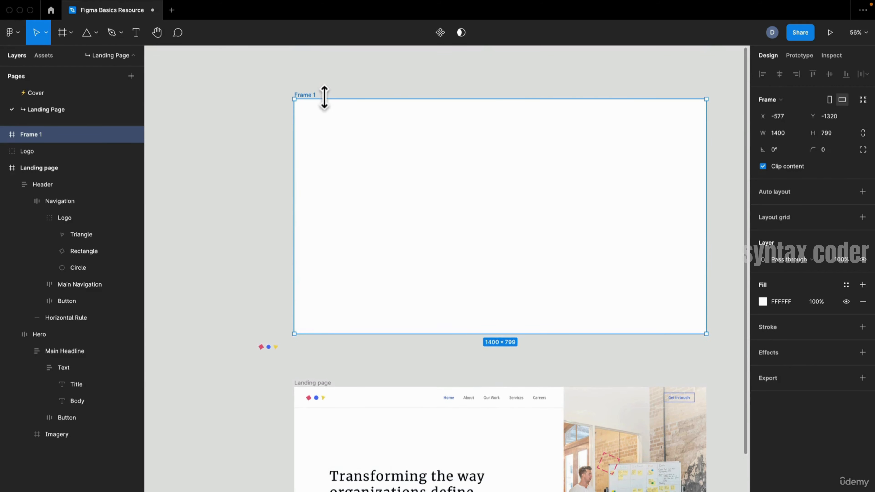
# Rename the new frame Landing Page
pyautogui.press('super+r')
pyautogui.write('Landing Page')
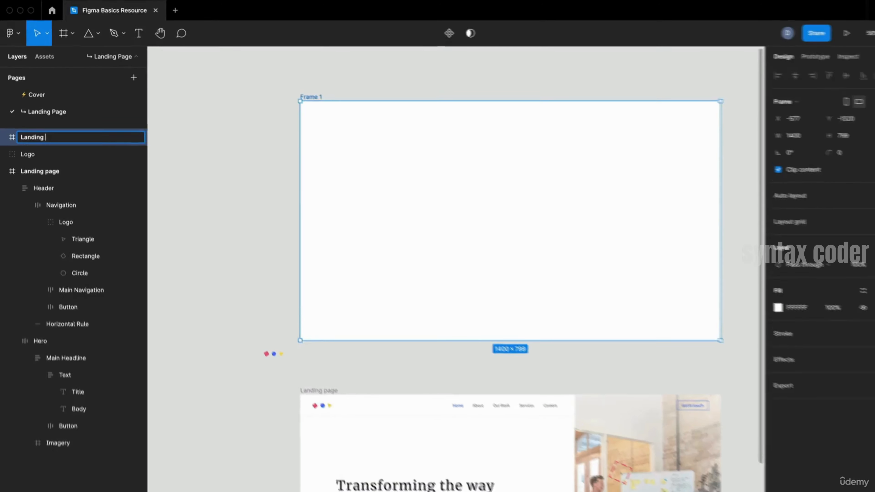
pyautogui.press('Return')
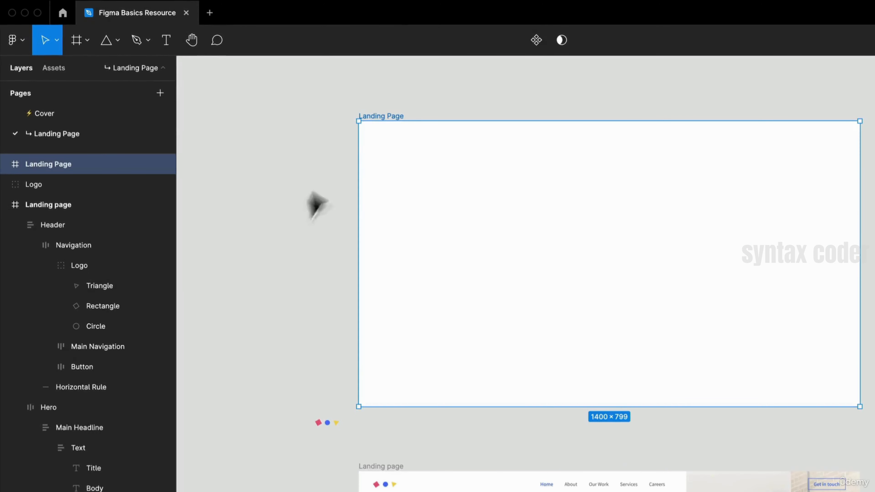
pyautogui.click(287, 273)
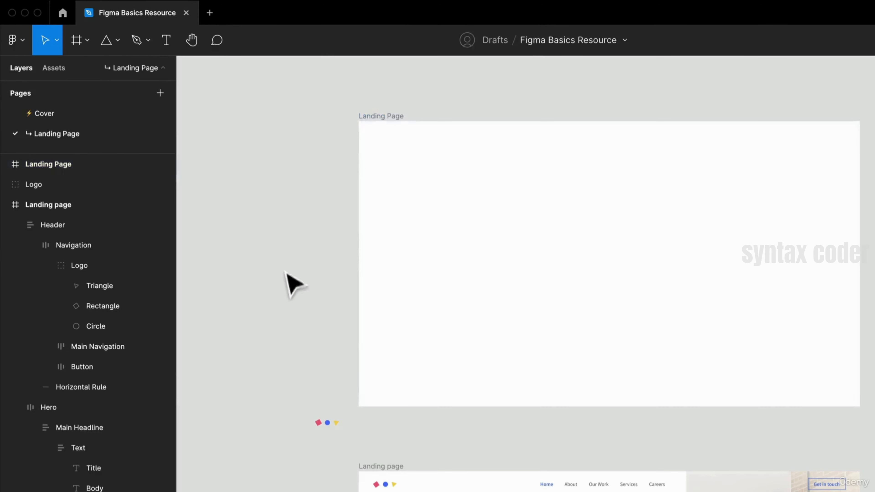
# Place the new Landing Page frame beside the original at X 910, Y -340, and increase its height to 900
pyautogui.moveTo(287, 273); pyautogui.dragTo(312, 138)
pyautogui.scroll(-2, 306, 139)
pyautogui.moveTo(477, 188); pyautogui.dragTo(701, 317)
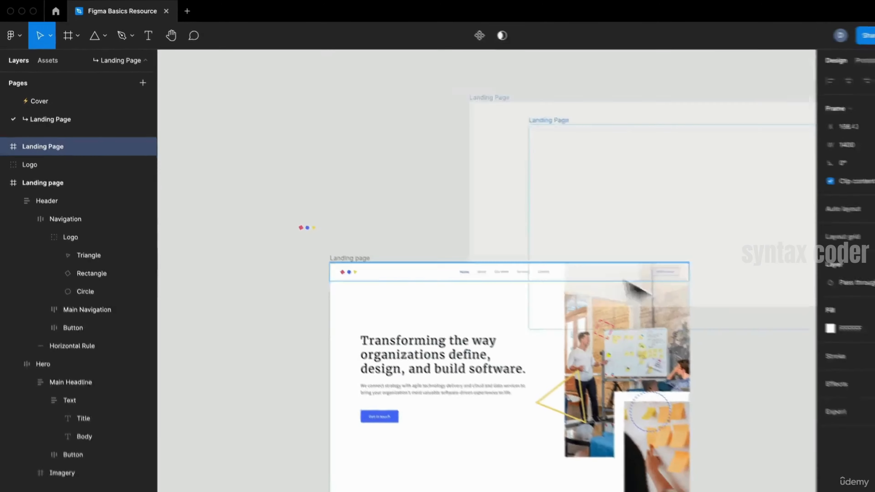
pyautogui.moveTo(599, 262); pyautogui.dragTo(785, 410)
pyautogui.moveTo(721, 377); pyautogui.dragTo(722, 373)
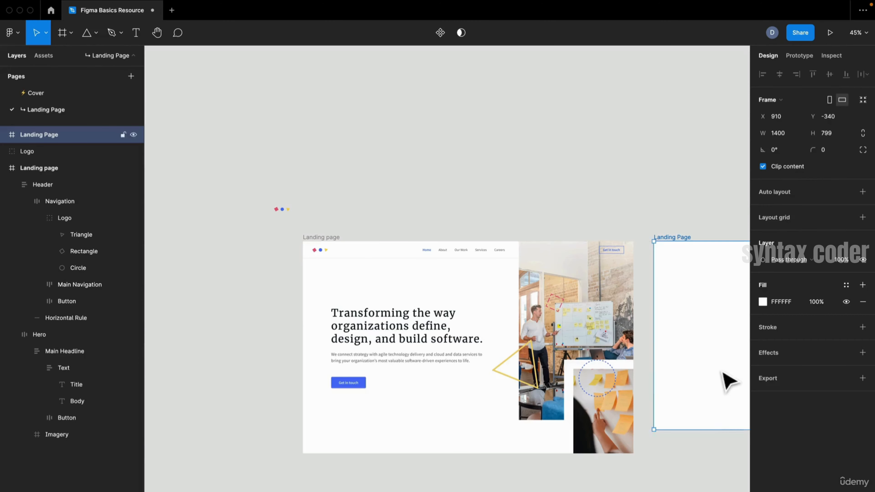
pyautogui.hscroll(4, 723, 373)
pyautogui.scroll(-2, 723, 373)
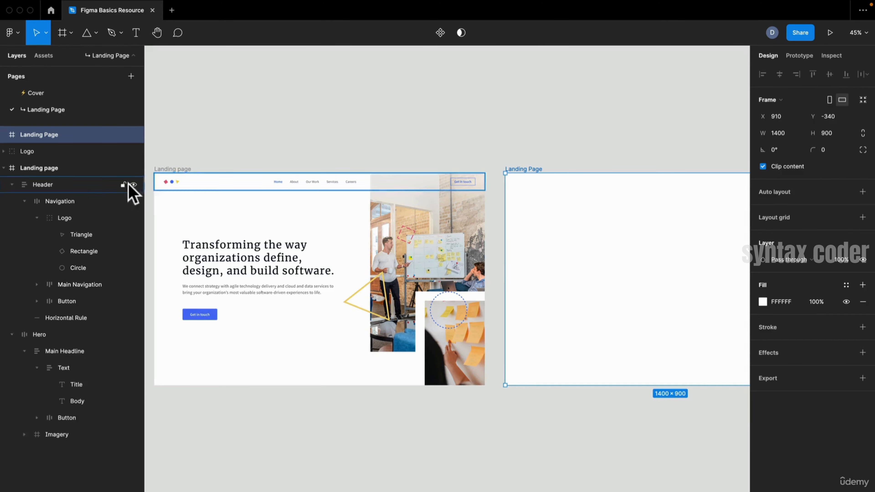
# Move the Logo group to just above the upper-left corner of the new Landing Page frame
pyautogui.click(250, 141)
pyautogui.hscroll(-3, 217, 141)
pyautogui.scroll(-1, 217, 141)
pyautogui.moveTo(220, 134); pyautogui.dragTo(539, 127)
pyautogui.moveTo(606, 141); pyautogui.dragTo(597, 139)
pyautogui.scroll(3, 590, 139)
pyautogui.hscroll(-3, 381, 141)
pyautogui.scroll(-1, 381, 141)
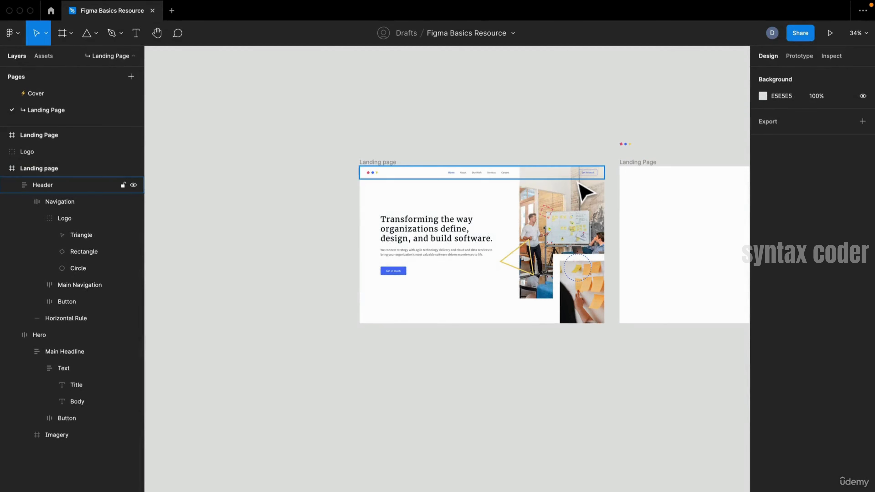
# Copy the header's outlined Get in touch button and place the copy above the original landing page, at about X -225, Y -510
pyautogui.scroll(5, 582, 180)
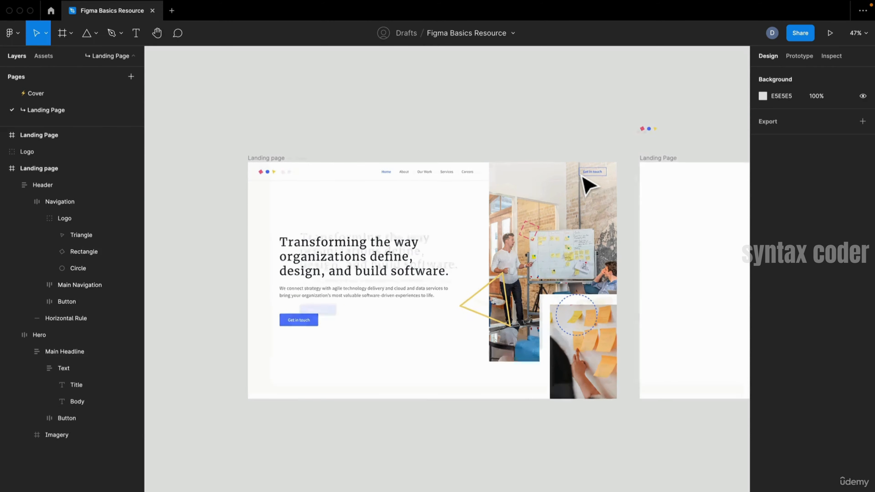
pyautogui.scroll(-1, 580, 177)
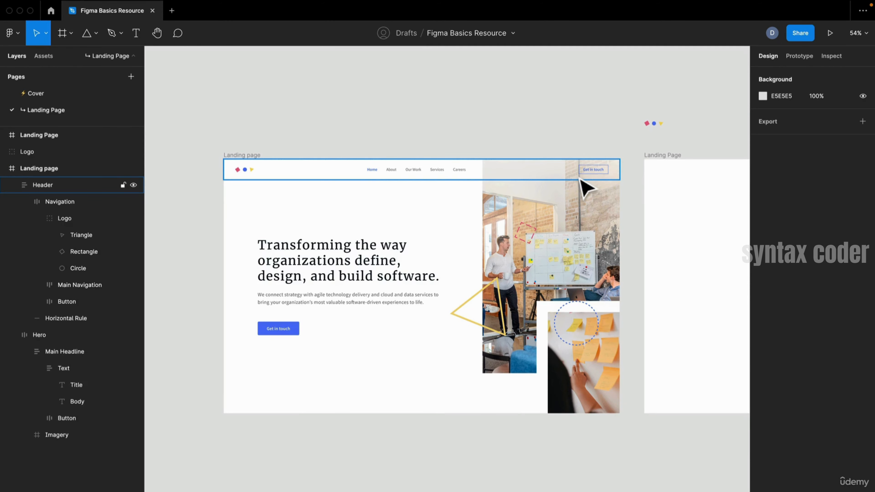
pyautogui.scroll(6, 579, 178)
pyautogui.keyDown('super'); pyautogui.click(600, 174); pyautogui.keyUp('super')
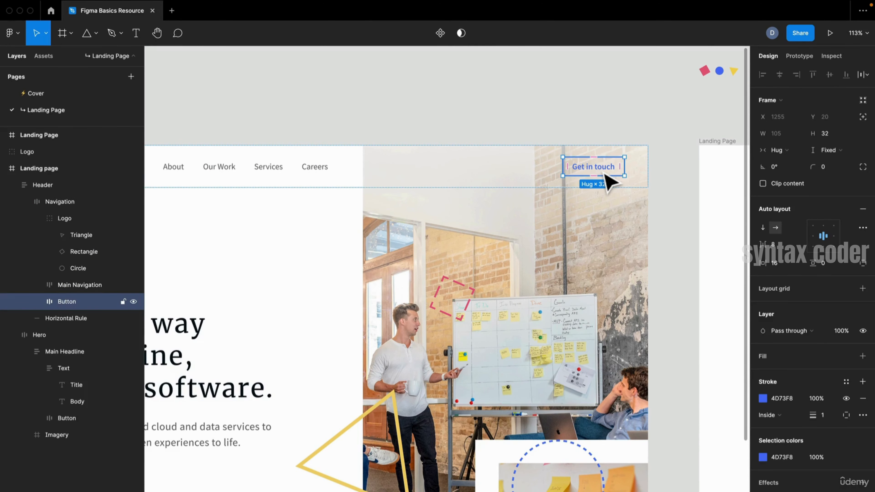
pyautogui.doubleClick(604, 173)
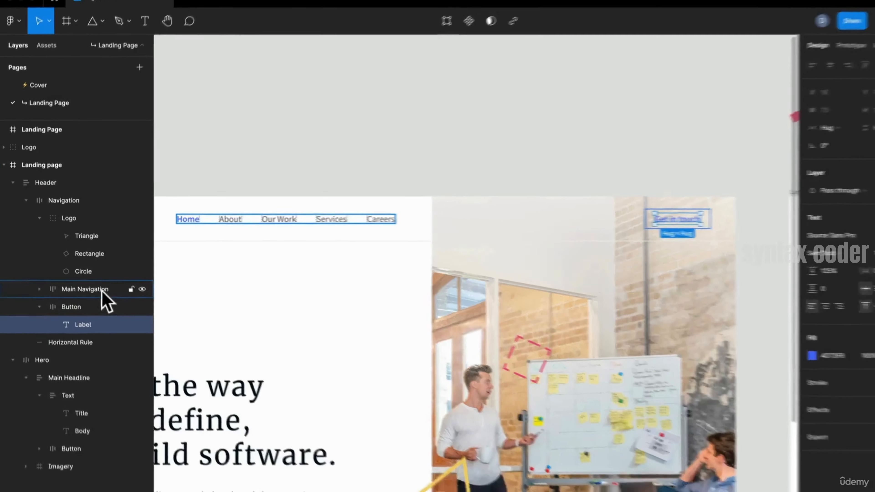
pyautogui.click(93, 301)
pyautogui.moveTo(385, 150); pyautogui.dragTo(587, 180)
pyautogui.click(588, 180)
pyautogui.press('super+v')
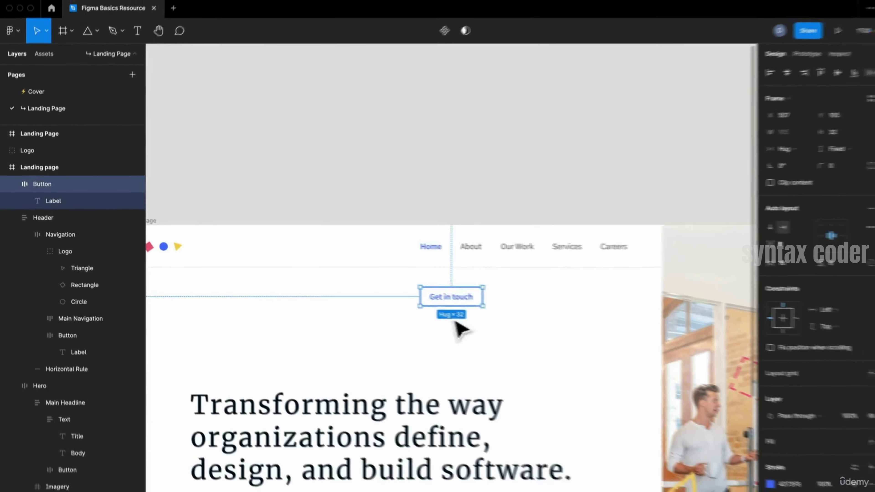
pyautogui.moveTo(465, 303); pyautogui.dragTo(365, 155)
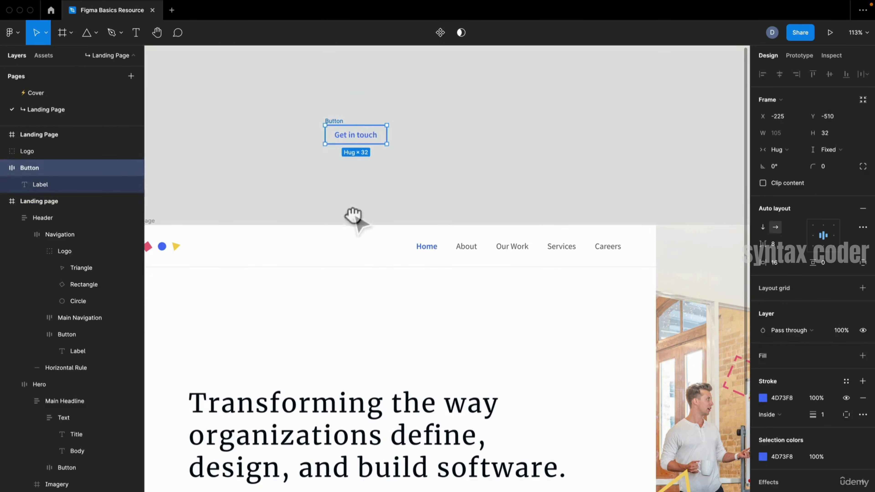
# Copy the hero's filled blue Get in touch button and place the copy just above the outlined button copy, about X -244, Y -573
pyautogui.moveTo(353, 219); pyautogui.dragTo(547, 152)
pyautogui.scroll(-5, 556, 257)
pyautogui.doubleClick(508, 360)
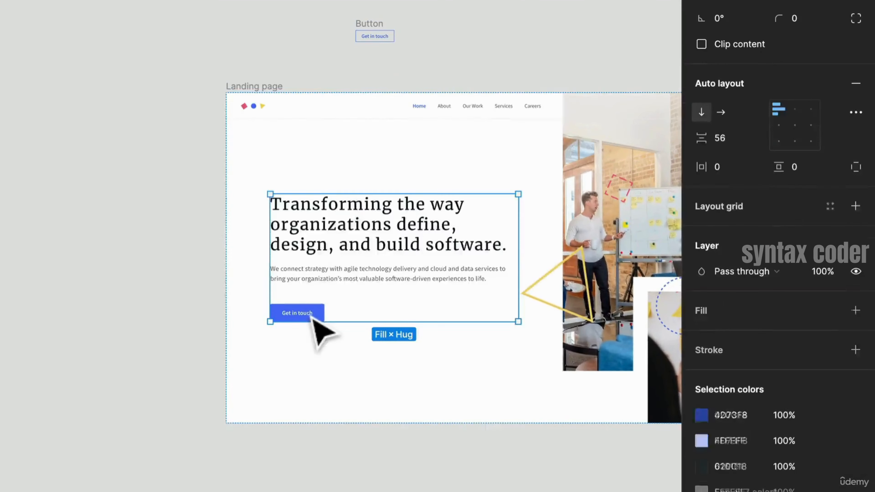
pyautogui.doubleClick(508, 361)
pyautogui.moveTo(379, 49); pyautogui.dragTo(269, 238)
pyautogui.scroll(8, 264, 235)
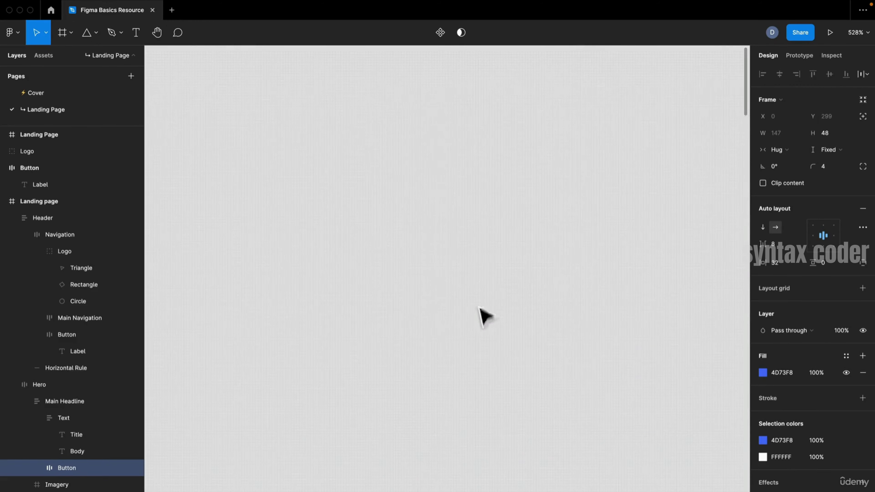
pyautogui.hotkey('ctrl', 'v')
pyautogui.scroll(-3, 485, 319)
pyautogui.moveTo(484, 318); pyautogui.dragTo(512, 396)
pyautogui.scroll(-3, 512, 397)
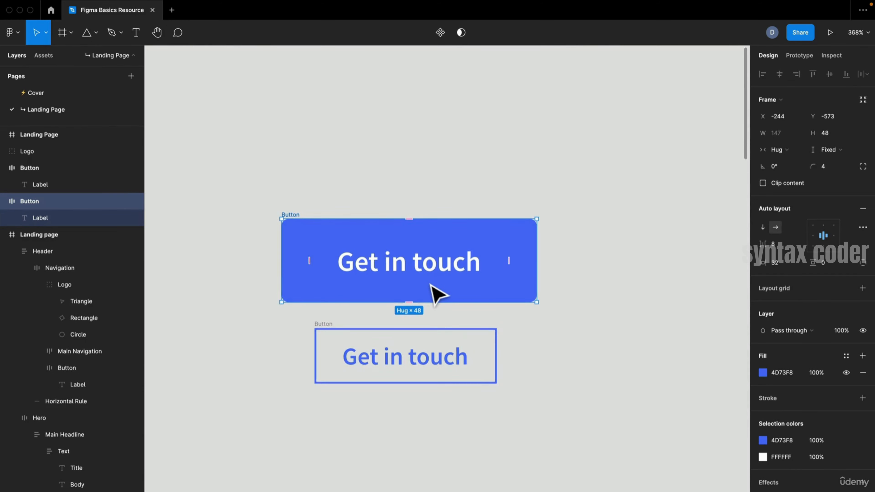
pyautogui.click(435, 376)
pyautogui.click(523, 353)
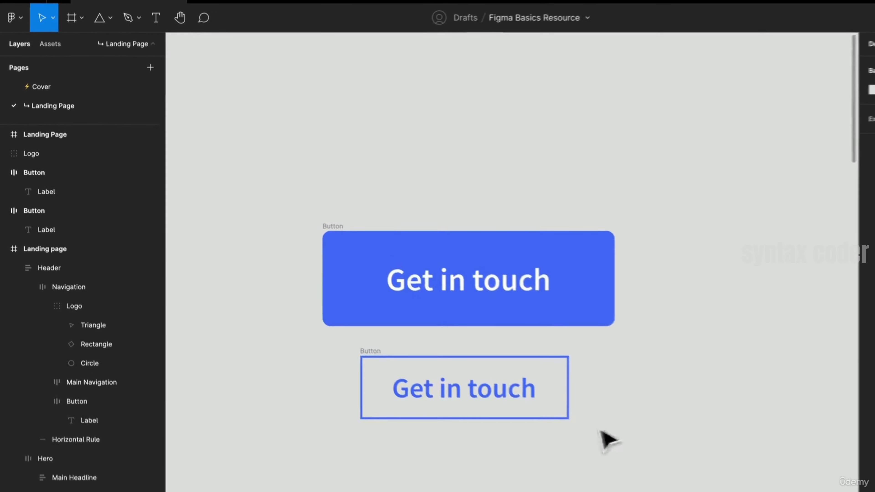
pyautogui.hscroll(3, 562, 391)
pyautogui.scroll(-2, 543, 400)
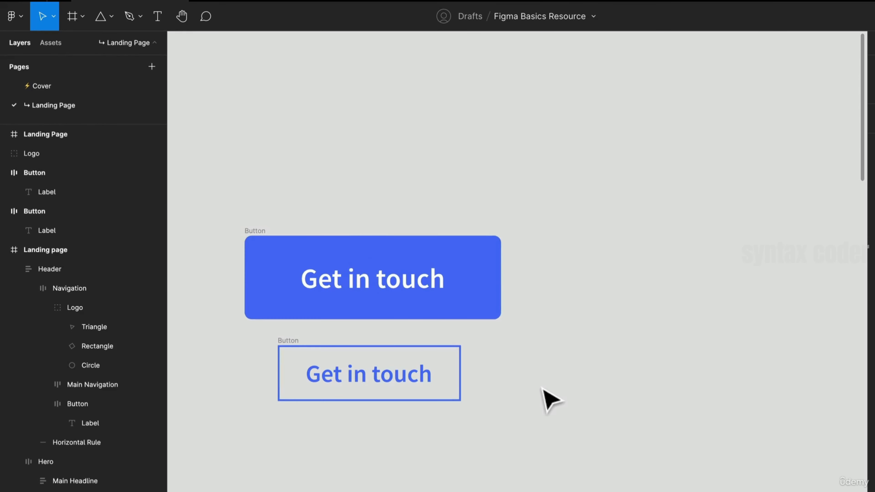
pyautogui.click(469, 266)
pyautogui.click(483, 338)
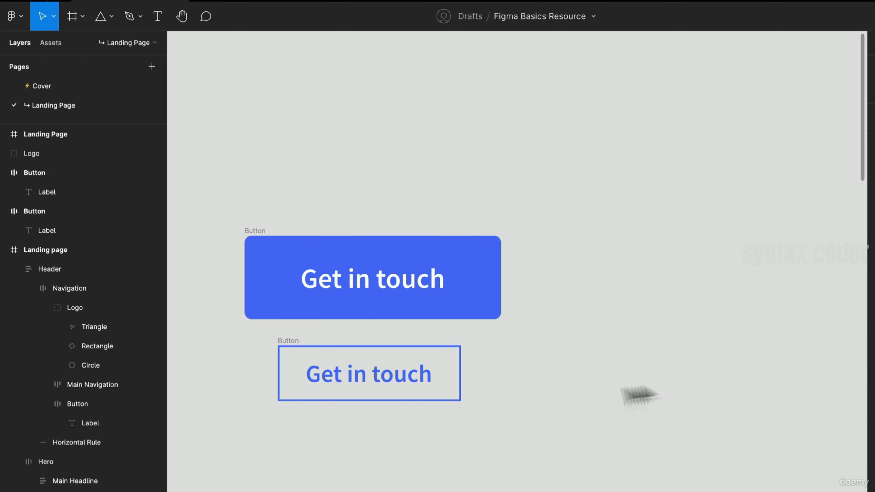
# Duplicate the filled button's "Get in touch" label onto the empty canvas beside the button
pyautogui.doubleClick(415, 292)
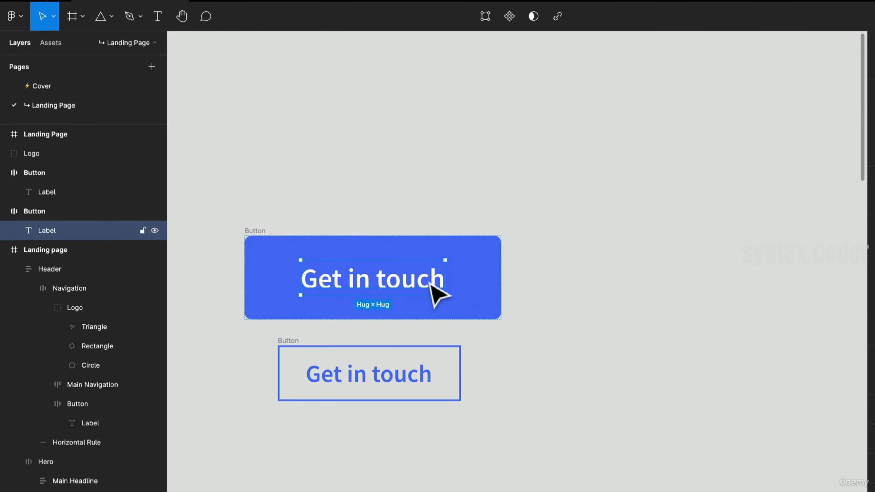
pyautogui.moveTo(431, 285); pyautogui.dragTo(768, 293)
pyautogui.hscroll(5, 540, 203)
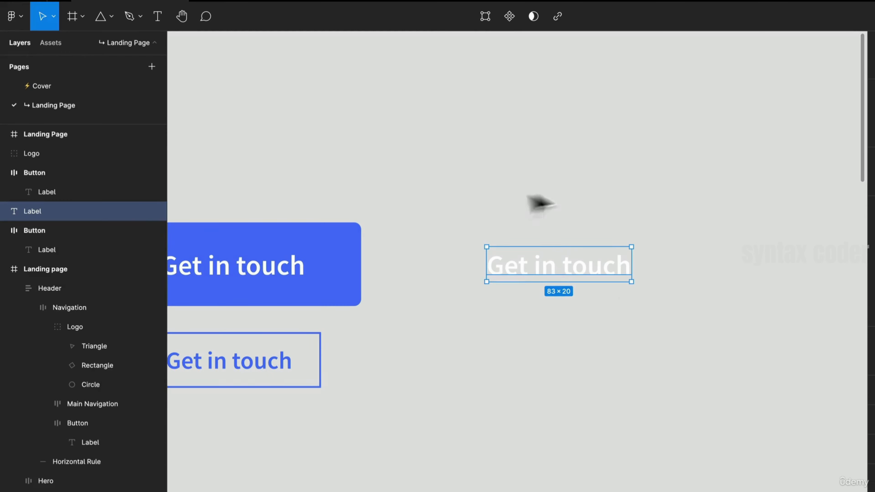
# Draw a rectangle about 146 × 51 behind the copied label, sampling its blue fill from the existing filled button
pyautogui.press('r')
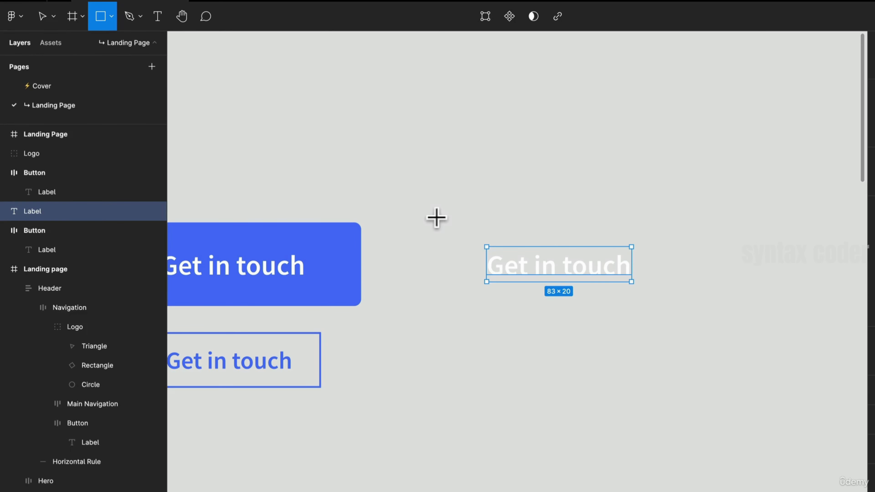
pyautogui.moveTo(436, 217); pyautogui.dragTo(690, 306)
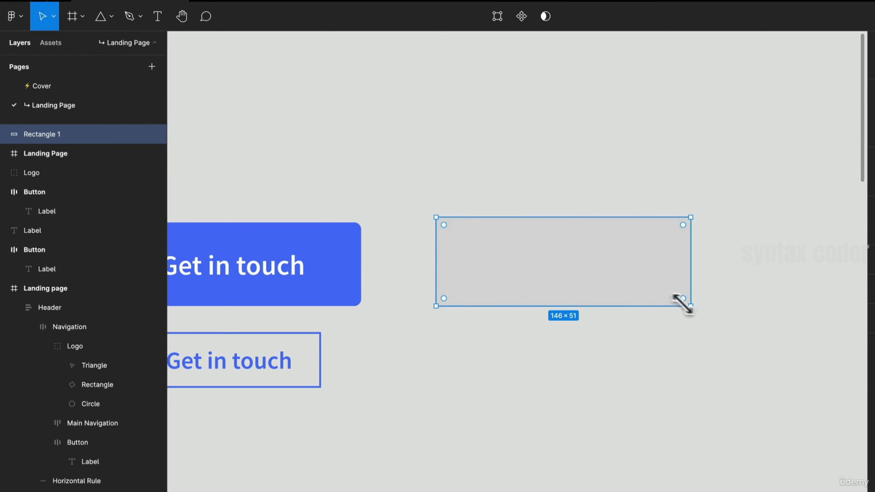
pyautogui.press('i')
pyautogui.click(330, 257)
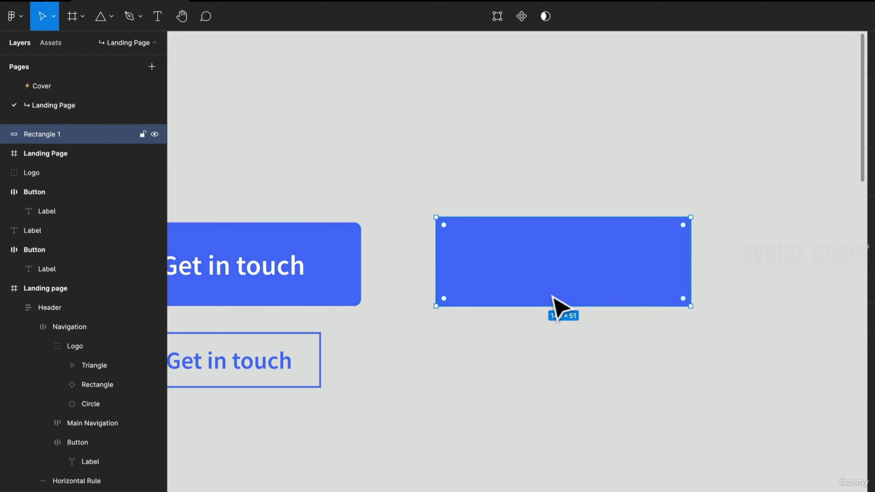
pyautogui.press('[')
# Wrap the copied label and the blue rectangle together in a frame
pyautogui.moveTo(611, 297); pyautogui.dragTo(617, 299)
pyautogui.click(623, 399)
pyautogui.moveTo(622, 398); pyautogui.dragTo(536, 253)
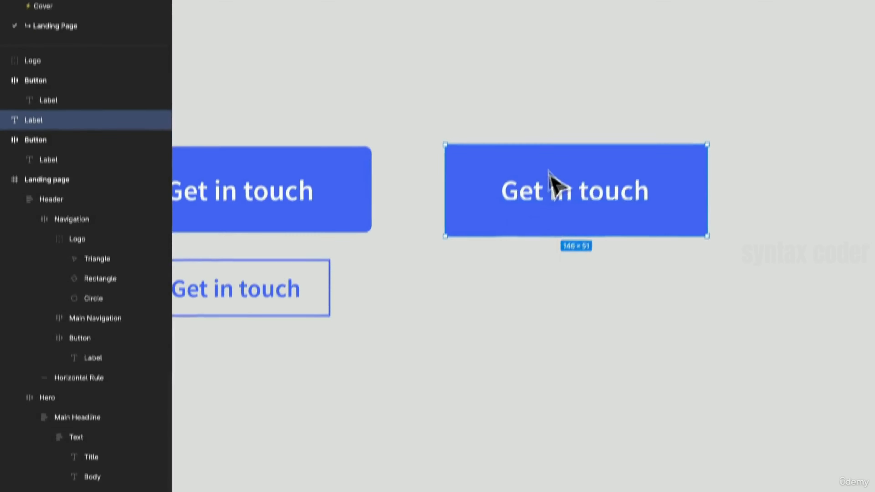
pyautogui.rightClick(534, 250)
pyautogui.click(616, 391)
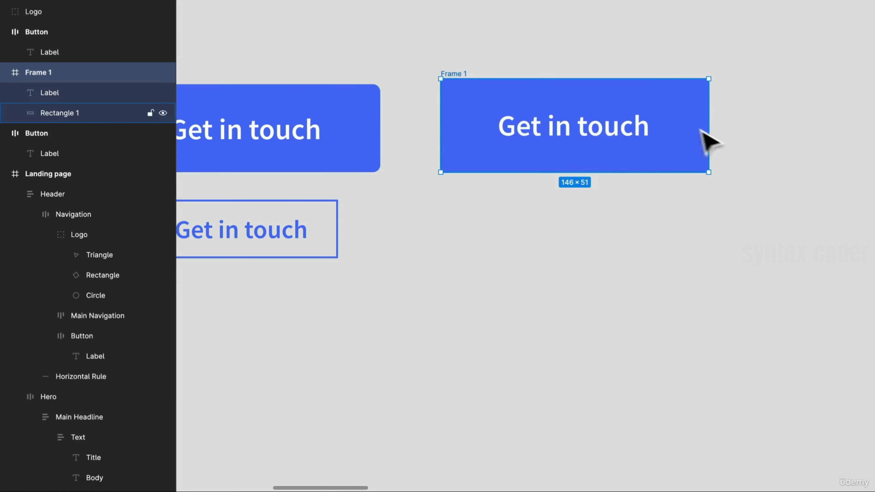
# Try narrowing the new frame to about 95 wide to test whether the rectangle inside adapts
pyautogui.moveTo(723, 138); pyautogui.dragTo(589, 136)
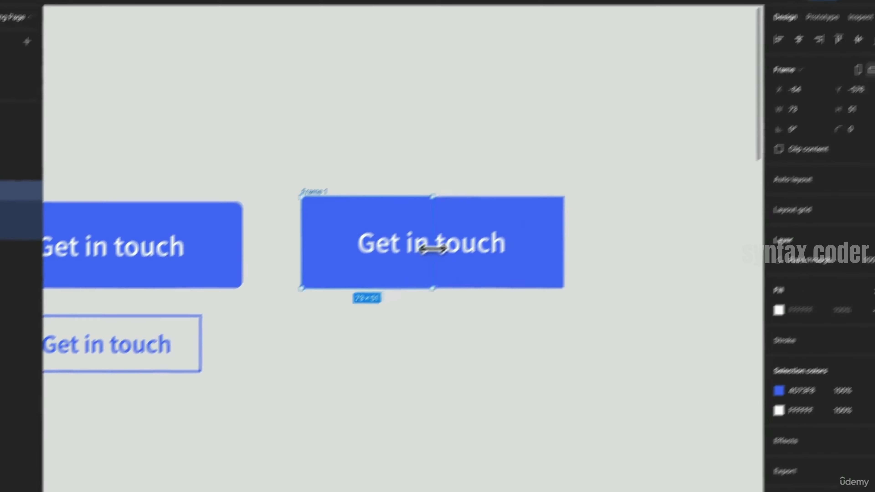
pyautogui.moveTo(433, 249); pyautogui.dragTo(482, 252)
pyautogui.moveTo(469, 282); pyautogui.dragTo(478, 303)
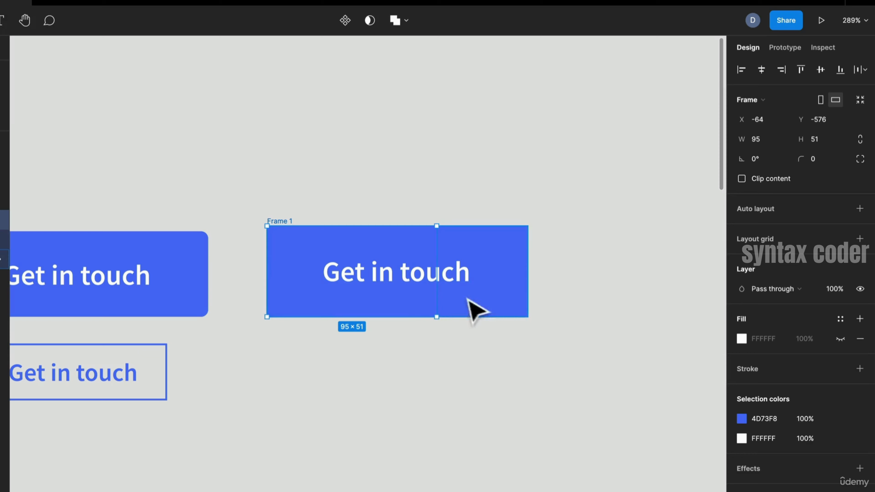
pyautogui.moveTo(485, 309); pyautogui.dragTo(516, 305)
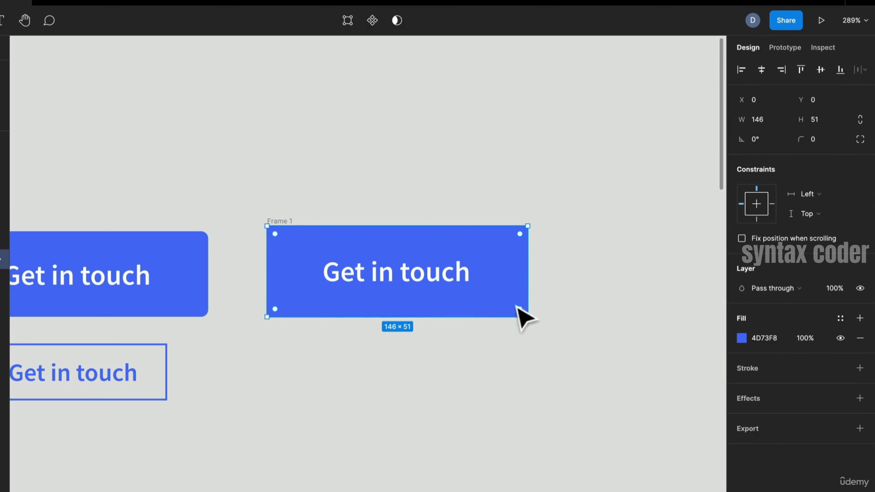
# Ungroup the frame around the label and rectangle, and delete the blue rectangle
pyautogui.click(285, 221)
pyautogui.press('super+shift+g')
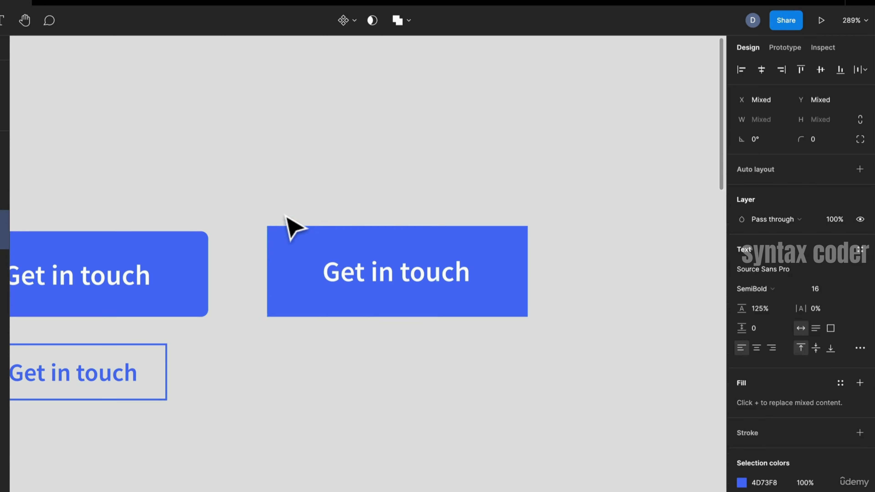
pyautogui.click(80, 239)
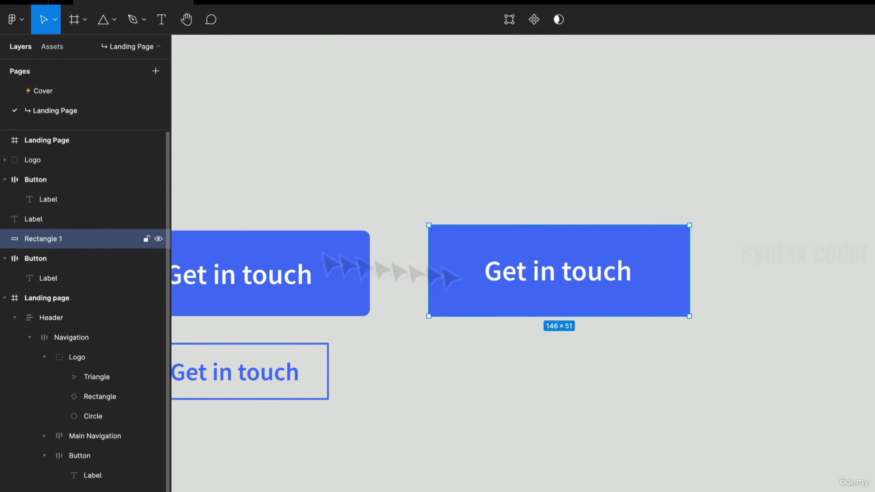
pyautogui.press('Delete')
# Wrap the copied "Get in touch" label in its own frame and rename the frame "Button"
pyautogui.click(583, 265)
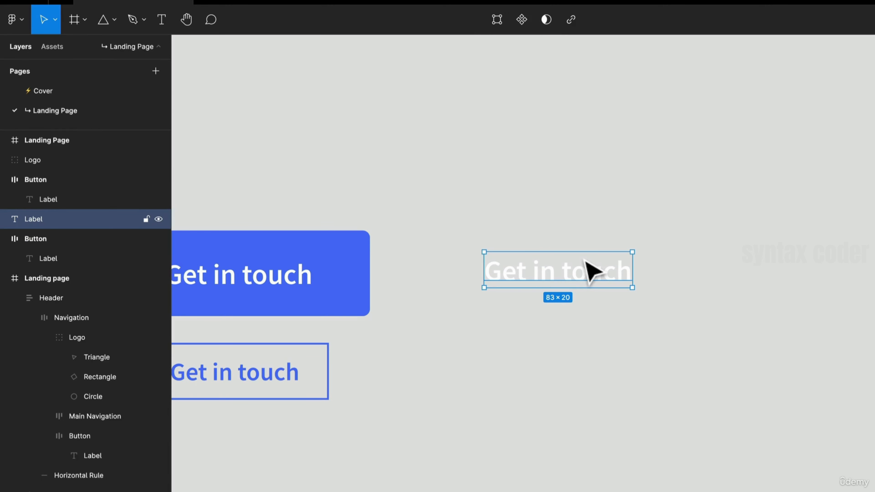
pyautogui.hotkey('ctrl', 'alt', 'g')
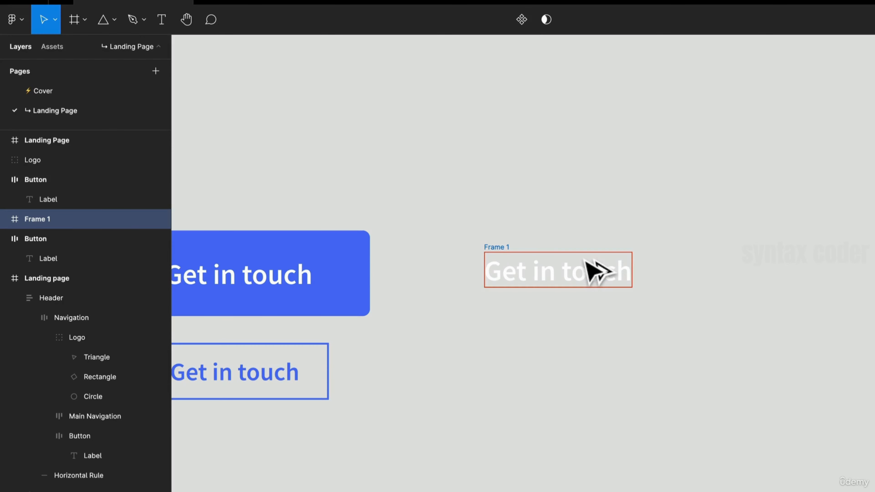
pyautogui.rightClick(586, 270)
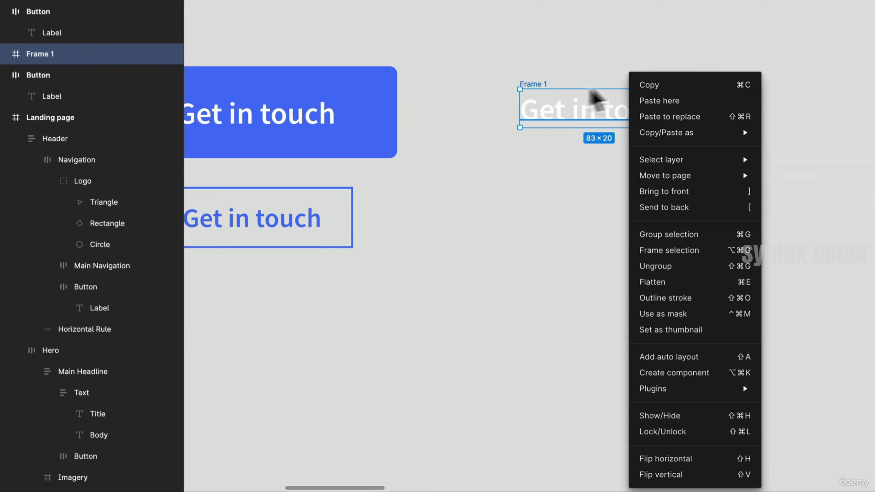
pyautogui.click(531, 86)
pyautogui.doubleClick(538, 83)
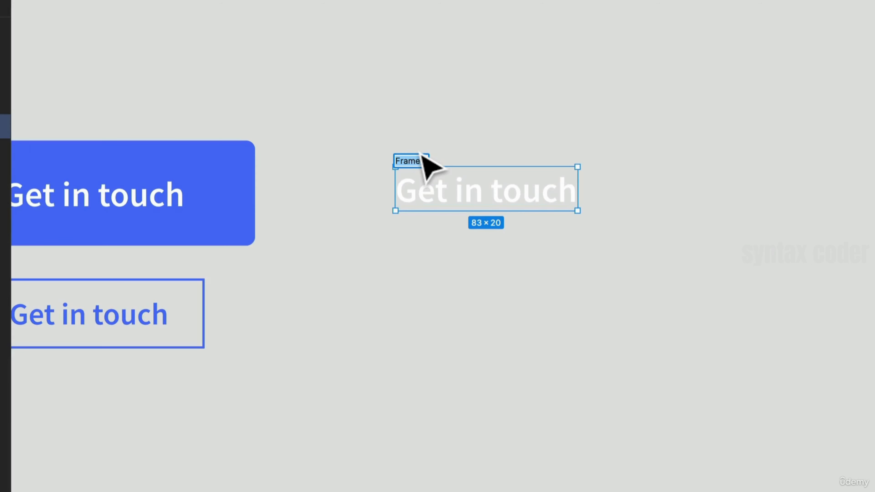
pyautogui.write('Button')
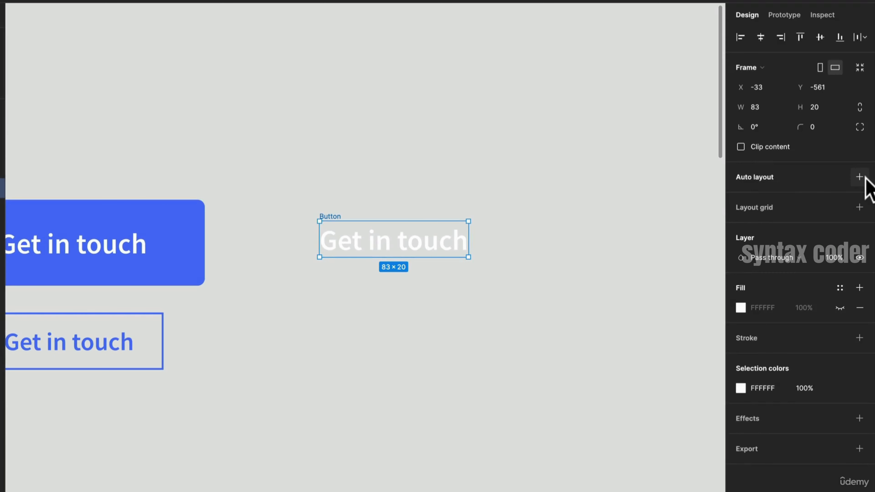
# Add auto layout to the new Button frame and give it a visible 4D73F8 fill sampled from the existing button
pyautogui.click(860, 177)
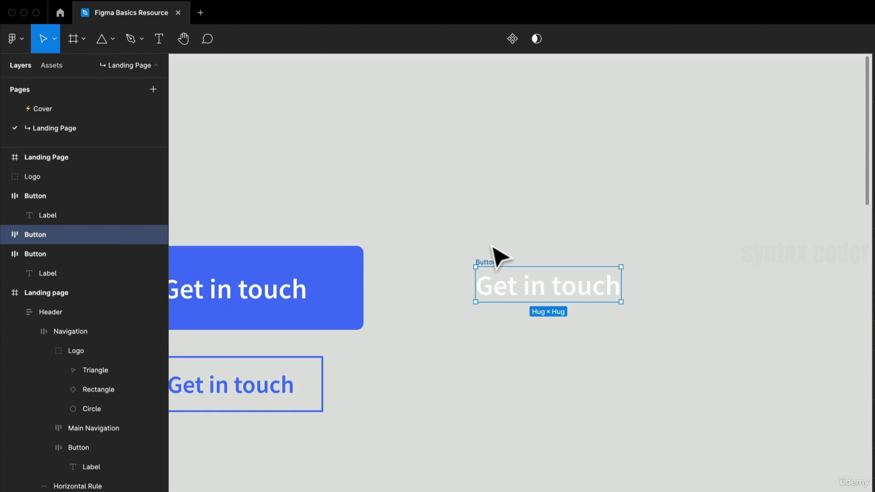
pyautogui.press('i')
pyautogui.click(348, 309)
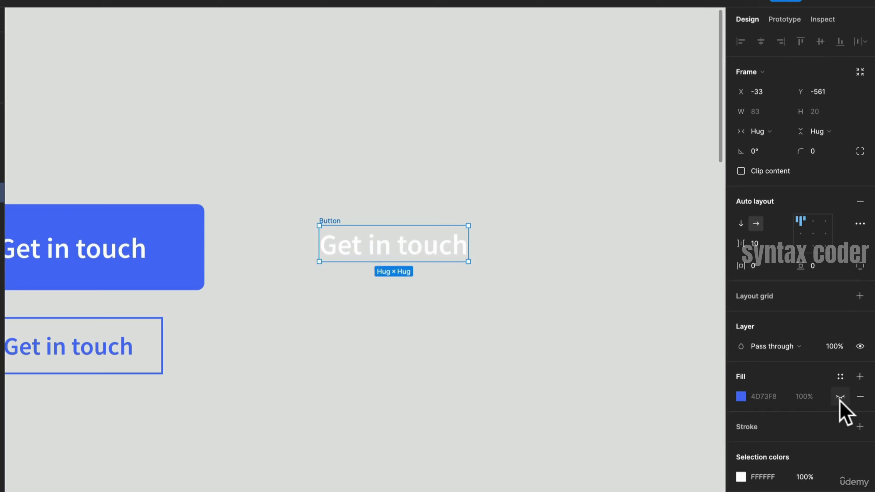
pyautogui.click(840, 396)
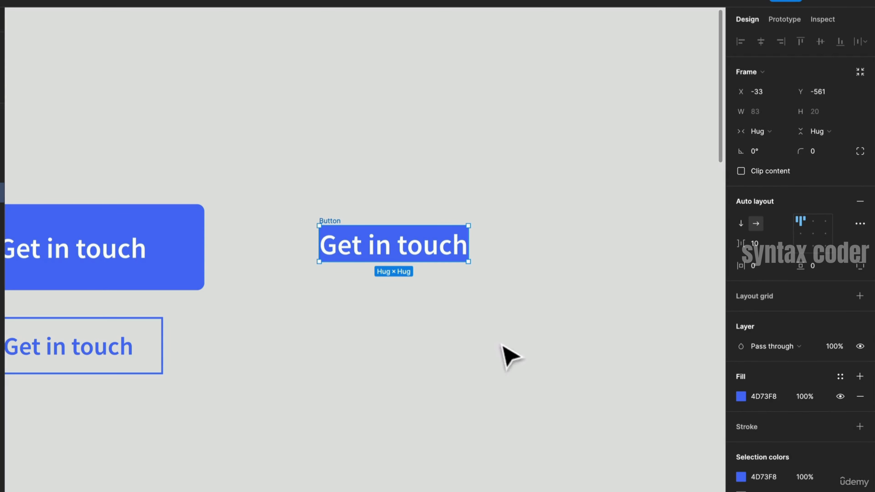
# Align the new button's top edge with the existing filled button and stretch its height to 48
pyautogui.scroll(-2, 370, 300)
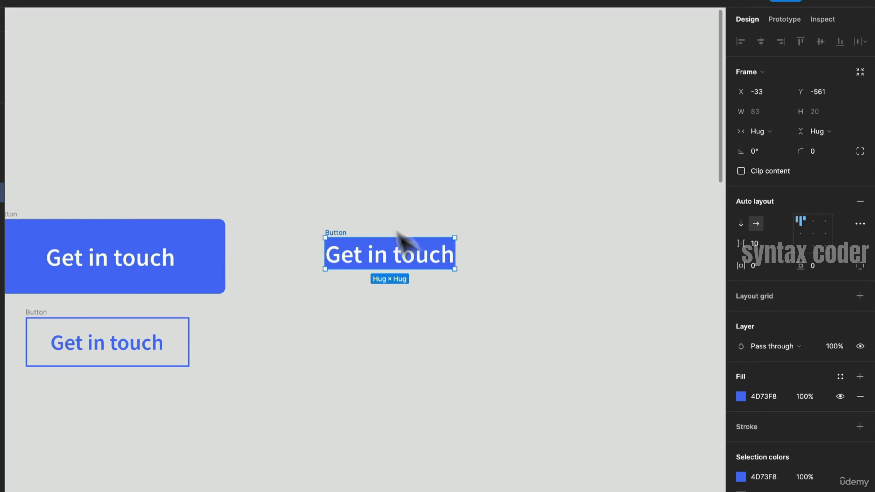
pyautogui.moveTo(333, 235); pyautogui.dragTo(328, 217)
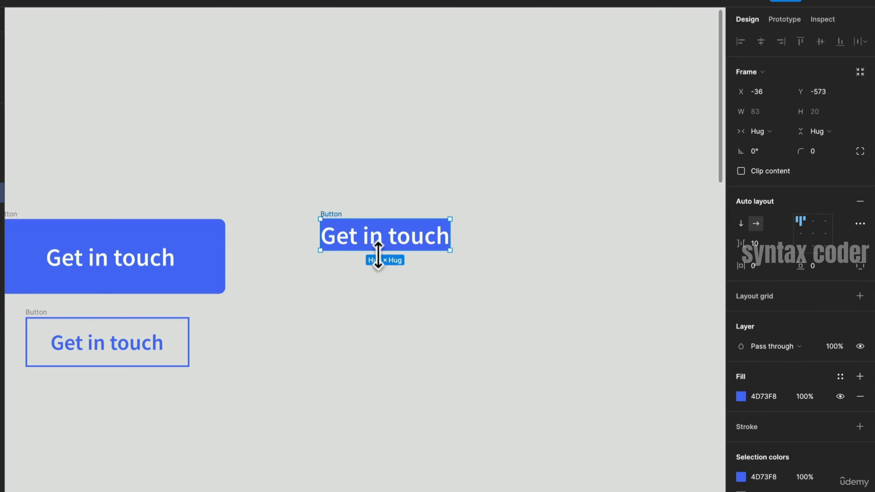
pyautogui.moveTo(379, 255); pyautogui.dragTo(372, 296)
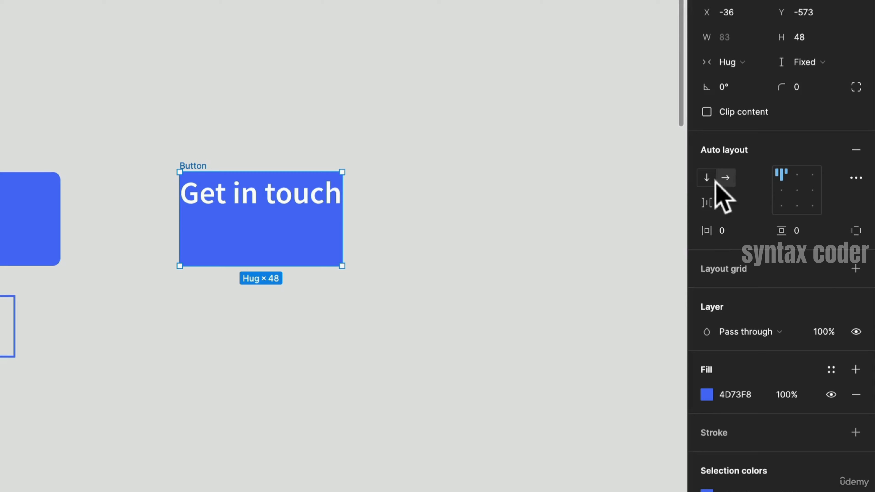
# Configure the new button's auto layout with 0 item spacing, 32 horizontal padding and centred alignment
pyautogui.click(719, 180)
pyautogui.click(723, 204)
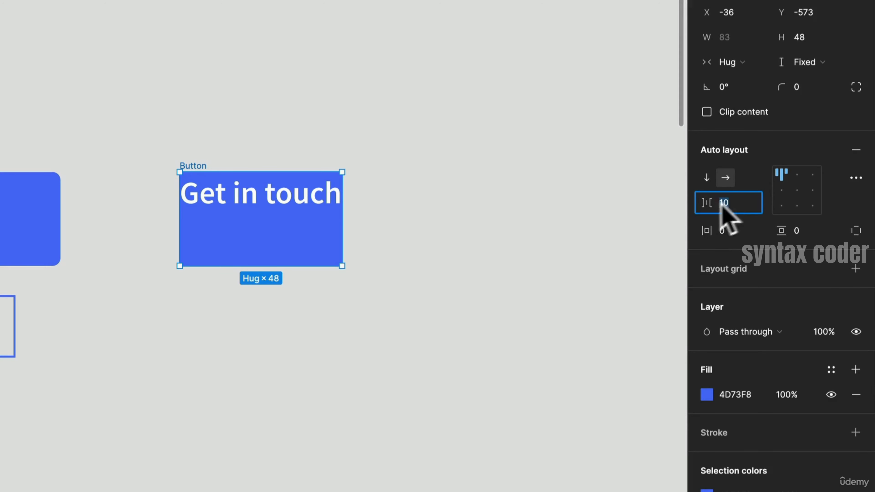
pyautogui.click(728, 234)
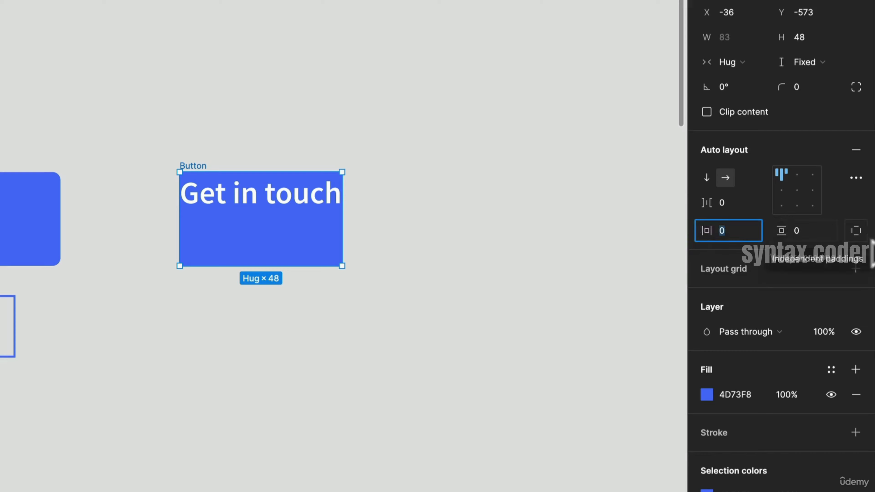
pyautogui.write('32')
pyautogui.press('Return')
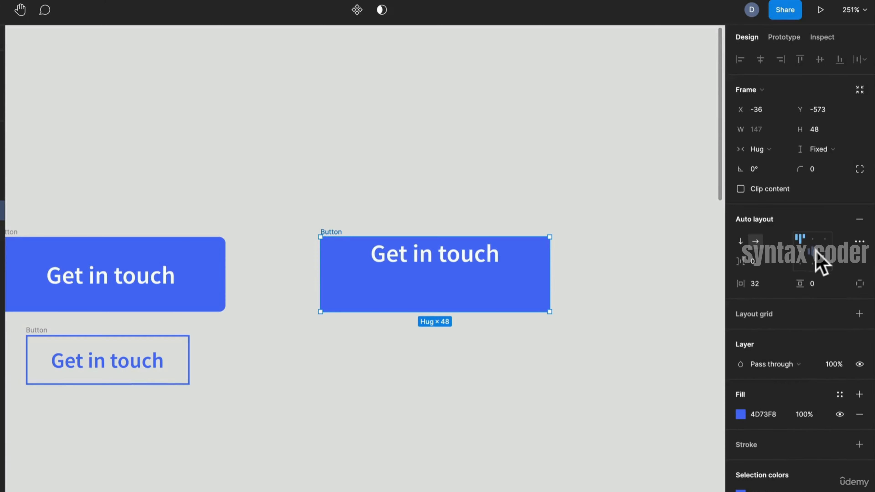
pyautogui.click(814, 253)
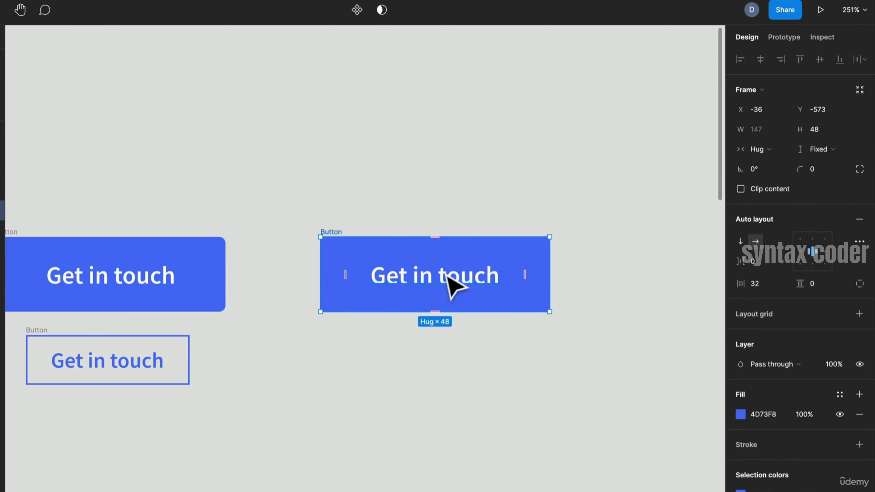
# Set the new Button frame's corner radius to 4
pyautogui.doubleClick(458, 279)
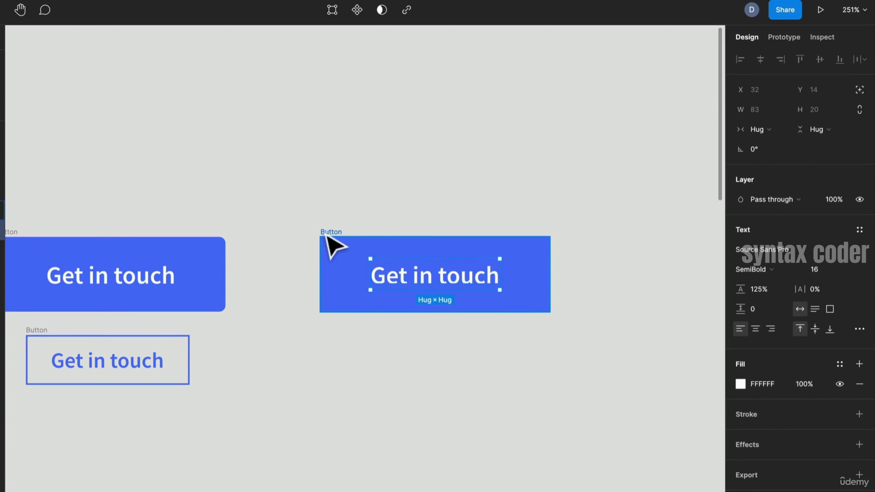
pyautogui.click(332, 246)
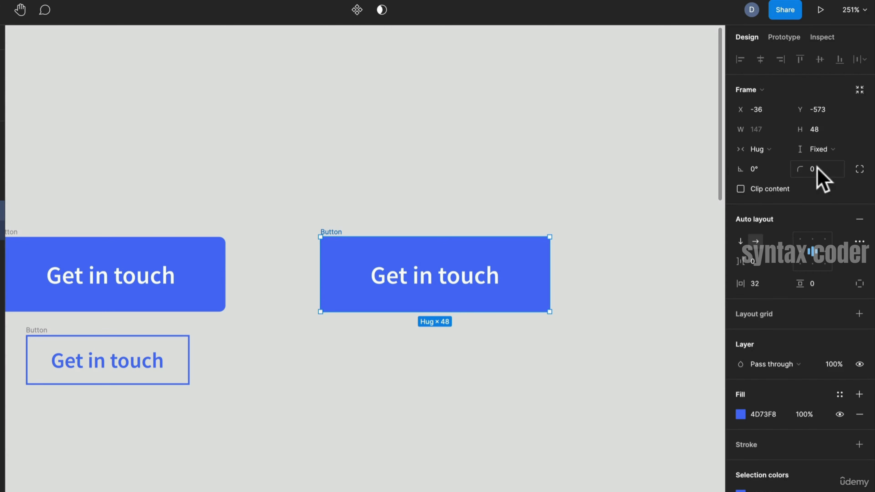
pyautogui.write('4')
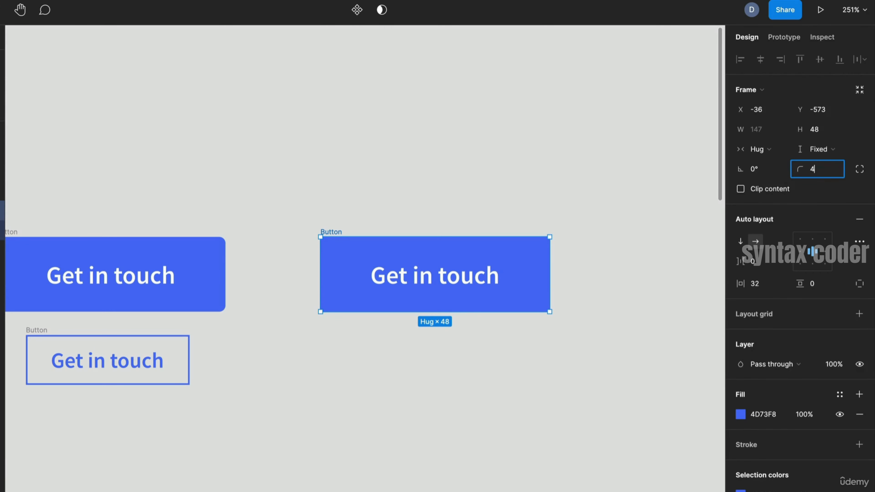
pyautogui.press('Return')
pyautogui.click(633, 317)
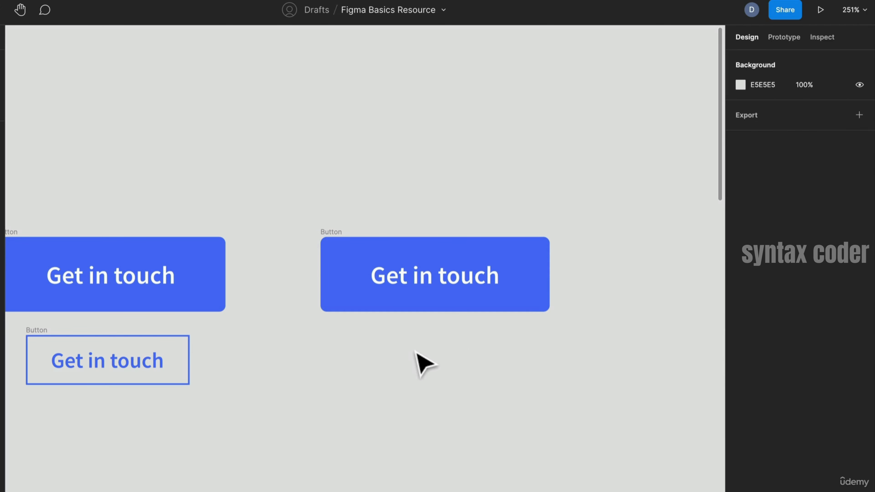
pyautogui.scroll(-2, 415, 348)
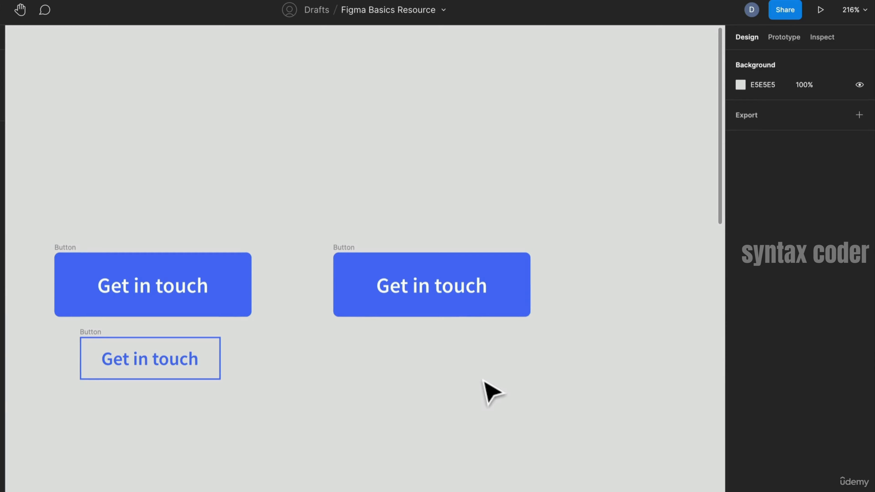
# Try widening the new filled Button frame to 296, and reset its horizontal resizing to Hug contents
pyautogui.moveTo(482, 377); pyautogui.dragTo(392, 380)
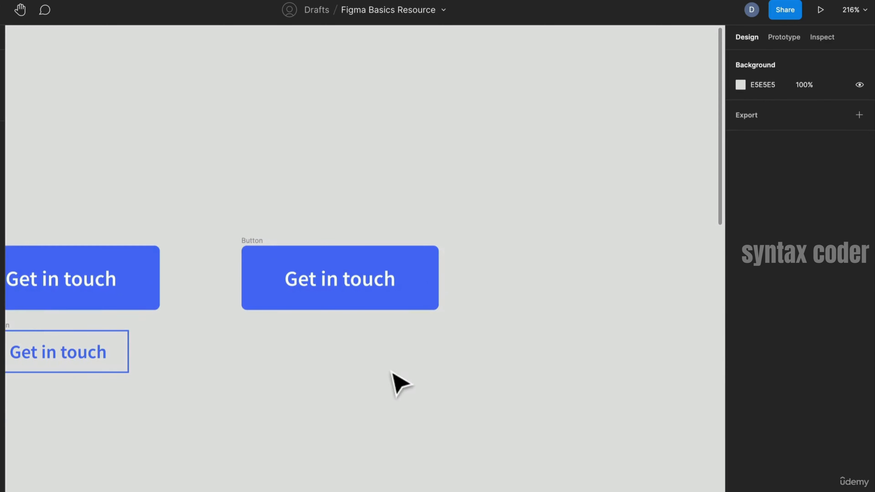
pyautogui.click(272, 269)
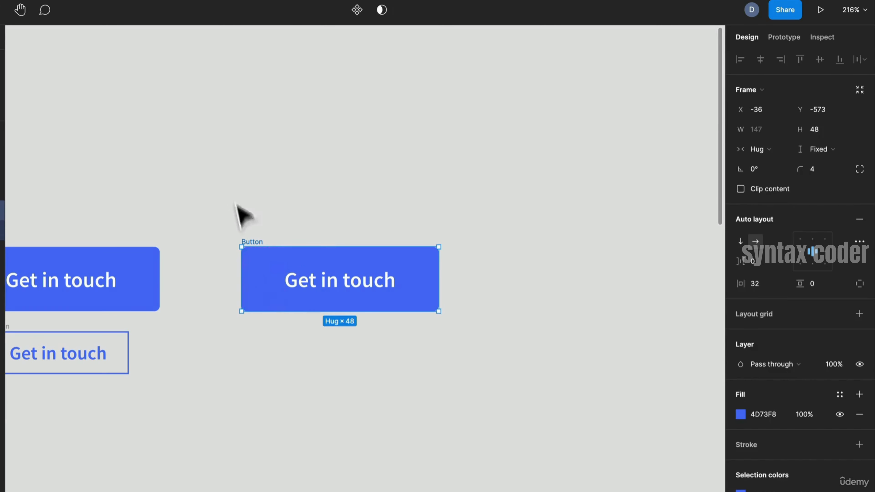
pyautogui.click(228, 194)
pyautogui.click(251, 248)
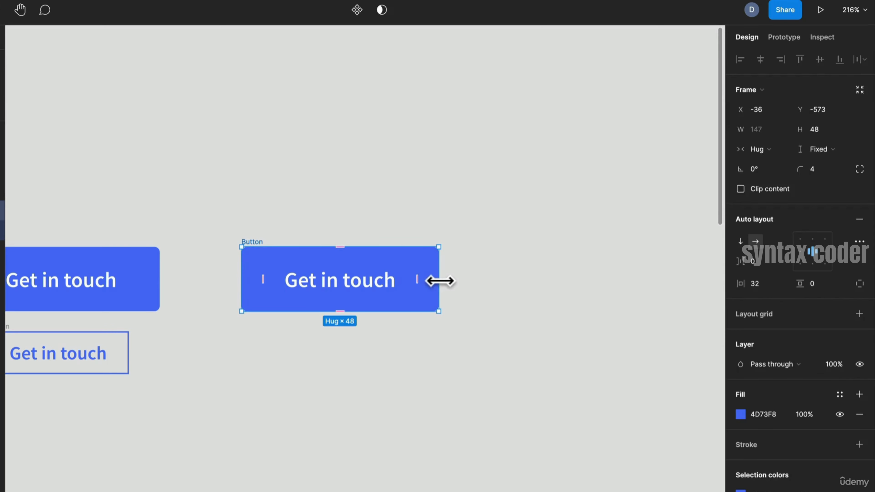
pyautogui.moveTo(439, 281); pyautogui.dragTo(553, 293)
pyautogui.click(761, 150)
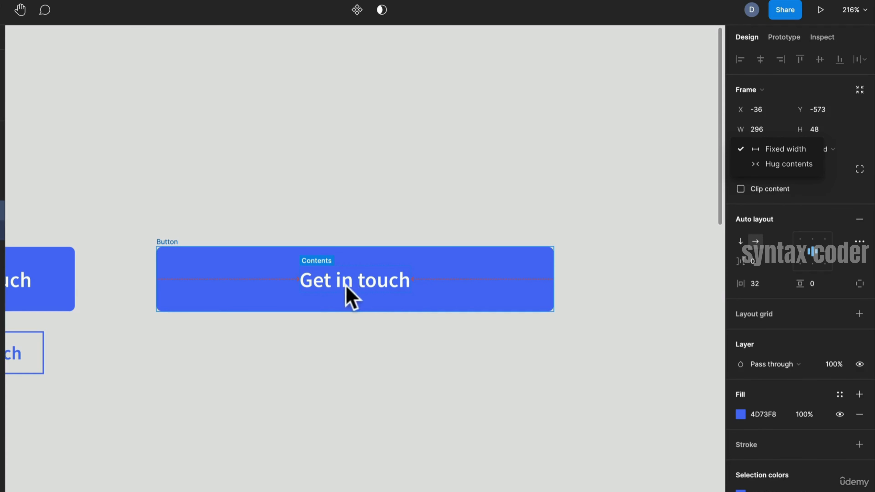
pyautogui.click(756, 164)
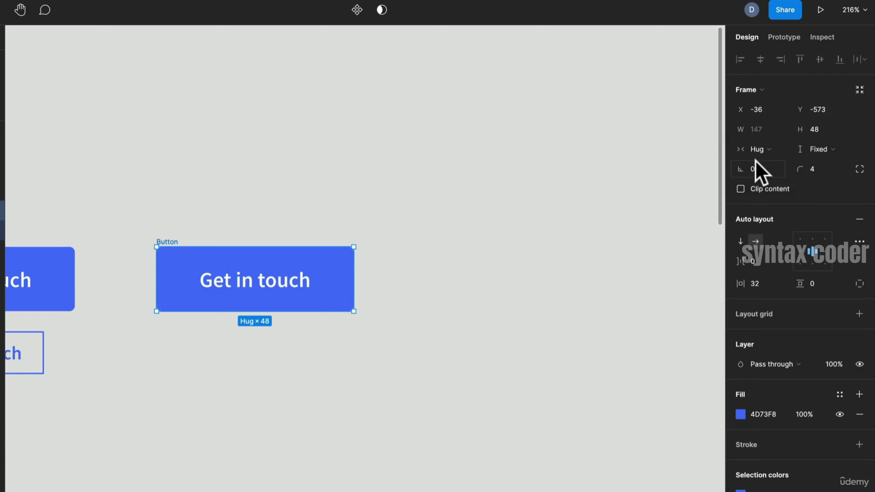
pyautogui.doubleClick(262, 289)
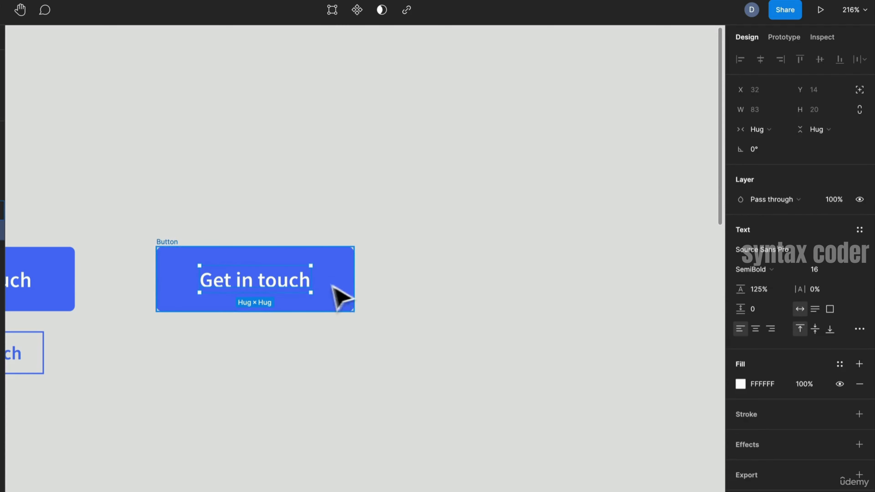
pyautogui.click(162, 244)
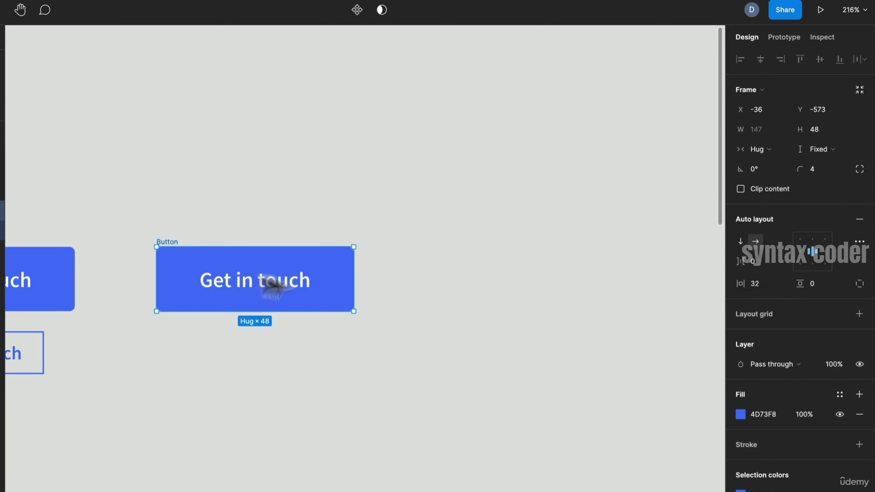
# Duplicate the new filled button and place the copy directly beneath it, aligned with its left edge
pyautogui.moveTo(172, 370); pyautogui.dragTo(264, 257)
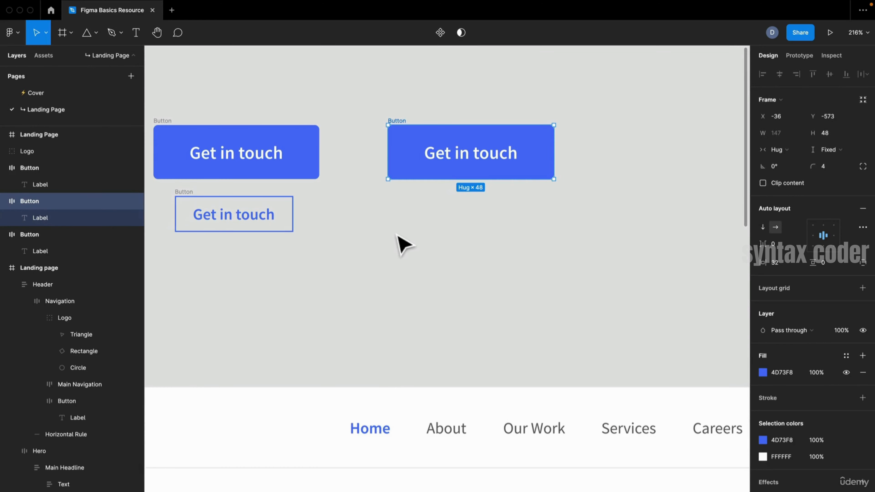
pyautogui.click(361, 215)
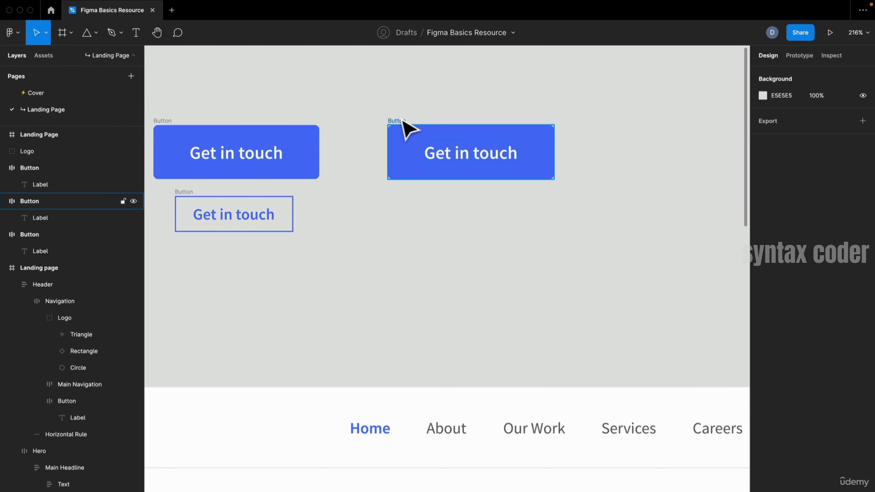
pyautogui.click(408, 129)
pyautogui.hotkey('ctrl', 'd')
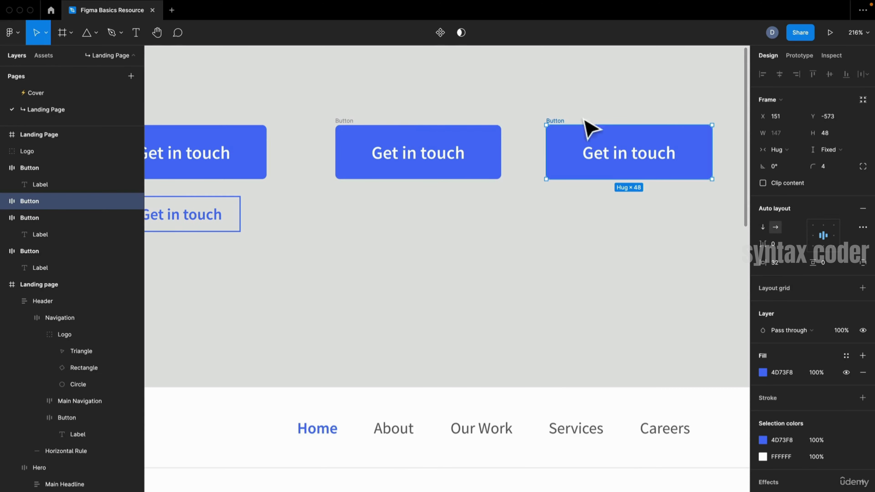
pyautogui.moveTo(560, 129); pyautogui.dragTo(352, 203)
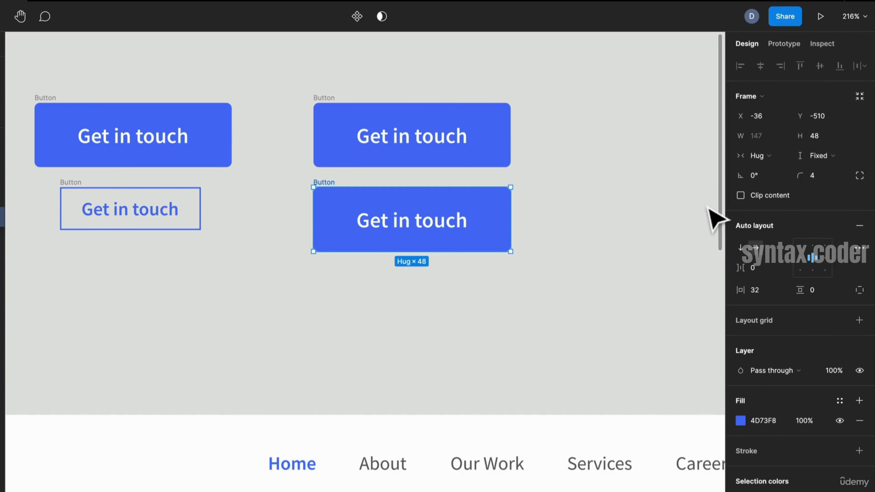
# Set the font size of the duplicated button's label to 14
pyautogui.doubleClick(437, 228)
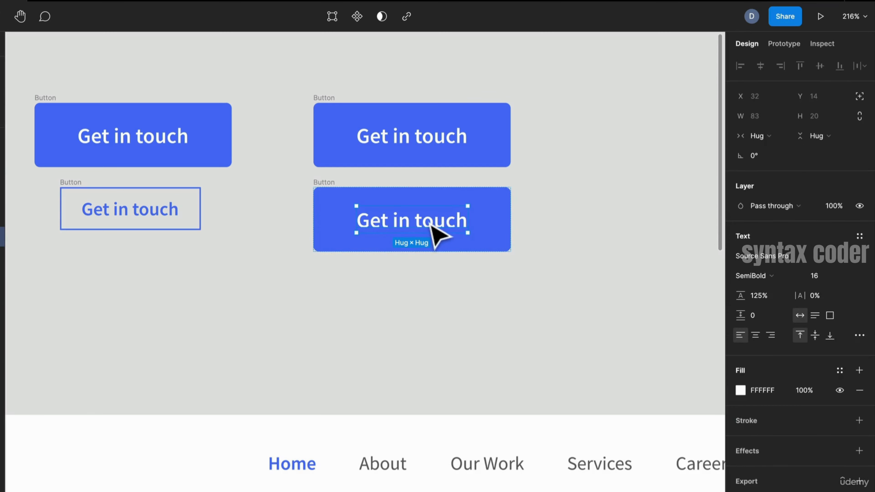
pyautogui.click(825, 273)
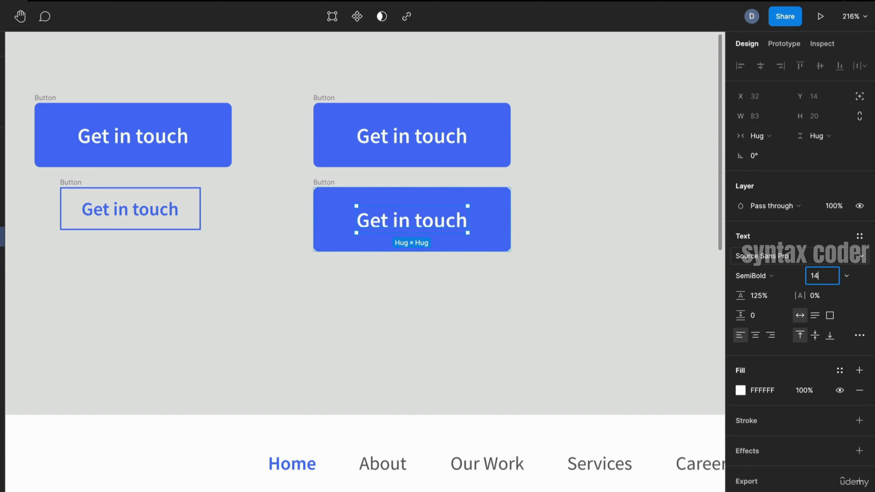
pyautogui.press('Return')
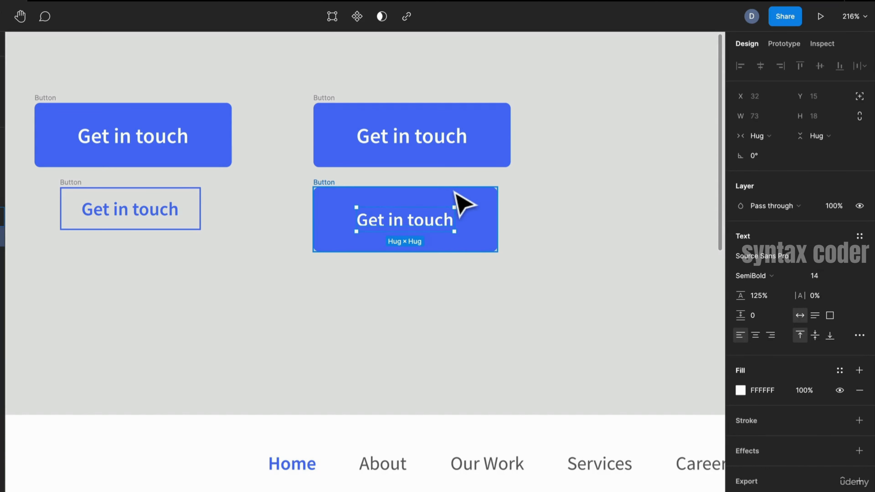
# Replace the duplicated button's fill with a stroke coloured 4D73F8, sampled from the filled button above it
pyautogui.click(462, 195)
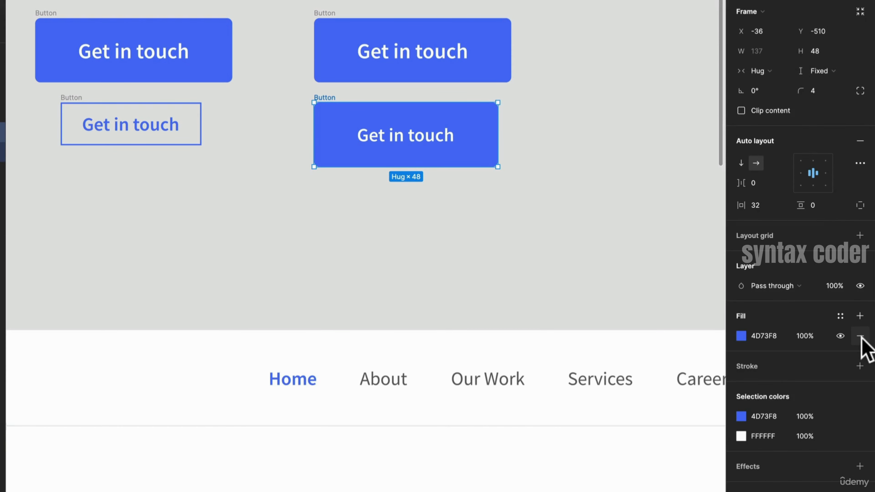
pyautogui.click(860, 336)
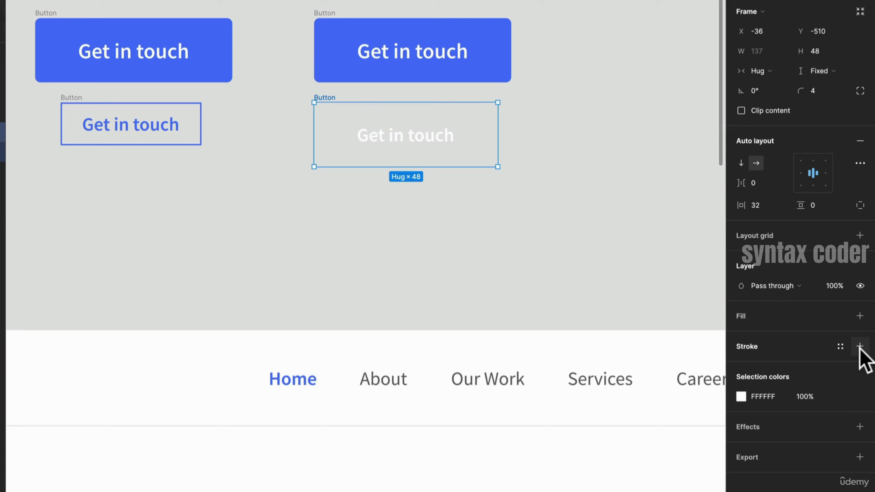
pyautogui.click(859, 347)
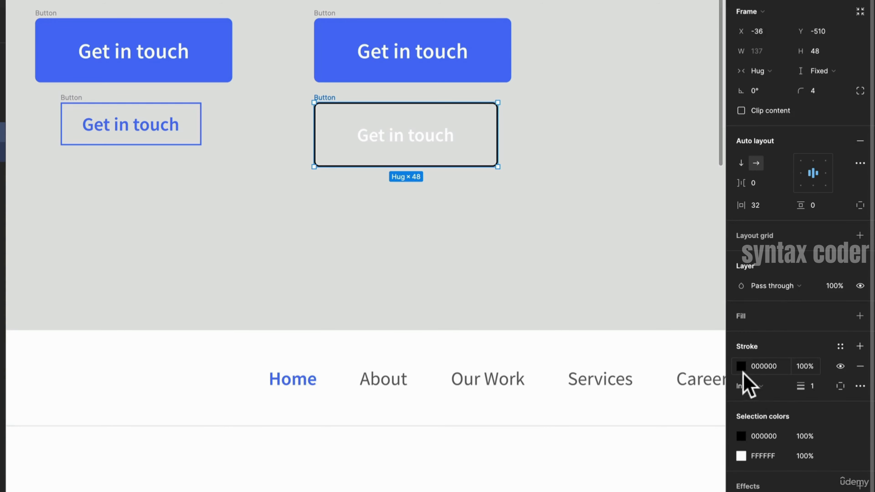
pyautogui.click(741, 366)
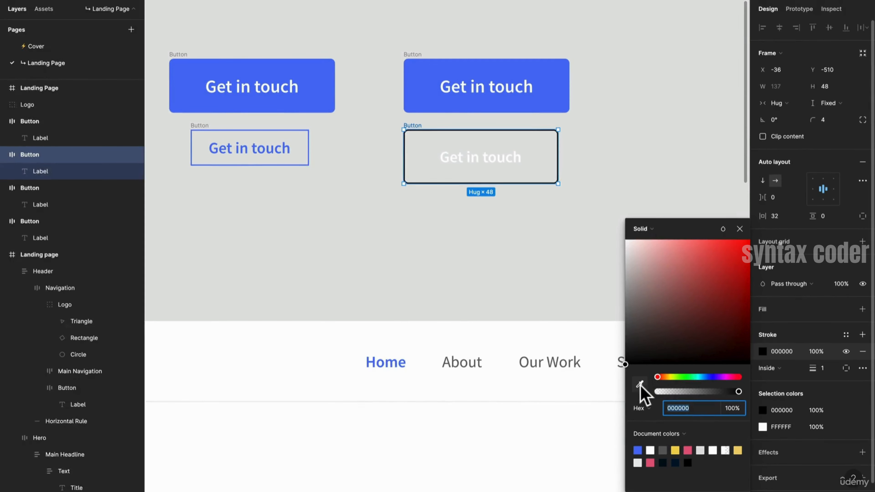
pyautogui.click(639, 384)
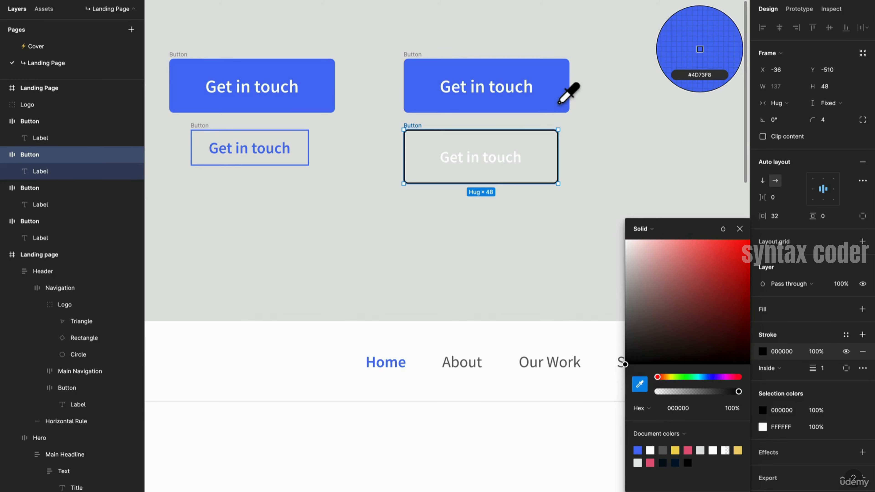
pyautogui.click(559, 102)
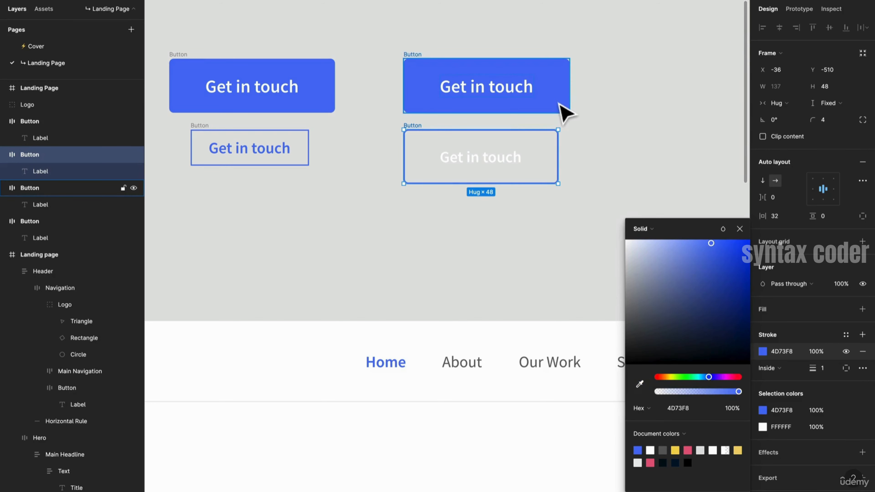
# Recolour the outlined button's label to 4D73F8 by sampling the filled button
pyautogui.click(491, 164)
pyautogui.click(762, 300)
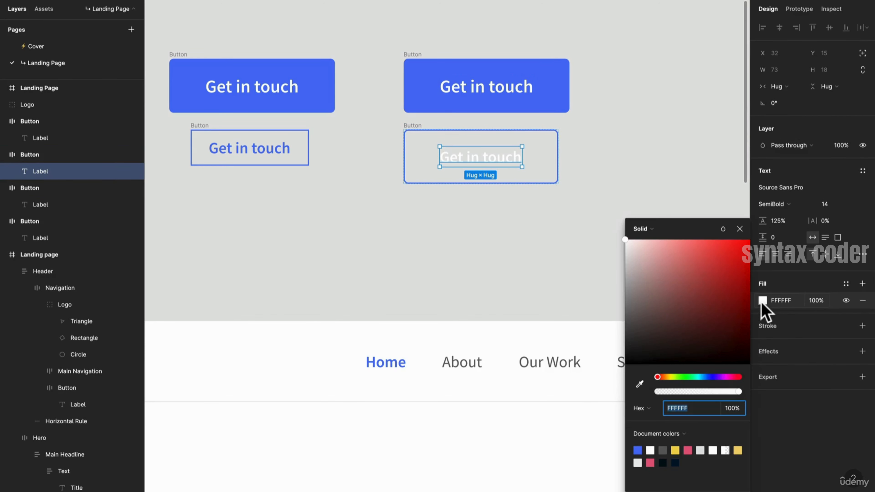
pyautogui.click(638, 385)
pyautogui.click(557, 101)
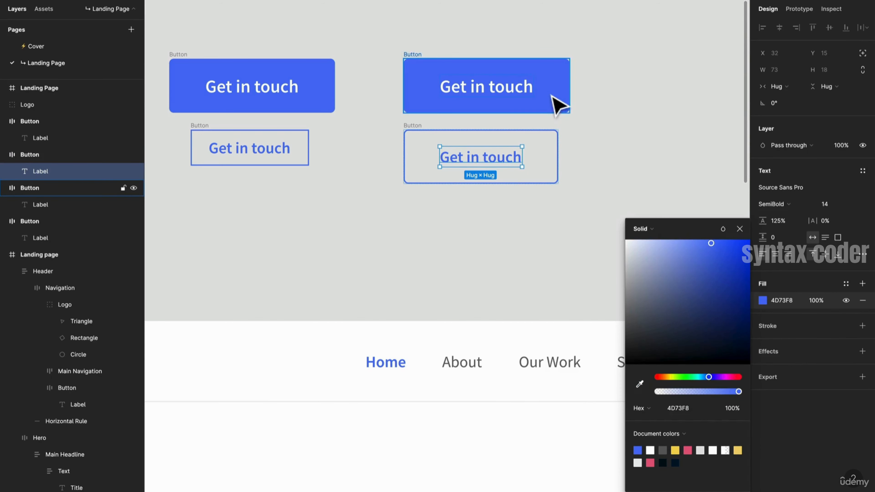
pyautogui.click(613, 161)
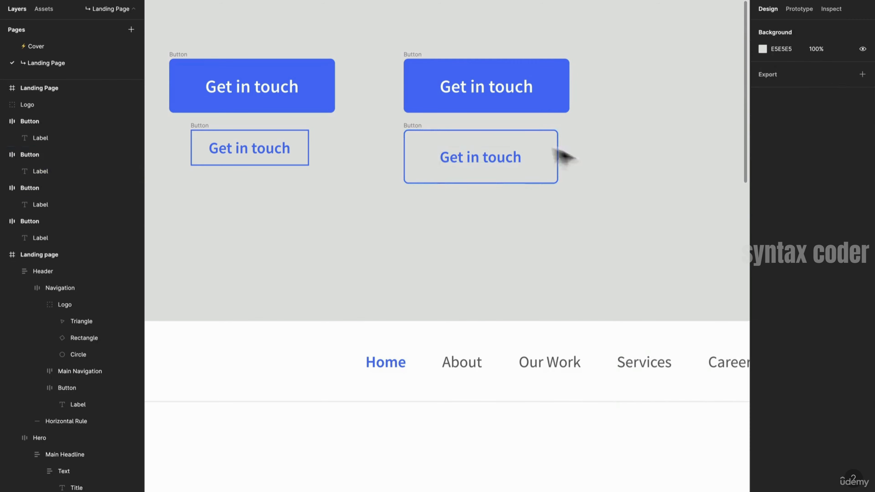
# Reduce the outlined button's height to 32 and set its horizontal padding to 16
pyautogui.click(421, 129)
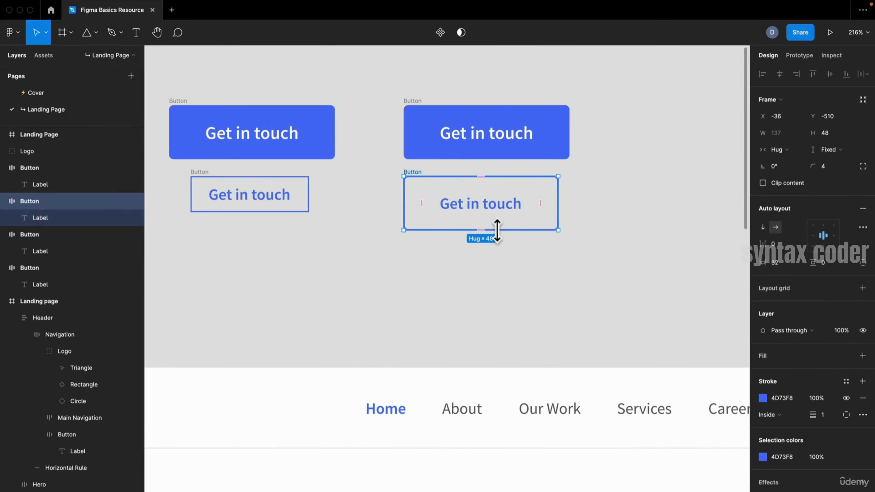
pyautogui.moveTo(497, 230); pyautogui.dragTo(496, 212)
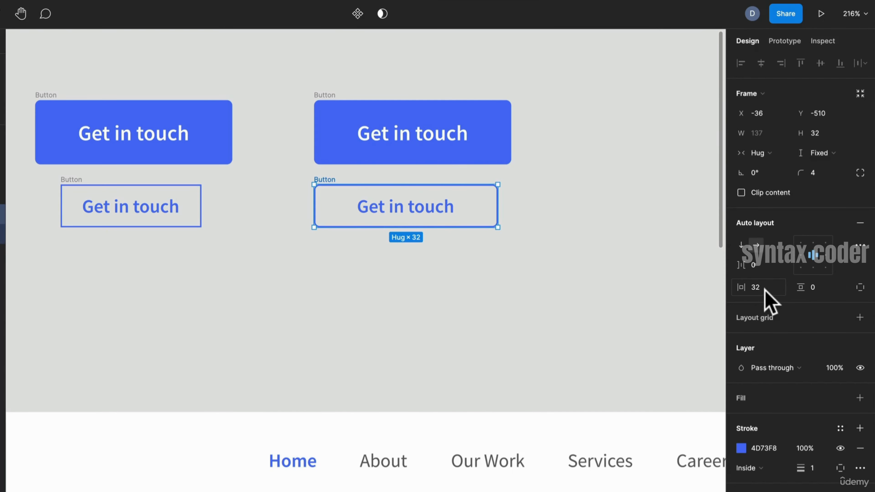
pyautogui.write('16')
pyautogui.press('Return')
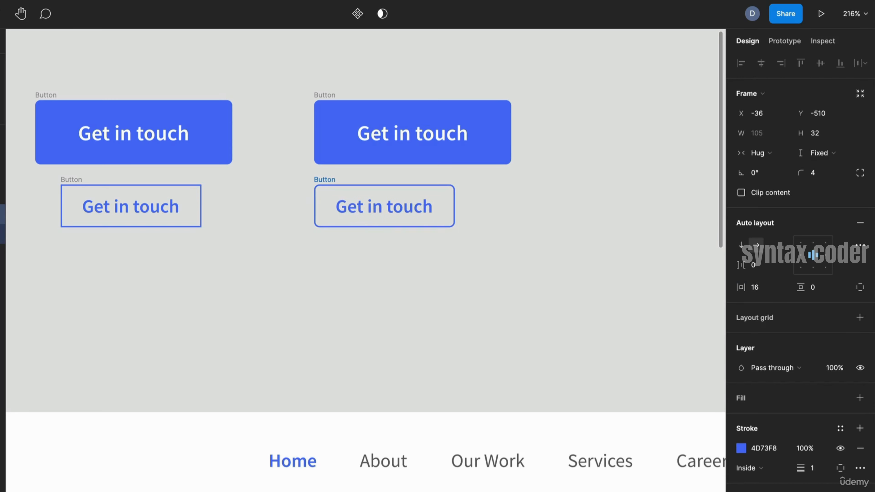
pyautogui.click(514, 291)
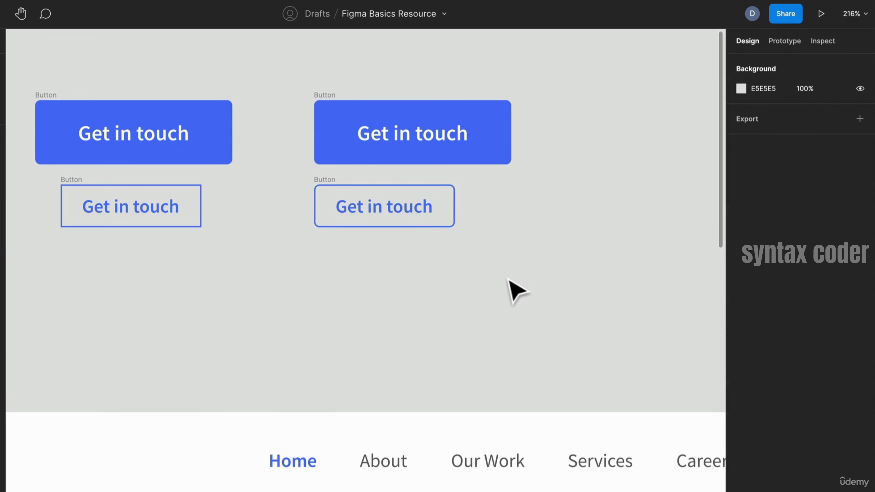
# Examine the Landing page header and its layer structure, including the Navigation frame and Horizontal Rule
pyautogui.scroll(-3, 500, 282)
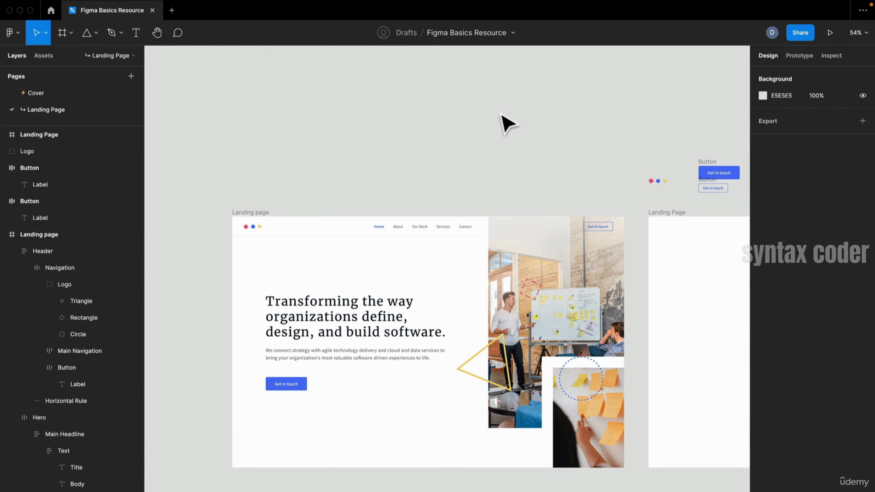
pyautogui.moveTo(499, 157); pyautogui.dragTo(469, 80)
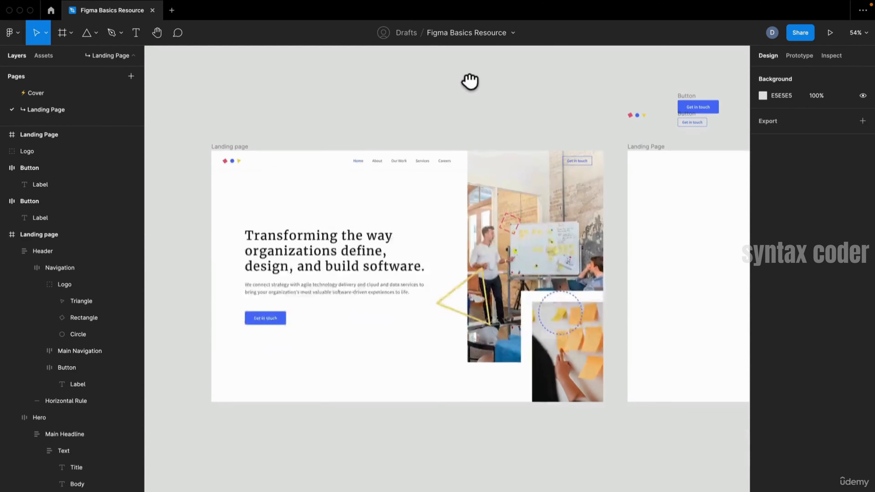
pyautogui.click(452, 159)
pyautogui.scroll(5, 358, 159)
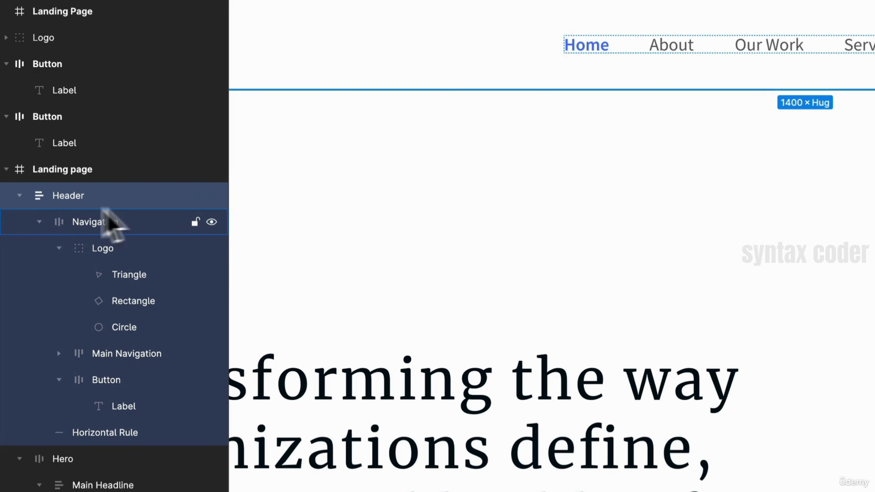
pyautogui.click(38, 222)
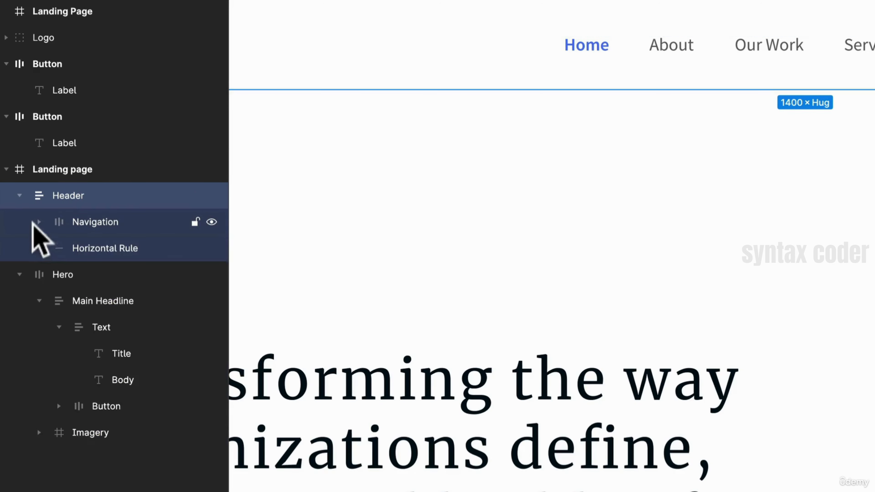
pyautogui.click(111, 222)
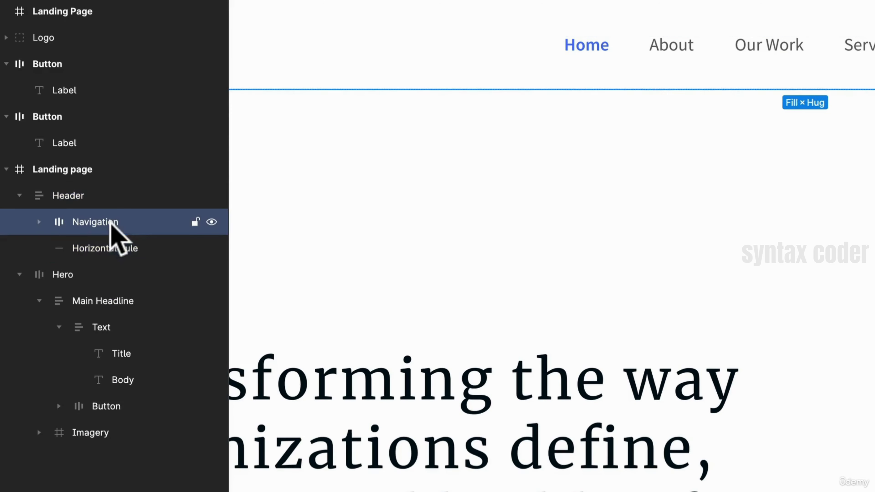
pyautogui.click(115, 250)
pyautogui.click(501, 47)
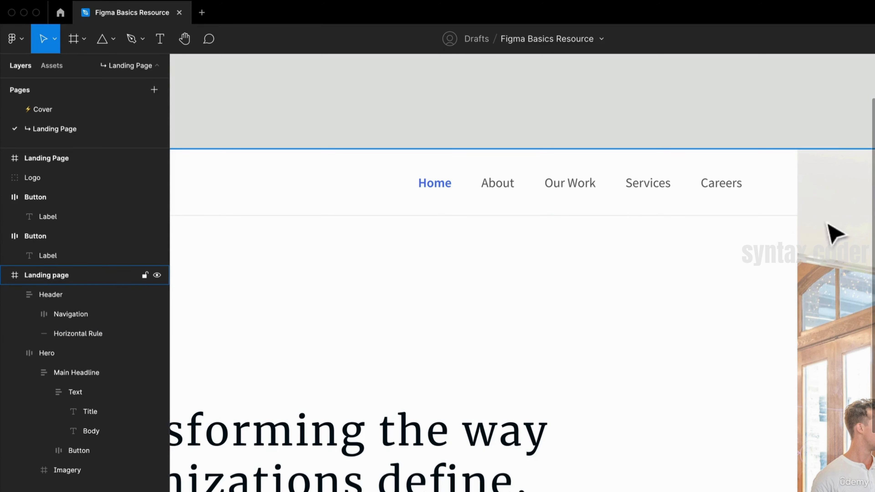
pyautogui.scroll(-3, 425, 274)
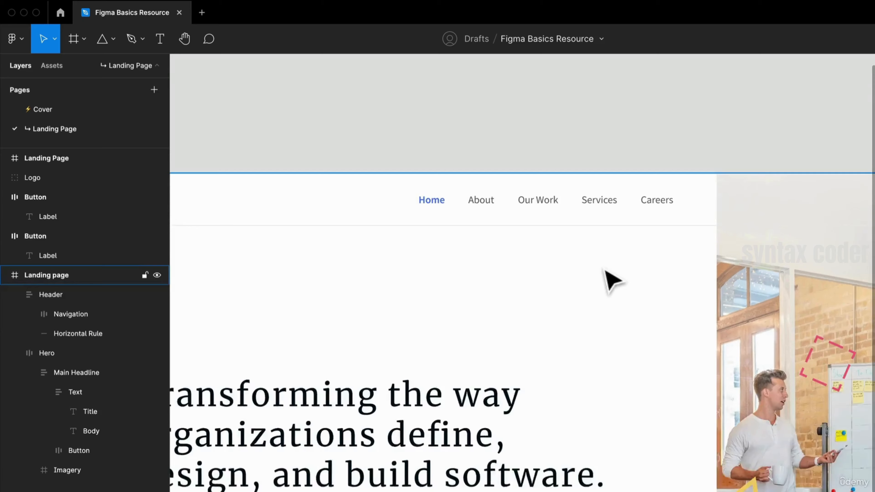
pyautogui.scroll(-2, 611, 281)
pyautogui.scroll(-3, 609, 236)
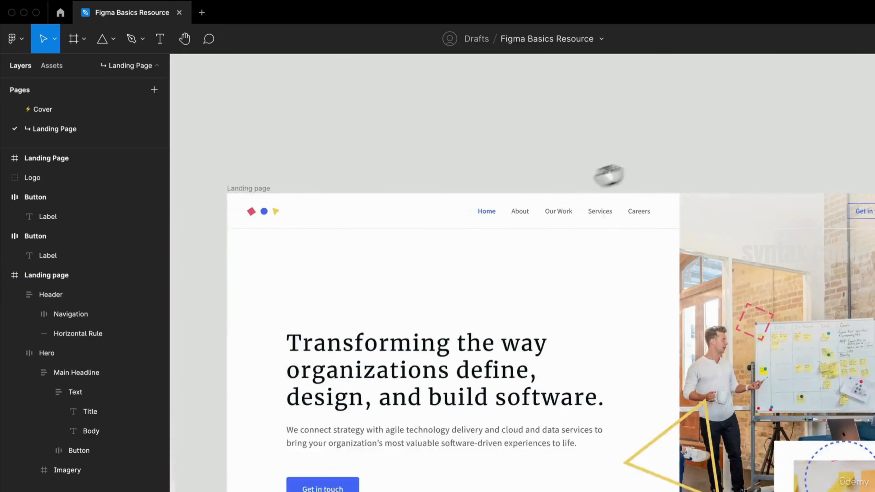
# Compare the rebuilt logo and buttons with the original header's logo, navigation links and outlined button
pyautogui.moveTo(608, 175); pyautogui.dragTo(322, 195)
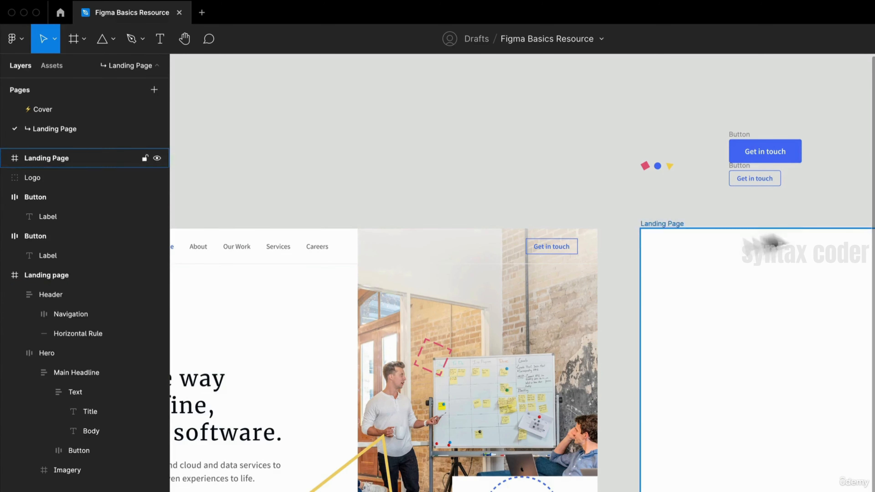
pyautogui.click(738, 152)
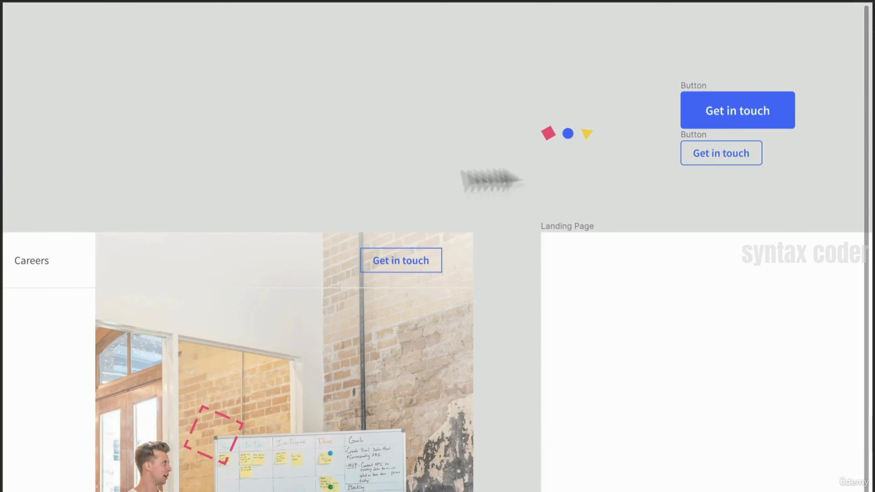
pyautogui.moveTo(225, 205); pyautogui.dragTo(754, 140)
pyautogui.moveTo(242, 121); pyautogui.dragTo(541, 106)
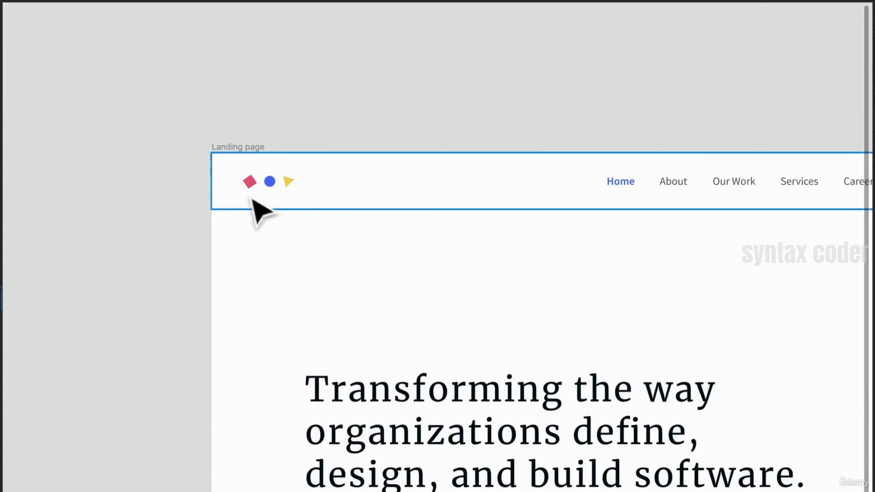
pyautogui.moveTo(625, 160); pyautogui.dragTo(146, 205)
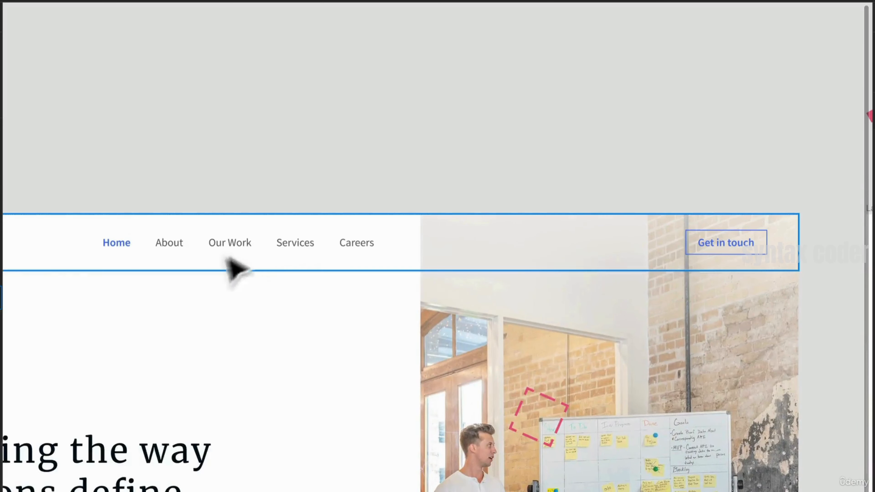
pyautogui.scroll(3, 150, 187)
pyautogui.moveTo(244, 155); pyautogui.dragTo(271, 137)
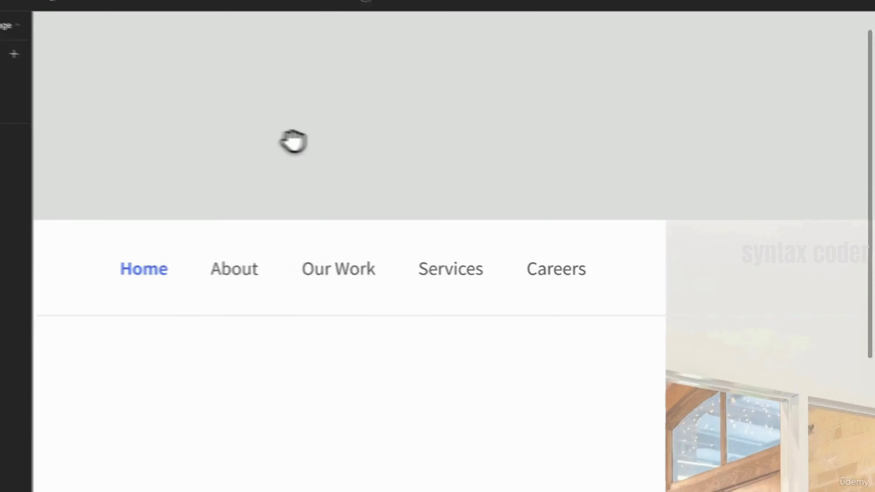
pyautogui.scroll(3, 175, 162)
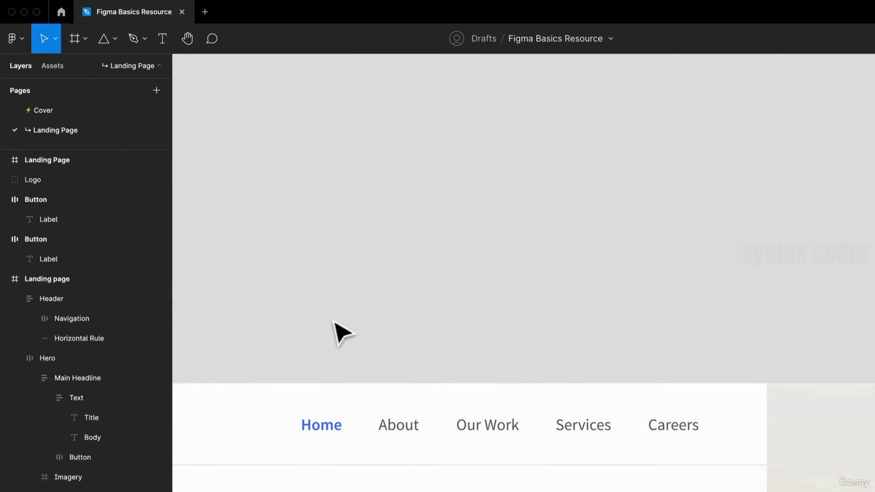
# Add a "Home" text label on the empty canvas above the original header's Home link
pyautogui.press('t')
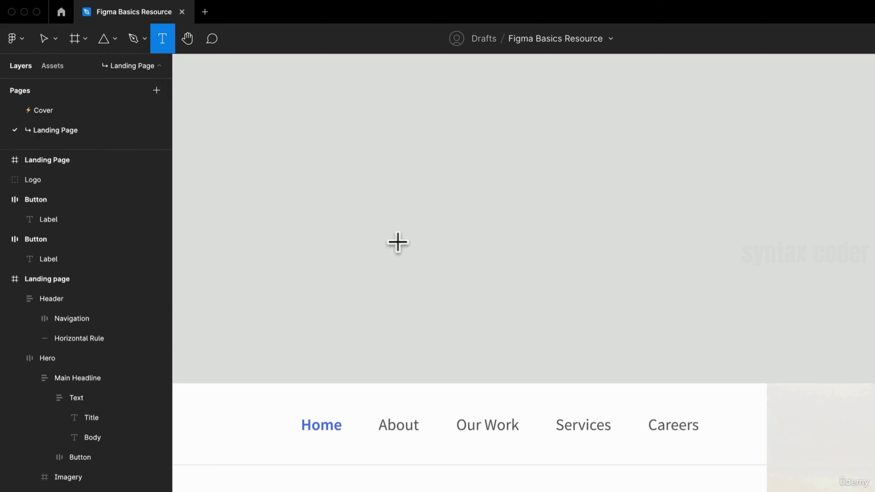
pyautogui.click(327, 255)
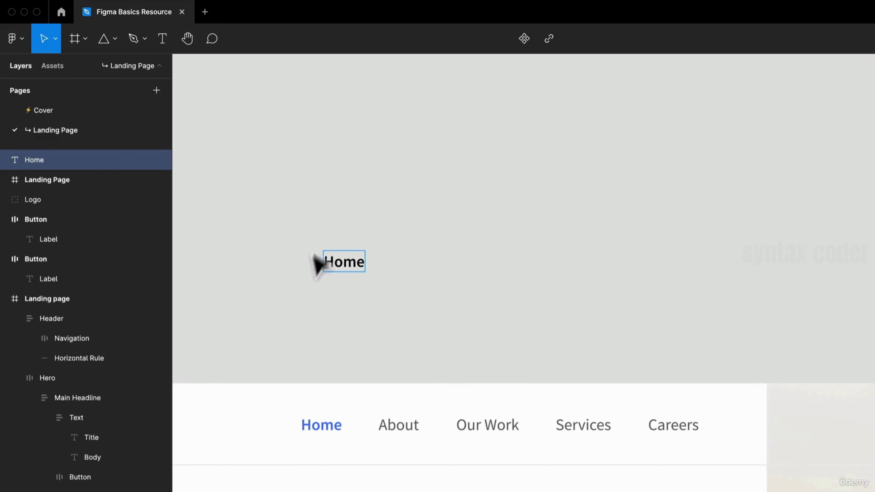
pyautogui.press('Escape')
pyautogui.moveTo(349, 267); pyautogui.dragTo(318, 267)
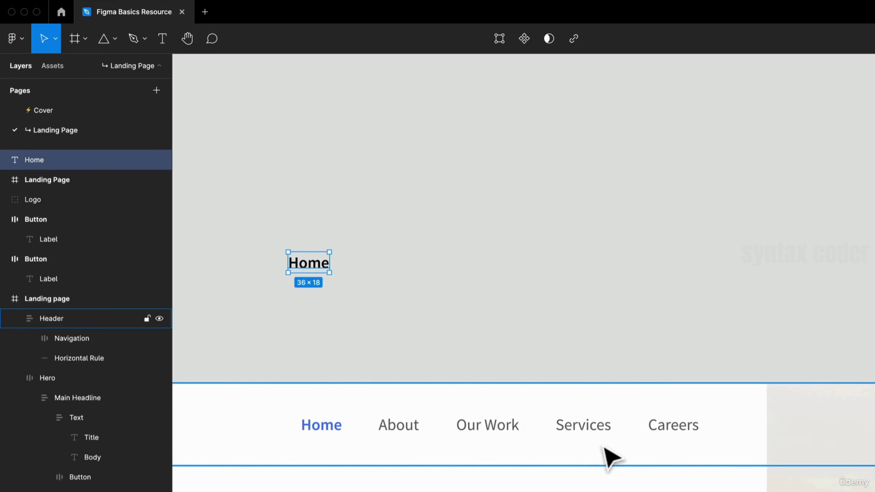
# Duplicate the Home label four times to form an evenly spaced horizontal row of five
pyautogui.press('super+d')
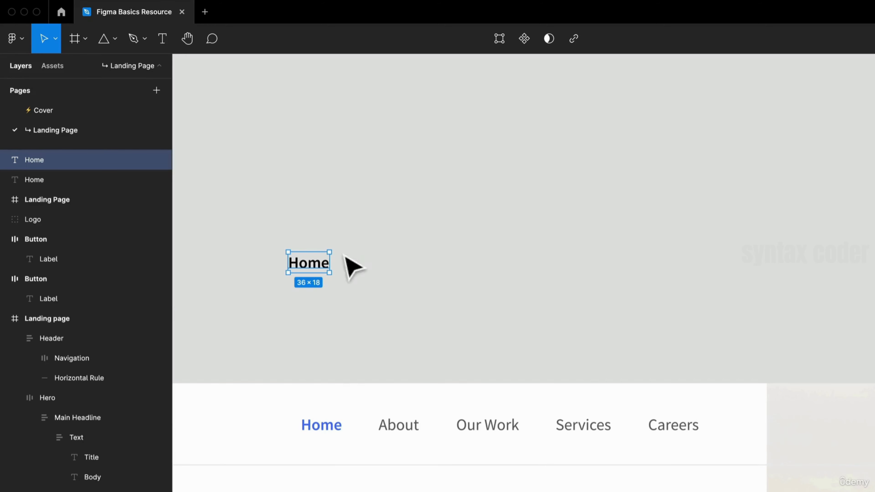
pyautogui.moveTo(322, 269); pyautogui.dragTo(406, 284)
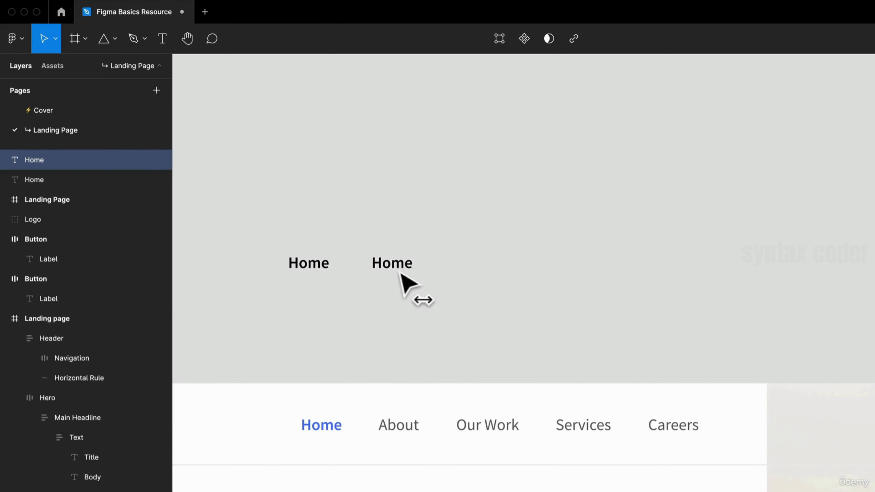
pyautogui.press('super+d')
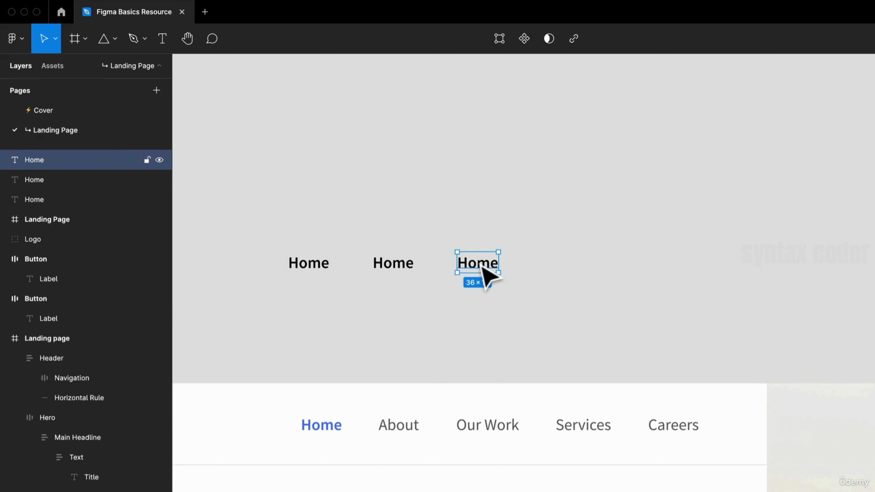
pyautogui.press('super+d')
pyautogui.press('super+d')
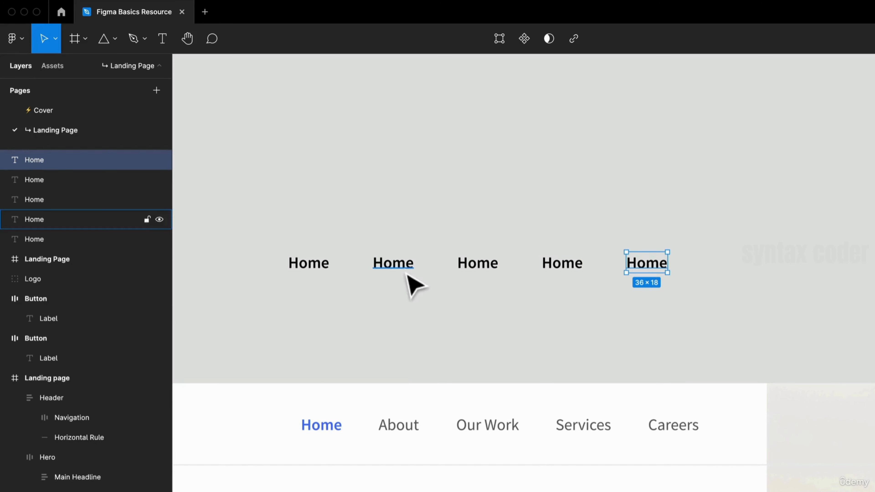
# Change the four duplicated labels' text to About, Our Work, Services and Careers, in that order
pyautogui.doubleClick(405, 265)
pyautogui.write('About')
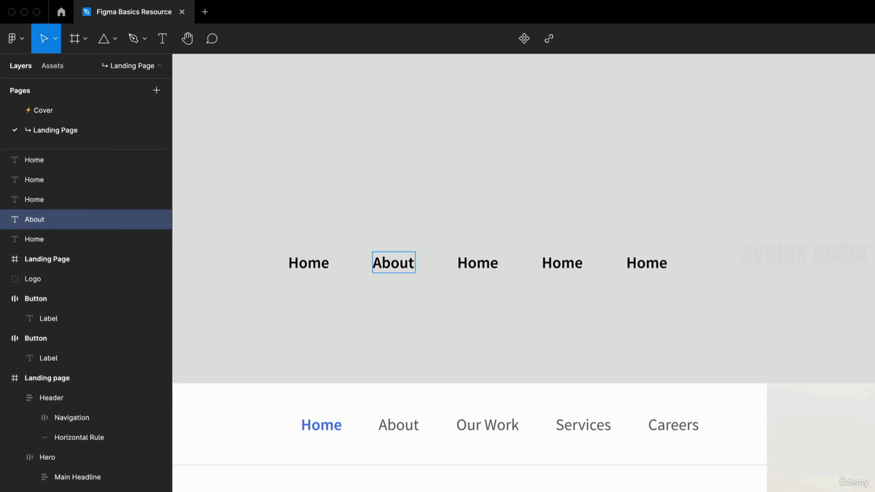
pyautogui.doubleClick(478, 262)
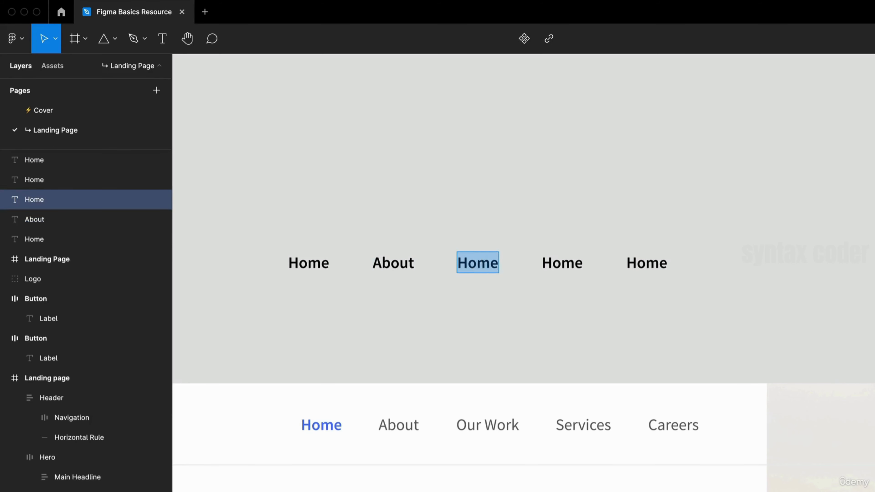
pyautogui.write('Out')
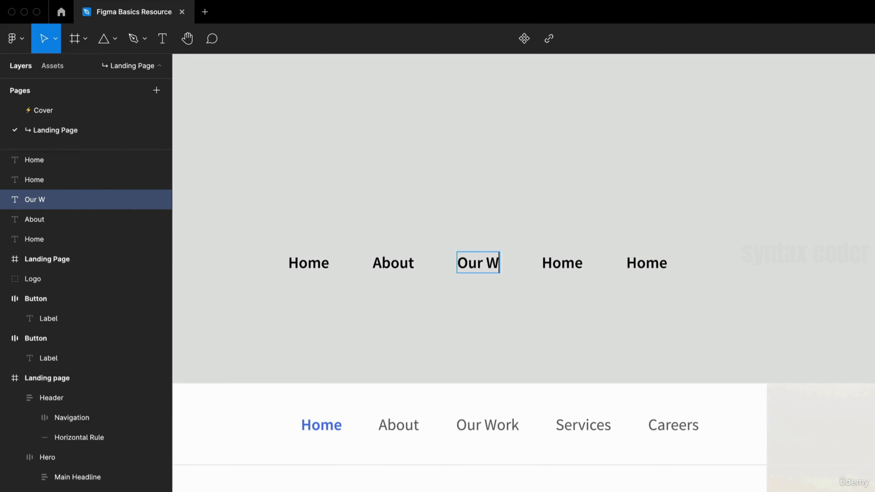
pyautogui.click(566, 266)
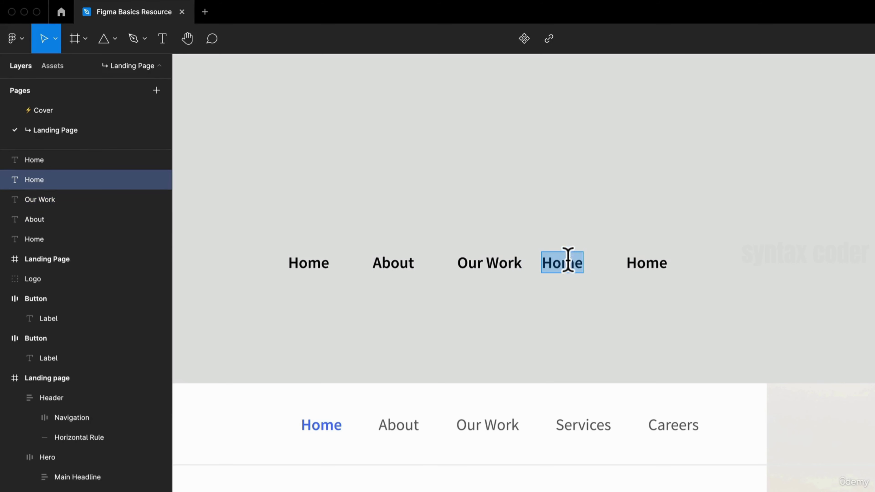
pyautogui.write('Services')
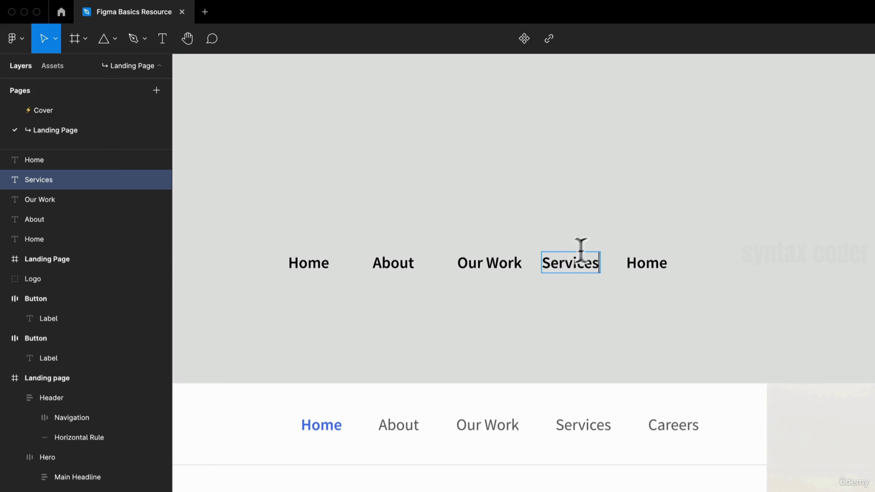
pyautogui.click(654, 264)
pyautogui.write('CA')
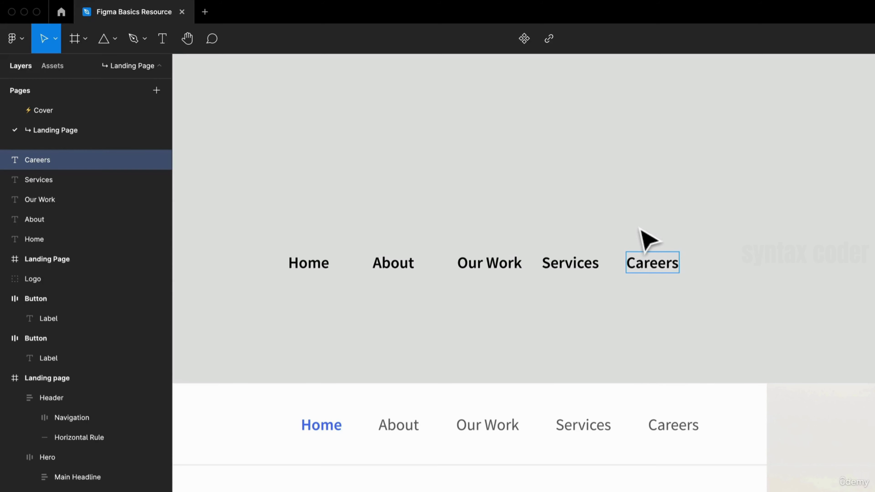
pyautogui.press('Escape')
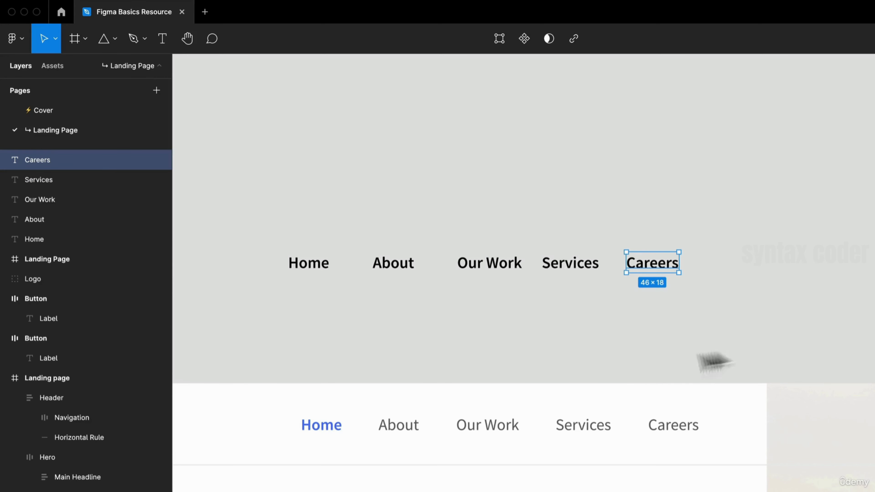
# Recolour all five new navigation labels to 616161 by sampling the original header's Our Work link
pyautogui.moveTo(730, 327); pyautogui.dragTo(255, 234)
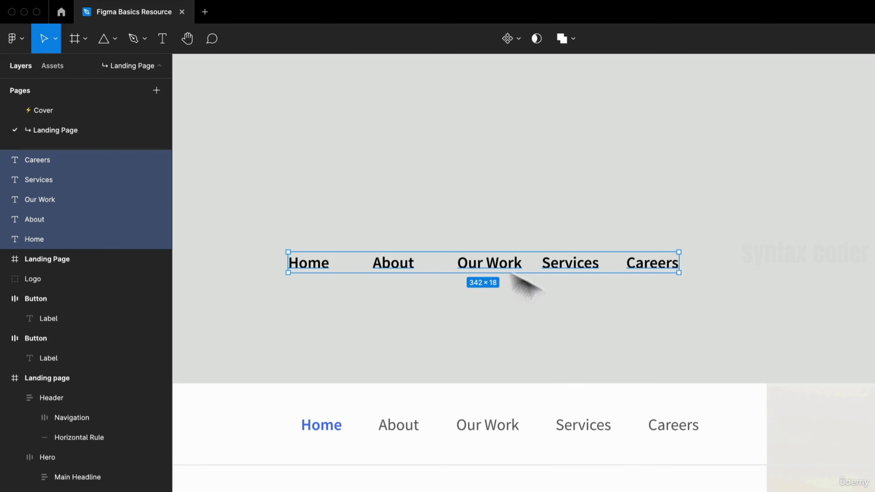
pyautogui.press('i')
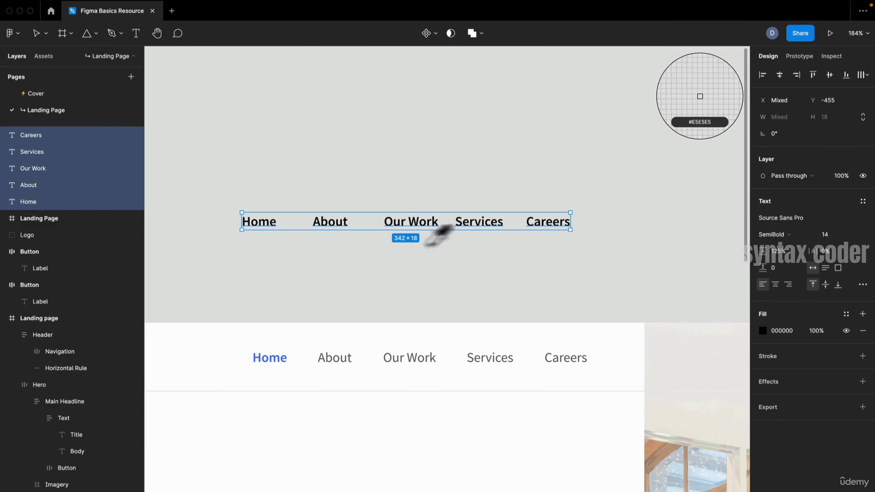
pyautogui.scroll(10, 417, 368)
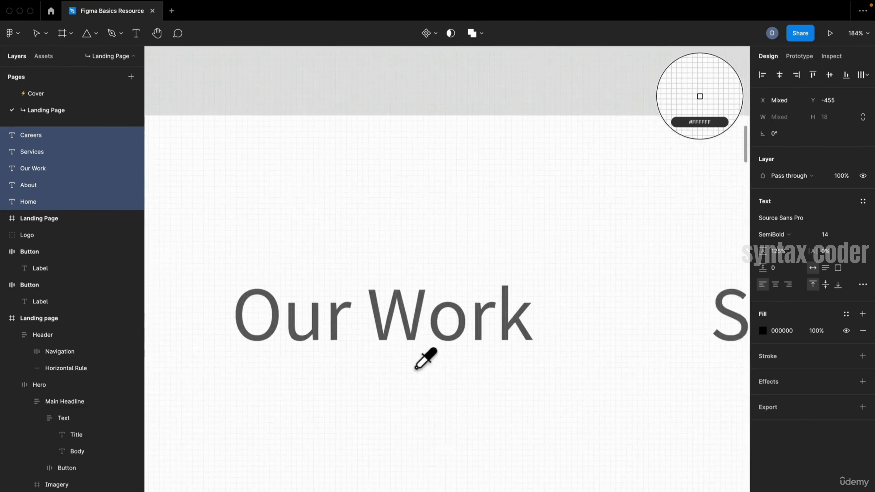
pyautogui.click(417, 317)
pyautogui.scroll(-10, 417, 321)
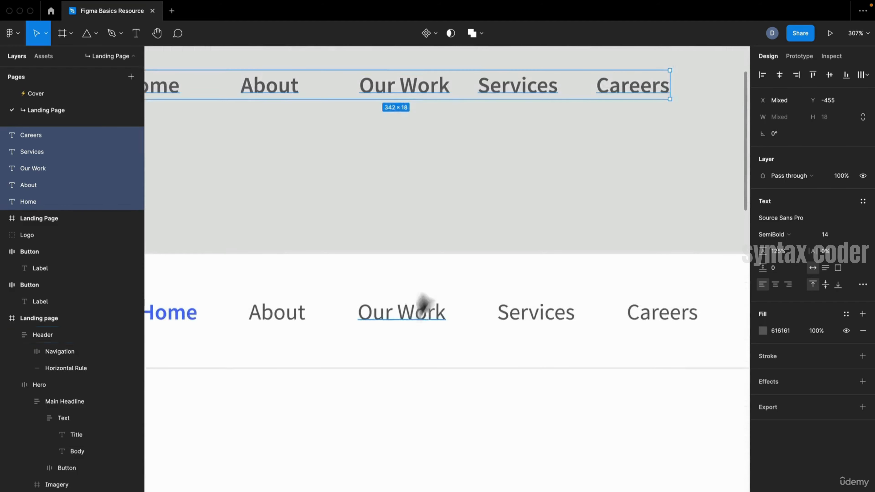
# Set the font weight of all five new navigation labels to Regular
pyautogui.scroll(3, 496, 275)
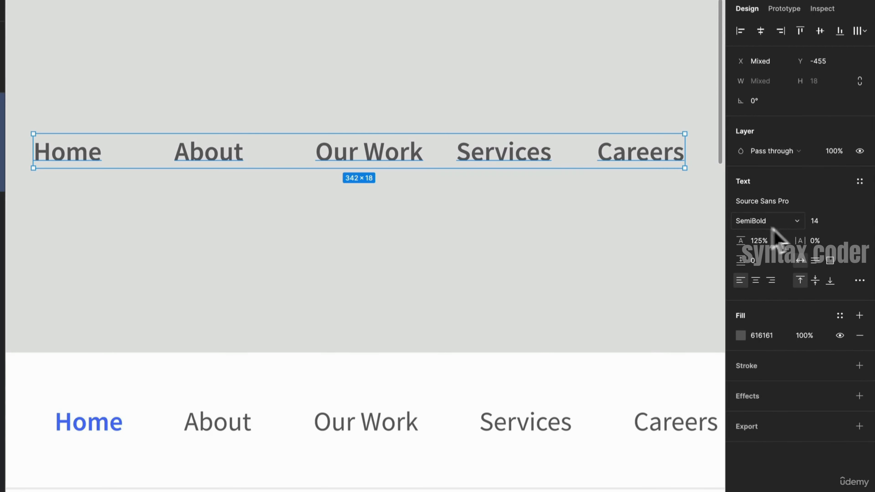
pyautogui.scroll(-2, 329, 263)
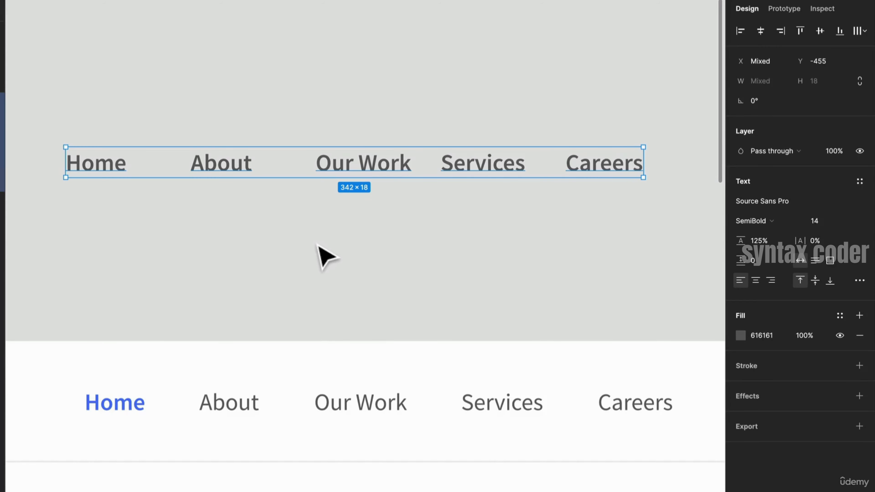
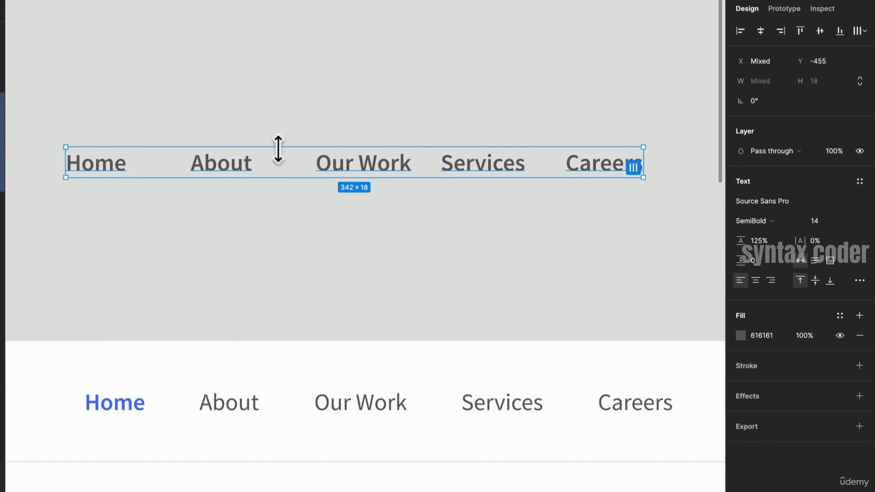
pyautogui.click(761, 221)
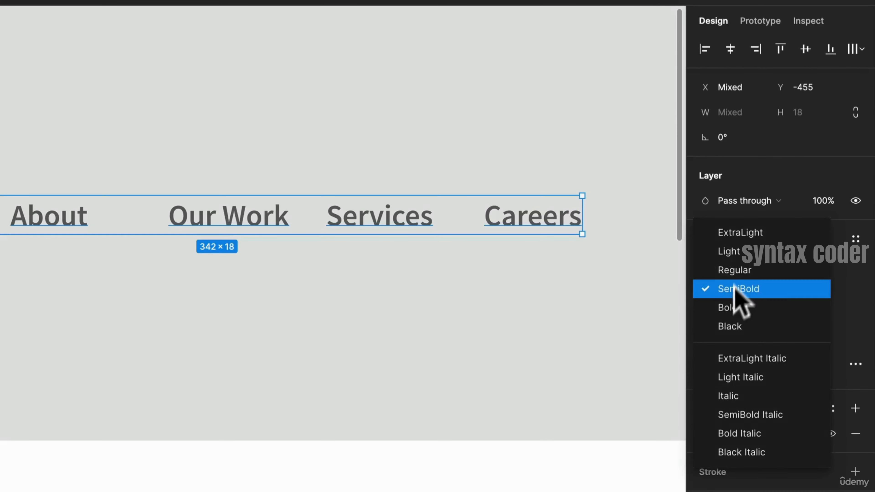
pyautogui.click(737, 269)
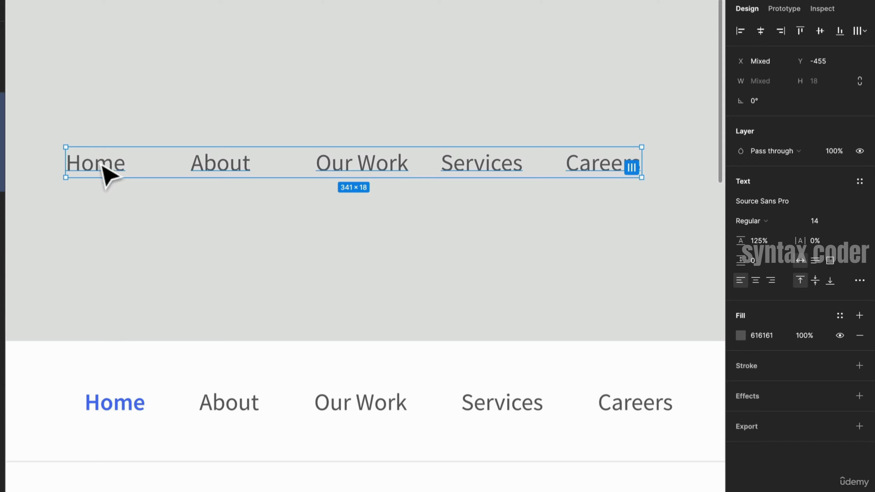
pyautogui.press('Escape')
# Set the new Home label to SemiBold and its fill to the blue document colour 4D73F8
pyautogui.click(111, 170)
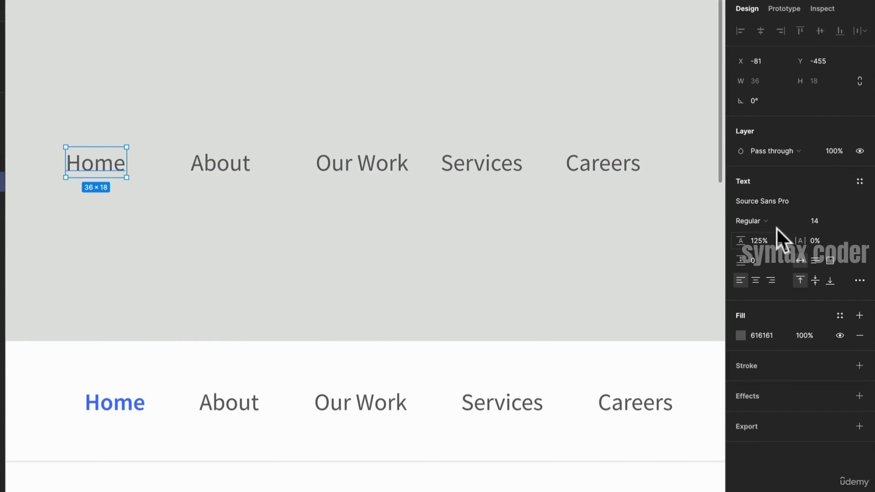
pyautogui.click(764, 221)
pyautogui.click(770, 231)
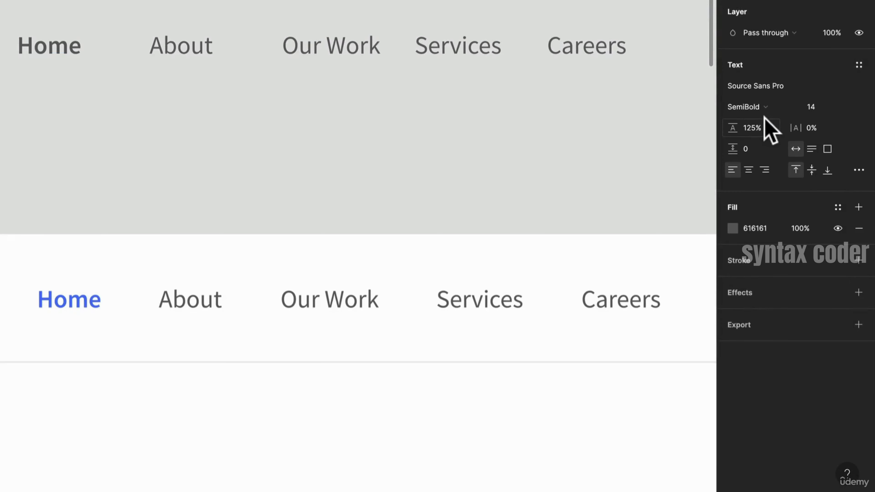
pyautogui.click(732, 228)
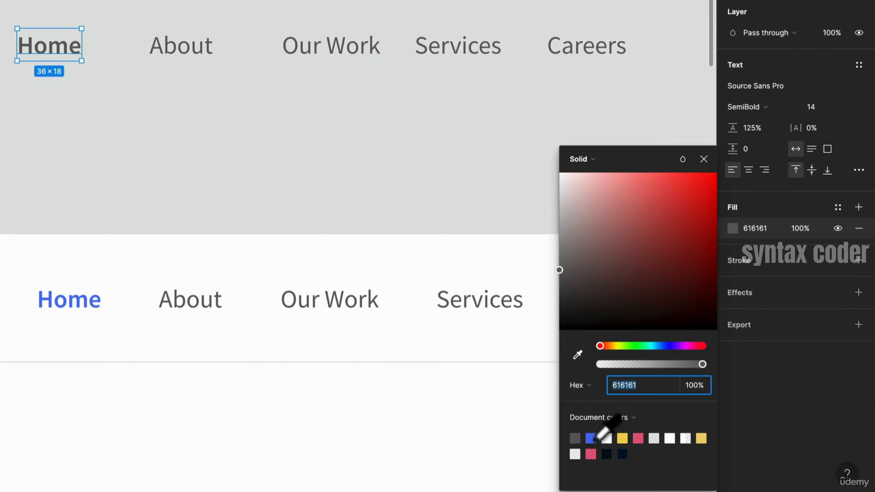
pyautogui.click(591, 439)
pyautogui.click(215, 190)
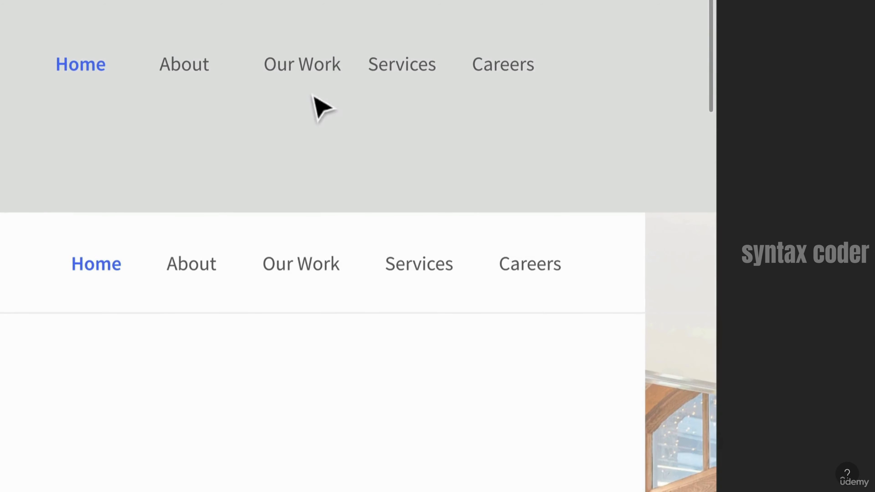
# Rename the layers of all five new navigation labels as Nav Item
pyautogui.click(310, 67)
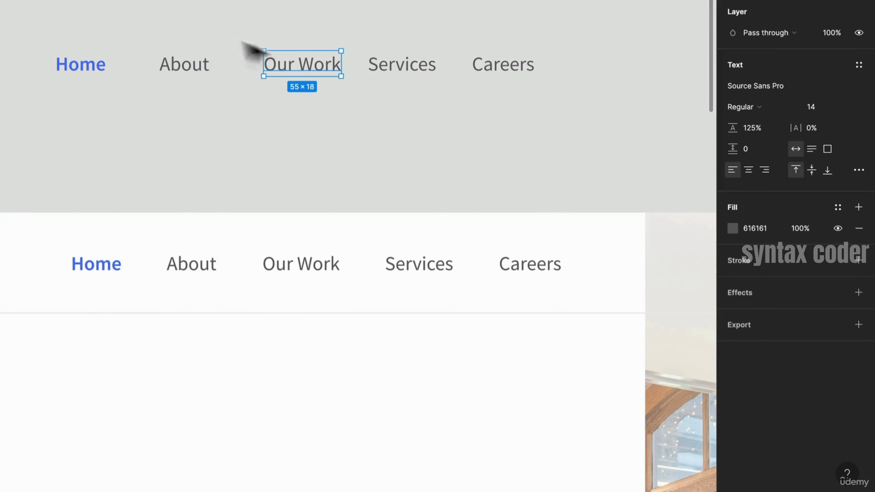
pyautogui.click(427, 85)
pyautogui.moveTo(445, 90); pyautogui.dragTo(47, 59)
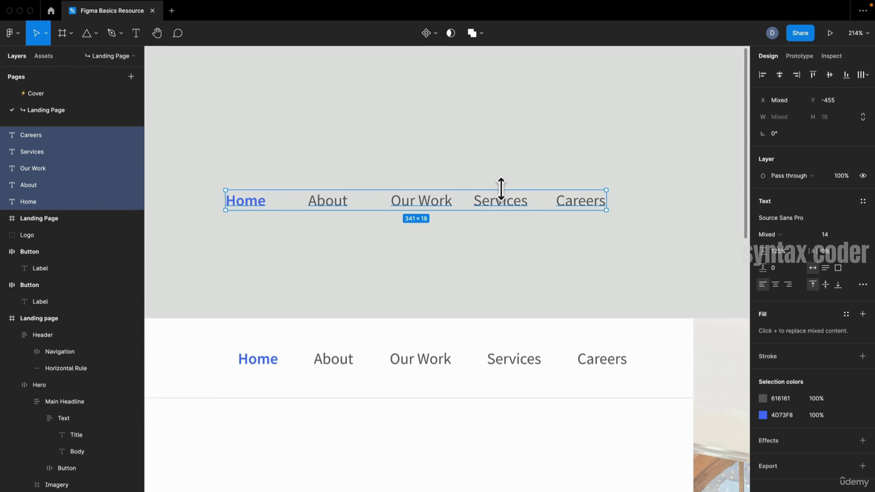
pyautogui.press('super+r')
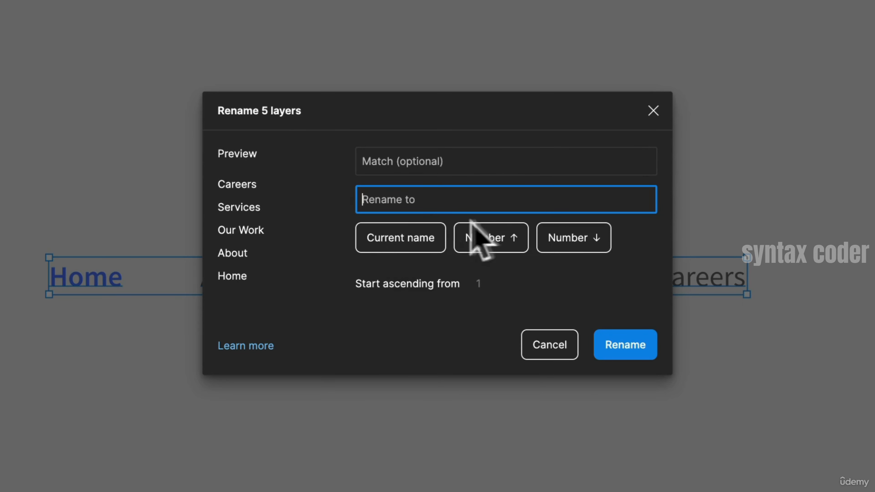
pyautogui.click(388, 244)
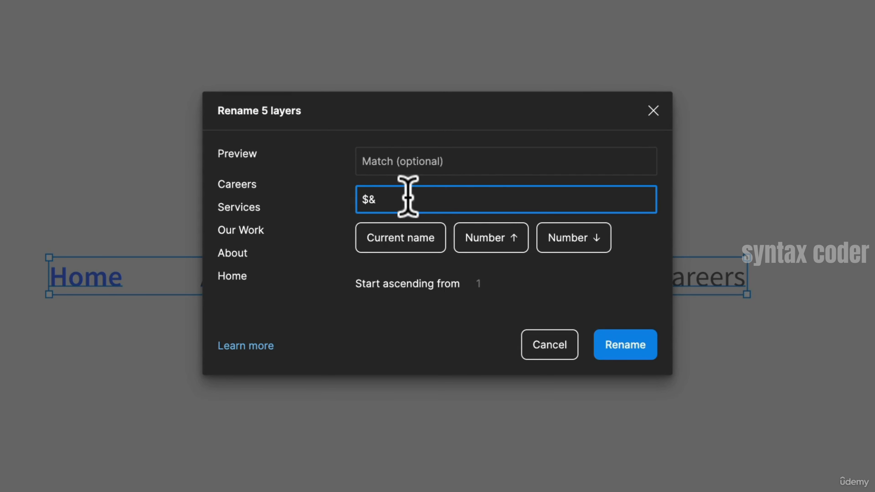
pyautogui.press('super+a')
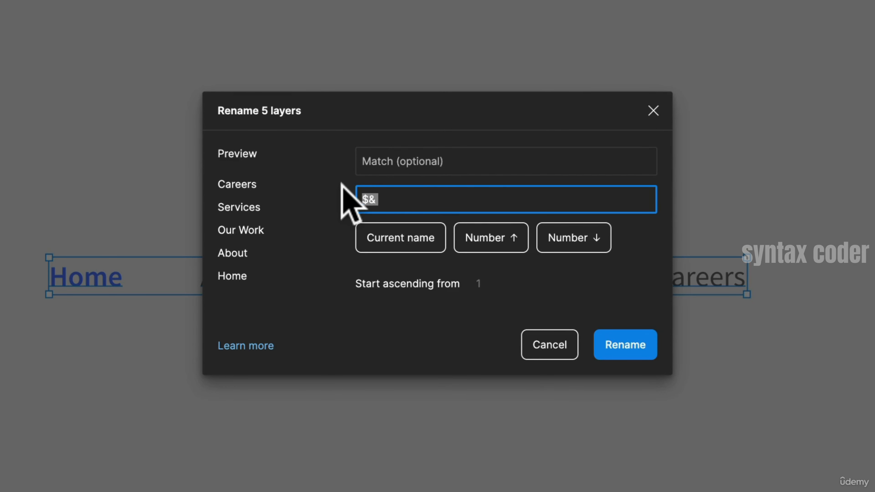
pyautogui.press('BackSpace')
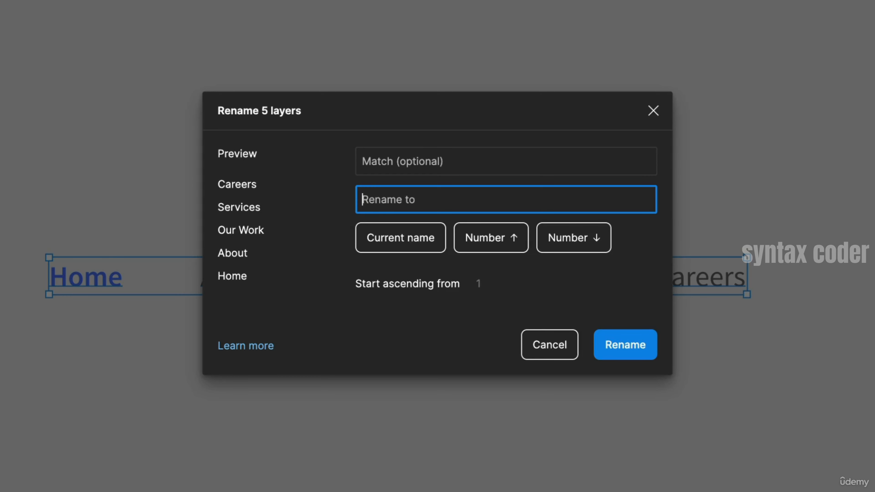
pyautogui.write('Nav Item')
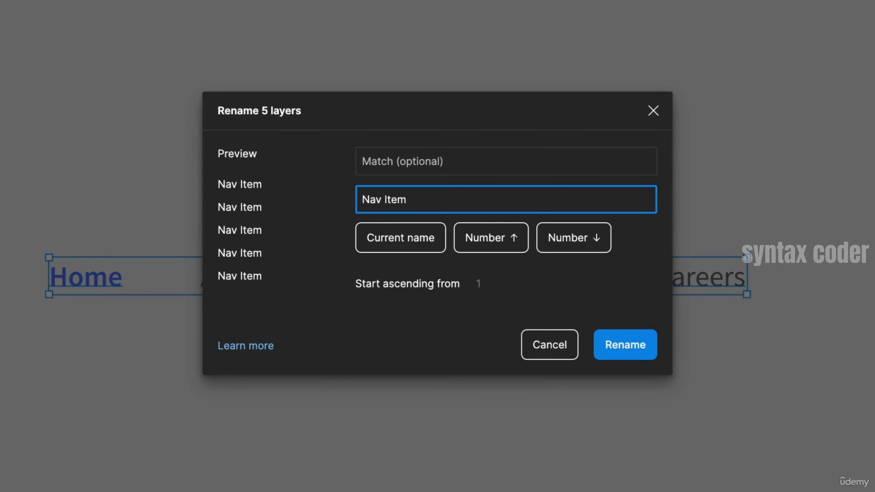
pyautogui.press('Return')
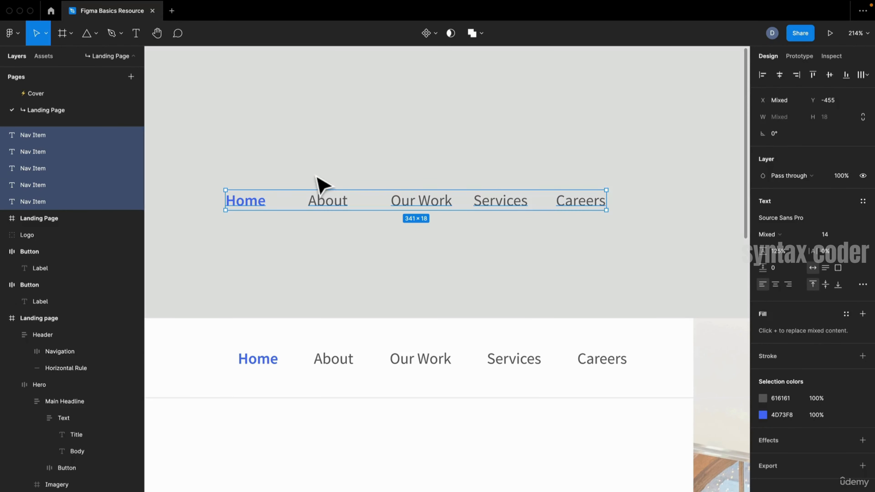
# Inspect the text resizing setting of the new Careers, Services and Our Work labels
pyautogui.click(440, 169)
pyautogui.click(557, 203)
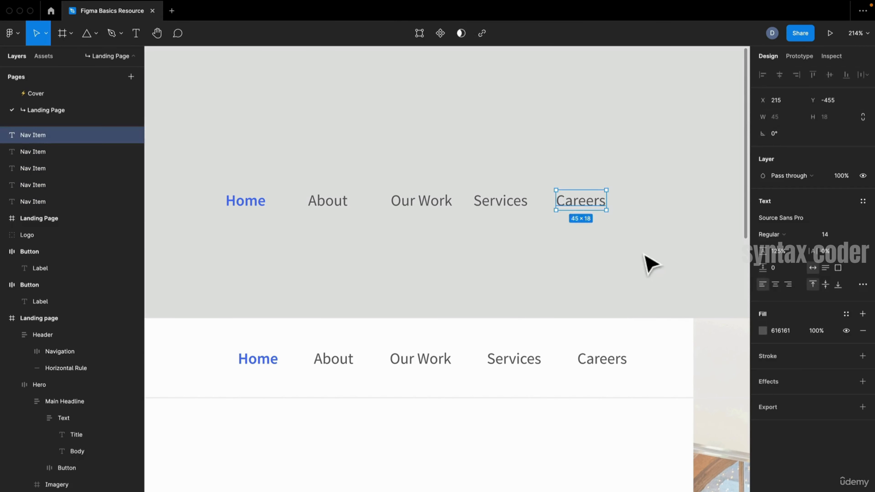
pyautogui.moveTo(641, 252); pyautogui.dragTo(583, 243)
pyautogui.click(590, 202)
pyautogui.click(502, 207)
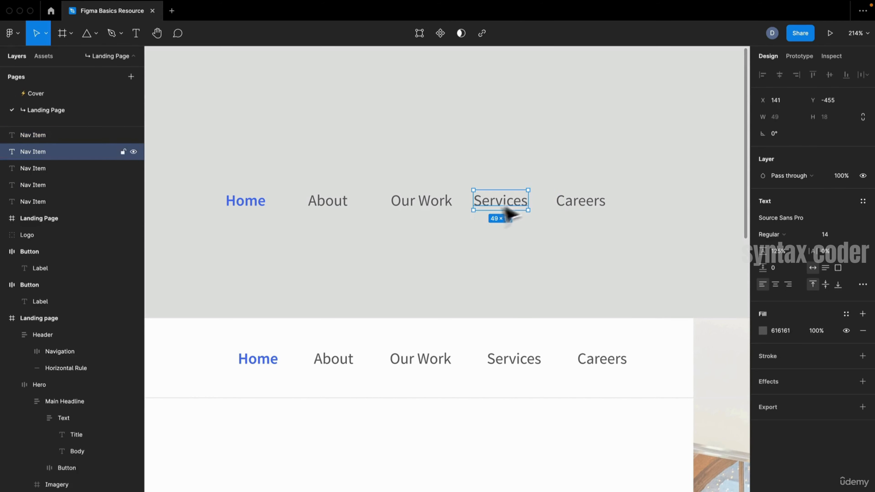
pyautogui.click(428, 207)
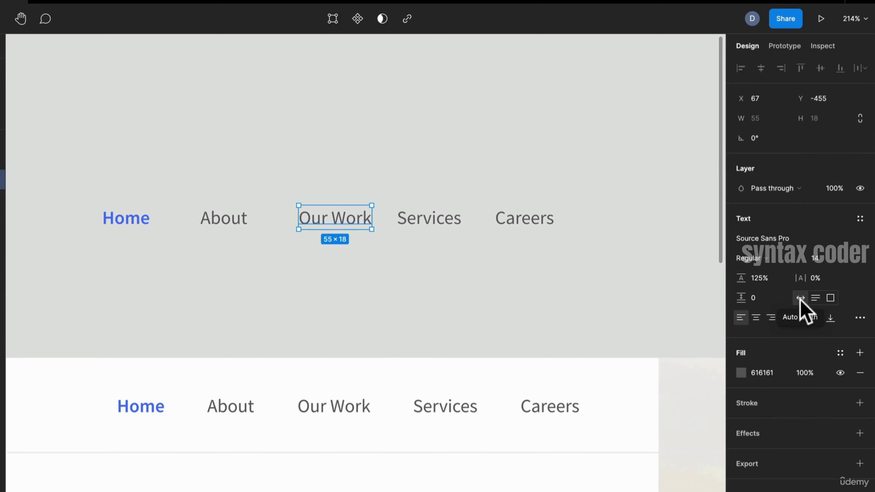
# Wrap the five Nav Item labels in a frame and name it Navigation Items
pyautogui.moveTo(170, 210); pyautogui.dragTo(132, 199)
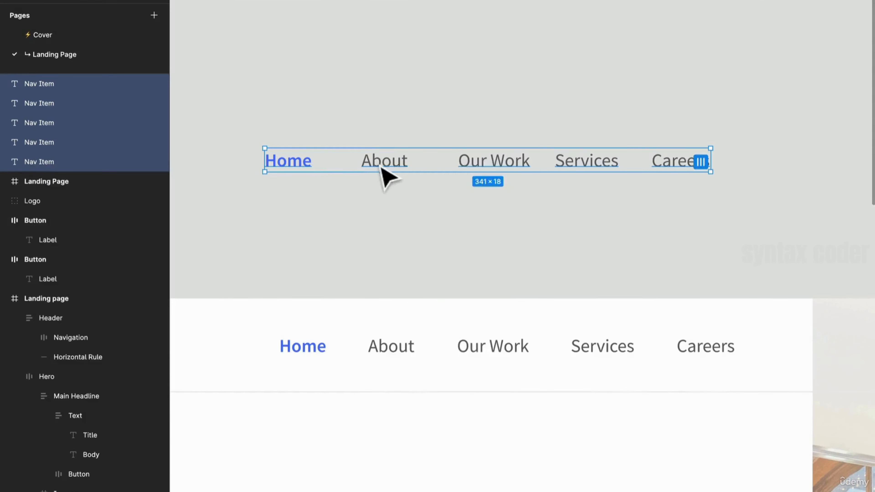
pyautogui.rightClick(381, 167)
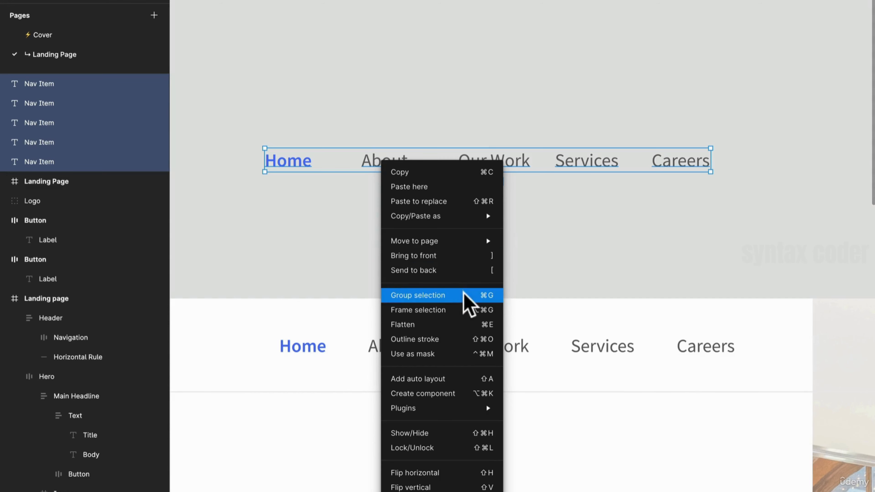
pyautogui.click(463, 311)
pyautogui.hotkey('ctrl', 'r')
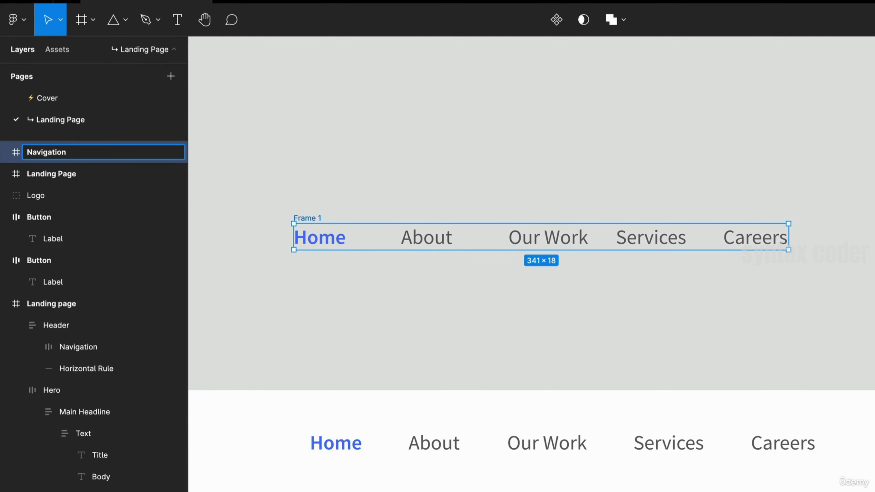
pyautogui.write('Navigation Items')
pyautogui.press('Return')
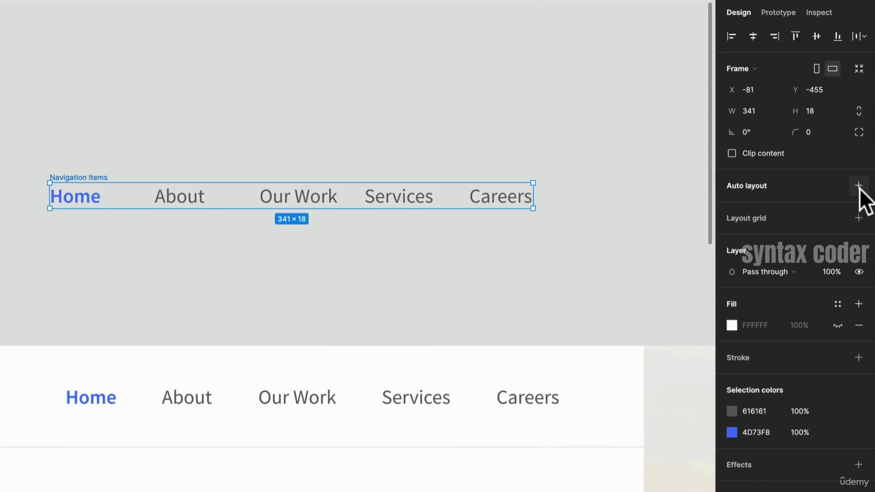
# Add horizontal auto layout to the Navigation Items frame with 32 spacing between items and left-centre alignment
pyautogui.click(858, 186)
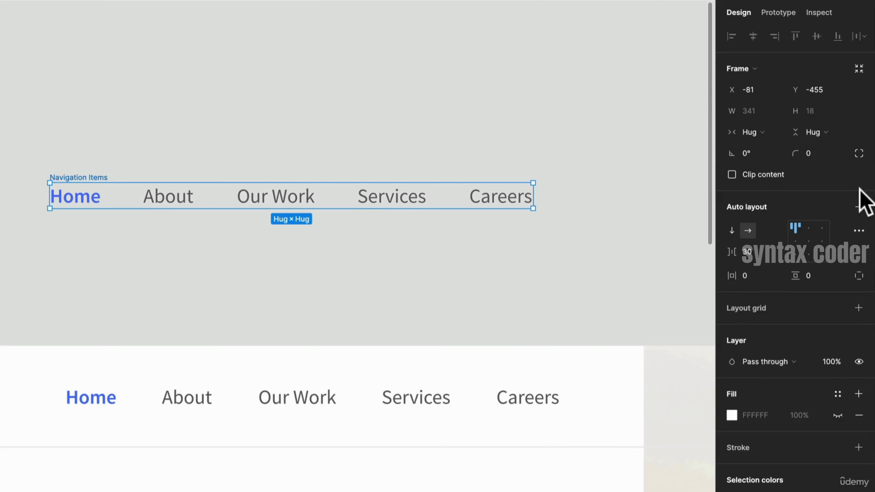
pyautogui.click(760, 251)
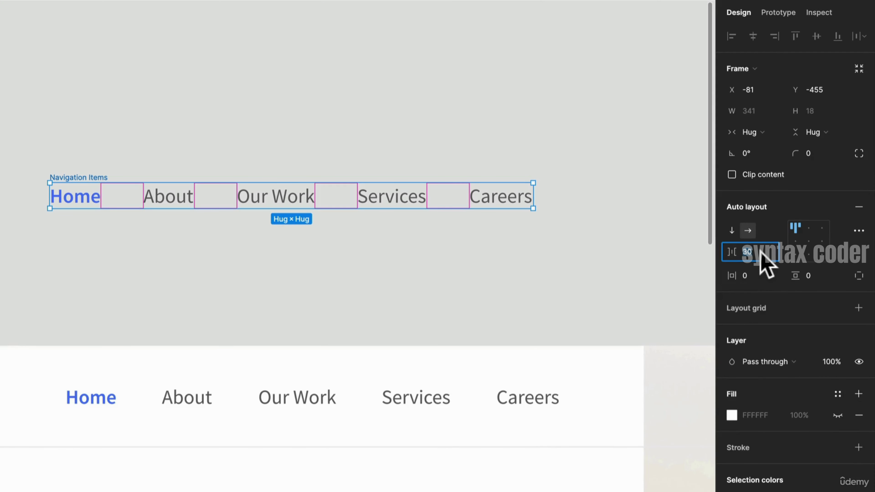
pyautogui.write('24')
pyautogui.press('Return')
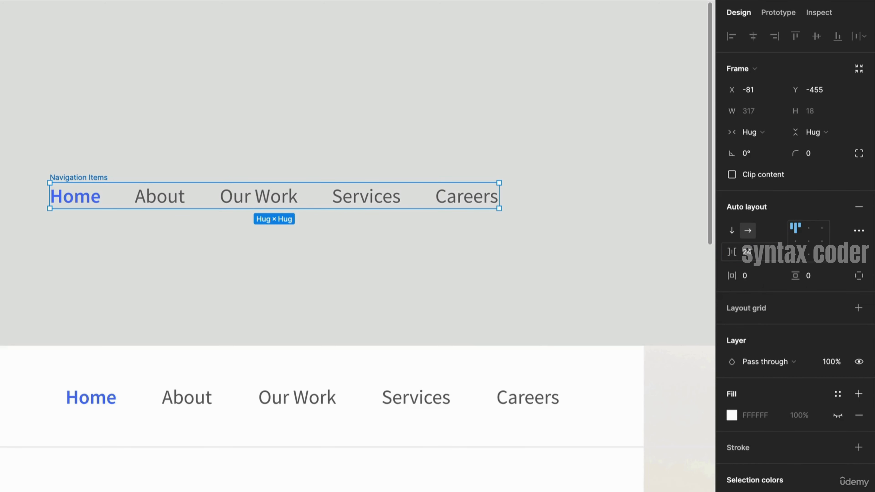
pyautogui.click(759, 249)
pyautogui.write('32')
pyautogui.press('Return')
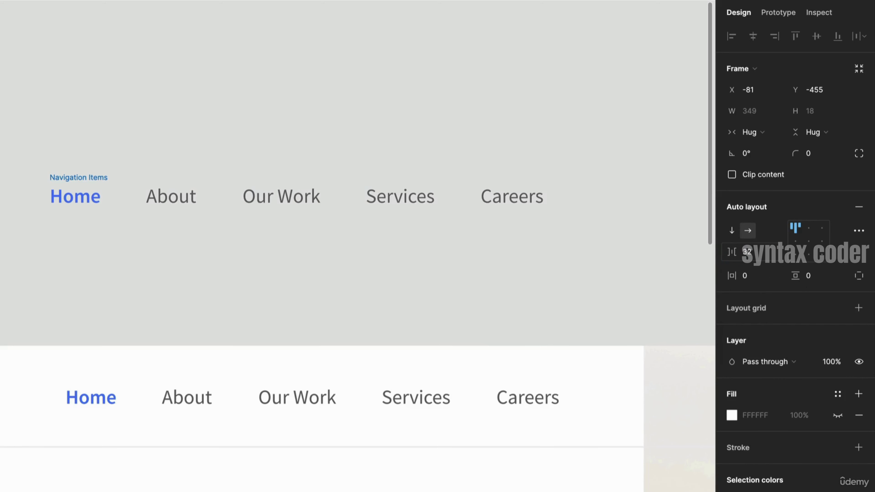
pyautogui.click(797, 241)
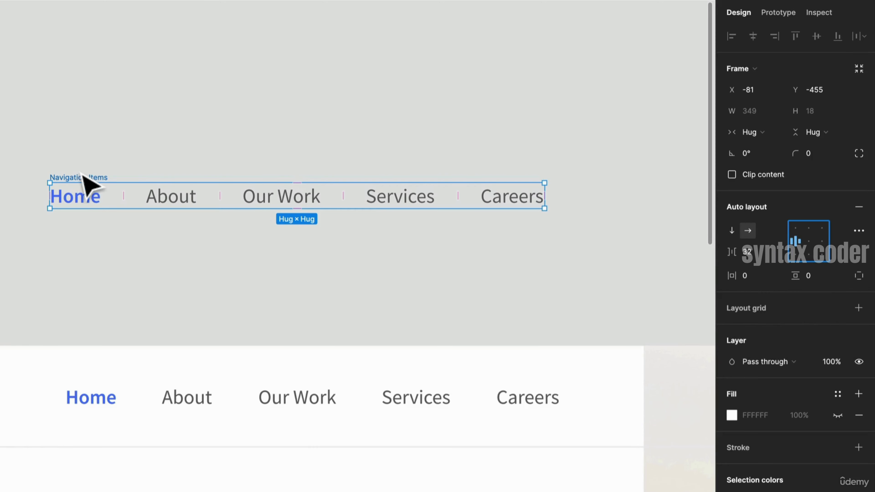
# Delete the About label from the Navigation Items frame, and undo the deletion
pyautogui.click(166, 203)
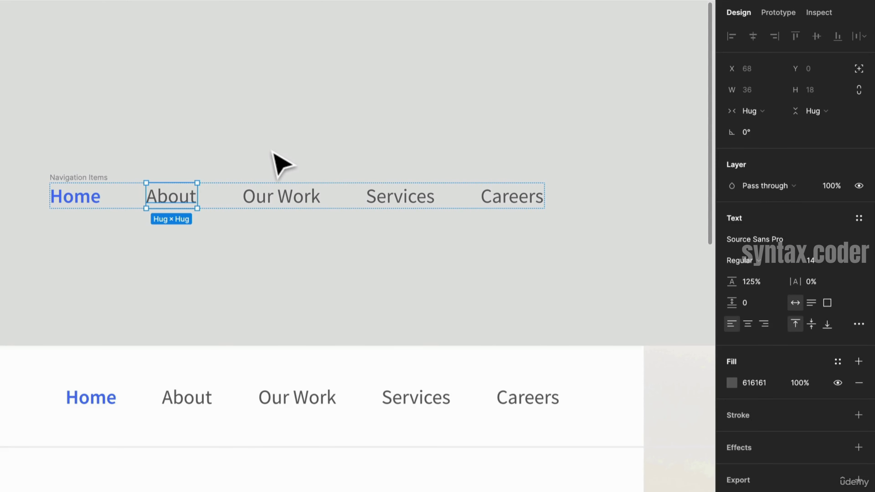
pyautogui.press('Delete')
pyautogui.hotkey('ctrl', 'z')
# Move the Navigation Items frame from the canvas into the upper part of the empty Landing Page frame
pyautogui.scroll(-5, 266, 160)
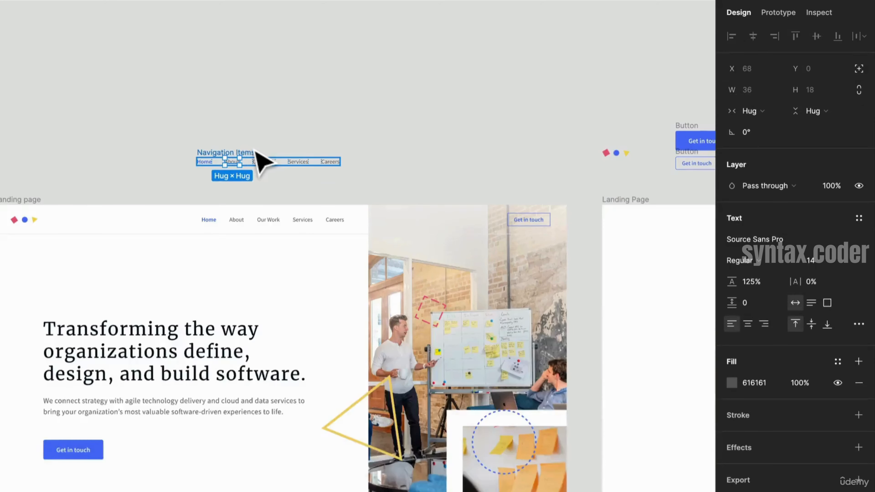
pyautogui.scroll(5, 254, 150)
pyautogui.moveTo(173, 174); pyautogui.dragTo(329, 72)
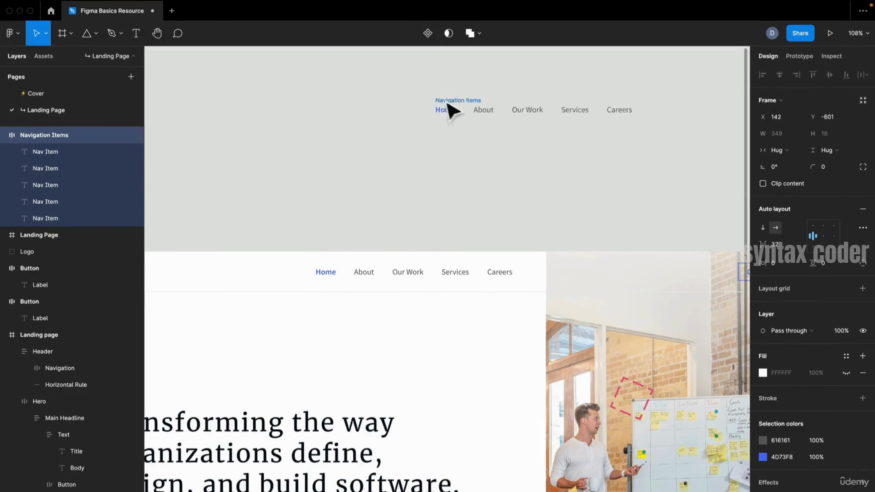
pyautogui.moveTo(451, 110); pyautogui.dragTo(420, 111)
pyautogui.click(541, 170)
pyautogui.moveTo(540, 170); pyautogui.dragTo(277, 205)
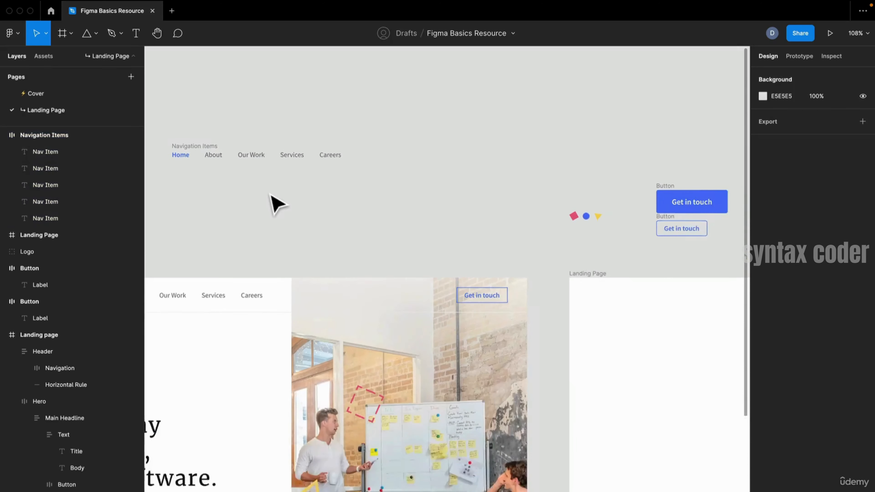
pyautogui.scroll(-3, 276, 204)
pyautogui.click(216, 165)
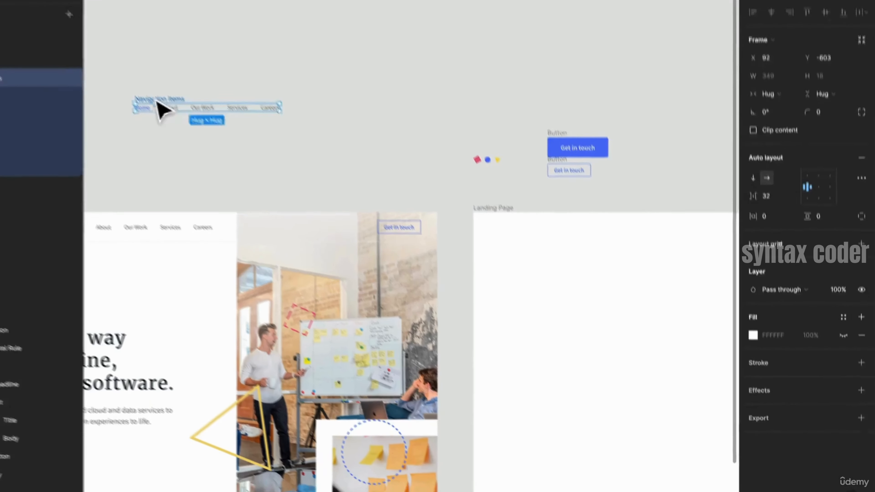
pyautogui.moveTo(156, 100); pyautogui.dragTo(560, 234)
pyautogui.moveTo(663, 214); pyautogui.dragTo(577, 193)
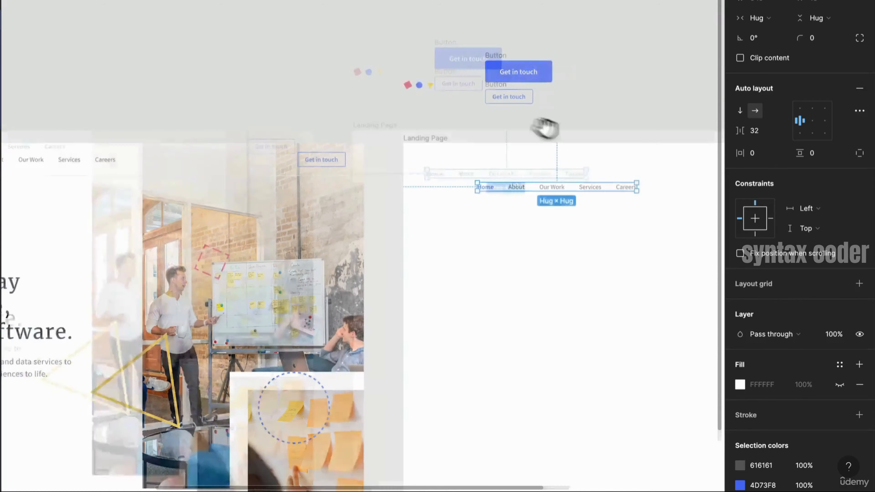
# Move the outlined Get in touch button to the right of the navigation items and the logo to their left, inside the Landing Page frame
pyautogui.moveTo(544, 129); pyautogui.dragTo(470, 119)
pyautogui.moveTo(400, 67); pyautogui.dragTo(595, 158)
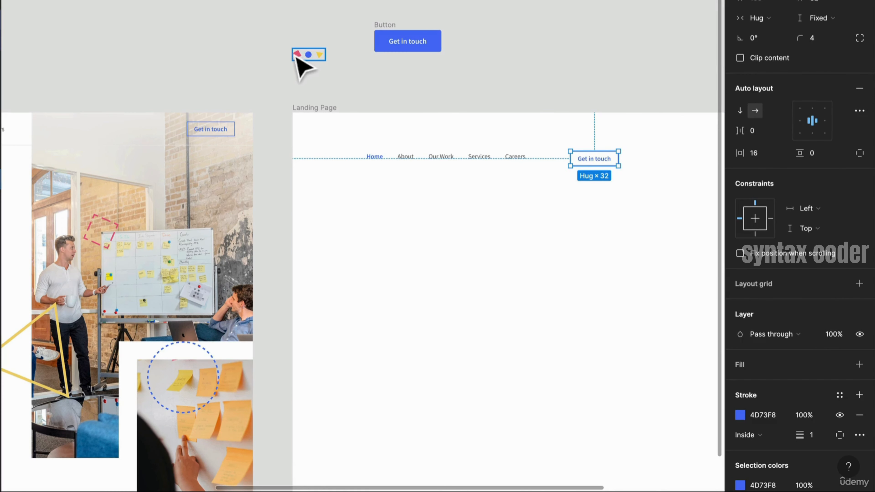
pyautogui.moveTo(296, 58); pyautogui.dragTo(346, 106)
pyautogui.moveTo(332, 144); pyautogui.dragTo(323, 156)
# Try a non-proportional resize of the logo group to 59 × 50, and undo it
pyautogui.scroll(6, 349, 158)
pyautogui.scroll(-3, 347, 157)
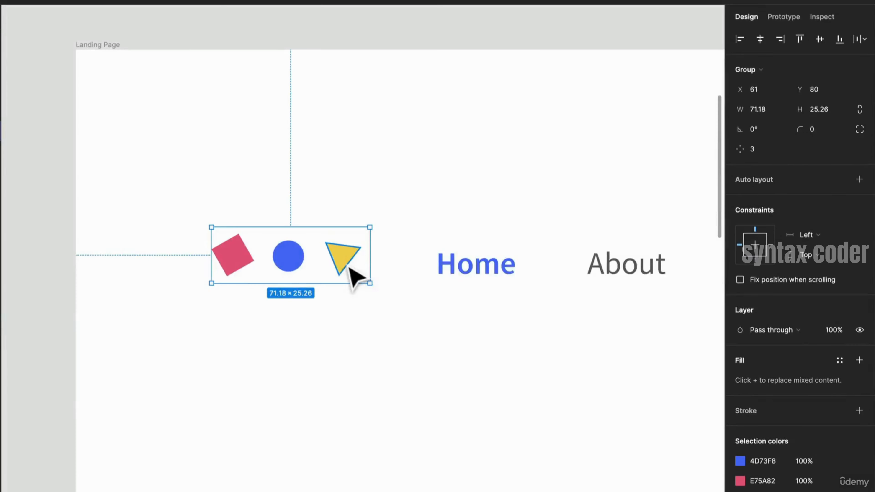
pyautogui.scroll(-2, 349, 267)
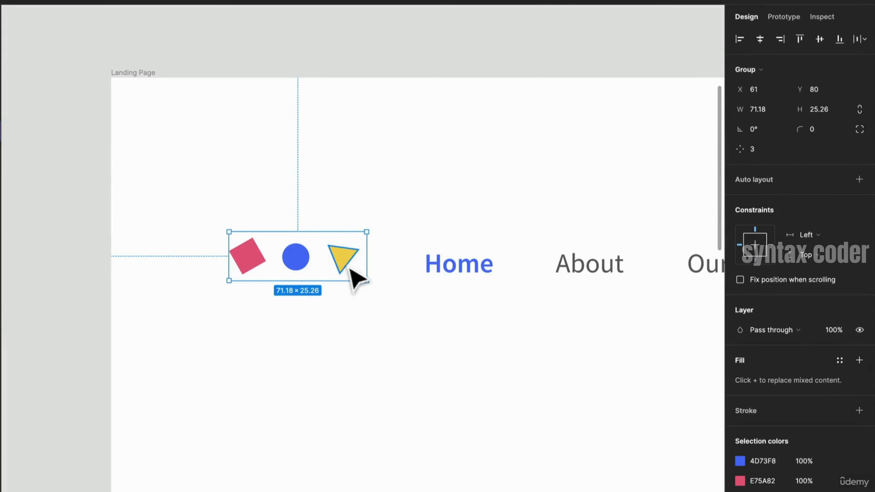
pyautogui.moveTo(387, 286); pyautogui.dragTo(296, 287)
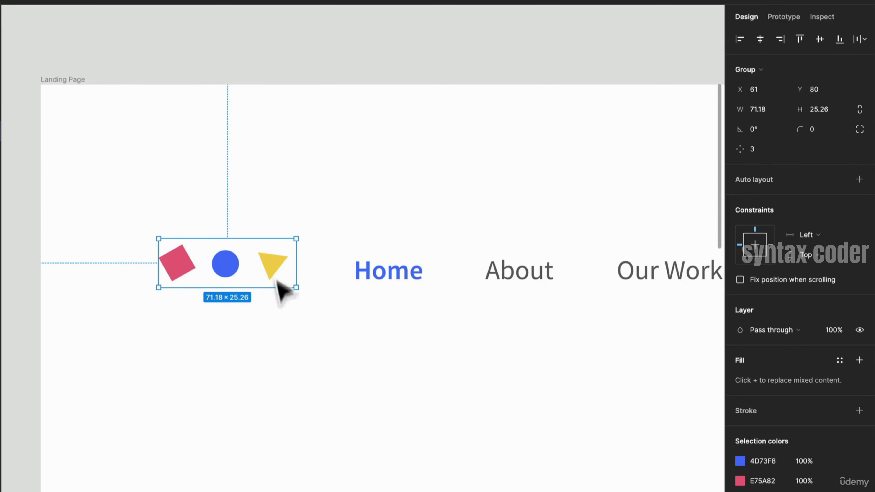
pyautogui.moveTo(292, 292); pyautogui.dragTo(273, 336)
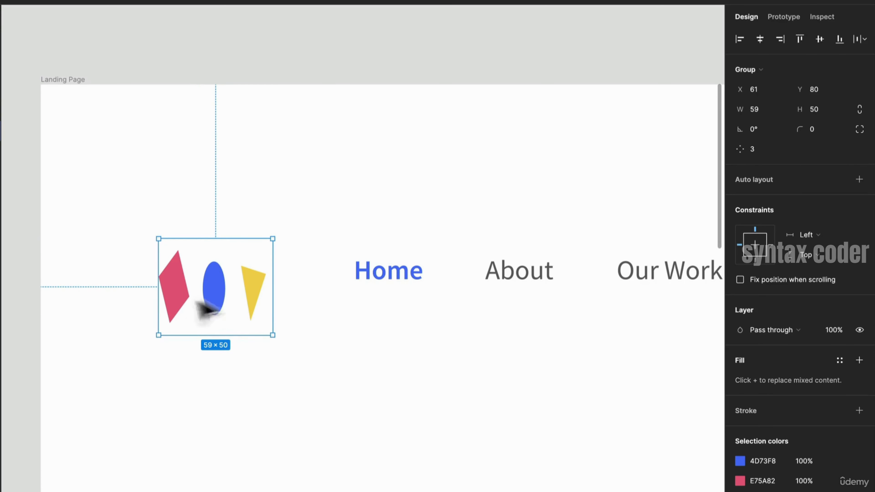
pyautogui.hotkey('ctrl', 'z')
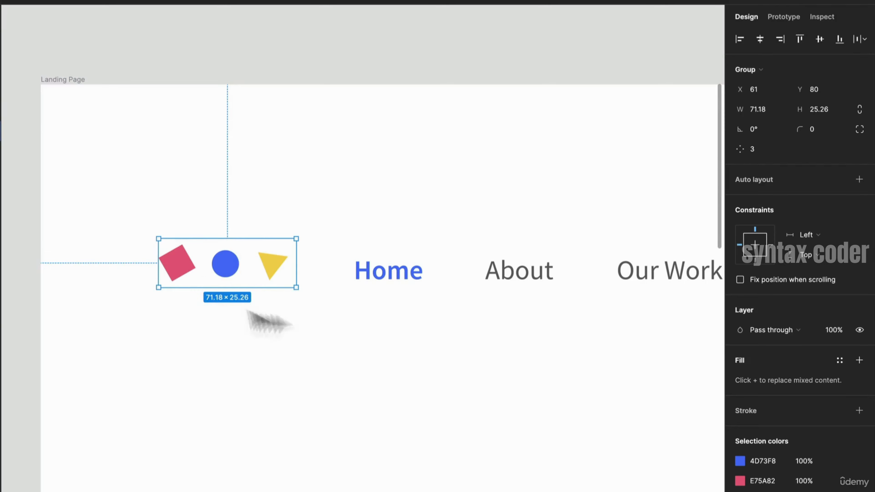
# Wrap the logo, the Navigation Items and the outlined Get in touch button together in a new frame inside Landing Page
pyautogui.scroll(-1, 289, 279)
pyautogui.scroll(-2, 289, 279)
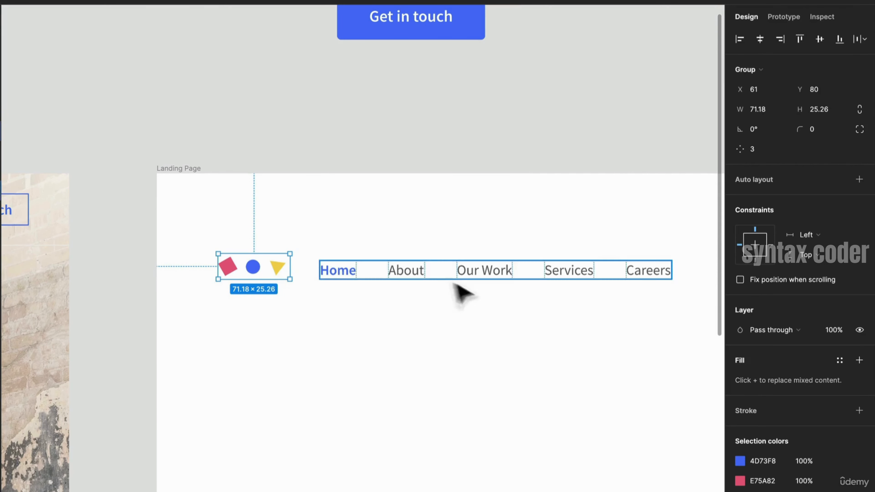
pyautogui.scroll(-2, 454, 294)
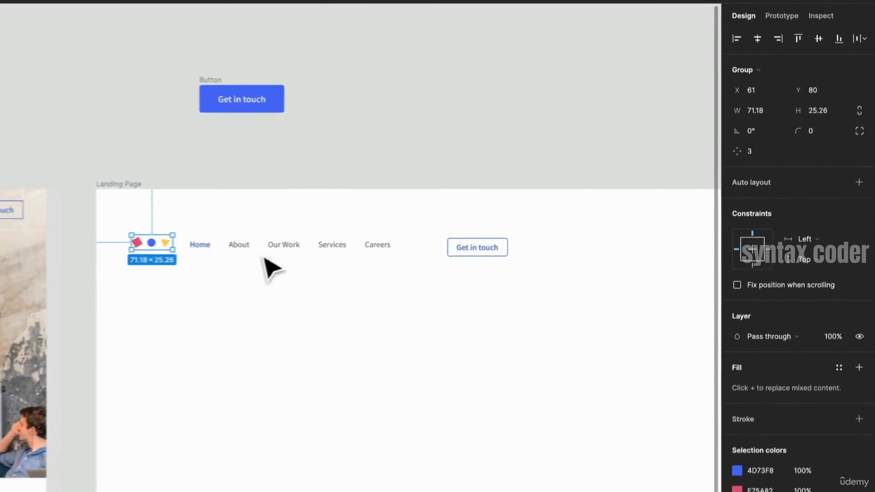
pyautogui.scroll(1, 190, 269)
pyautogui.press('Escape')
pyautogui.click(194, 276)
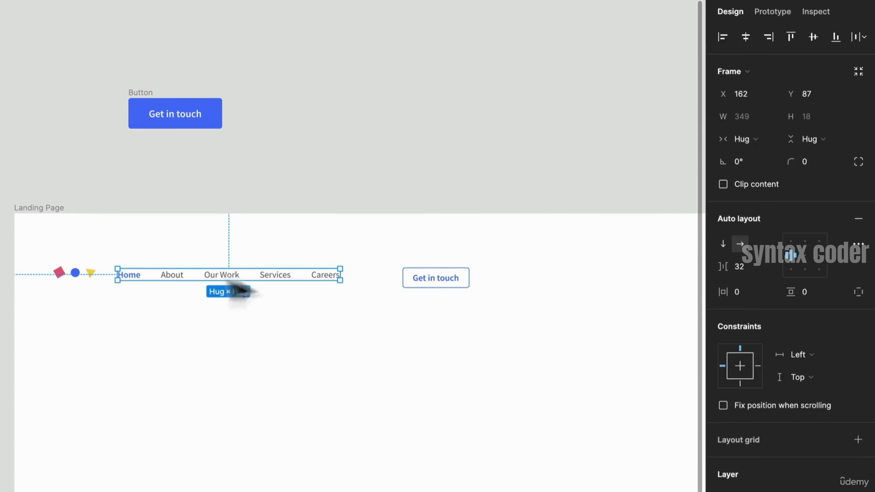
pyautogui.keyDown('shift'); pyautogui.click(416, 277); pyautogui.keyUp('shift')
pyautogui.keyDown('shift'); pyautogui.click(78, 270); pyautogui.keyUp('shift')
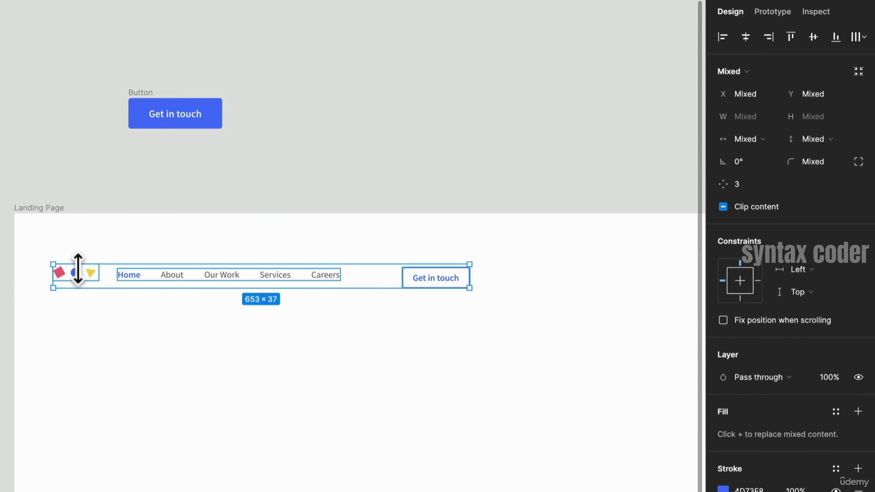
pyautogui.rightClick(170, 279)
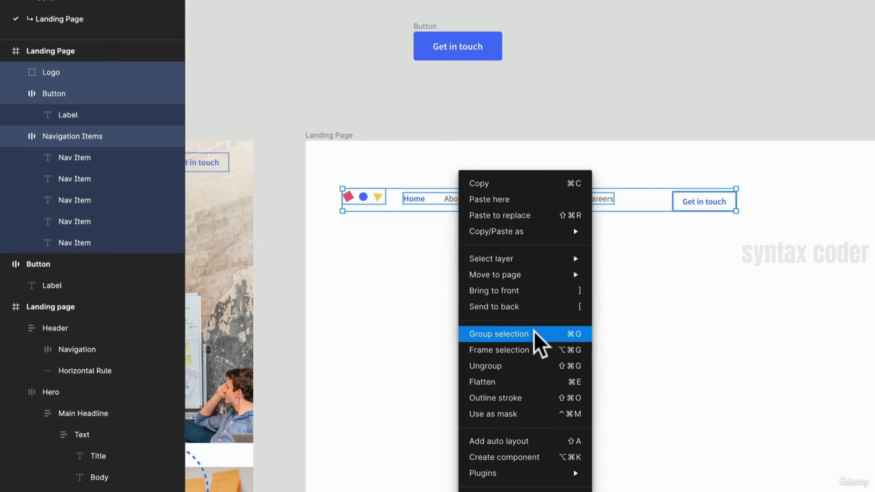
pyautogui.click(517, 349)
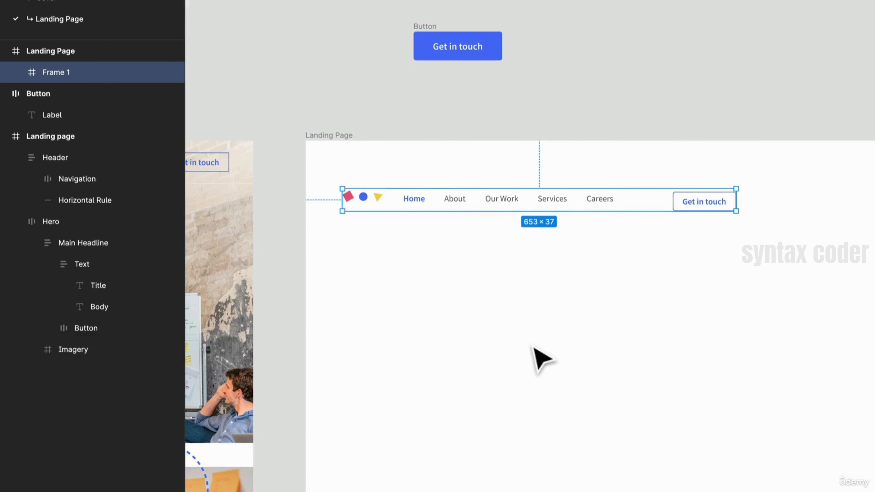
# Rename the new frame around the logo, navigation items and button as Navigation
pyautogui.press('super+r')
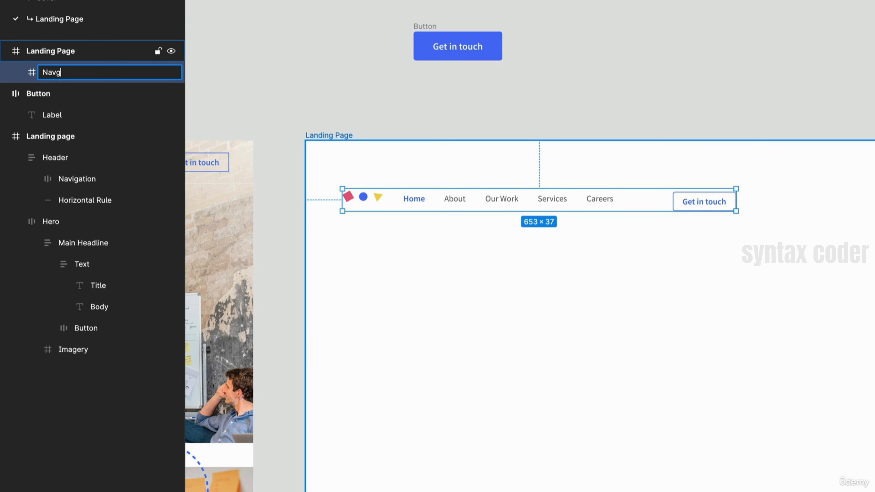
pyautogui.write('Navigation')
pyautogui.press('Return')
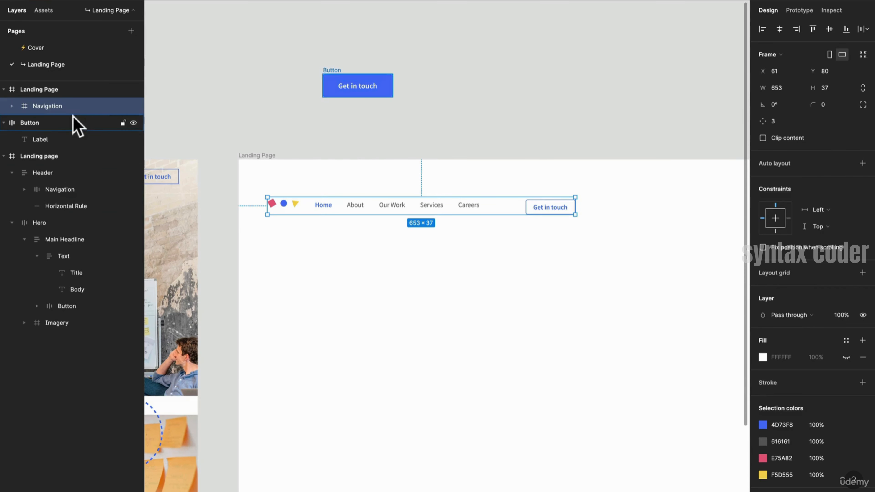
# Apply auto layout to the Navigation frame and stretch it across the Landing Page frame, from X 0 to a width of 1400
pyautogui.scroll(2, 478, 209)
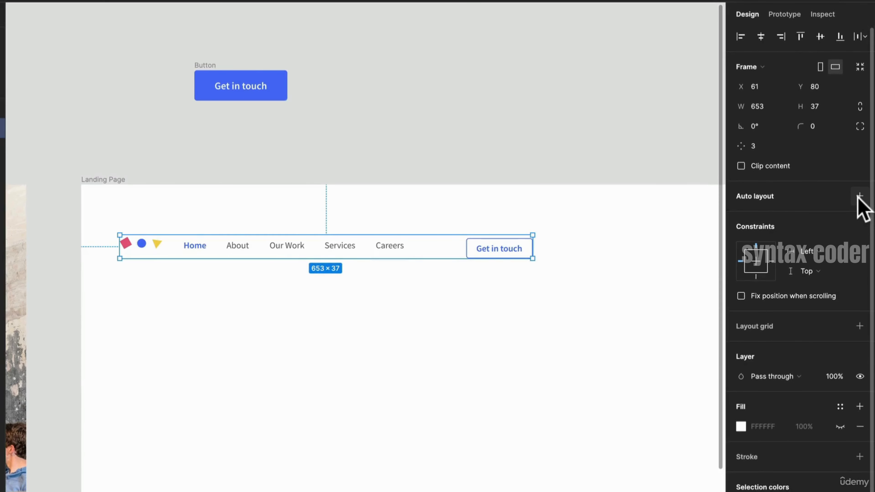
pyautogui.click(859, 196)
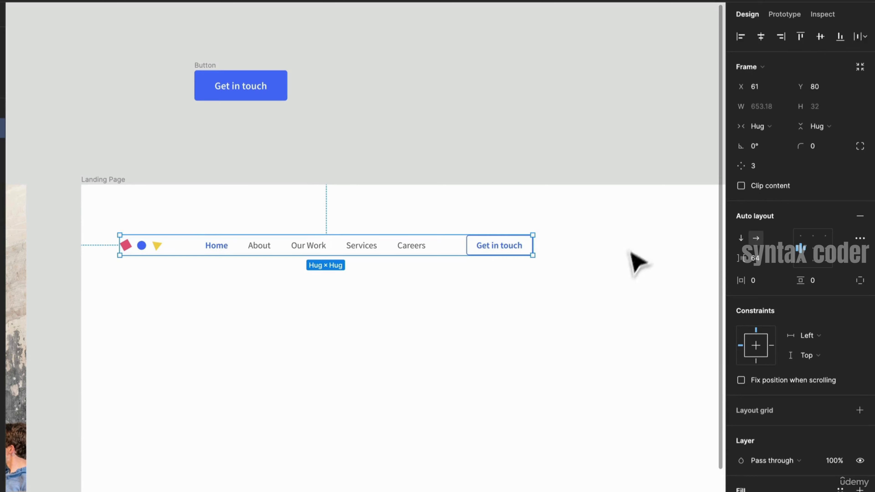
pyautogui.moveTo(544, 245); pyautogui.dragTo(652, 255)
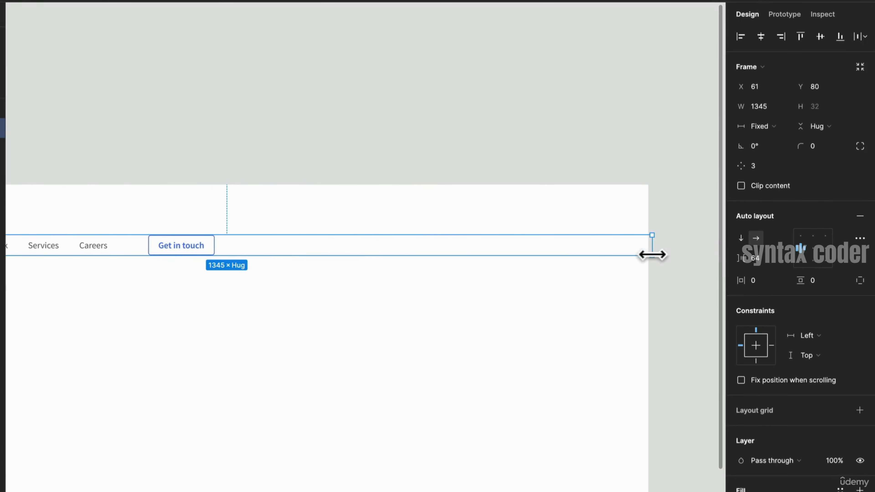
pyautogui.hscroll(-10, 306, 240)
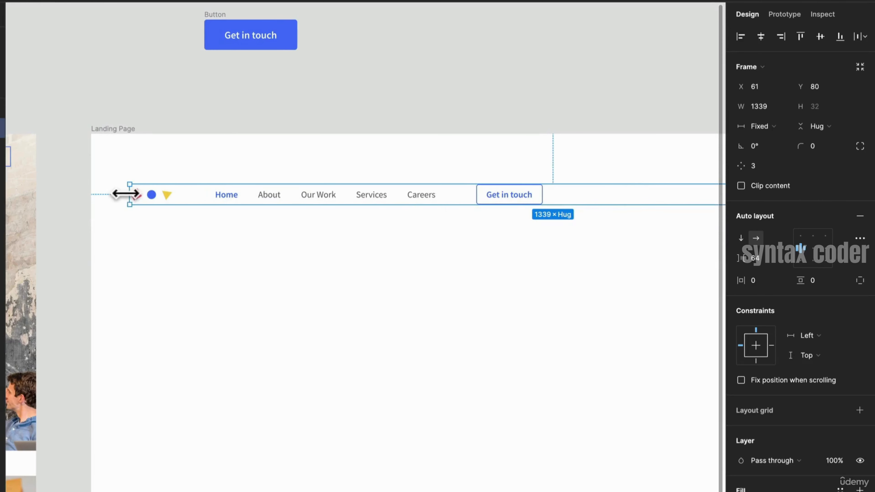
pyautogui.moveTo(121, 194); pyautogui.dragTo(91, 207)
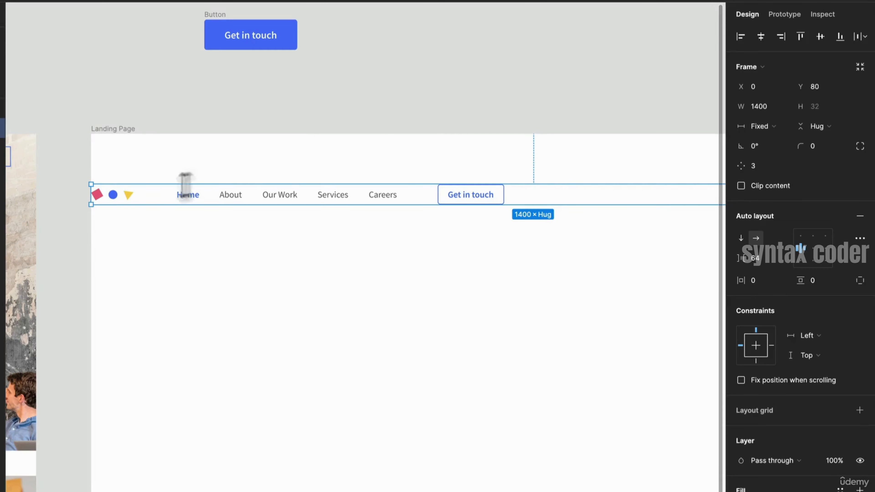
# Set the Navigation frame's auto layout spacing mode to Space between
pyautogui.scroll(-3, 395, 228)
pyautogui.moveTo(443, 245); pyautogui.dragTo(324, 240)
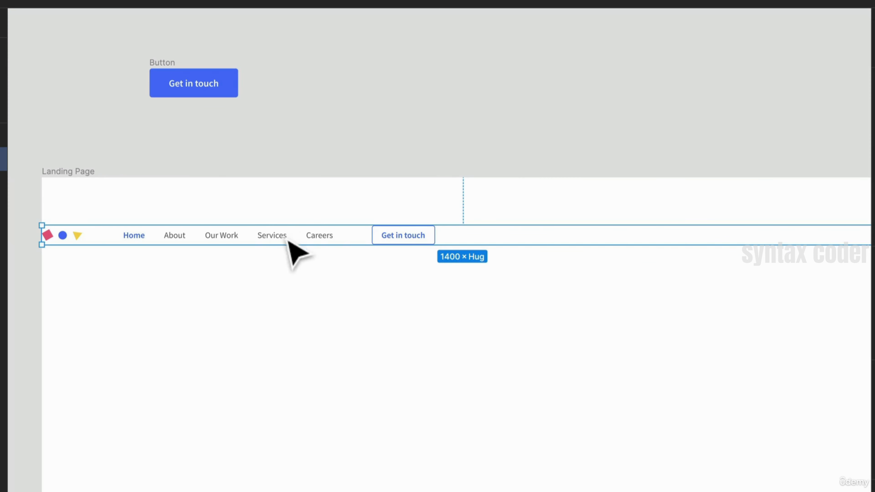
pyautogui.moveTo(706, 303); pyautogui.dragTo(671, 269)
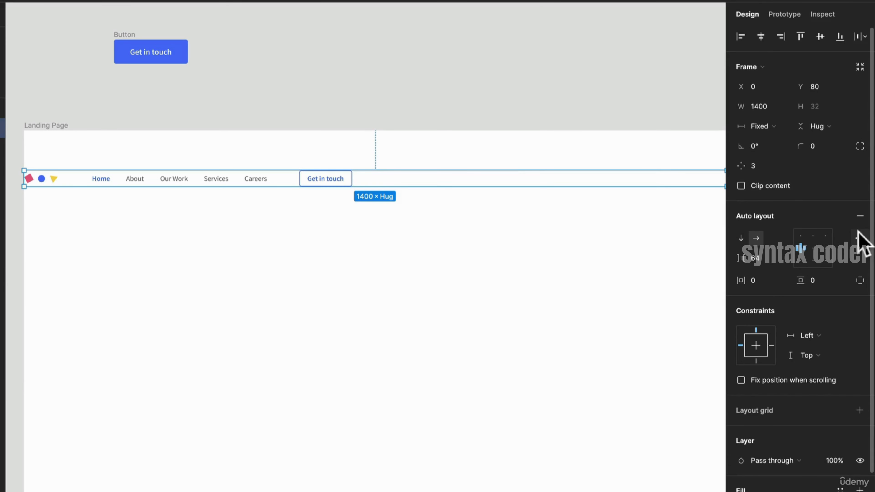
pyautogui.click(859, 238)
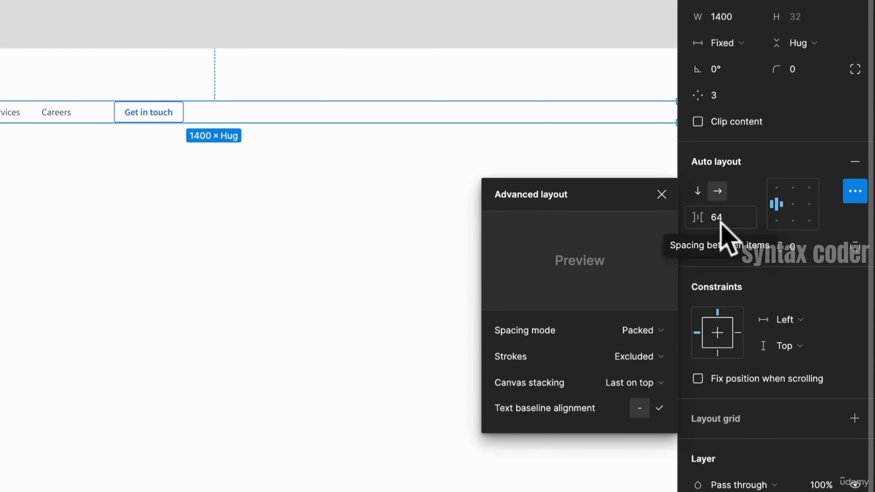
pyautogui.click(641, 331)
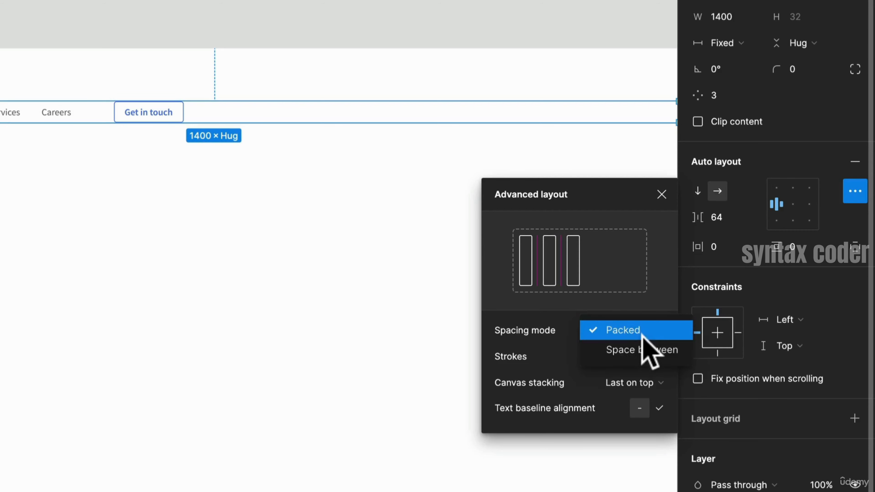
pyautogui.click(650, 349)
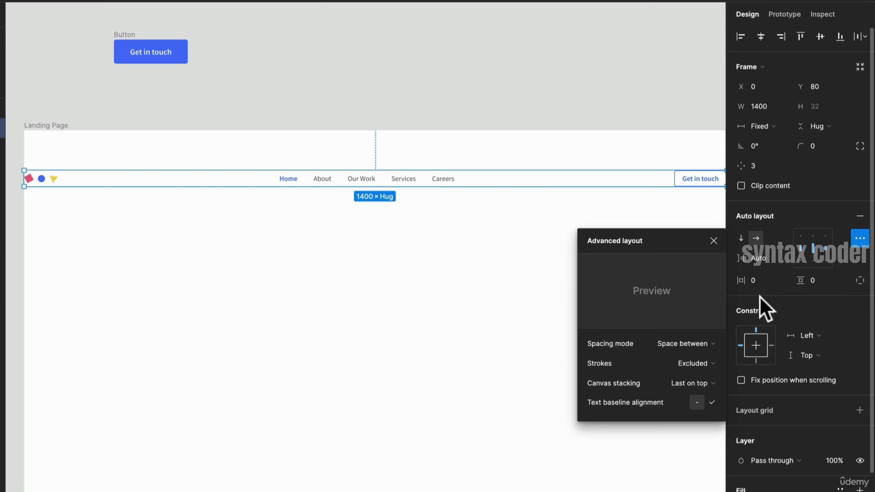
# Set the Navigation frame's horizontal padding to 32, and increase it to 56
pyautogui.click(765, 281)
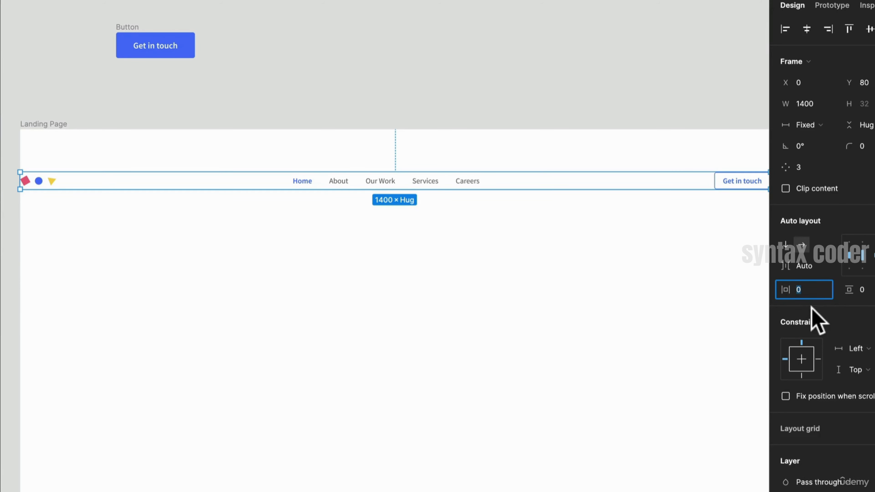
pyautogui.write('32')
pyautogui.press('Return')
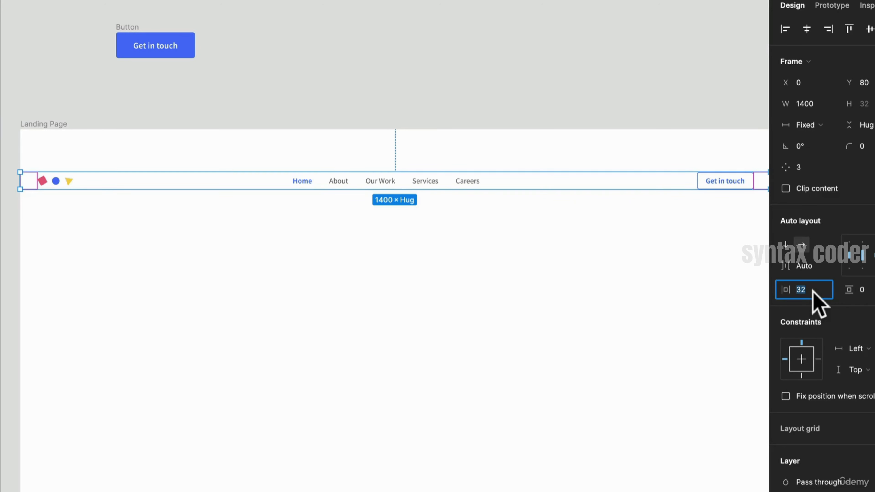
pyautogui.press('Return')
pyautogui.scroll(-2, 568, 268)
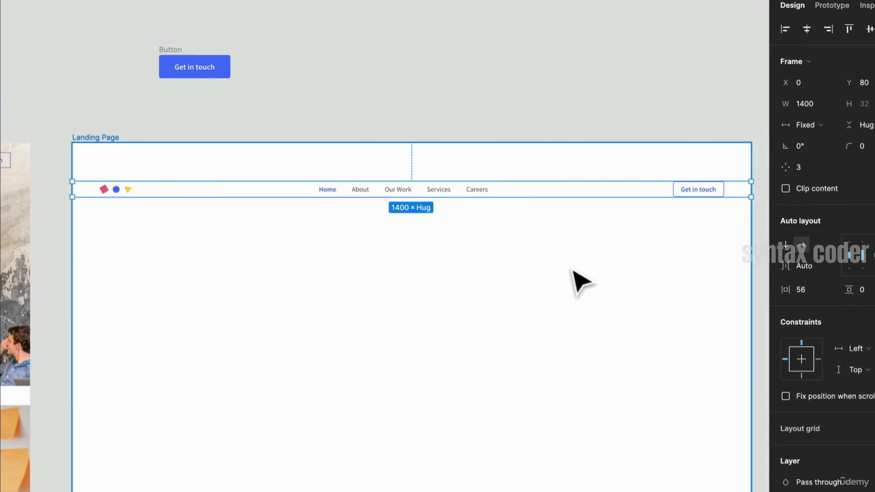
# Move the Navigation frame up within the Landing Page frame to about Y 58, and deselect it
pyautogui.moveTo(545, 240); pyautogui.dragTo(502, 186)
pyautogui.scroll(1, 499, 152)
pyautogui.moveTo(499, 152); pyautogui.dragTo(594, 207)
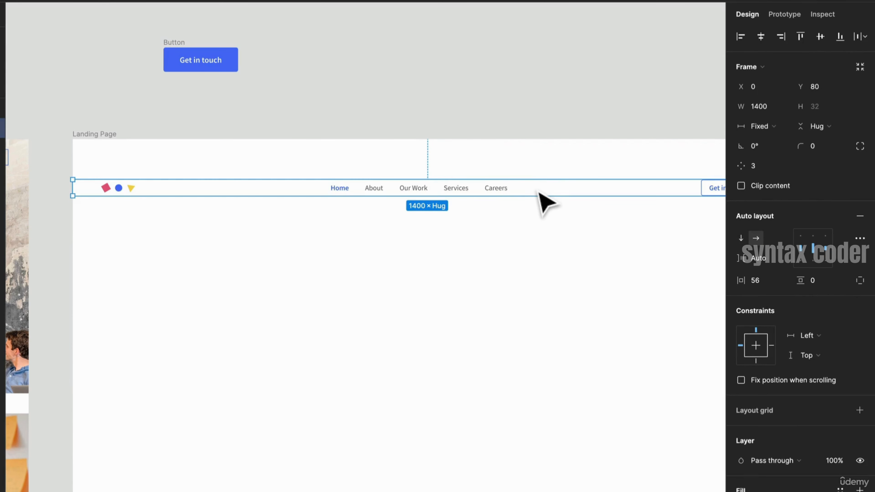
pyautogui.moveTo(538, 192); pyautogui.dragTo(537, 181)
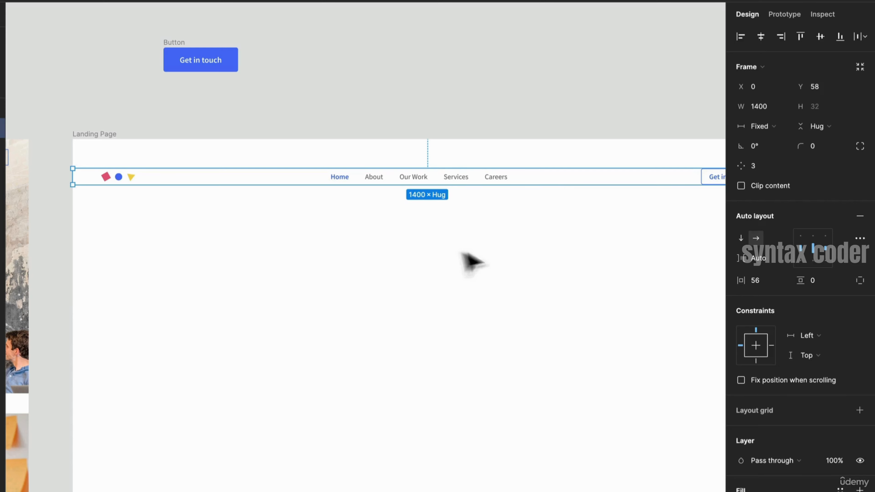
pyautogui.moveTo(496, 224); pyautogui.dragTo(392, 219)
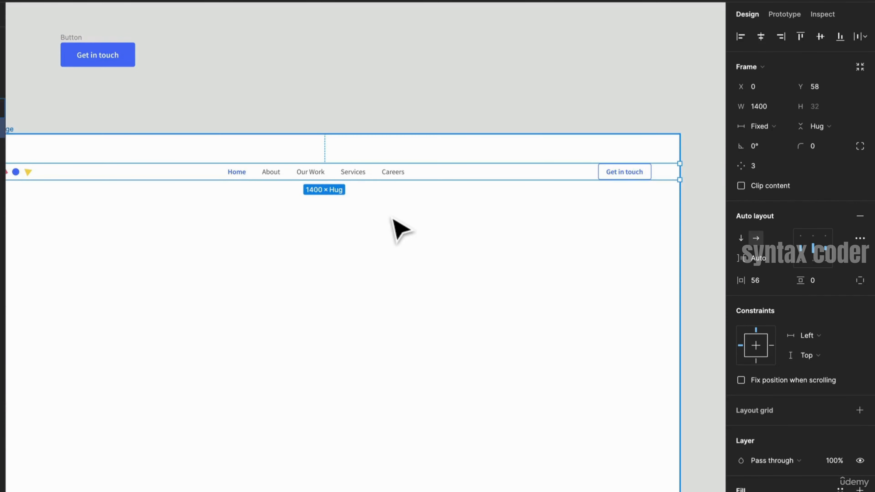
pyautogui.scroll(-1, 392, 220)
pyautogui.moveTo(301, 239); pyautogui.dragTo(396, 207)
pyautogui.click(192, 196)
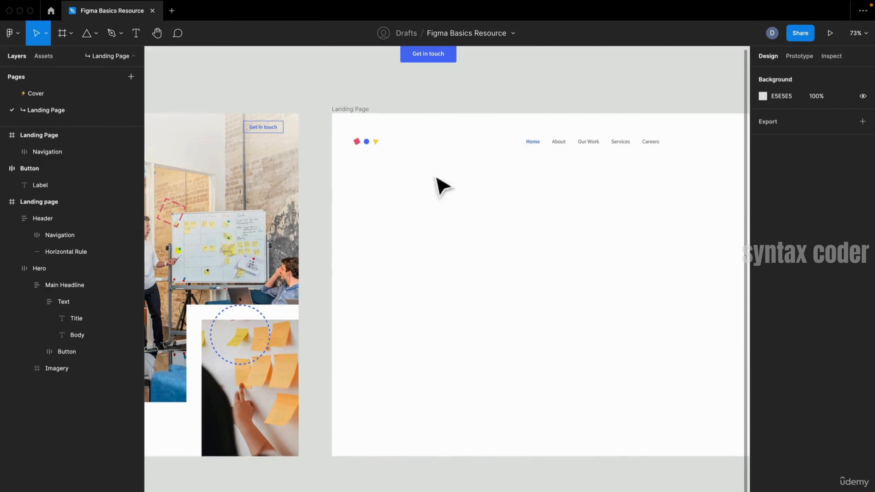
# Draw a horizontal line about 1189 wide below the navigation in the Landing Page frame, and shorten it to about 429
pyautogui.scroll(2, 534, 176)
pyautogui.moveTo(531, 176); pyautogui.dragTo(411, 187)
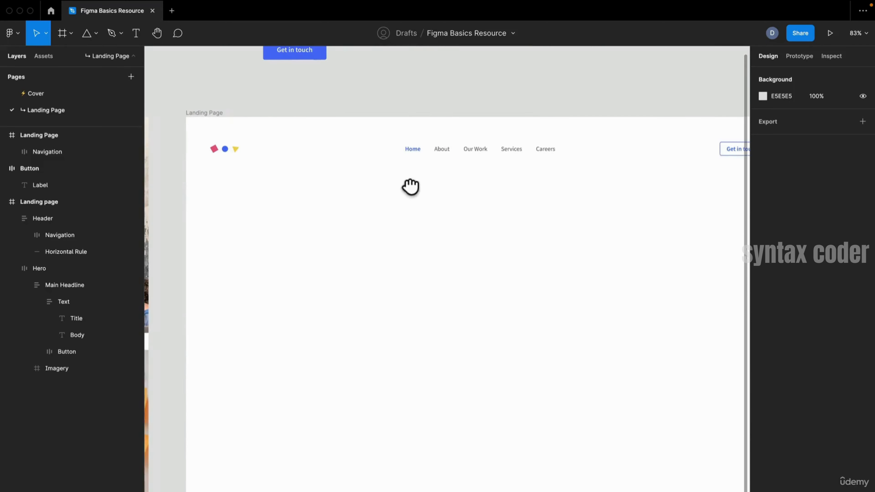
pyautogui.click(96, 33)
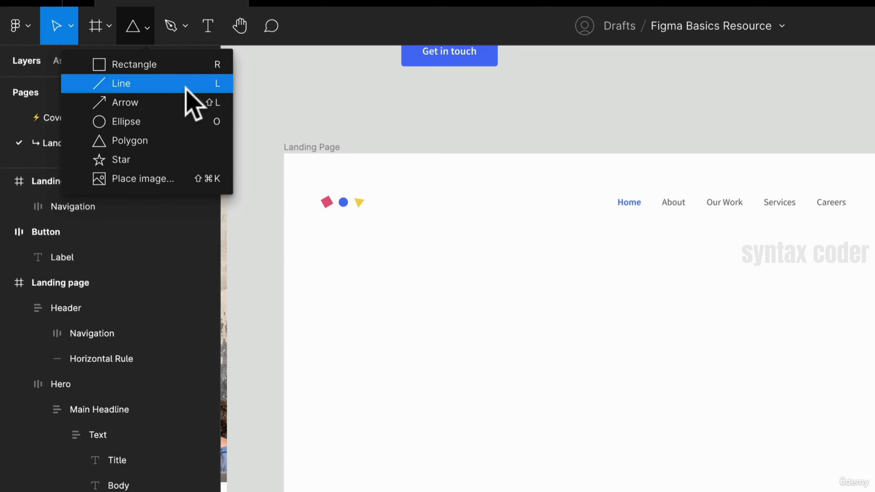
pyautogui.click(186, 88)
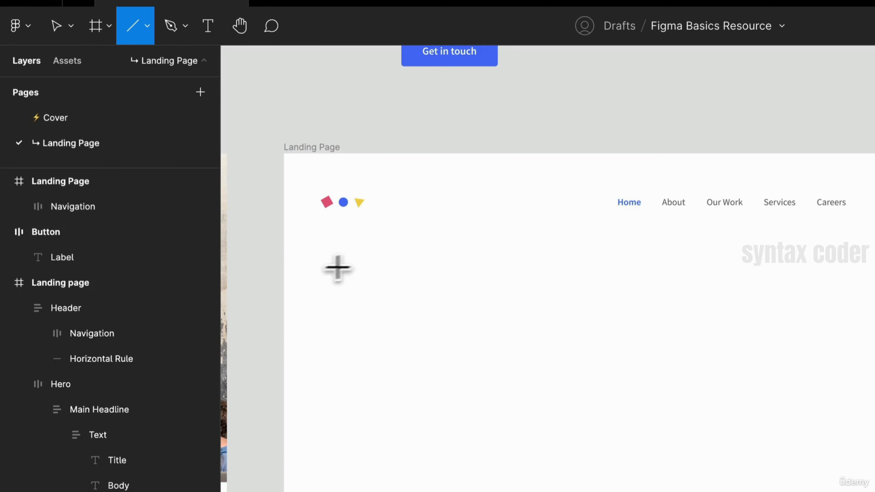
pyautogui.moveTo(309, 265)
pyautogui.mouseDown()
pyautogui.moveTo(828, 269)
pyautogui.moveTo(874, 396)
pyautogui.mouseUp()
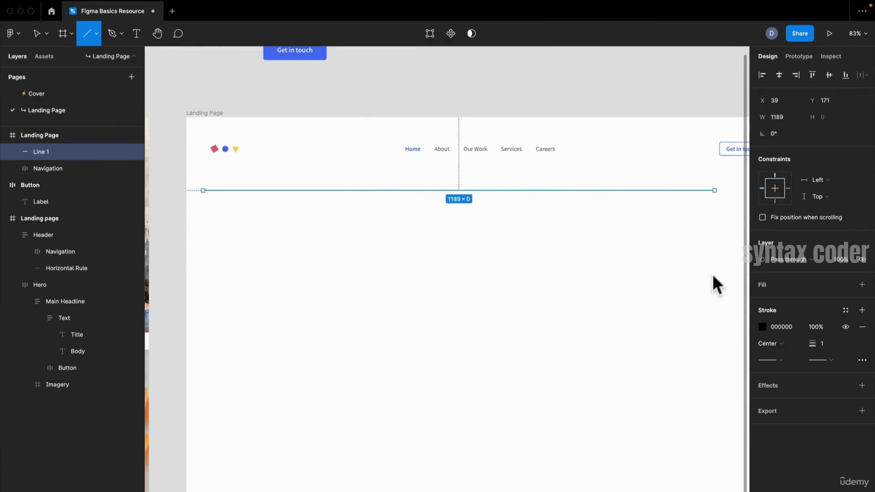
pyautogui.moveTo(714, 277); pyautogui.dragTo(621, 235)
pyautogui.moveTo(623, 136); pyautogui.dragTo(537, 289)
# Change the line's stroke colour to the light grey document colour EFEFEF
pyautogui.scroll(6, 630, 285)
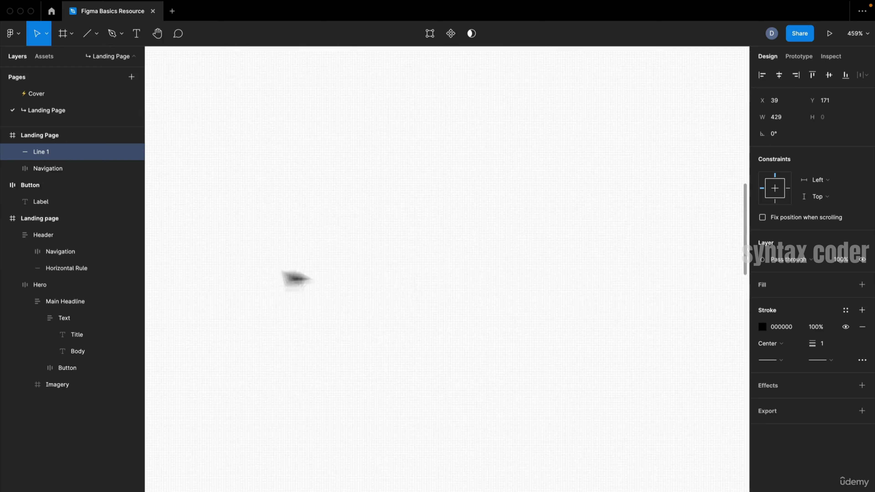
pyautogui.moveTo(297, 278); pyautogui.dragTo(752, 289)
pyautogui.scroll(-2, 561, 275)
pyautogui.scroll(1, 561, 276)
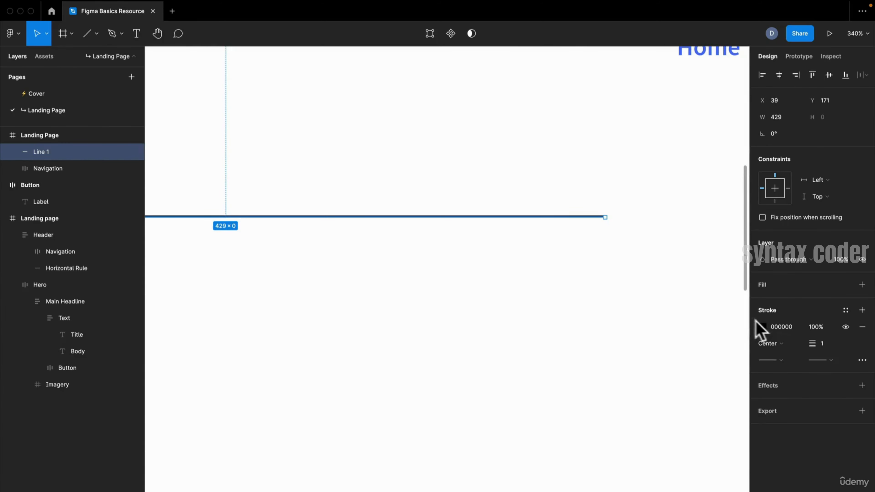
pyautogui.click(757, 324)
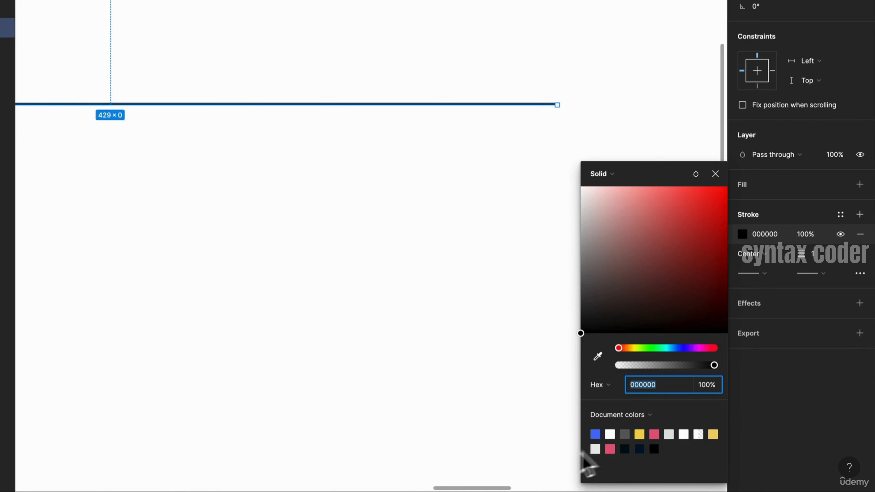
pyautogui.click(600, 448)
pyautogui.scroll(-3, 251, 248)
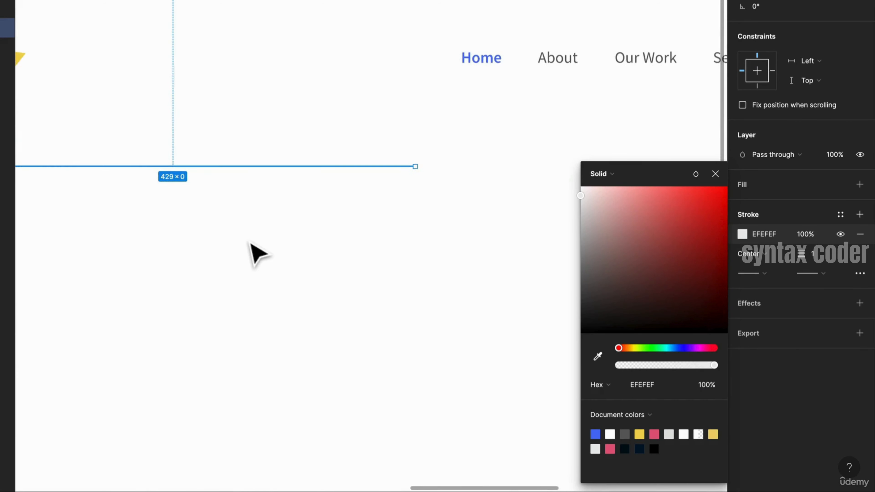
# Rename the new line layer in the Landing Page frame as Horizontal Rule
pyautogui.scroll(-2, 197, 172)
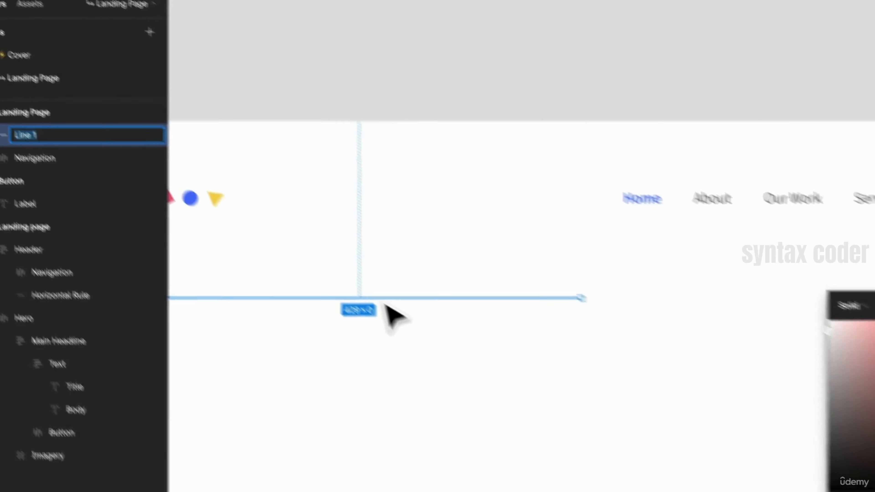
pyautogui.write('Horizont')
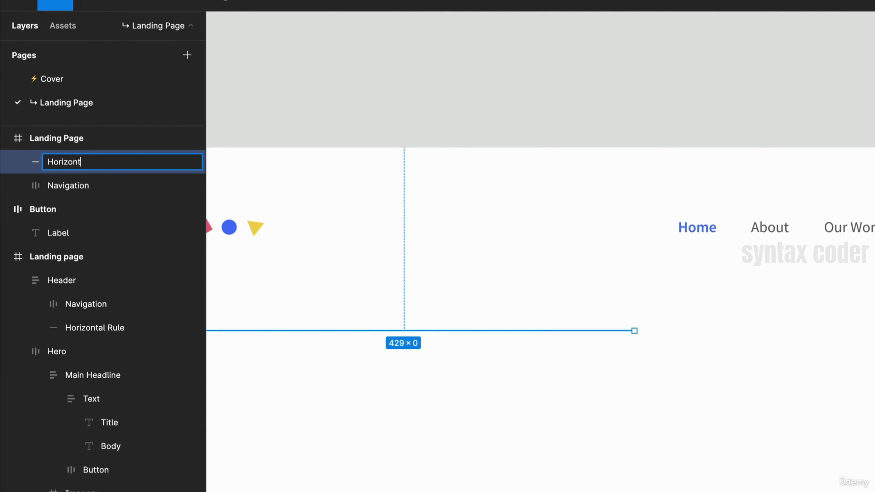
pyautogui.write('al Rule')
pyautogui.press('Return')
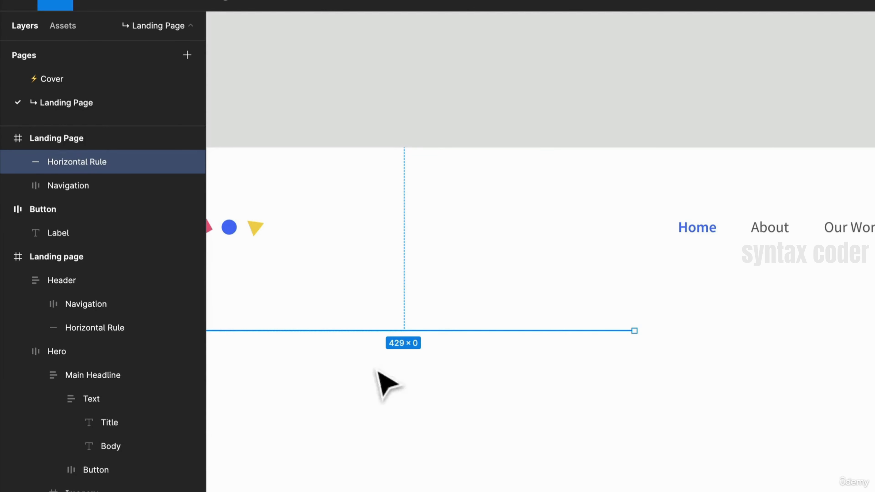
# Wrap the Navigation frame and the Horizontal Rule together in a new frame
pyautogui.hscroll(-5, 379, 373)
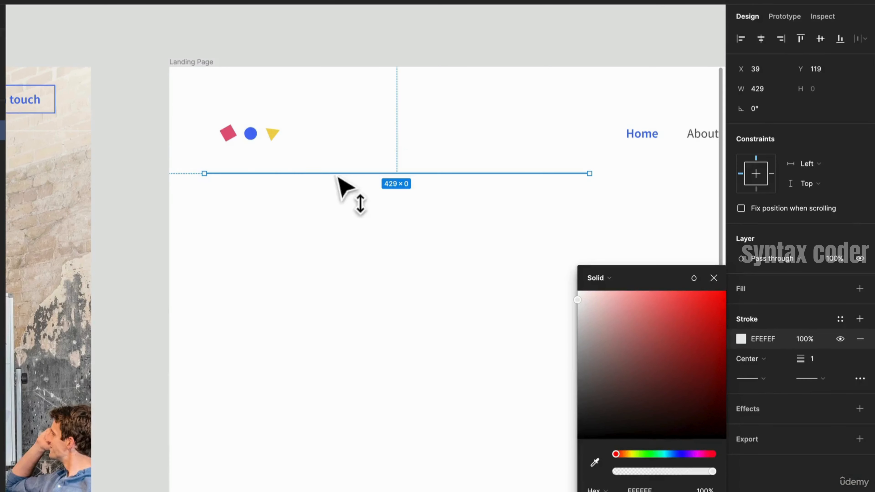
pyautogui.click(299, 136)
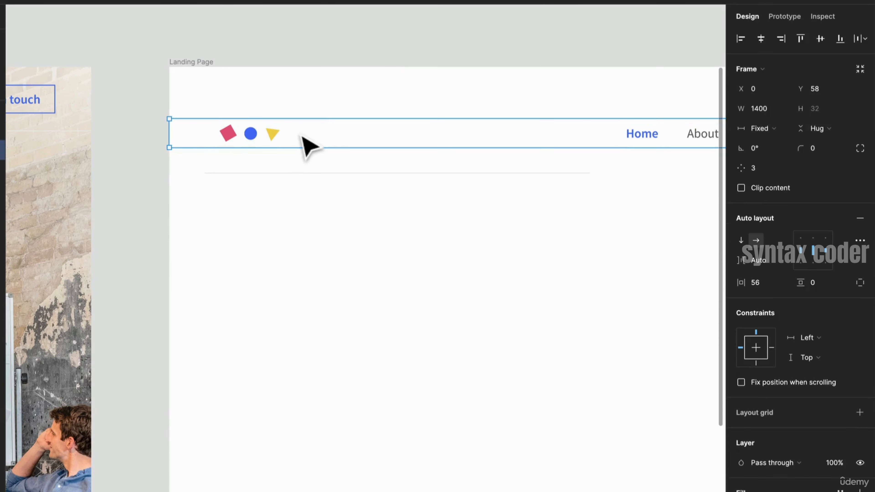
pyautogui.keyDown('shift'); pyautogui.click(276, 173); pyautogui.keyUp('shift')
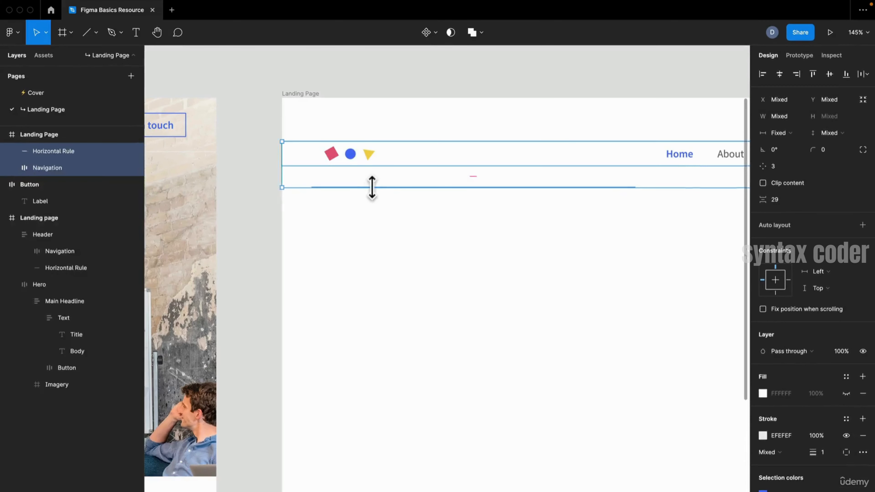
pyautogui.press('super+alt+g')
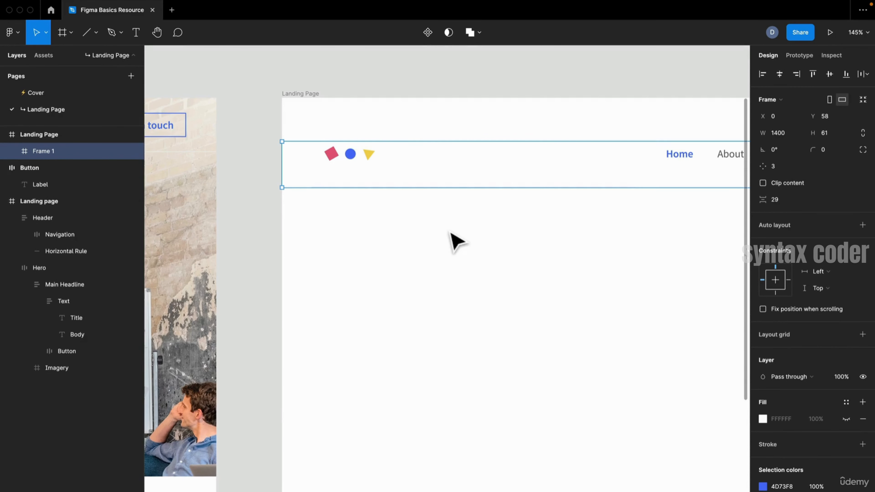
# Rename the new frame containing the navigation and rule as Header
pyautogui.scroll(-6, 367, 257)
pyautogui.scroll(3, 403, 265)
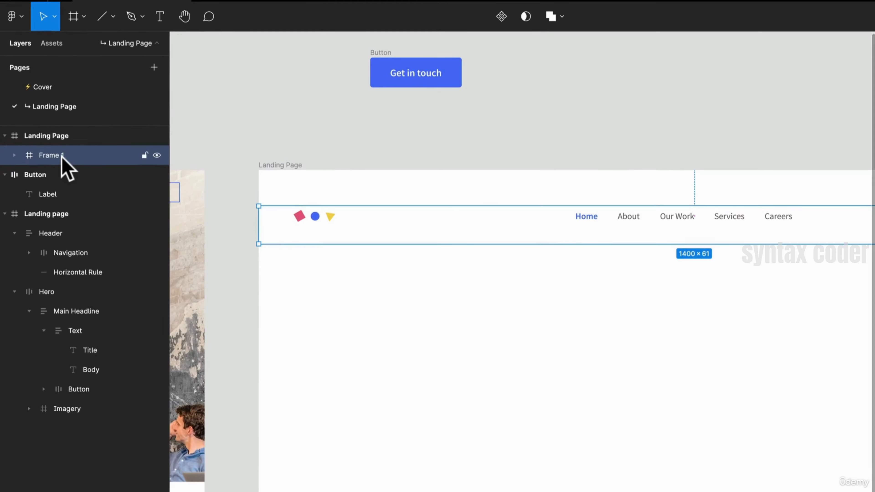
pyautogui.doubleClick(63, 156)
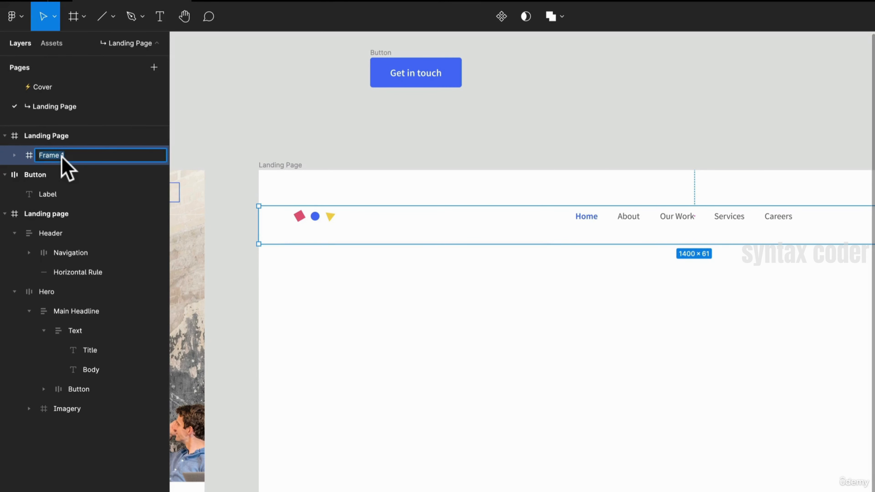
pyautogui.write('Header')
pyautogui.press('Return')
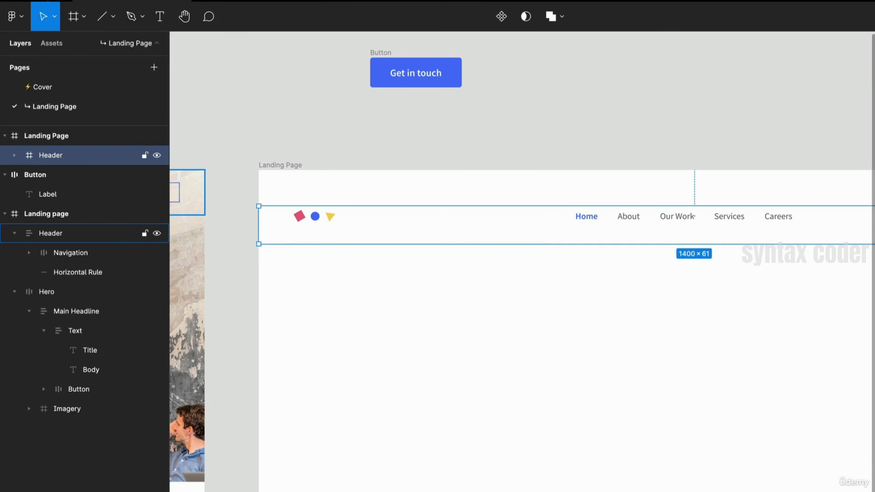
# Add auto layout to the Header frame in the Landing Page frame
pyautogui.moveTo(187, 207); pyautogui.dragTo(286, 165)
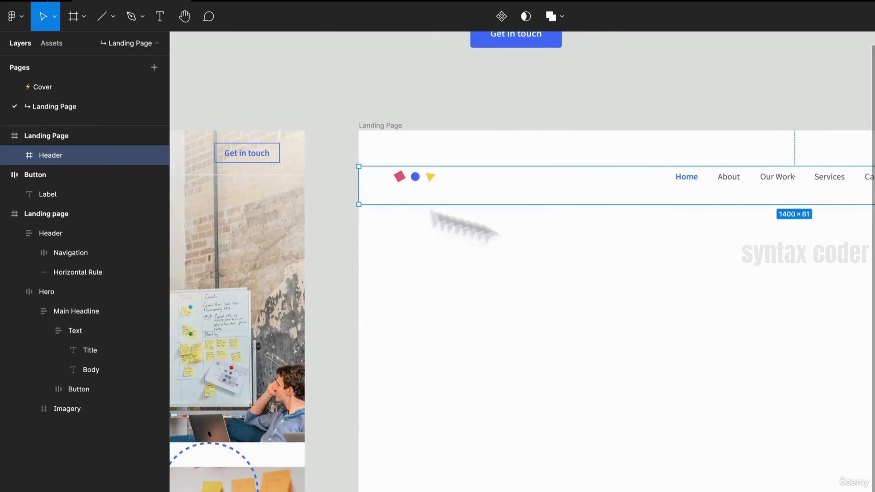
pyautogui.scroll(4, 675, 207)
pyautogui.hscroll(3, 603, 201)
pyautogui.scroll(-4, 524, 199)
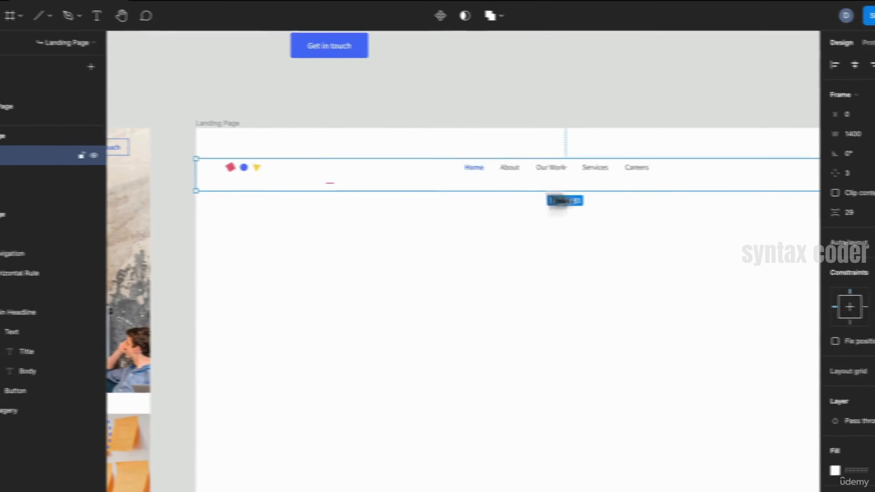
pyautogui.click(860, 243)
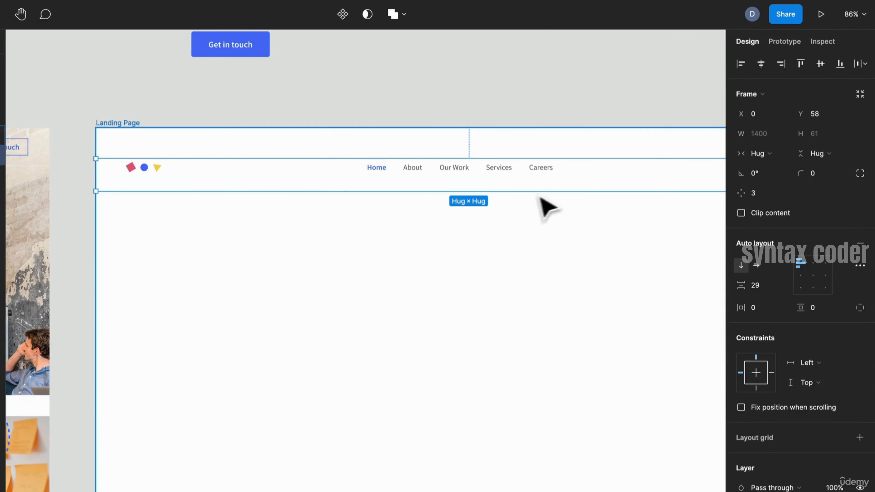
# Set the vertical spacing between items in the Header frame's auto layout to 24
pyautogui.scroll(3, 538, 196)
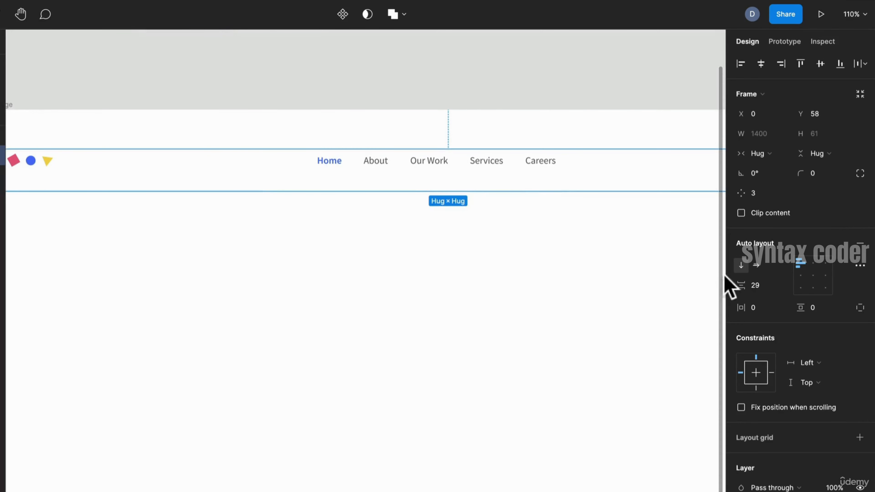
pyautogui.moveTo(203, 229); pyautogui.dragTo(301, 236)
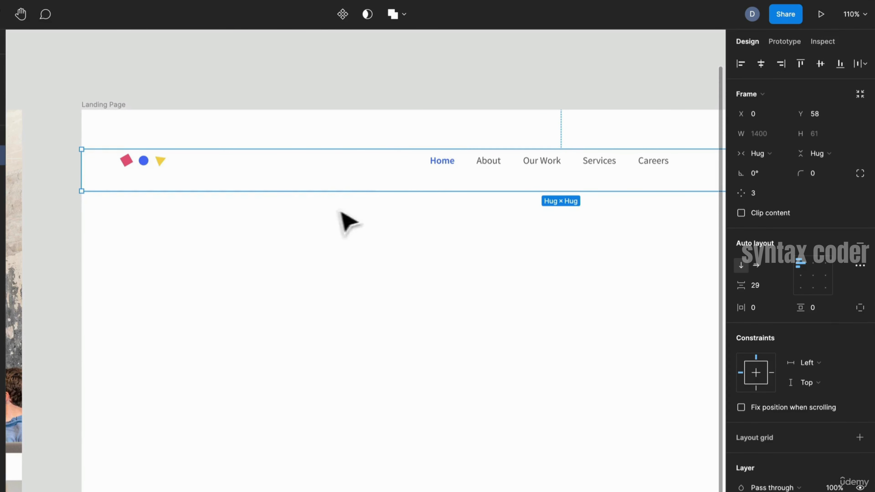
pyautogui.click(756, 286)
pyautogui.write('24')
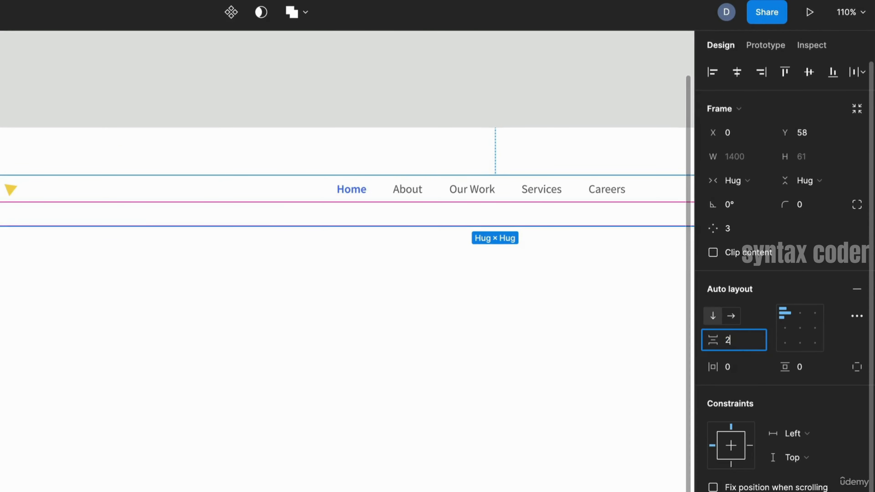
pyautogui.press('Return')
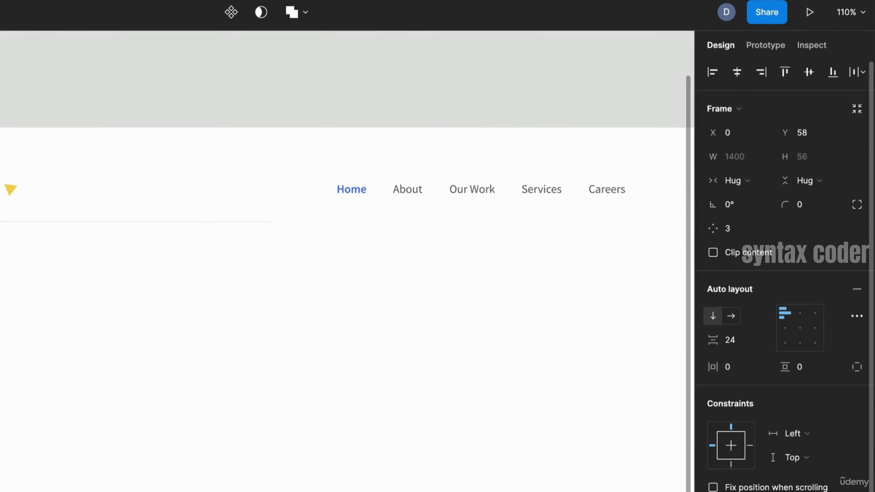
# Set the width resizing of the Horizontal Rule inside the new Header to Fill container, and deselect it
pyautogui.moveTo(172, 121); pyautogui.dragTo(293, 264)
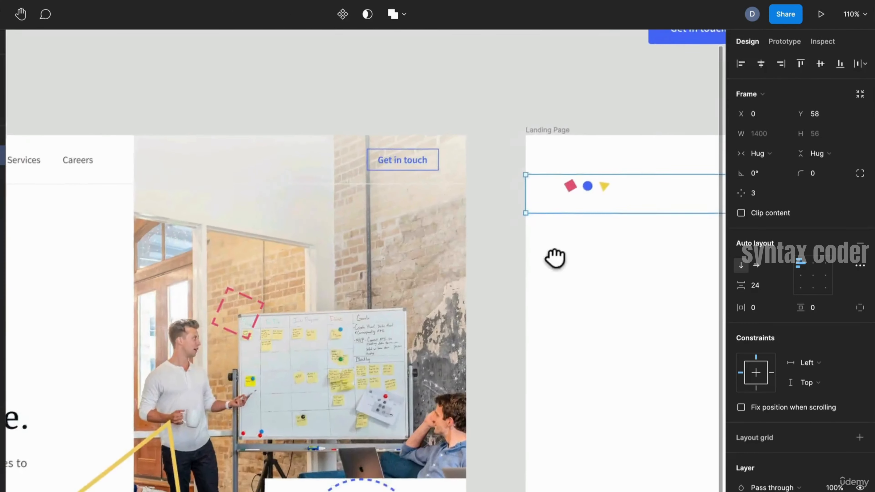
pyautogui.moveTo(538, 319); pyautogui.dragTo(143, 300)
pyautogui.moveTo(301, 324); pyautogui.dragTo(496, 309)
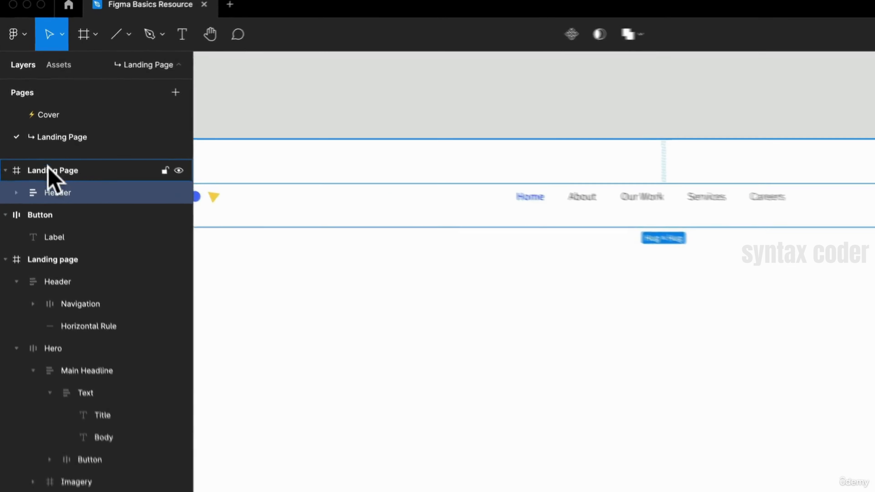
pyautogui.click(17, 217)
pyautogui.click(130, 270)
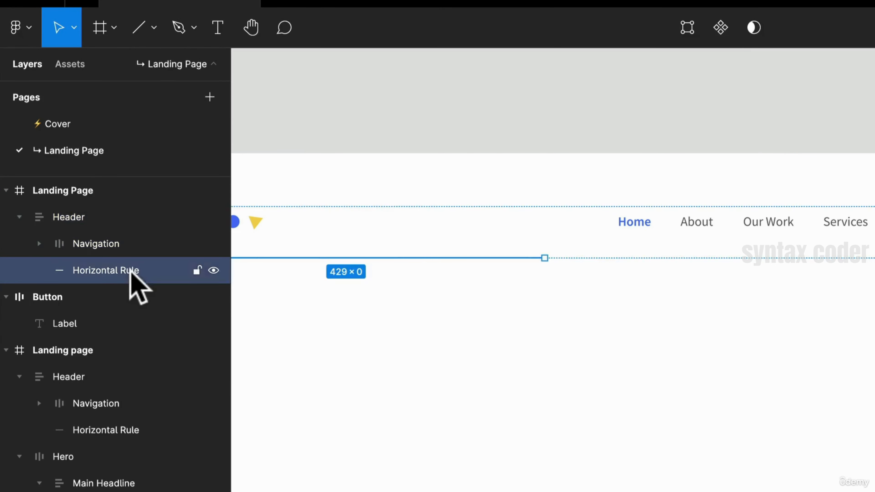
pyautogui.click(636, 410)
pyautogui.moveTo(488, 370); pyautogui.dragTo(758, 309)
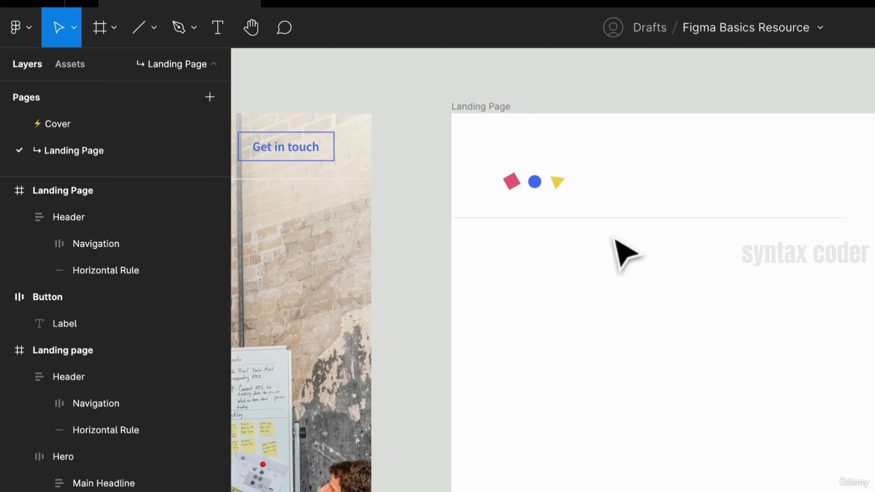
pyautogui.moveTo(580, 293); pyautogui.dragTo(481, 332)
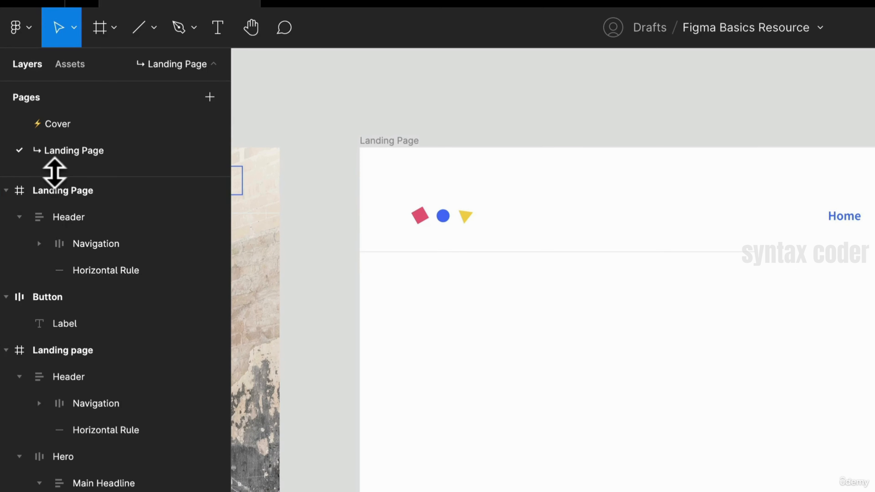
pyautogui.click(93, 270)
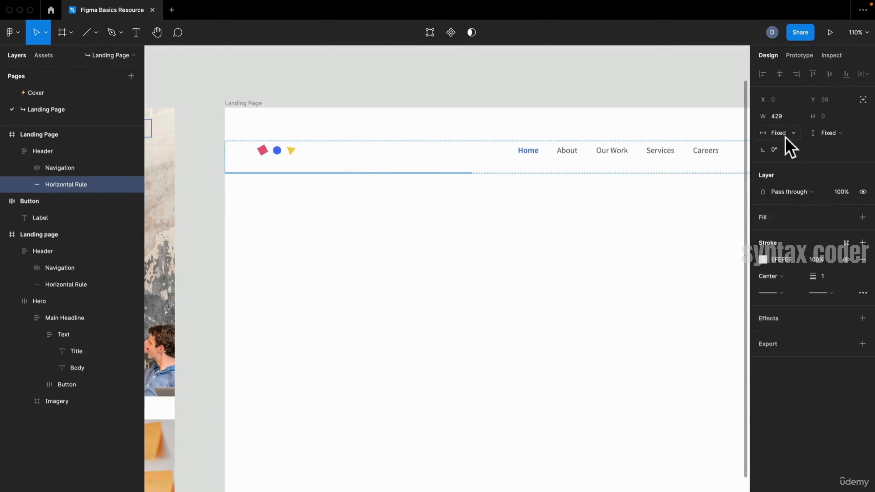
pyautogui.click(791, 135)
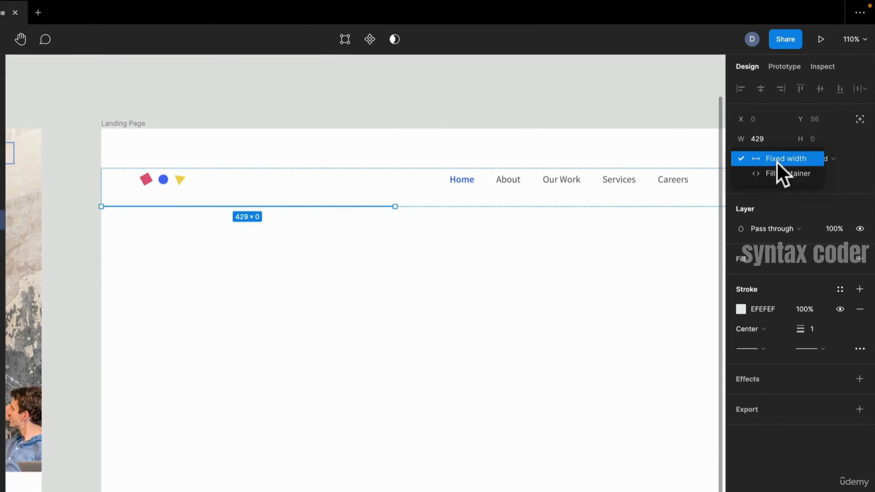
pyautogui.click(778, 172)
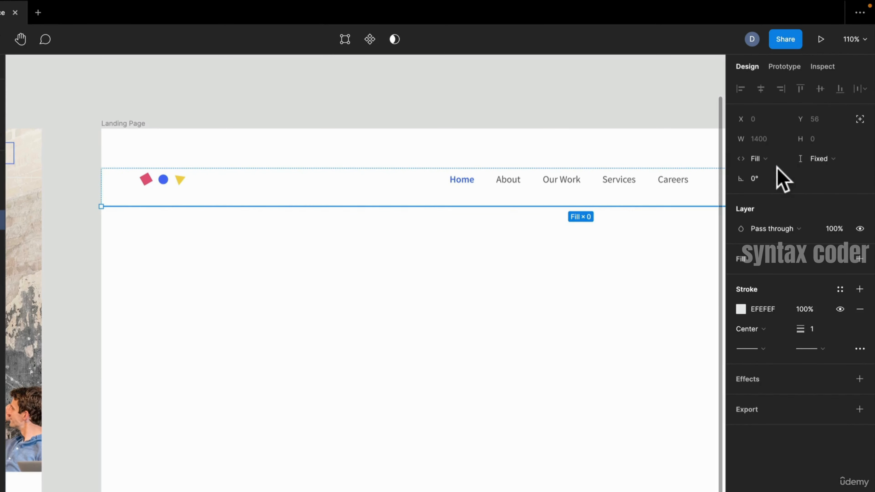
pyautogui.moveTo(627, 307); pyautogui.dragTo(374, 296)
pyautogui.press('Escape')
pyautogui.scroll(-3, 373, 296)
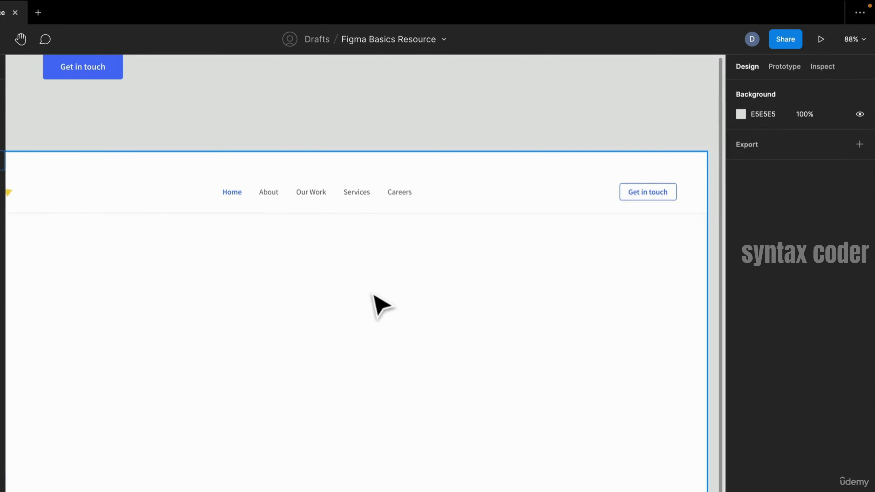
pyautogui.click(593, 201)
pyautogui.moveTo(709, 199)
pyautogui.mouseDown()
pyautogui.moveTo(366, 215)
pyautogui.moveTo(707, 206)
pyautogui.mouseUp()
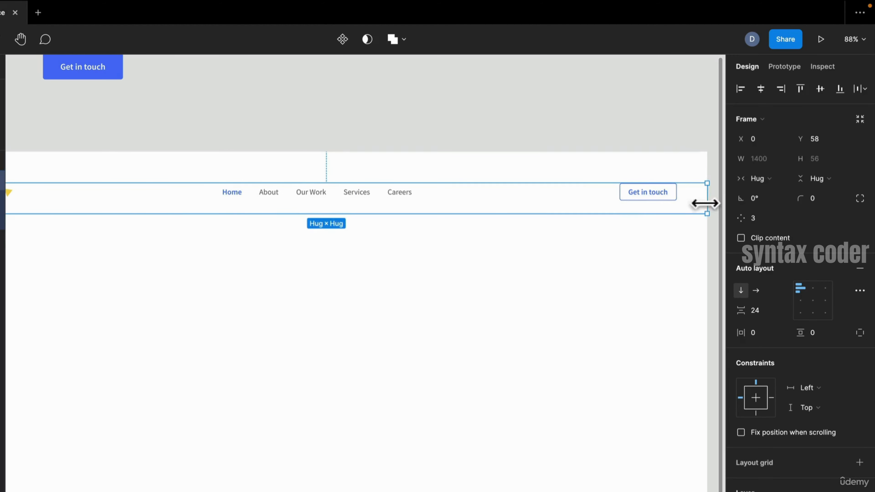
pyautogui.press('Escape')
pyautogui.click(663, 201)
pyautogui.click(714, 206)
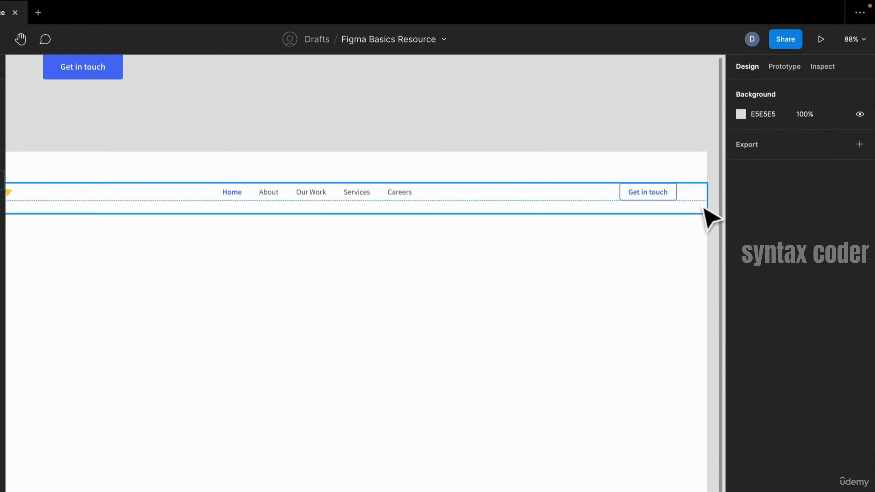
# Narrow the Header frame from its right edge so it ends just before the Get in touch button, and deselect it
pyautogui.scroll(8, 718, 204)
pyautogui.click(595, 206)
pyautogui.moveTo(650, 209); pyautogui.dragTo(245, 226)
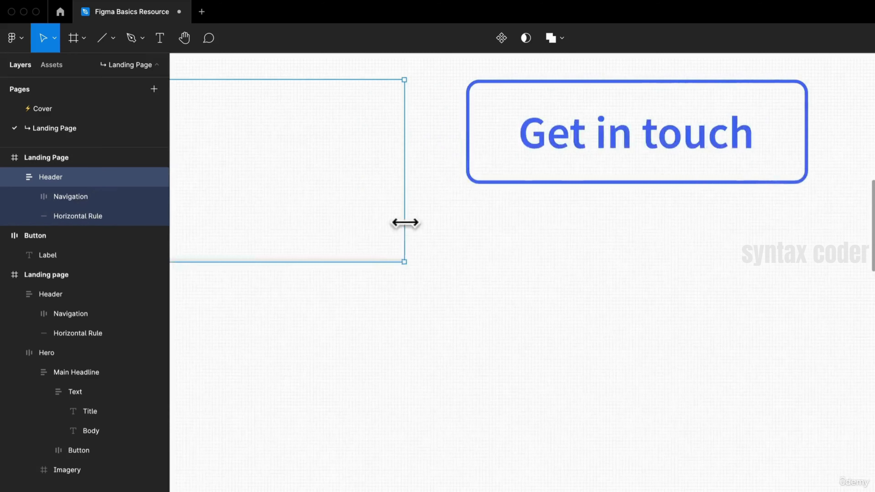
pyautogui.scroll(-4, 404, 224)
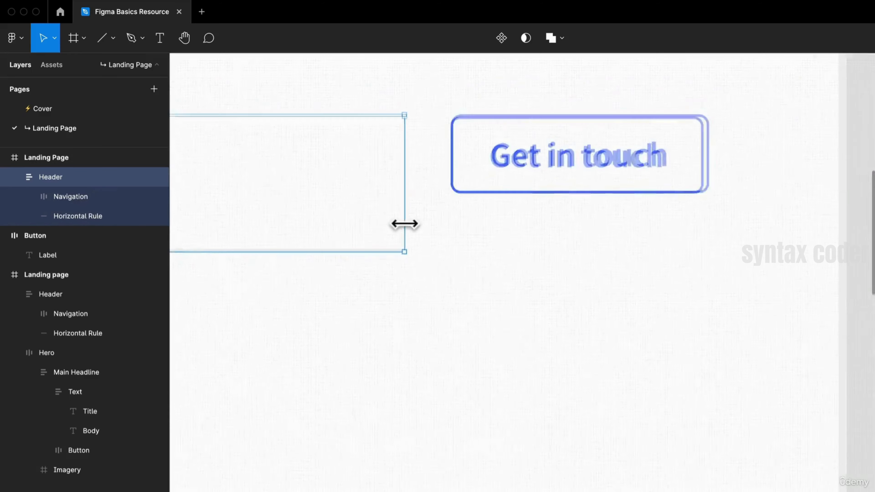
pyautogui.moveTo(404, 225); pyautogui.dragTo(768, 227)
pyautogui.scroll(-1, 766, 227)
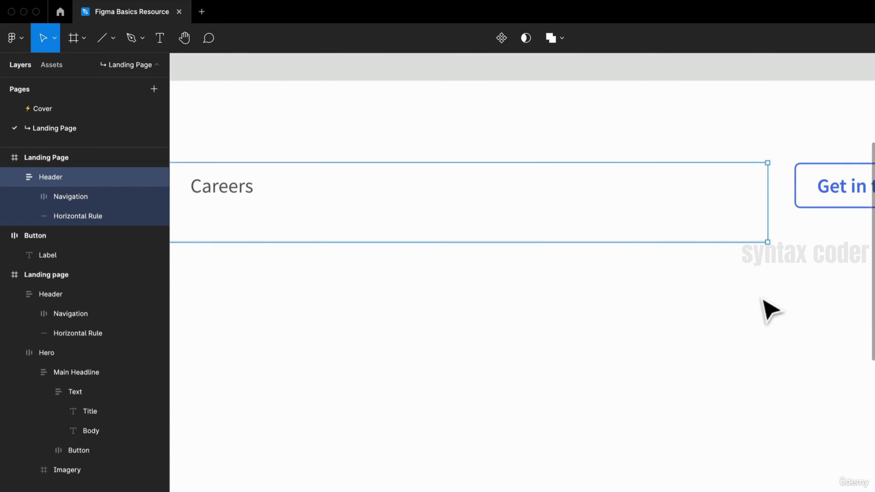
pyautogui.click(719, 257)
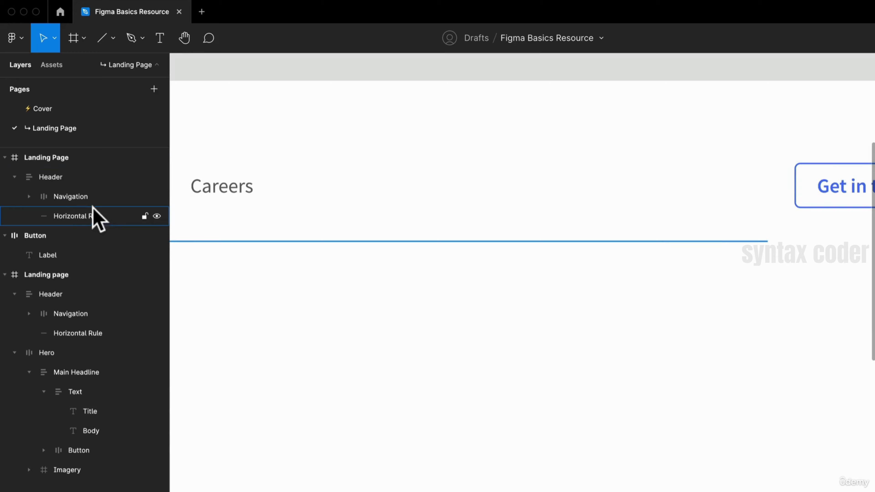
# Set the width resizing of the Navigation frame inside the new Header to Fill container, and deselect it
pyautogui.click(92, 198)
pyautogui.scroll(-3, 503, 227)
pyautogui.scroll(6, 503, 227)
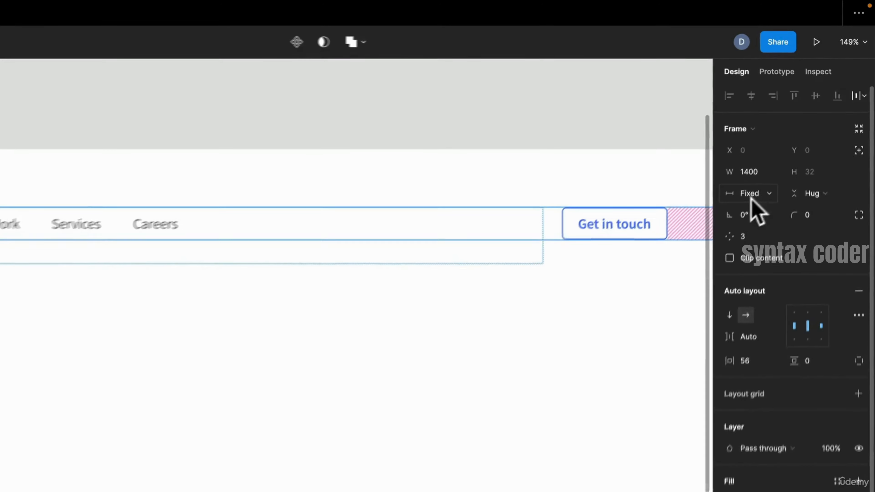
pyautogui.click(766, 178)
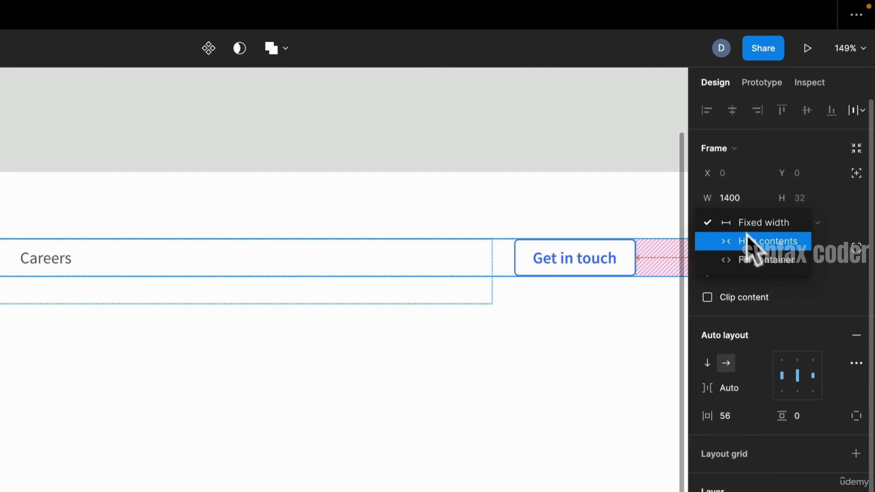
pyautogui.click(753, 260)
pyautogui.click(359, 334)
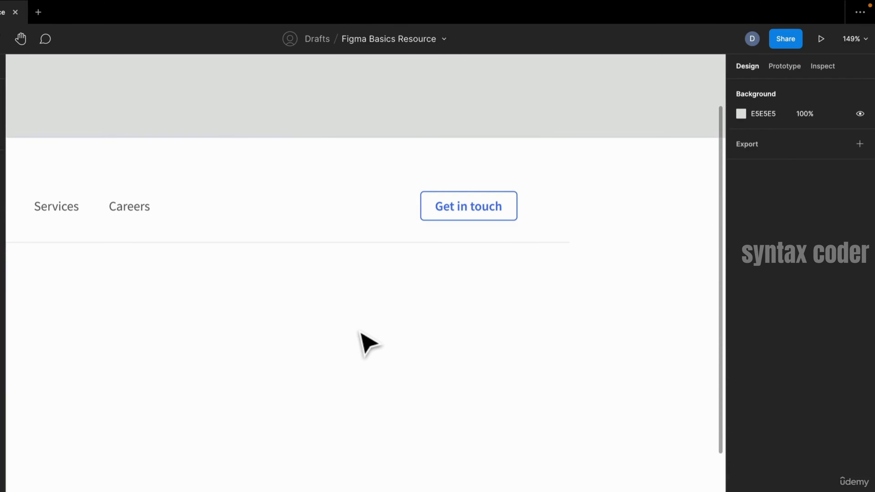
# Examine the advanced auto layout settings of the Navigation frame, including its spacing mode, and deselect the frame
pyautogui.click(523, 215)
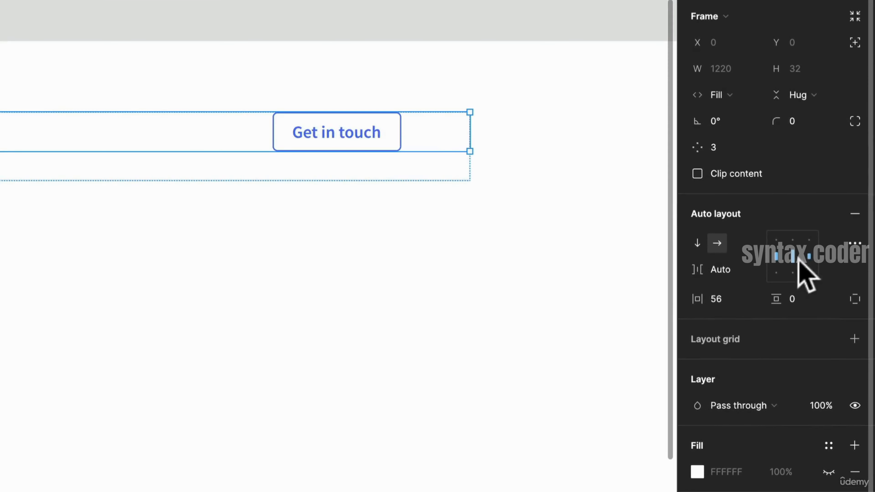
pyautogui.click(854, 244)
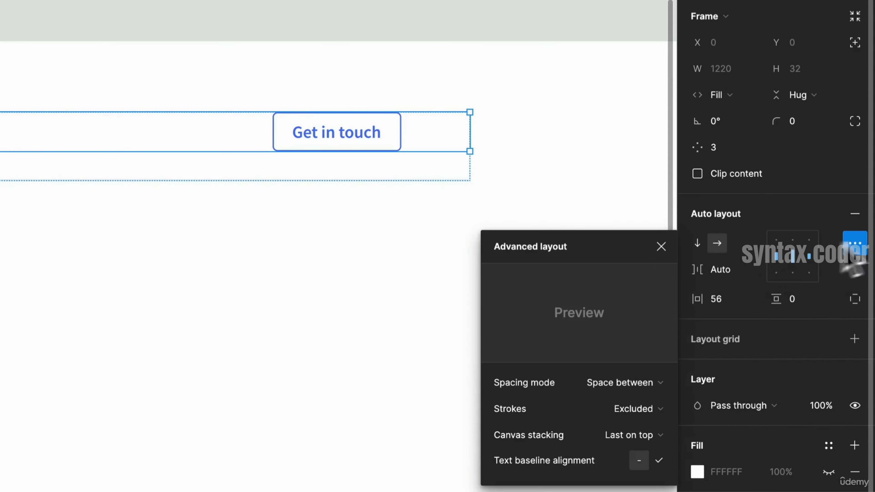
pyautogui.click(119, 274)
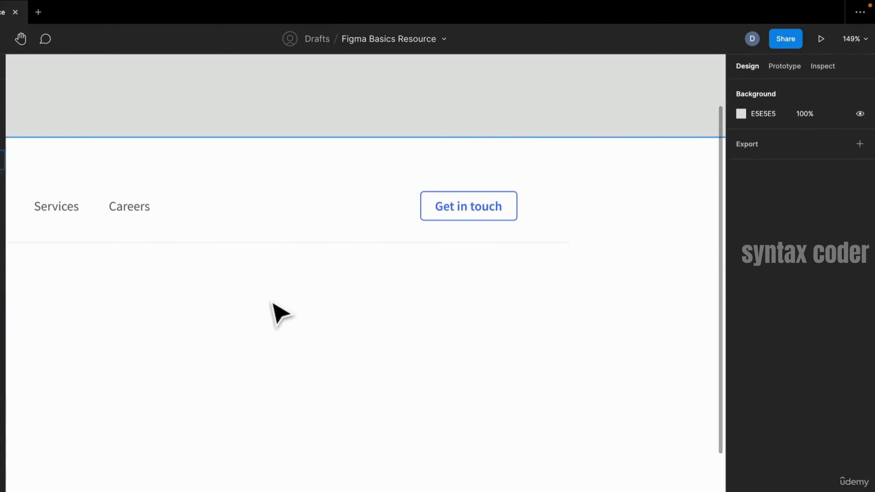
# Widen the new Header frame to 1400 so it reaches the right edge of the blank Landing Page frame
pyautogui.scroll(-2, 113, 275)
pyautogui.moveTo(113, 275); pyautogui.dragTo(334, 211)
pyautogui.click(581, 209)
pyautogui.scroll(-4, 579, 210)
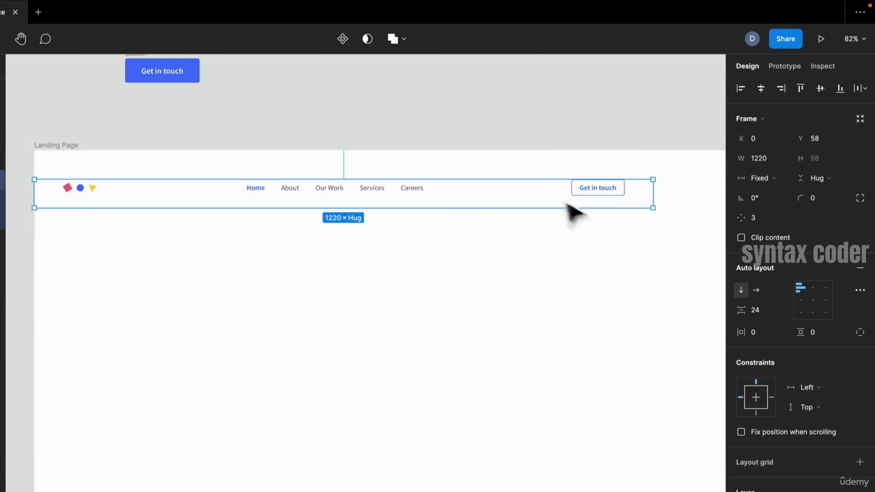
pyautogui.hscroll(4, 656, 201)
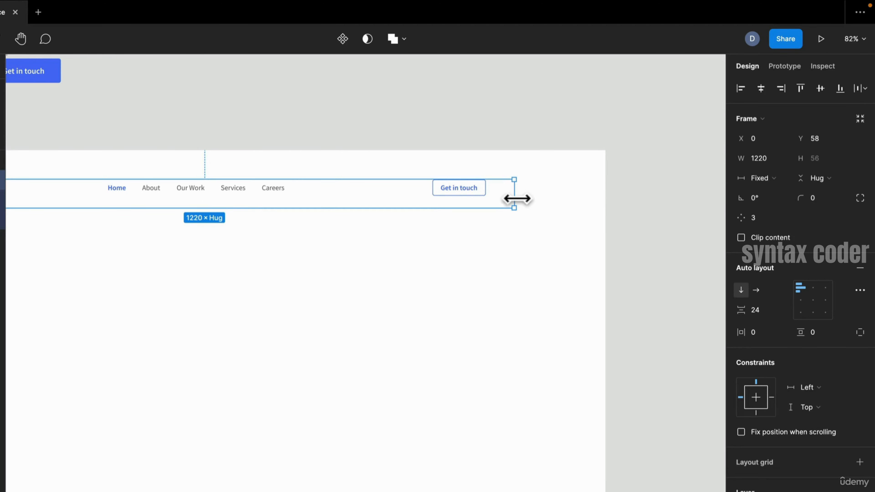
pyautogui.moveTo(516, 199); pyautogui.dragTo(604, 205)
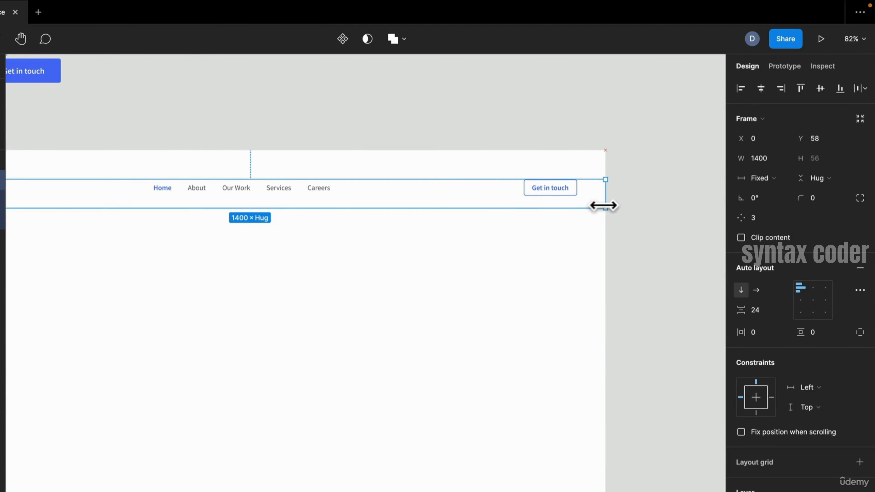
# Set the Header frame's top padding to 24, move it up to Y 0 in the Landing Page, and deselect it
pyautogui.click(861, 332)
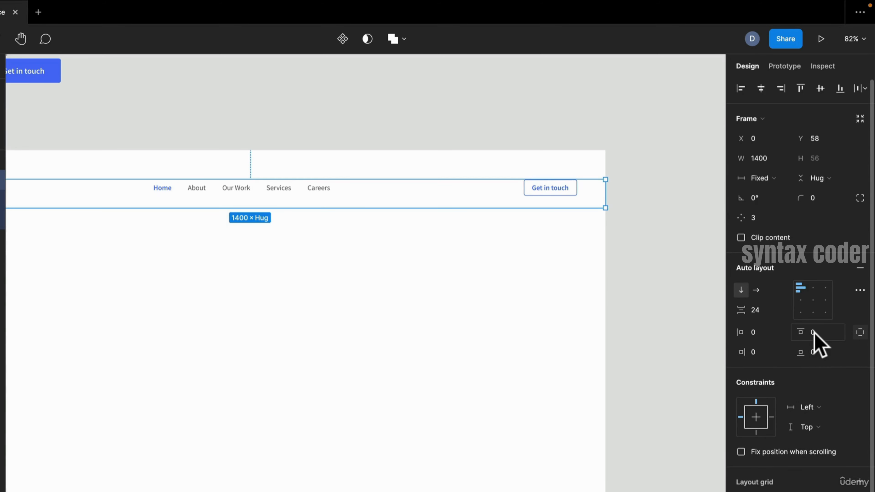
pyautogui.press('Return')
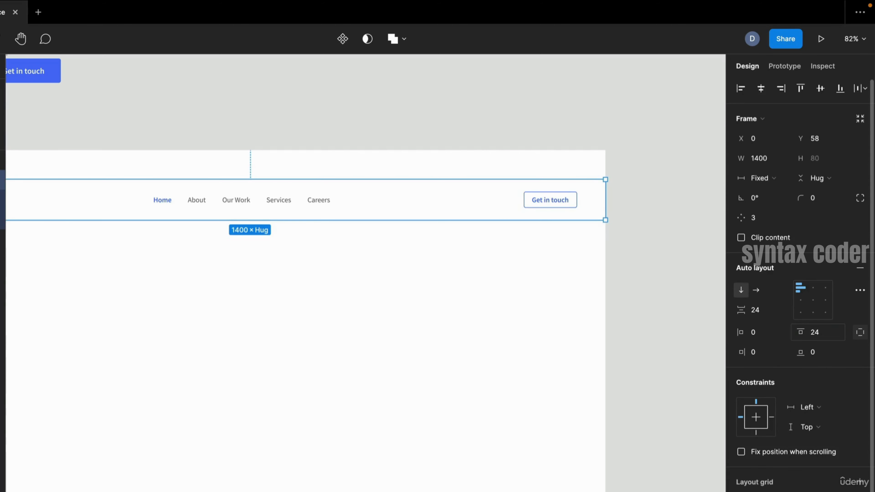
pyautogui.click(379, 331)
pyautogui.moveTo(384, 210); pyautogui.dragTo(383, 180)
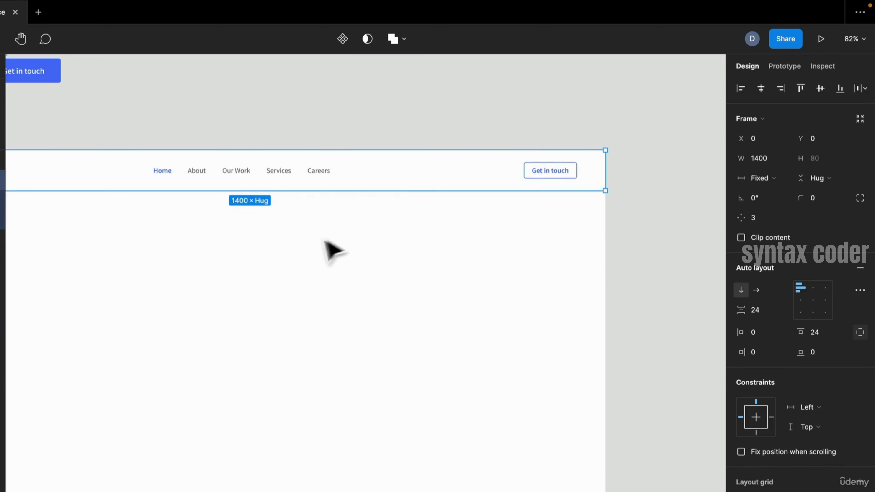
pyautogui.moveTo(241, 262); pyautogui.dragTo(456, 263)
pyautogui.click(456, 263)
# Add a text layer reading "Headline" on the empty canvas below the original landing page
pyautogui.moveTo(214, 266); pyautogui.dragTo(220, 243)
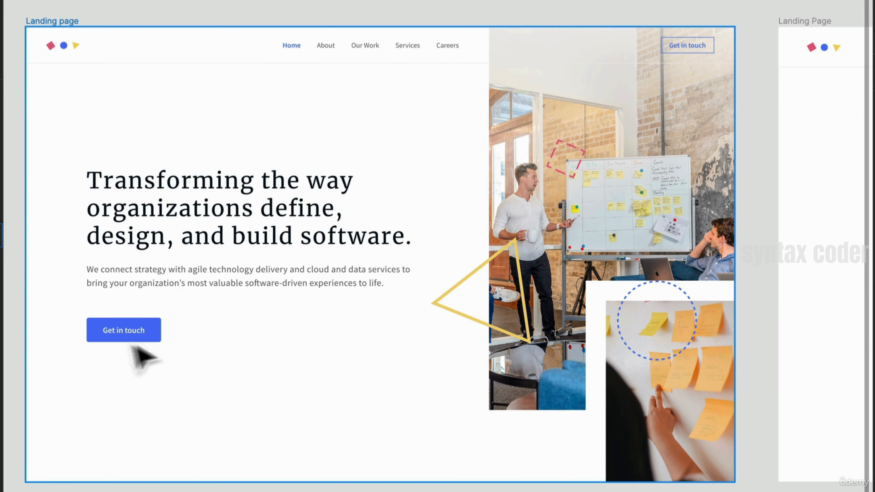
pyautogui.moveTo(551, 165); pyautogui.dragTo(521, 155)
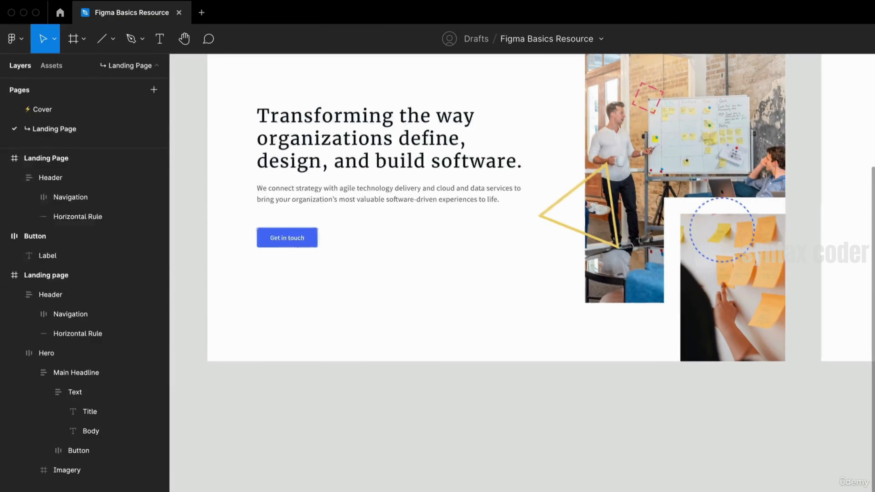
pyautogui.press('t')
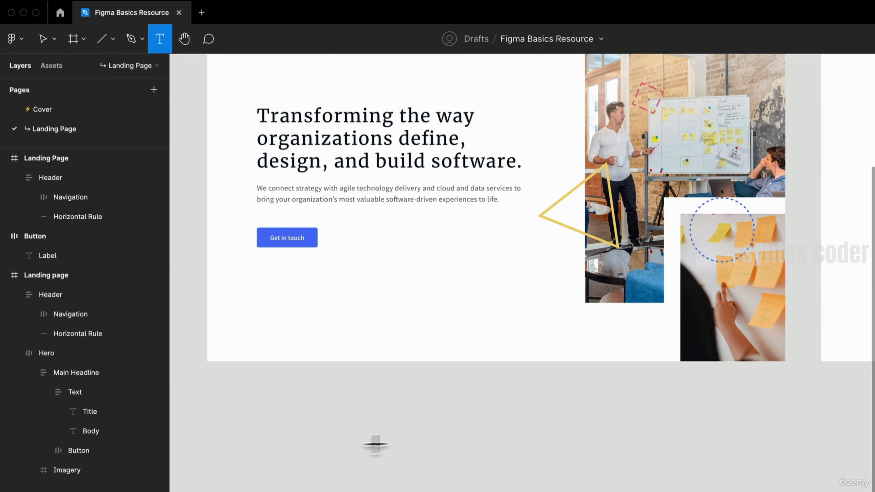
pyautogui.click(325, 410)
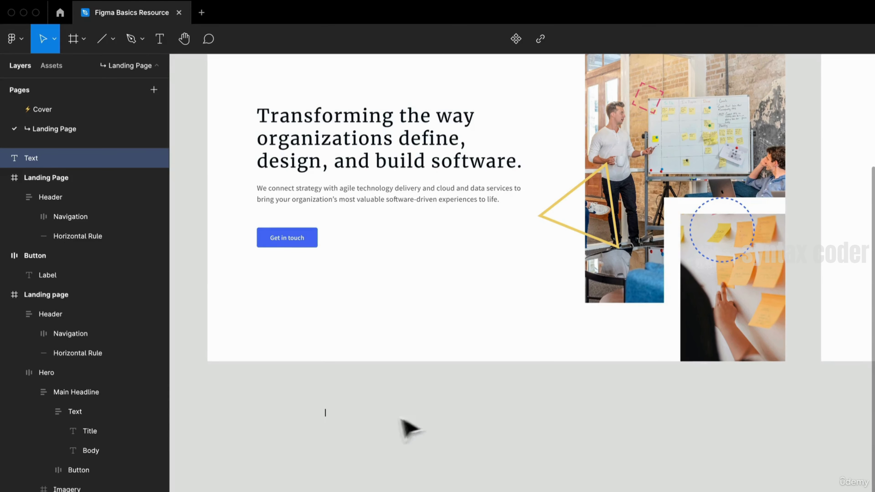
pyautogui.scroll(2, 334, 432)
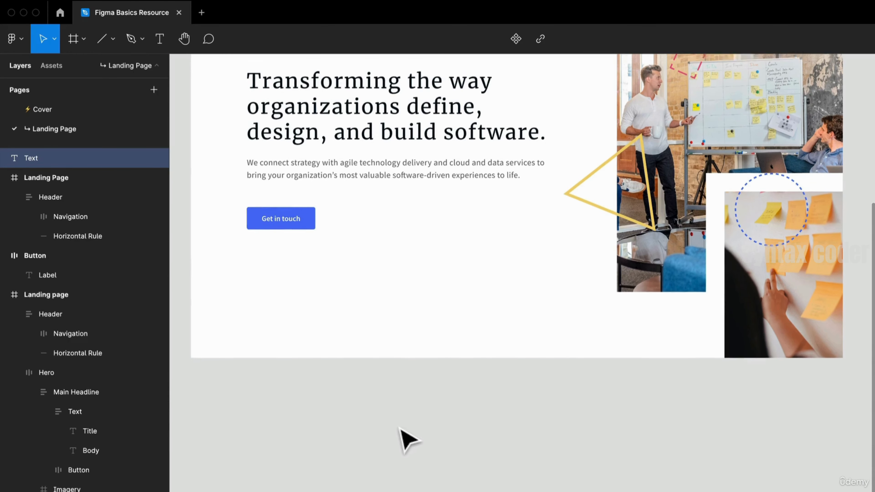
pyautogui.scroll(2, 405, 440)
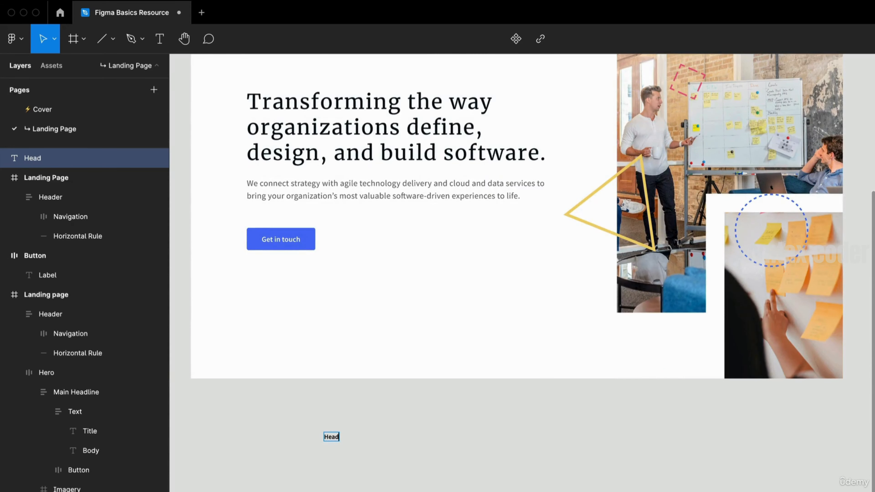
pyautogui.press('Escape')
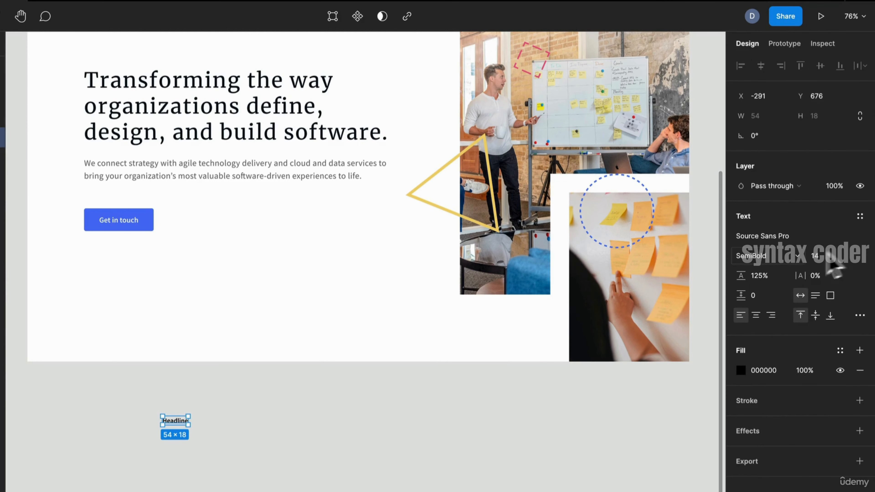
# Format the Headline text as Merriweather Regular at size 48
pyautogui.click(830, 254)
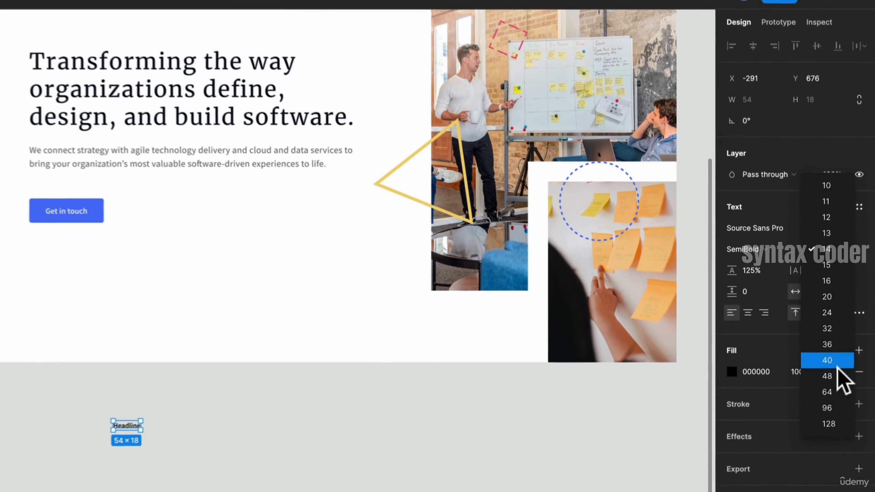
pyautogui.click(837, 365)
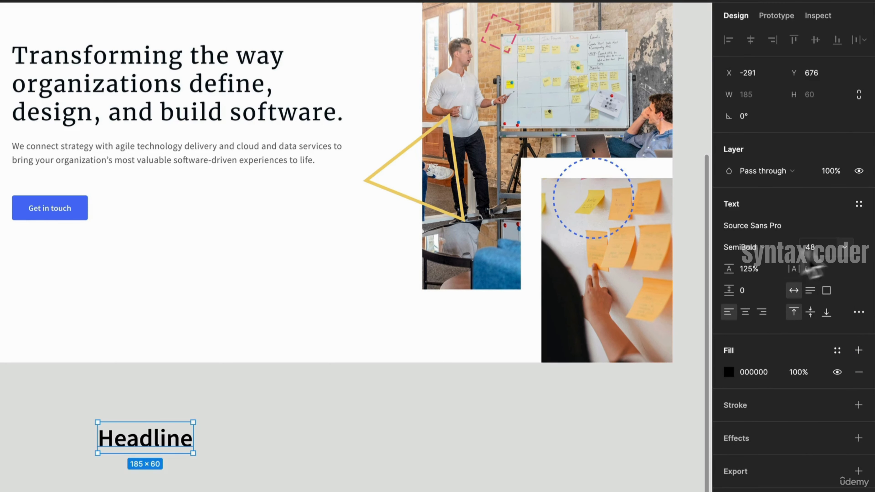
pyautogui.click(781, 225)
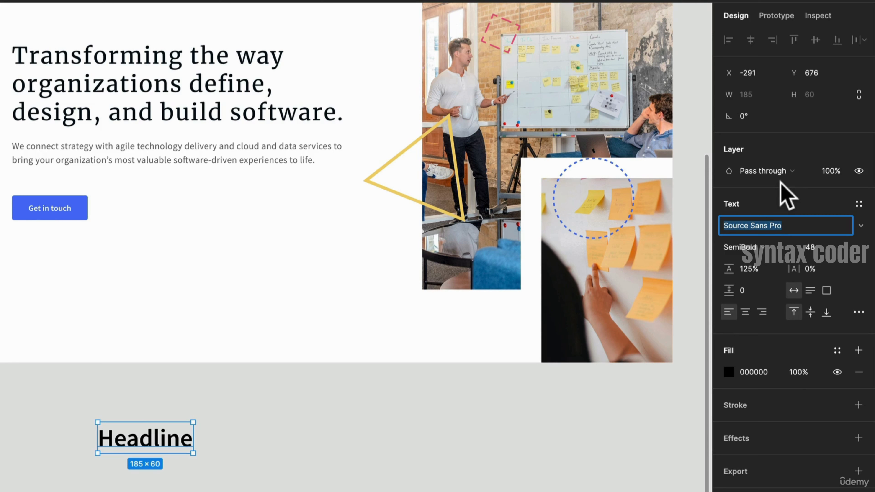
pyautogui.press('Return')
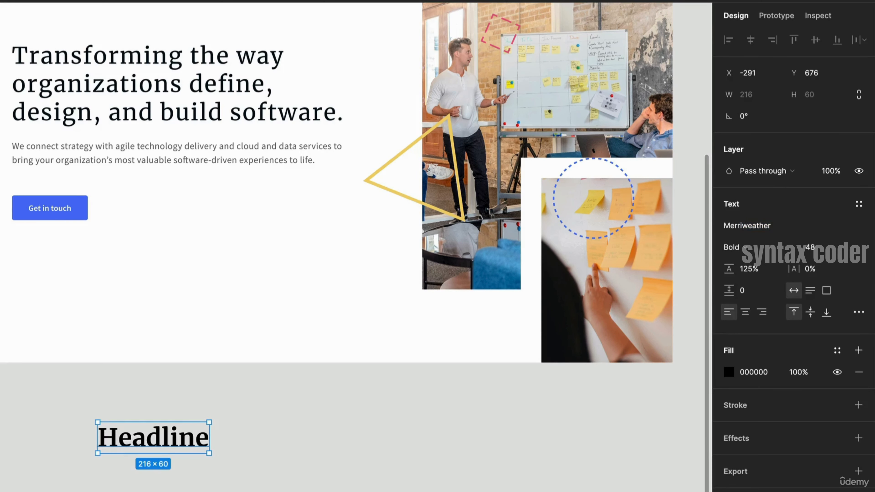
pyautogui.click(763, 247)
pyautogui.click(765, 231)
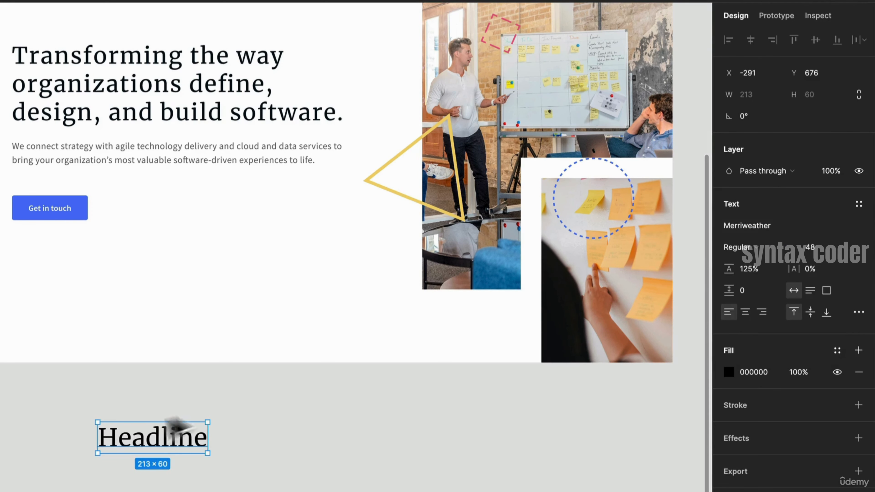
# Sample the dark colour 020C18 from the original hero title as the Headline text's fill, and deselect the text
pyautogui.press('i')
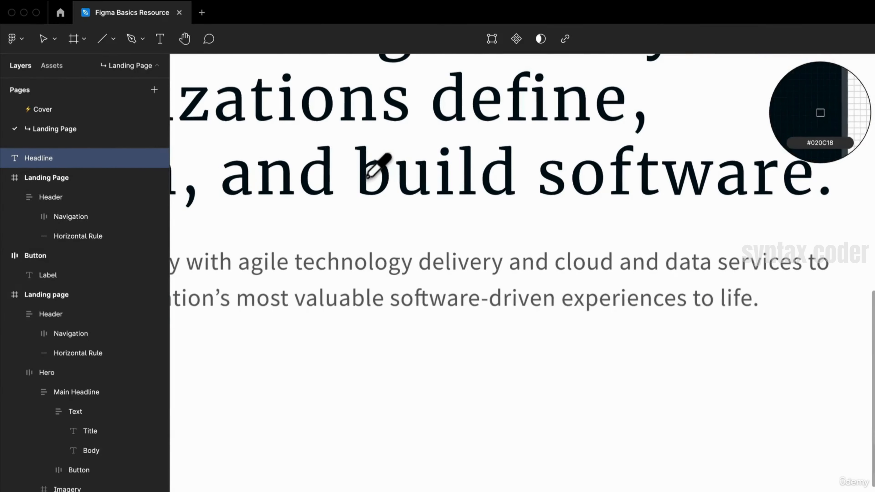
pyautogui.click(367, 176)
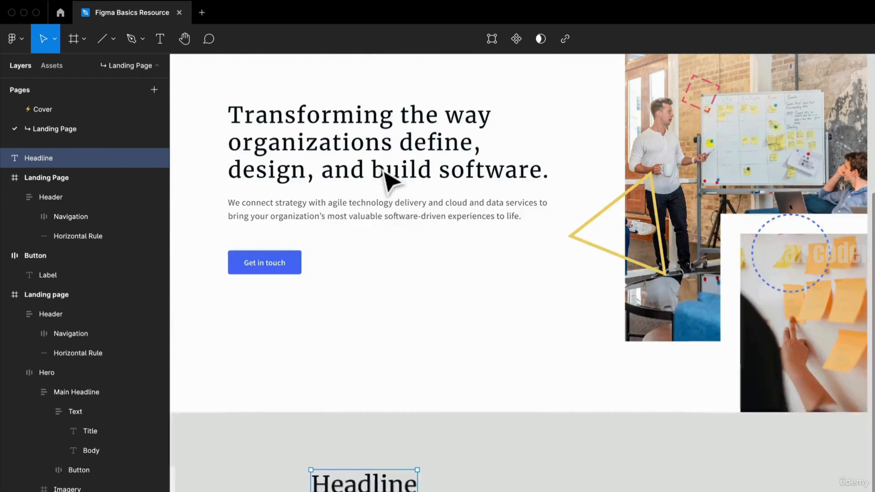
pyautogui.scroll(-4, 472, 375)
pyautogui.moveTo(446, 342); pyautogui.dragTo(515, 491)
pyautogui.click(551, 450)
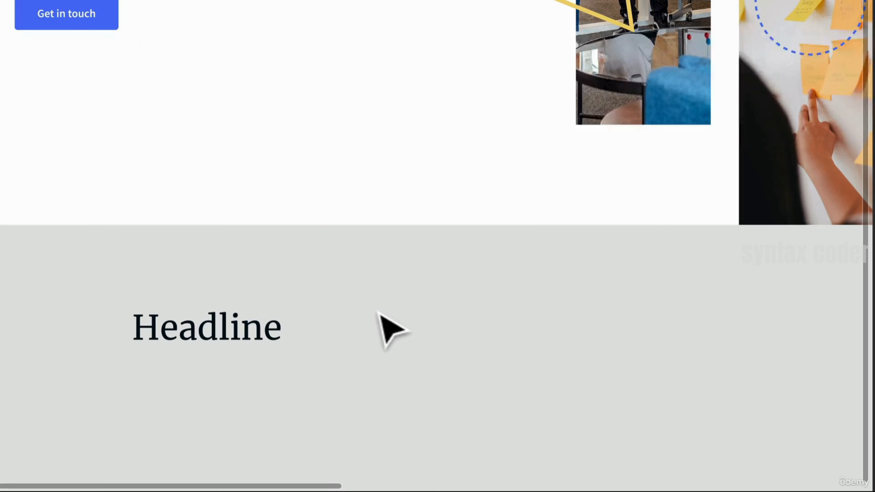
# Replace the Headline text with one generated sentence using the Lorem ipsum plugin
pyautogui.rightClick(541, 435)
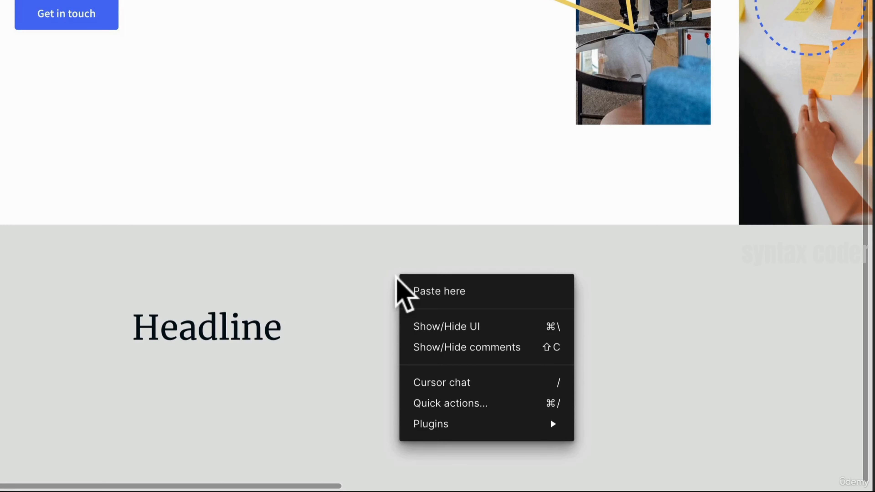
pyautogui.moveTo(491, 422)
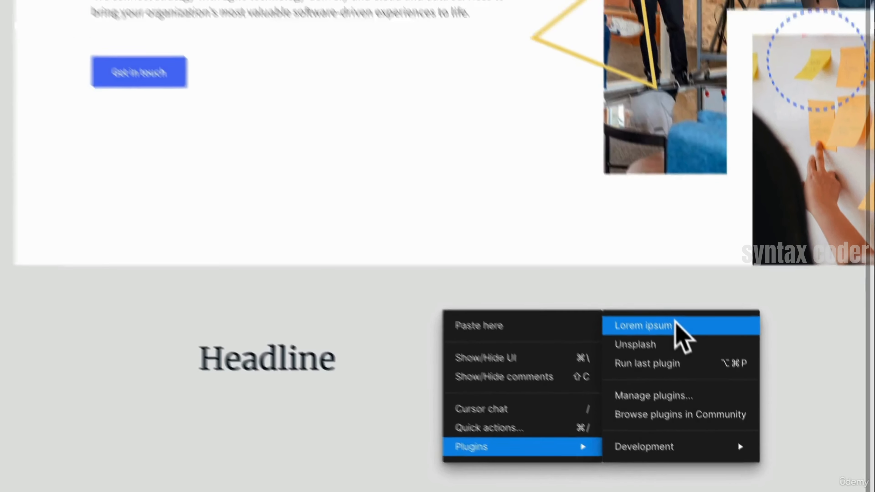
pyautogui.click(656, 281)
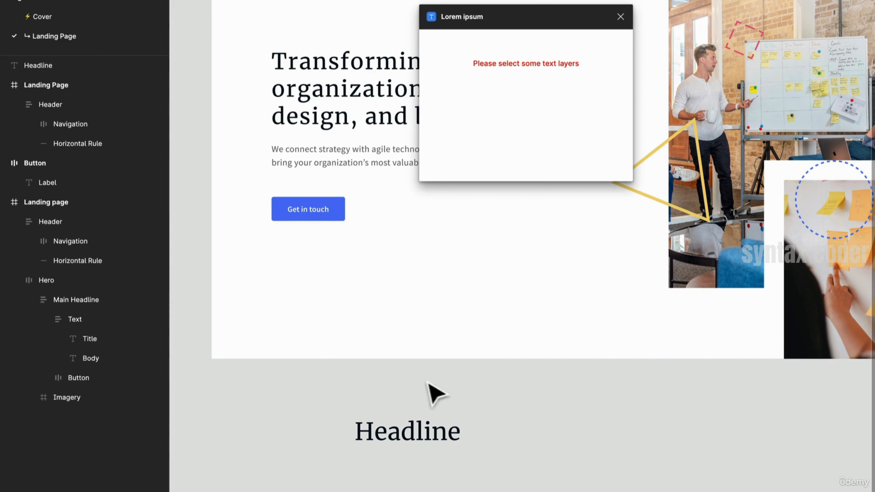
pyautogui.click(425, 434)
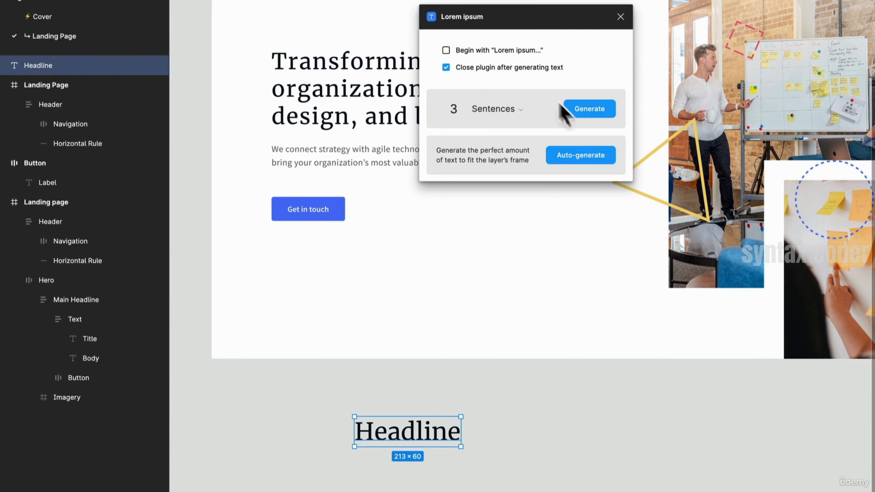
pyautogui.click(506, 115)
pyautogui.click(511, 145)
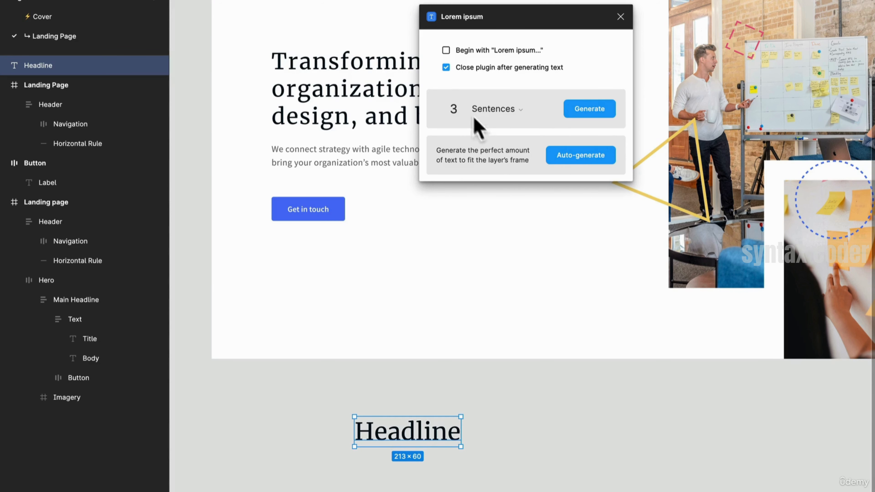
pyautogui.click(599, 109)
# Narrow the generated headline's text box to a width of 670 so it wraps onto three lines, and deselect it
pyautogui.scroll(-5, 490, 342)
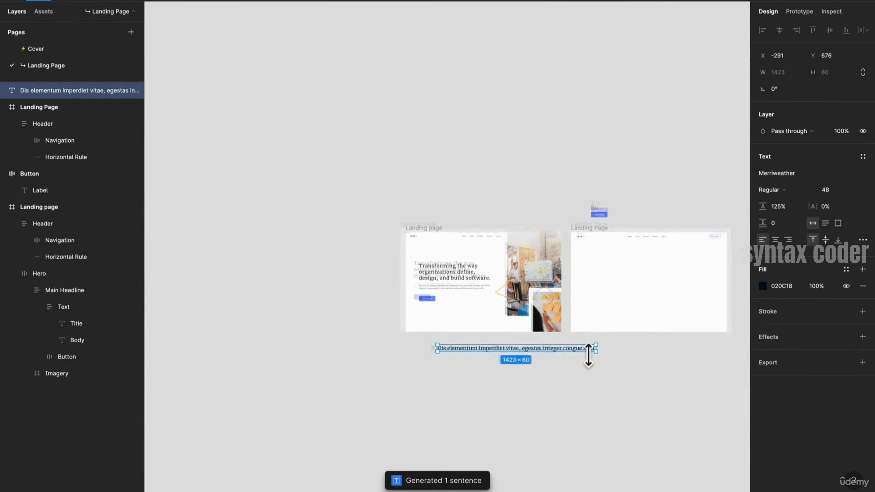
pyautogui.scroll(5, 585, 351)
pyautogui.scroll(-3, 446, 367)
pyautogui.moveTo(361, 381); pyautogui.dragTo(437, 333)
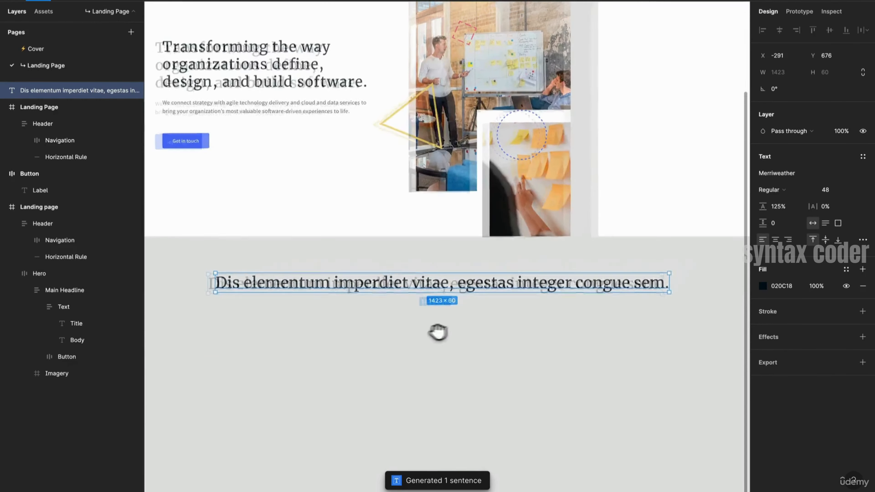
pyautogui.moveTo(658, 285); pyautogui.dragTo(409, 314)
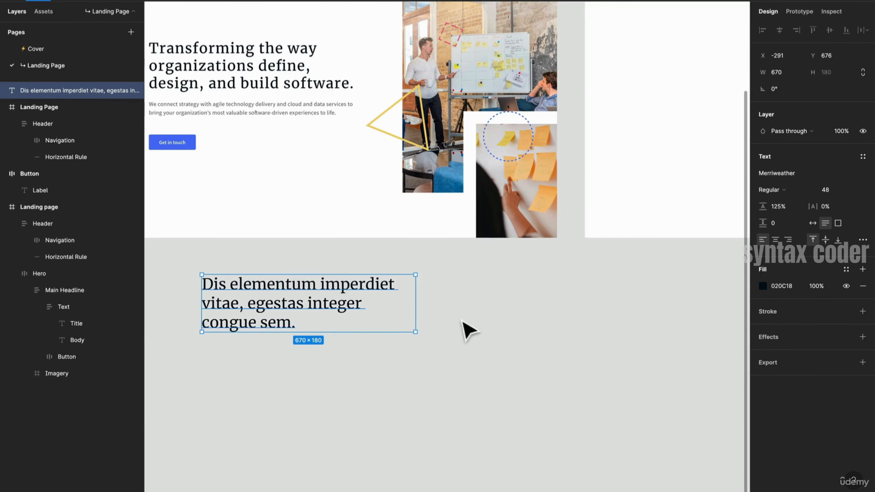
pyautogui.moveTo(462, 321); pyautogui.dragTo(523, 317)
pyautogui.click(524, 329)
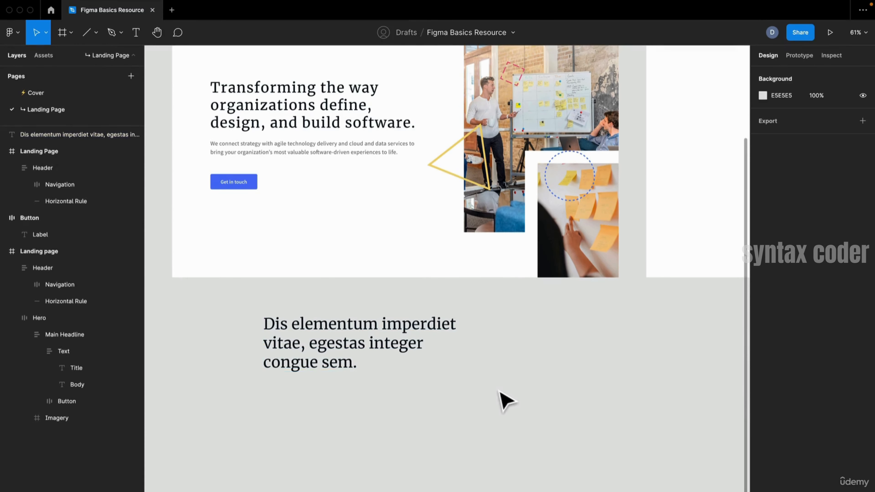
# Duplicate the three-line placeholder headline below the original landing page
pyautogui.scroll(1, 504, 401)
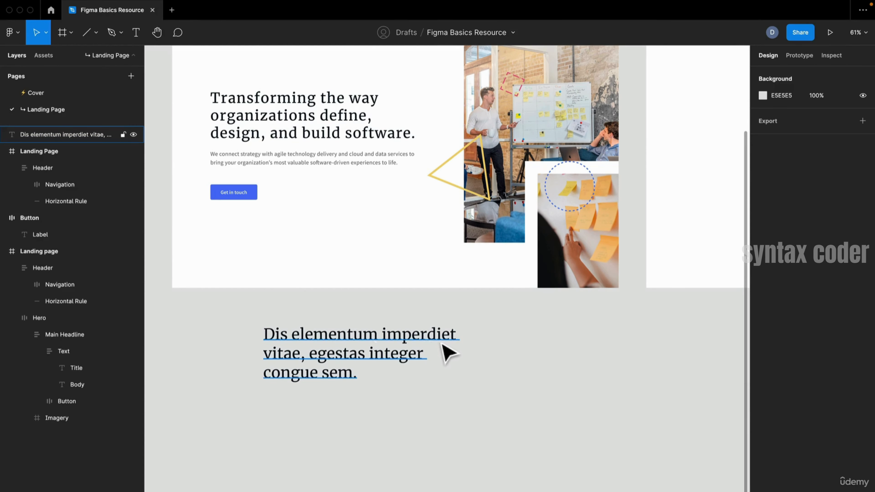
pyautogui.click(343, 330)
pyautogui.press('super+d')
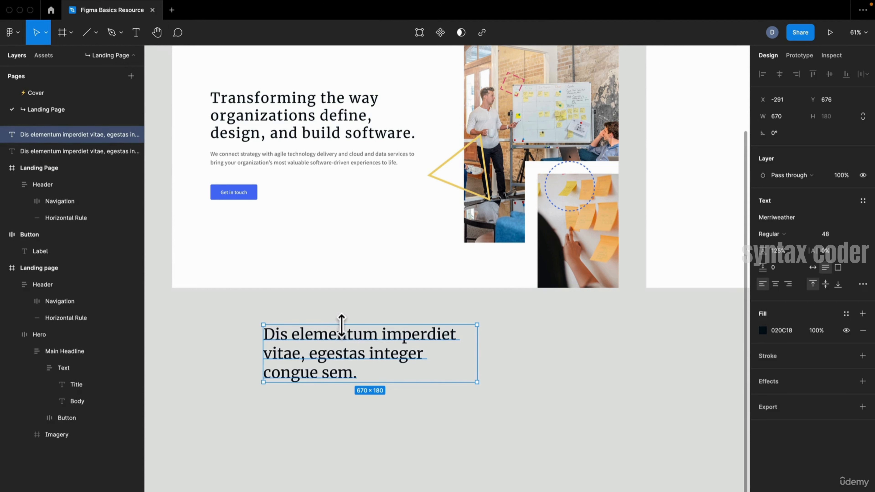
# Move the duplicate headline below the first one and sample grey 757575 from the original hero body text as its fill
pyautogui.moveTo(377, 341); pyautogui.dragTo(376, 414)
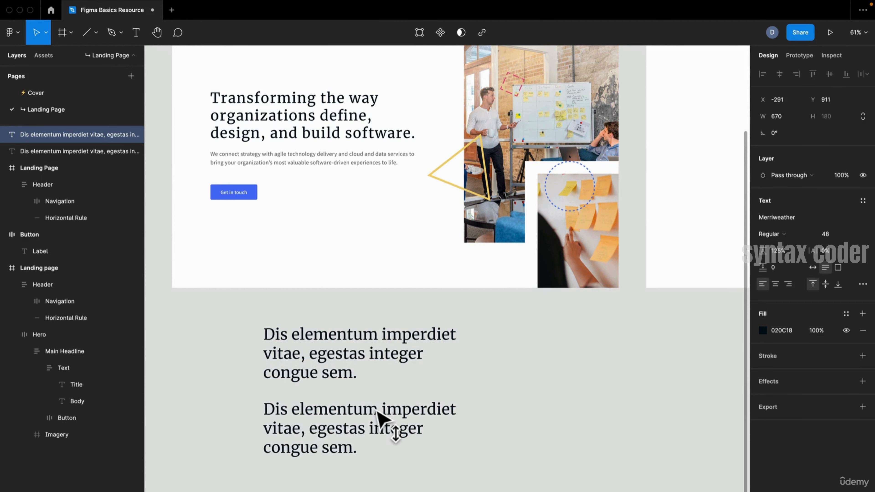
pyautogui.scroll(2, 321, 446)
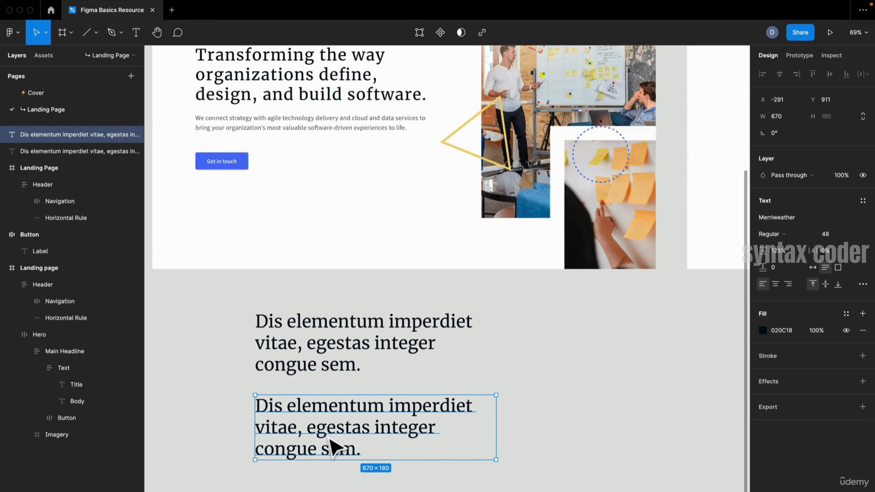
pyautogui.press('Return')
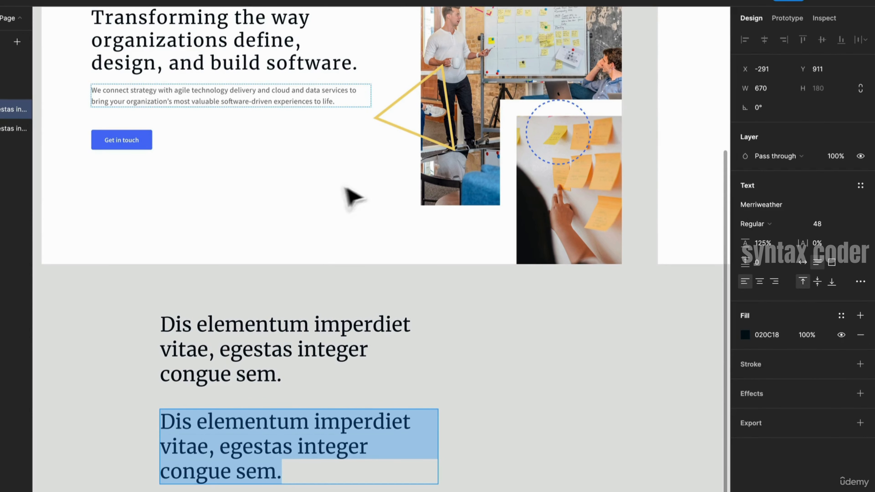
pyautogui.click(746, 335)
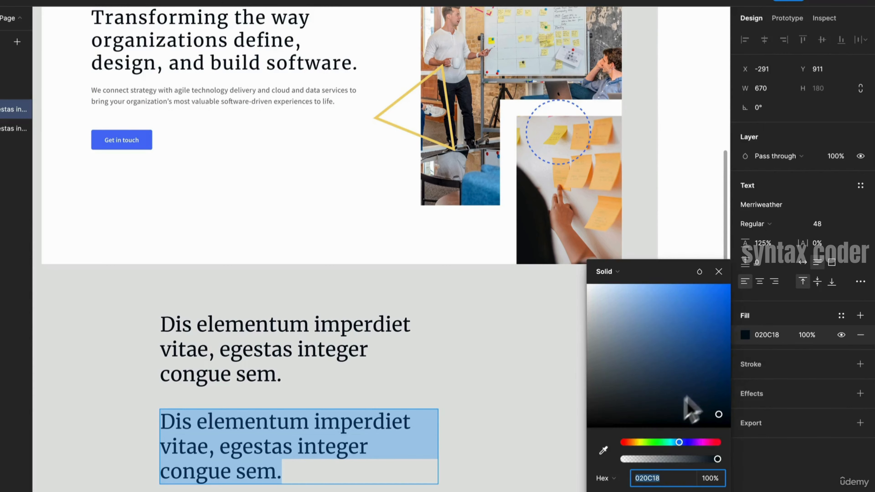
pyautogui.click(604, 449)
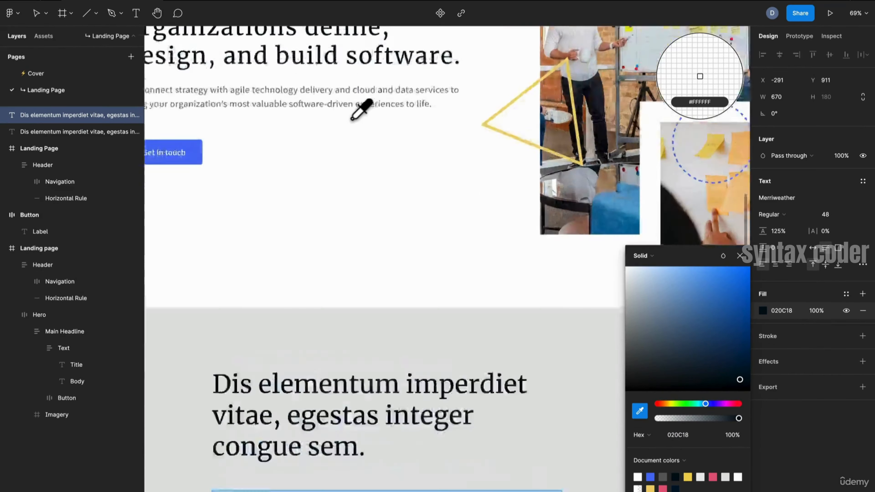
pyautogui.scroll(10, 351, 119)
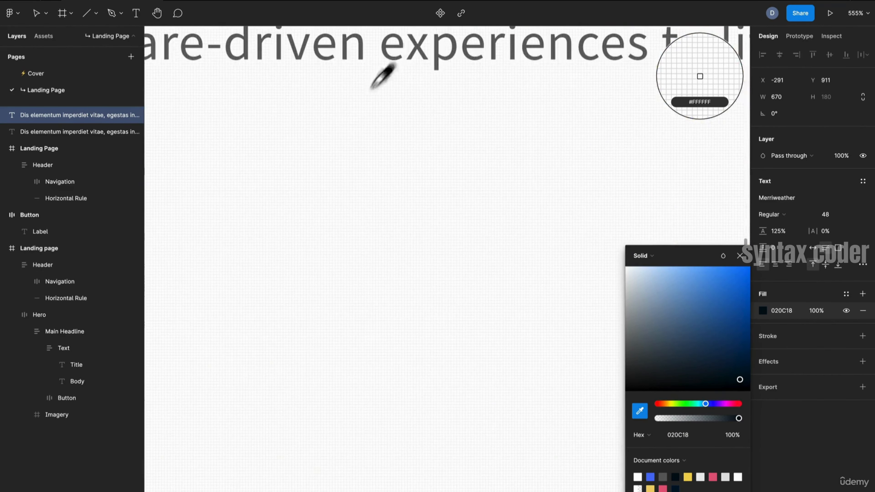
pyautogui.click(406, 39)
pyautogui.scroll(-10, 402, 157)
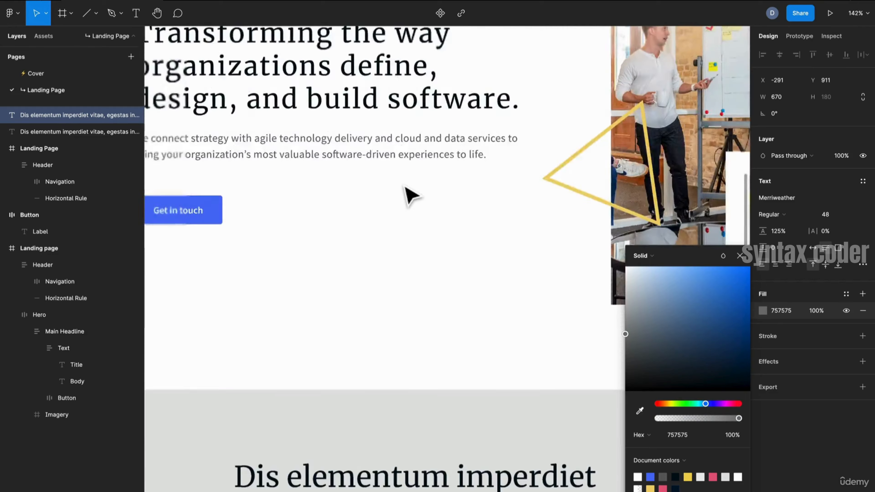
pyautogui.scroll(-5, 403, 181)
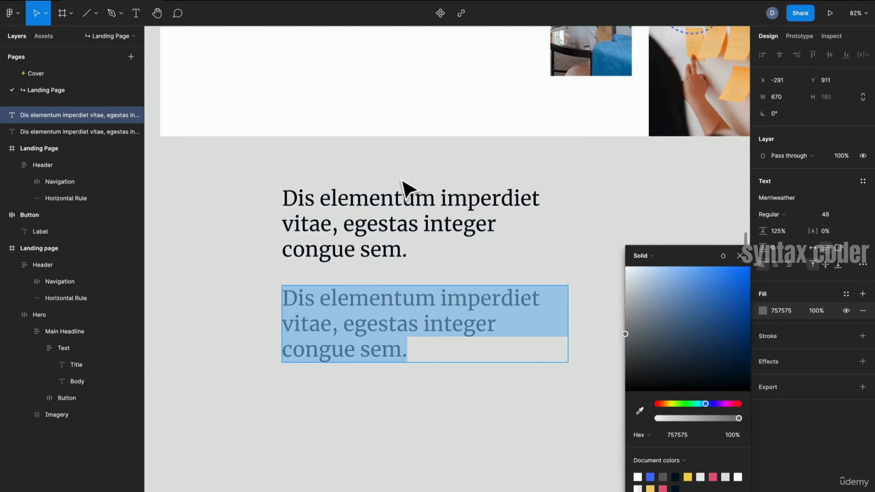
pyautogui.scroll(5, 451, 214)
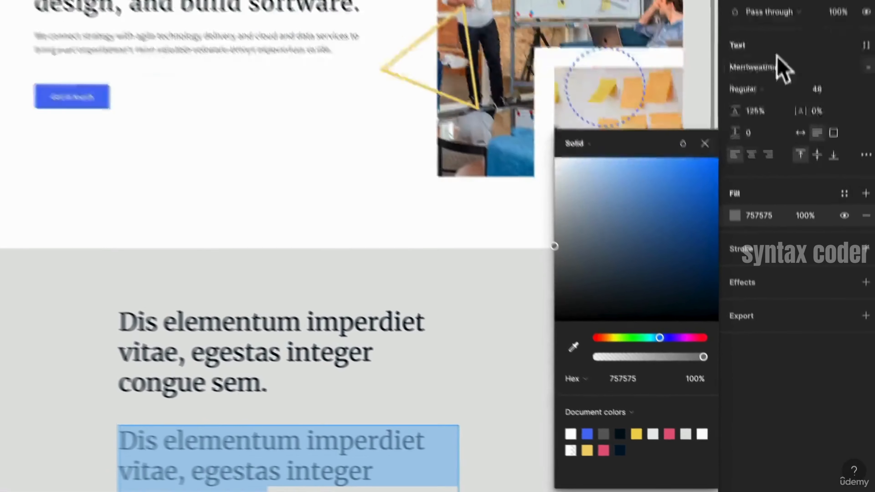
# Change the grey duplicate text's font to Source Sans Pro
pyautogui.click(792, 198)
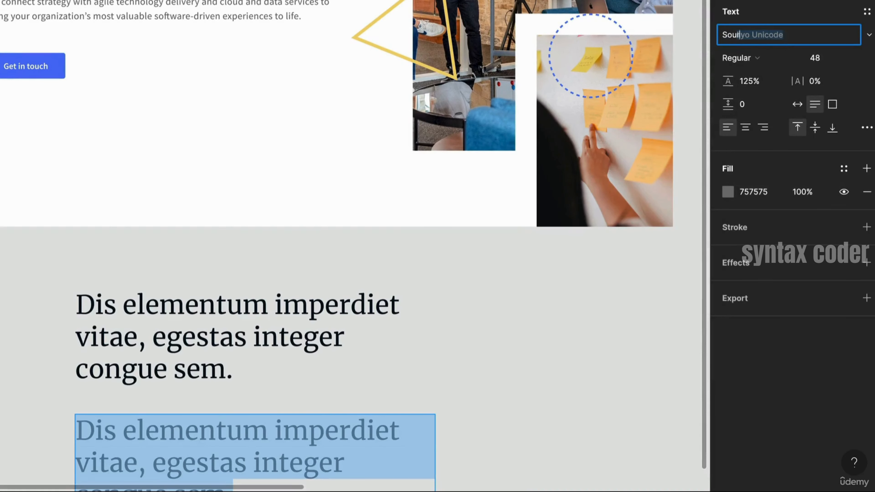
pyautogui.press('Return')
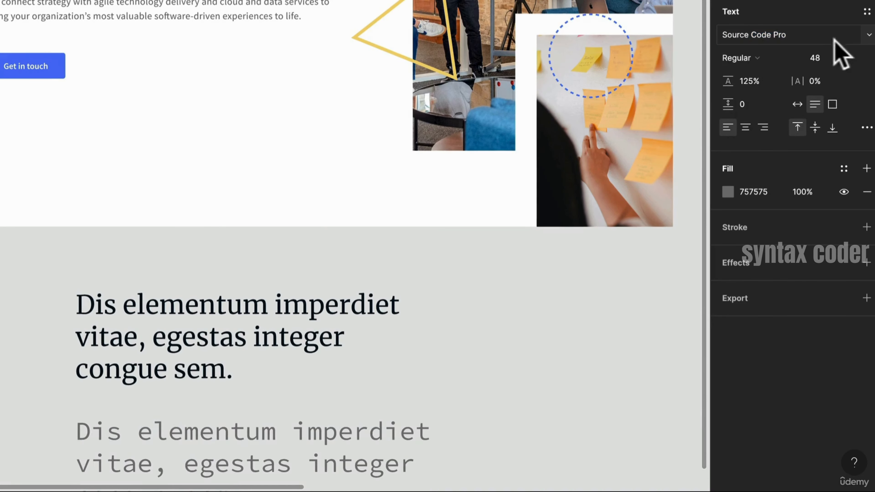
pyautogui.click(869, 34)
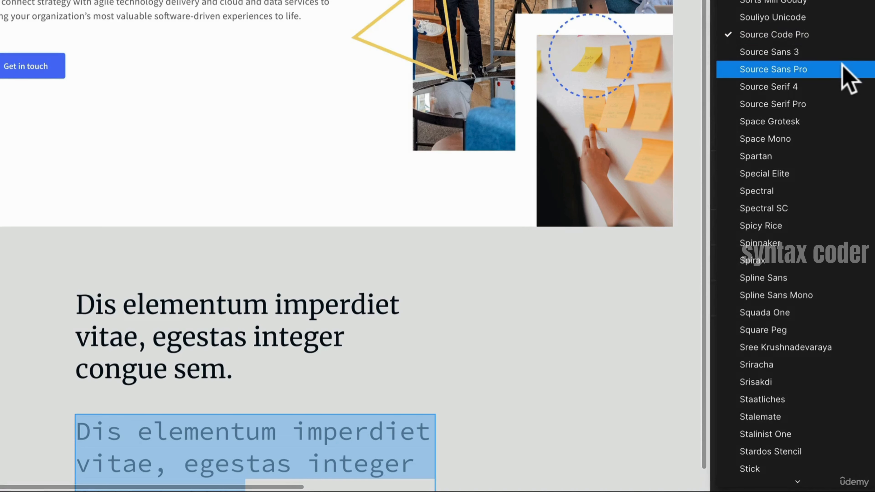
pyautogui.click(837, 69)
pyautogui.scroll(-4, 245, 290)
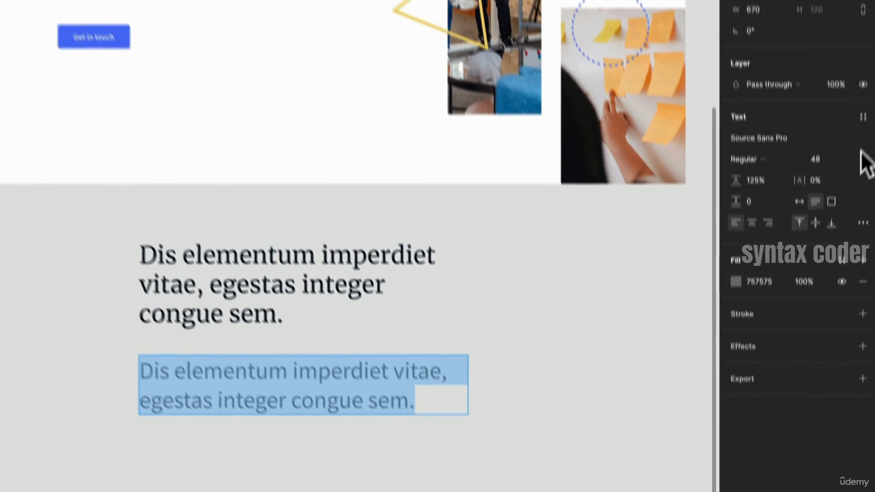
# Set the grey duplicate text's font size to 18
pyautogui.click(861, 56)
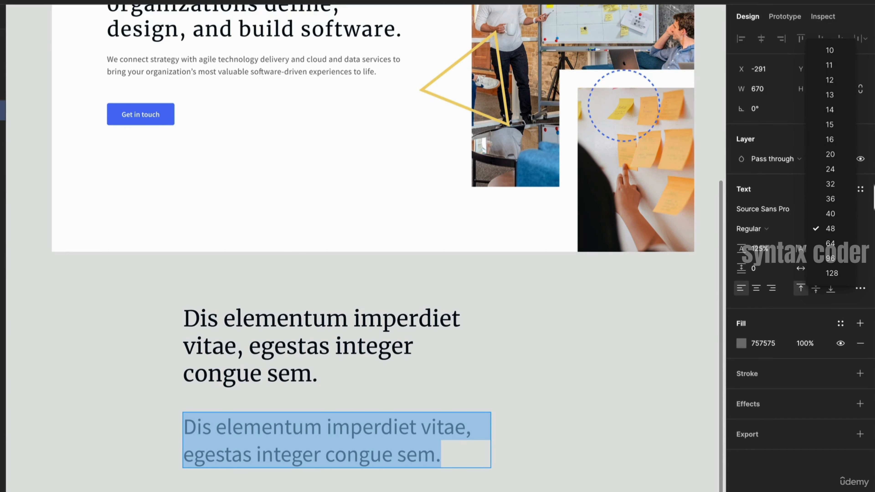
pyautogui.click(828, 141)
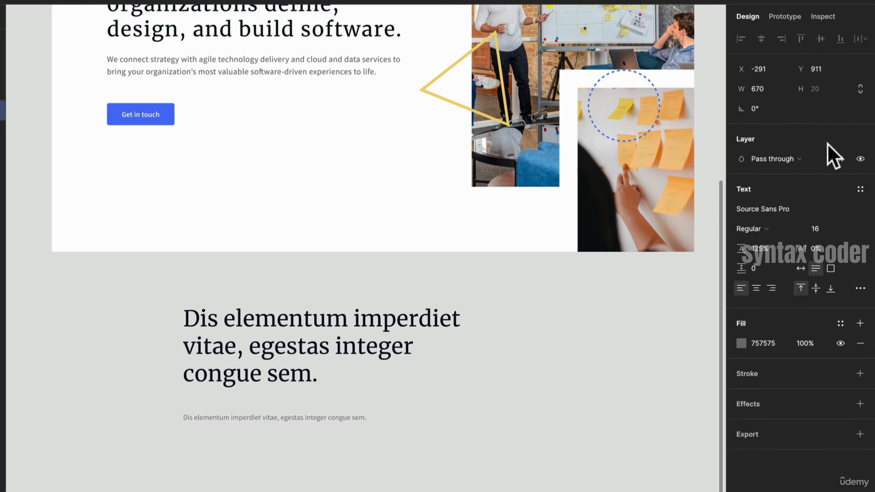
pyautogui.press('Return')
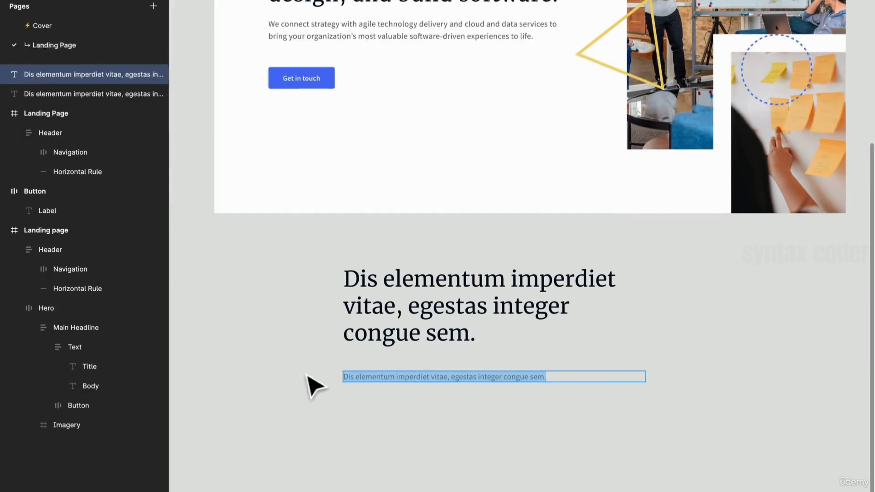
# Replace the grey text with three generated sentences using the Lorem ipsum plugin, and deselect it
pyautogui.rightClick(151, 412)
pyautogui.moveTo(215, 491)
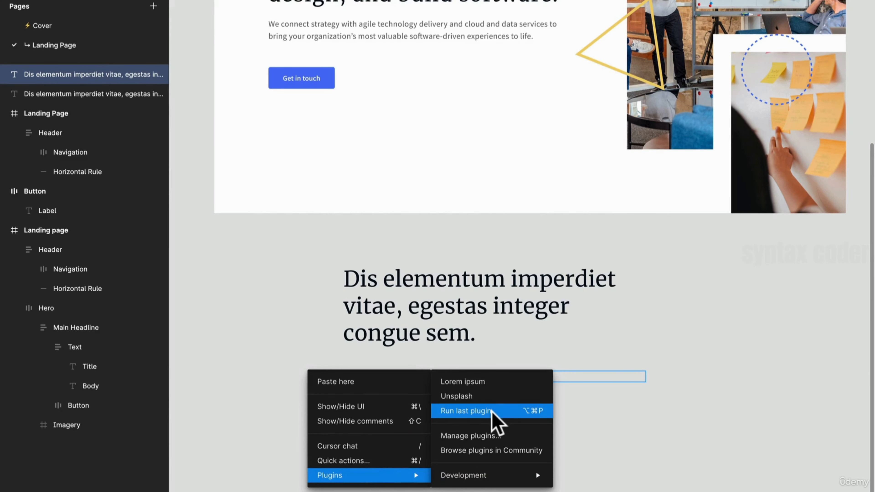
pyautogui.click(492, 411)
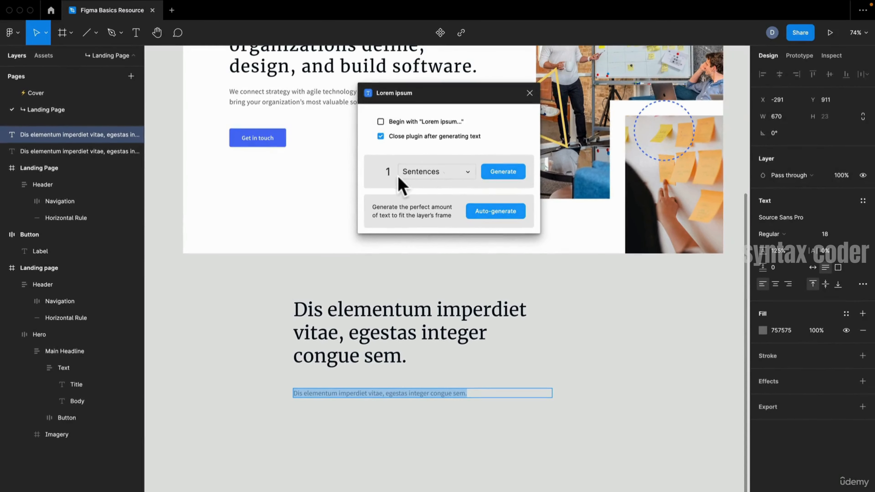
pyautogui.click(496, 174)
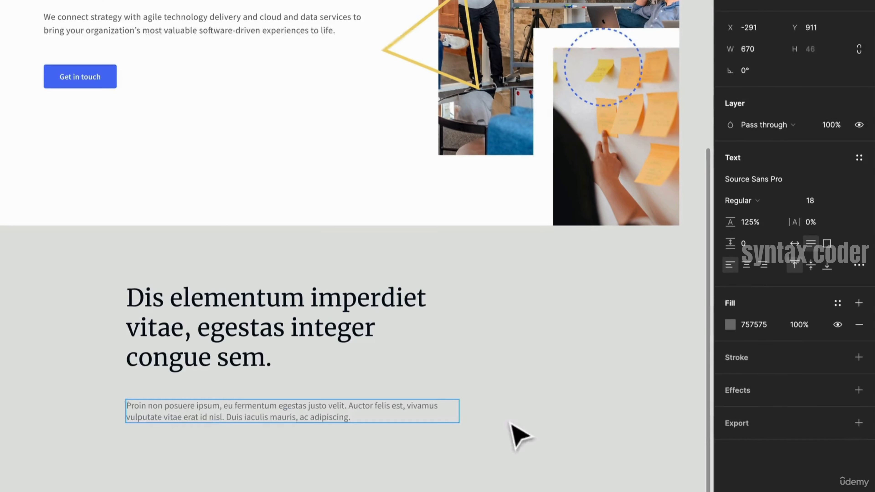
pyautogui.click(592, 410)
# Set the grey body paragraph's line height to 150% and deselect it
pyautogui.click(348, 403)
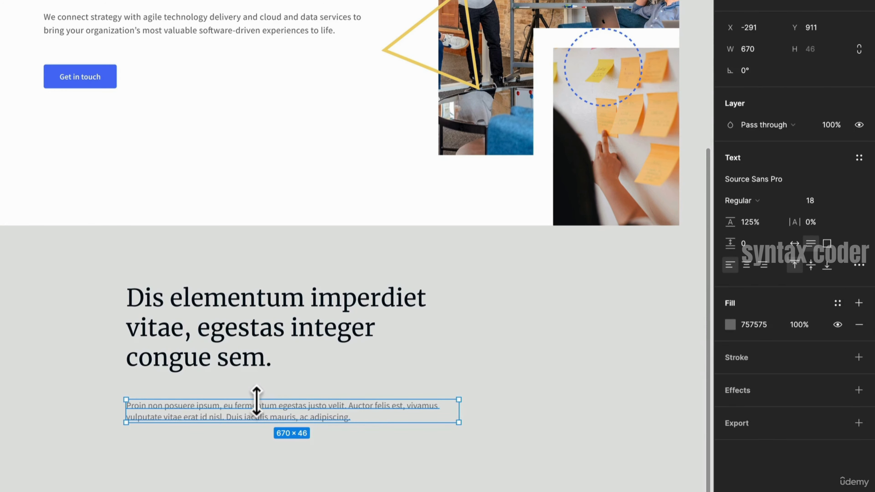
pyautogui.click(767, 225)
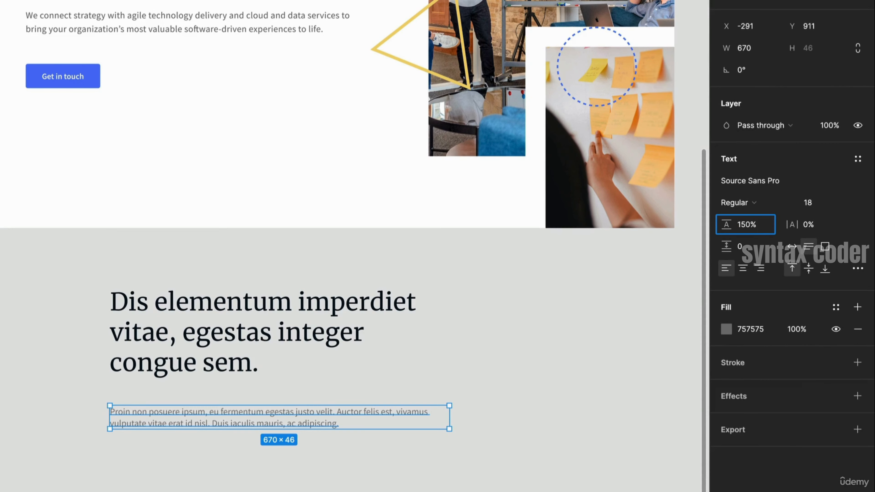
pyautogui.write('150%')
pyautogui.press('Return')
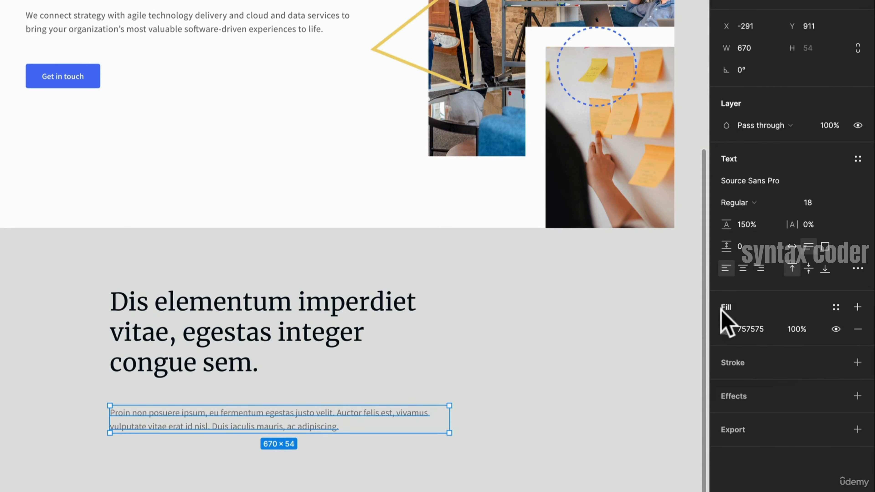
pyautogui.click(385, 463)
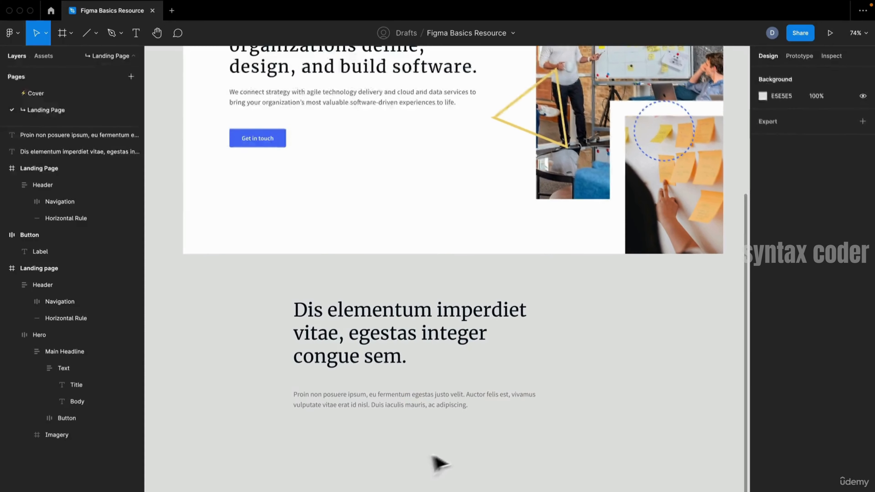
# Select the headline and body paragraph together and move them into the new Landing Page frame, below its header
pyautogui.moveTo(390, 430); pyautogui.dragTo(493, 446)
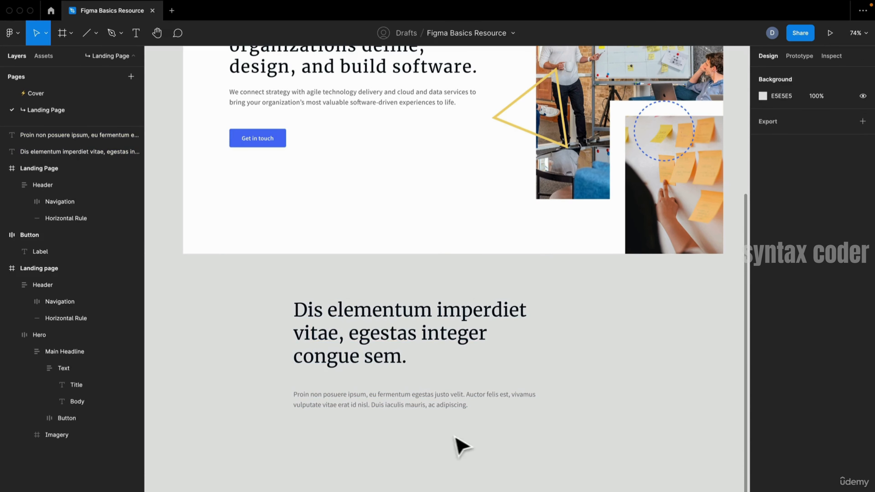
pyautogui.scroll(-8, 344, 166)
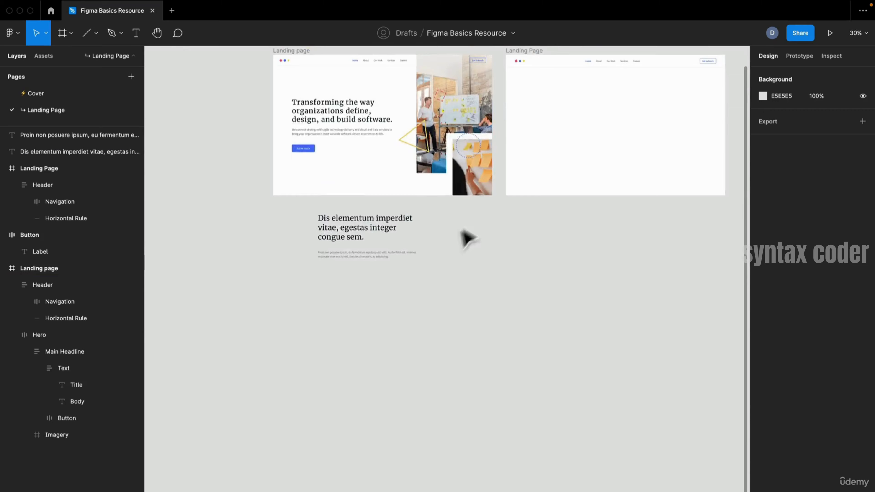
pyautogui.moveTo(317, 365); pyautogui.dragTo(469, 160)
pyautogui.scroll(10, 469, 160)
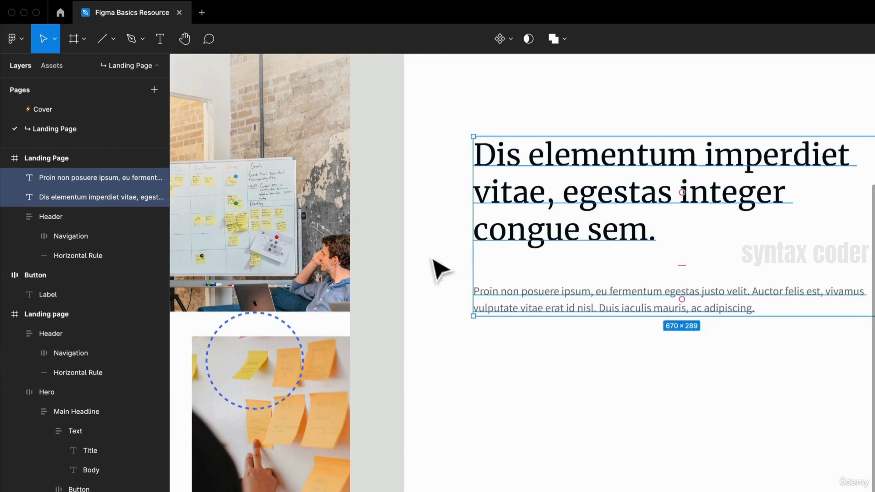
pyautogui.hscroll(5, 434, 265)
pyautogui.scroll(-4, 523, 242)
pyautogui.scroll(2, 596, 293)
pyautogui.scroll(2, 605, 302)
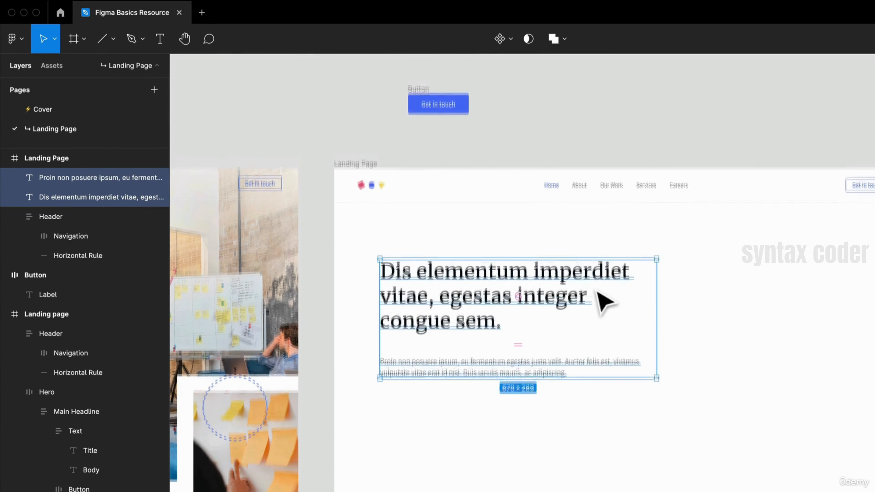
pyautogui.scroll(-3, 605, 300)
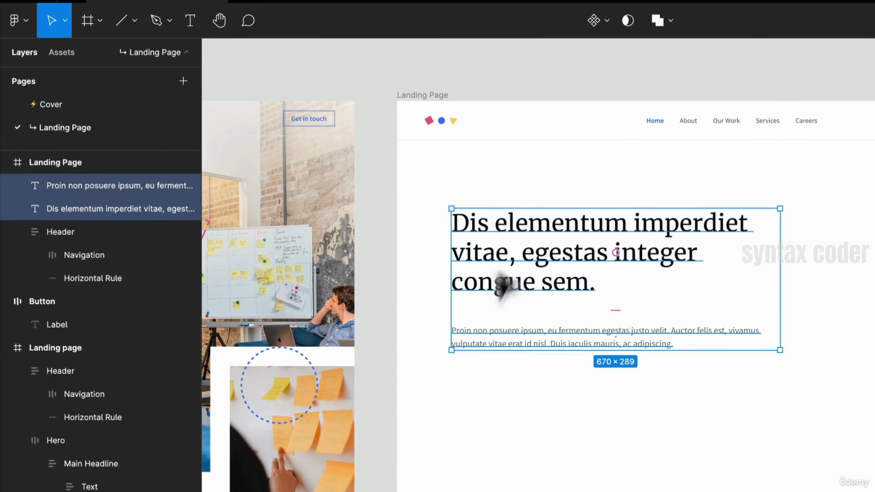
pyautogui.scroll(1, 582, 288)
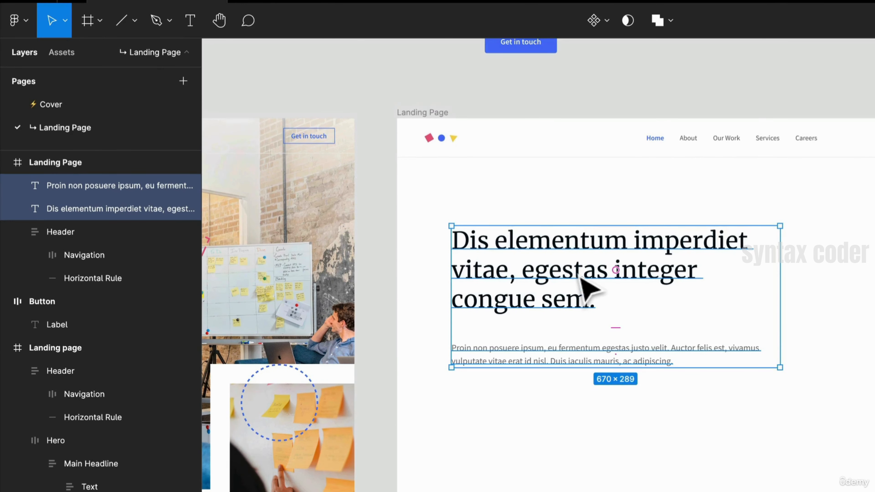
# Rename the headline's text layer in the new Landing Page frame as Title
pyautogui.click(562, 282)
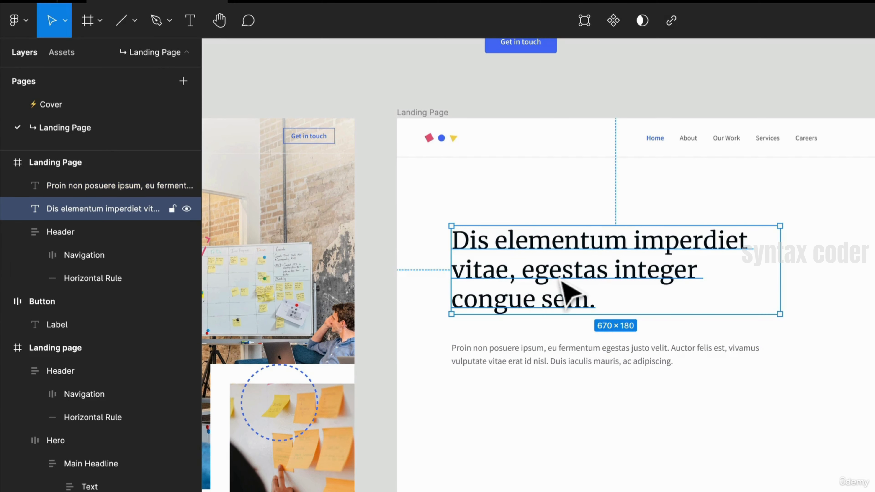
pyautogui.hotkey('ctrl', 'r')
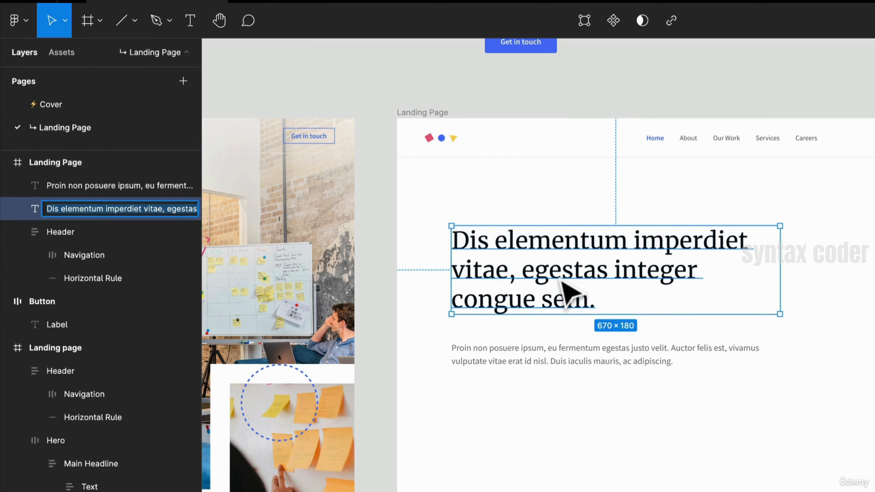
pyautogui.write('Title')
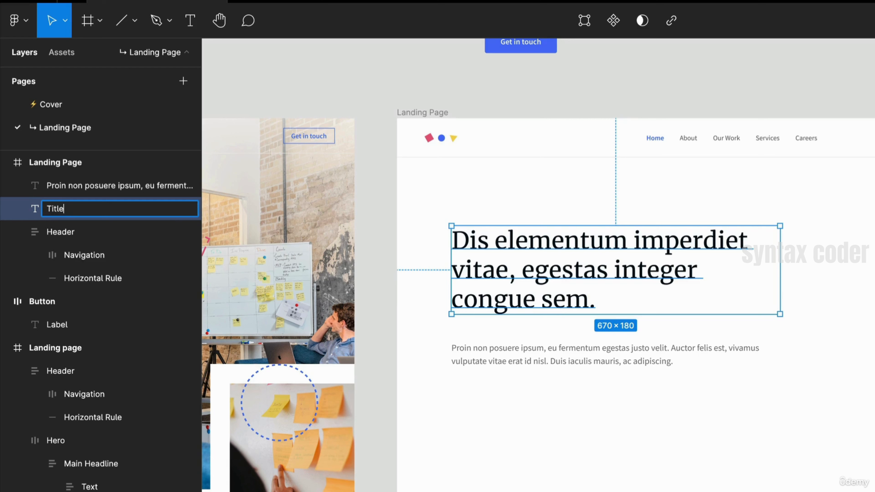
pyautogui.press('Return')
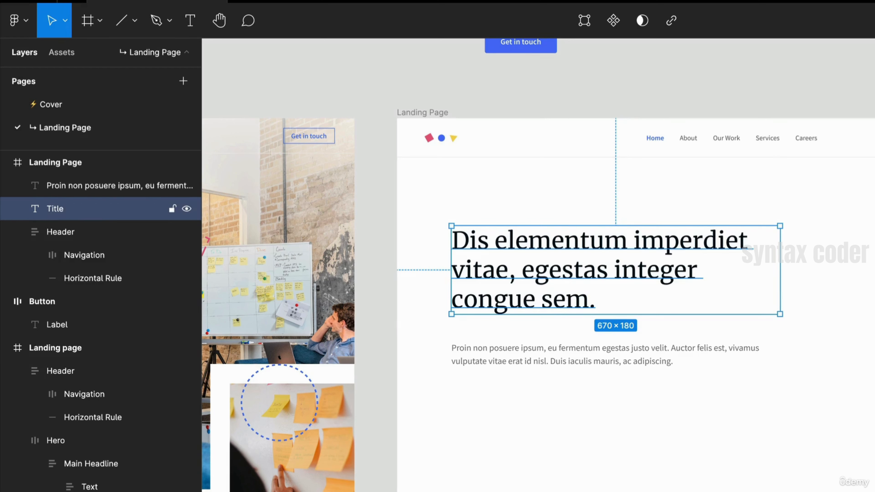
# Rename the paragraph's text layer in the new Landing Page frame as Body
pyautogui.click(560, 348)
pyautogui.hotkey('ctrl', 'r')
pyautogui.write('B')
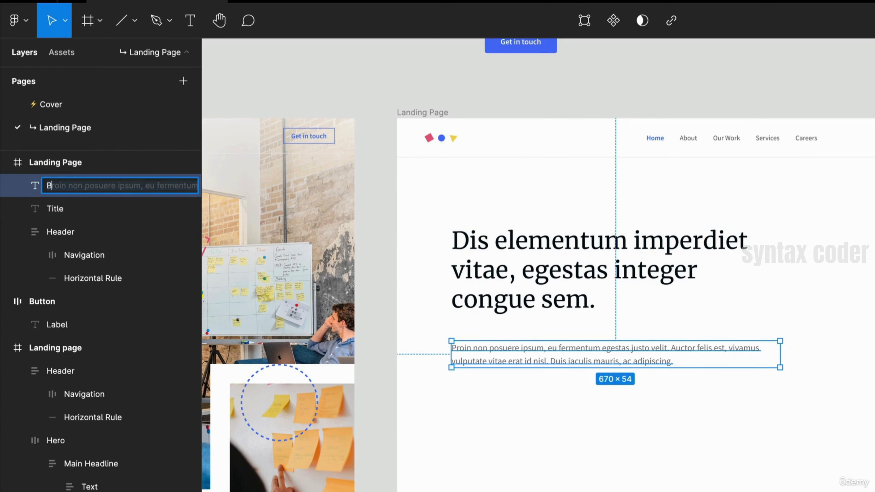
pyautogui.press('Return')
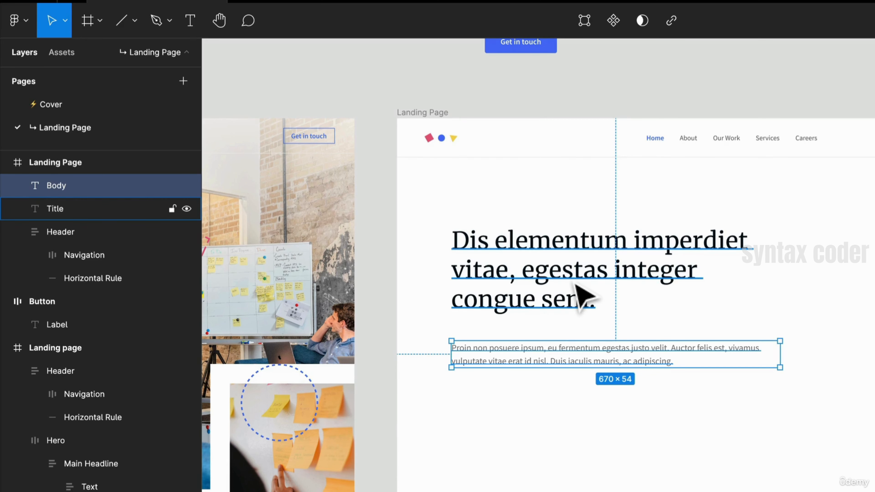
# Select the Title and Body text in the new Landing Page frame and wrap them together in a frame
pyautogui.scroll(5, 579, 321)
pyautogui.scroll(-4, 586, 314)
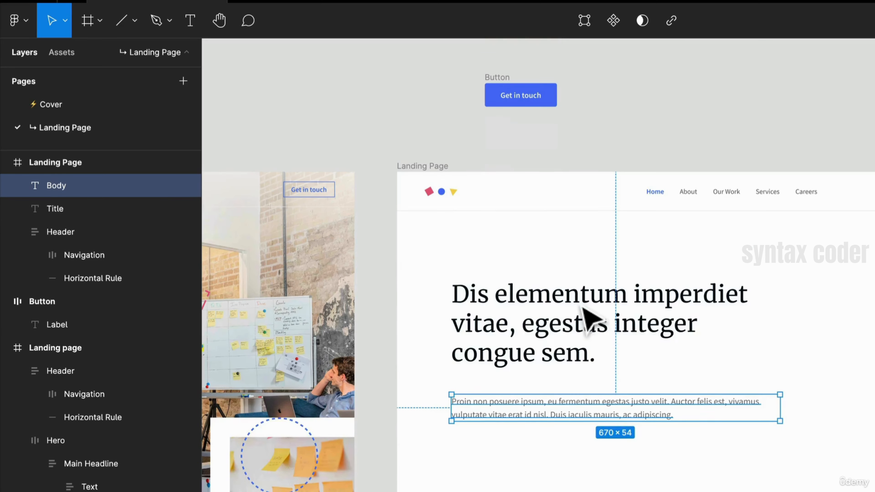
pyautogui.keyDown('shift'); pyautogui.click(608, 340); pyautogui.keyUp('shift')
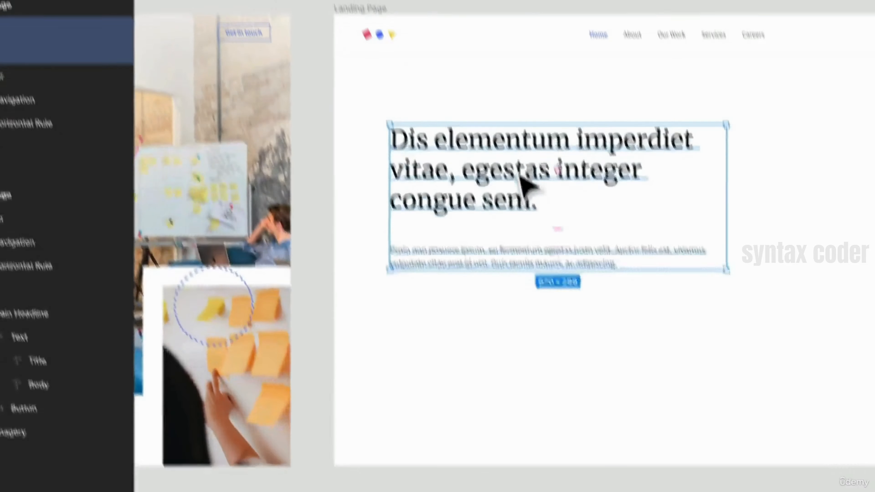
pyautogui.rightClick(580, 345)
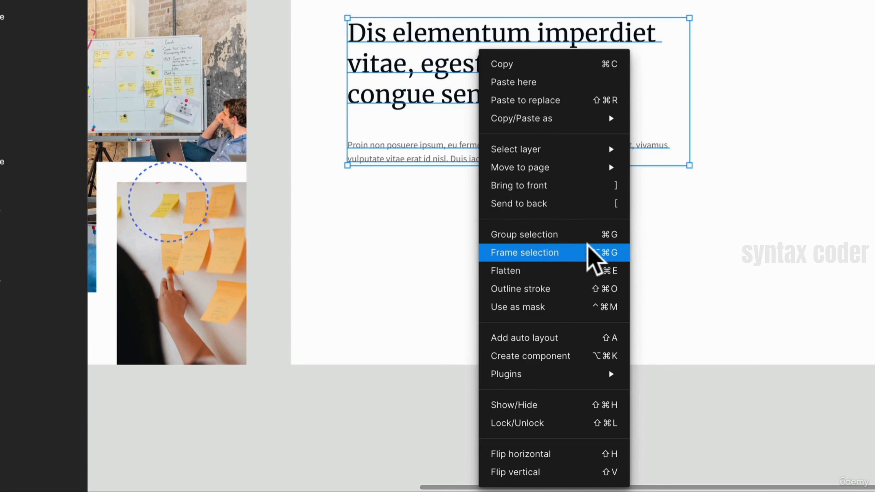
pyautogui.click(590, 252)
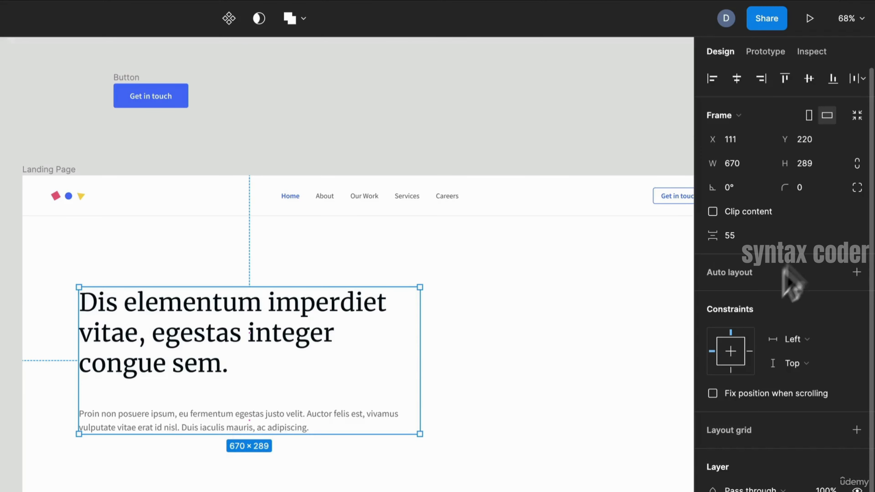
# Add vertical auto layout to the frame around the title and body, with 16 spacing between items
pyautogui.click(856, 273)
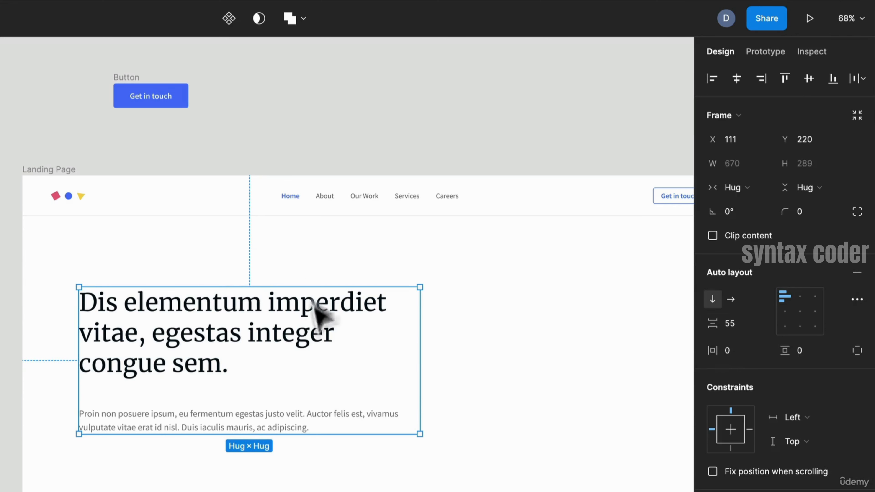
pyautogui.click(745, 325)
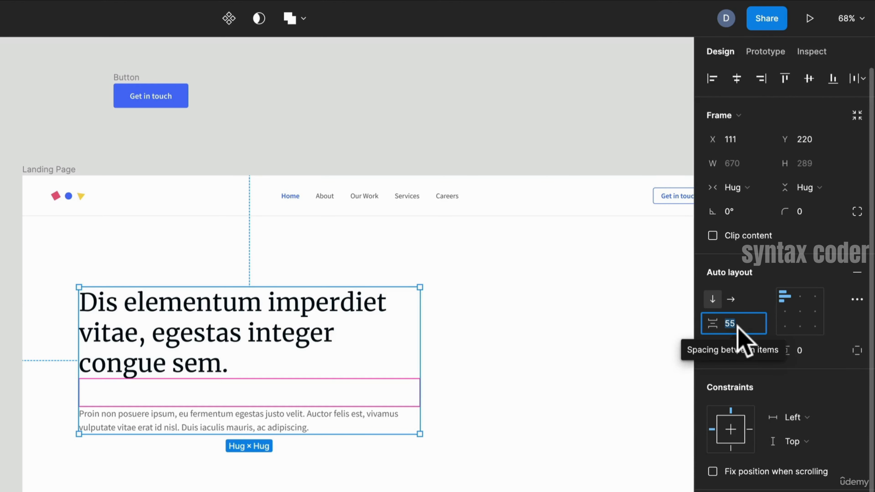
pyautogui.write('16')
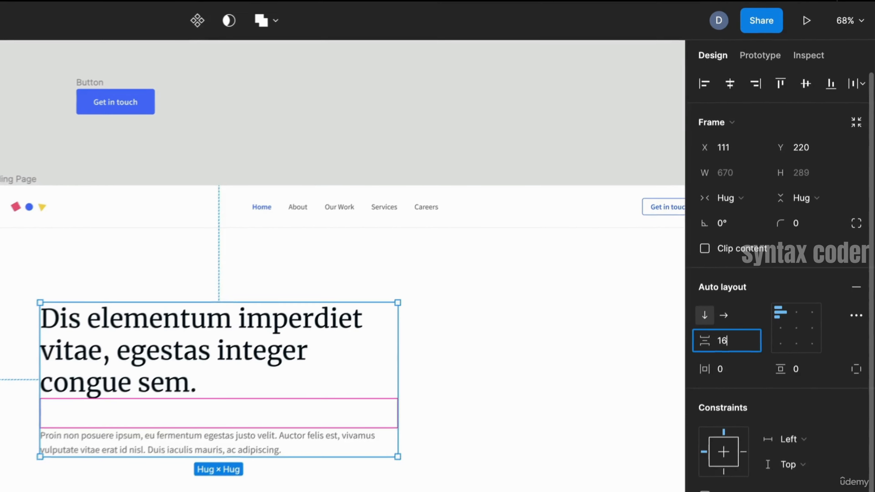
pyautogui.press('Return')
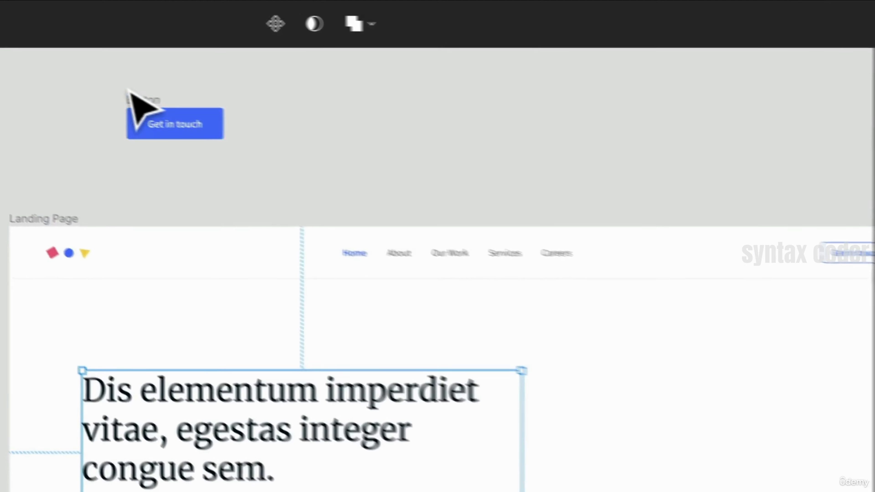
# Move the blue Get in touch button into the hero auto layout frame and place it below the body paragraph
pyautogui.click(138, 106)
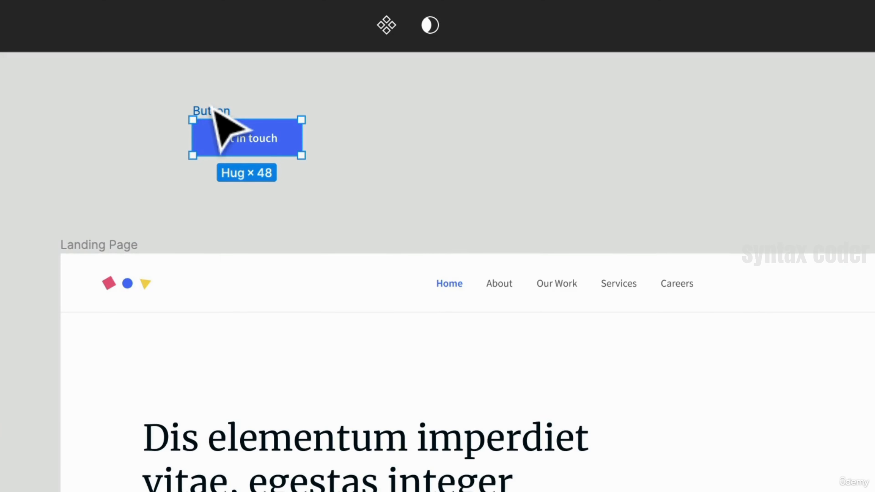
pyautogui.moveTo(214, 111); pyautogui.dragTo(193, 383)
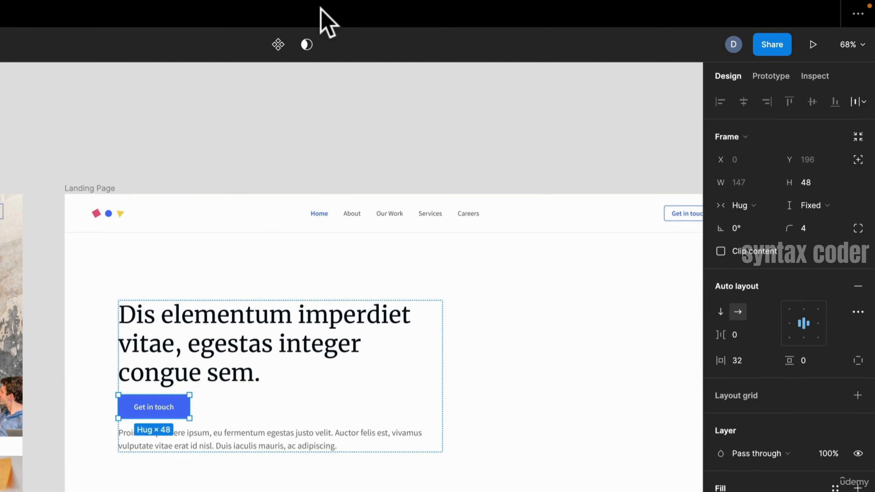
pyautogui.press('Down')
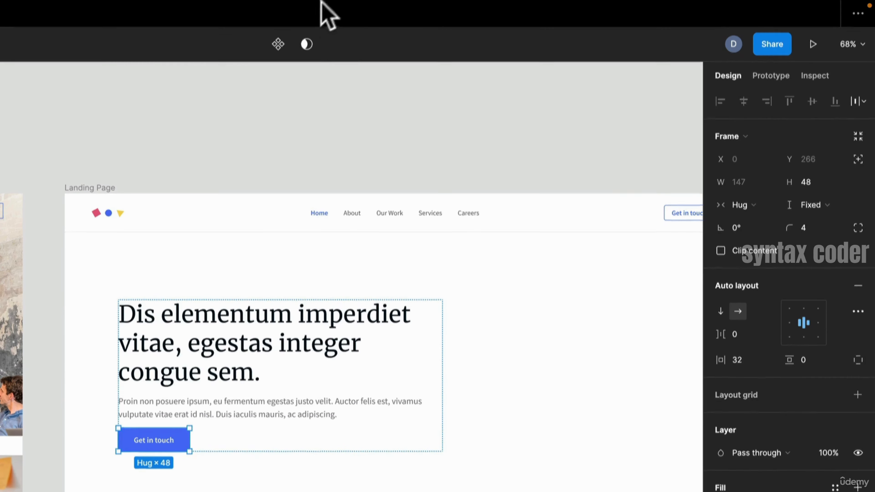
pyautogui.click(345, 450)
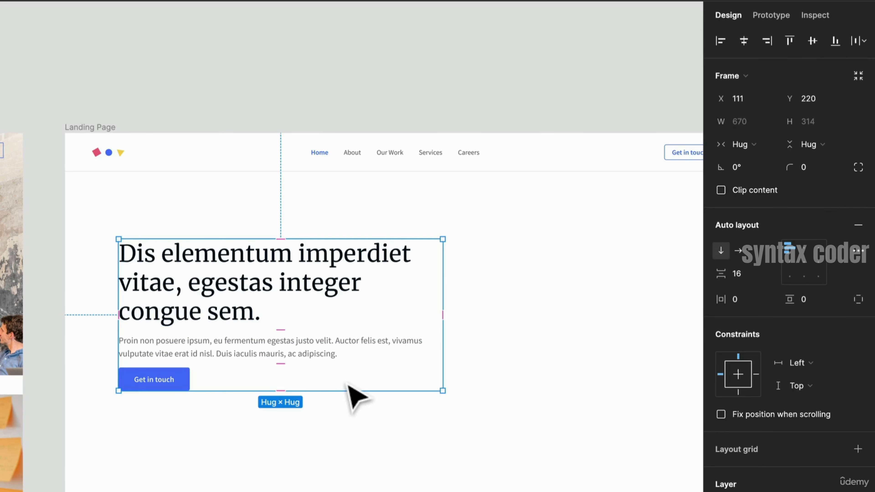
# Wrap only the Title and Body layers in their own nested frame inside the hero auto layout frame
pyautogui.scroll(4, 254, 372)
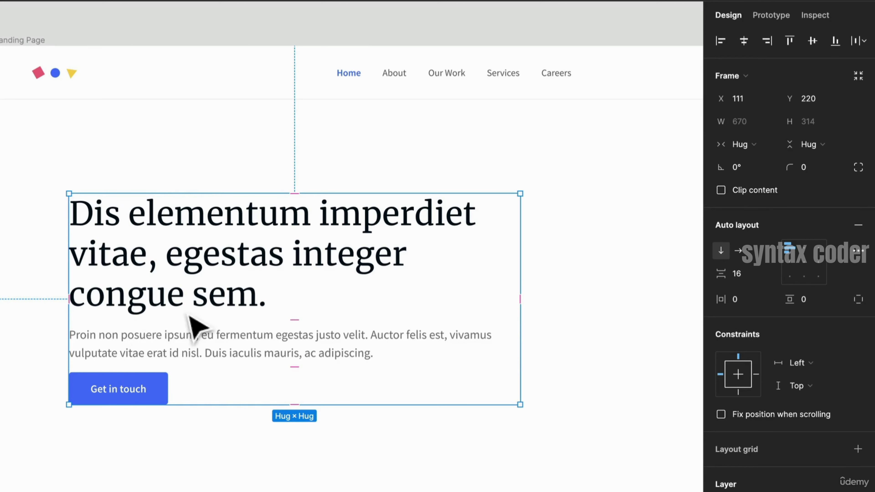
pyautogui.click(188, 355)
pyautogui.keyDown('shift'); pyautogui.click(195, 298); pyautogui.keyUp('shift')
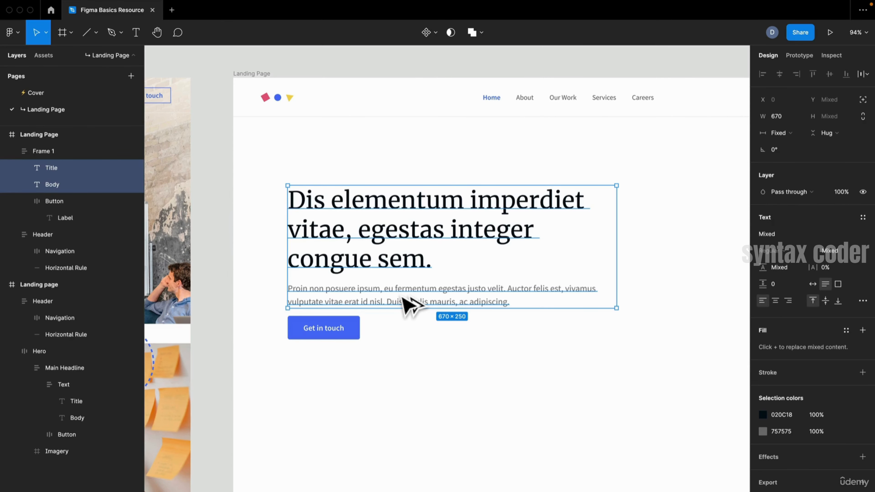
pyautogui.press('super+alt+g')
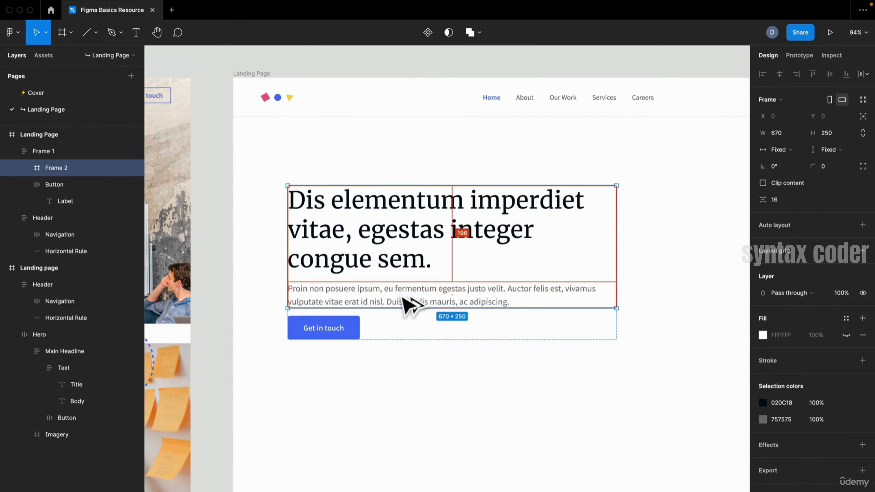
pyautogui.rightClick(416, 242)
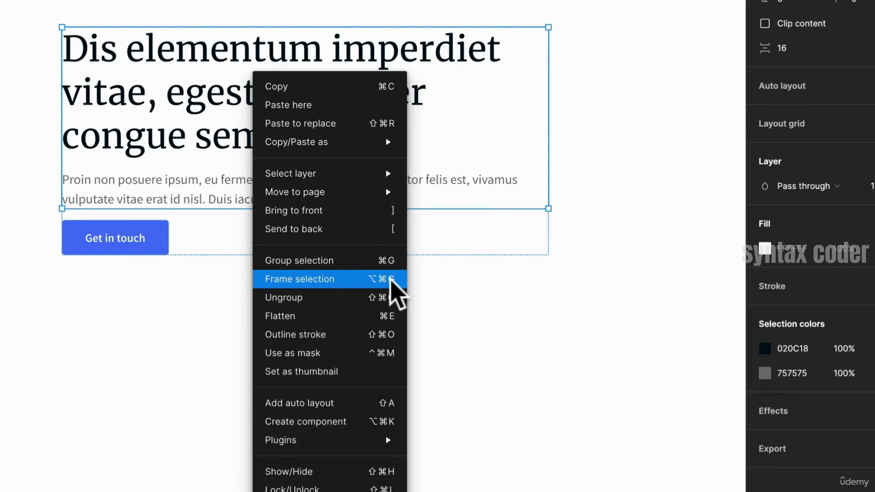
pyautogui.click(501, 112)
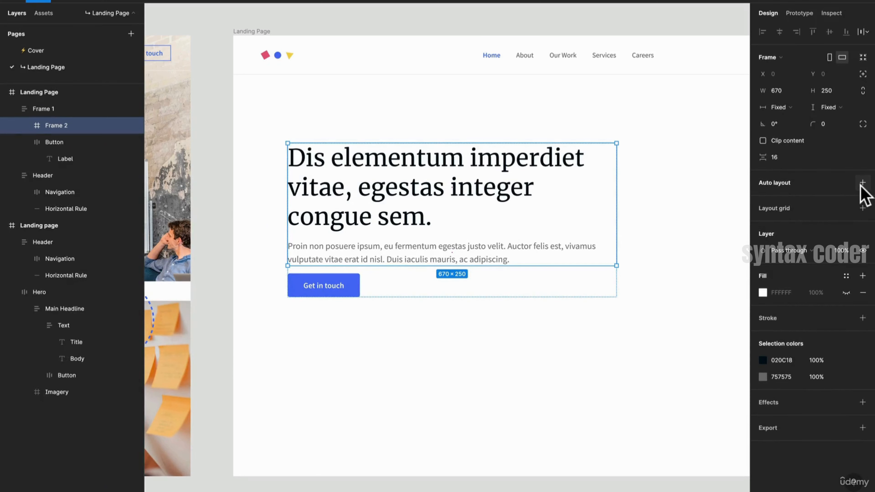
# Add auto layout to the nested title and body frame and rename it as Text
pyautogui.click(862, 183)
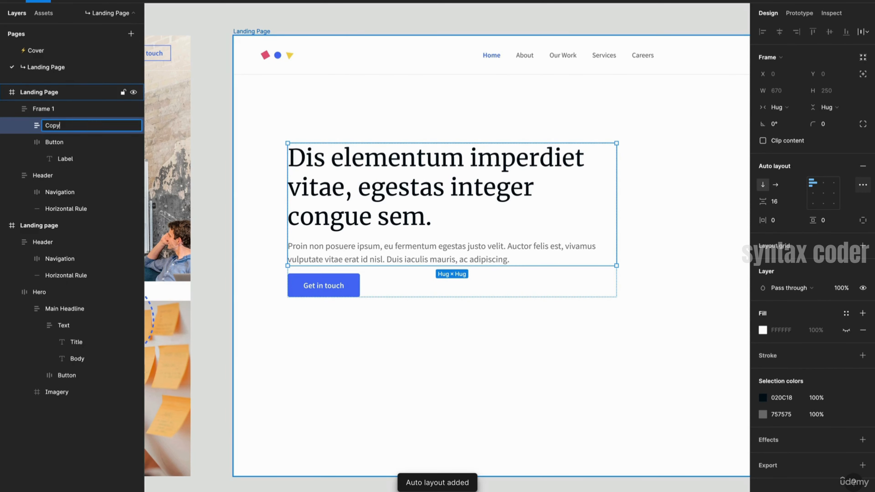
pyautogui.press('Return')
pyautogui.press('super+r')
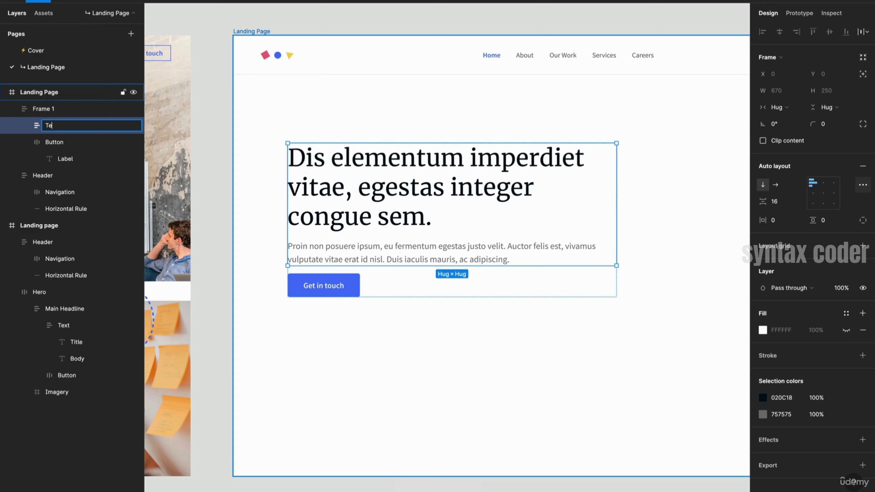
pyautogui.write('Text')
pyautogui.press('Return')
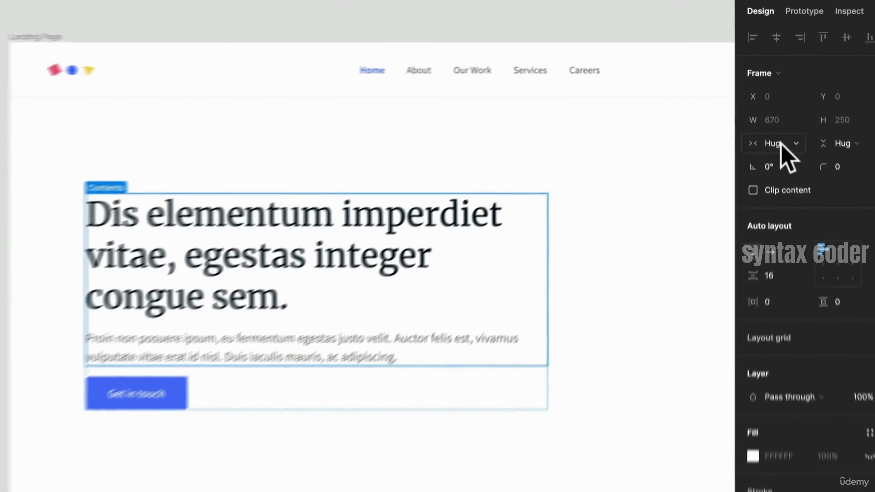
# Set the horizontal resizing of the Text frame and of its Title and Body layers to Fill container
pyautogui.click(777, 107)
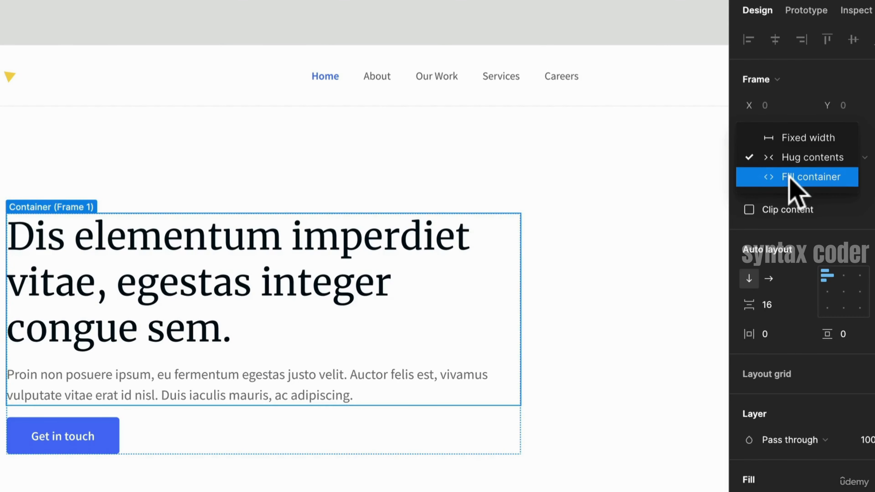
pyautogui.click(789, 178)
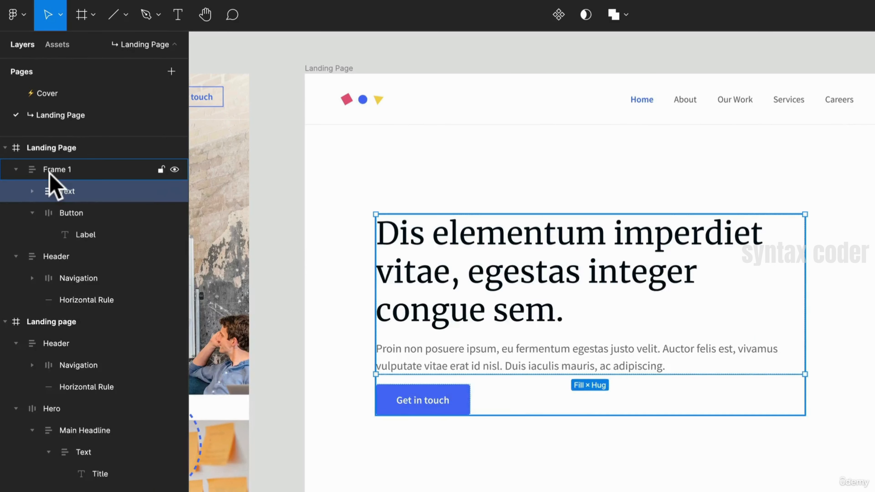
pyautogui.doubleClick(482, 359)
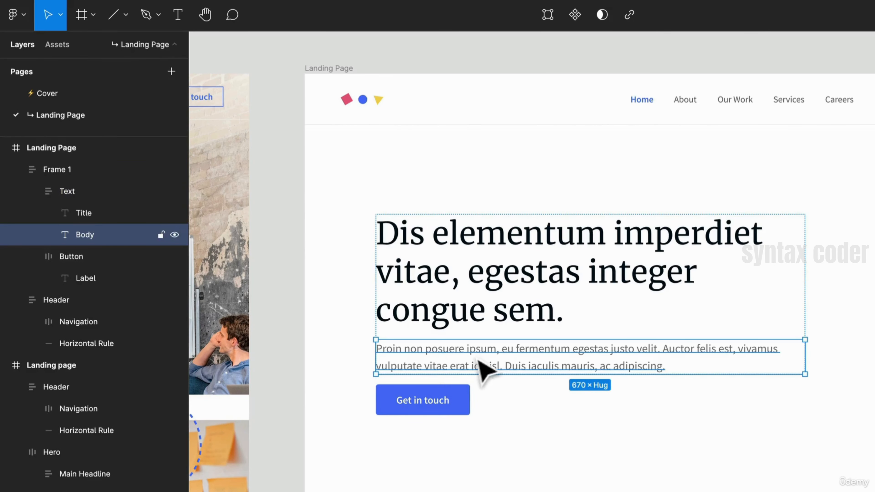
pyautogui.keyDown('shift'); pyautogui.click(95, 214); pyautogui.keyUp('shift')
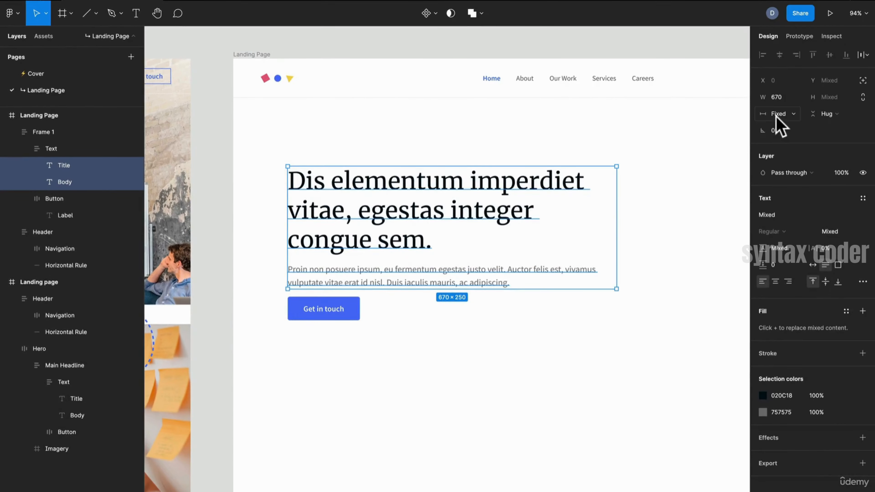
pyautogui.click(776, 116)
pyautogui.click(782, 133)
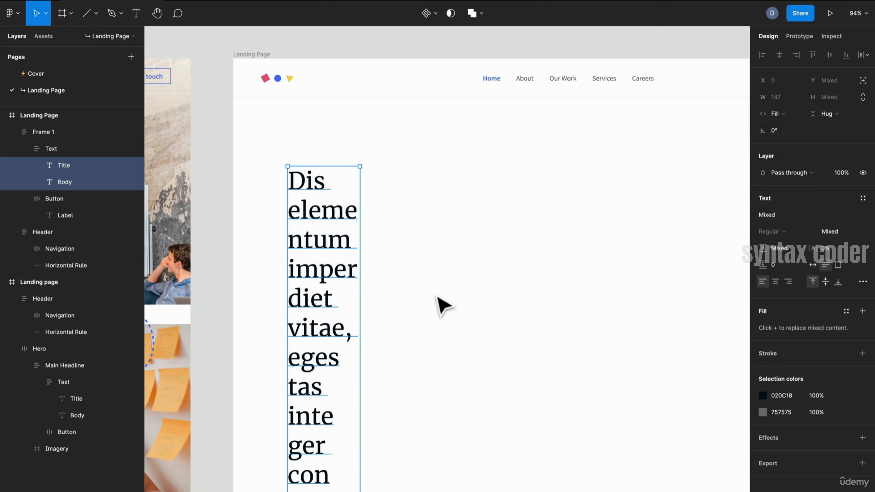
# Widen the hero auto layout frame to about 605 so the headline wraps onto three lines
pyautogui.click(443, 306)
pyautogui.click(338, 229)
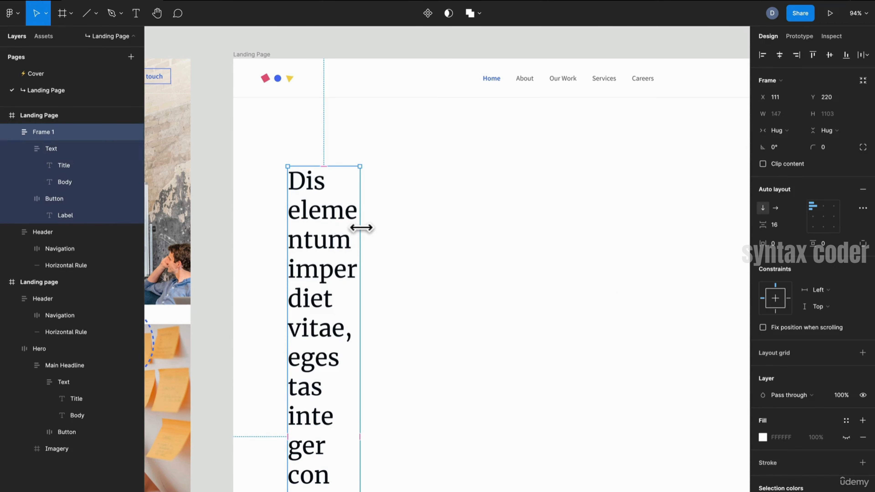
pyautogui.moveTo(360, 228); pyautogui.dragTo(585, 192)
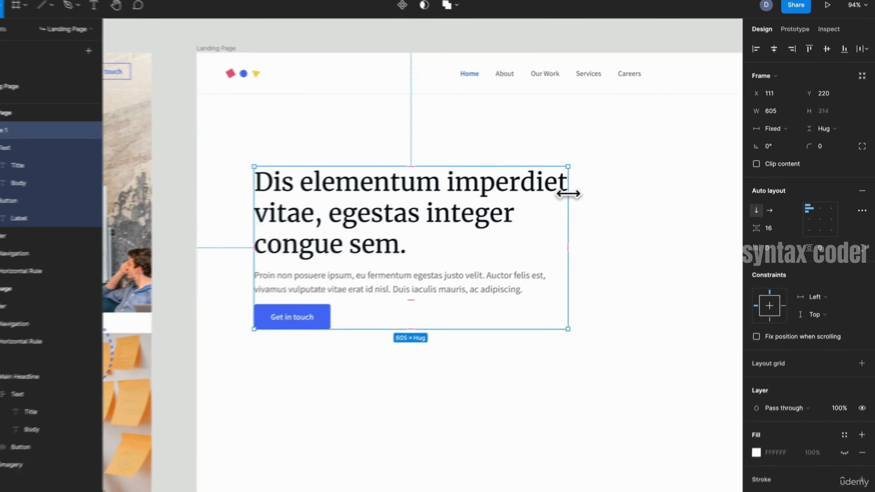
# Set the hero frame's spacing between the text block and the button to 40 and deselect it
pyautogui.click(771, 228)
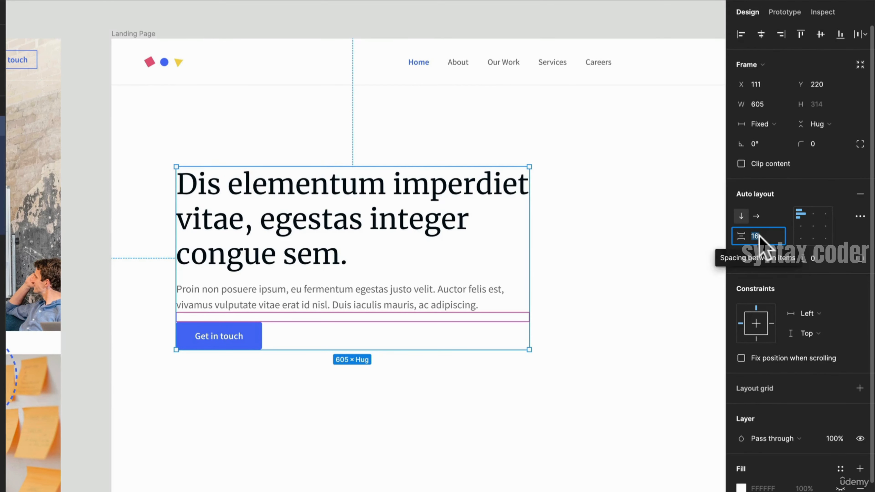
pyautogui.write('40')
pyautogui.press('Return')
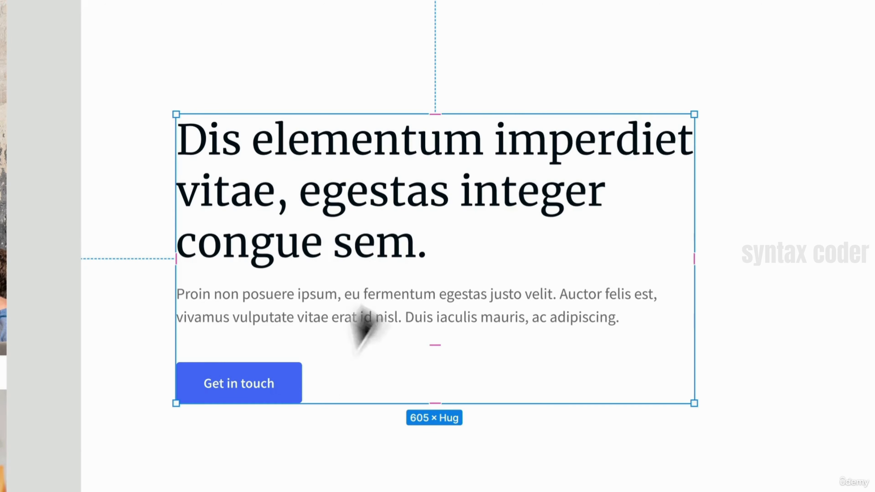
pyautogui.click(319, 483)
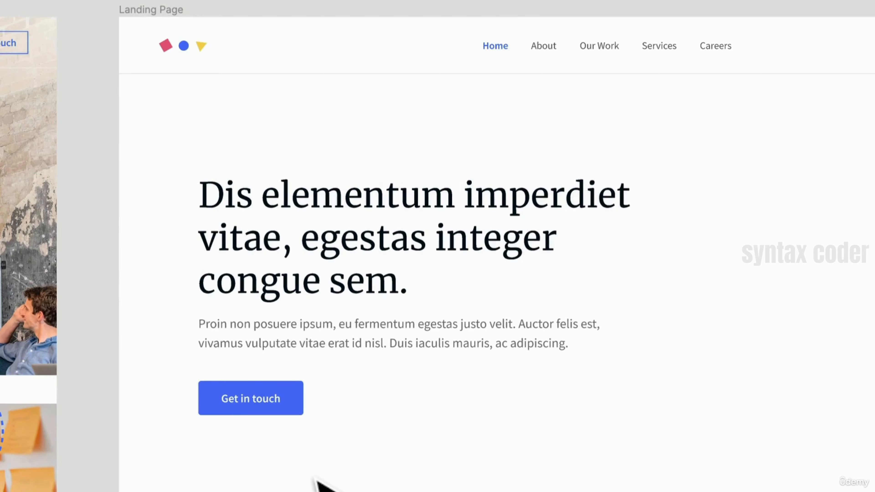
# Reposition the hero frame in the new Landing Page at about X 115, Y 281, and compare it with the reference design
pyautogui.click(358, 286)
pyautogui.moveTo(353, 293); pyautogui.dragTo(358, 326)
pyautogui.moveTo(417, 339); pyautogui.dragTo(386, 223)
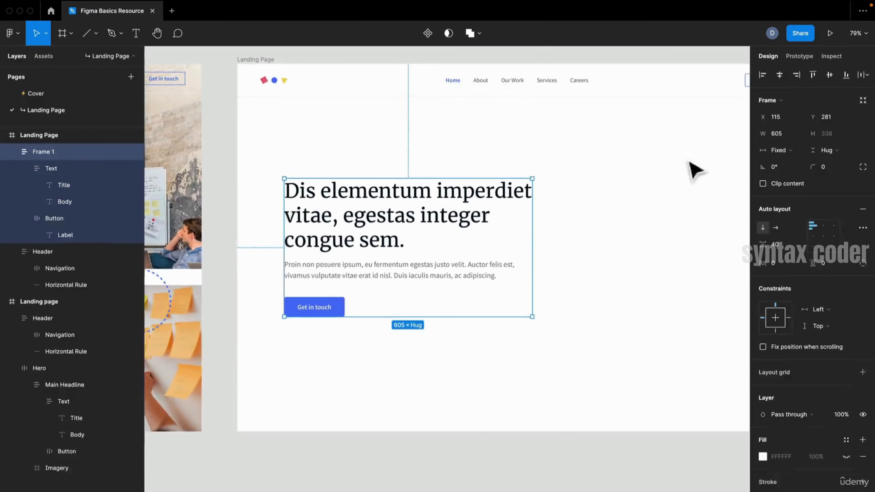
pyautogui.scroll(-5, 655, 230)
pyautogui.scroll(4, 517, 244)
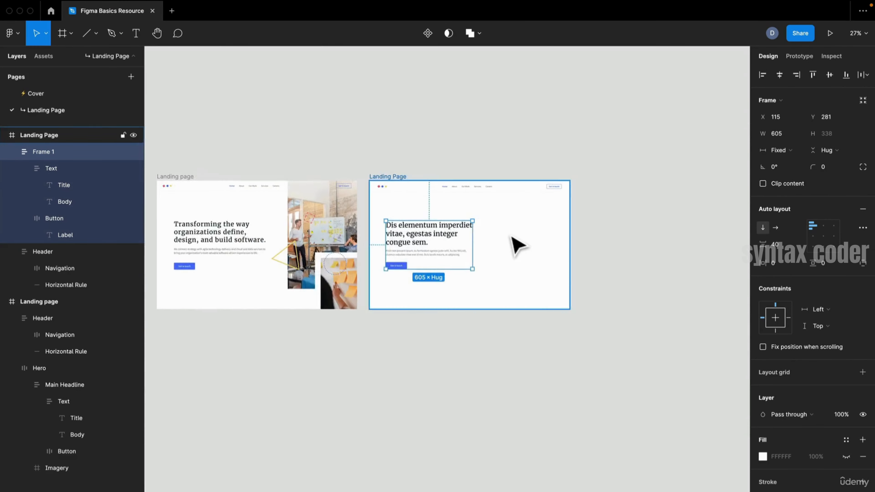
pyautogui.scroll(3, 311, 272)
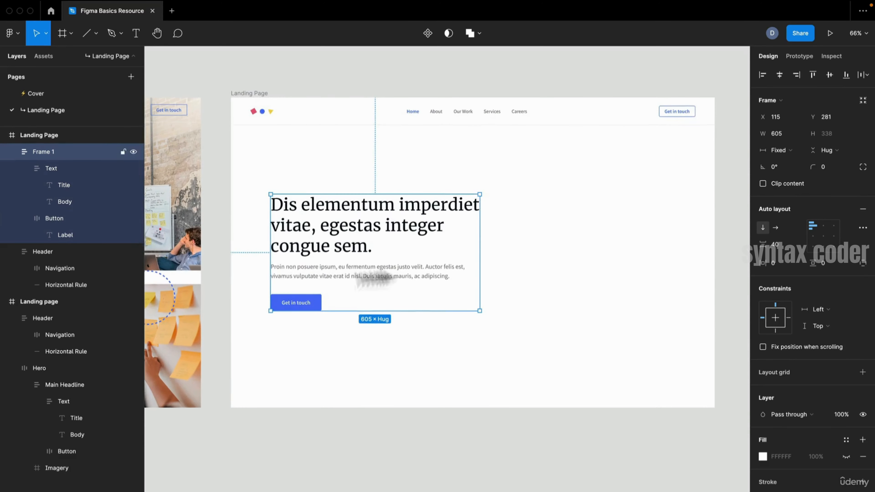
# Try narrowing the Landing Page frame to test how its content responds, and undo the resize
pyautogui.click(266, 94)
pyautogui.moveTo(714, 164); pyautogui.dragTo(465, 164)
pyautogui.hotkey('ctrl', 'z')
# Set the Header's horizontal constraint to Left and right
pyautogui.click(620, 108)
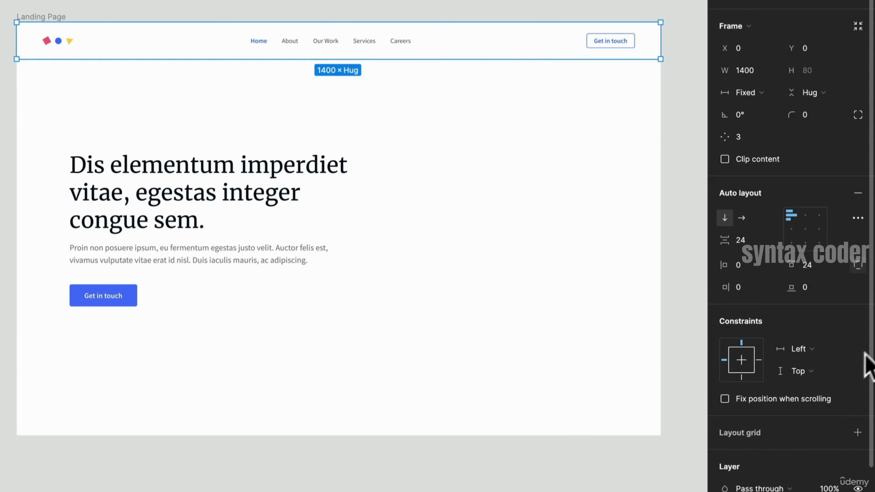
pyautogui.click(832, 351)
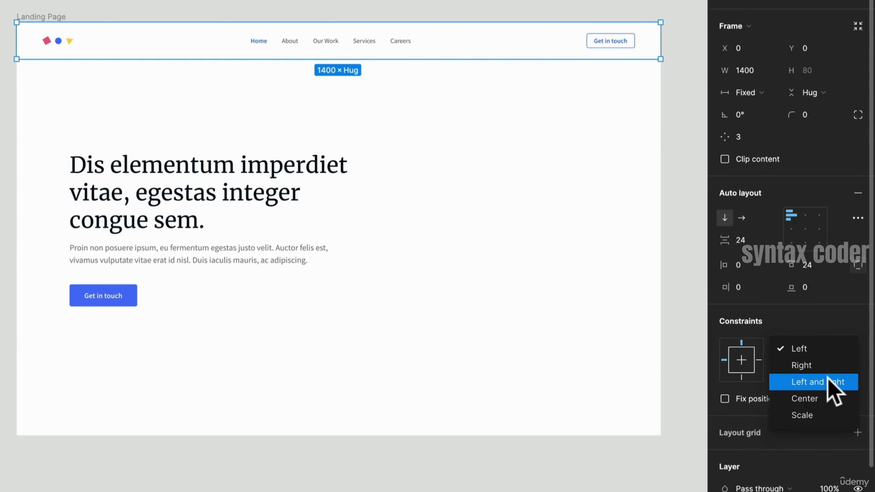
pyautogui.click(832, 383)
# Change the horizontal constraint of the hero frame holding the headline, paragraph and button
pyautogui.click(309, 250)
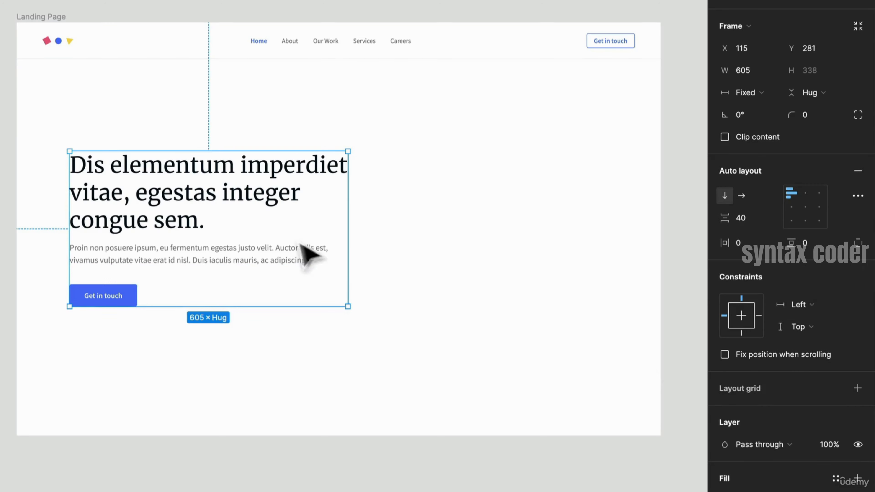
pyautogui.click(817, 311)
pyautogui.click(820, 348)
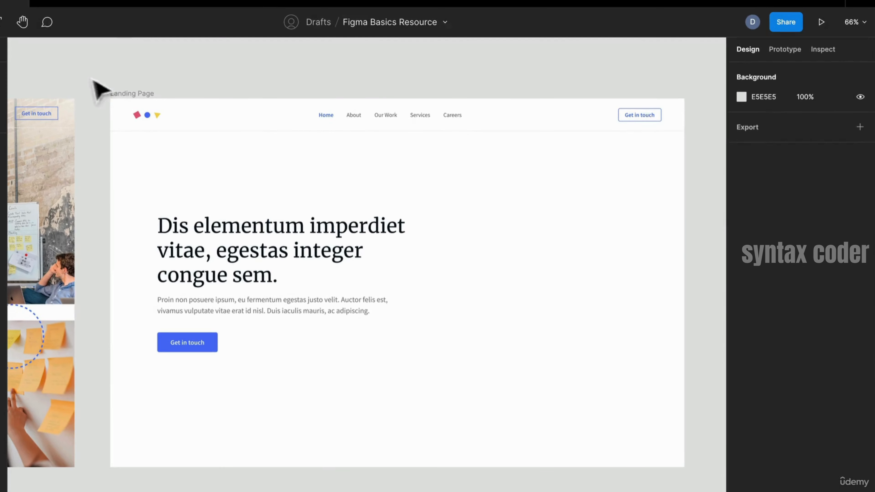
# Test the new constraints by narrowing the Landing Page frame, undo the resize and deselect the frame
pyautogui.click(119, 93)
pyautogui.moveTo(683, 170); pyautogui.dragTo(643, 159)
pyautogui.press('super+z')
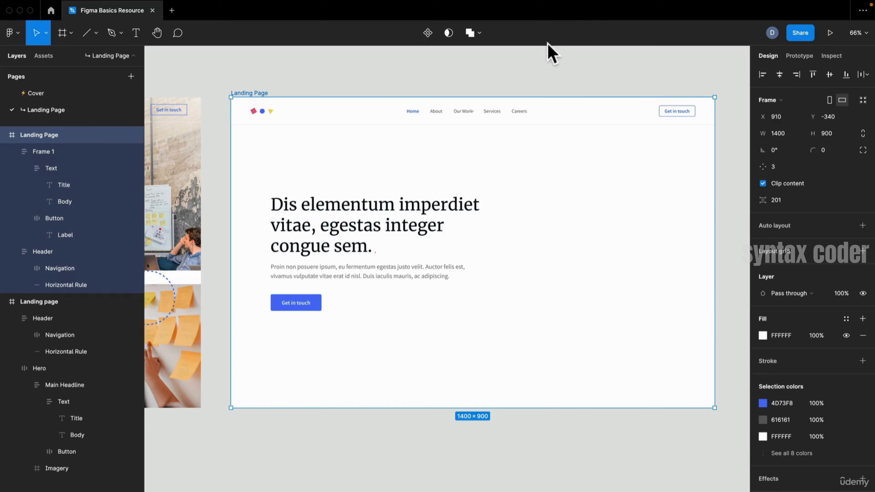
pyautogui.click(532, 85)
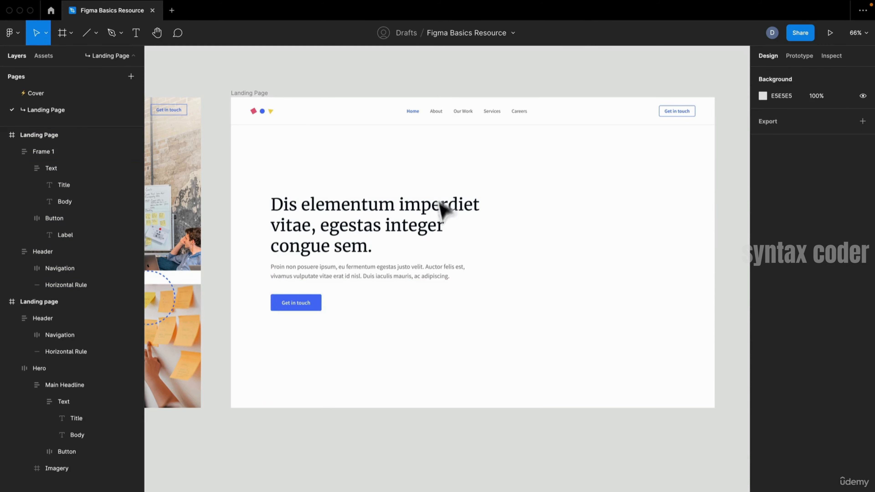
# Examine the unfinished landing page beside the reference landing page, focusing on the reference's overlapping hero photos
pyautogui.scroll(5, 352, 277)
pyautogui.scroll(1, 322, 242)
pyautogui.scroll(-2, 500, 267)
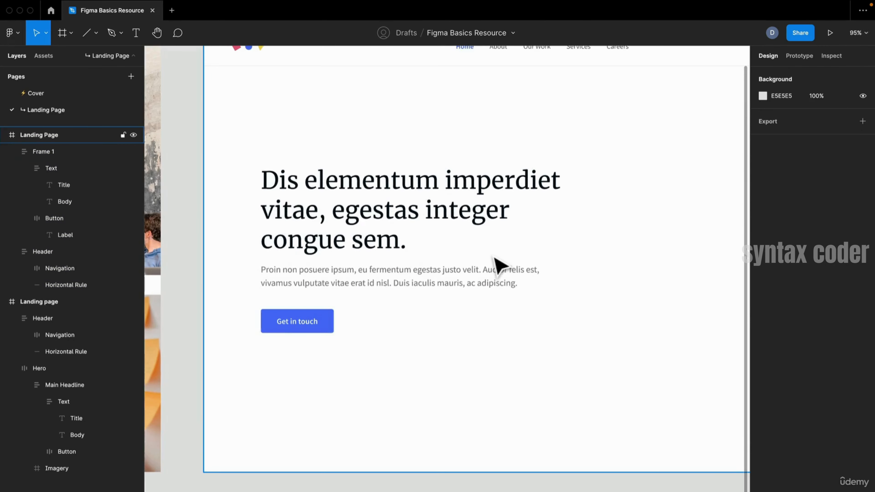
pyautogui.scroll(-1, 381, 257)
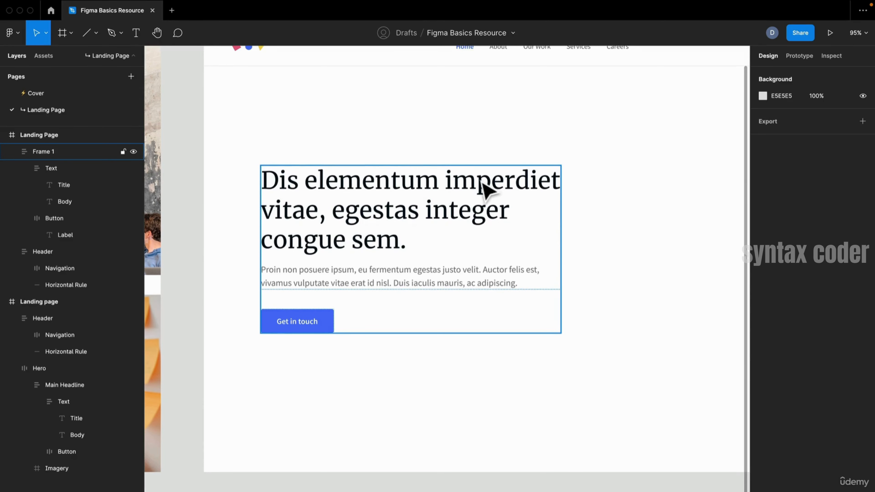
pyautogui.scroll(-1, 539, 249)
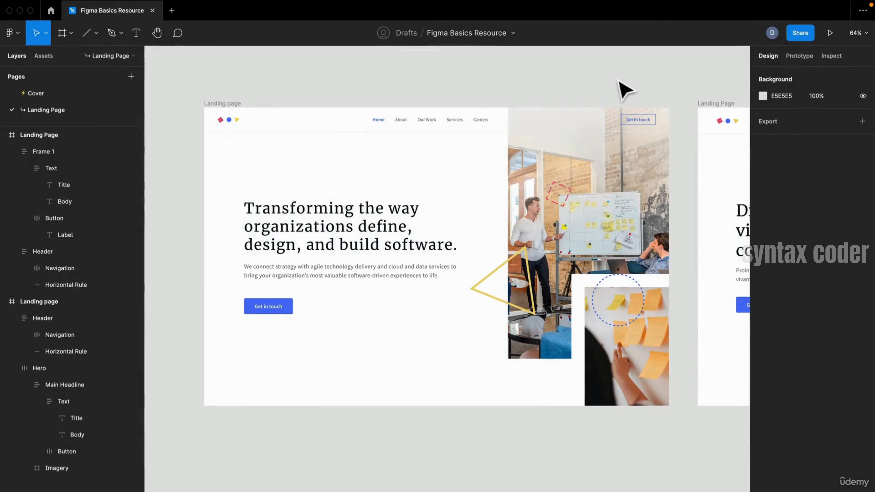
pyautogui.click(569, 107)
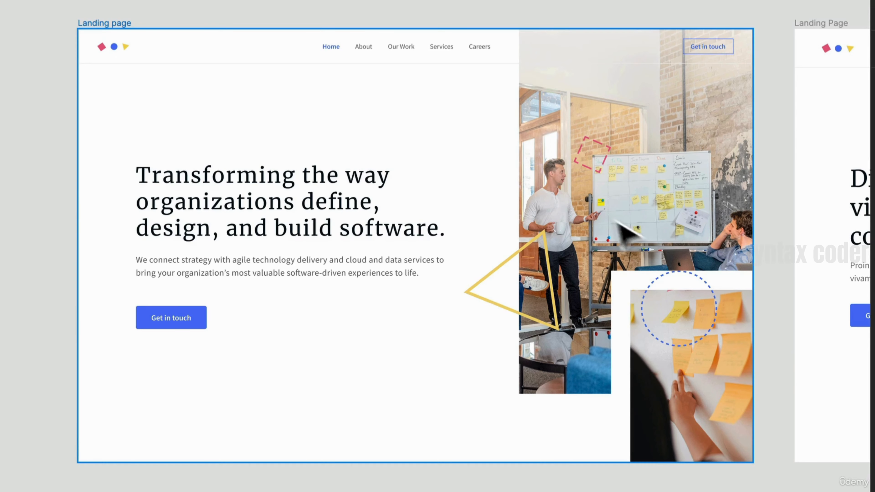
pyautogui.scroll(1, 678, 253)
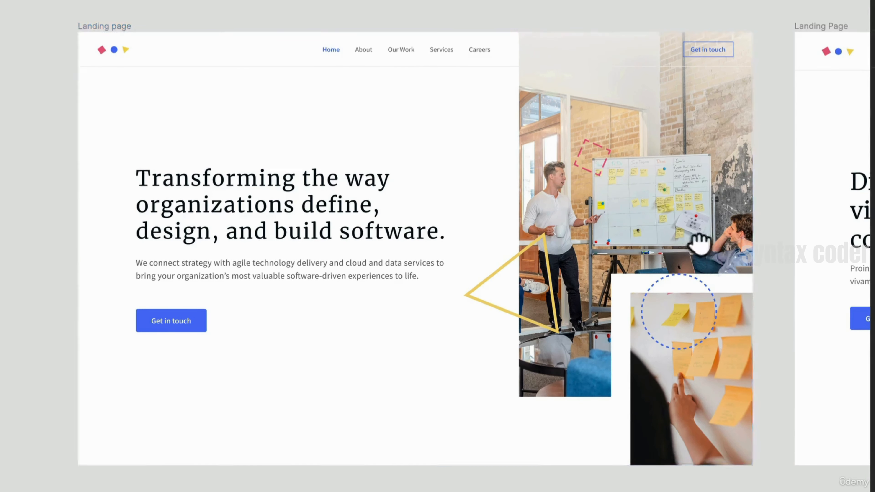
pyautogui.moveTo(697, 244); pyautogui.dragTo(668, 354)
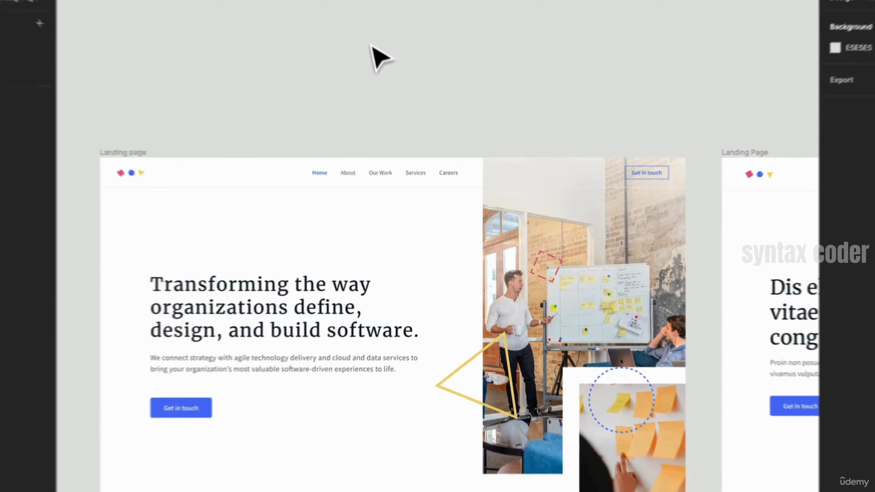
# Draw a portrait frame of about 429 × 630 on the empty canvas above the reference landing page and name it "Large Image"
pyautogui.press('f')
pyautogui.scroll(5, 396, 134)
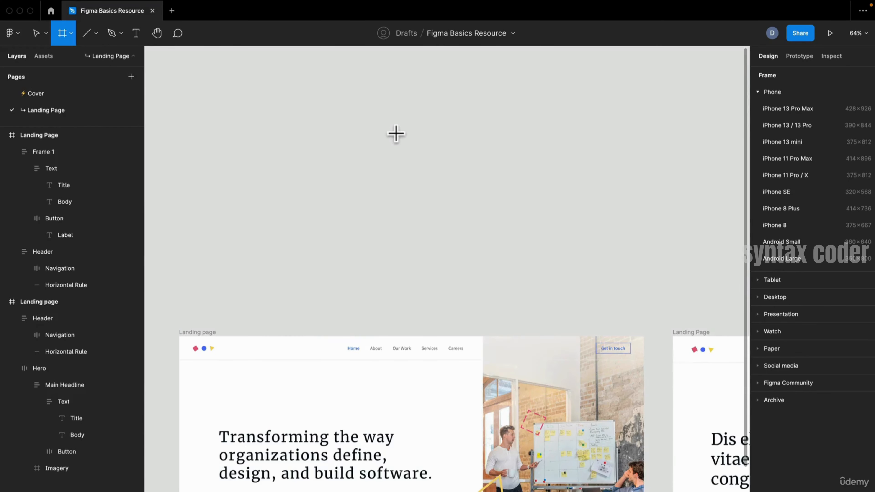
pyautogui.moveTo(360, 85); pyautogui.dragTo(502, 293)
pyautogui.press('super+r')
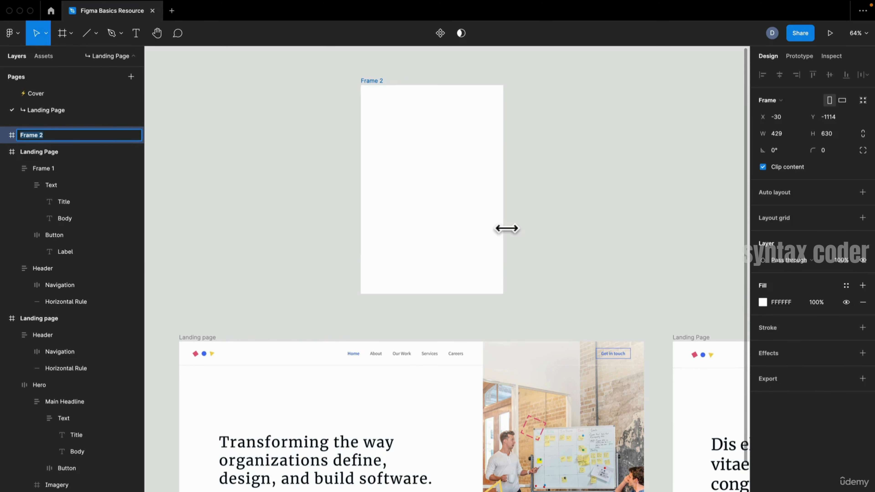
pyautogui.write('Large Image')
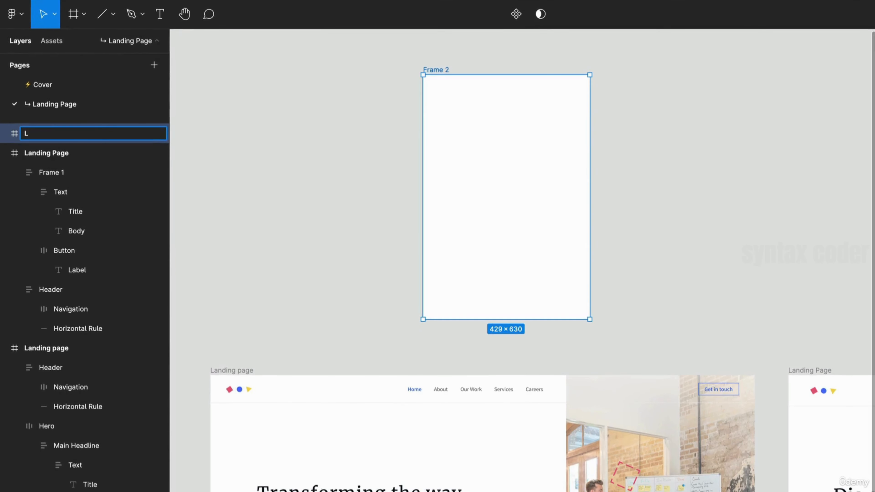
pyautogui.press('Return')
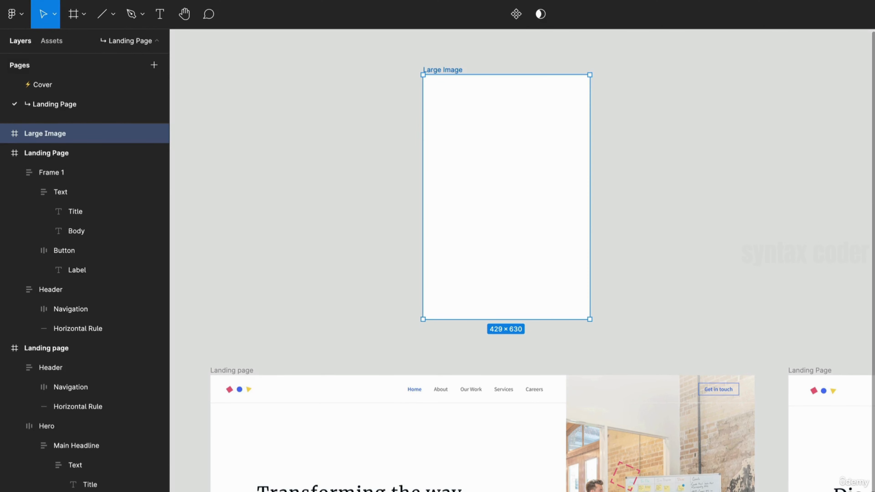
# Launch the Unsplash plugin with the Large Image frame selected
pyautogui.scroll(-7, 659, 193)
pyautogui.scroll(9, 667, 188)
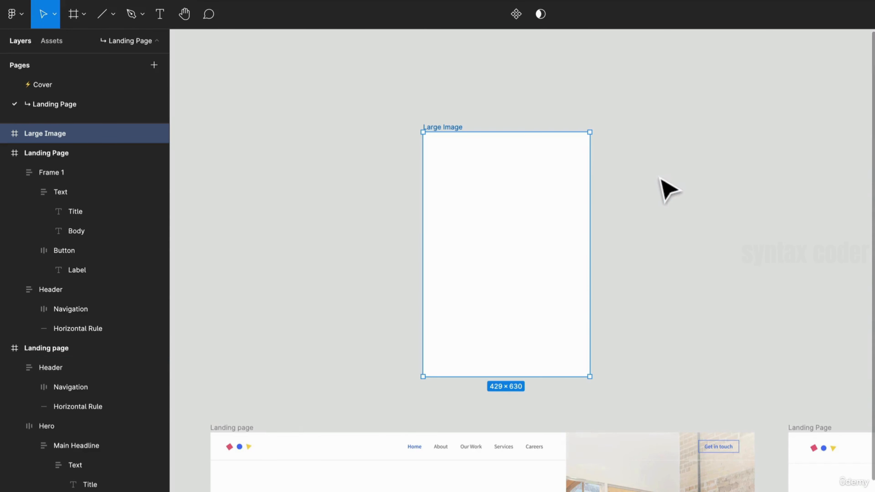
pyautogui.rightClick(657, 177)
pyautogui.moveTo(684, 283)
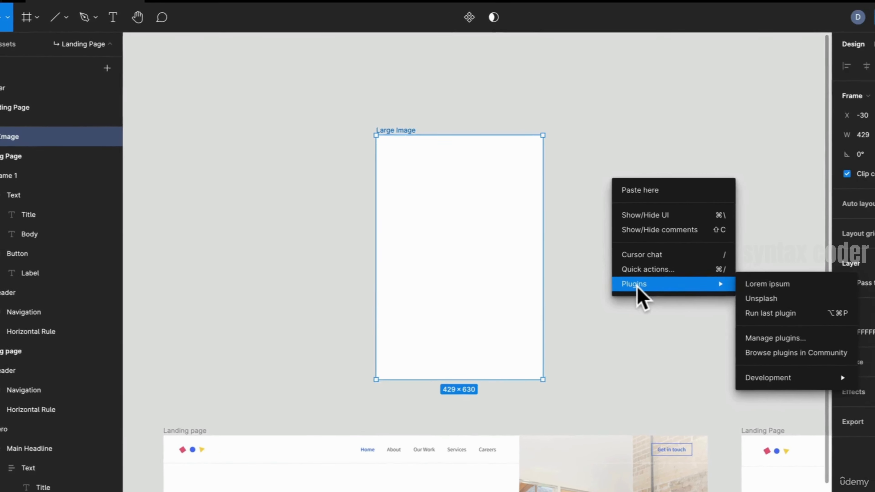
pyautogui.click(759, 300)
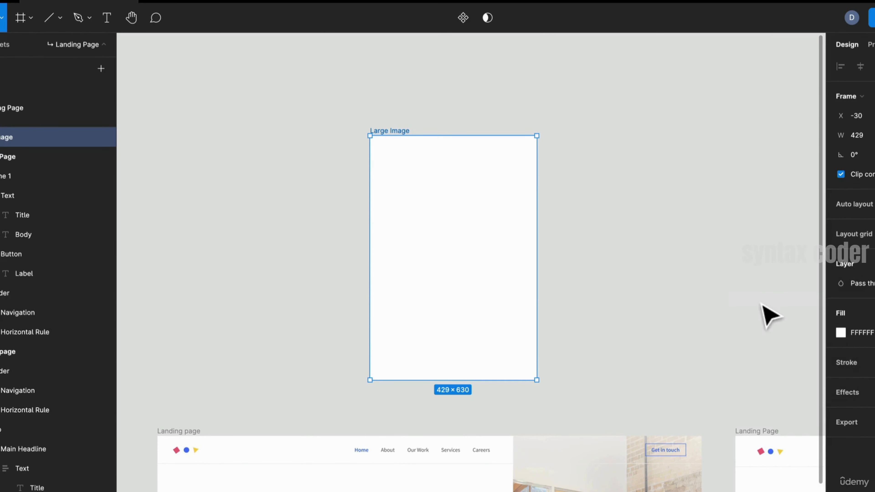
pyautogui.moveTo(580, 168); pyautogui.dragTo(685, 212)
pyautogui.moveTo(739, 233); pyautogui.dragTo(707, 248)
# Search Unsplash for "Team" and replace that search with "whiteboarding"
pyautogui.click(286, 158)
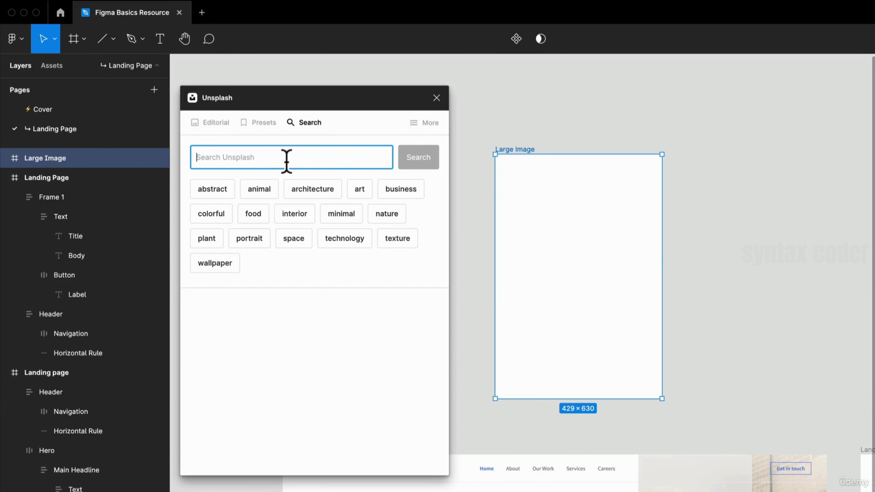
pyautogui.write('Team')
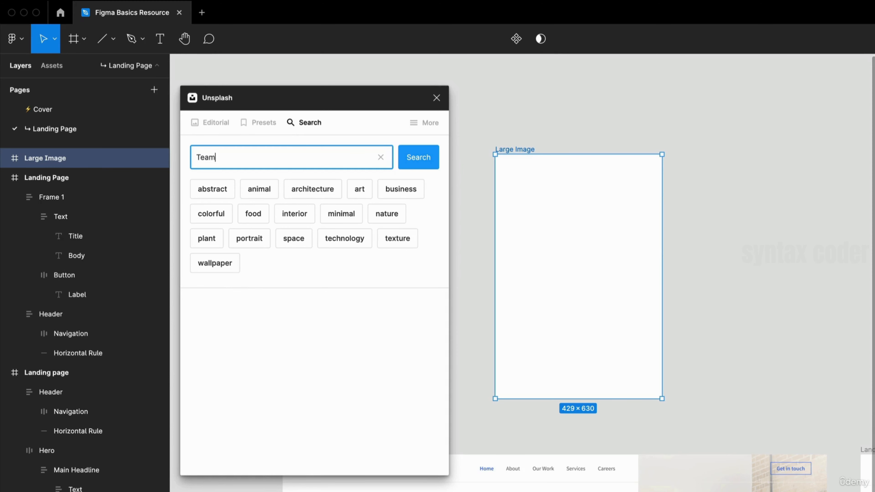
pyautogui.press('Return')
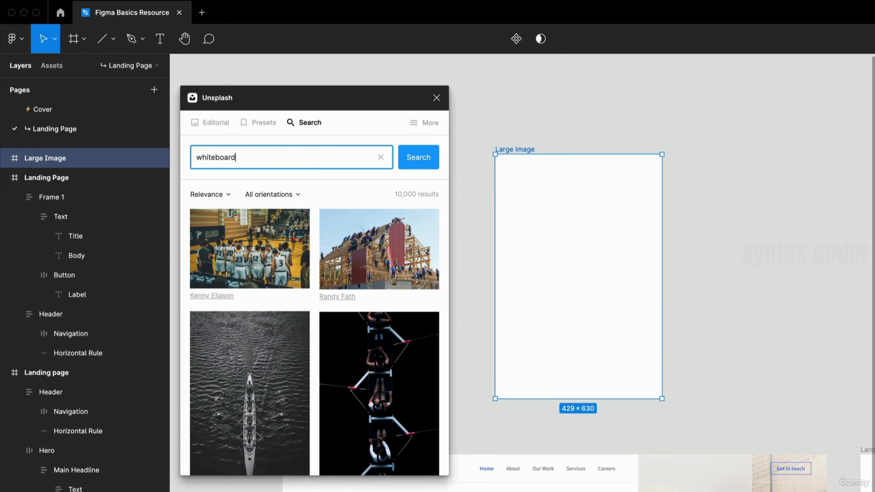
pyautogui.write('ng')
pyautogui.press('Return')
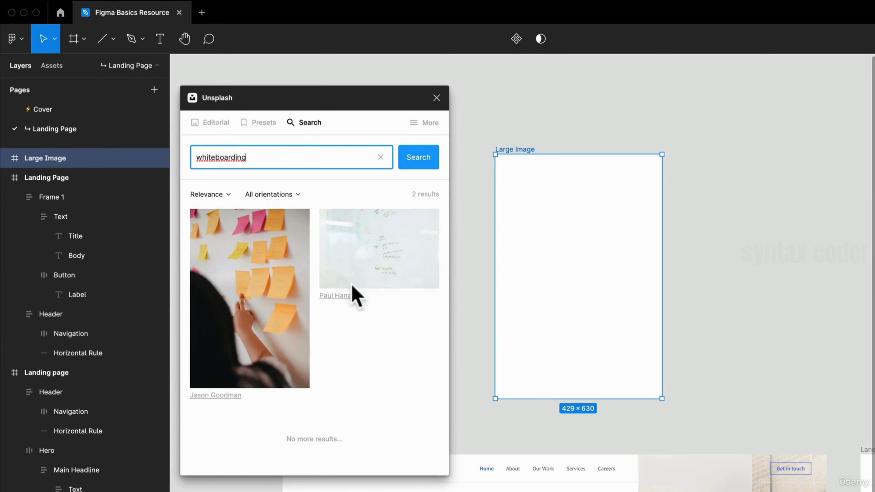
# Duplicate the Large Image frame alongside the original and rename the copy "Small Image"
pyautogui.moveTo(482, 313); pyautogui.dragTo(504, 336)
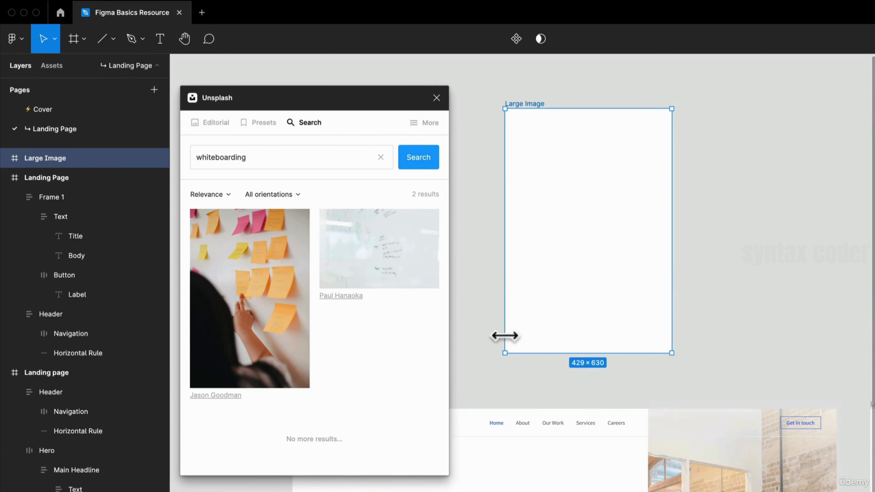
pyautogui.scroll(5, 545, 285)
pyautogui.press('Escape')
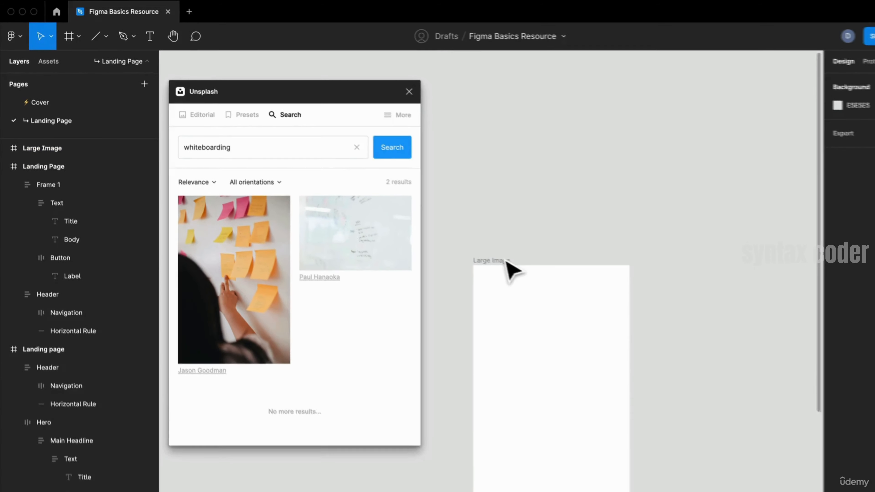
pyautogui.click(503, 262)
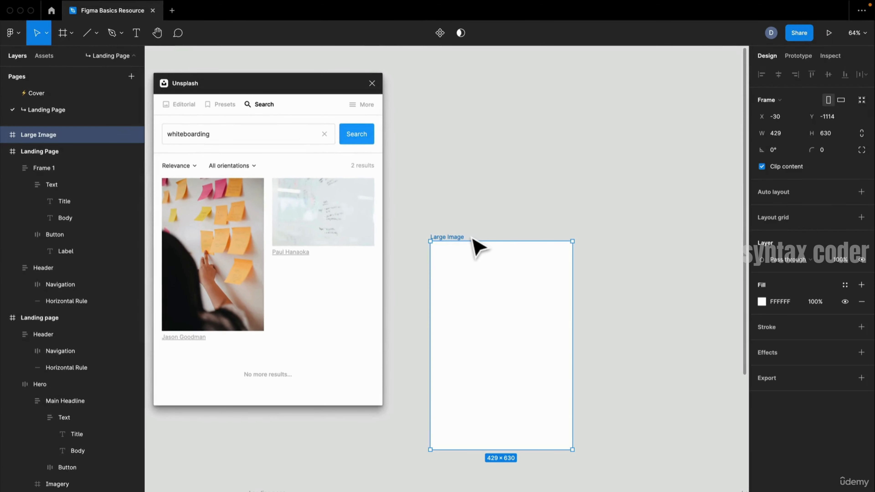
pyautogui.press('super+d')
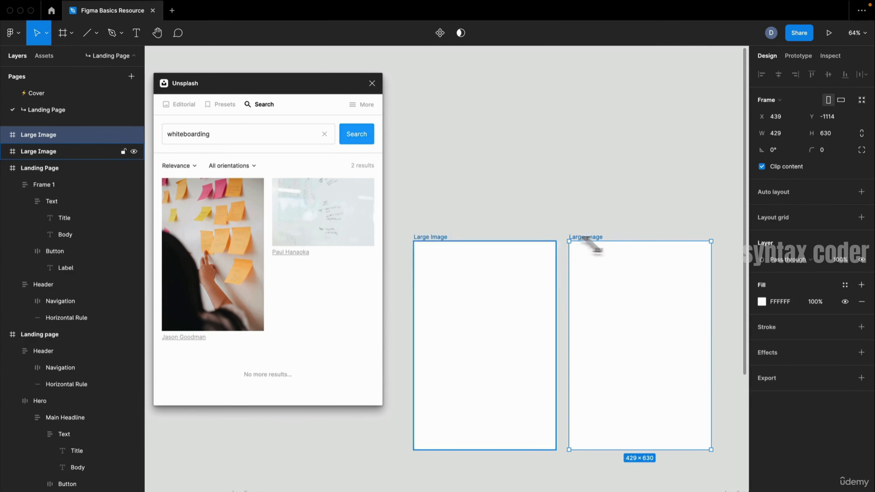
pyautogui.press('super+r')
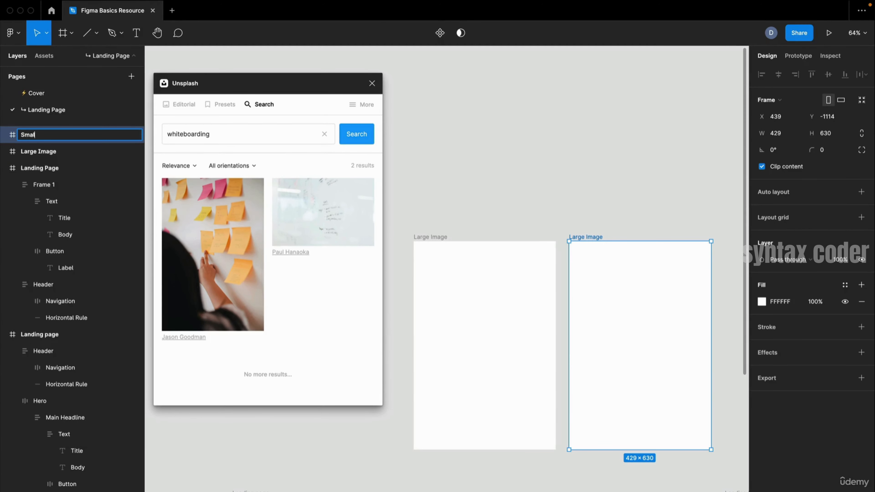
pyautogui.press('Return')
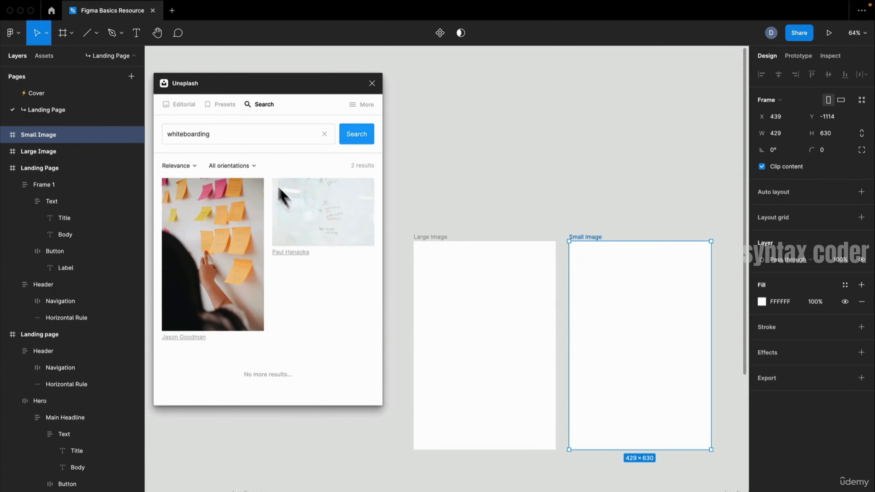
# Fill the Small Image frame with the Unsplash photo of a hand pointing at orange sticky notes
pyautogui.click(239, 228)
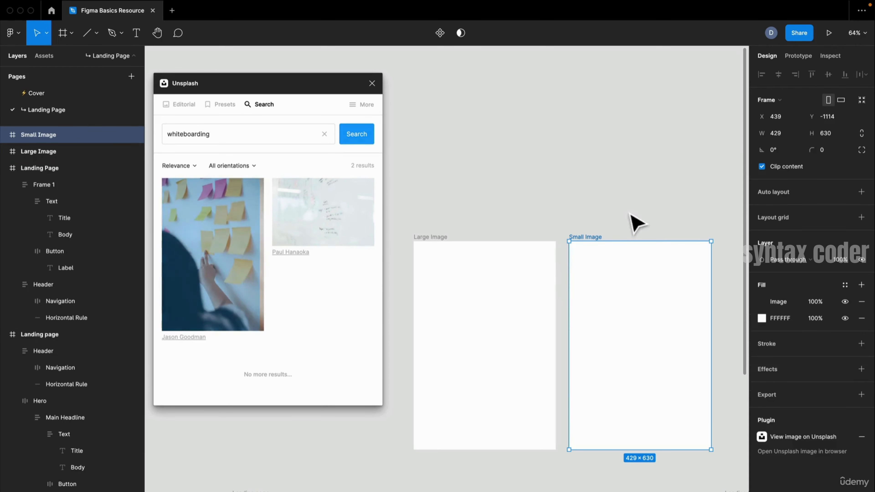
pyautogui.moveTo(621, 208); pyautogui.dragTo(682, 168)
pyautogui.moveTo(711, 308); pyautogui.dragTo(607, 167)
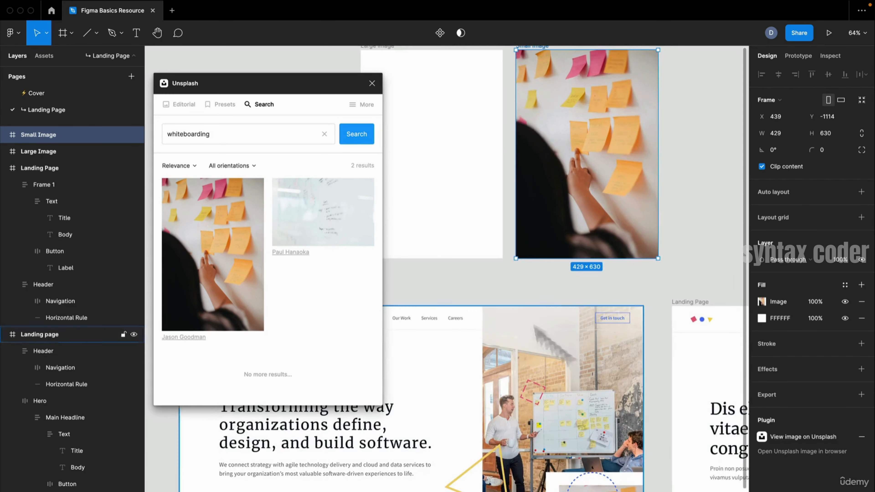
# Search Unsplash for "Brainstorming" and fill the Large Image frame with the photo of a smiling man at an office table
pyautogui.click(246, 136)
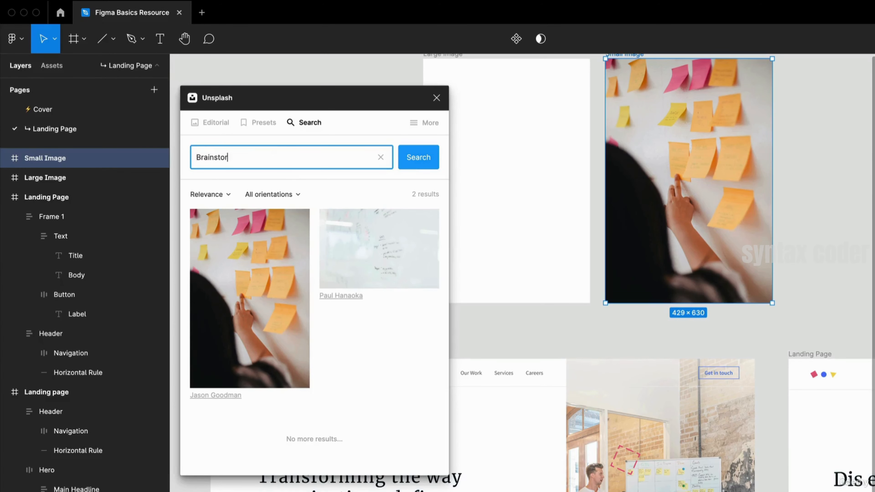
pyautogui.press('Return')
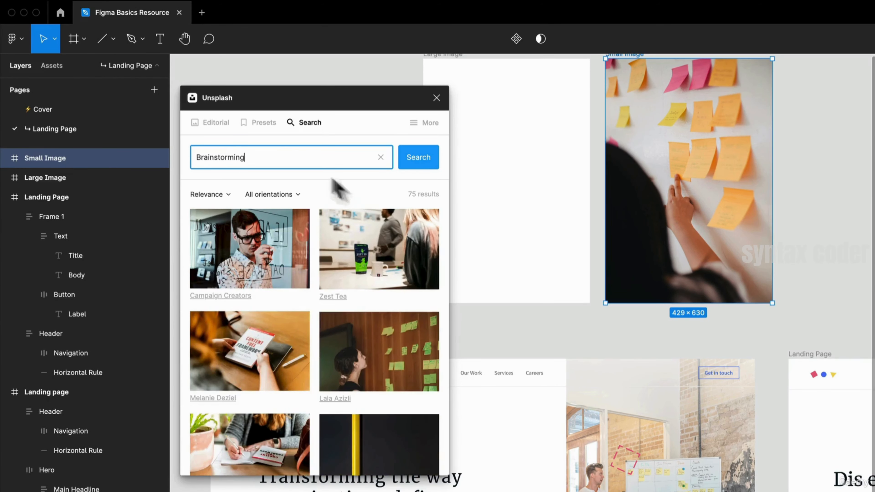
pyautogui.click(537, 192)
pyautogui.scroll(-10, 346, 315)
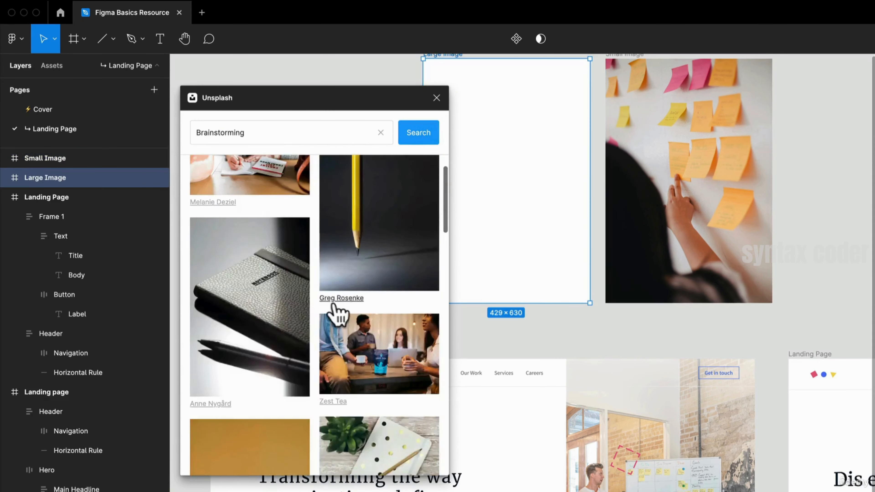
pyautogui.scroll(-5, 333, 309)
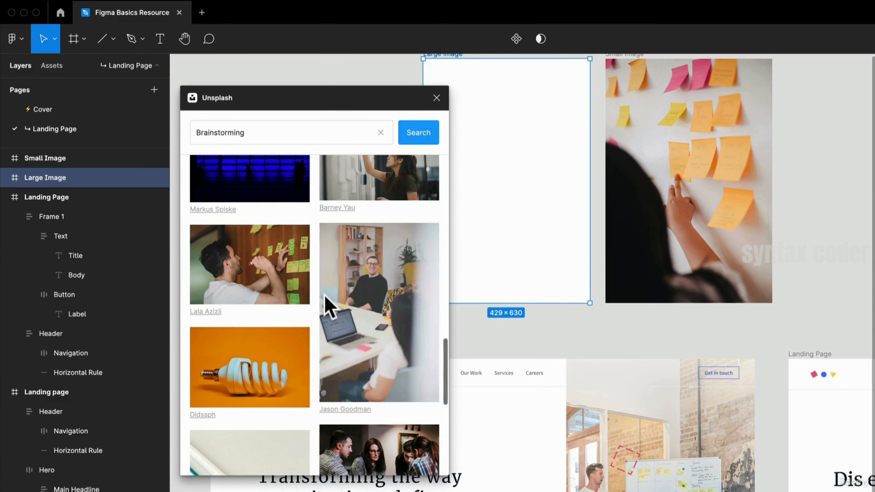
pyautogui.moveTo(377, 297); pyautogui.dragTo(571, 277)
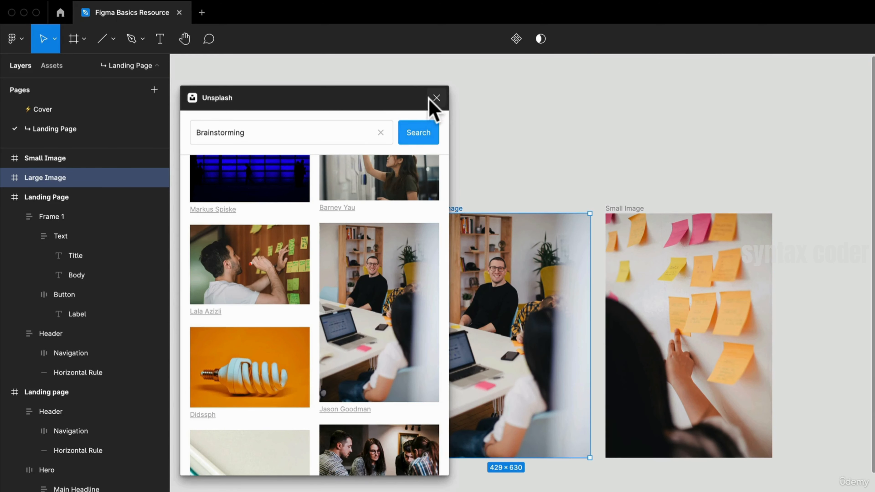
pyautogui.click(435, 100)
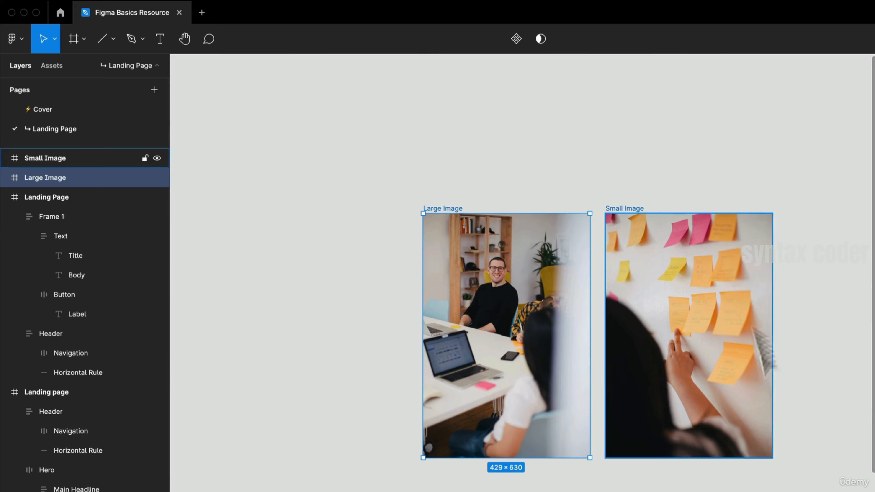
# Overlap the Small Image frame on the lower-right corner of Large Image and scale it down to about 282 × 405
pyautogui.scroll(-10, 528, 235)
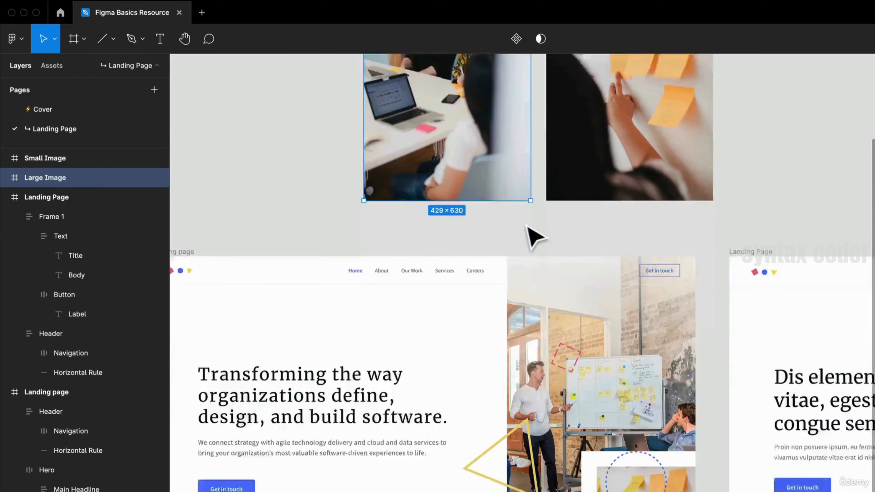
pyautogui.scroll(3, 523, 252)
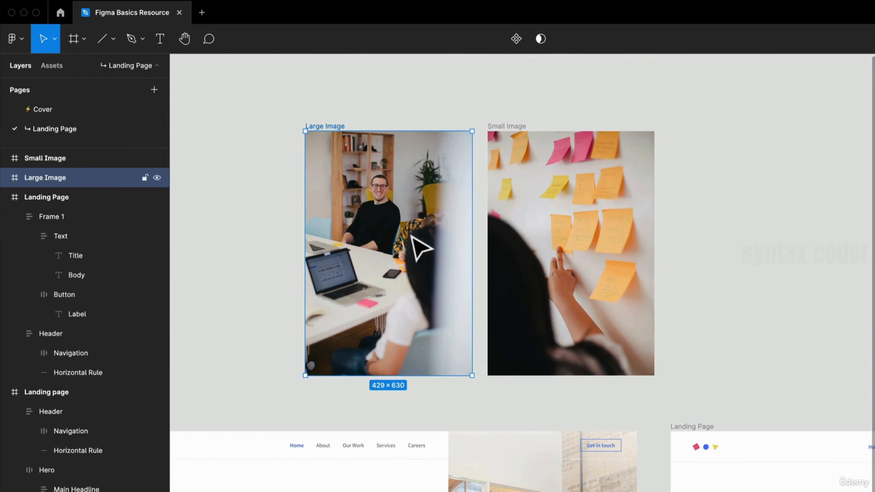
pyautogui.moveTo(418, 248); pyautogui.dragTo(450, 191)
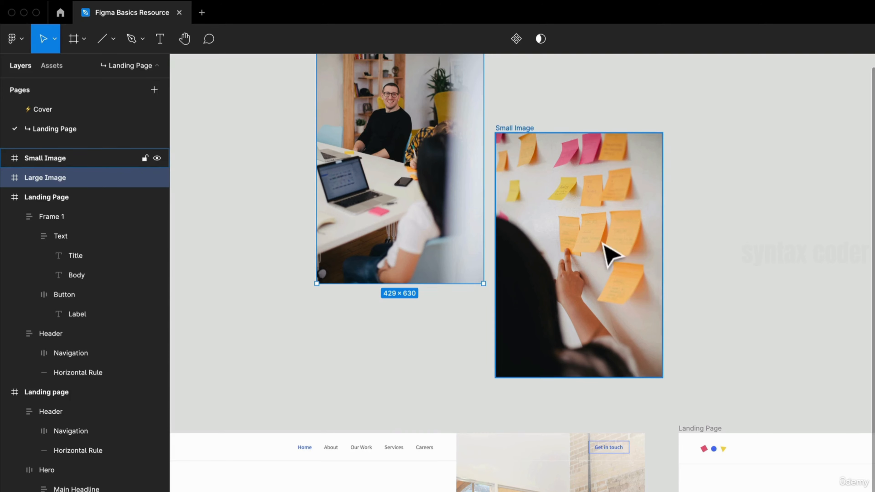
pyautogui.moveTo(619, 222); pyautogui.dragTo(555, 243)
pyautogui.moveTo(603, 400); pyautogui.dragTo(699, 247)
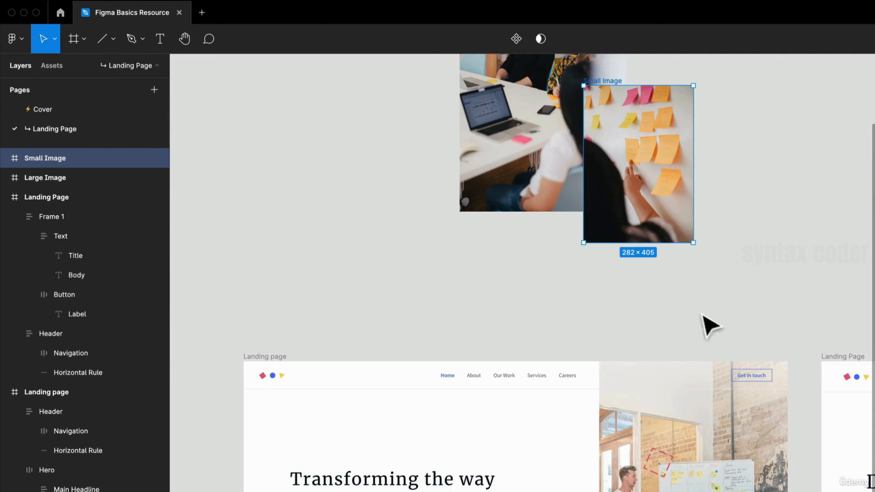
# Group the Small Image and Large Image frames together
pyautogui.moveTo(708, 326); pyautogui.dragTo(633, 345)
pyautogui.moveTo(603, 198); pyautogui.dragTo(574, 250)
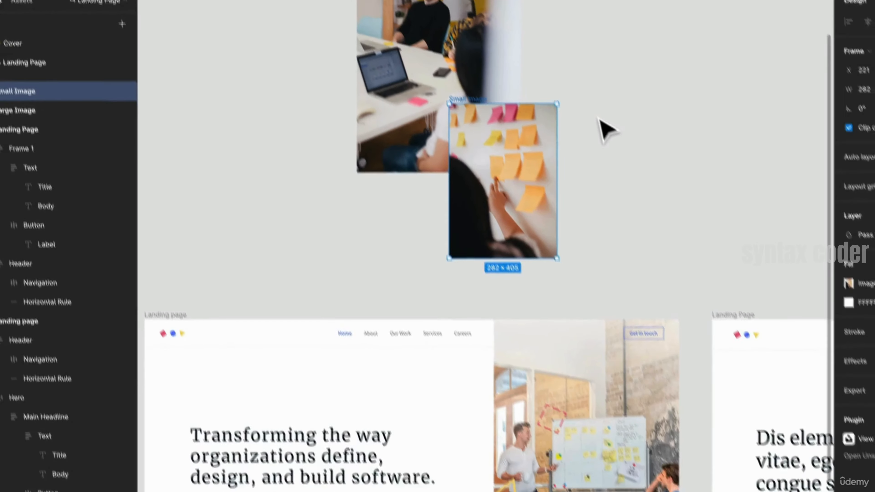
pyautogui.scroll(7, 598, 118)
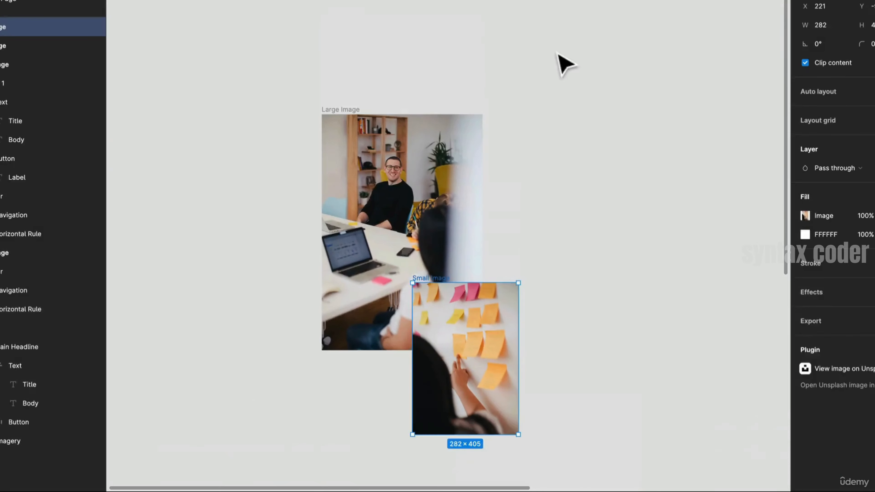
pyautogui.moveTo(278, 69); pyautogui.dragTo(567, 458)
pyautogui.rightClick(417, 214)
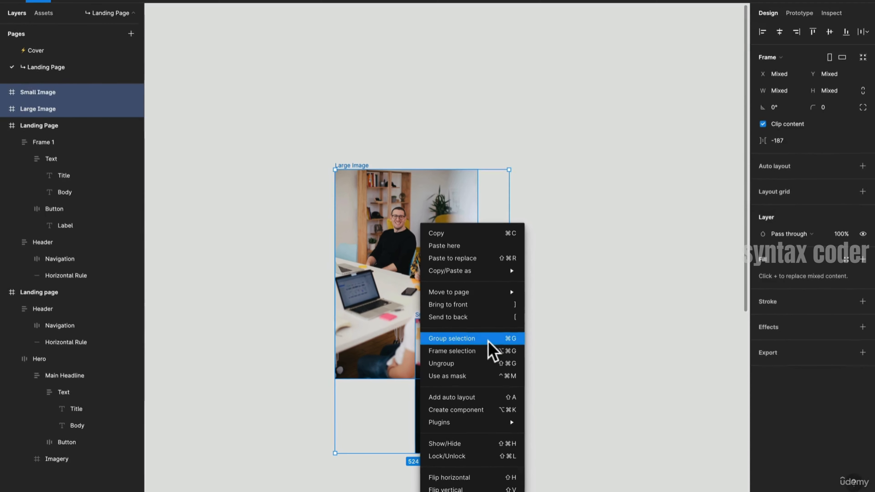
pyautogui.click(489, 340)
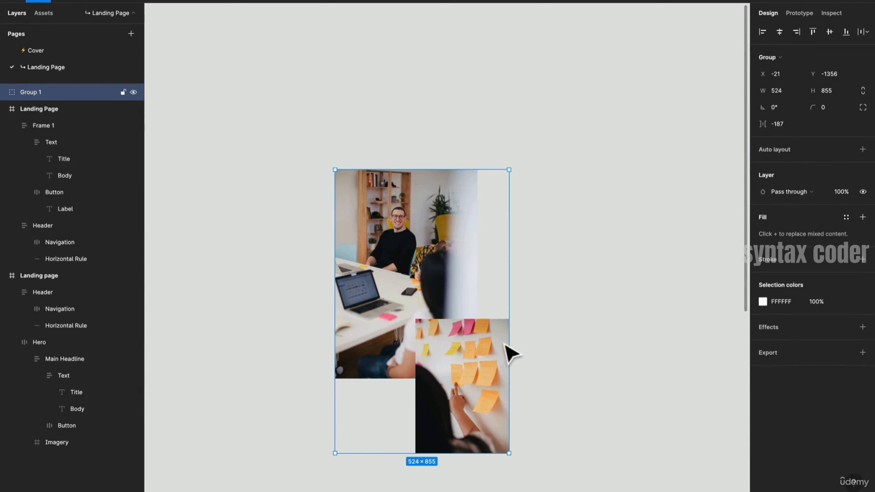
# Convert the group of two images into a frame and rename it "Imagery"
pyautogui.click(770, 57)
pyautogui.click(779, 43)
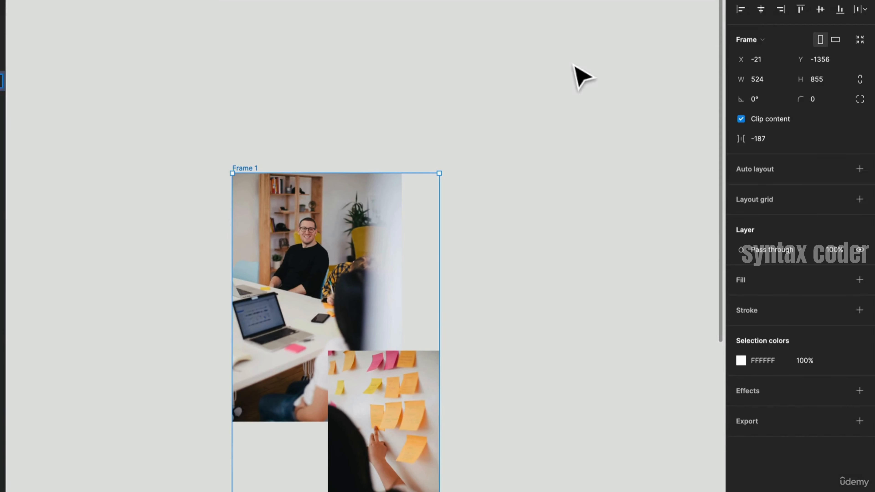
pyautogui.hotkey('ctrl', 'r')
pyautogui.write('Imagery')
pyautogui.press('Return')
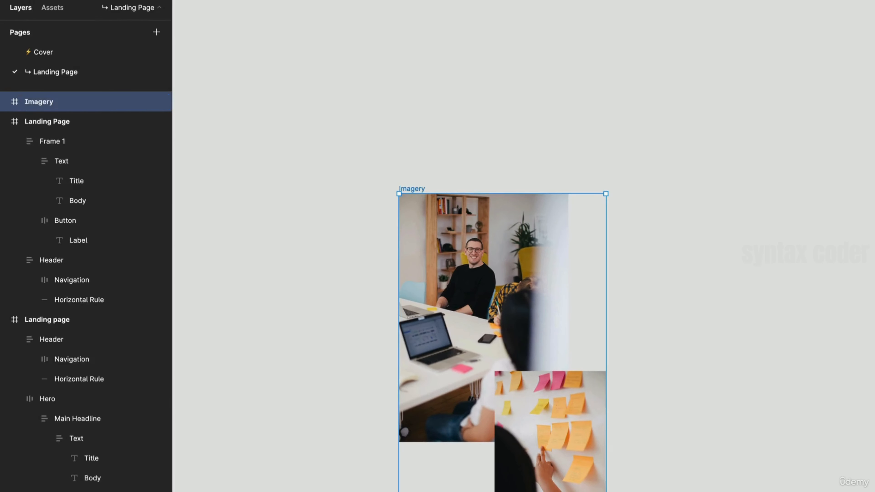
# Widen the Large Image frame to 524 so its right edge lines up with the right edge of Small Image
pyautogui.scroll(-5, 552, 182)
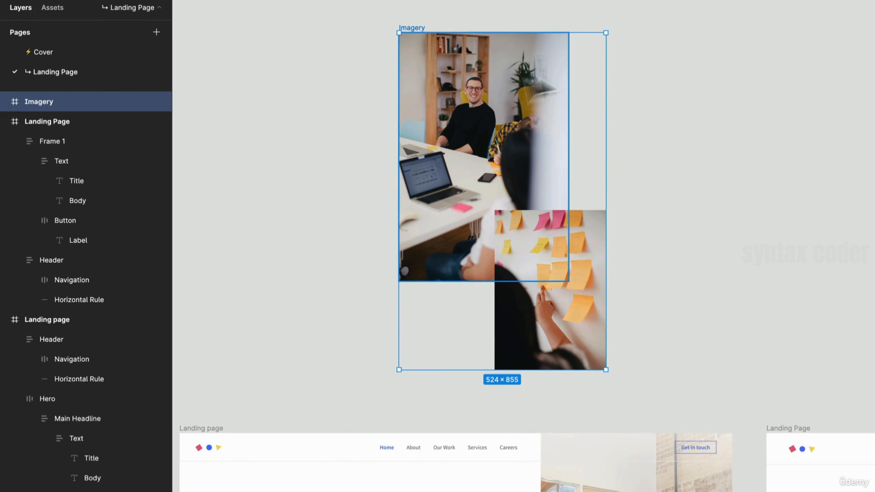
pyautogui.click(558, 315)
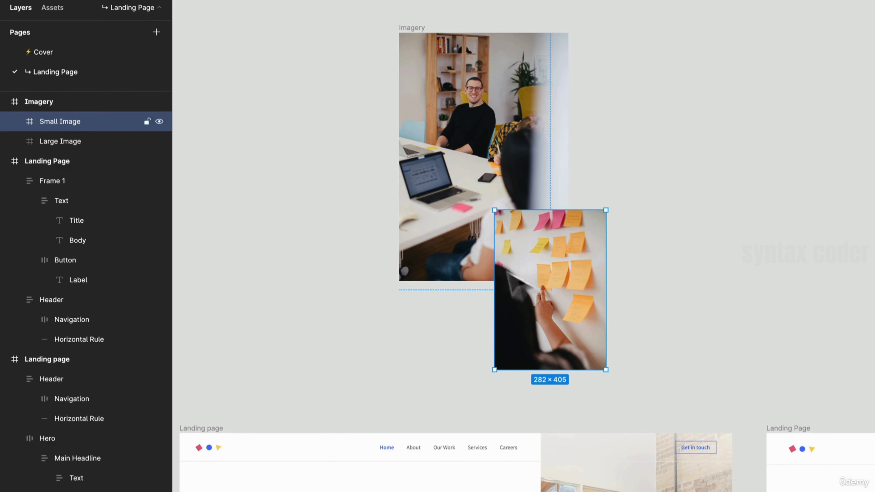
pyautogui.click(563, 108)
pyautogui.moveTo(569, 104); pyautogui.dragTo(605, 112)
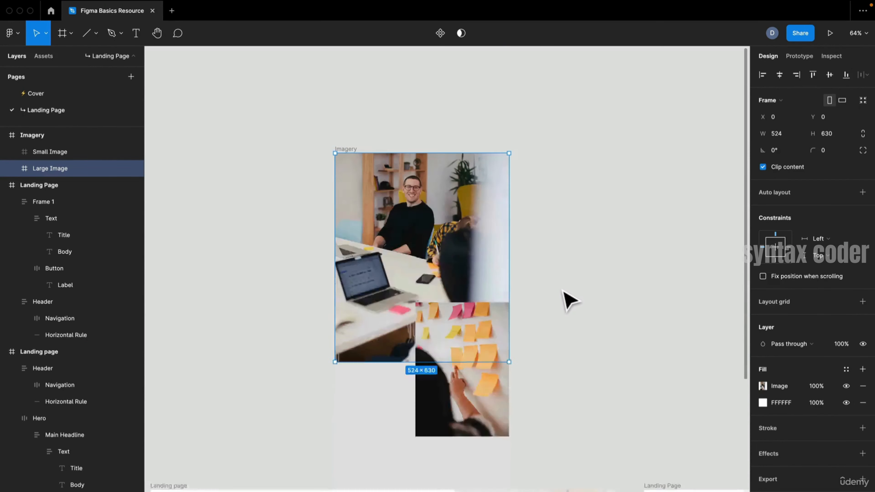
pyautogui.scroll(-2, 566, 299)
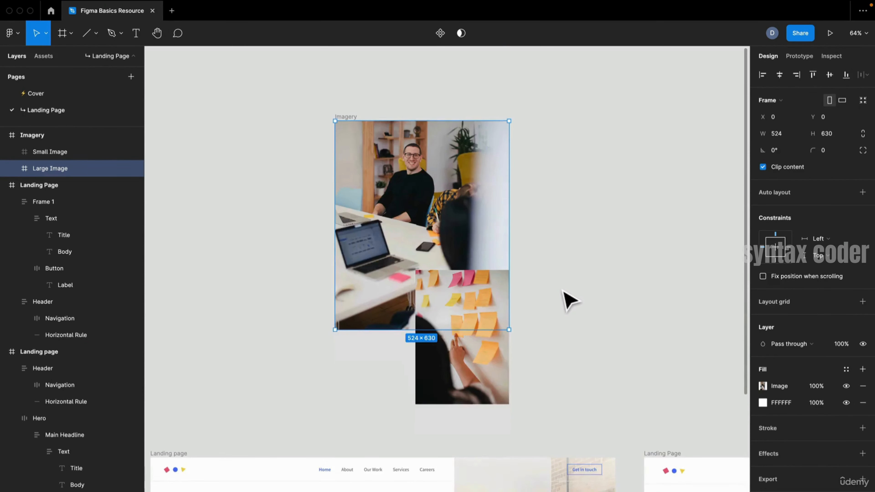
# Remove the white fill beneath the photo on the Small Image frame and add a white FFFFFF stroke
pyautogui.click(468, 313)
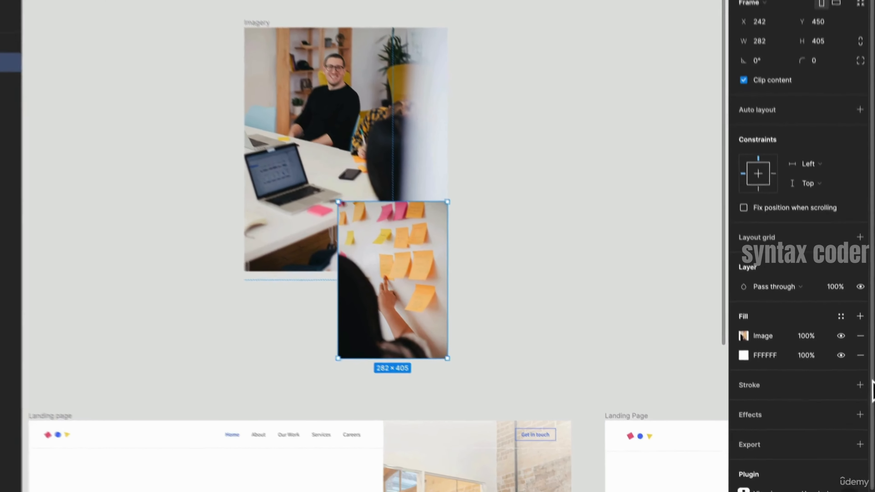
pyautogui.click(860, 349)
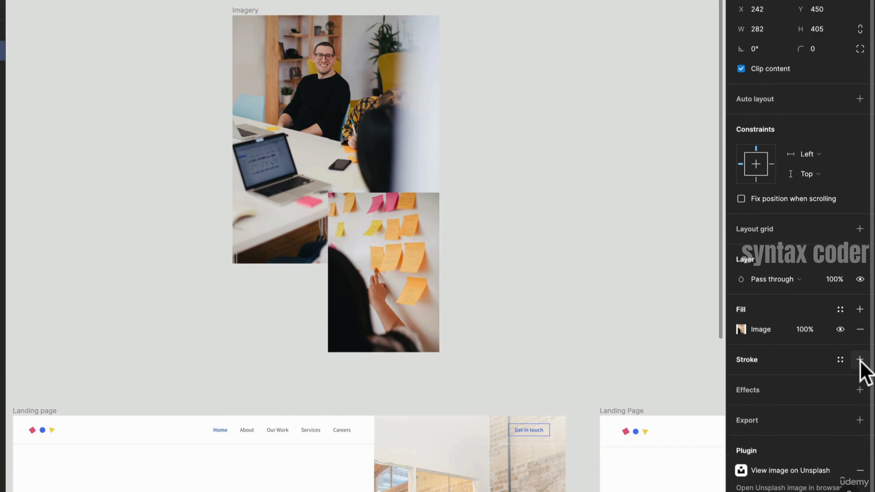
pyautogui.click(860, 360)
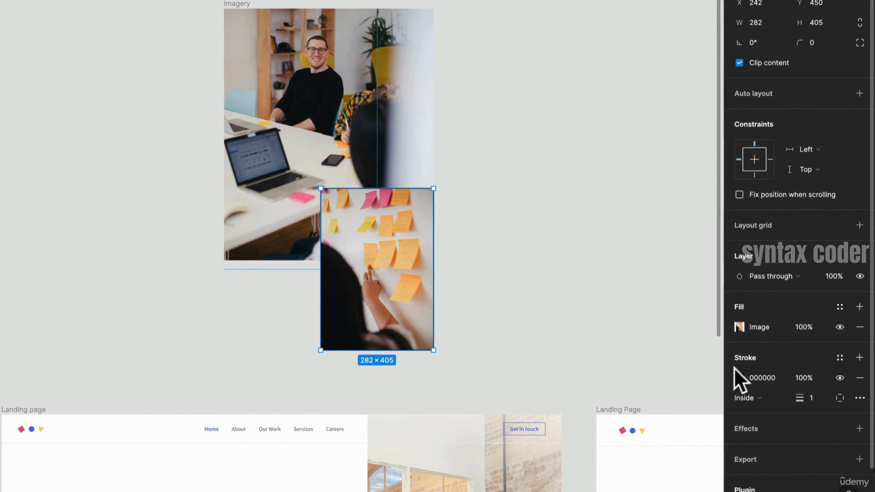
pyautogui.click(739, 378)
pyautogui.write('E9E9E9')
pyautogui.press('Return')
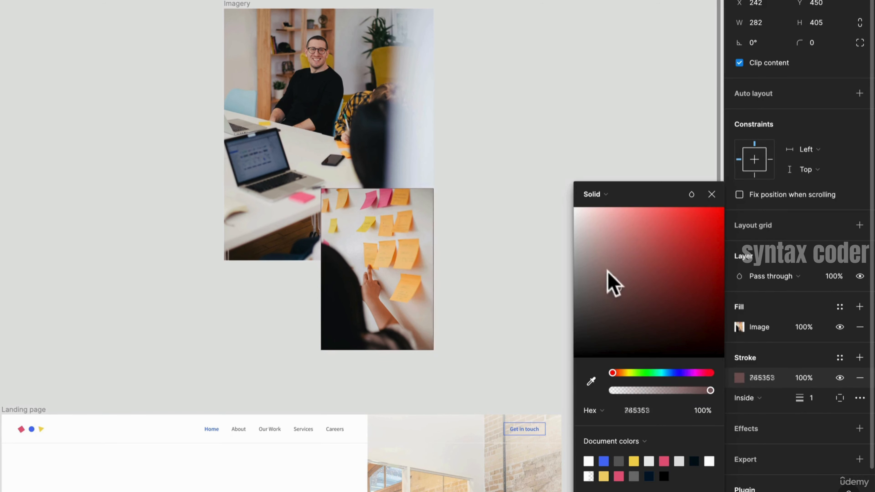
pyautogui.moveTo(568, 220); pyautogui.dragTo(552, 189)
# Compare with the white border in the reference design and try stroke widths of 10 and 20 on Small Image
pyautogui.scroll(-10, 377, 307)
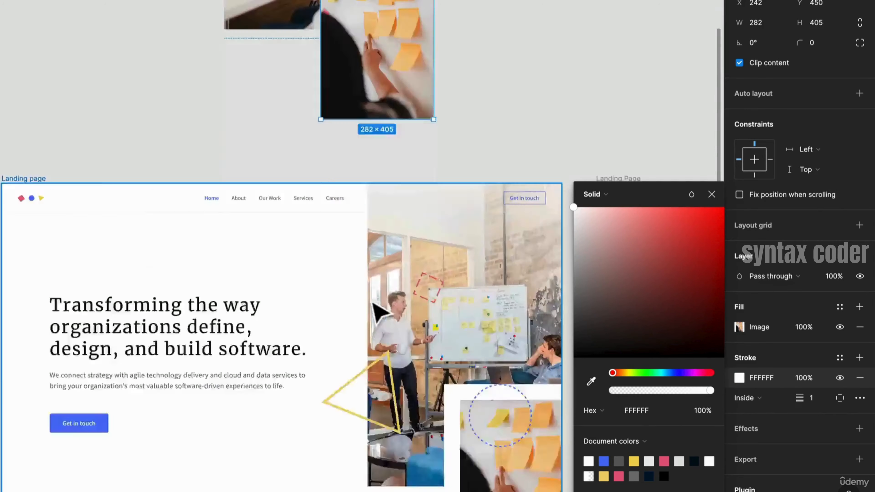
pyautogui.scroll(5, 451, 340)
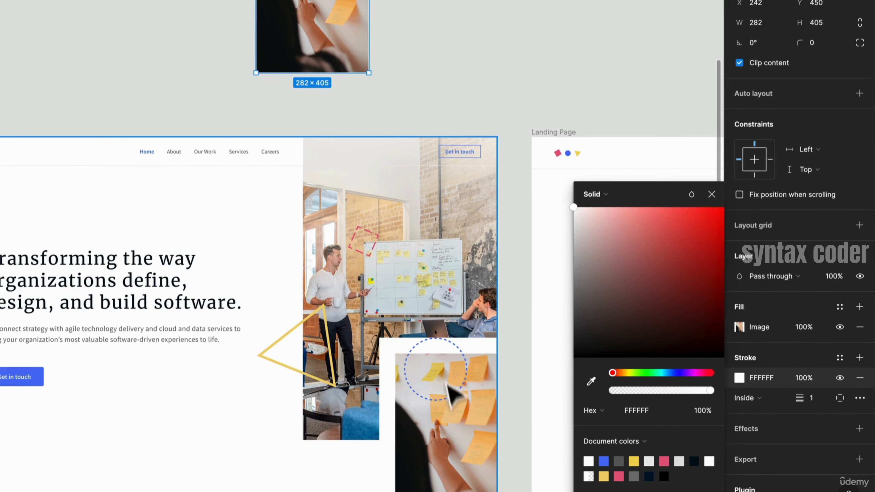
pyautogui.scroll(1, 385, 332)
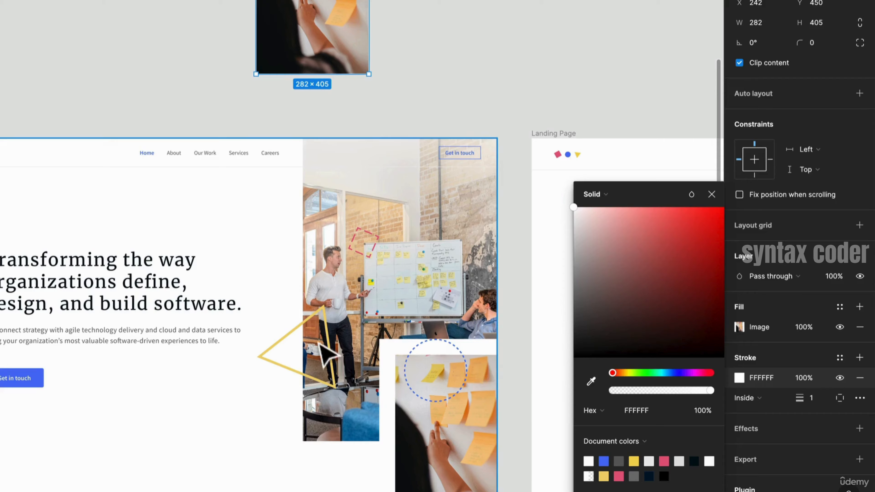
pyautogui.scroll(6, 303, 306)
pyautogui.scroll(4, 244, 64)
pyautogui.scroll(-2, 245, 64)
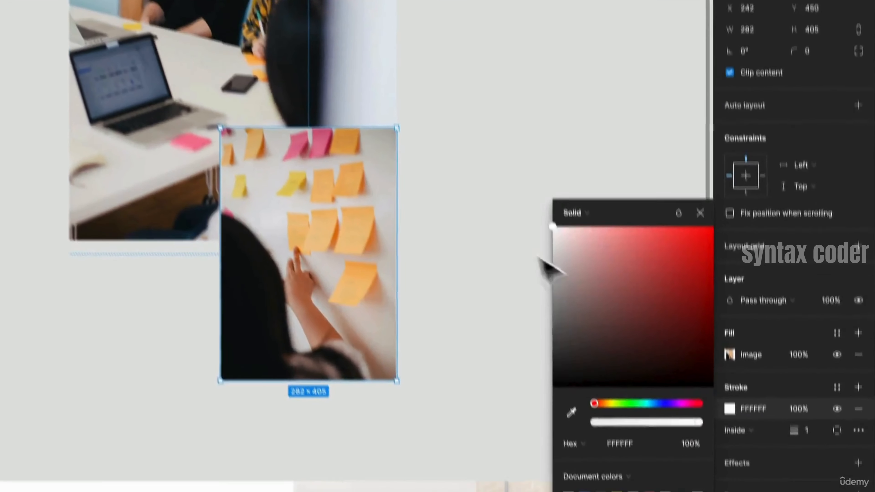
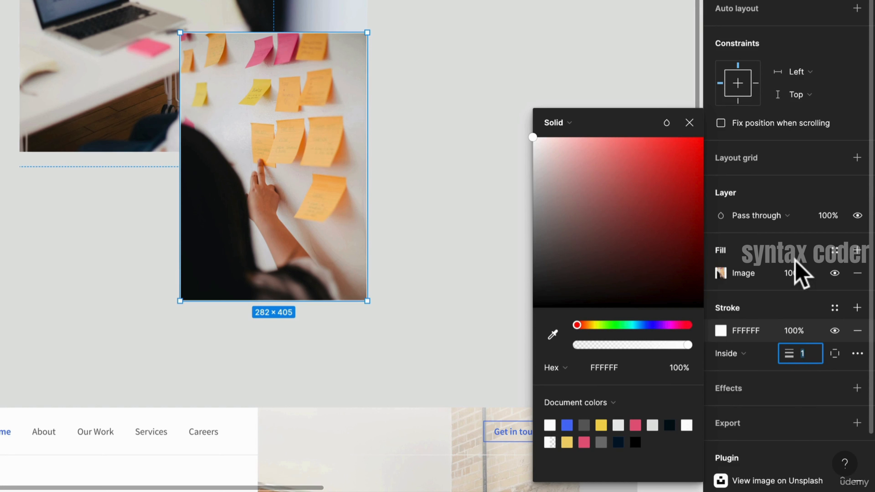
pyautogui.write('0')
pyautogui.press('Return')
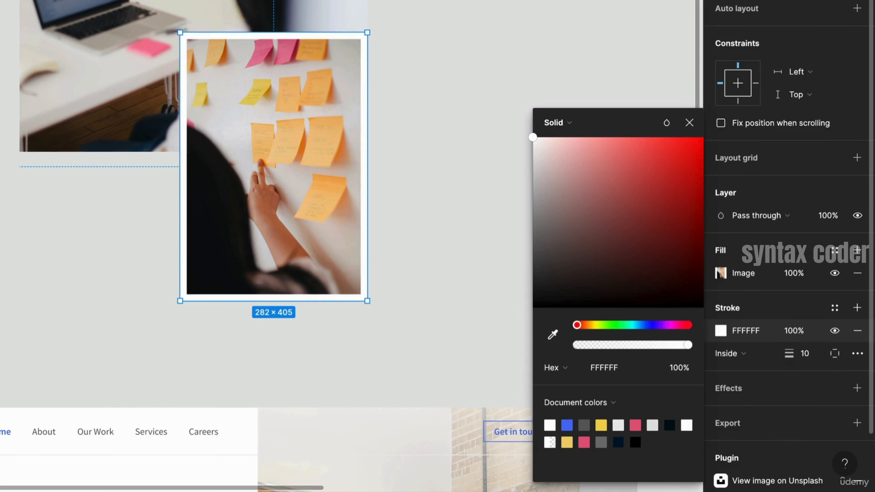
pyautogui.click(794, 259)
pyautogui.write('20')
pyautogui.press('Return')
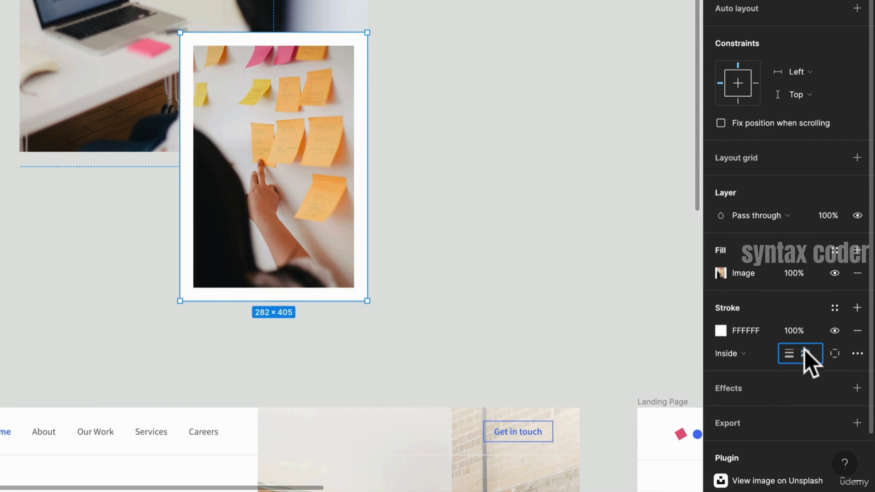
# Set the Small Image frame's stroke width to 32 and align the stroke to the outside
pyautogui.write('32')
pyautogui.press('Return')
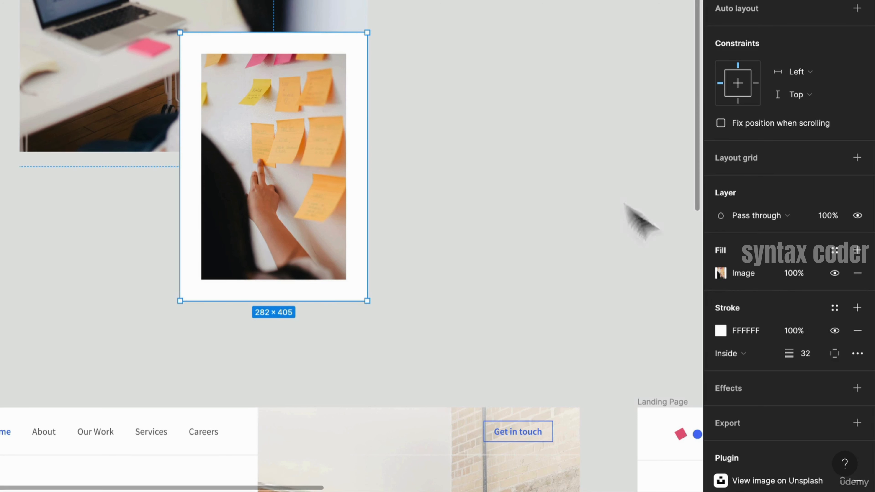
pyautogui.click(725, 354)
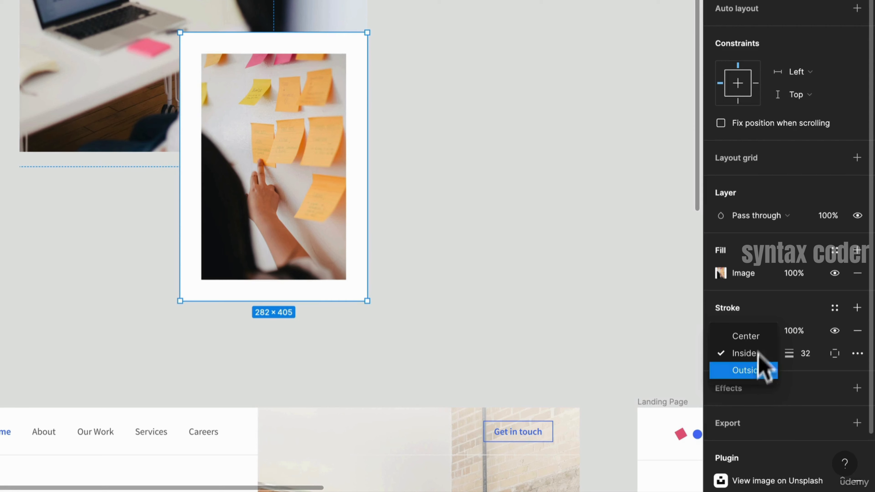
pyautogui.click(762, 336)
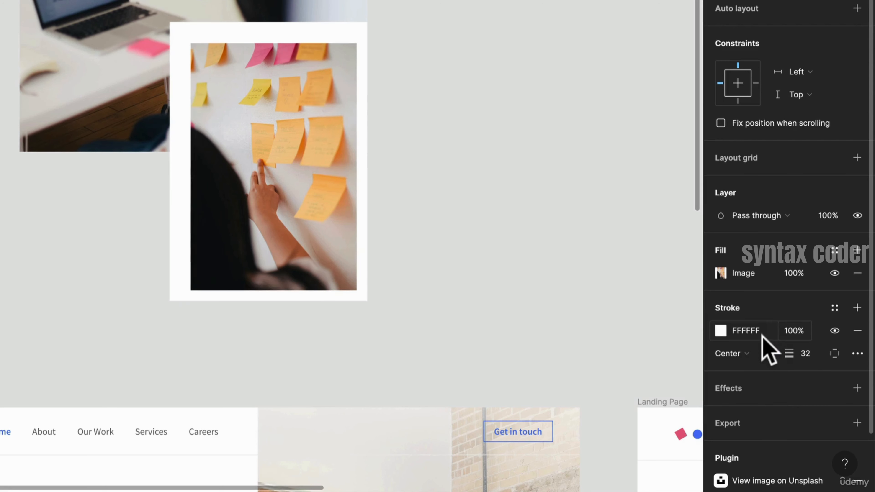
pyautogui.click(754, 353)
pyautogui.click(758, 397)
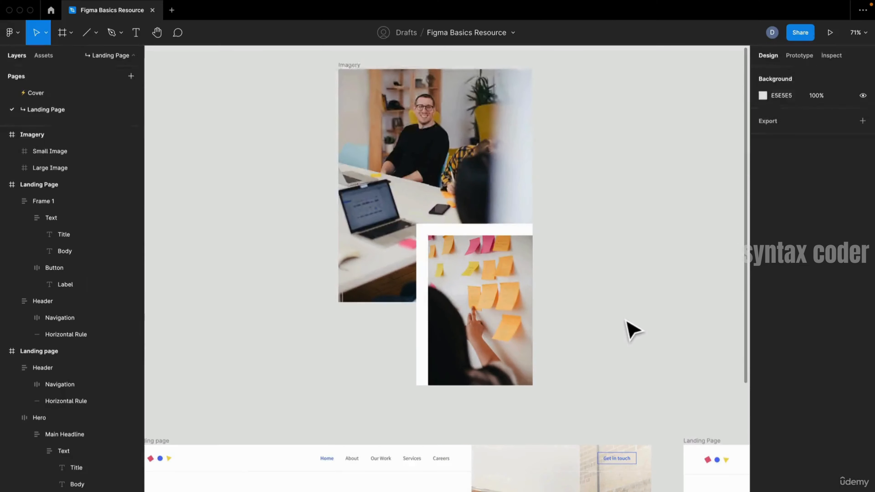
# Move the Imagery frame into the new Landing Page frame at X 876, Y 80, flush with its right edge below the header
pyautogui.scroll(-2, 578, 243)
pyautogui.moveTo(589, 275); pyautogui.dragTo(487, 225)
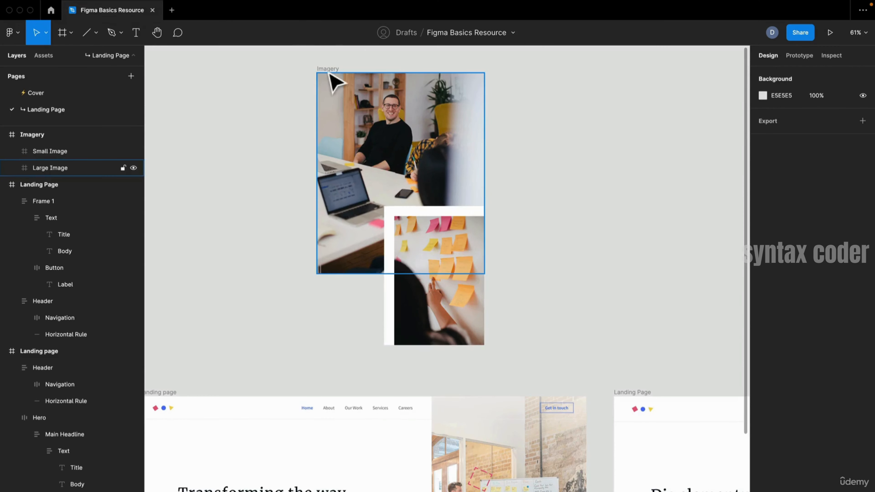
pyautogui.click(329, 70)
pyautogui.scroll(-2, 496, 220)
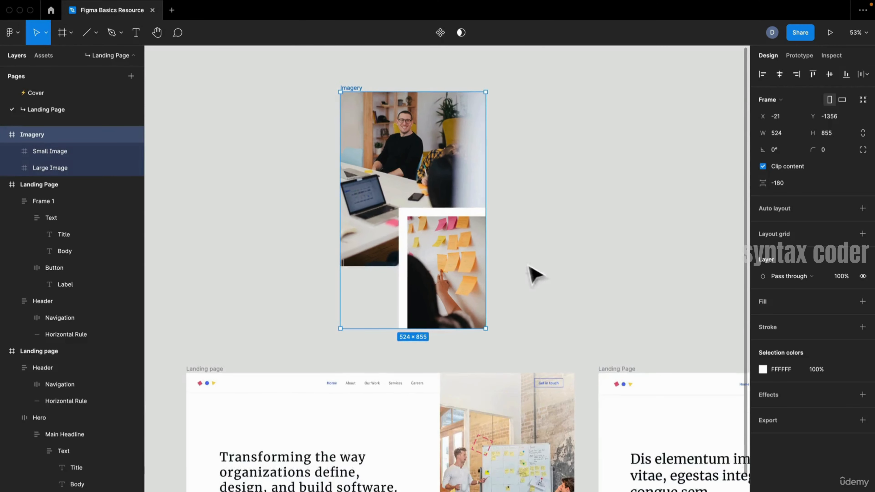
pyautogui.moveTo(528, 265); pyautogui.dragTo(493, 240)
pyautogui.scroll(-2, 485, 234)
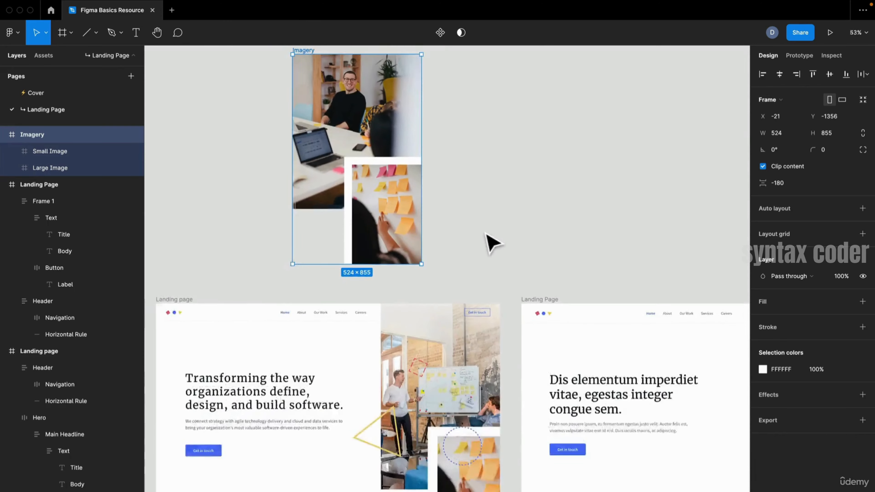
pyautogui.scroll(-2, 486, 233)
pyautogui.moveTo(560, 239); pyautogui.dragTo(433, 230)
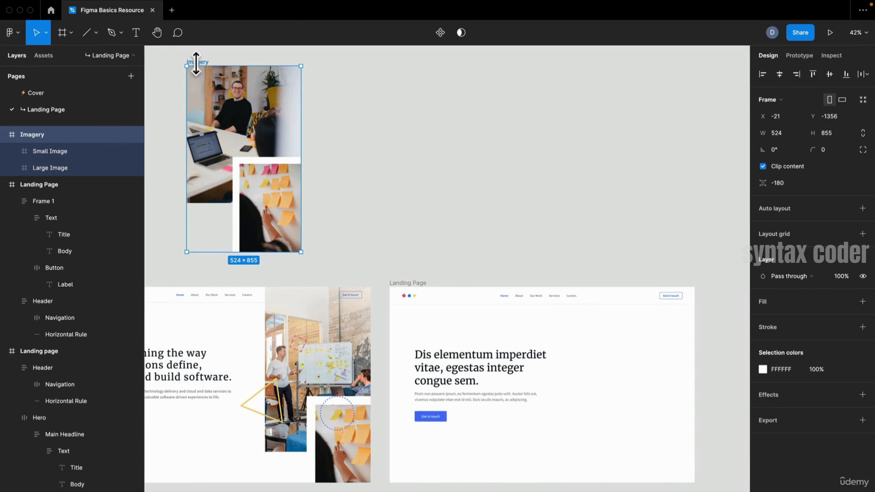
pyautogui.moveTo(200, 66); pyautogui.dragTo(592, 315)
pyautogui.scroll(4, 669, 367)
pyautogui.moveTo(618, 360); pyautogui.dragTo(473, 231)
pyautogui.scroll(1, 460, 238)
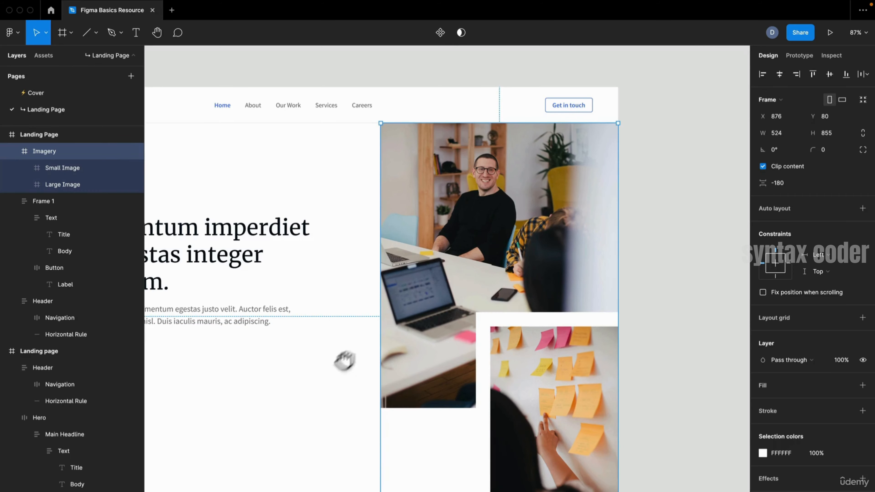
pyautogui.moveTo(344, 360); pyautogui.dragTo(416, 327)
pyautogui.scroll(-1, 415, 327)
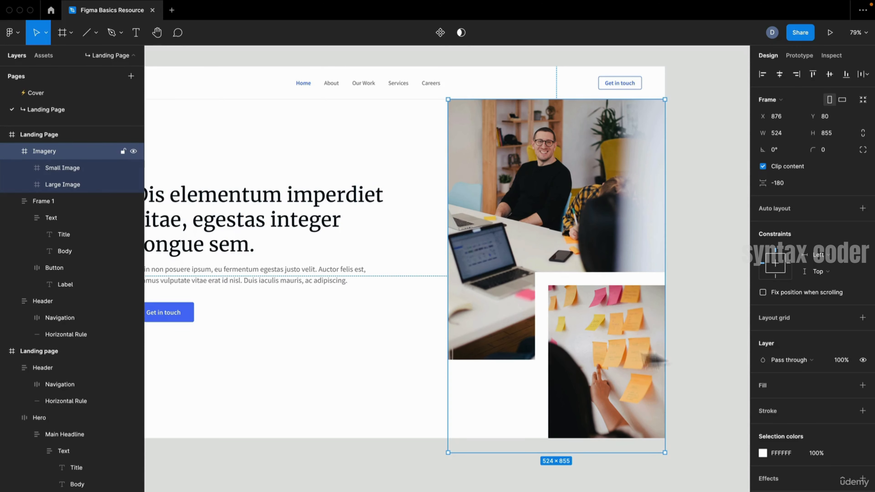
pyautogui.click(723, 316)
# Try shifting the Large Image frame slightly upward within the landing page, and undo the move
pyautogui.scroll(-2, 726, 325)
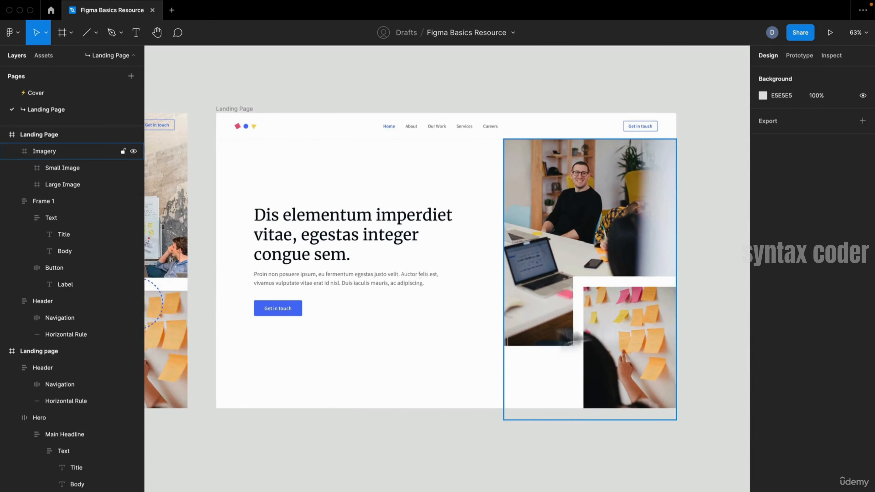
pyautogui.scroll(2, 484, 408)
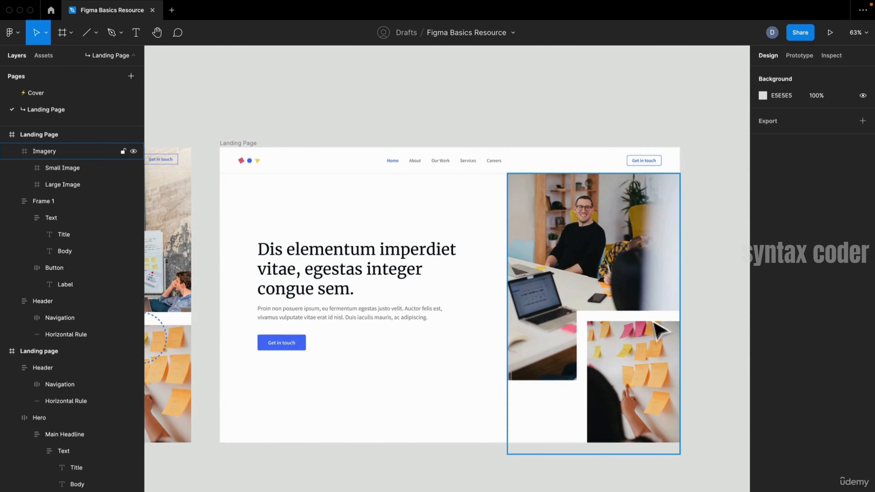
pyautogui.click(677, 251)
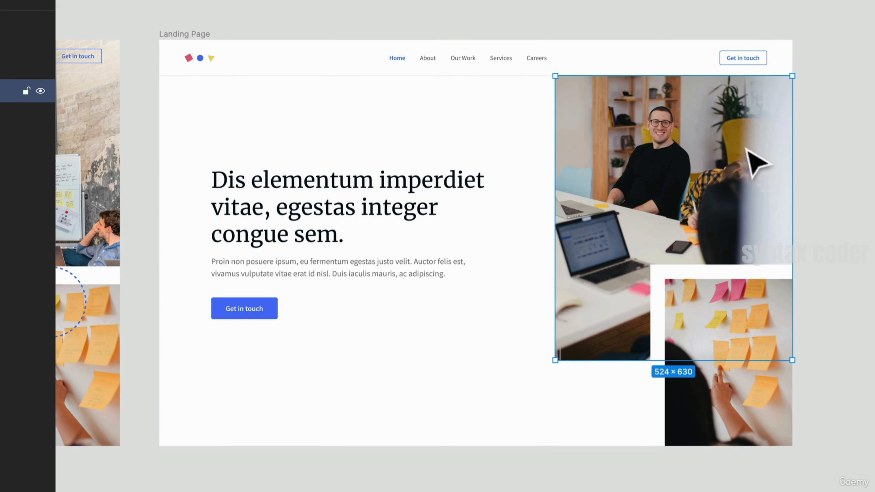
pyautogui.moveTo(720, 193); pyautogui.dragTo(720, 171)
pyautogui.hotkey('ctrl', 'z')
pyautogui.click(831, 234)
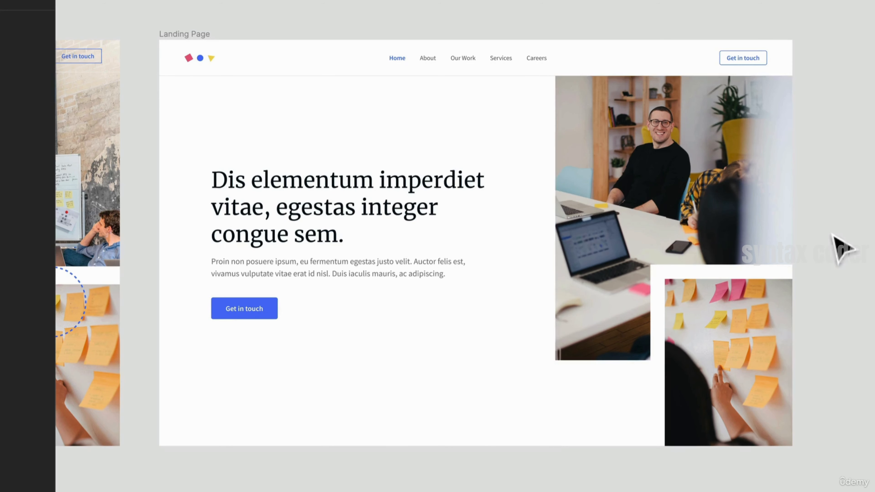
# Move the Imagery frame up to the Landing Page's top edge, flush with the page's right edge
pyautogui.click(707, 297)
pyautogui.moveTo(707, 297); pyautogui.dragTo(717, 274)
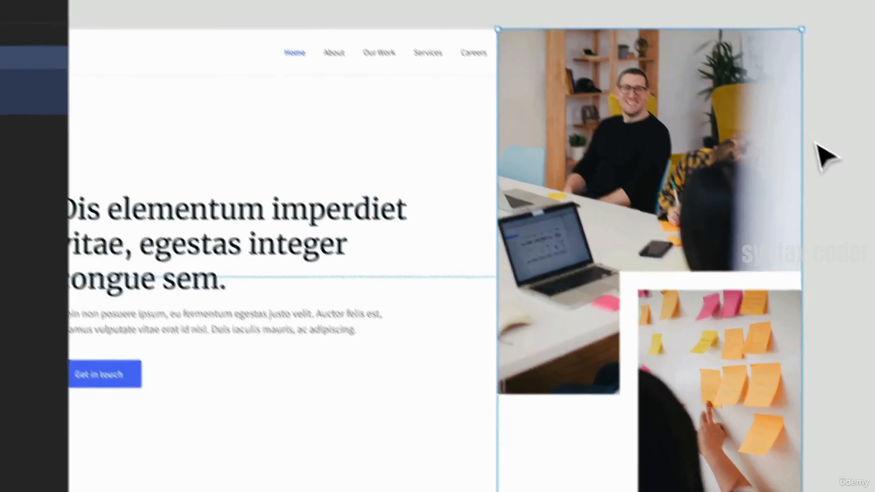
# Collapse the Imagery and Frame 1 layers in the new Landing Page and rename Frame 1 as Text
pyautogui.click(17, 178)
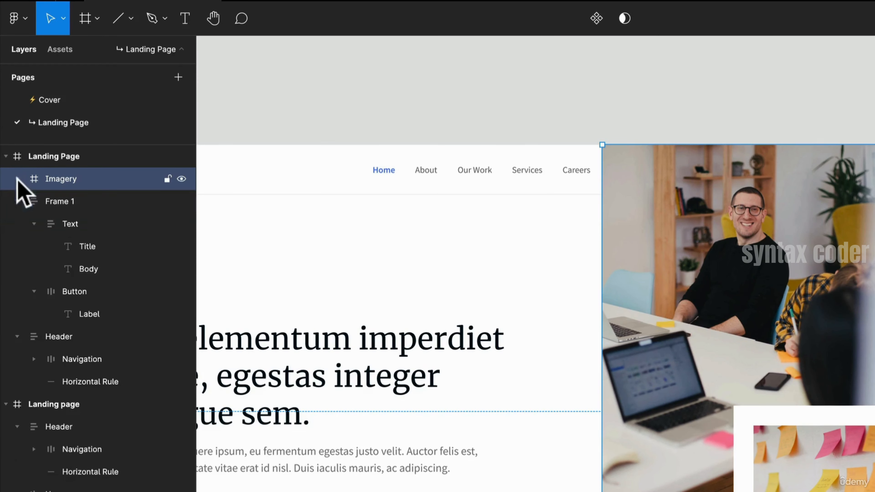
pyautogui.click(17, 201)
pyautogui.click(66, 204)
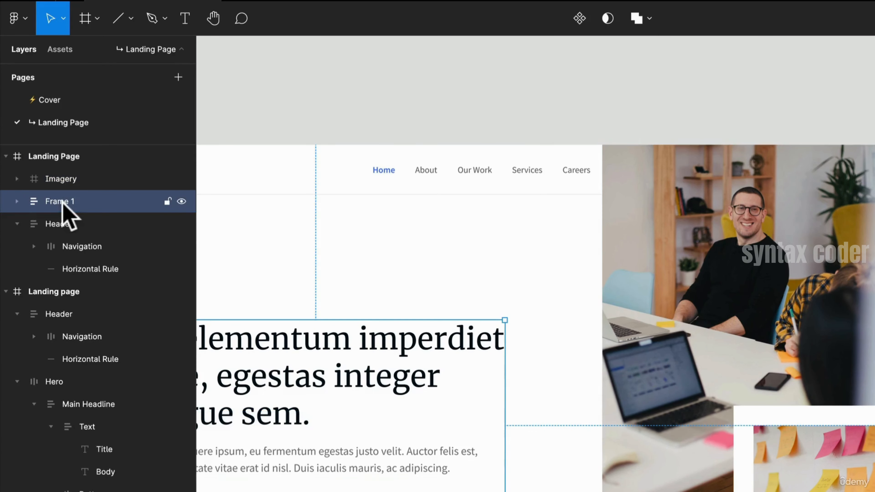
pyautogui.doubleClick(65, 203)
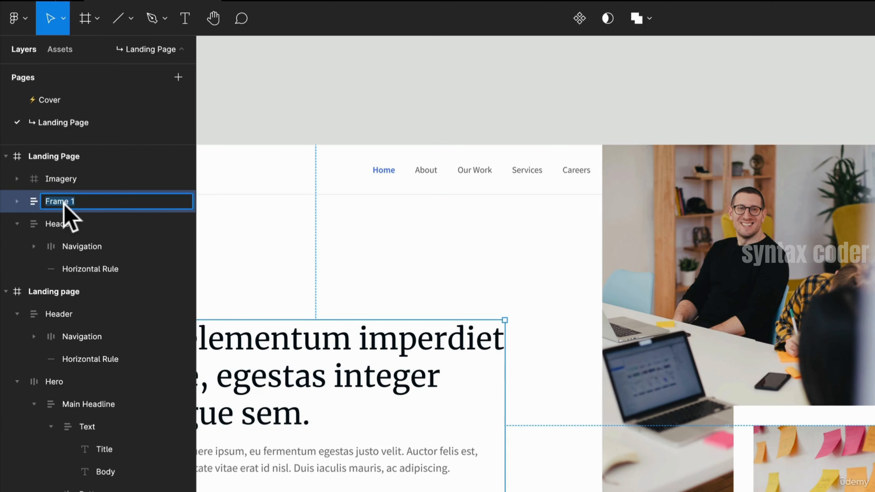
pyautogui.write('Text')
pyautogui.press('Return')
# Move the Header layer above Imagery in the Landing Page's layer order so it overlays the photos
pyautogui.click(60, 224)
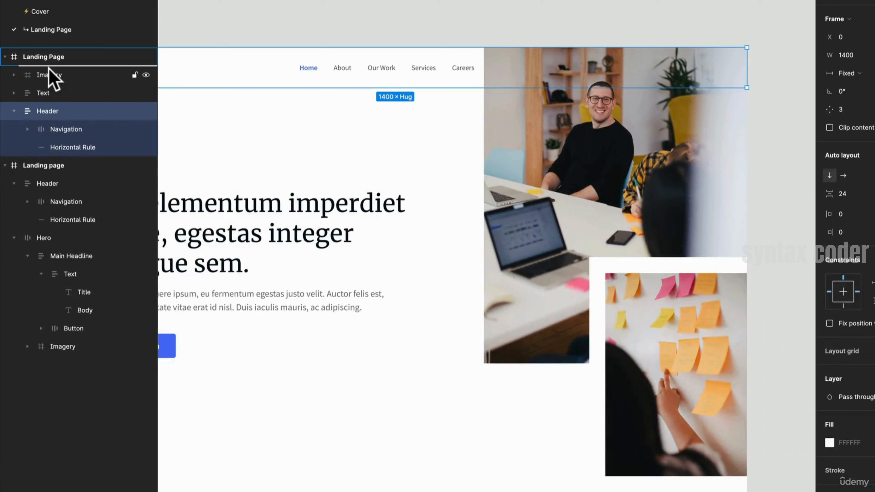
pyautogui.moveTo(48, 66); pyautogui.dragTo(49, 66)
# Try bringing the Imagery frame to the front, and send it back one level behind the Header
pyautogui.click(536, 166)
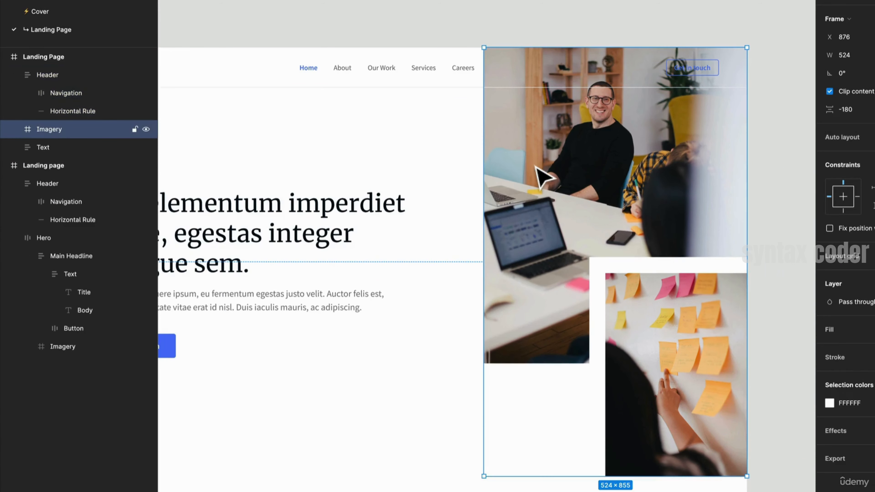
pyautogui.rightClick(583, 137)
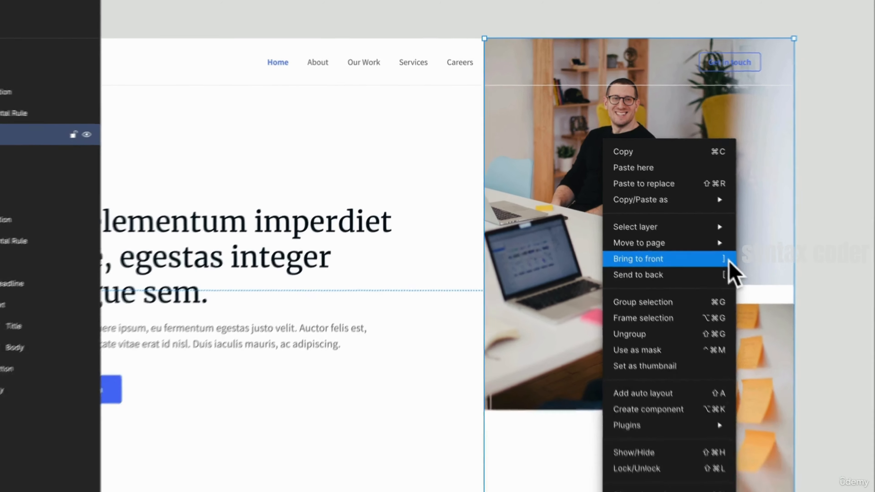
pyautogui.click(740, 284)
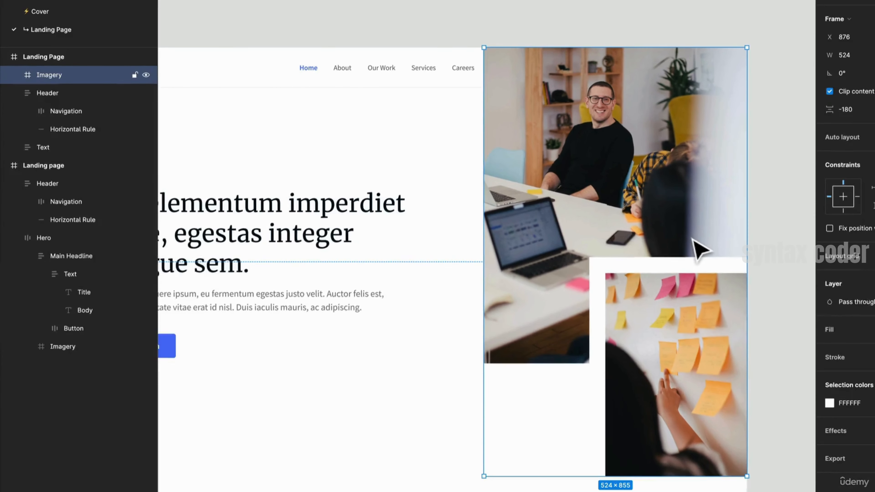
pyautogui.hotkey('ctrl', '[')
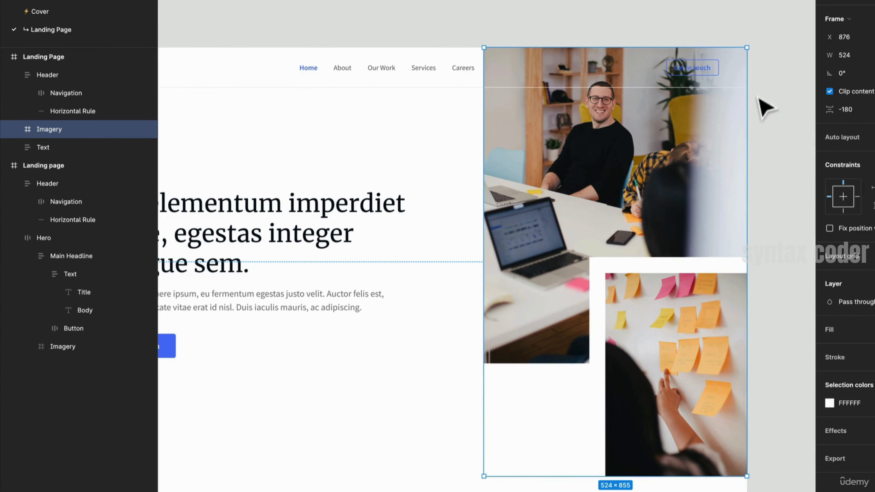
# Narrow the Imagery frame from its left edge to about 476 wide, keeping its right edge on the page border
pyautogui.scroll(-2, 720, 136)
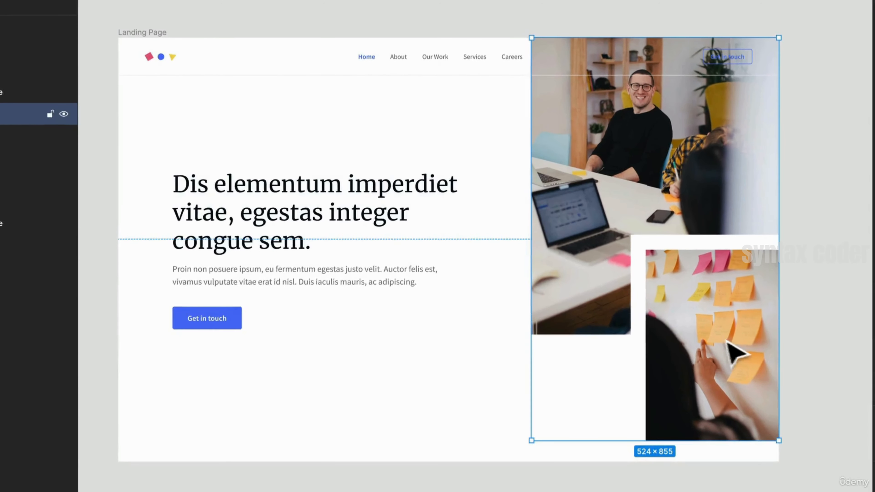
pyautogui.scroll(3, 801, 65)
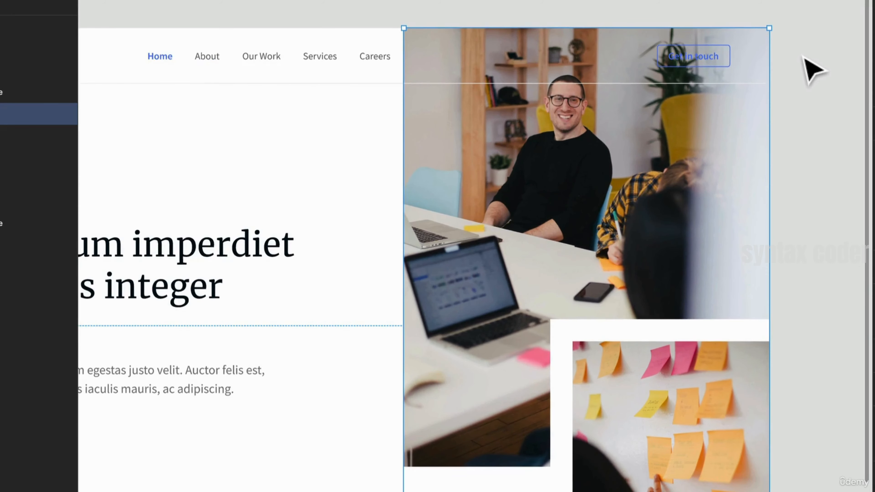
pyautogui.scroll(-3, 763, 147)
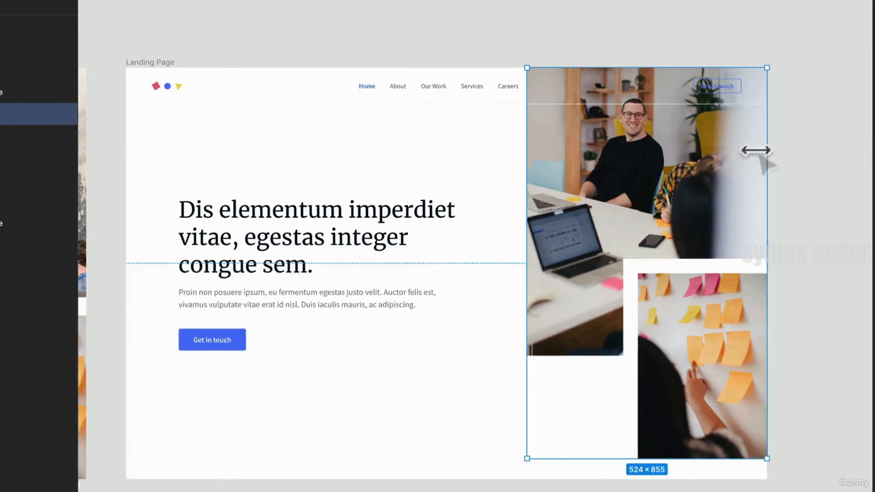
pyautogui.moveTo(525, 187); pyautogui.dragTo(540, 188)
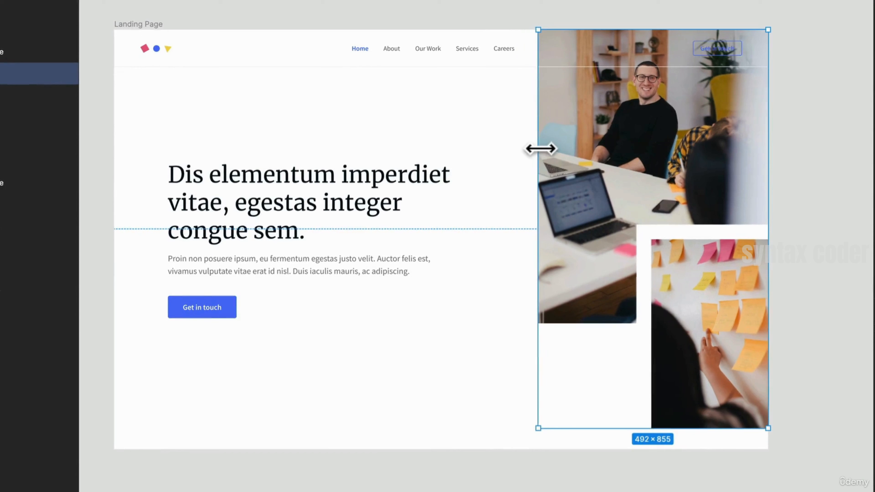
pyautogui.moveTo(541, 149); pyautogui.dragTo(544, 150)
# Pull in the right edges of both photos to fit the Imagery frame, making Large Image 476 × 630 and Small Image 234 × 405
pyautogui.click(674, 172)
pyautogui.moveTo(768, 150)
pyautogui.mouseDown()
pyautogui.moveTo(791, 151)
pyautogui.moveTo(769, 146)
pyautogui.mouseUp()
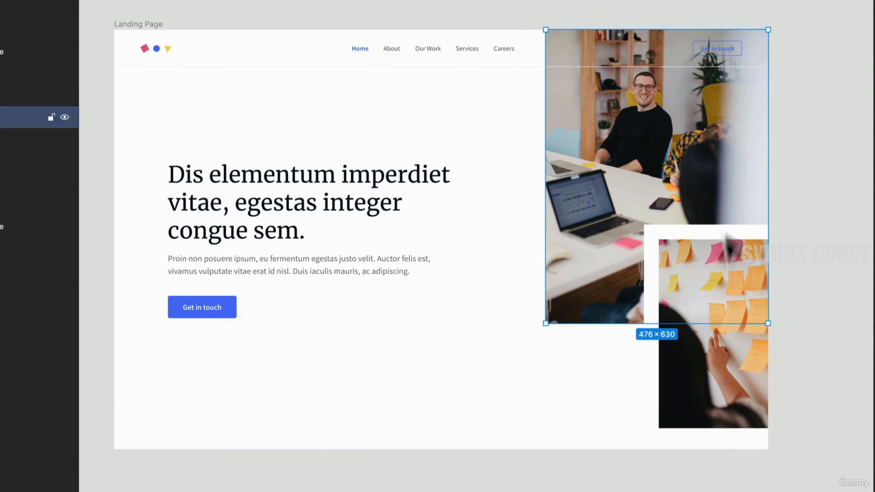
pyautogui.click(703, 337)
pyautogui.moveTo(793, 324); pyautogui.dragTo(770, 322)
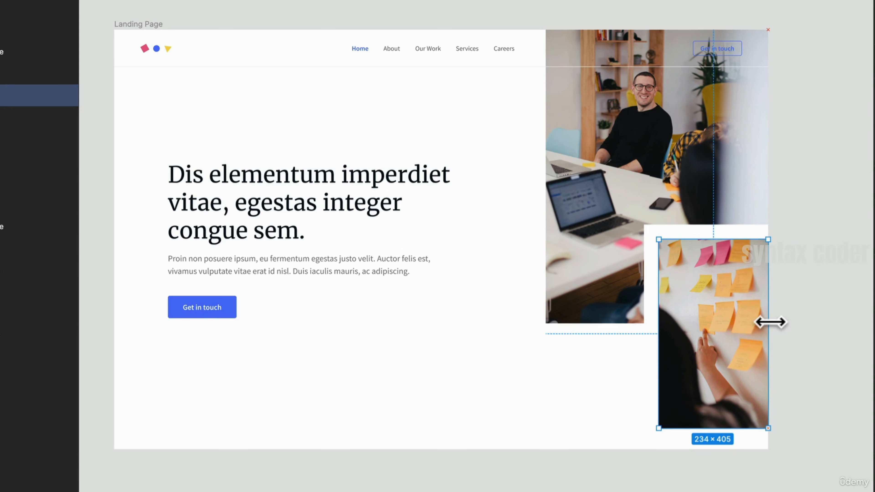
pyautogui.click(810, 295)
# Remove the solid FFFFFF fill from the Large Image frame, keeping only its image fill
pyautogui.scroll(5, 802, 270)
pyautogui.scroll(-4, 802, 271)
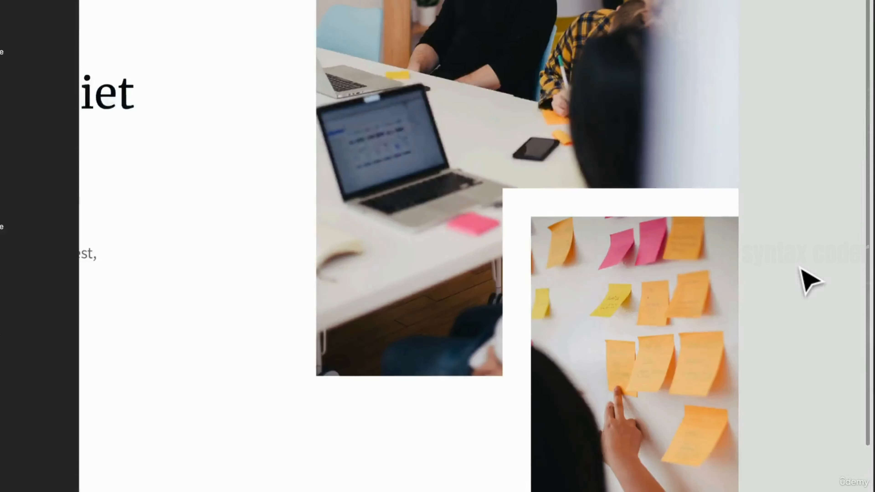
pyautogui.scroll(3, 772, 92)
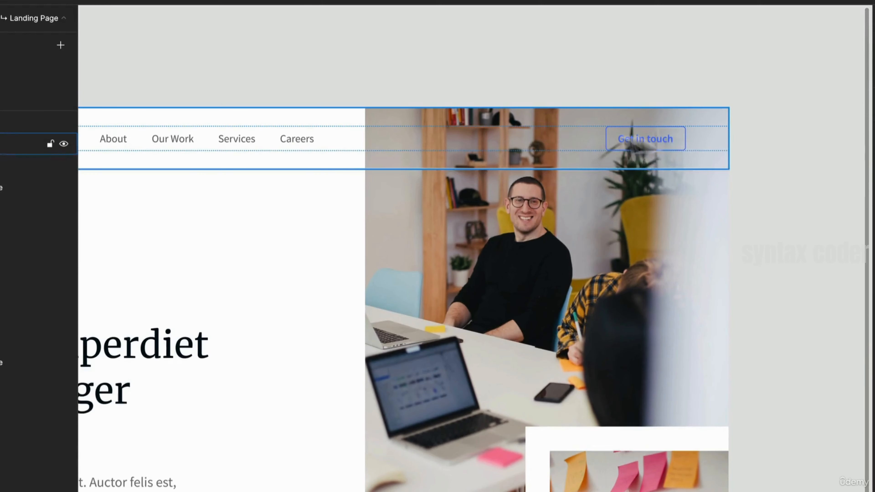
pyautogui.click(534, 234)
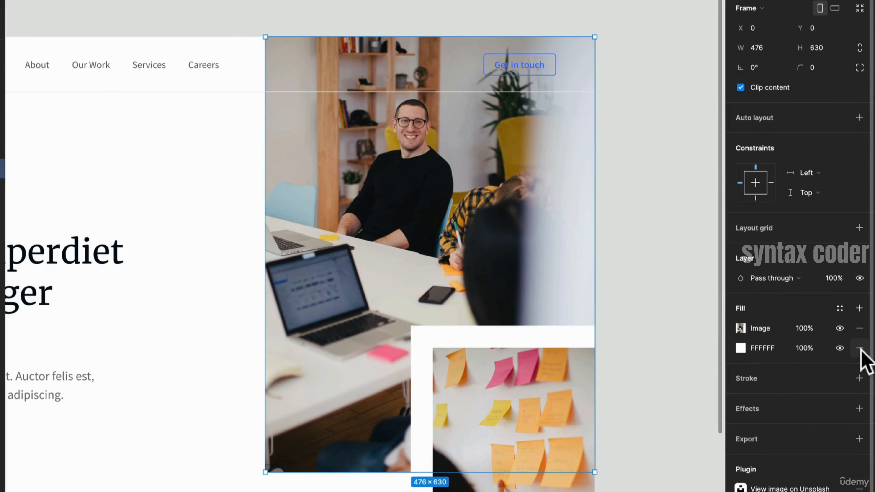
pyautogui.click(859, 348)
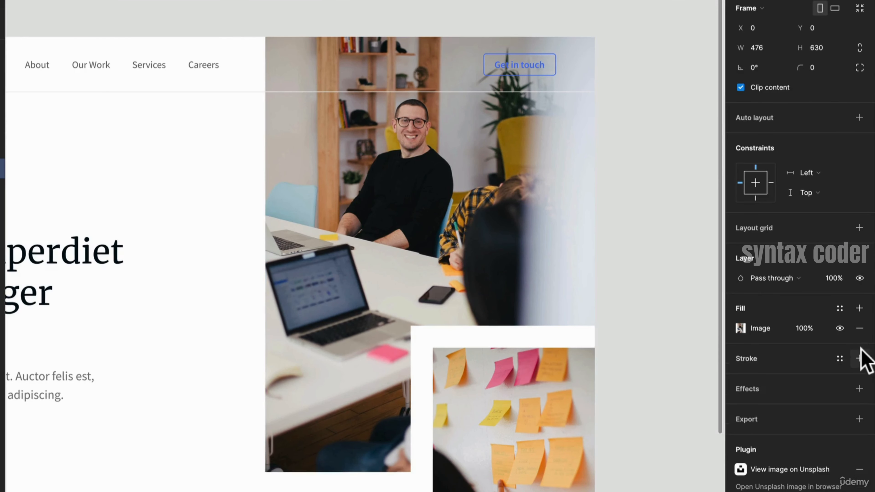
# Add a 000000 fill at 100% opacity over Large Image's photo and change it to a linear gradient
pyautogui.click(859, 308)
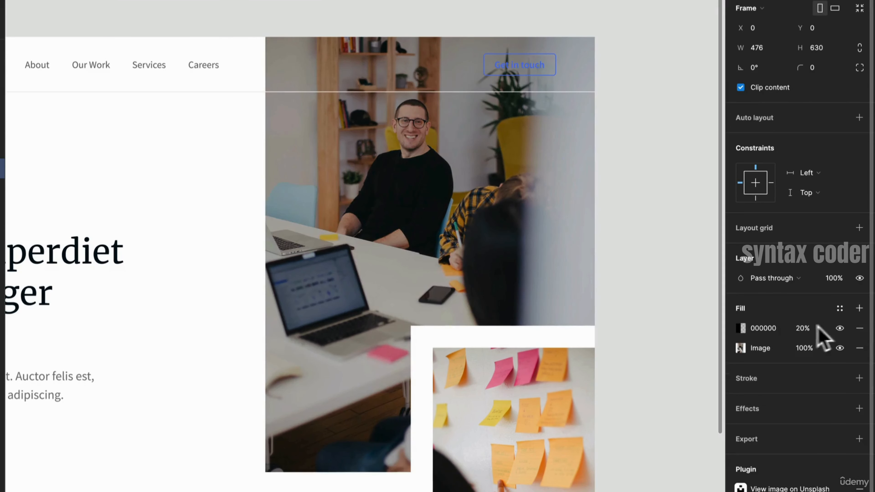
pyautogui.click(800, 332)
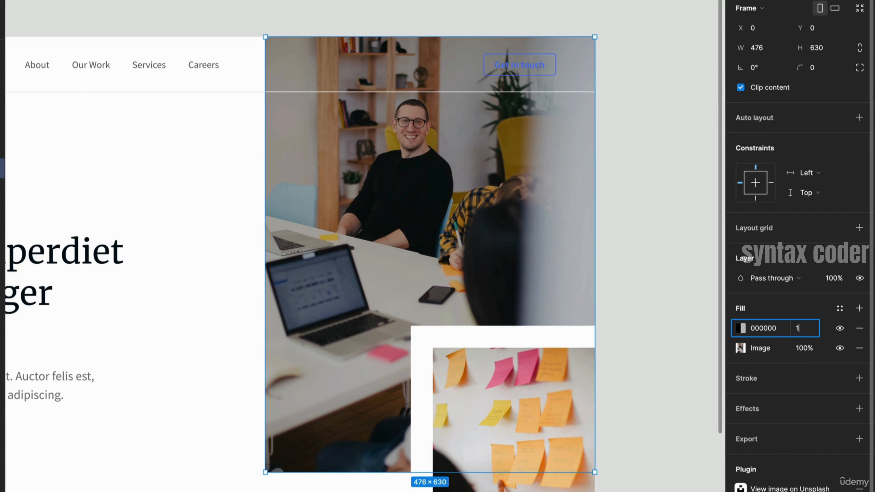
pyautogui.press('Return')
pyautogui.click(741, 328)
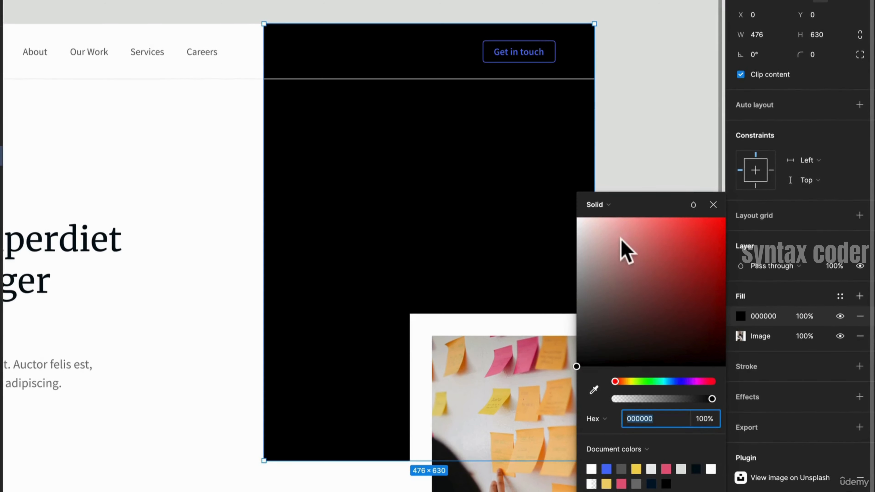
pyautogui.click(608, 201)
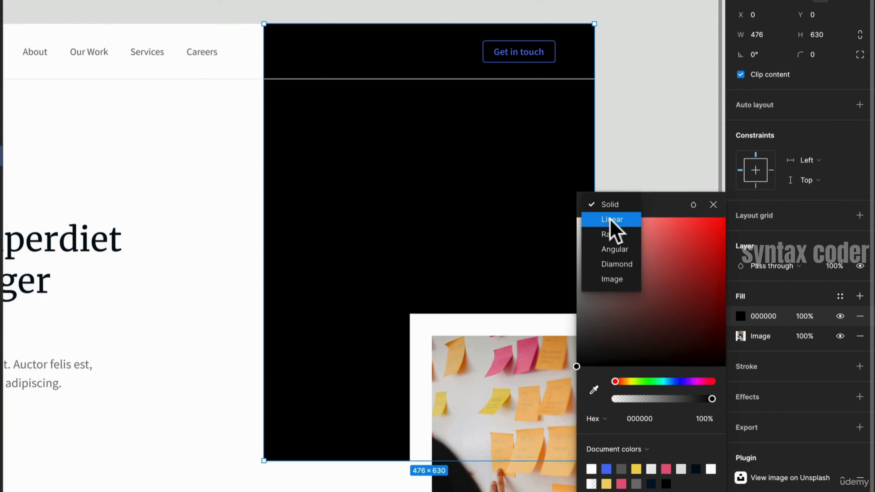
pyautogui.click(621, 221)
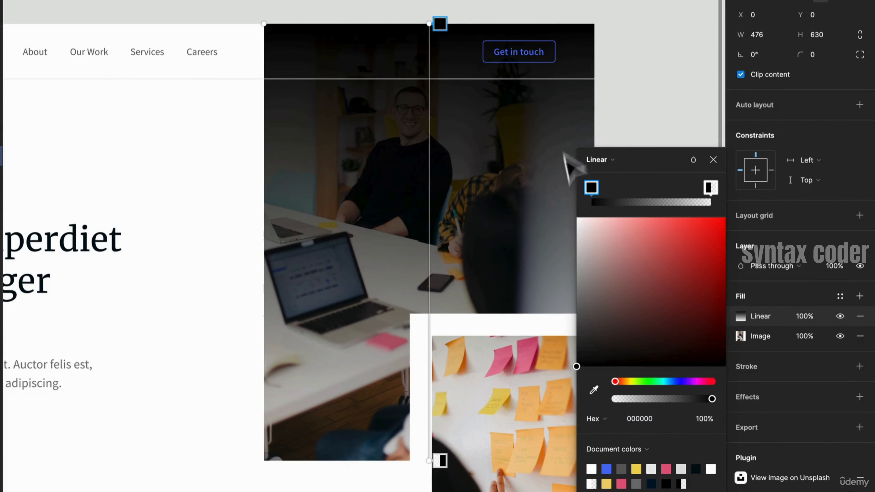
# Set both the opaque start stop and the transparent end stop of the gradient to white, FFFFFF
pyautogui.click(591, 187)
pyautogui.click(577, 219)
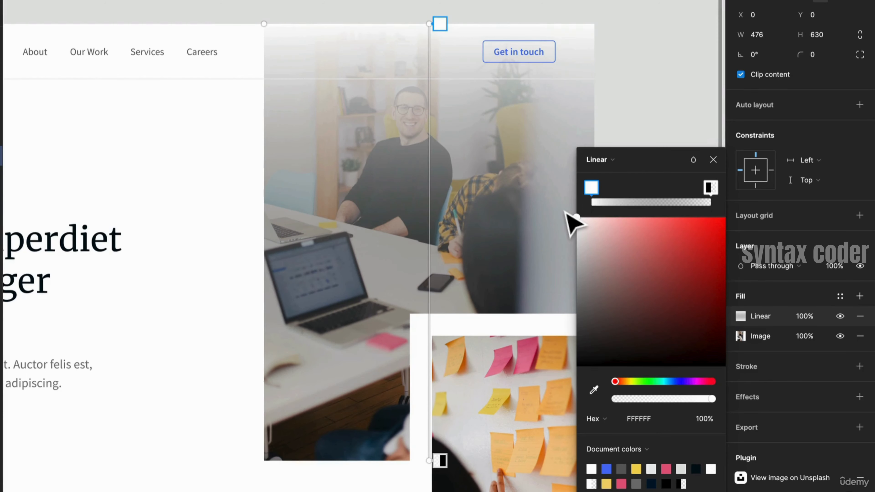
pyautogui.click(710, 188)
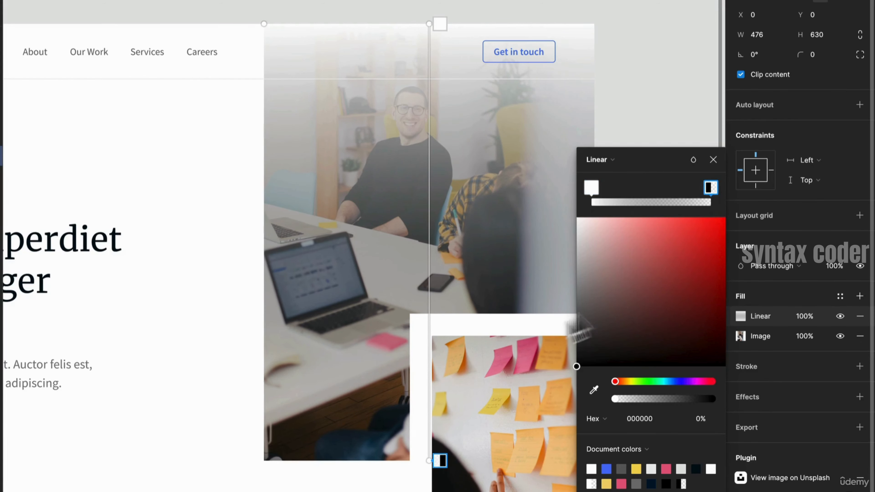
pyautogui.moveTo(617, 267); pyautogui.dragTo(552, 182)
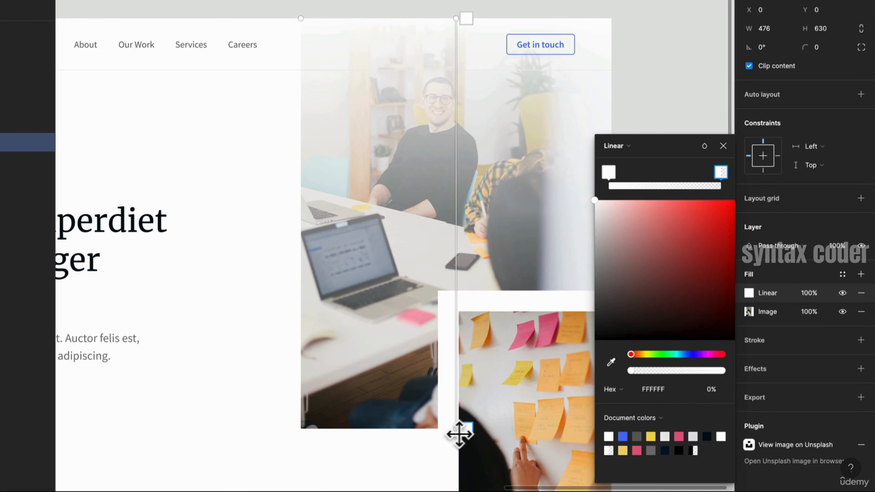
# Shorten the gradient to a slightly tilted fade from Large Image's top edge to just below the header, with its transparent stop pulled inward
pyautogui.moveTo(457, 433); pyautogui.dragTo(458, 90)
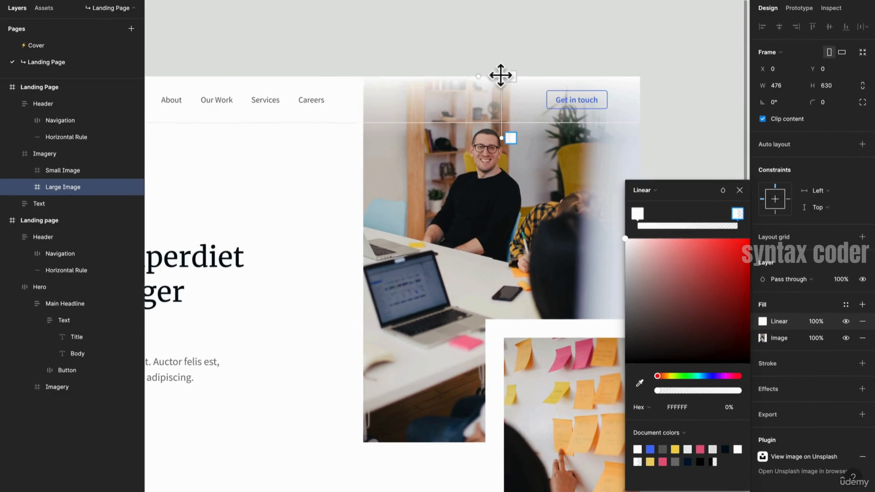
pyautogui.moveTo(456, 17); pyautogui.dragTo(481, 14)
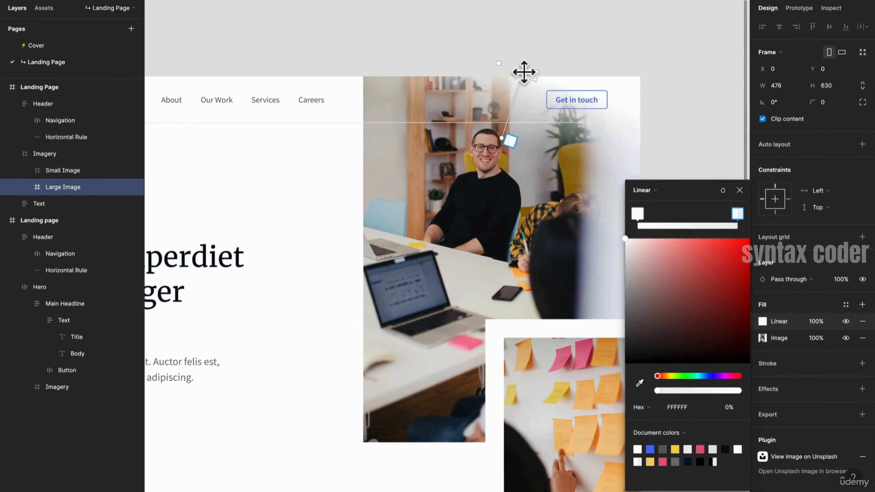
pyautogui.moveTo(524, 72); pyautogui.dragTo(518, 71)
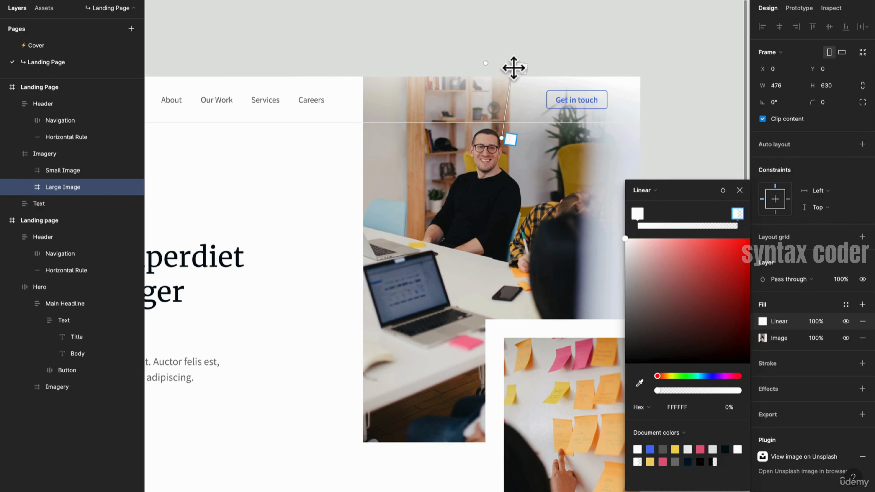
pyautogui.moveTo(500, 138); pyautogui.dragTo(508, 166)
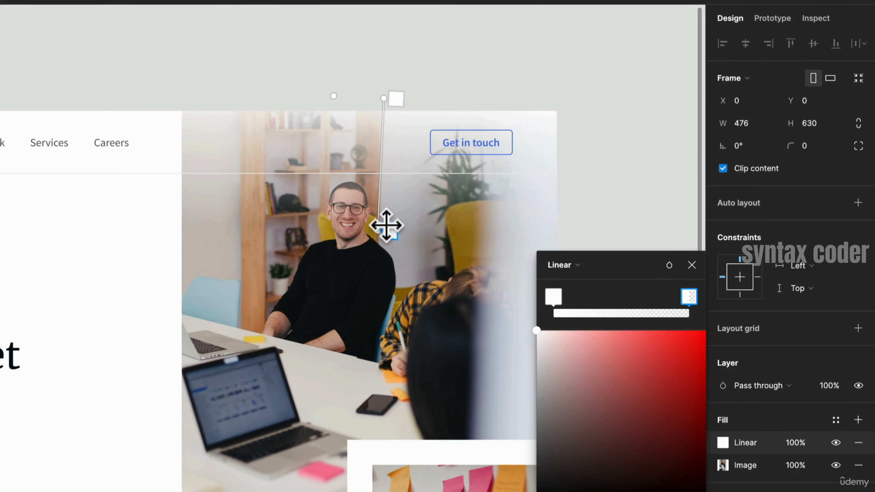
pyautogui.moveTo(384, 227); pyautogui.dragTo(388, 211)
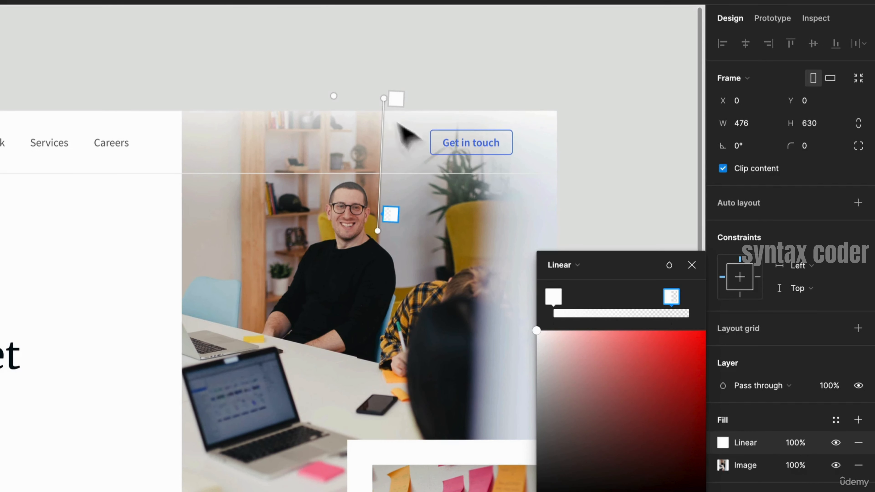
pyautogui.moveTo(382, 97)
pyautogui.mouseDown()
pyautogui.moveTo(381, 121)
pyautogui.moveTo(381, 111)
pyautogui.mouseUp()
# Lower the gradient's white start stop to 91% opacity and close the color settings
pyautogui.click(553, 297)
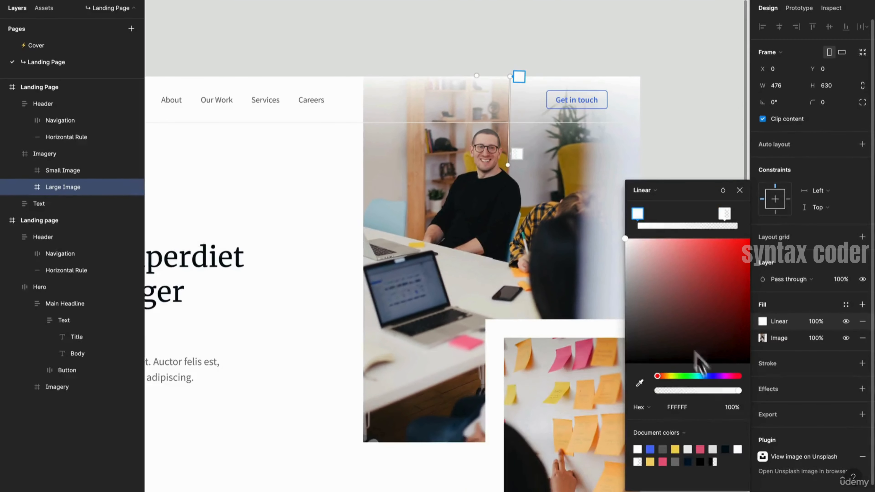
pyautogui.moveTo(738, 390); pyautogui.dragTo(721, 393)
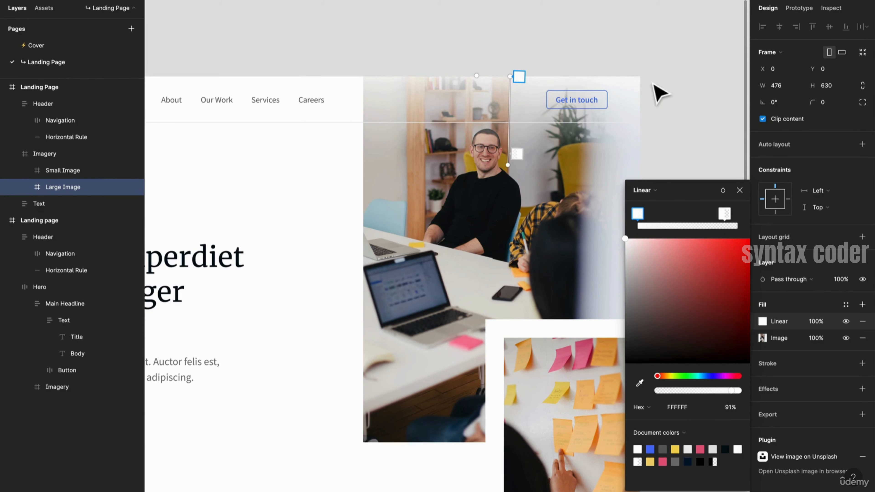
pyautogui.click(739, 190)
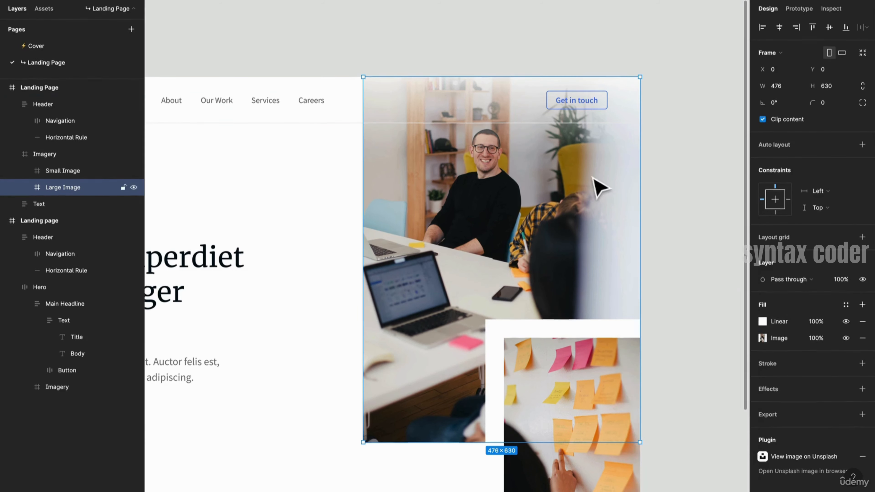
# Compare the finished hero imagery with the decorated imagery on the reference landing page
pyautogui.scroll(-1, 593, 177)
pyautogui.click(663, 201)
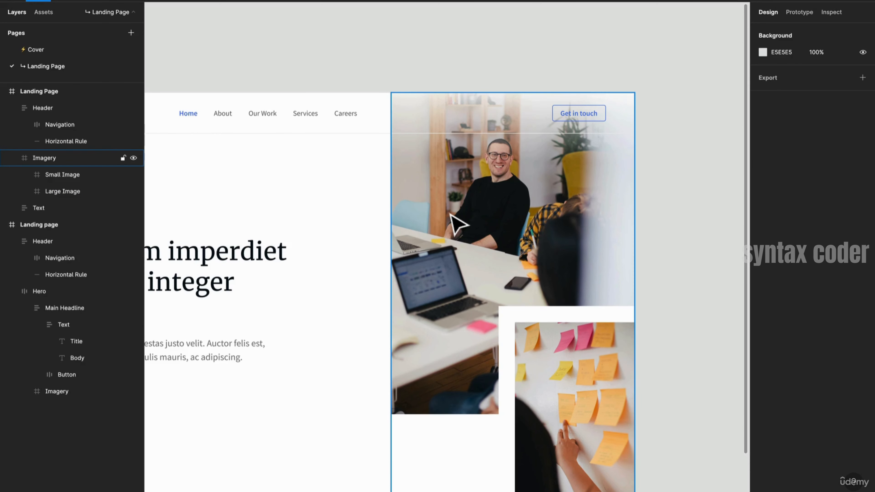
pyautogui.doubleClick(449, 214)
pyautogui.scroll(-5, 451, 212)
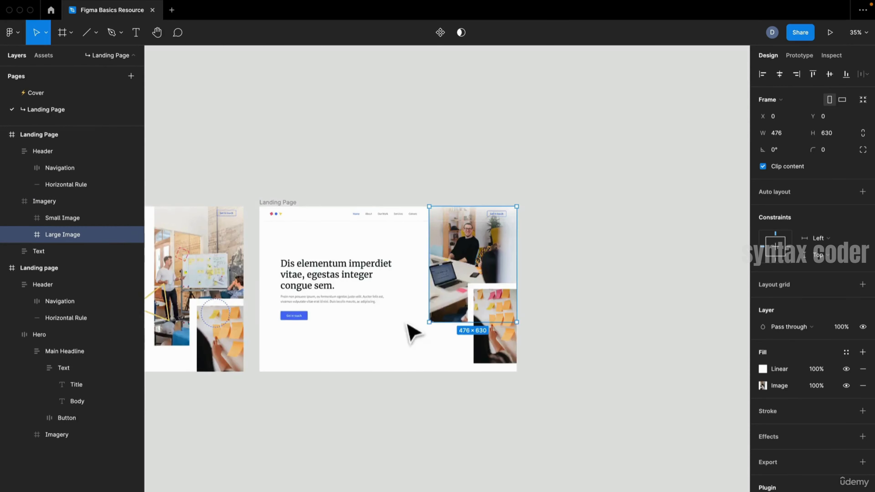
pyautogui.moveTo(407, 324); pyautogui.dragTo(452, 269)
pyautogui.scroll(3, 524, 201)
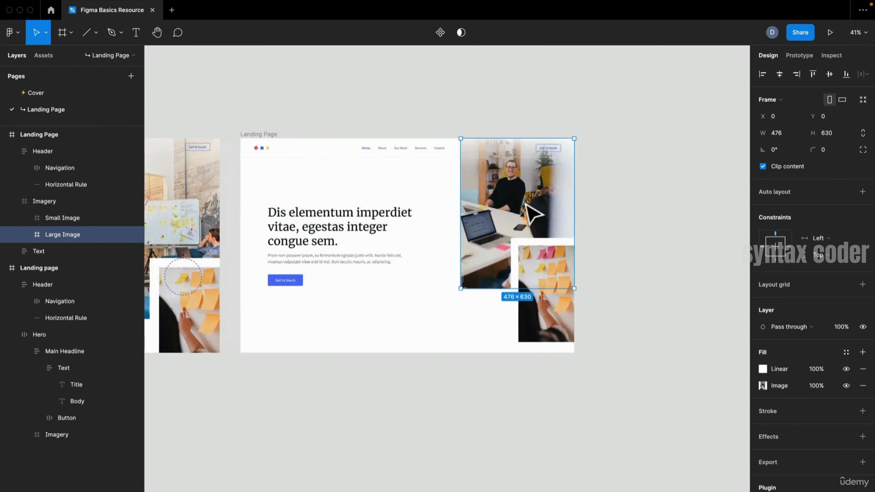
pyautogui.scroll(6, 527, 207)
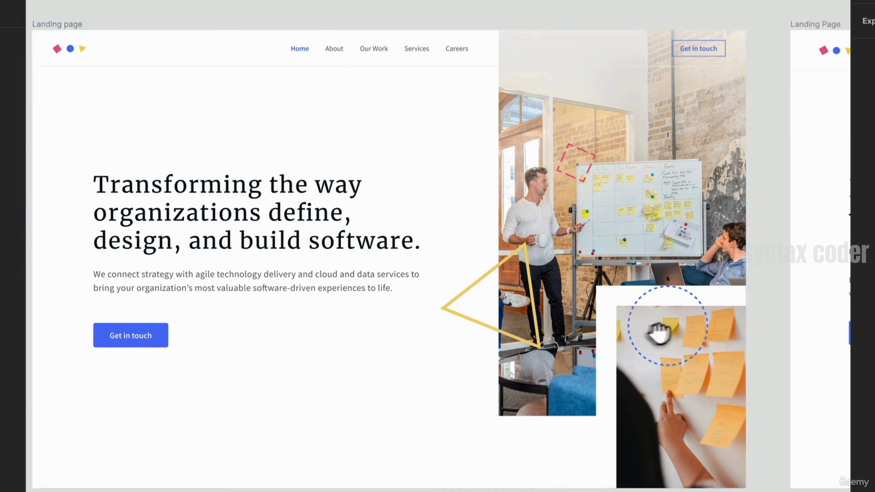
pyautogui.moveTo(660, 333); pyautogui.dragTo(29, 324)
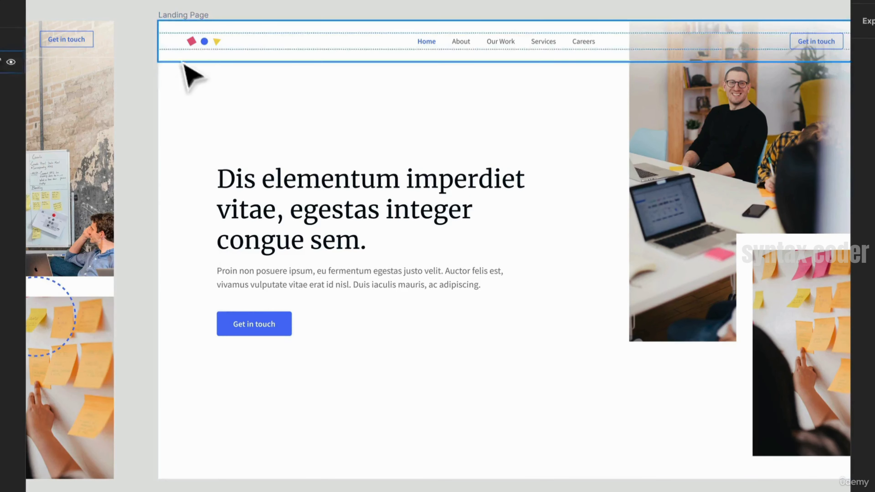
# Copy the Logo group from the header navigation and paste it into the Imagery frame
pyautogui.scroll(4, 245, 27)
pyautogui.doubleClick(177, 43)
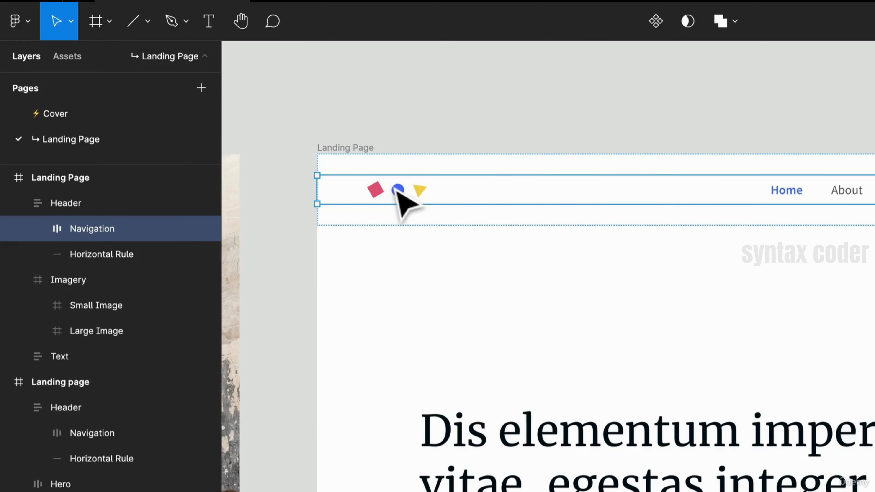
pyautogui.click(183, 51)
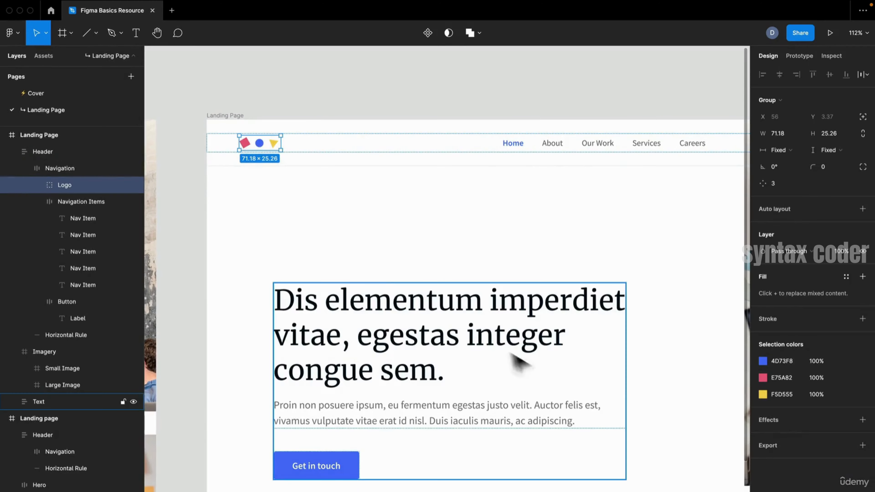
pyautogui.moveTo(582, 361); pyautogui.dragTo(186, 260)
pyautogui.click(382, 235)
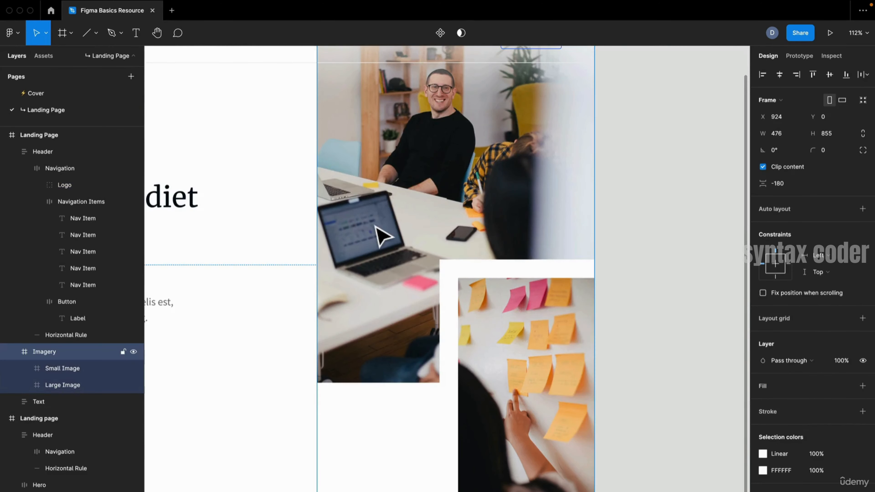
pyautogui.hotkey('ctrl', 'v')
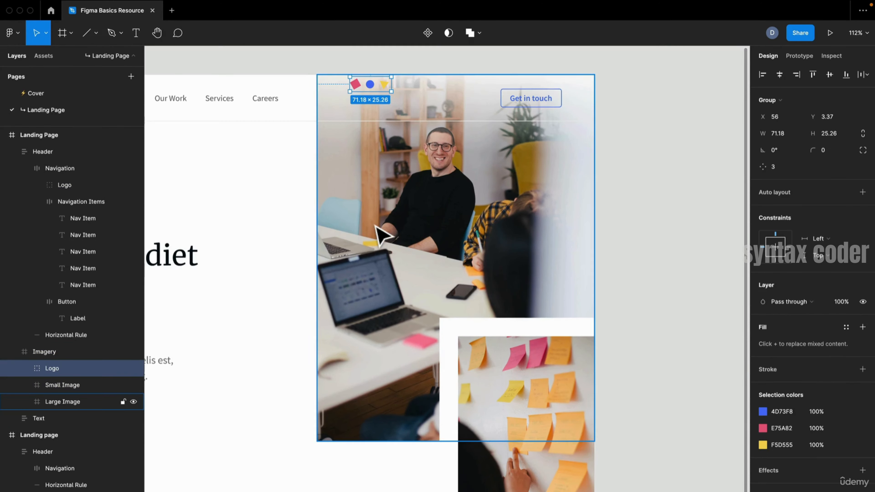
# Move the pasted logo over the laptop at X 26, Y 357.37 and turn off Clip content on the Imagery frame
pyautogui.scroll(2, 390, 293)
pyautogui.hotkey('shift', 'Down')
pyautogui.hotkey('shift', 'Down')
pyautogui.hotkey('shift', 'Down')
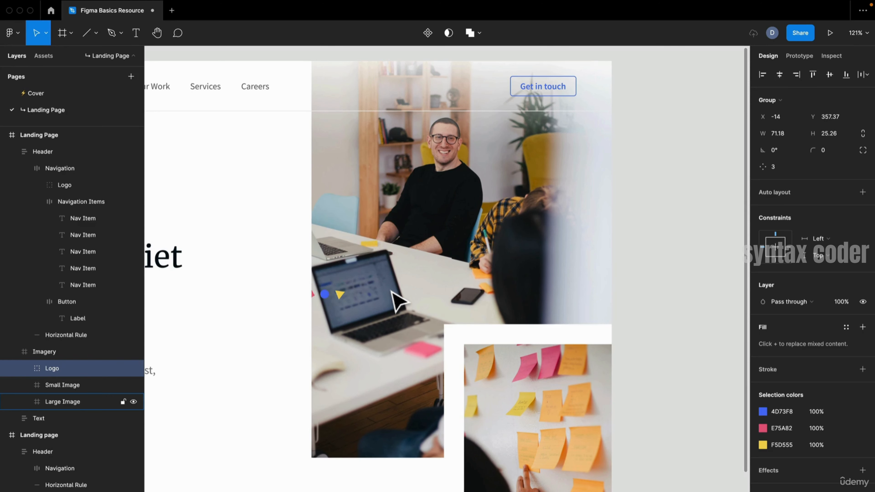
pyautogui.click(446, 246)
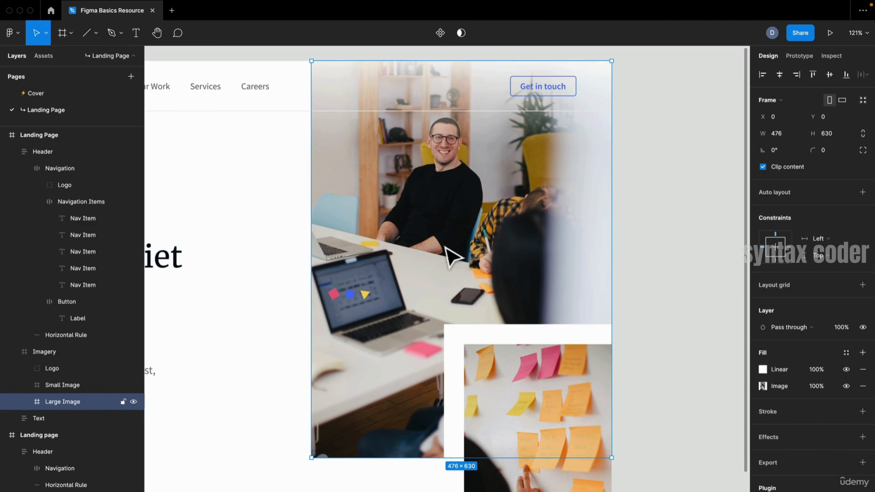
pyautogui.click(95, 355)
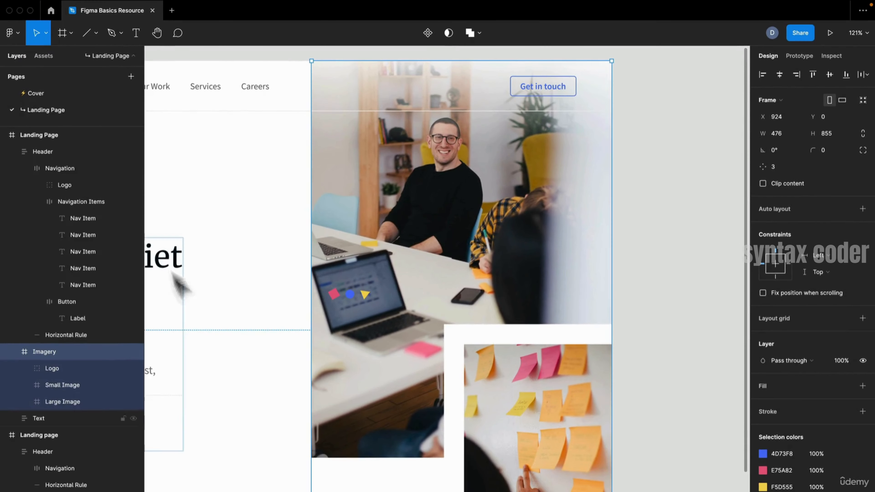
# Ungroup the logo copy in the Imagery frame into its separate triangle, circle and square
pyautogui.click(86, 368)
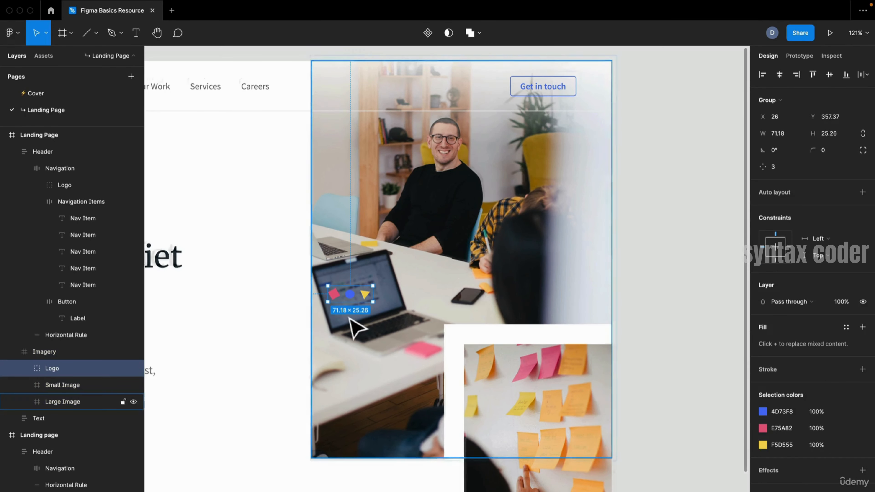
pyautogui.scroll(5, 350, 318)
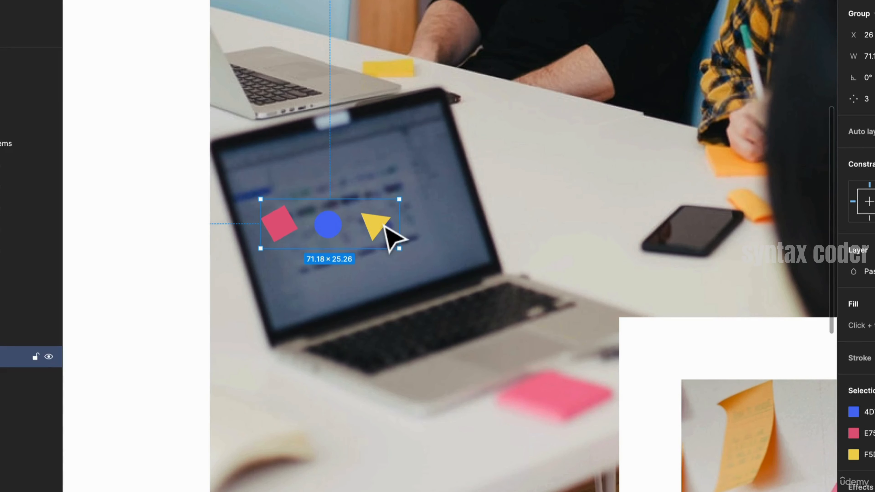
pyautogui.rightClick(394, 263)
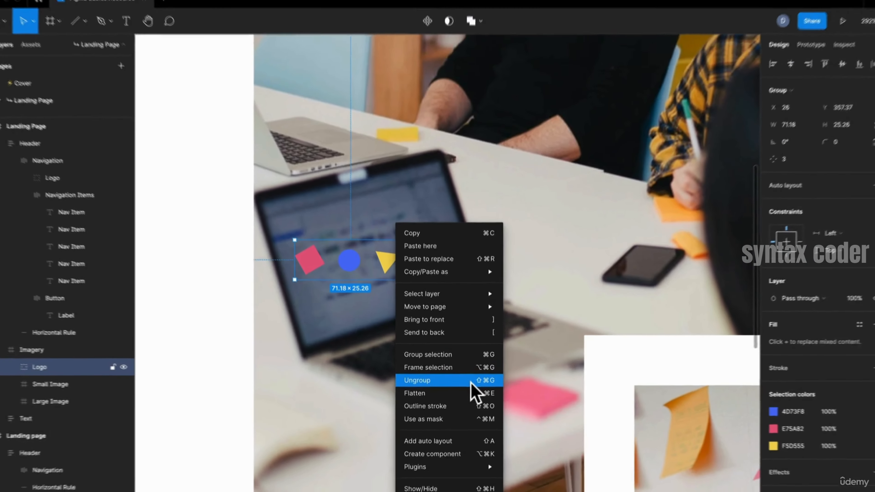
pyautogui.click(500, 375)
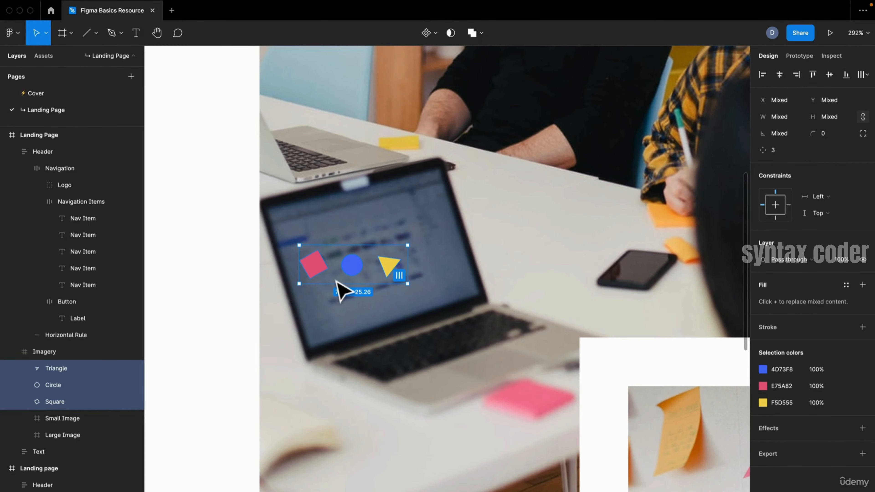
# Examine the size, outline style and placement of the square, triangle and circle on the reference page's imagery
pyautogui.scroll(-10, 340, 292)
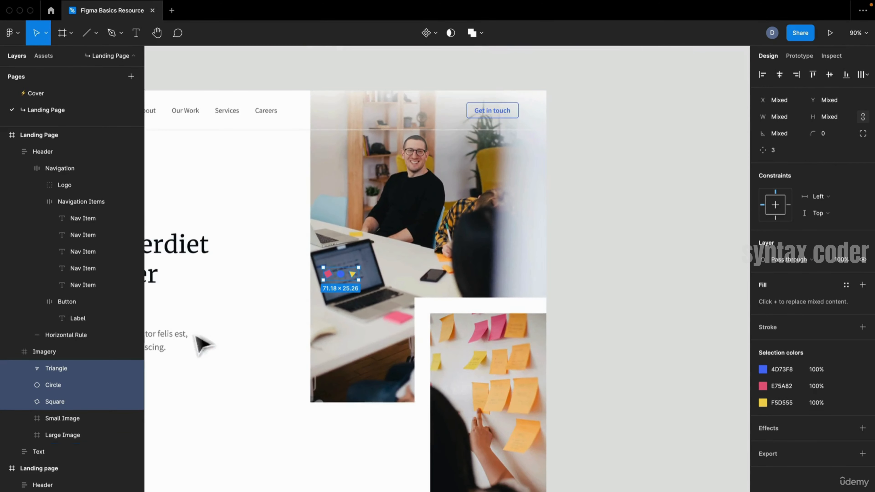
pyautogui.moveTo(241, 359); pyautogui.dragTo(691, 309)
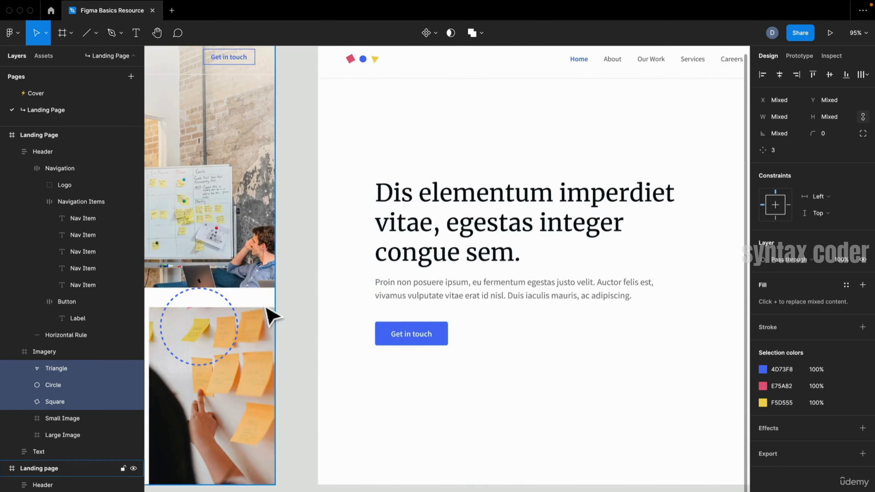
pyautogui.moveTo(272, 314); pyautogui.dragTo(563, 307)
pyautogui.scroll(1, 371, 194)
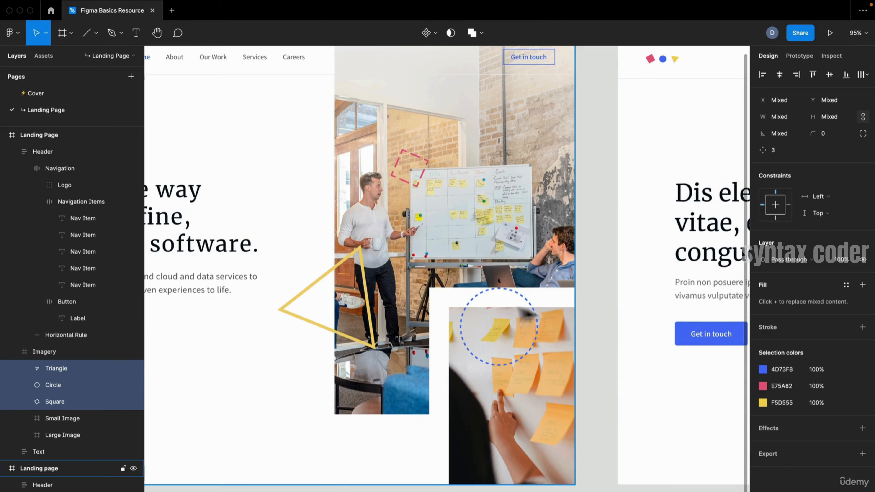
pyautogui.moveTo(640, 336); pyautogui.dragTo(482, 307)
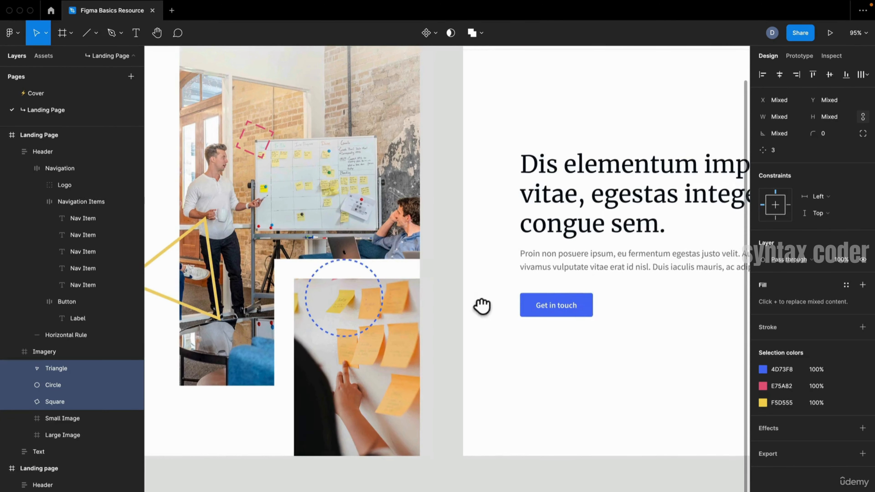
pyautogui.moveTo(536, 292); pyautogui.dragTo(275, 322)
pyautogui.scroll(8, 397, 224)
pyautogui.scroll(-10, 393, 219)
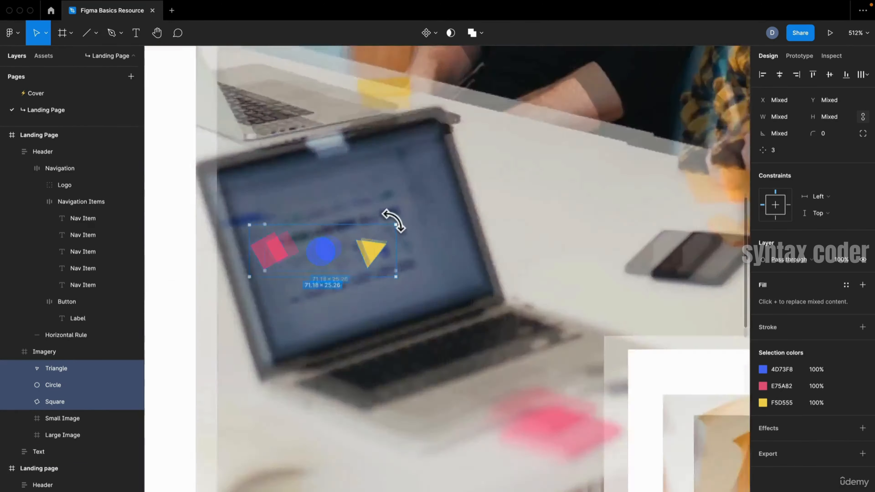
# Move the pink square over the seated man's head in Large Image and enlarge it to about 113 × 113
pyautogui.scroll(5, 322, 312)
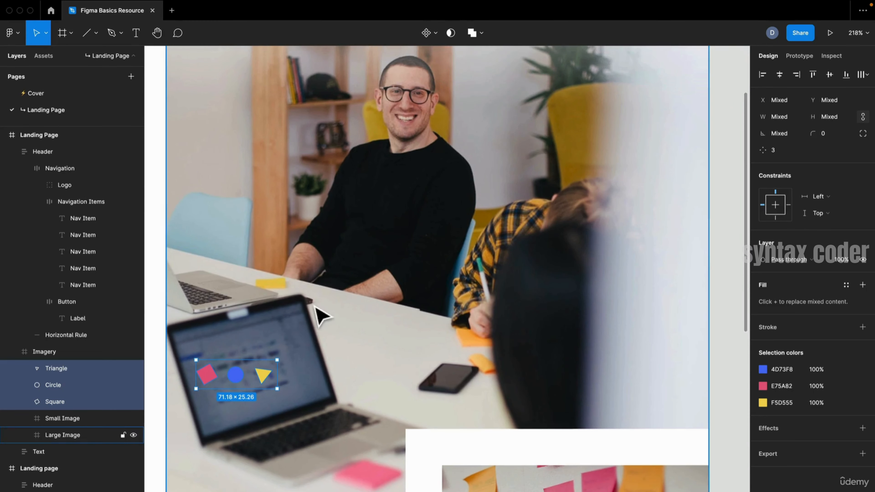
pyautogui.click(207, 379)
pyautogui.moveTo(207, 378); pyautogui.dragTo(406, 154)
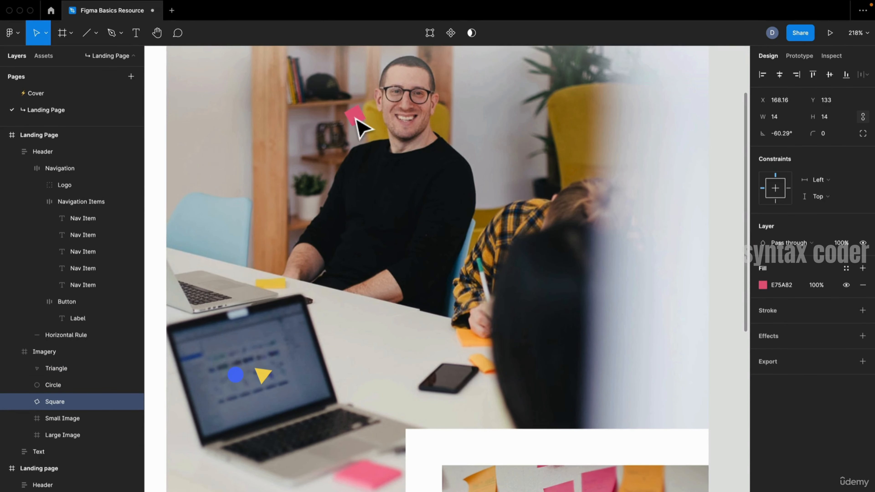
pyautogui.moveTo(365, 119); pyautogui.dragTo(545, 194)
pyautogui.moveTo(507, 184); pyautogui.dragTo(491, 262)
pyautogui.scroll(-3, 458, 160)
pyautogui.scroll(2, 458, 159)
pyautogui.moveTo(454, 272); pyautogui.dragTo(452, 254)
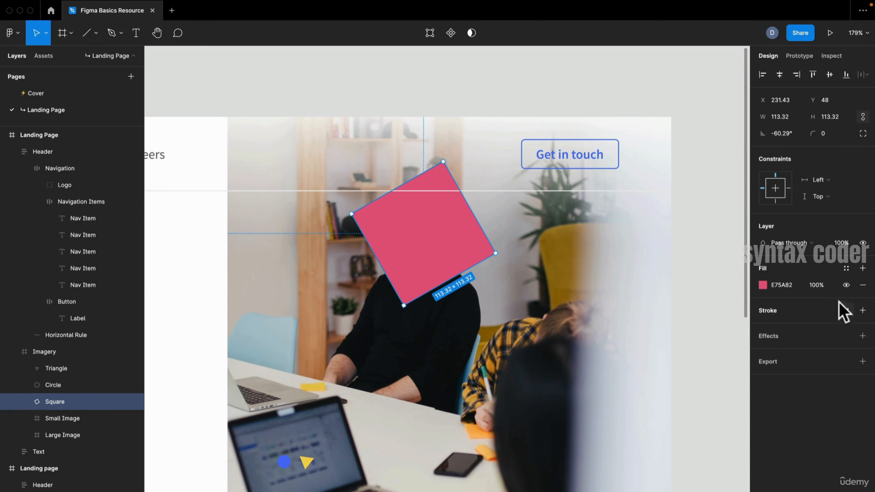
# Give the square an inside stroke in E75A82, remove its fill and set the stroke width to 4
pyautogui.click(863, 310)
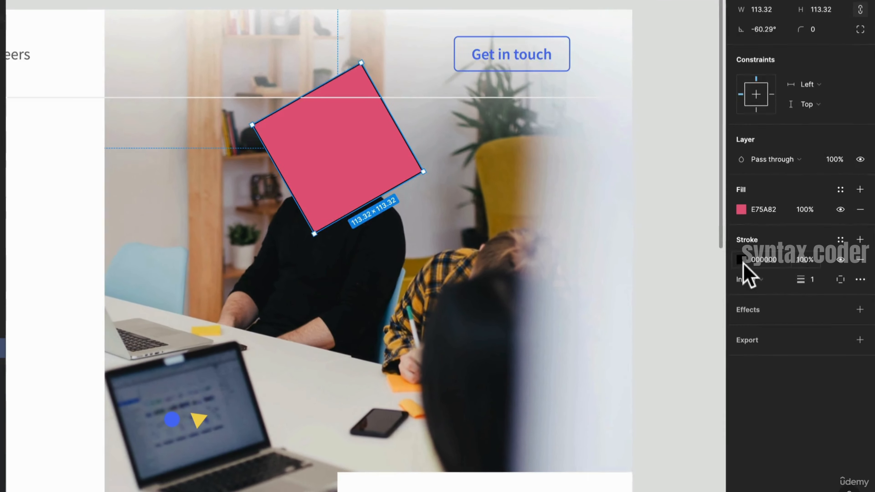
pyautogui.click(762, 327)
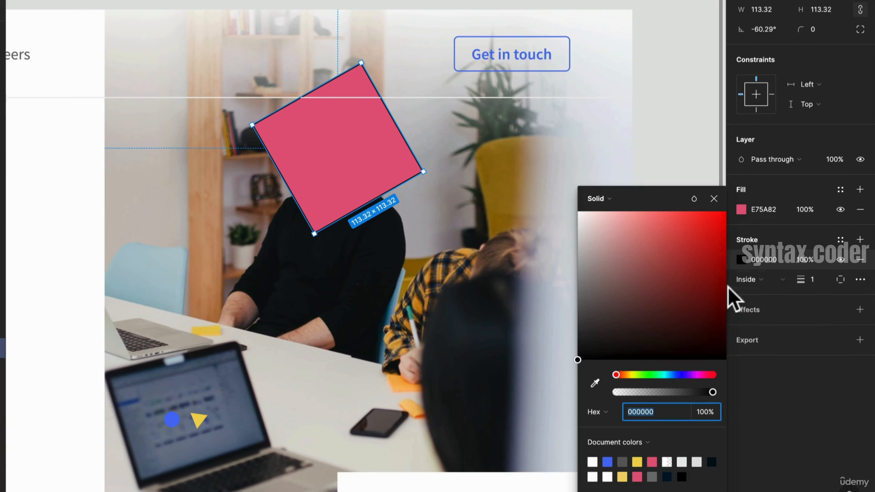
pyautogui.click(652, 461)
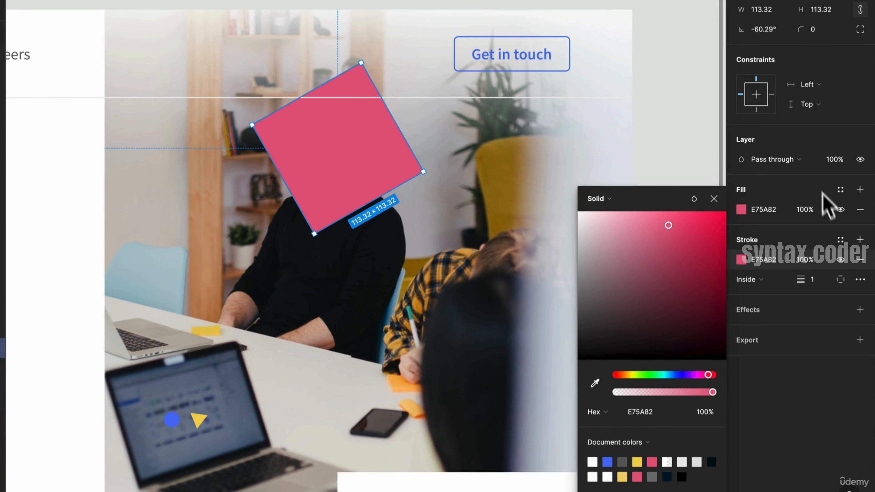
pyautogui.click(860, 210)
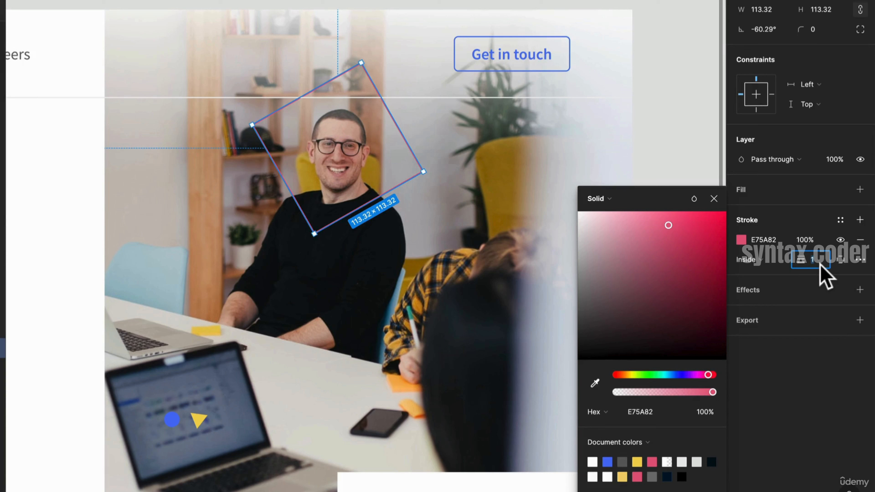
pyautogui.press('Return')
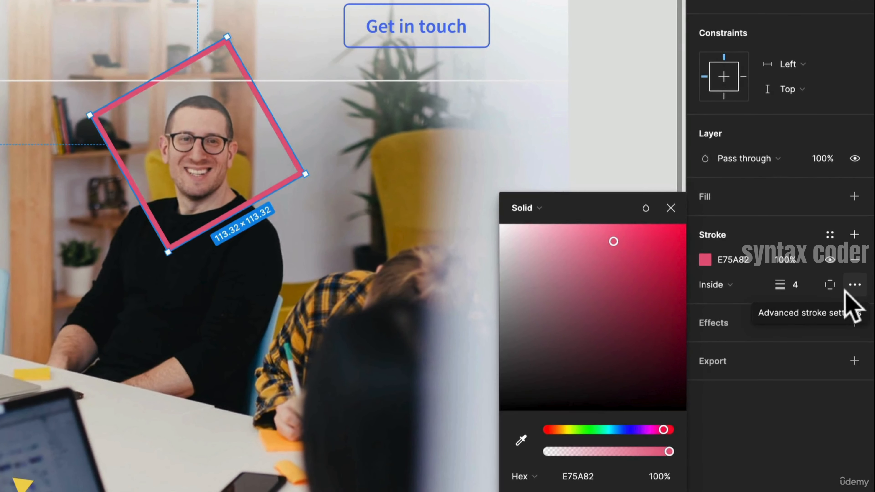
# Try limiting the square's stroke to the top side and switch it back to all sides
pyautogui.click(830, 285)
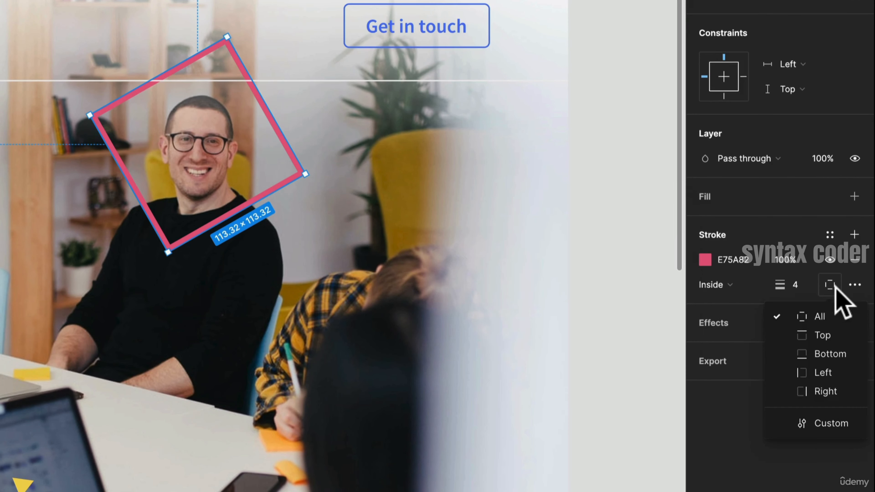
pyautogui.click(826, 336)
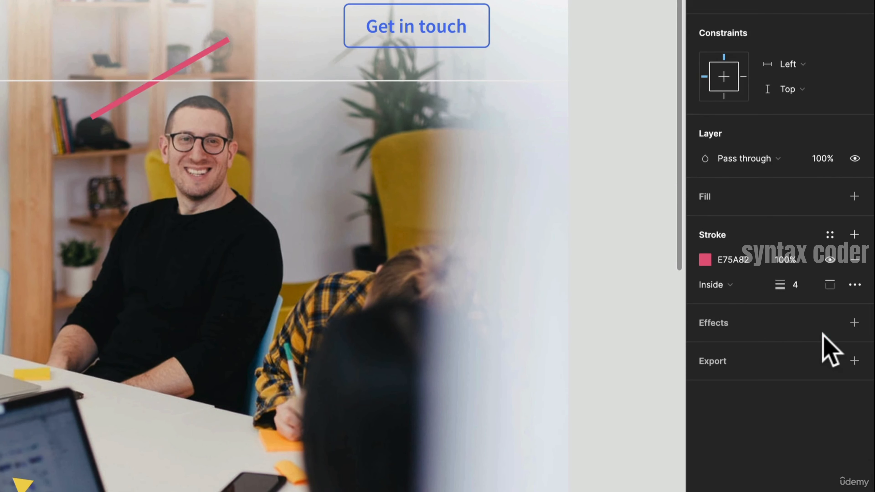
pyautogui.click(830, 286)
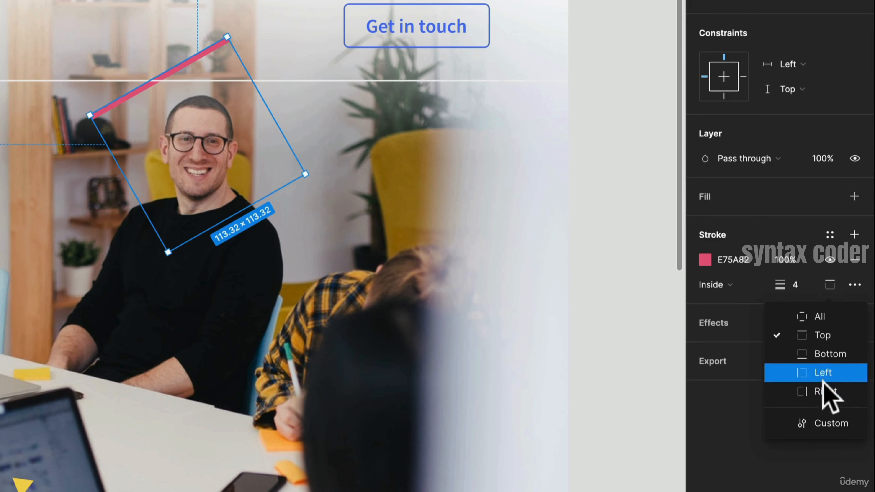
pyautogui.click(820, 319)
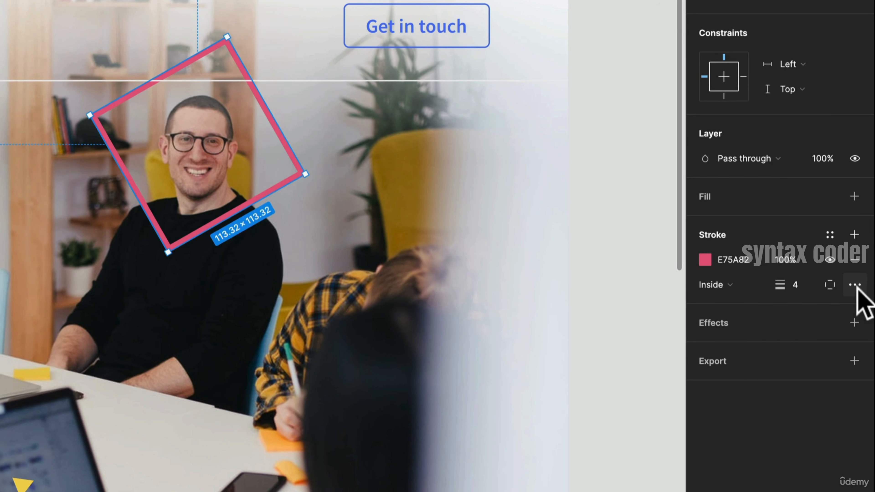
# Change the square's stroke style to Dash in the advanced stroke settings
pyautogui.click(855, 284)
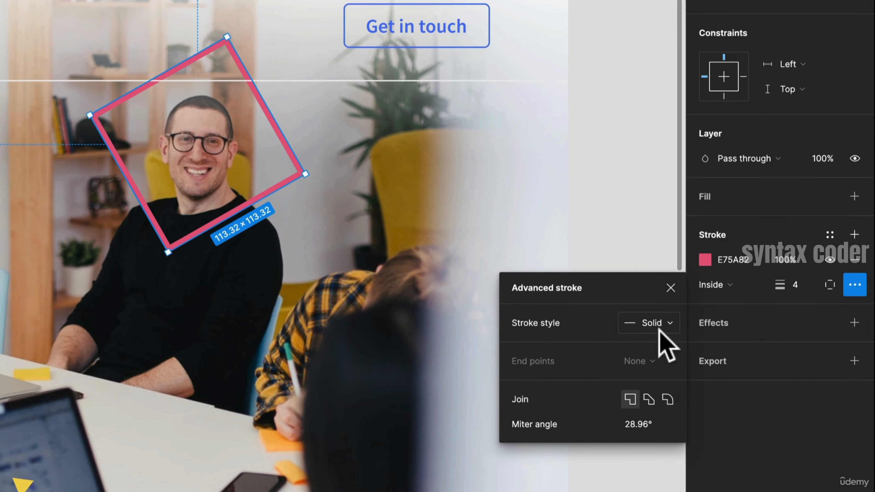
pyautogui.click(669, 327)
pyautogui.click(673, 342)
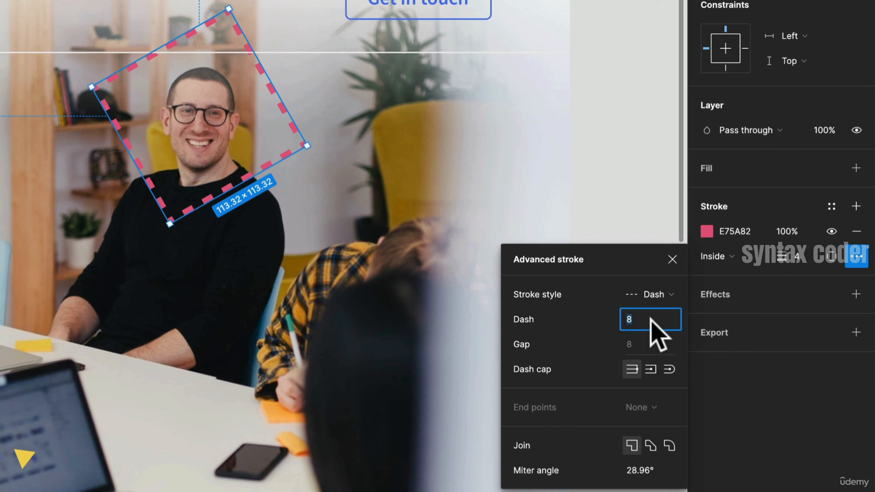
# Try a dash length of 10 on the pink square's stroke, change it to 30 and deselect the square
pyautogui.write('10')
pyautogui.press('Return')
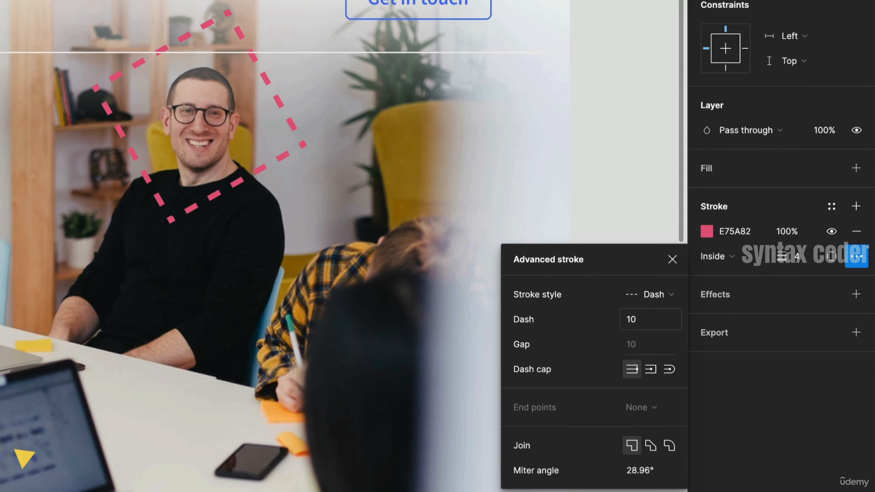
pyautogui.press('Return')
pyautogui.write('30')
pyautogui.press('Return')
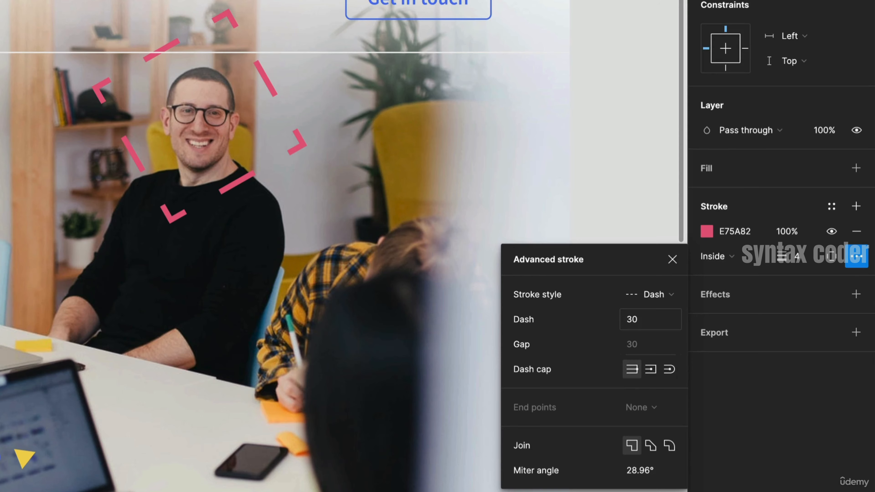
pyautogui.click(642, 320)
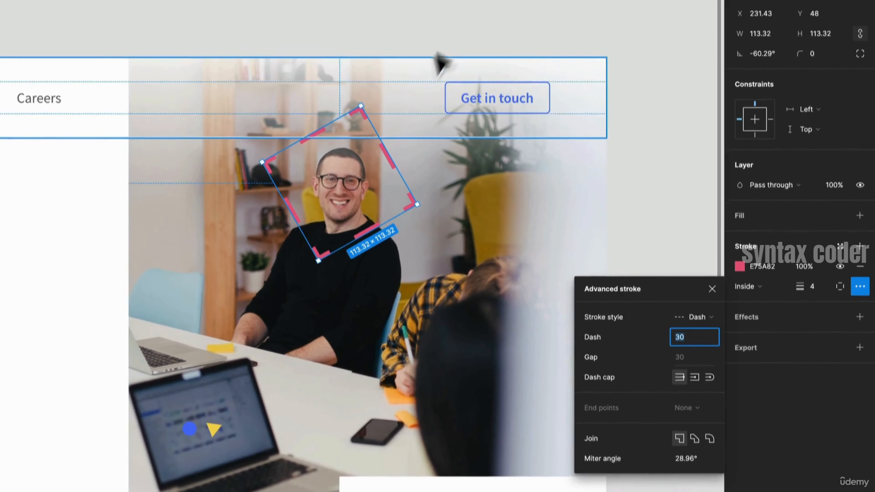
pyautogui.click(435, 53)
pyautogui.scroll(1, 475, 90)
pyautogui.scroll(-3, 513, 127)
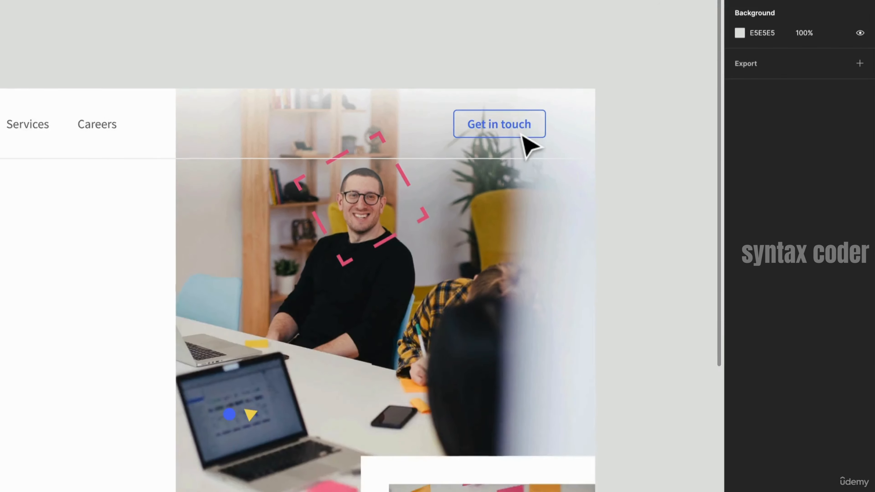
# Move the blue circle from the laptop screen onto the sticky notes in Small Image and enlarge it to 138 × 138
pyautogui.moveTo(355, 320); pyautogui.dragTo(471, 203)
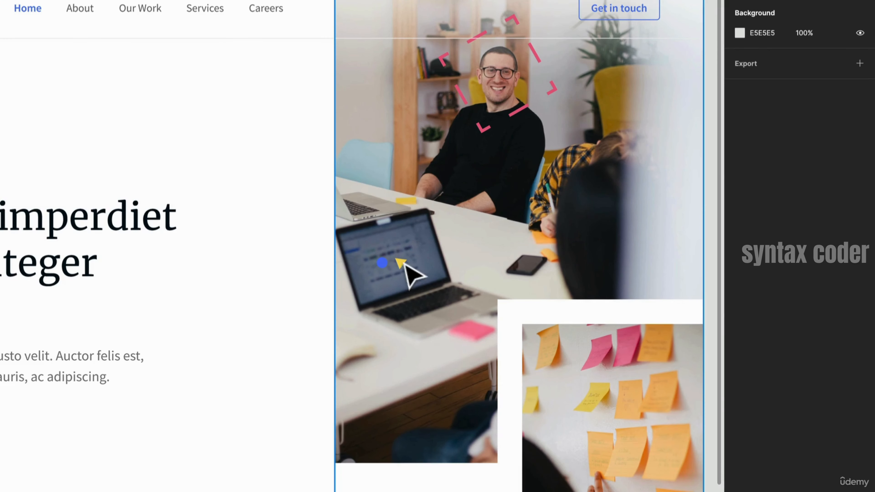
pyautogui.click(385, 264)
pyautogui.moveTo(385, 264); pyautogui.dragTo(701, 304)
pyautogui.scroll(2, 616, 417)
pyautogui.moveTo(662, 359); pyautogui.dragTo(613, 406)
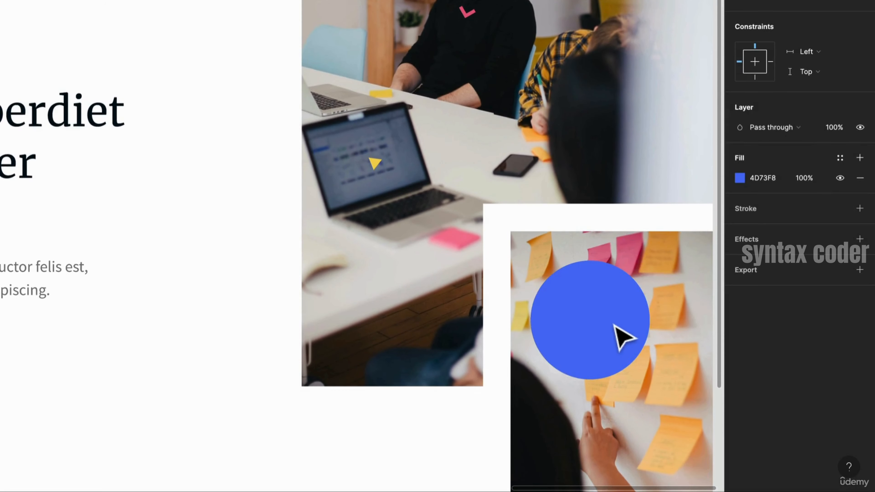
pyautogui.moveTo(621, 332); pyautogui.dragTo(492, 286)
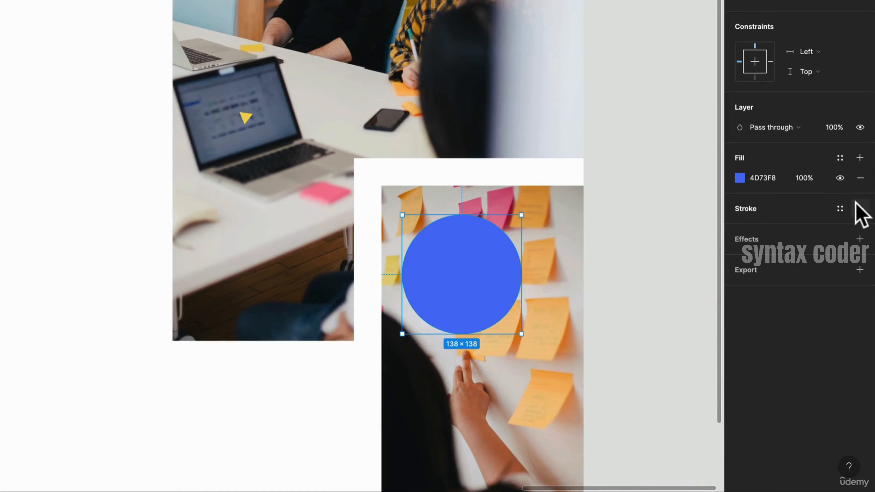
# Give the circle a 4D73F8 inside stroke, remove its fill and set the stroke width to 2
pyautogui.click(760, 209)
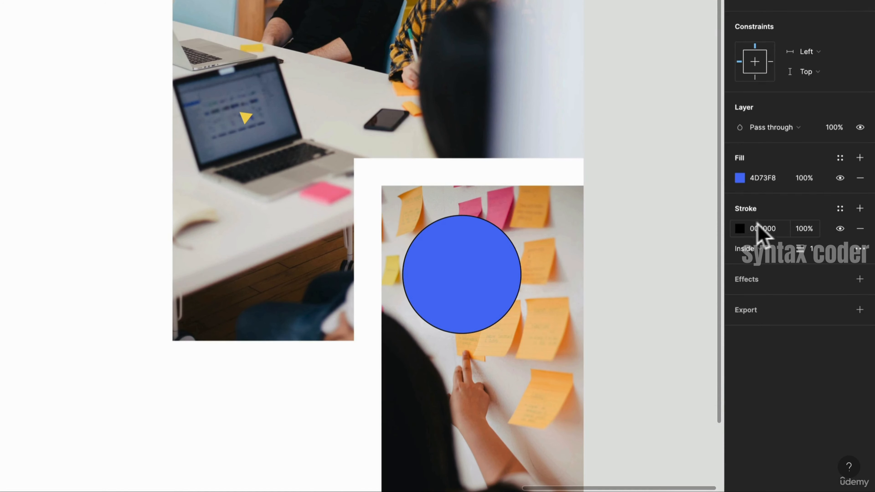
pyautogui.click(740, 229)
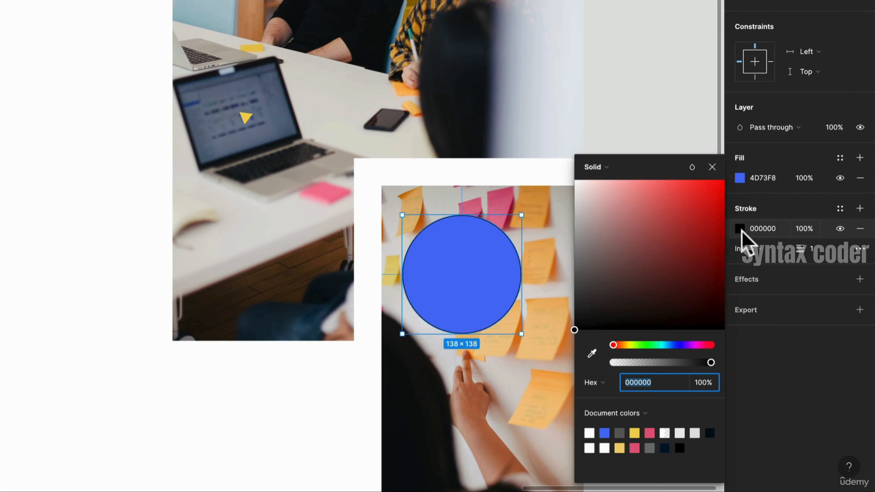
pyautogui.click(604, 431)
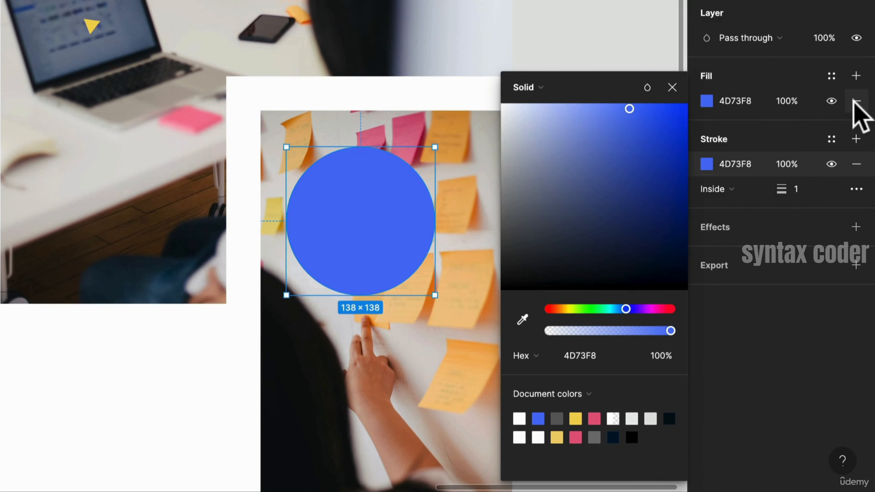
pyautogui.click(855, 101)
pyautogui.click(810, 165)
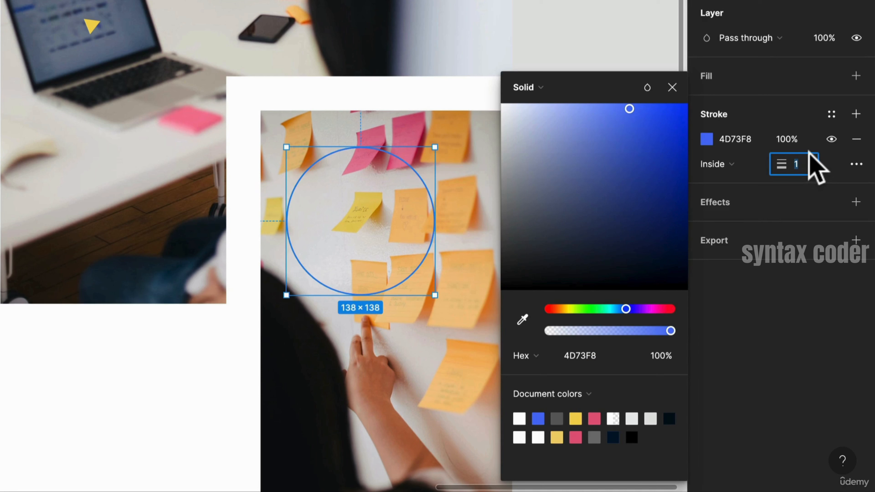
pyautogui.write('2')
pyautogui.press('Return')
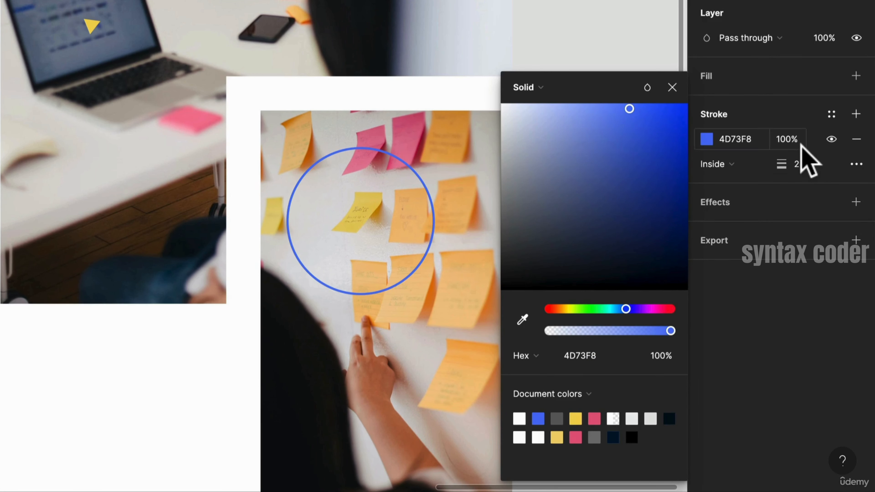
# Change the circle's stroke style from Solid to Dash in the advanced stroke settings
pyautogui.click(861, 165)
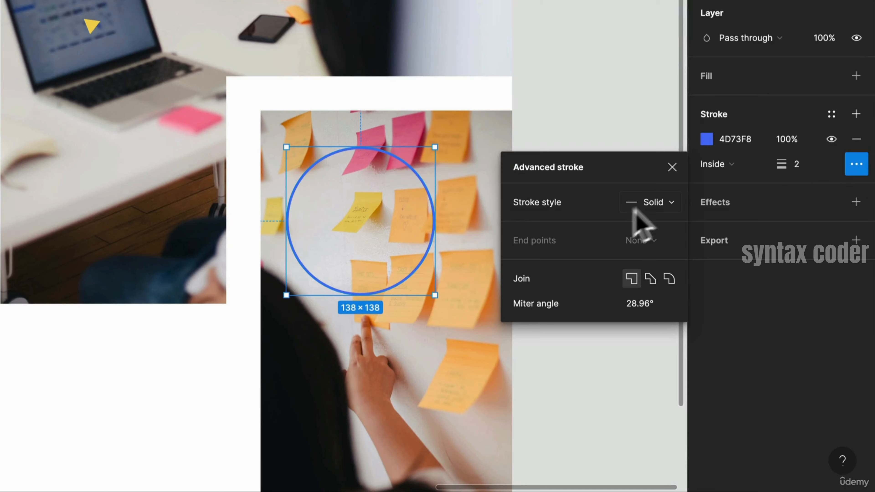
pyautogui.click(672, 202)
pyautogui.click(666, 221)
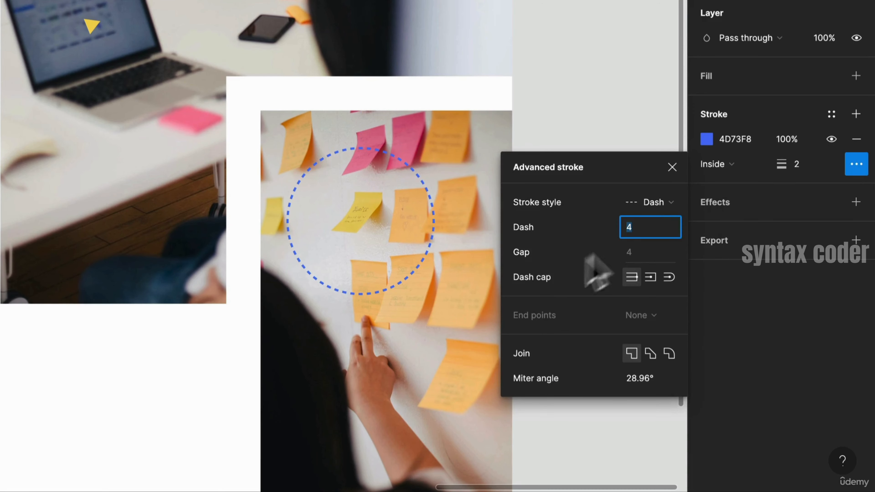
# Give the circle's dashed stroke round joins and round dash caps, and set its position to Center
pyautogui.scroll(5, 445, 189)
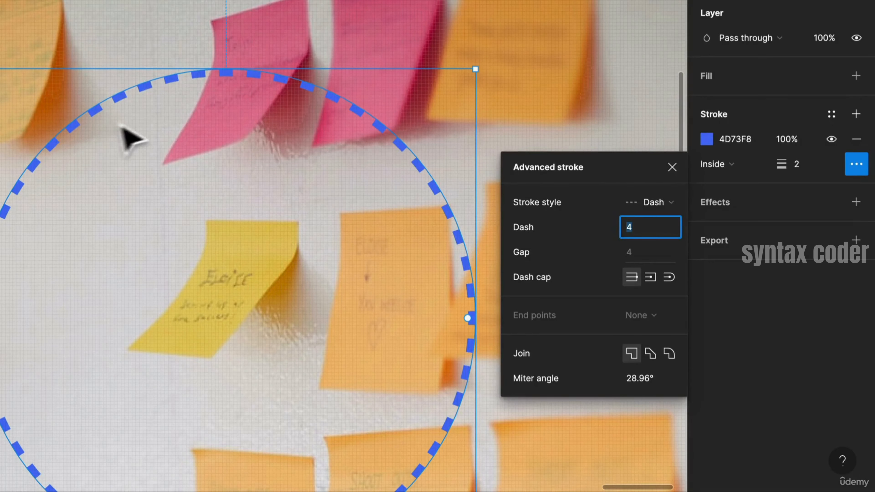
pyautogui.scroll(-2, 119, 120)
pyautogui.scroll(-1, 119, 121)
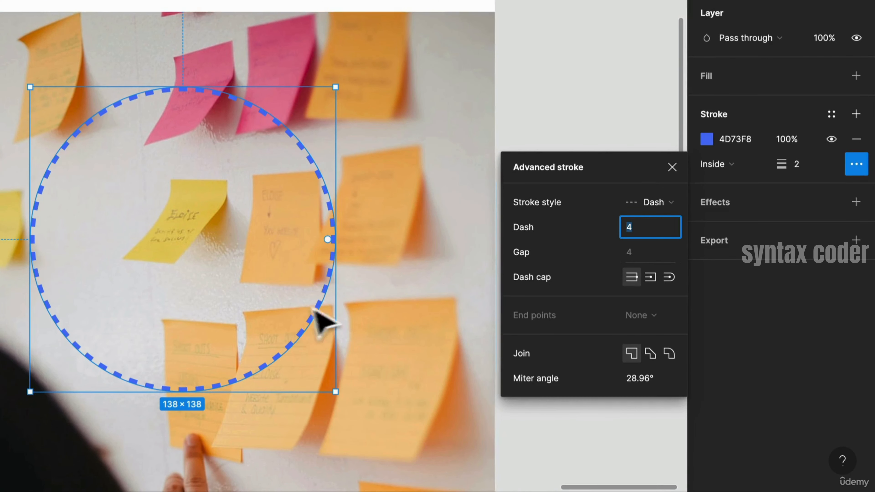
pyautogui.click(669, 353)
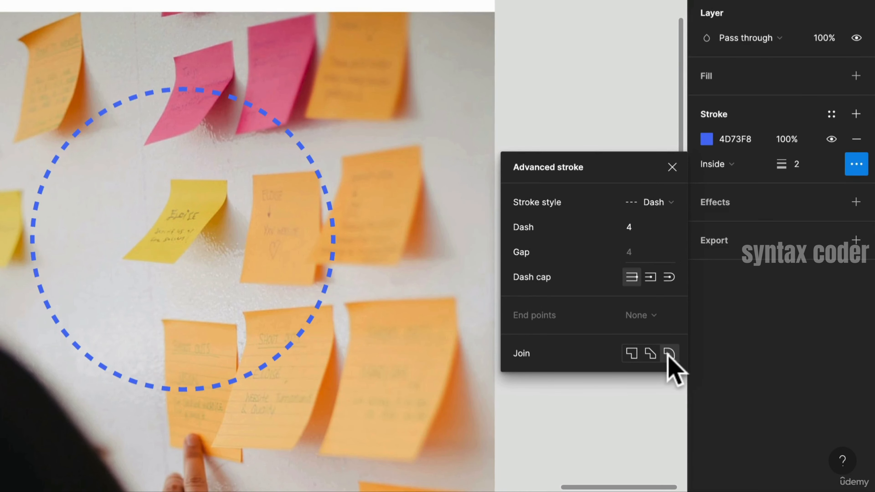
pyautogui.scroll(5, 333, 193)
pyautogui.doubleClick(324, 177)
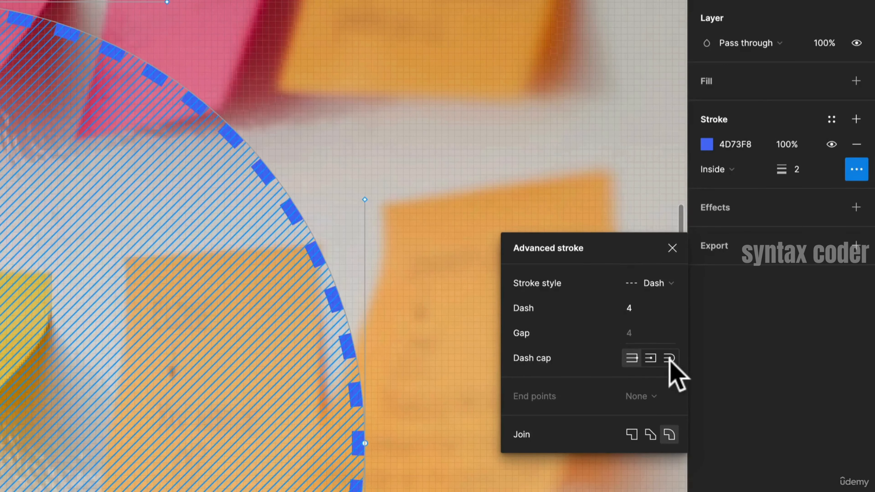
pyautogui.click(669, 358)
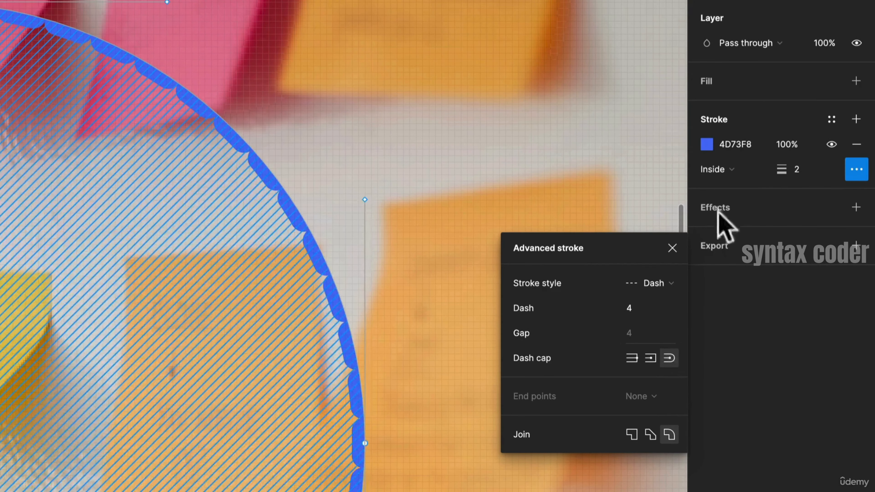
pyautogui.click(721, 169)
pyautogui.click(737, 150)
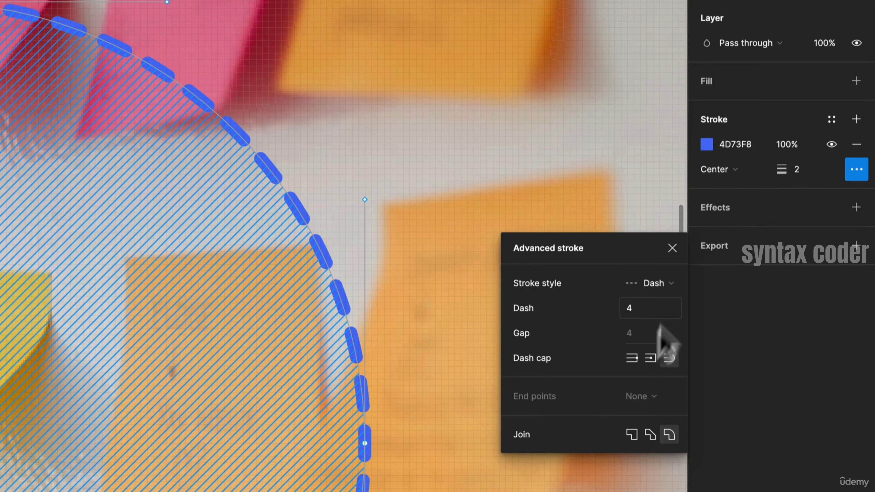
pyautogui.scroll(-10, 426, 210)
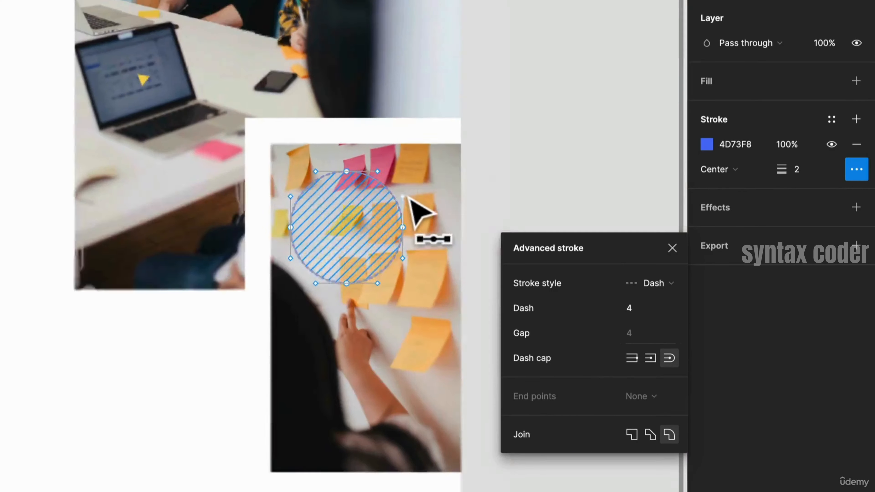
pyautogui.scroll(2, 401, 164)
pyautogui.press('Escape')
pyautogui.click(403, 168)
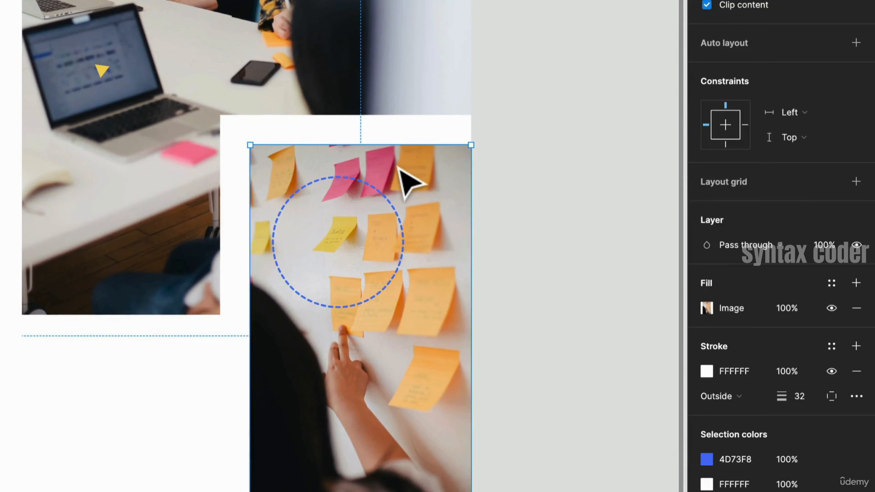
# Rotate the small yellow triangle on the laptop screen and enlarge it to about 255 × 255
pyautogui.scroll(5, 400, 174)
pyautogui.scroll(-6, 400, 171)
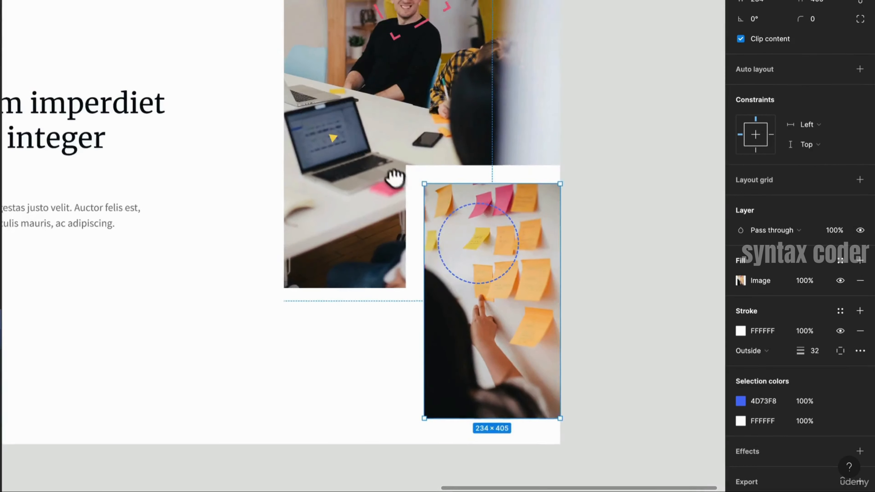
pyautogui.scroll(4, 355, 131)
pyautogui.click(363, 138)
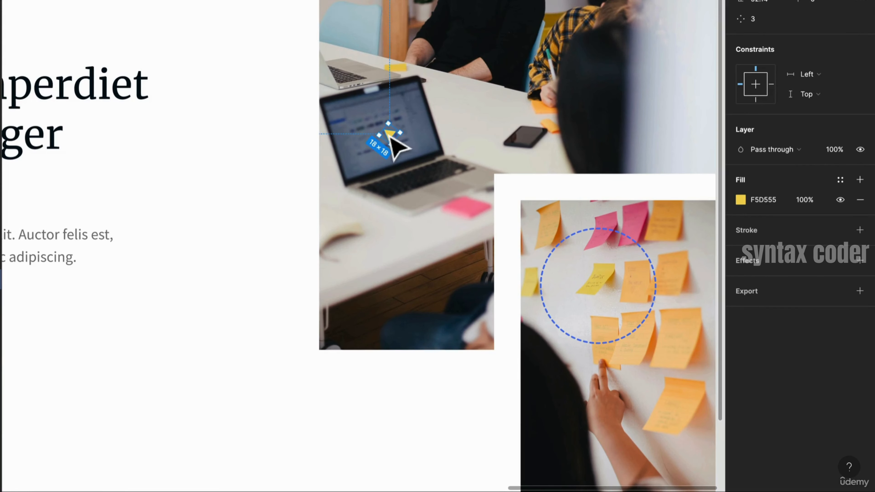
pyautogui.moveTo(381, 157); pyautogui.dragTo(388, 187)
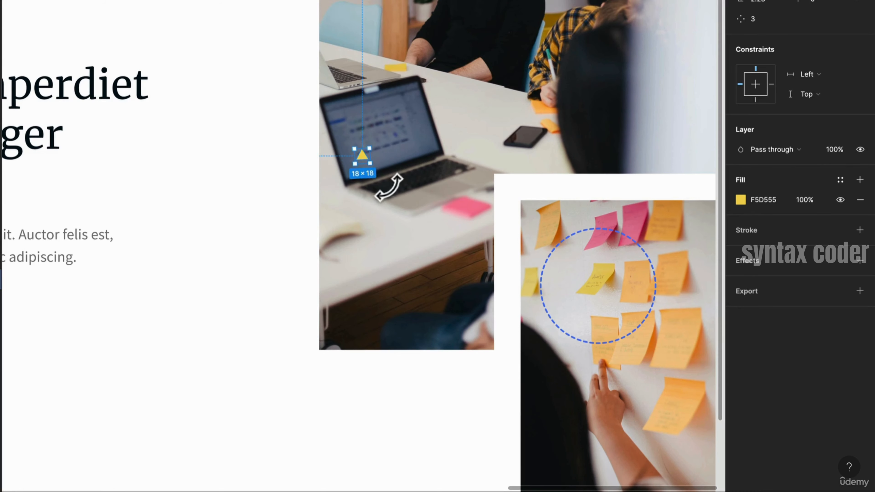
pyautogui.moveTo(368, 147); pyautogui.dragTo(527, 69)
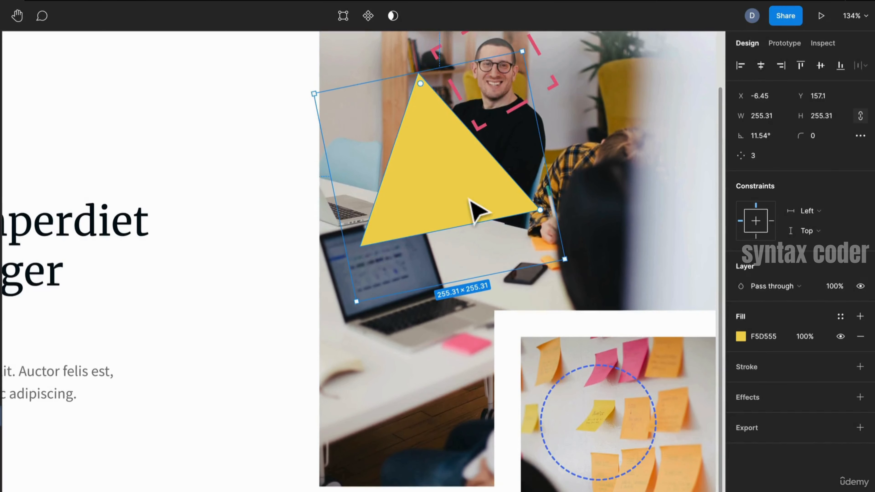
# Move the yellow triangle across the lower left edge of Large Image and rotate it to about -10°
pyautogui.scroll(-2, 476, 210)
pyautogui.moveTo(475, 209); pyautogui.dragTo(381, 301)
pyautogui.moveTo(465, 344); pyautogui.dragTo(439, 387)
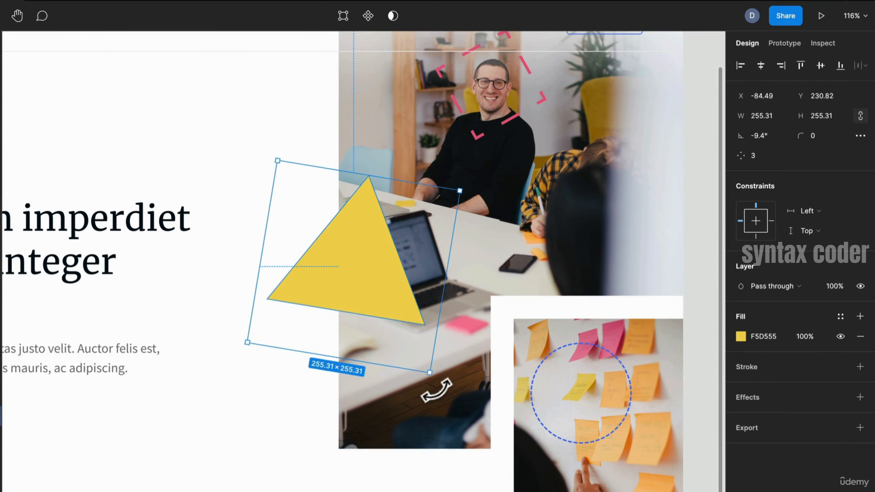
pyautogui.moveTo(377, 274); pyautogui.dragTo(375, 348)
pyautogui.scroll(-2, 361, 318)
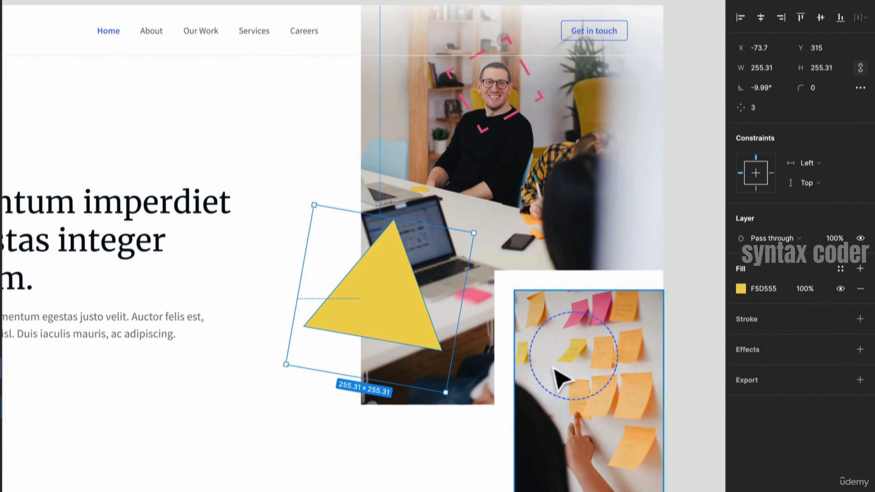
# Move the Circle layer out of Small Image to just above it in Imagery, and enlarge the circle to 220 × 220
pyautogui.click(617, 337)
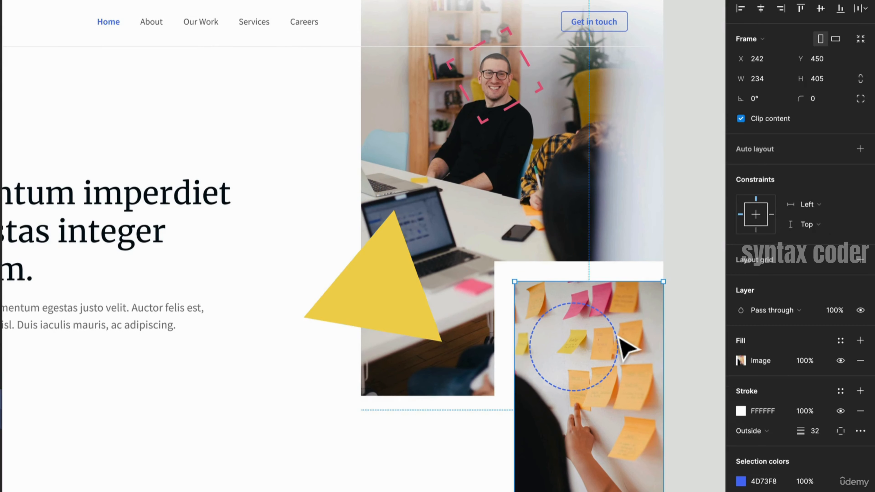
pyautogui.click(619, 339)
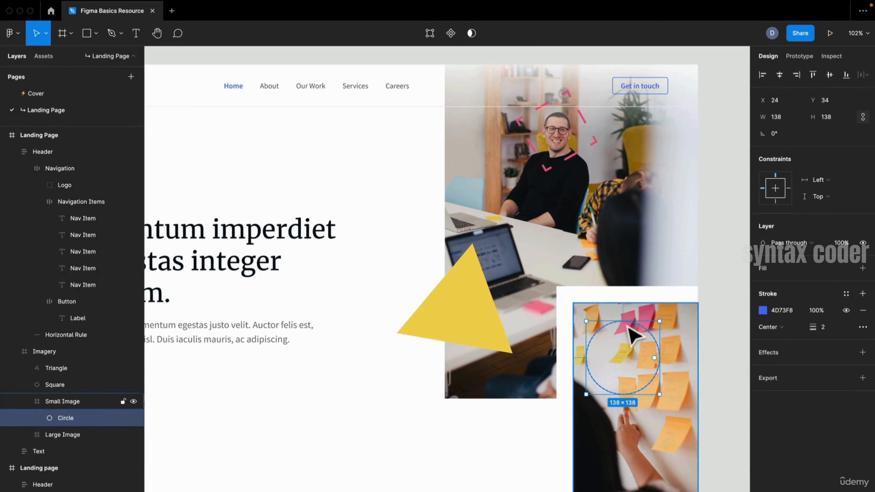
pyautogui.moveTo(97, 425); pyautogui.dragTo(111, 396)
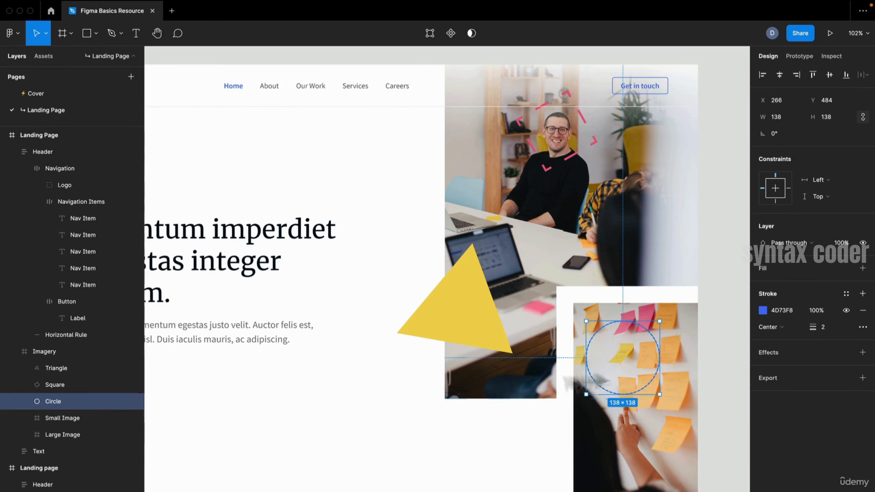
pyautogui.moveTo(659, 321); pyautogui.dragTo(682, 307)
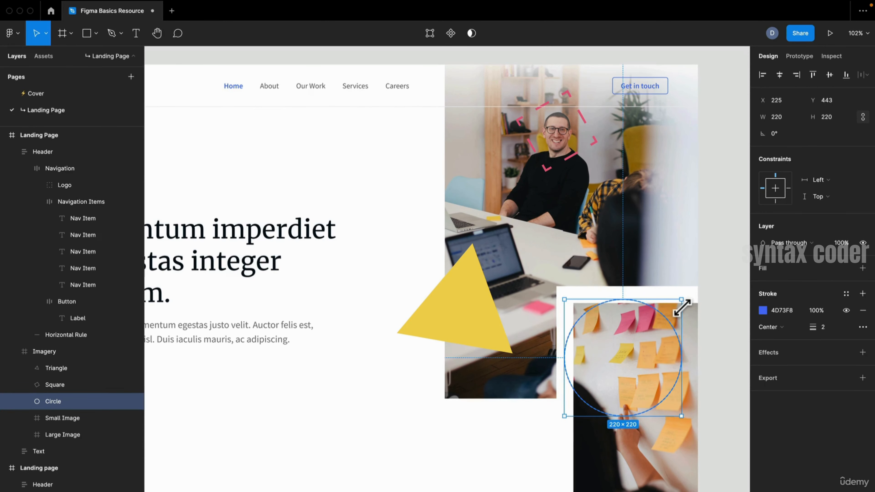
# Give the yellow triangle a stroke in the document yellow F5D555 and remove its fill
pyautogui.scroll(3, 537, 265)
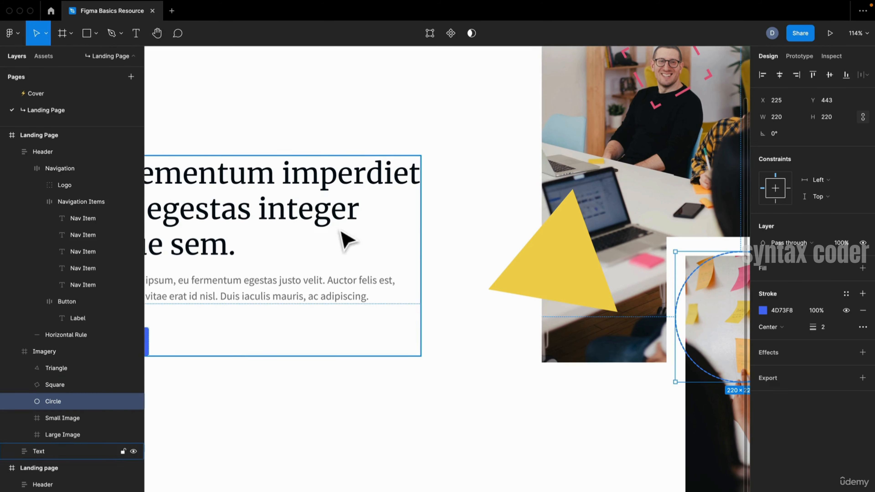
pyautogui.hotkey('shift', '0')
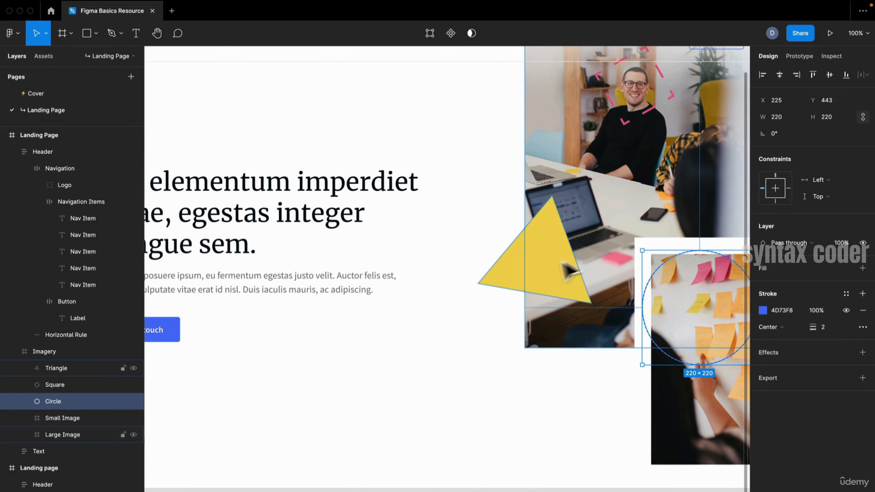
pyautogui.click(557, 268)
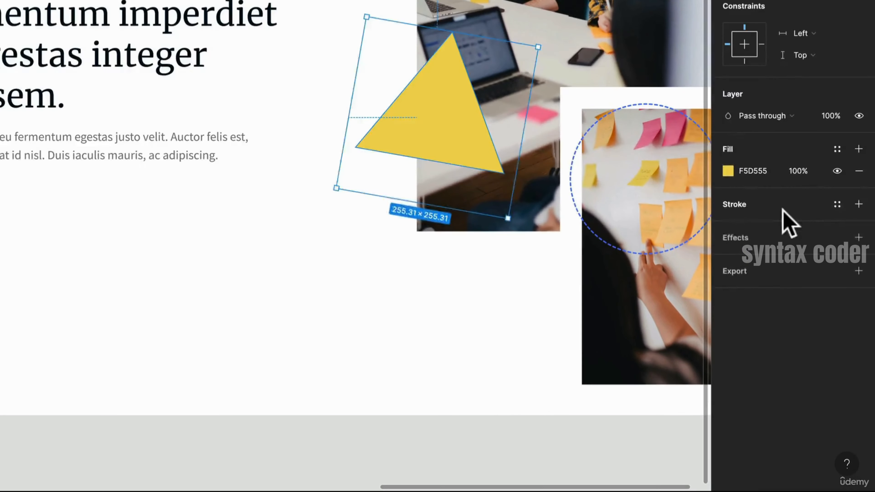
pyautogui.click(802, 334)
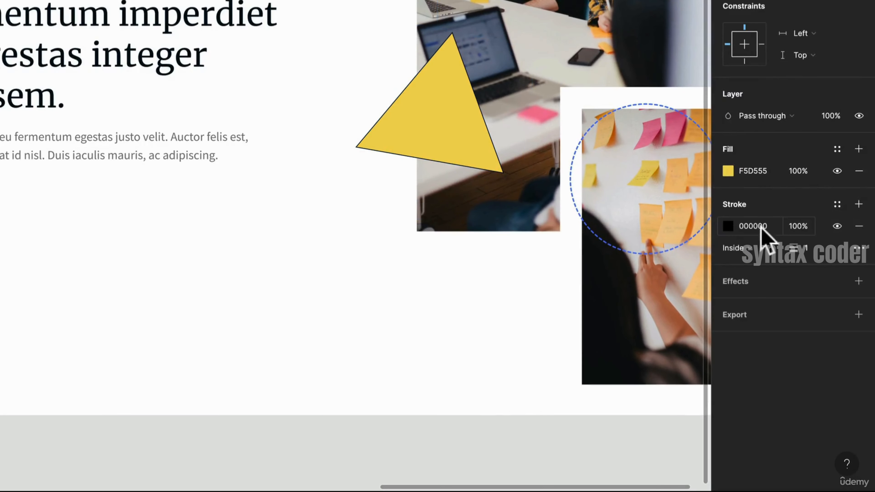
pyautogui.click(734, 230)
pyautogui.click(729, 228)
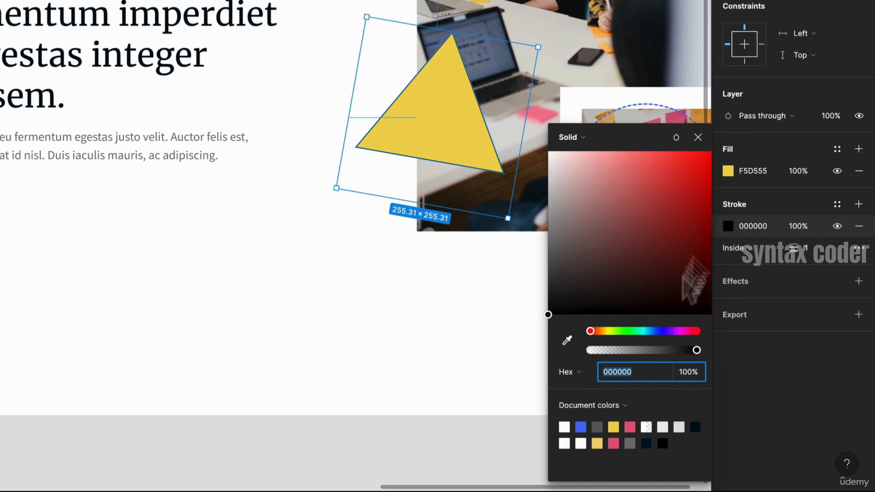
pyautogui.click(614, 428)
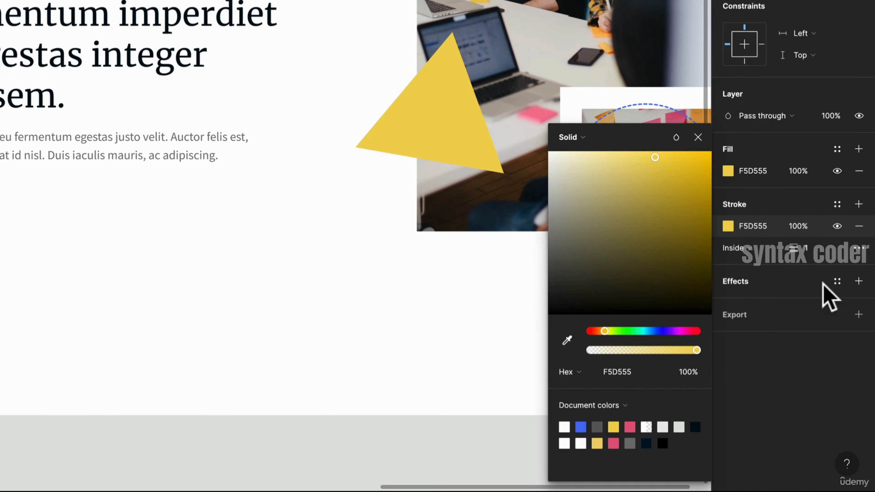
pyautogui.click(859, 171)
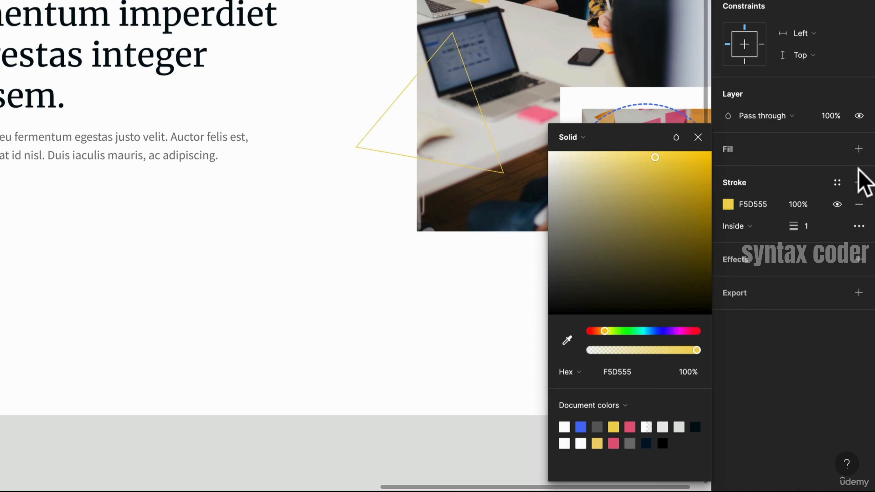
# Set the triangle's stroke weight to 10 and darken its stroke colour to EAC431
pyautogui.click(806, 227)
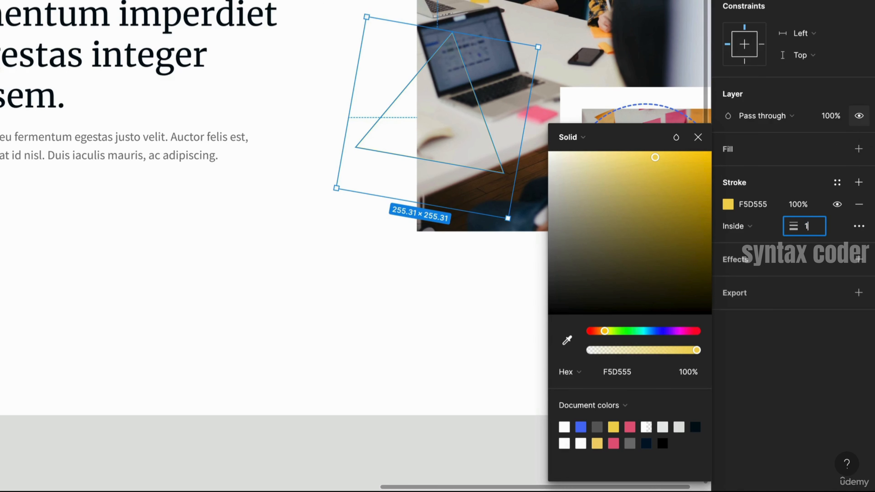
pyautogui.write('0')
pyautogui.press('Return')
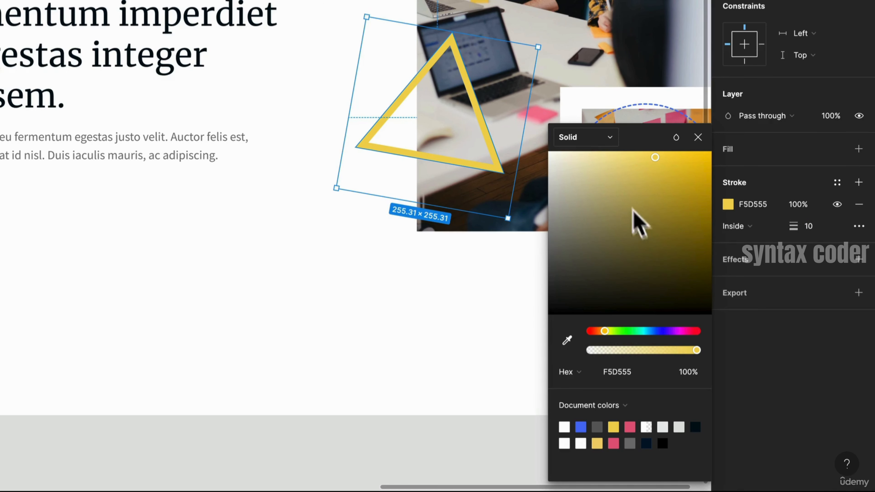
pyautogui.click(654, 153)
pyautogui.moveTo(671, 164); pyautogui.dragTo(678, 165)
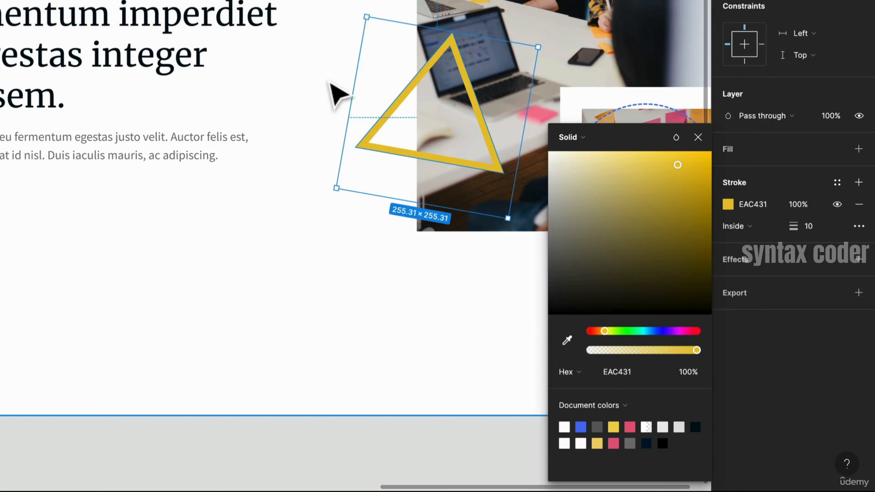
pyautogui.scroll(-5, 330, 85)
pyautogui.scroll(3, 330, 85)
pyautogui.click(386, 241)
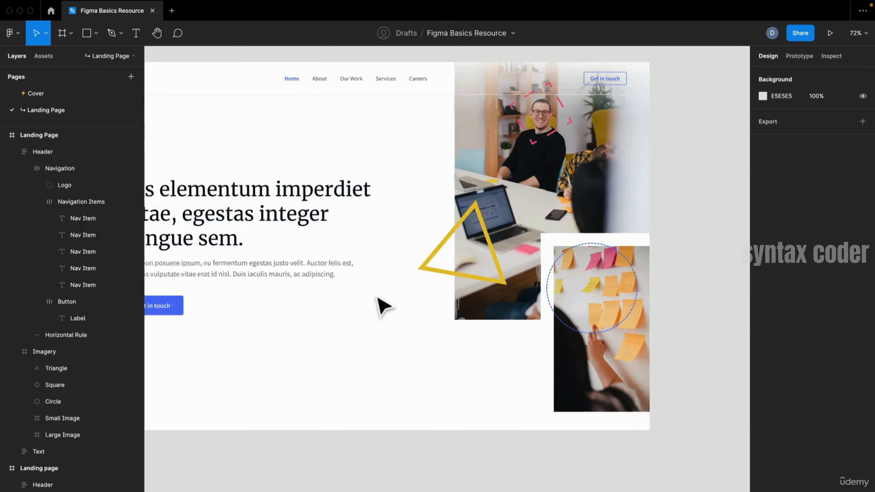
# Compare the hero layout and decorative shapes of the new landing page with the finished reference landing page
pyautogui.scroll(1, 378, 298)
pyautogui.moveTo(401, 302); pyautogui.dragTo(465, 339)
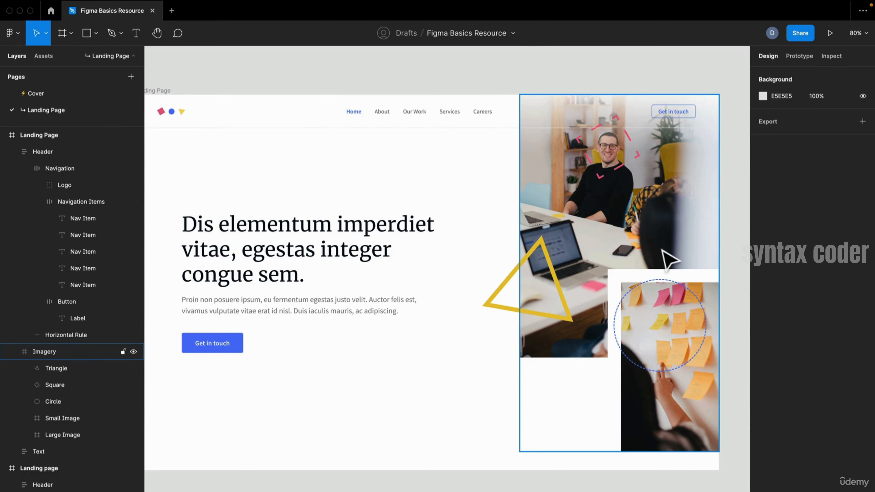
pyautogui.moveTo(661, 251); pyautogui.dragTo(634, 264)
pyautogui.press('super+z')
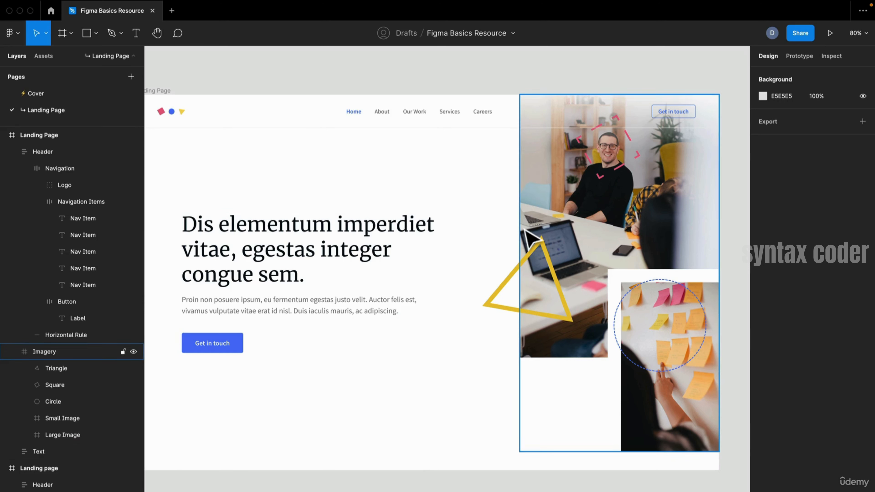
pyautogui.click(385, 228)
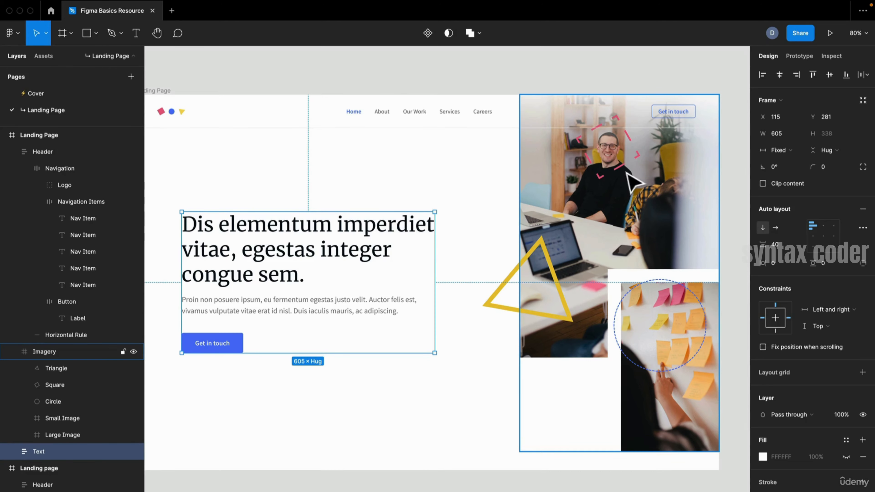
pyautogui.press('Escape')
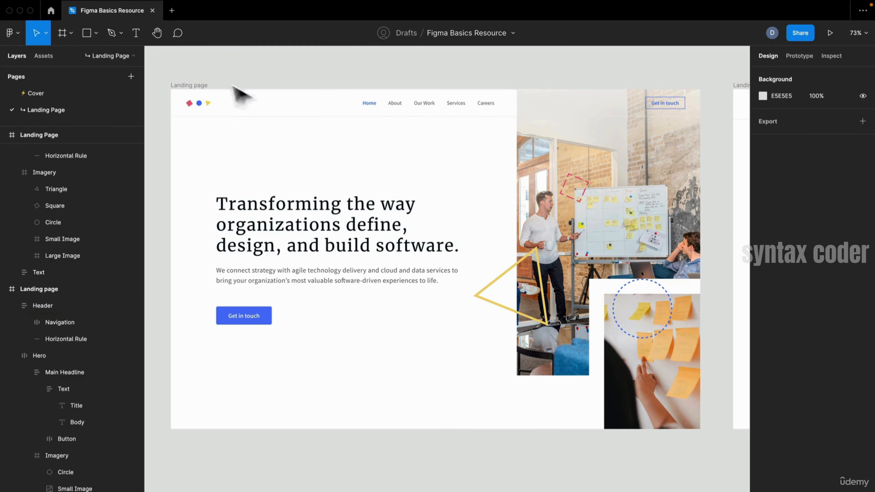
pyautogui.moveTo(291, 97); pyautogui.dragTo(268, 96)
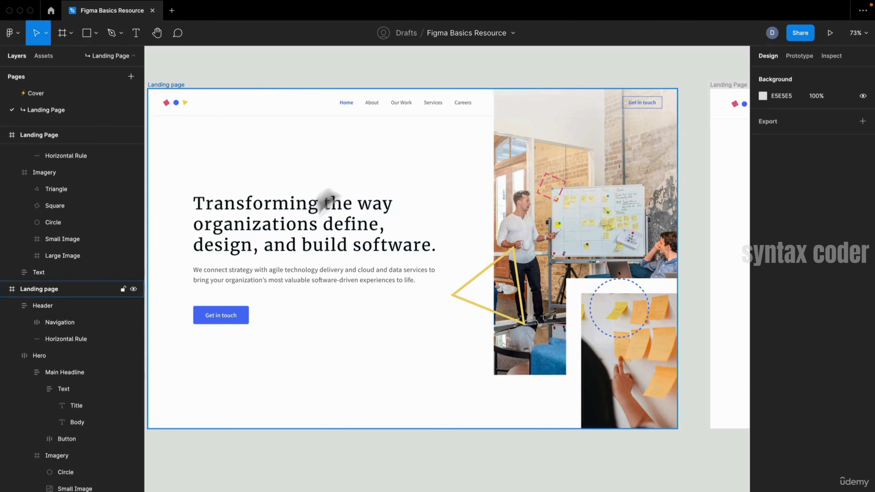
pyautogui.moveTo(580, 221); pyautogui.dragTo(288, 219)
pyautogui.moveTo(500, 242); pyautogui.dragTo(267, 230)
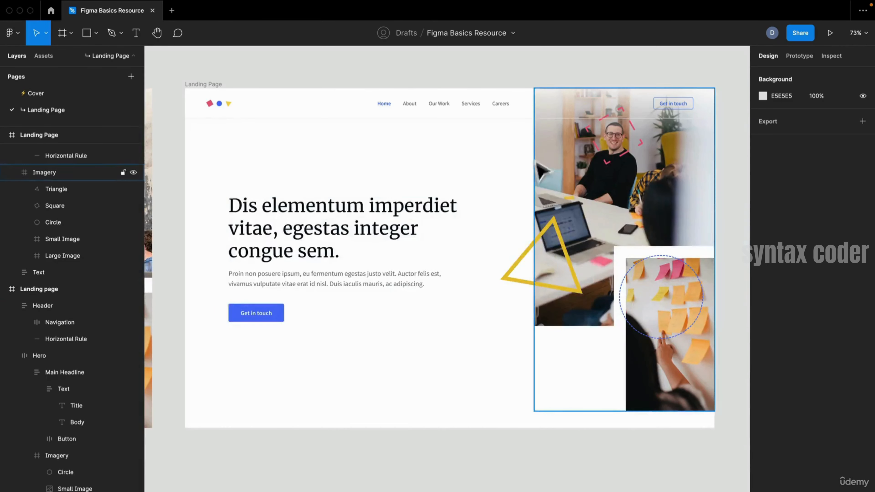
pyautogui.scroll(-1, 532, 174)
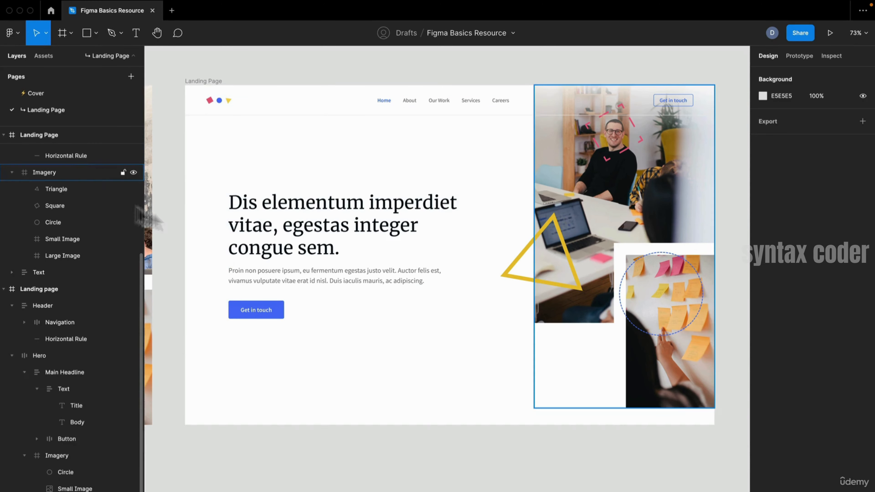
pyautogui.moveTo(189, 220); pyautogui.dragTo(699, 242)
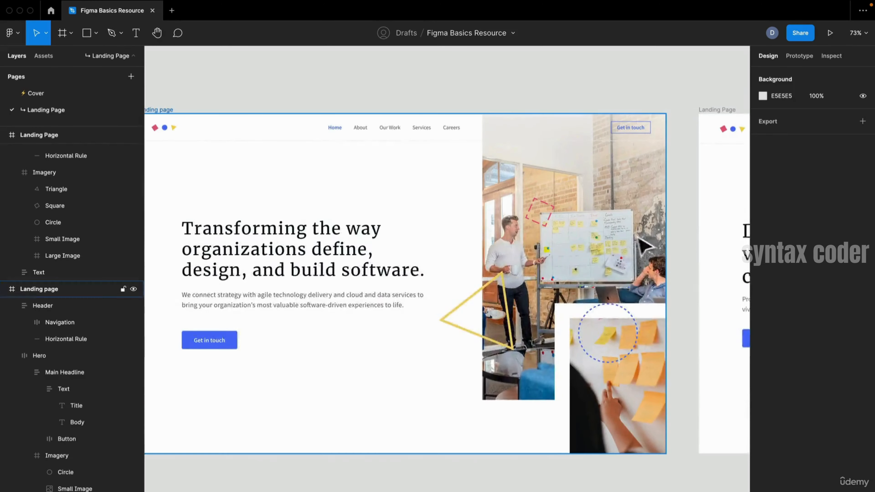
pyautogui.scroll(-2, 341, 181)
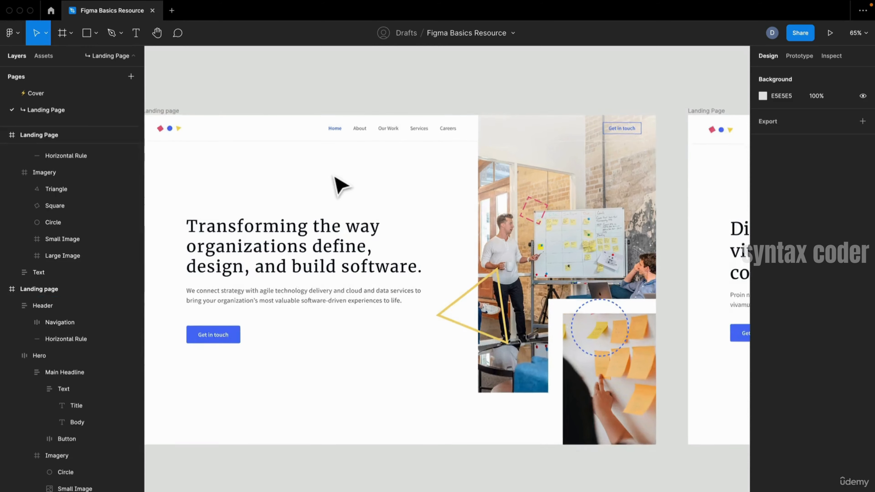
# Try resizing the reference landing page frame vertically, including to a height of 963, and undo the resizing
pyautogui.click(172, 112)
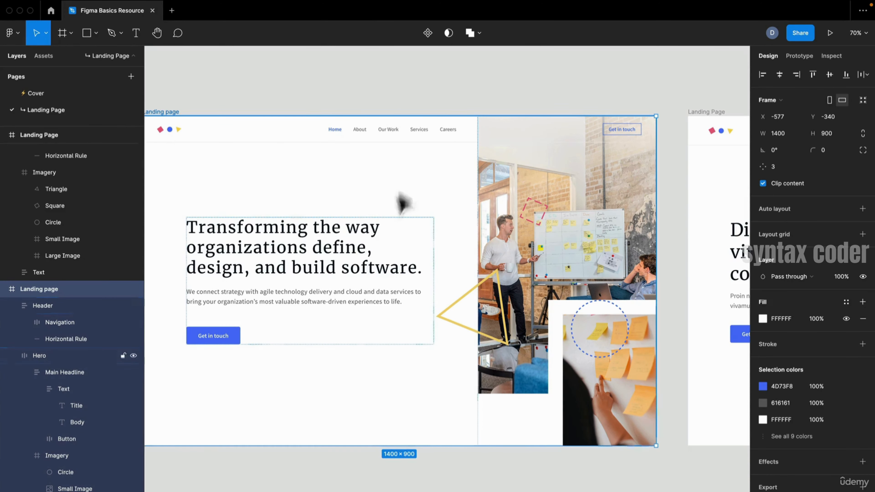
pyautogui.moveTo(656, 208)
pyautogui.mouseDown()
pyautogui.moveTo(545, 213)
pyautogui.moveTo(674, 213)
pyautogui.moveTo(641, 216)
pyautogui.moveTo(656, 217)
pyautogui.mouseUp()
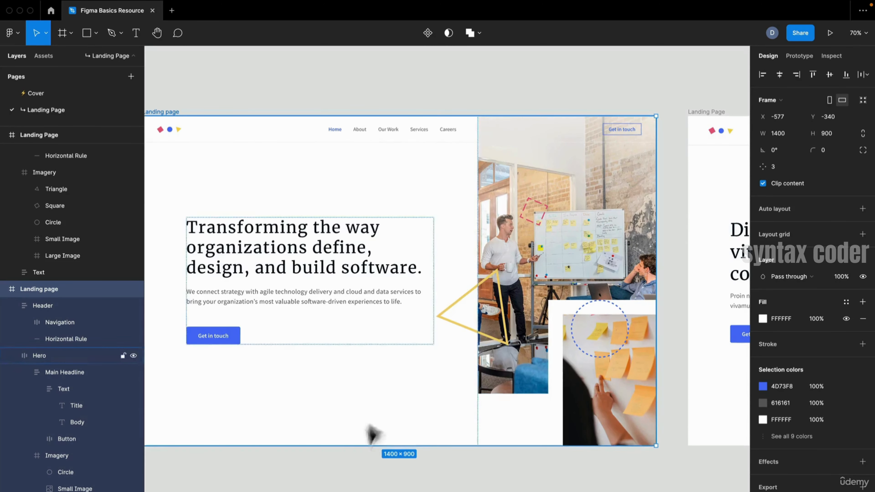
pyautogui.moveTo(385, 446); pyautogui.dragTo(383, 388)
pyautogui.scroll(-3, 385, 287)
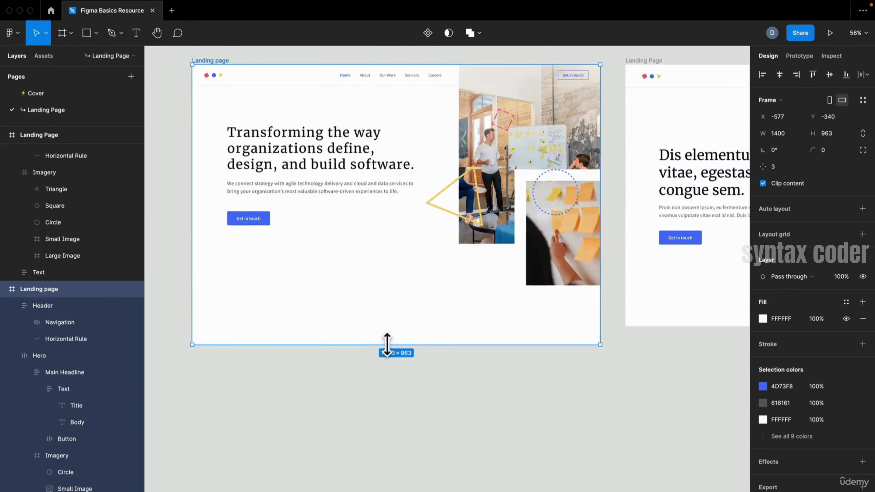
pyautogui.moveTo(387, 345); pyautogui.dragTo(387, 285)
pyautogui.press('super+z')
pyautogui.press('super+z')
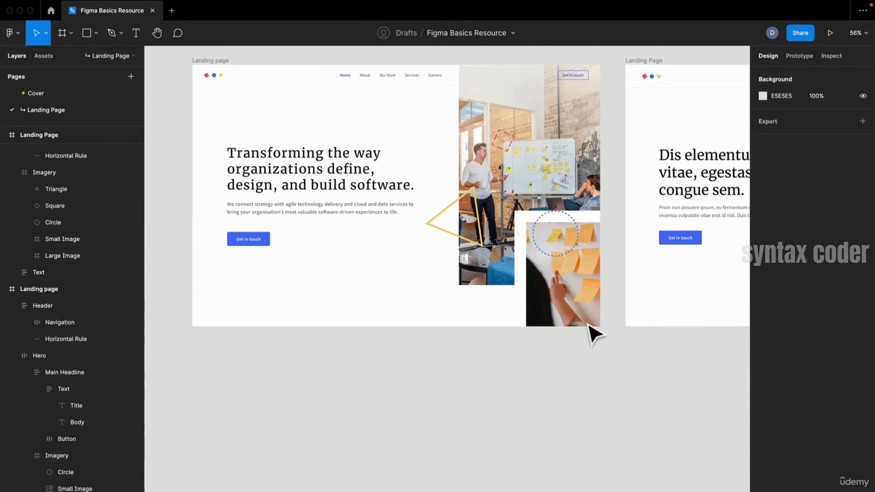
pyautogui.moveTo(610, 354); pyautogui.dragTo(410, 390)
pyautogui.press('super+shift+z')
pyautogui.moveTo(358, 378); pyautogui.dragTo(400, 376)
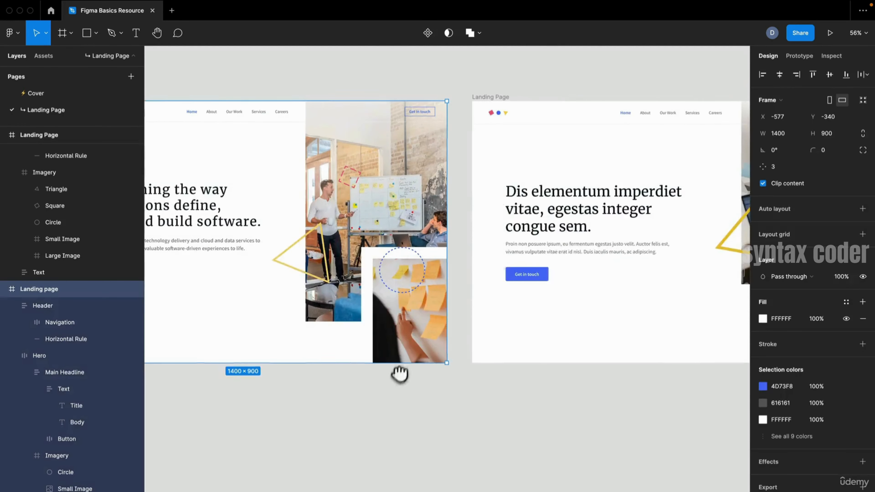
# Try resizing the new Landing Page frame to a height of 1090 and to a narrower width, undoing each change
pyautogui.hscroll(10, 613, 272)
pyautogui.click(249, 128)
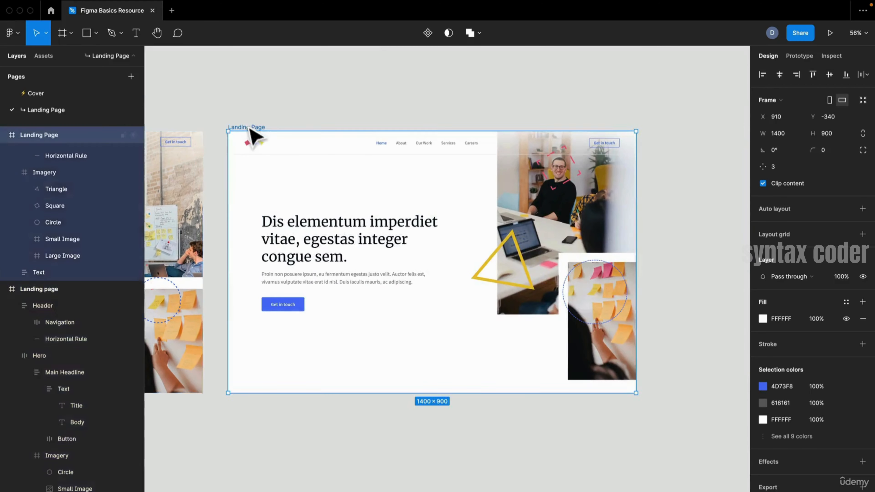
pyautogui.moveTo(475, 393); pyautogui.dragTo(486, 448)
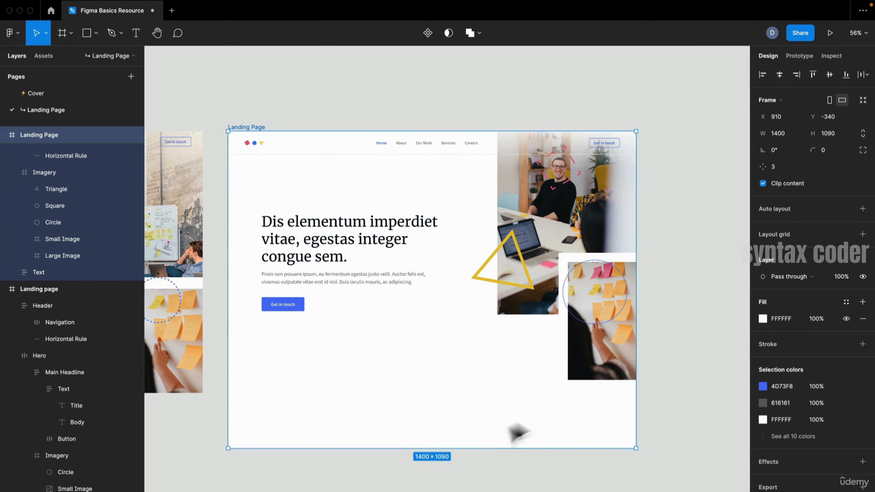
pyautogui.press('super+z')
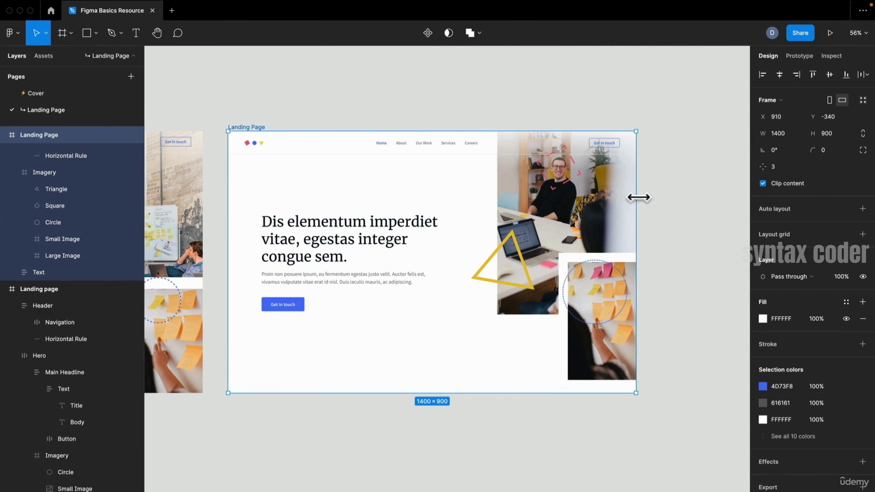
pyautogui.moveTo(636, 199); pyautogui.dragTo(576, 219)
pyautogui.press('super+z')
pyautogui.press('super+z')
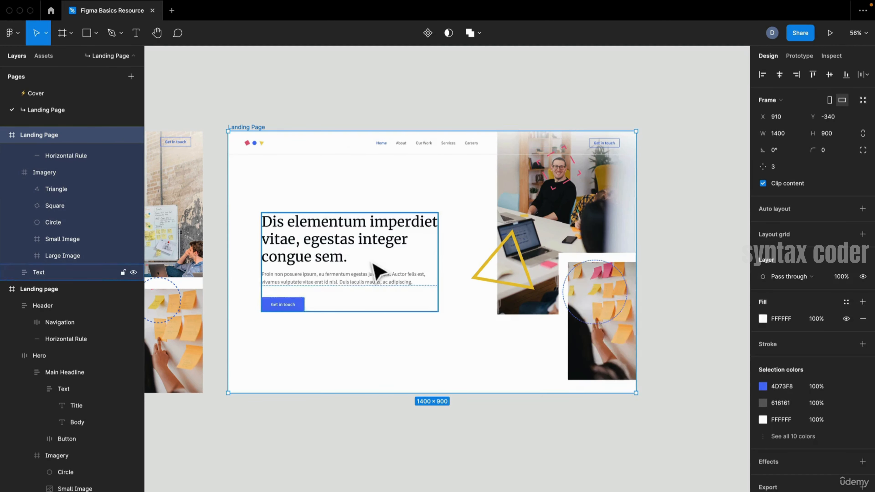
# Widen the hero's Text frame, holding the headline, body and button, to 665
pyautogui.click(420, 255)
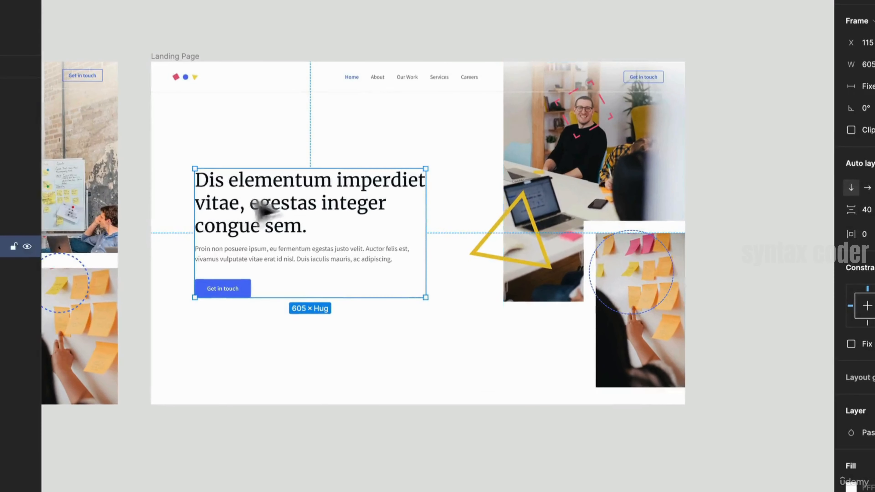
pyautogui.scroll(5, 426, 215)
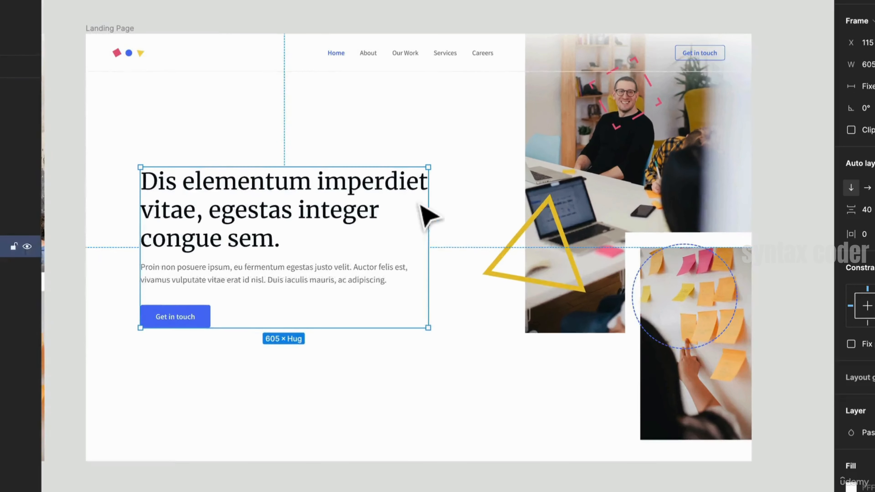
pyautogui.moveTo(429, 215); pyautogui.dragTo(457, 217)
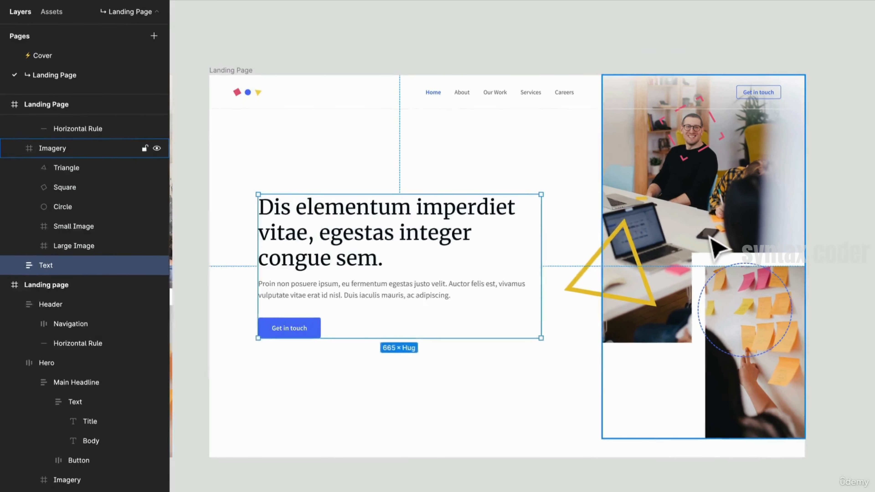
# Wrap the hero's Text and Imagery frames together in a new frame named Hero
pyautogui.keyDown('shift'); pyautogui.click(652, 225); pyautogui.keyUp('shift')
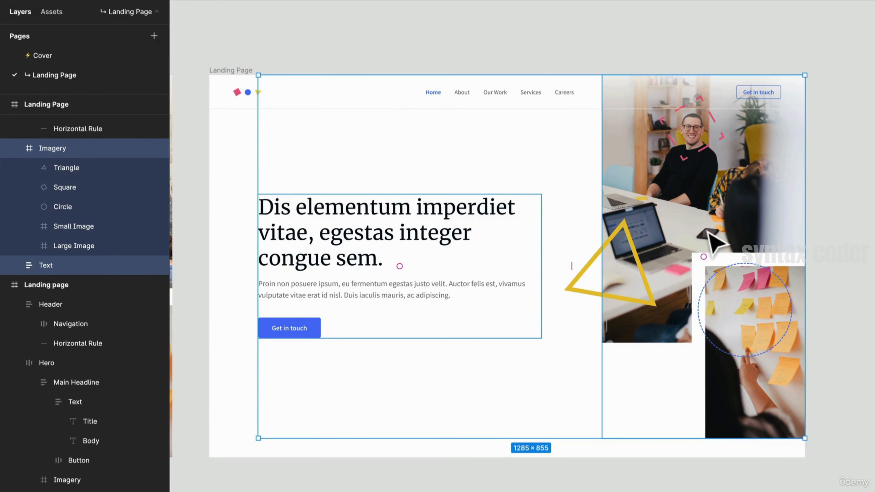
pyautogui.hotkey('ctrl', 'alt', 'g')
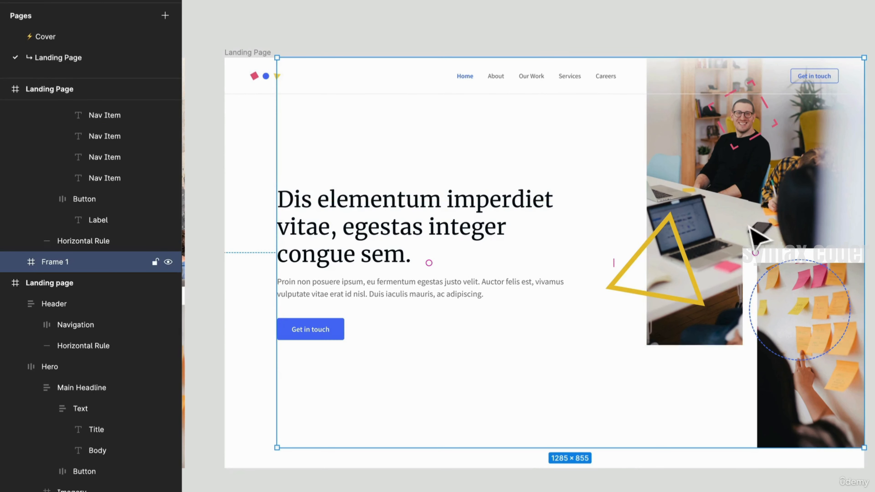
pyautogui.hotkey('ctrl', 'r')
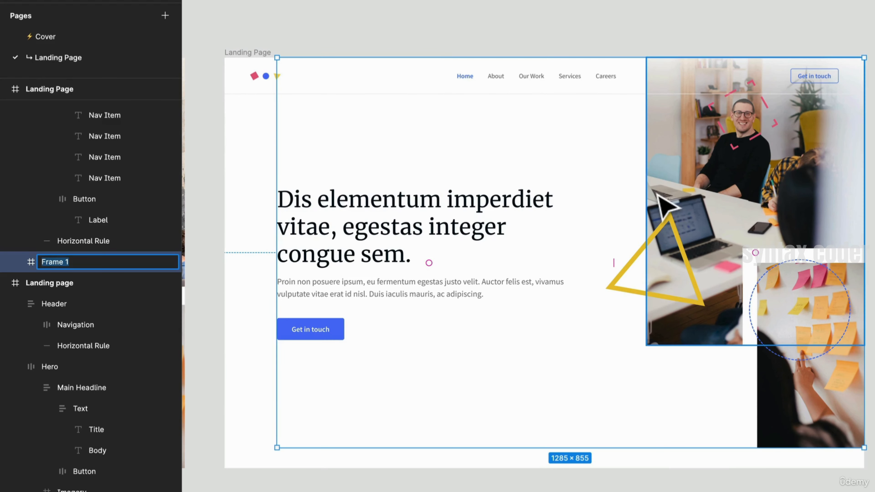
pyautogui.write('He')
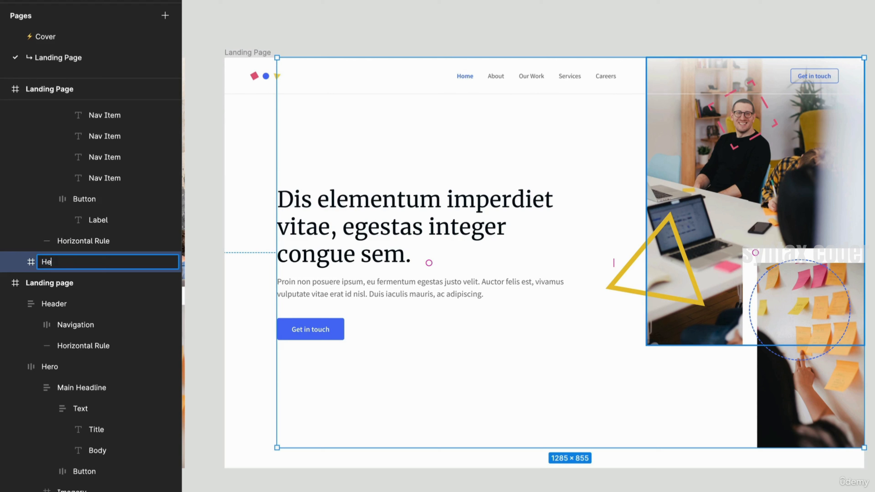
pyautogui.write('ro')
pyautogui.press('Return')
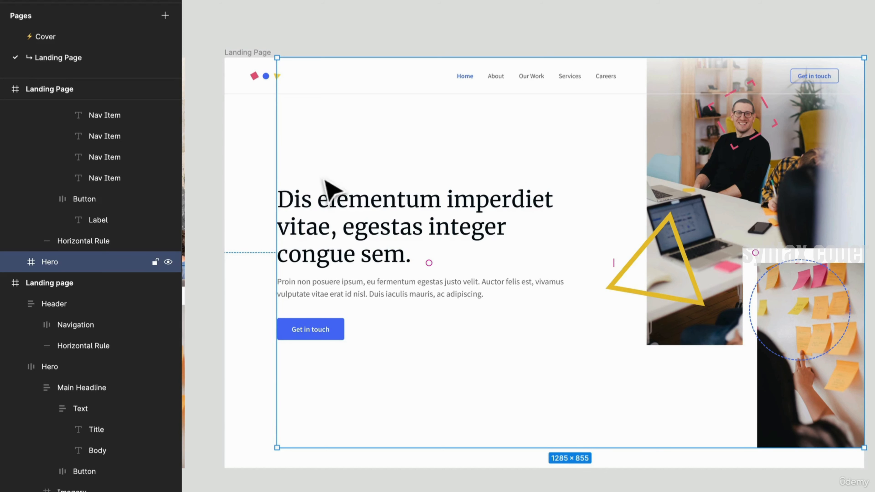
# Extend the Hero frame to 1400 × 900 so it covers the whole Landing Page frame
pyautogui.moveTo(258, 139); pyautogui.dragTo(205, 138)
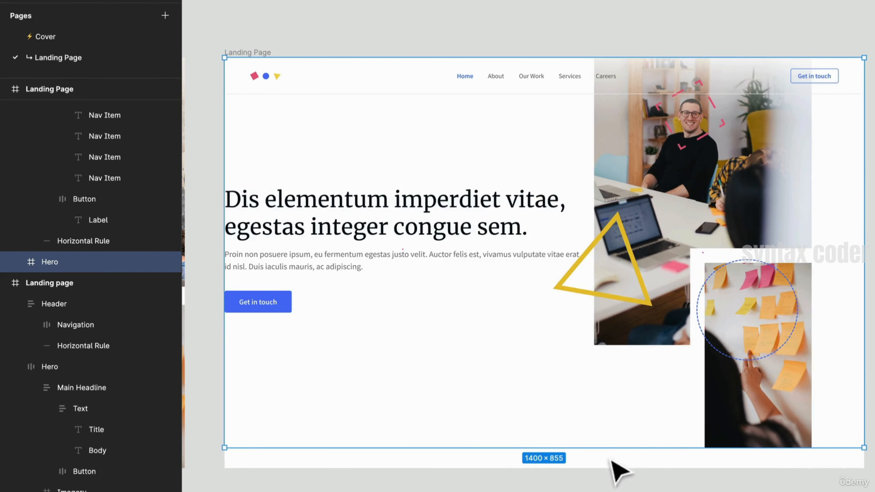
pyautogui.moveTo(615, 449); pyautogui.dragTo(615, 468)
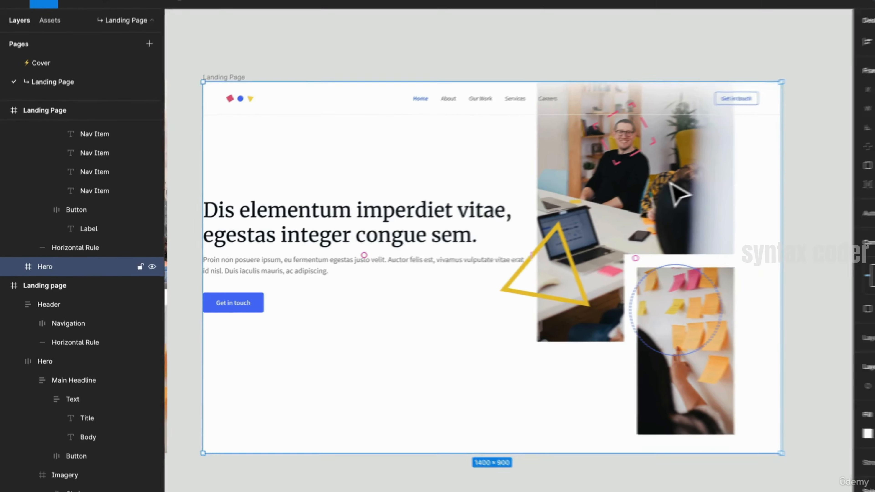
pyautogui.click(623, 178)
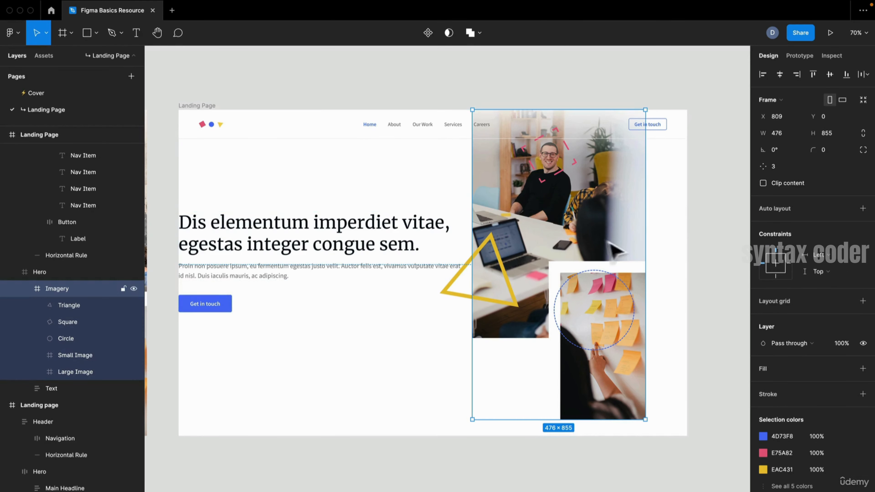
pyautogui.click(723, 199)
pyautogui.click(682, 197)
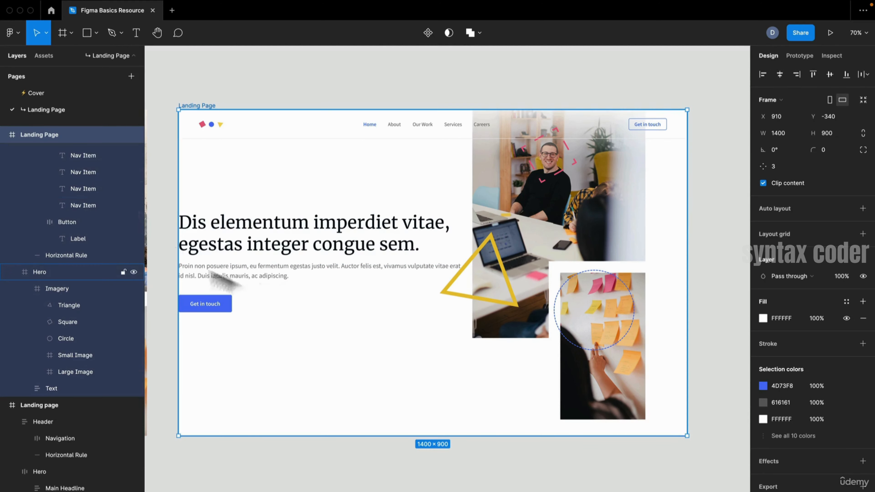
# Apply horizontal auto layout to the Hero frame and resize it to a fixed 1400 × 900
pyautogui.click(262, 283)
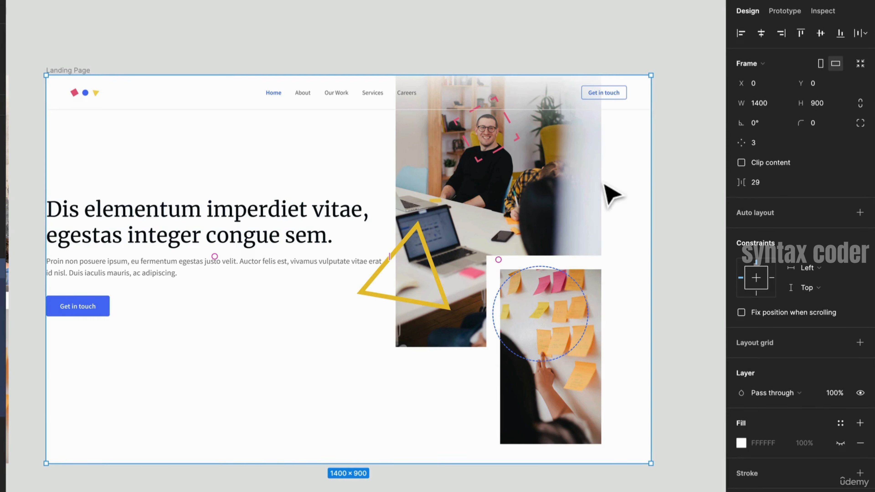
pyautogui.click(860, 213)
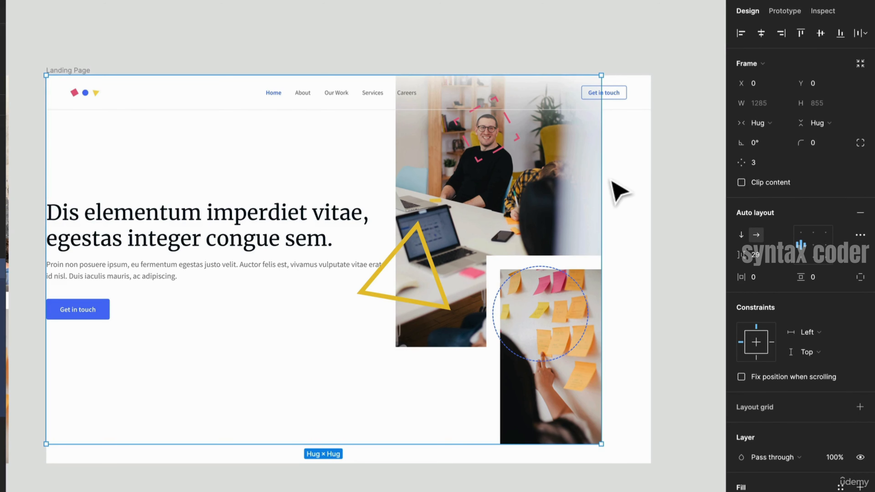
pyautogui.moveTo(608, 177); pyautogui.dragTo(649, 179)
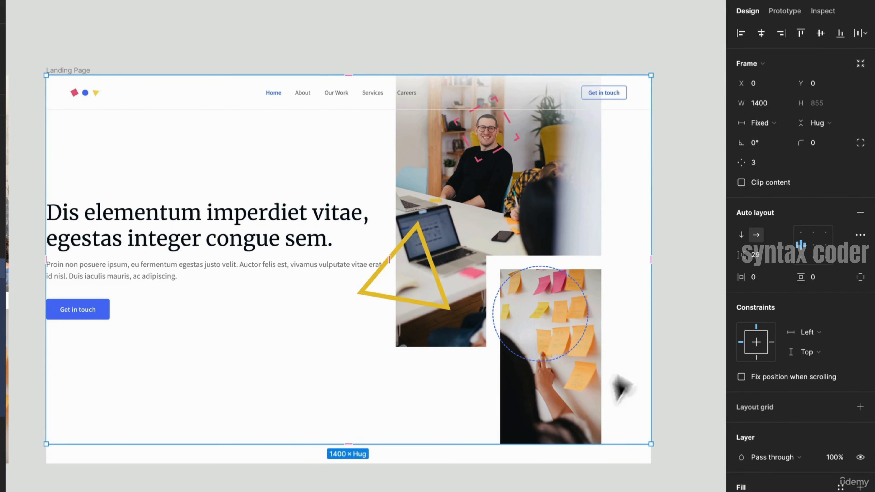
pyautogui.moveTo(513, 450); pyautogui.dragTo(516, 467)
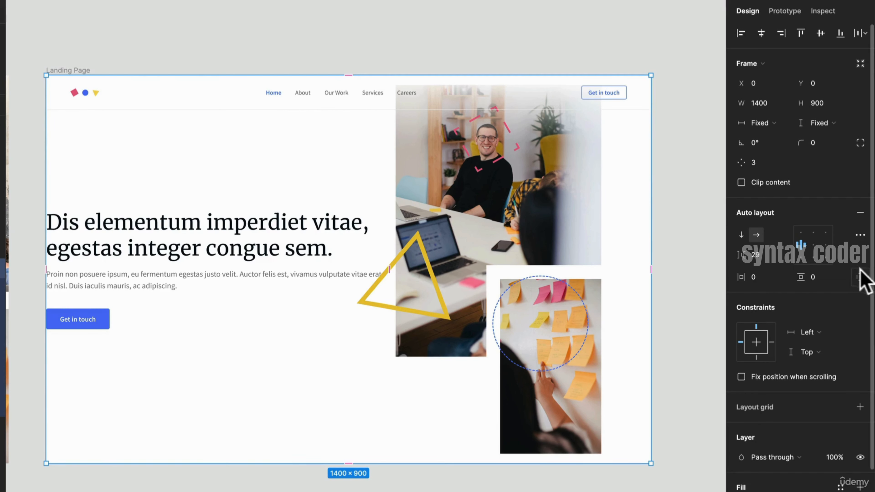
# Set the Hero frame's left padding to 120, separately from its other sides
pyautogui.scroll(-2, 859, 270)
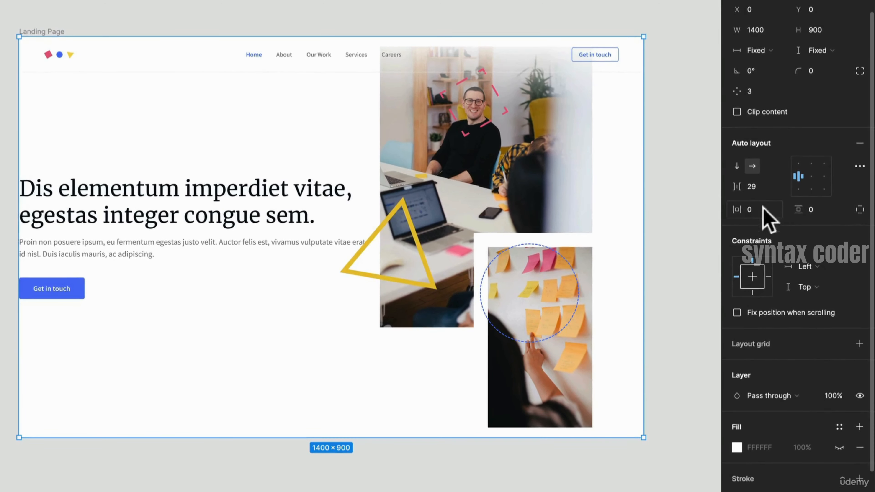
pyautogui.click(858, 209)
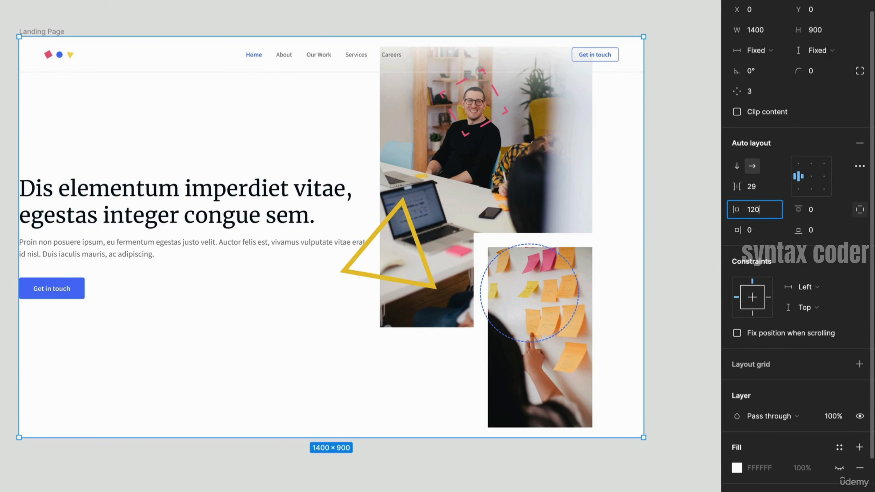
pyautogui.press('Return')
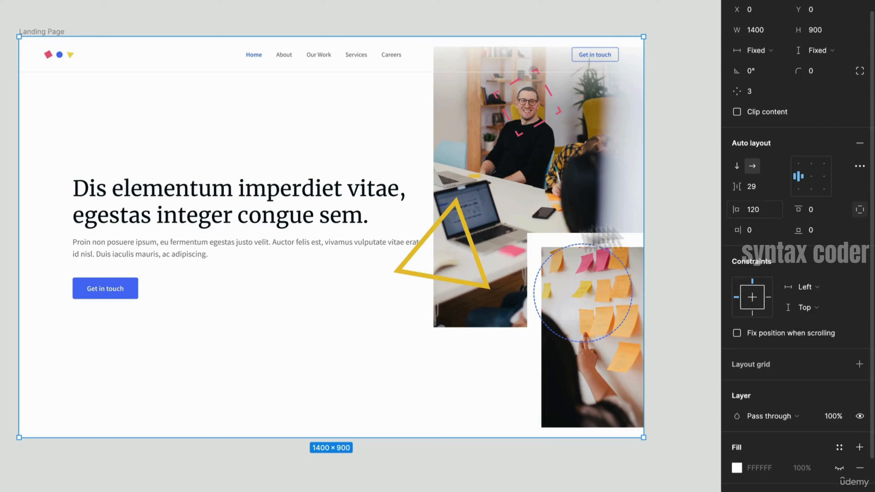
# Make the Text frame with the headline, body and button fill its container horizontally
pyautogui.click(224, 219)
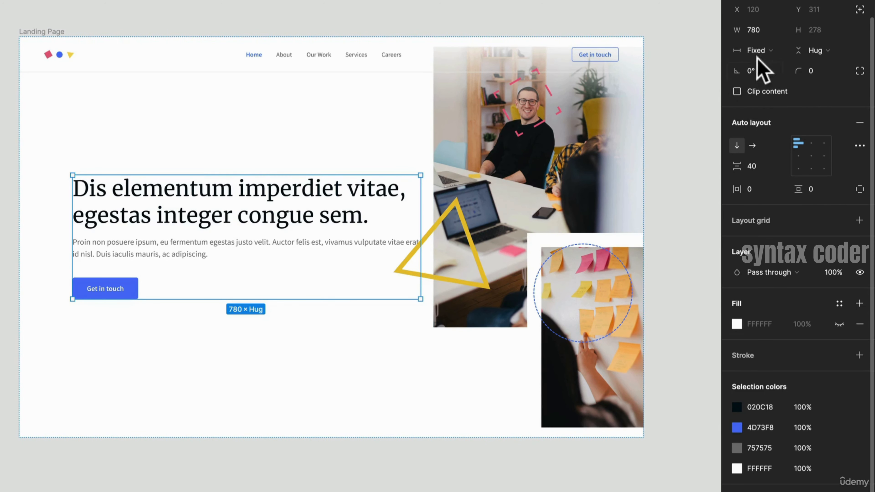
pyautogui.click(762, 51)
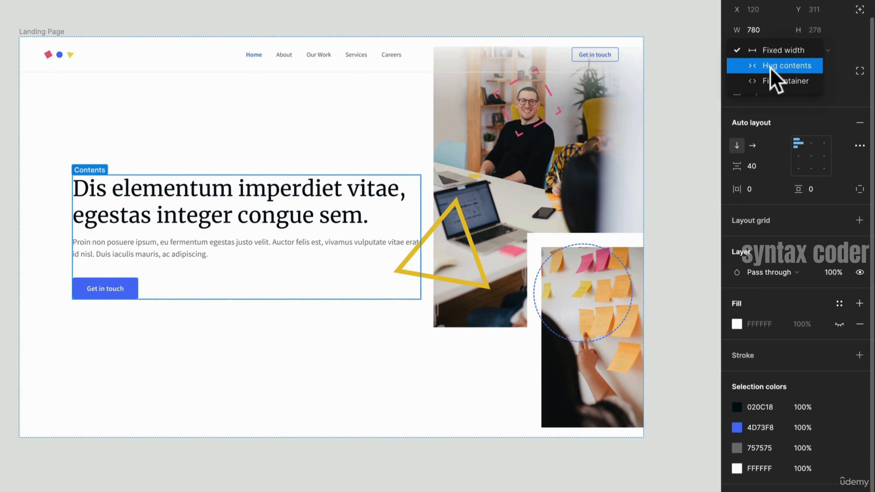
pyautogui.click(775, 80)
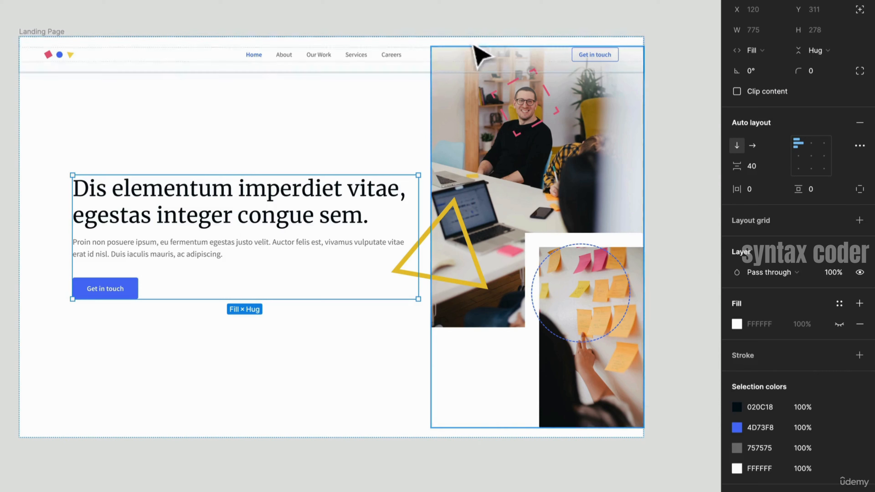
# Set the Hero frame's horizontal constraint to Left and right, and try resizing the Landing Page frame from its side edge
pyautogui.click(41, 32)
pyautogui.moveTo(644, 146); pyautogui.dragTo(644, 217)
pyautogui.hotkey('shift', 'a')
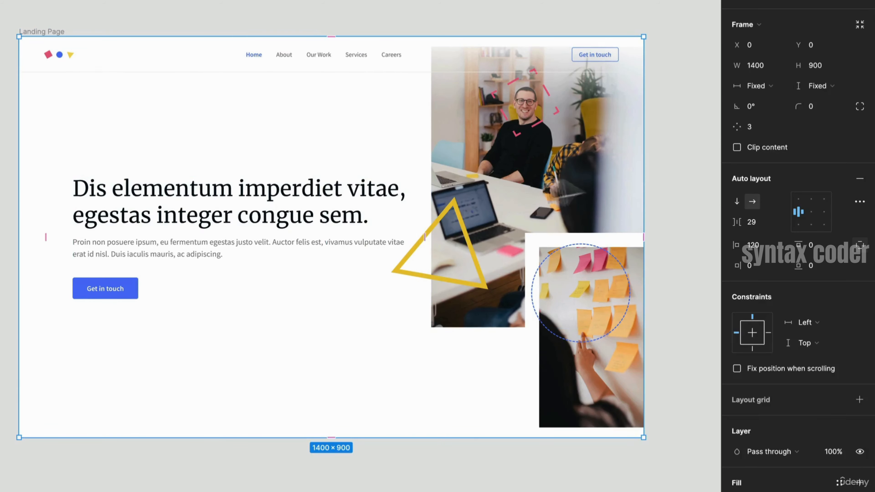
pyautogui.click(766, 88)
pyautogui.click(766, 89)
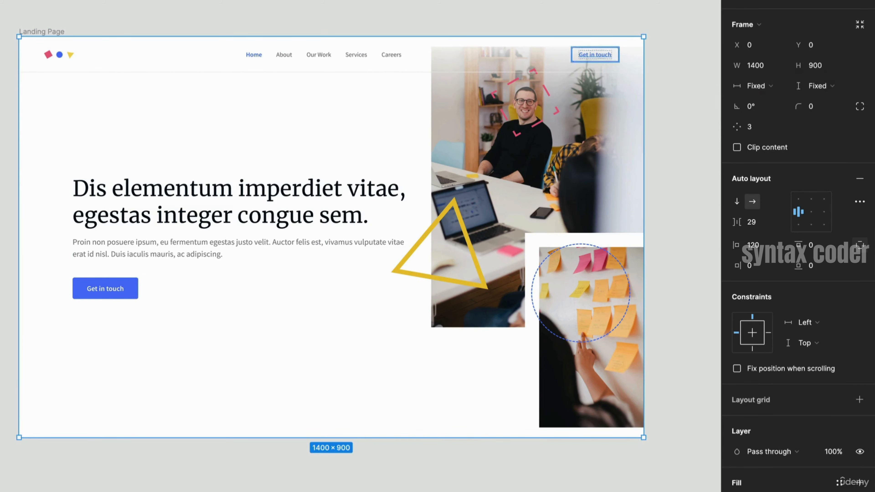
pyautogui.click(827, 323)
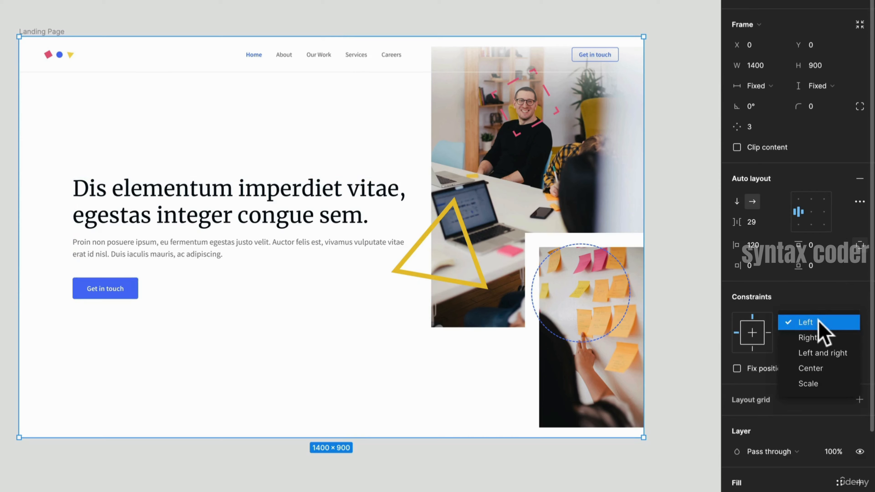
pyautogui.click(833, 353)
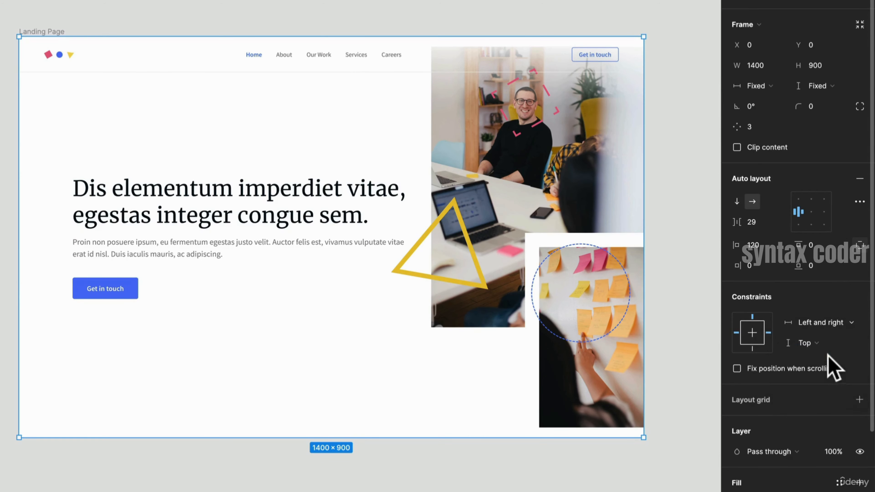
pyautogui.click(39, 30)
pyautogui.moveTo(644, 128)
pyautogui.mouseDown()
pyautogui.moveTo(522, 129)
pyautogui.moveTo(644, 127)
pyautogui.mouseUp()
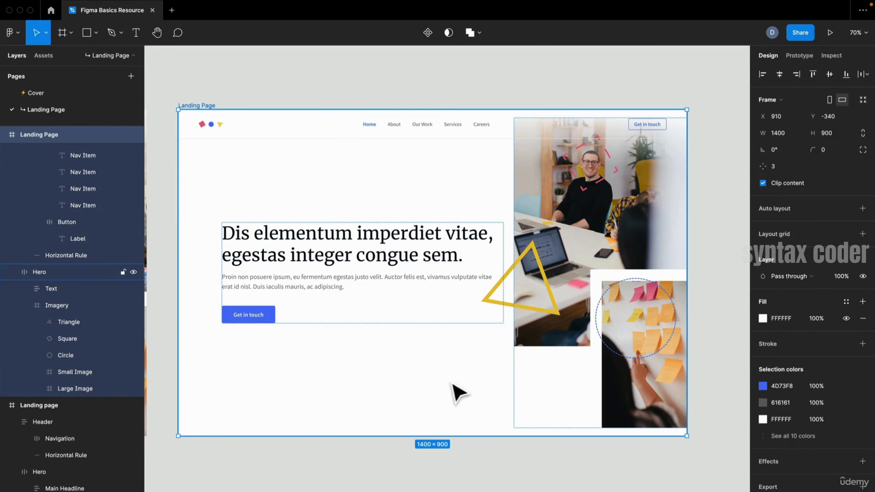
# Set the spacing between the Hero frame's Text and Imagery to 56
pyautogui.click(73, 273)
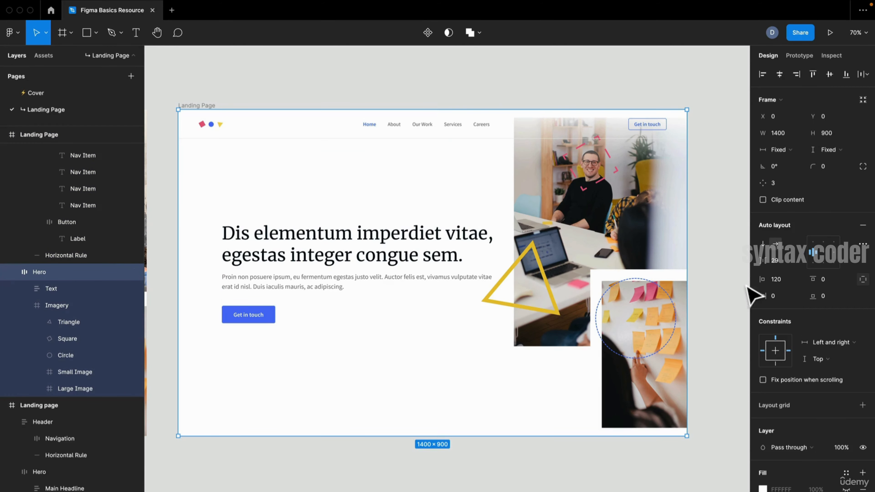
pyautogui.click(782, 262)
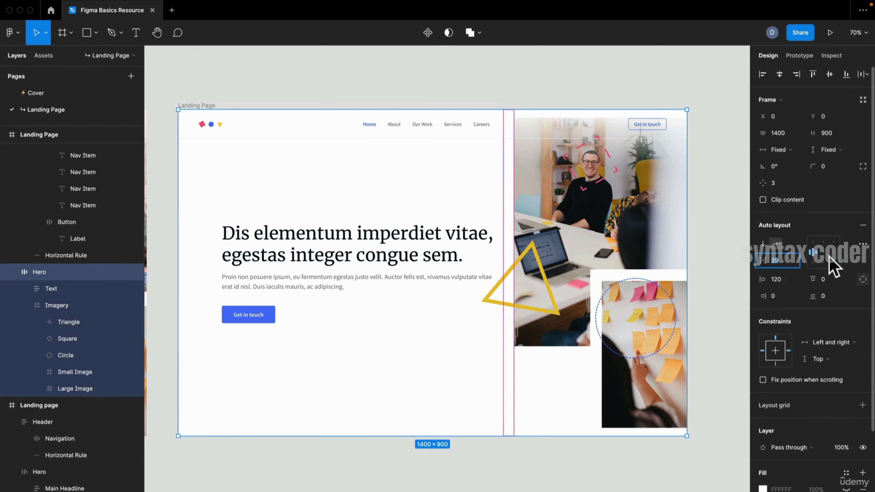
pyautogui.write('56')
pyautogui.press('Return')
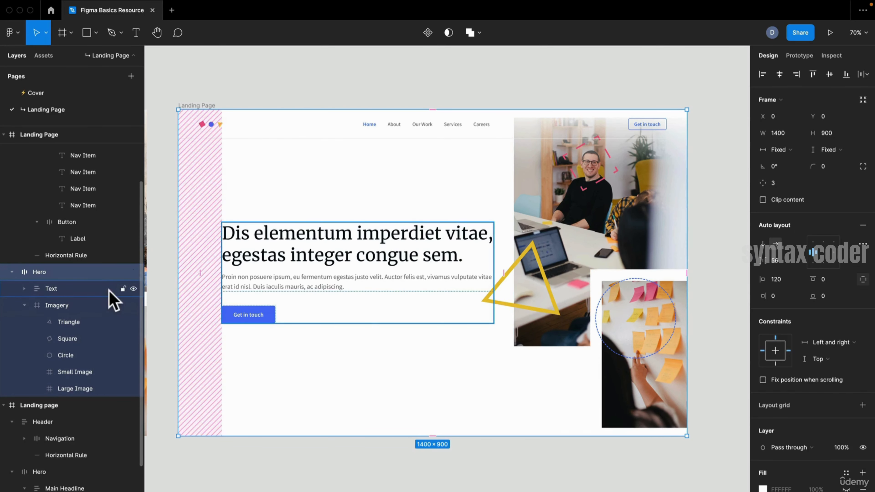
# Increase the Hero frame's auto layout spacing between items to 80
pyautogui.click(113, 299)
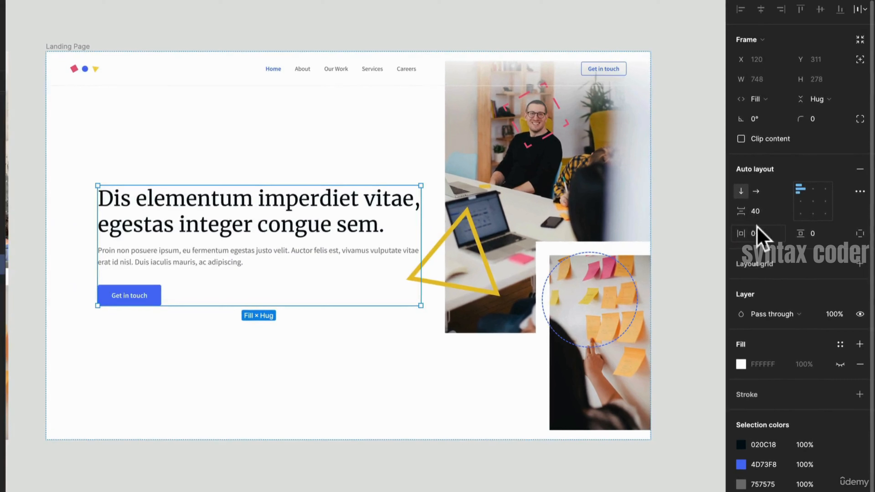
pyautogui.click(260, 185)
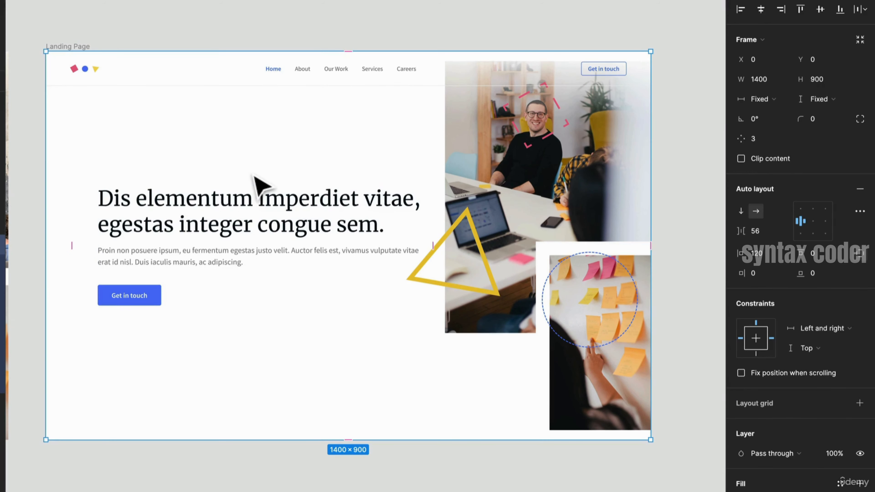
pyautogui.click(760, 231)
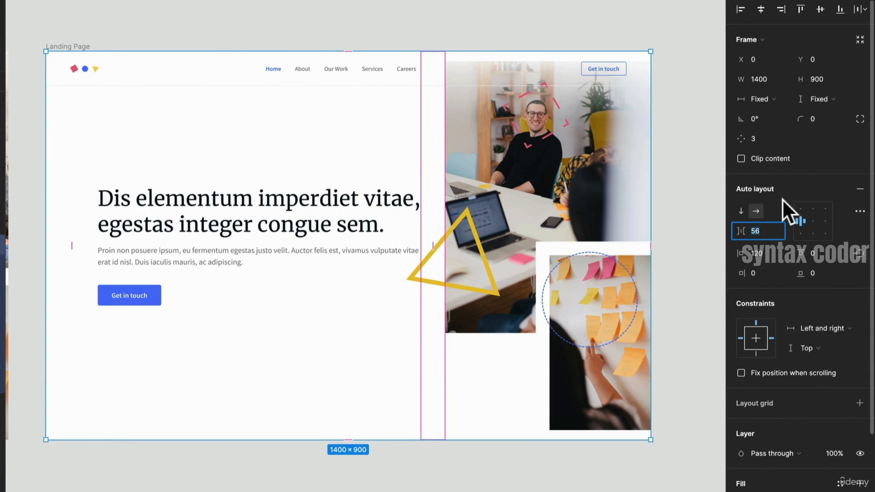
pyautogui.write('80')
pyautogui.press('Return')
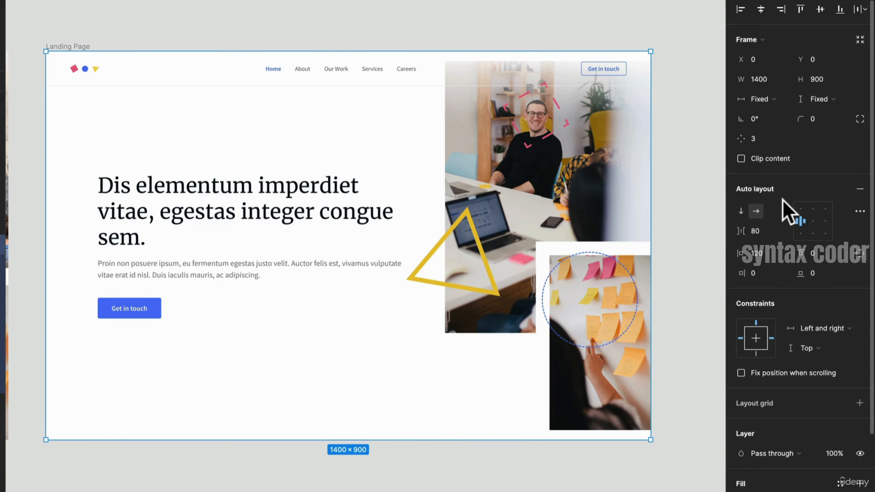
# Set the Hero frame's auto layout spacing between Text and Imagery to 120
pyautogui.click(775, 231)
pyautogui.write('1120')
pyautogui.press('Return')
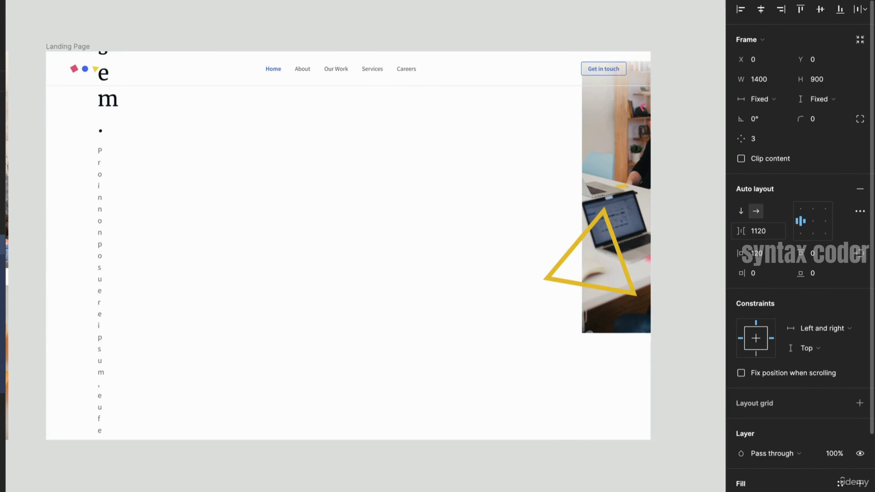
pyautogui.click(775, 231)
pyautogui.write('120')
pyautogui.press('Return')
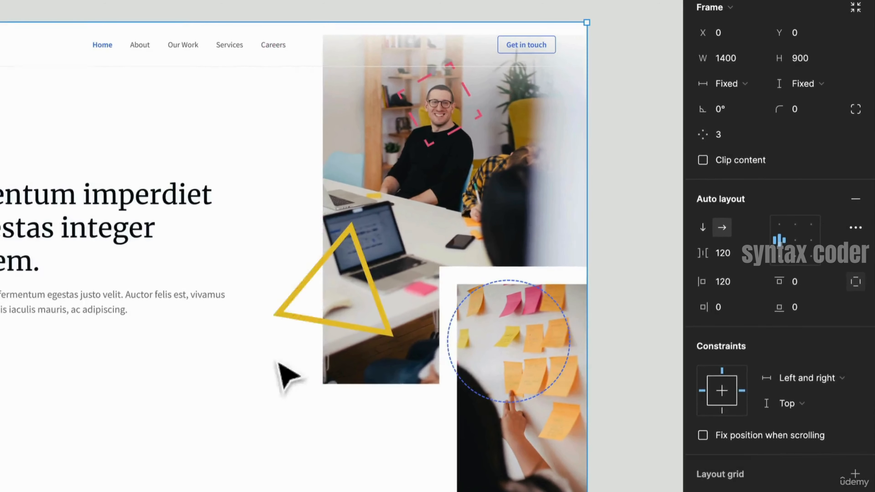
# Try narrowing the Landing Page frame from its side edge, and undo the resize
pyautogui.click(380, 285)
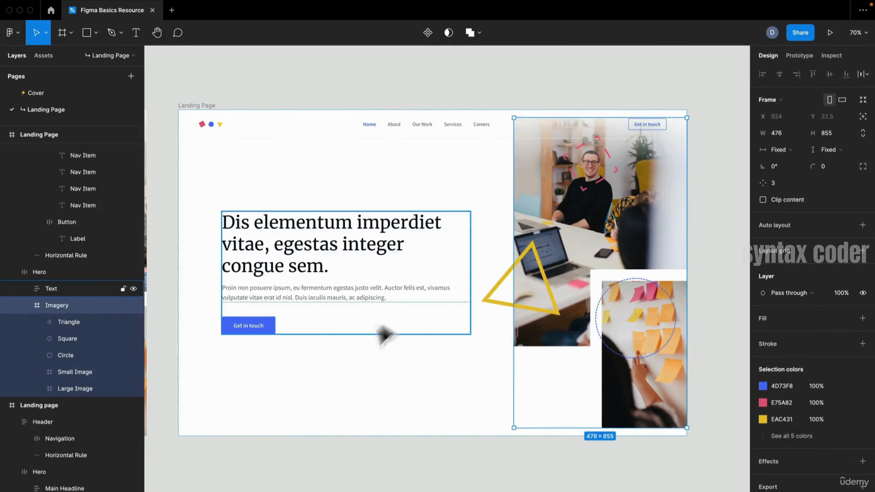
pyautogui.click(208, 109)
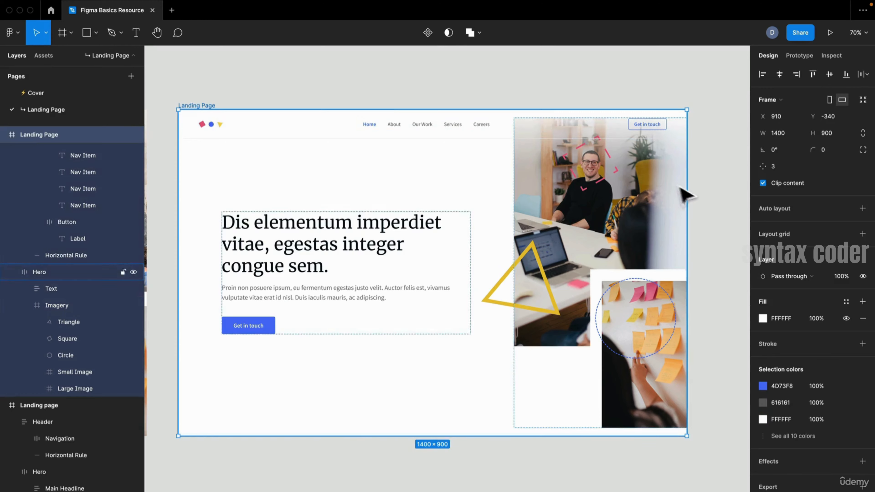
pyautogui.moveTo(686, 187); pyautogui.dragTo(590, 194)
pyautogui.press('super+z')
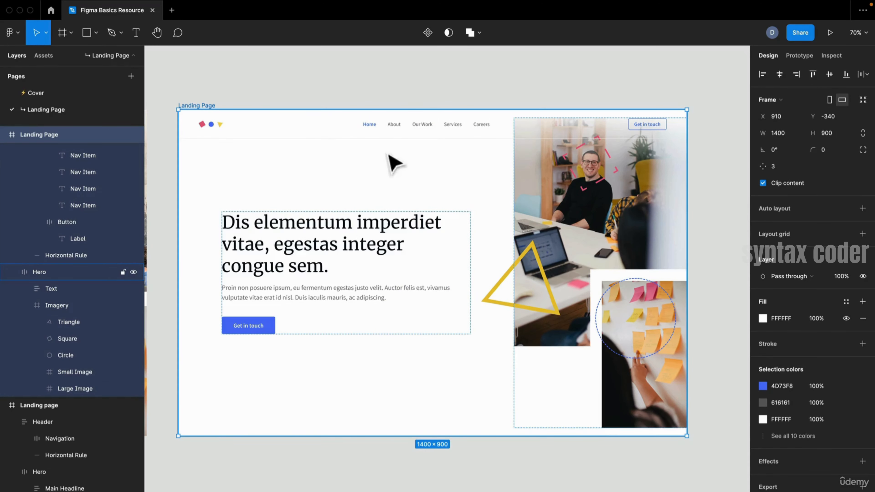
# Try resizing the Landing Page frame in width and height to test how the Hero content responds
pyautogui.click(506, 274)
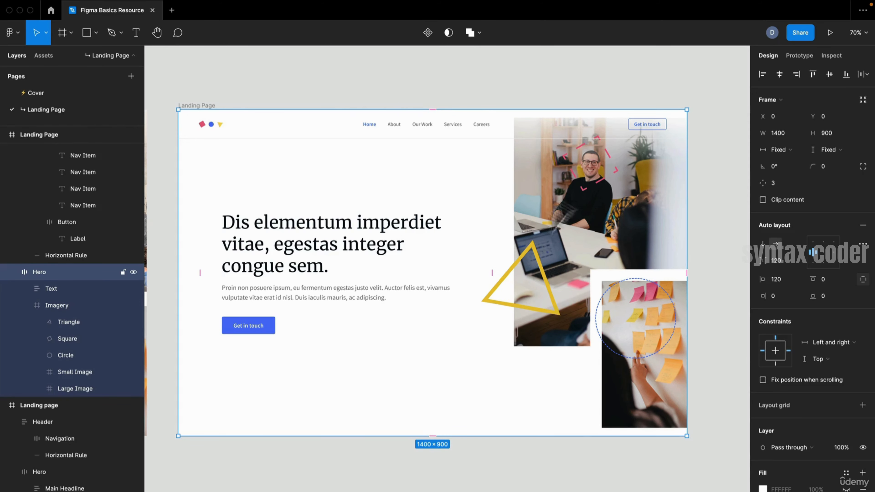
pyautogui.click(605, 205)
pyautogui.click(212, 107)
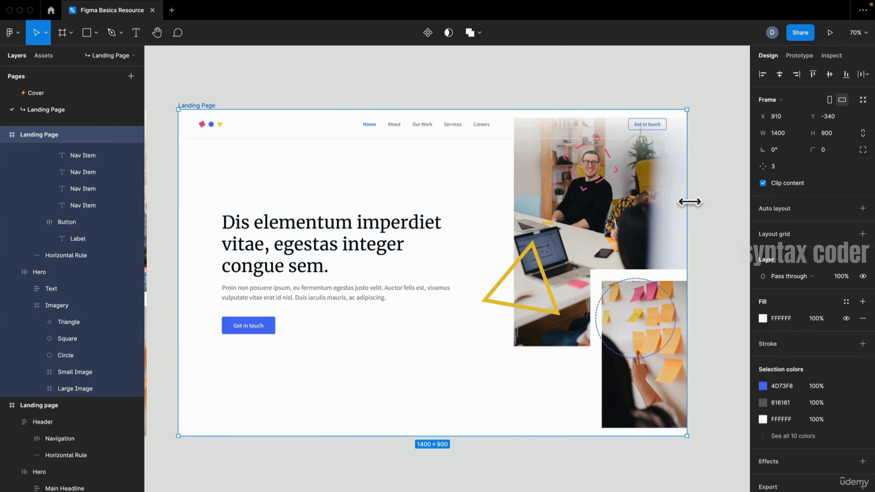
pyautogui.moveTo(690, 202)
pyautogui.mouseDown()
pyautogui.moveTo(523, 192)
pyautogui.moveTo(656, 195)
pyautogui.moveTo(636, 256)
pyautogui.moveTo(688, 198)
pyautogui.moveTo(621, 199)
pyautogui.moveTo(687, 199)
pyautogui.mouseUp()
pyautogui.moveTo(483, 436); pyautogui.dragTo(488, 354)
pyautogui.scroll(3, 490, 322)
pyautogui.hscroll(3, 490, 322)
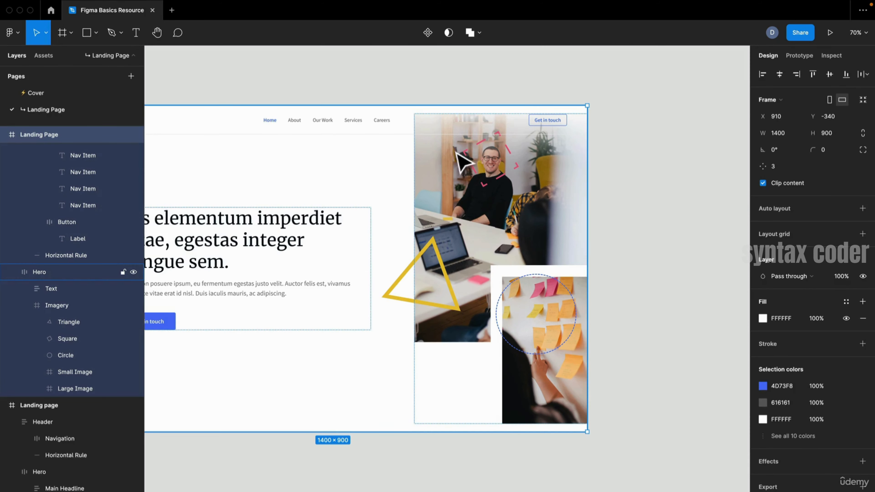
# Set the Imagery frame's vertical resizing to Fill container inside the Hero frame
pyautogui.click(39, 272)
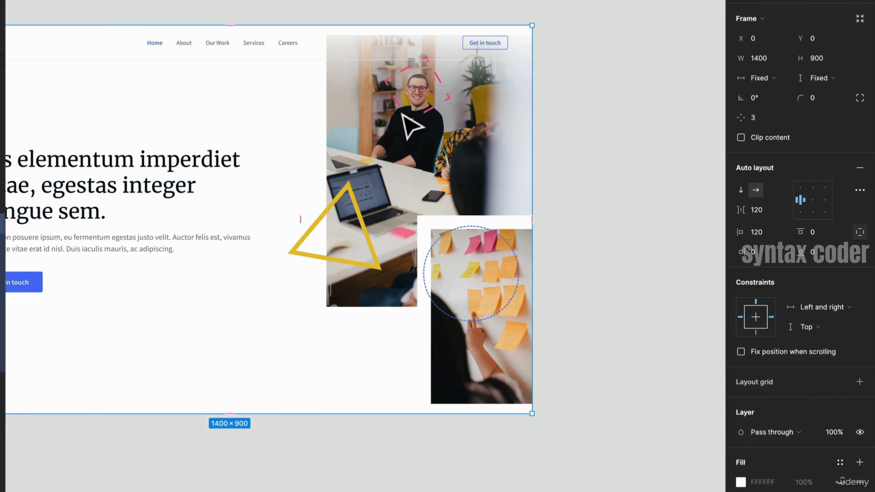
pyautogui.click(402, 114)
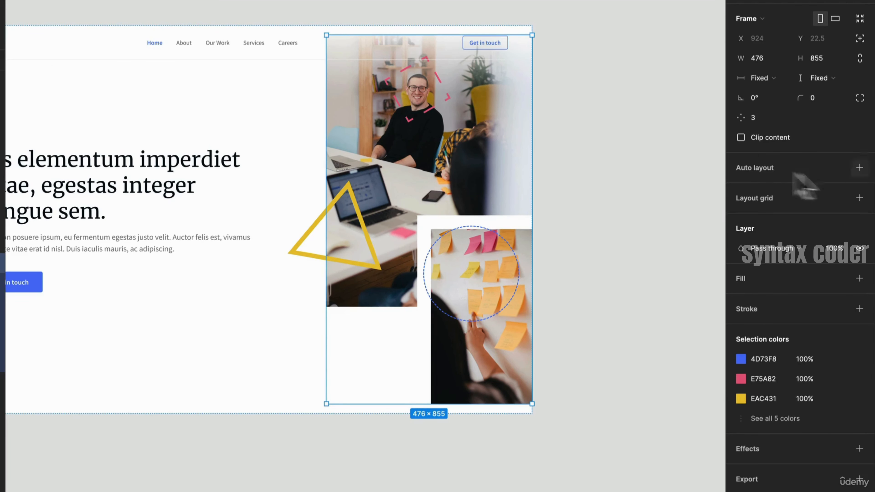
pyautogui.moveTo(243, 159); pyautogui.dragTo(259, 183)
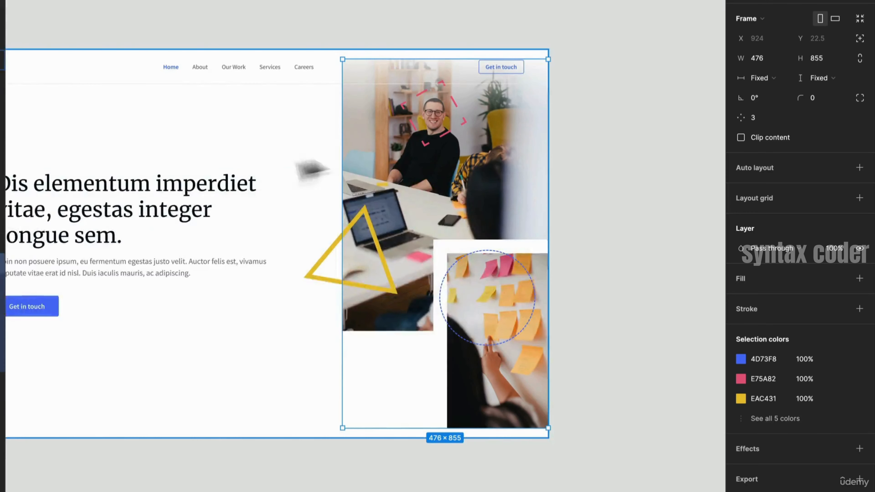
pyautogui.click(825, 80)
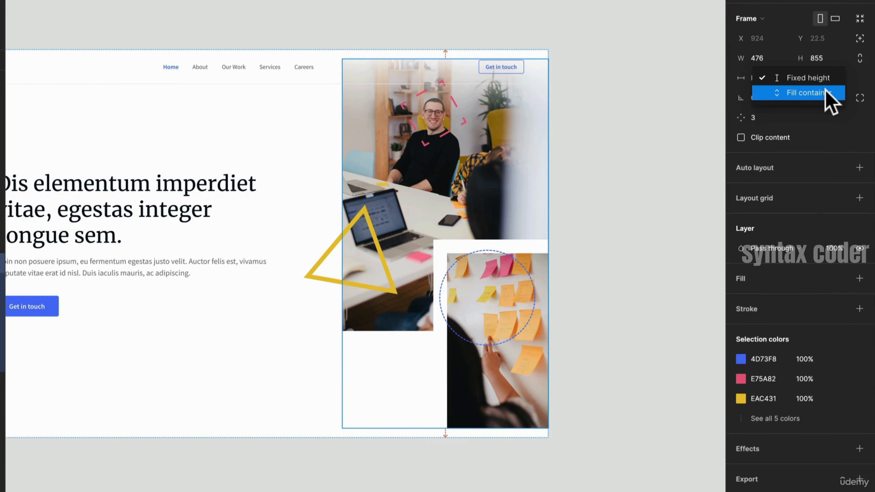
pyautogui.click(826, 91)
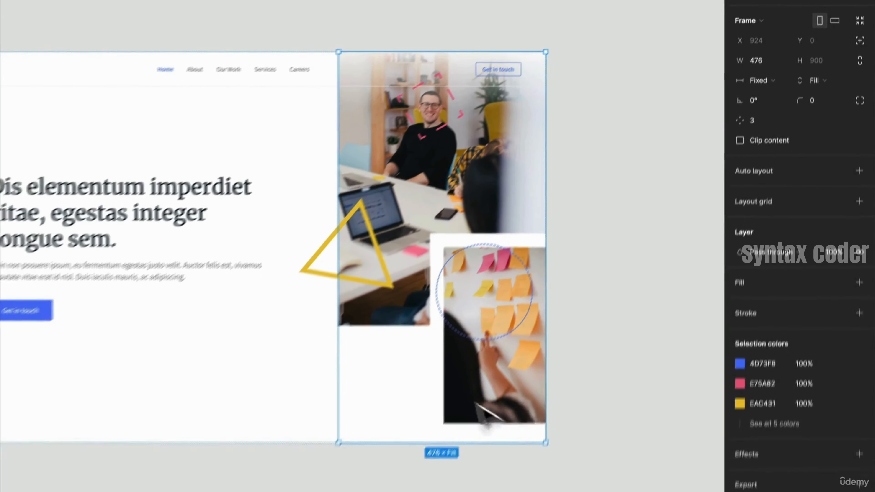
# Enlarge the sticky-notes Small Image to about 266 × 450 and set its constraints to Right and Bottom
pyautogui.click(499, 331)
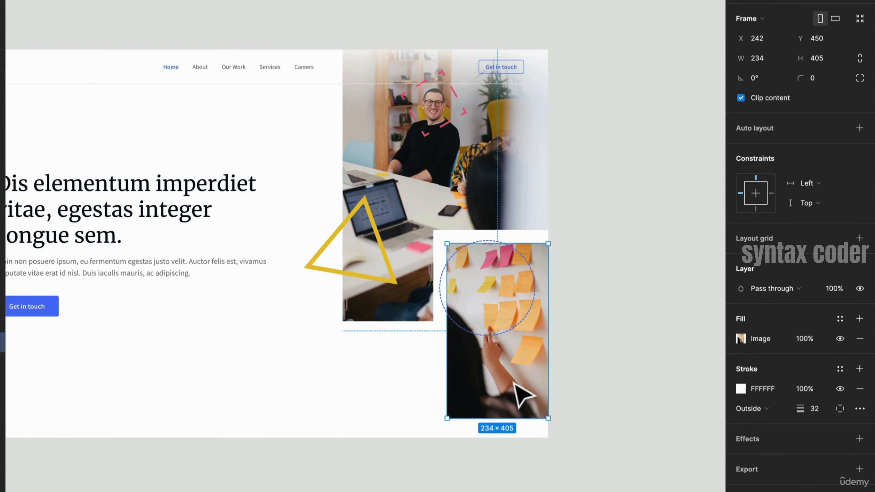
pyautogui.moveTo(447, 418); pyautogui.dragTo(431, 437)
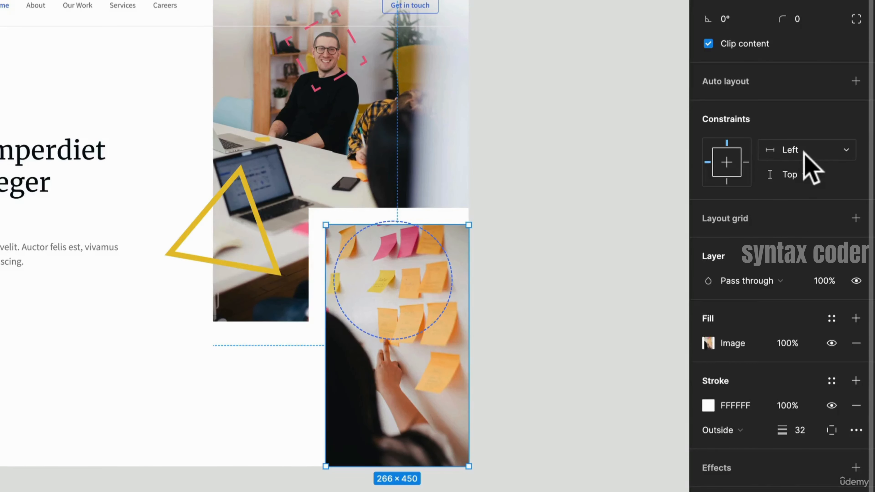
pyautogui.click(805, 151)
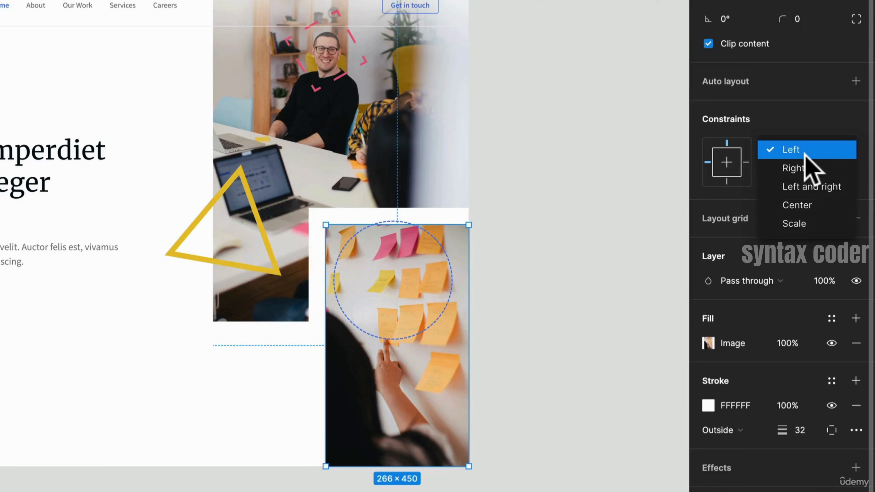
pyautogui.click(809, 170)
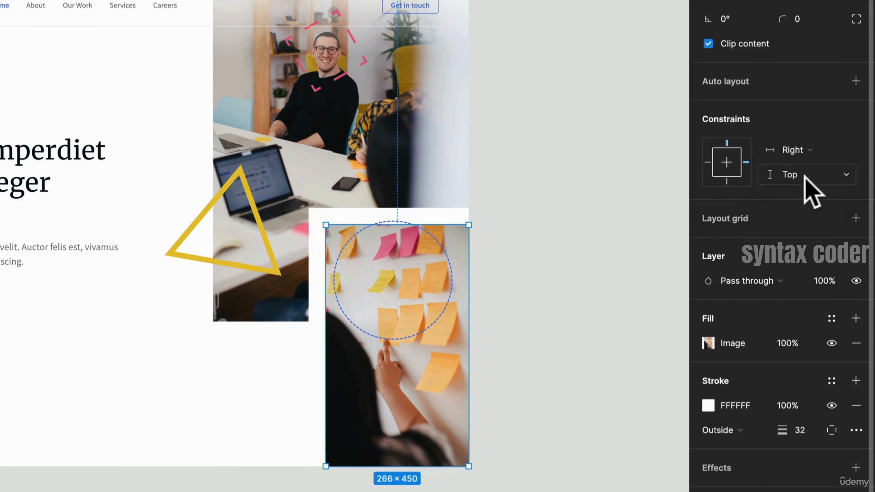
pyautogui.click(803, 172)
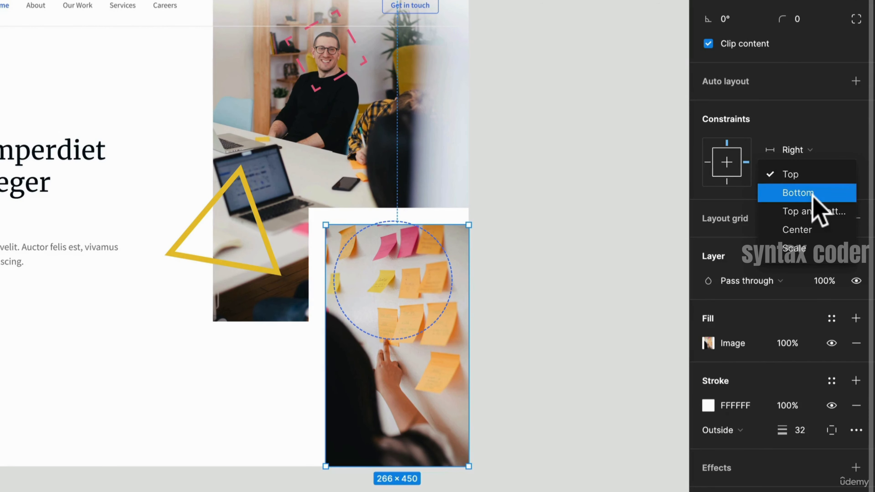
pyautogui.click(795, 193)
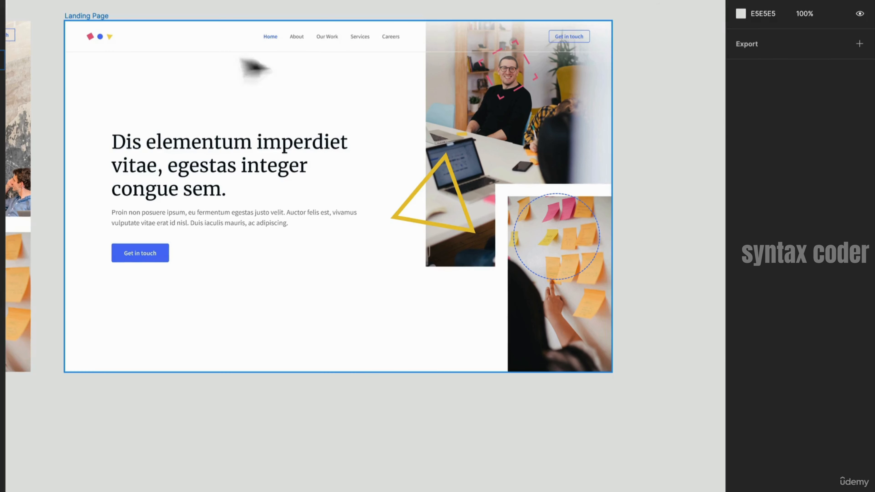
# Test the Small Image's constraints by resizing the Landing Page frame from its side and lower edges
pyautogui.click(66, 6)
pyautogui.moveTo(610, 134)
pyautogui.mouseDown()
pyautogui.moveTo(502, 135)
pyautogui.moveTo(611, 134)
pyautogui.mouseUp()
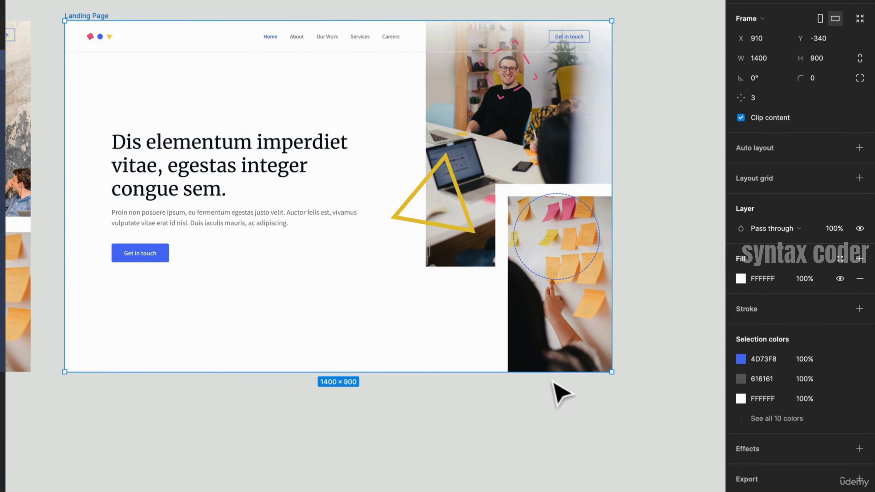
pyautogui.moveTo(551, 371)
pyautogui.mouseDown()
pyautogui.moveTo(536, 469)
pyautogui.moveTo(537, 372)
pyautogui.mouseUp()
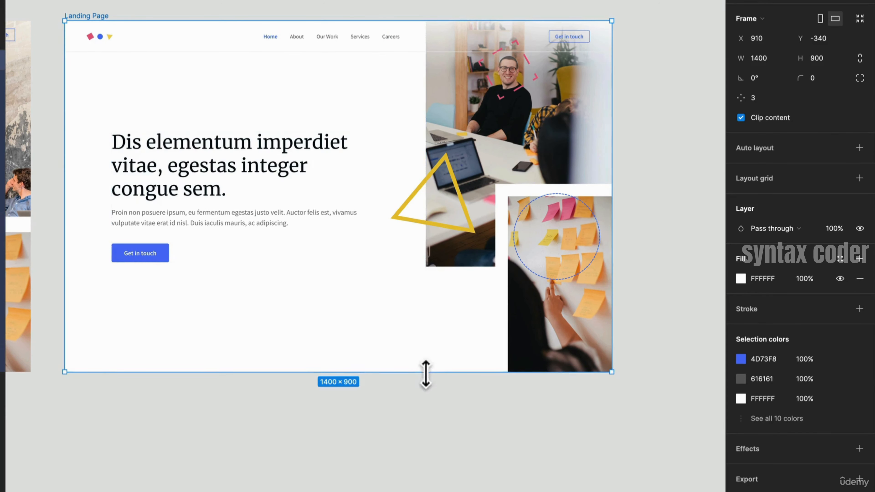
pyautogui.hotkey('shift', 'a')
# Check the vertical constraint of the Small Image in the Imagery frame and keep it at Bottom
pyautogui.click(539, 284)
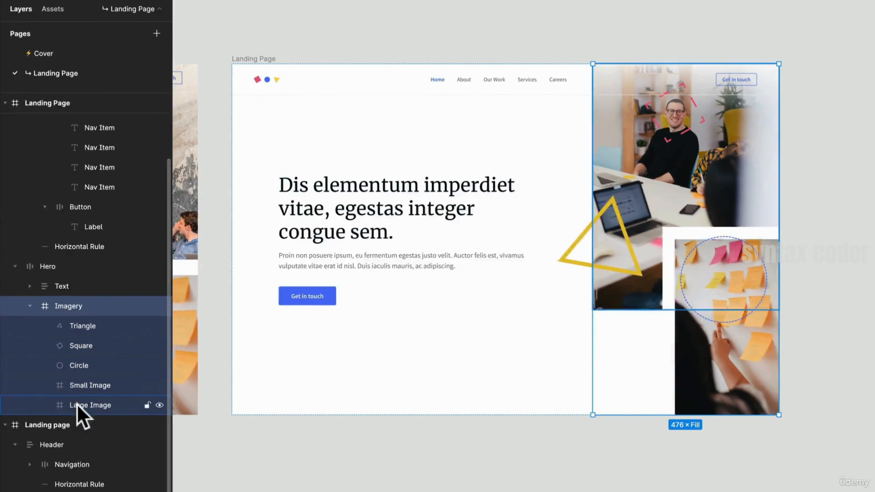
pyautogui.click(84, 384)
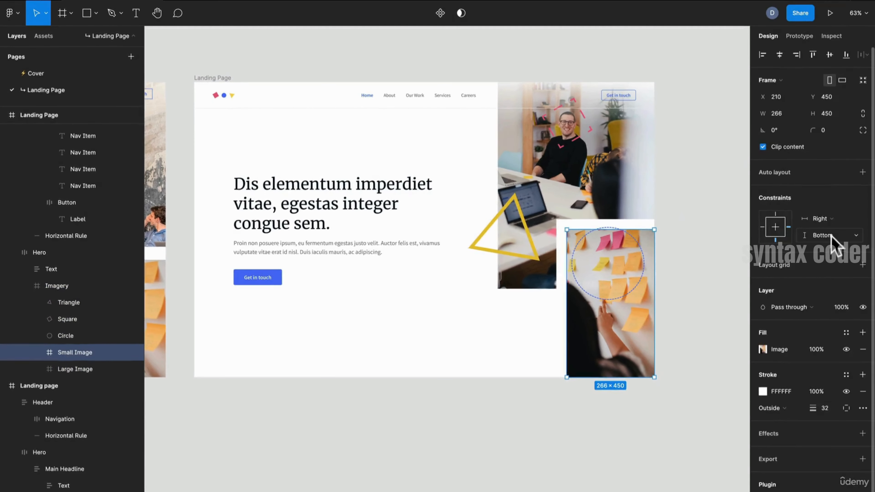
pyautogui.click(832, 236)
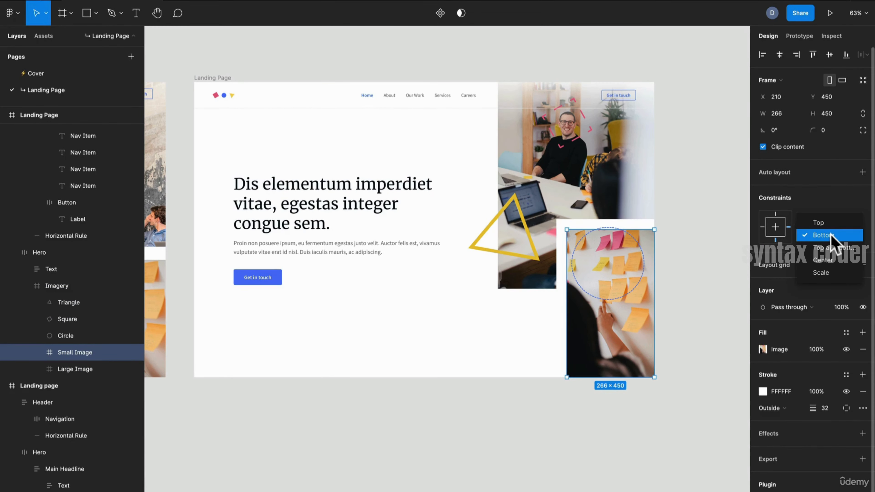
pyautogui.click(598, 265)
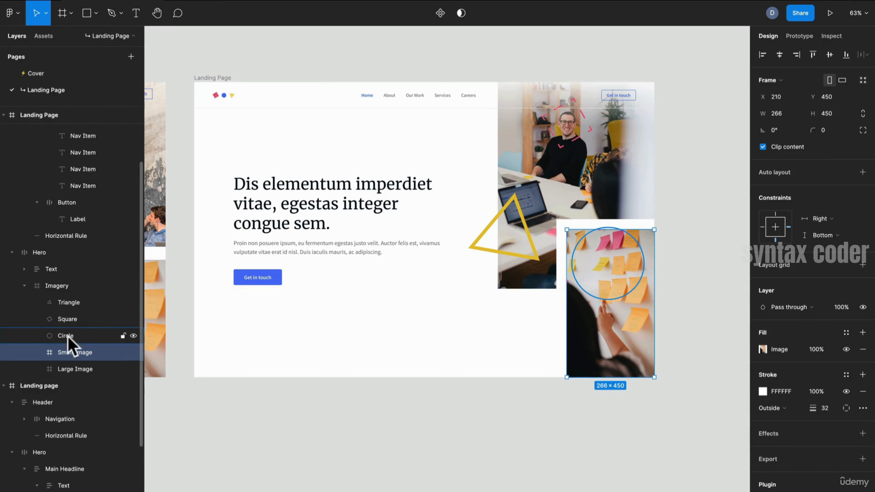
# Move the dashed Circle to X 210, Y 438 and set its vertical constraint to Center
pyautogui.click(74, 337)
pyautogui.scroll(2, 633, 245)
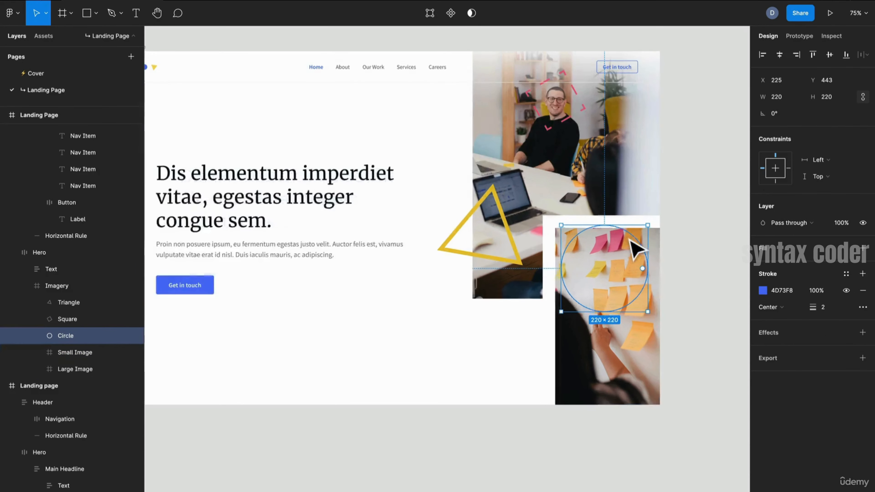
pyautogui.click(821, 177)
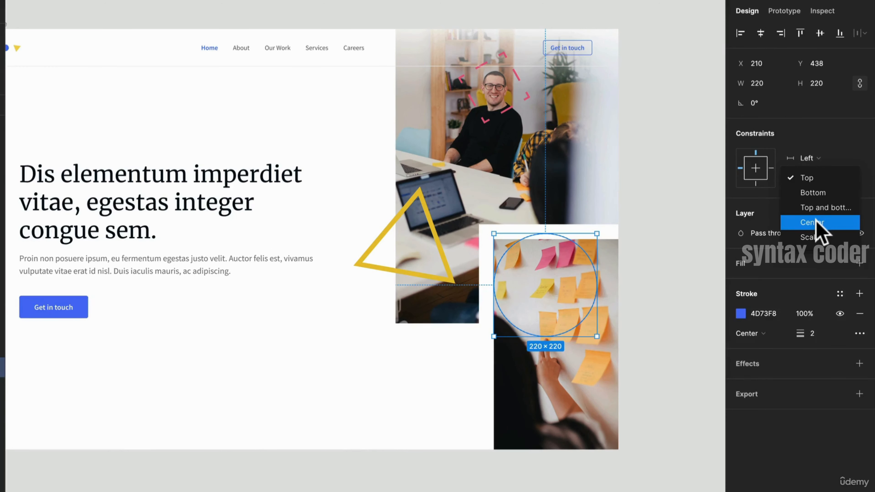
pyautogui.click(815, 222)
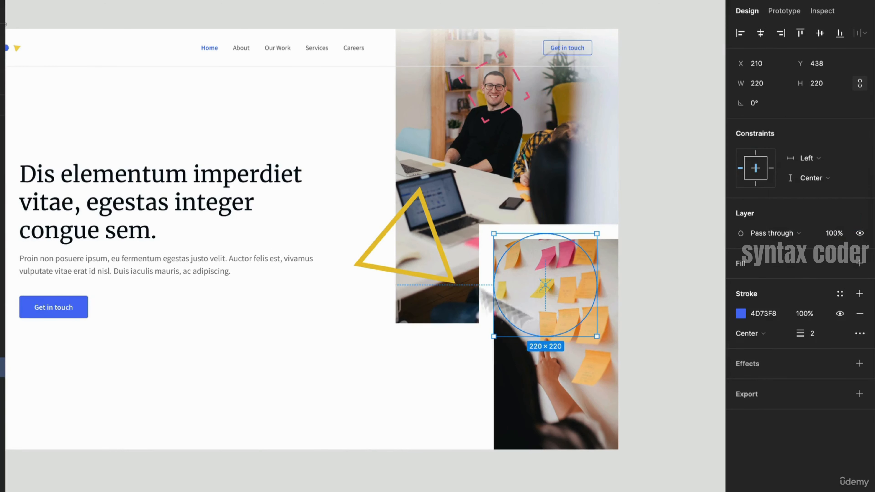
# Set the horizontal constraint of the pink dashed Square to Center
pyautogui.click(511, 103)
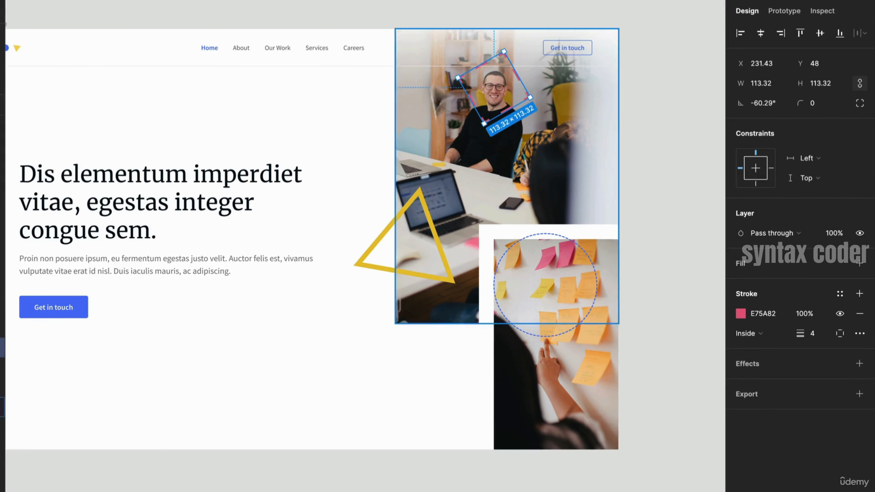
pyautogui.click(812, 158)
pyautogui.click(813, 201)
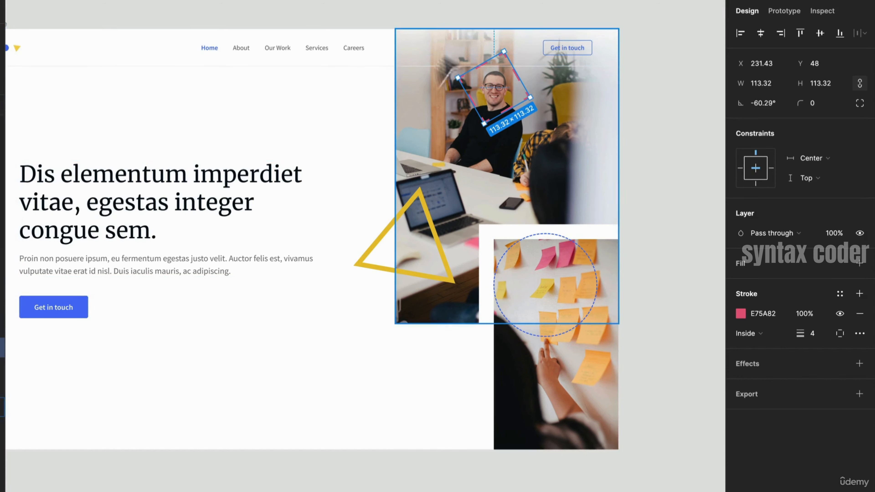
# Set the yellow Triangle's vertical constraint to Center
pyautogui.click(438, 280)
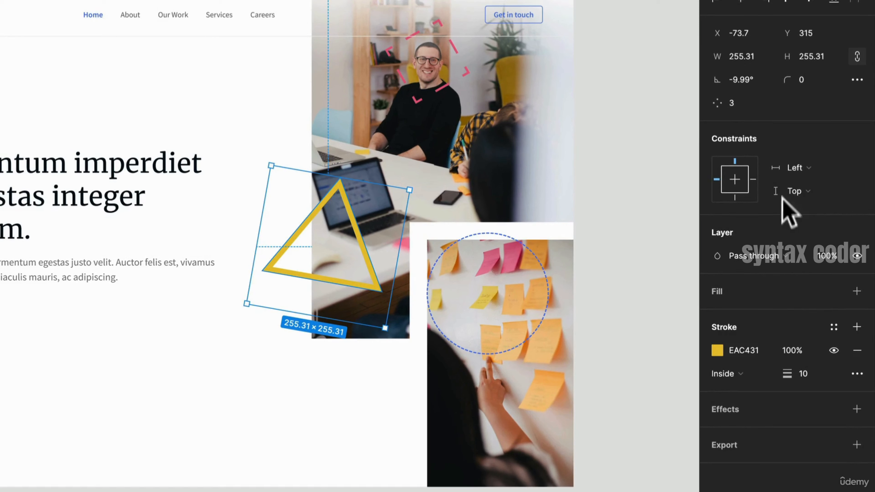
pyautogui.click(799, 192)
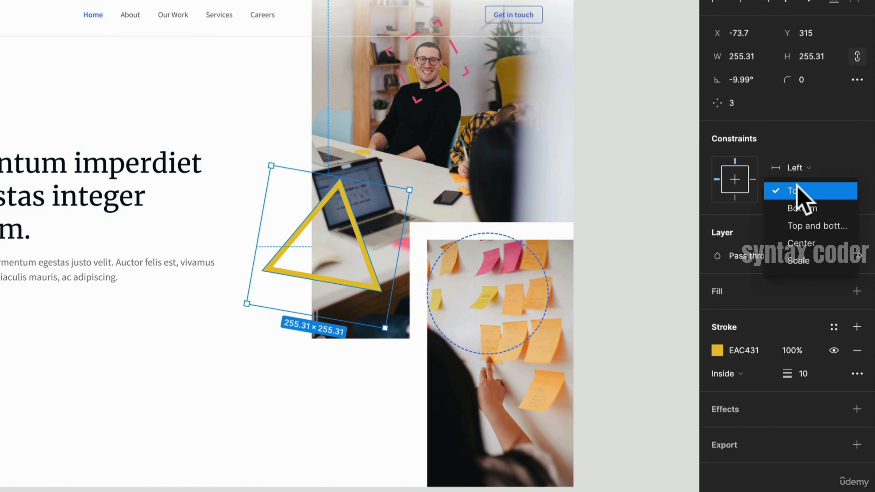
pyautogui.click(792, 243)
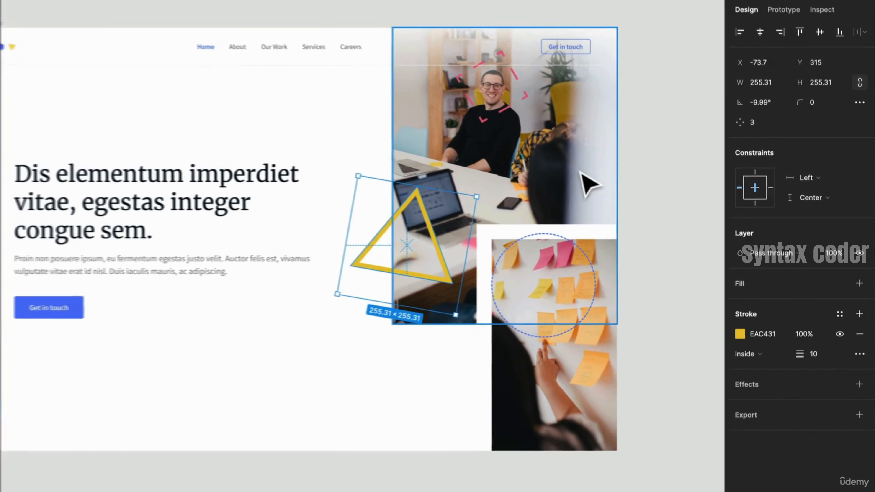
# Extend the Large Image's height to about 748 and set its vertical constraint to Top and bottom
pyautogui.click(541, 175)
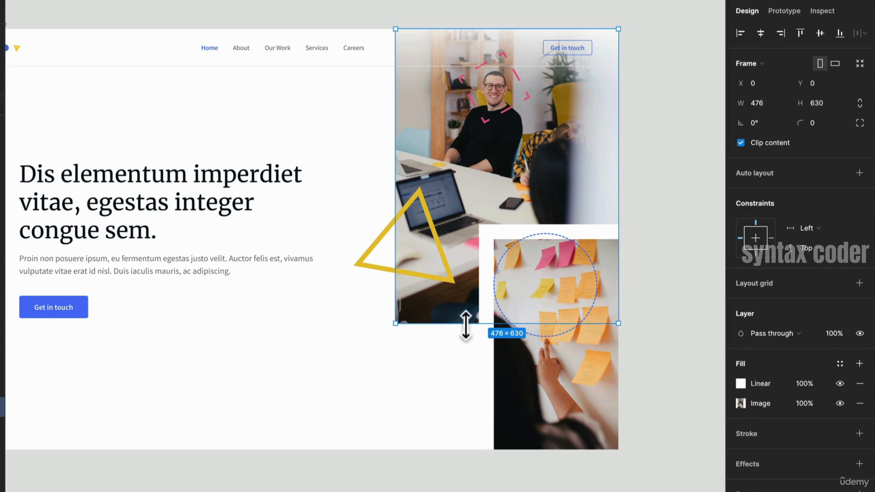
pyautogui.moveTo(465, 324); pyautogui.dragTo(467, 378)
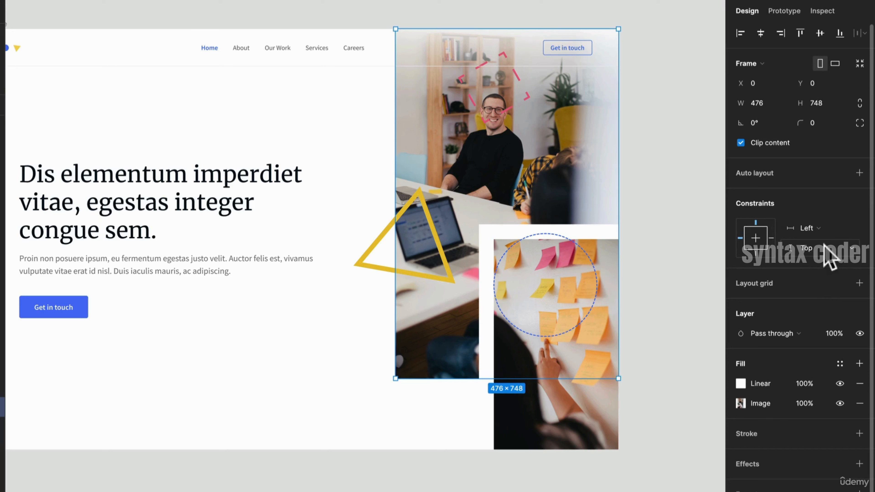
pyautogui.click(822, 250)
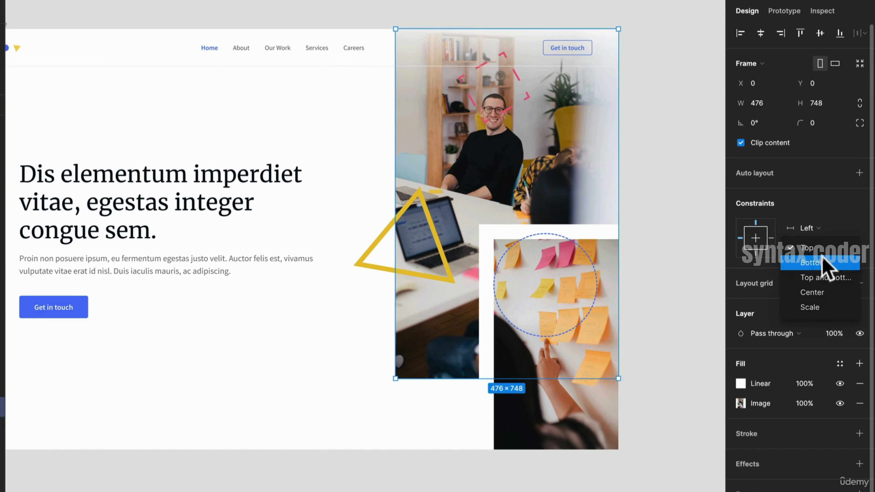
pyautogui.click(825, 278)
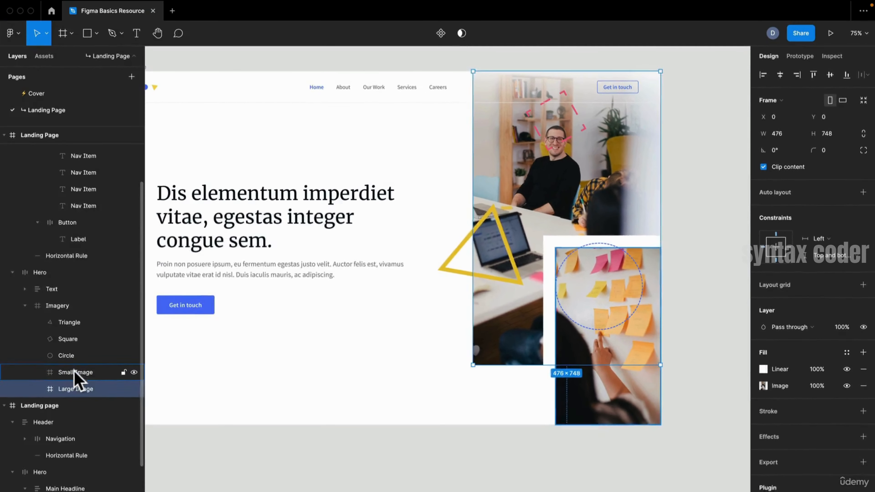
# Extend the Landing Page frame's height to about 1124
pyautogui.click(73, 372)
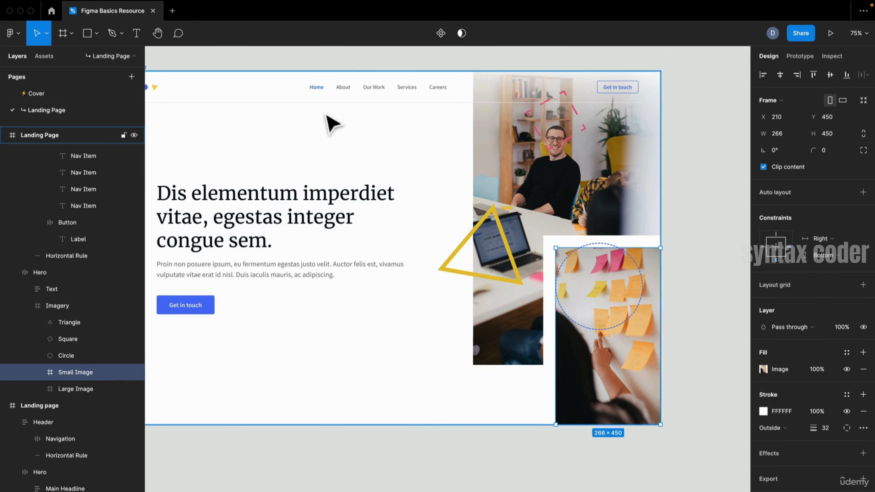
pyautogui.scroll(-3, 332, 118)
pyautogui.scroll(5, 270, 79)
pyautogui.scroll(3, 274, 69)
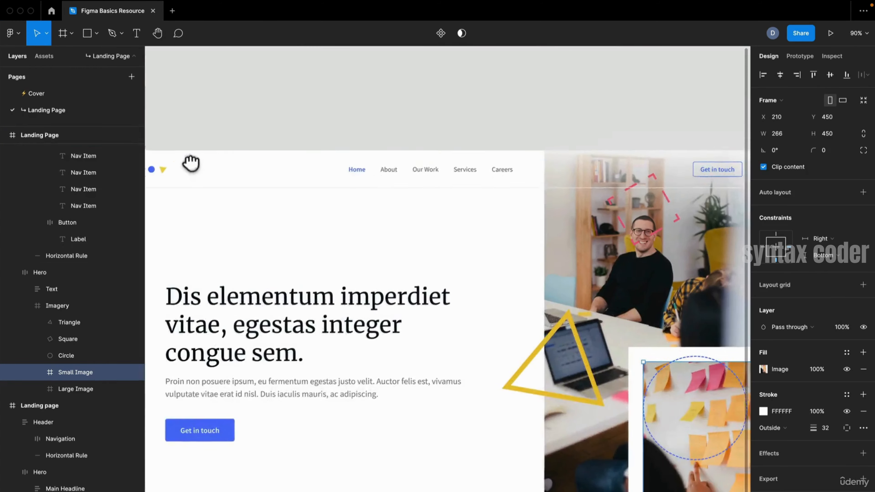
pyautogui.scroll(-3, 197, 139)
pyautogui.click(178, 120)
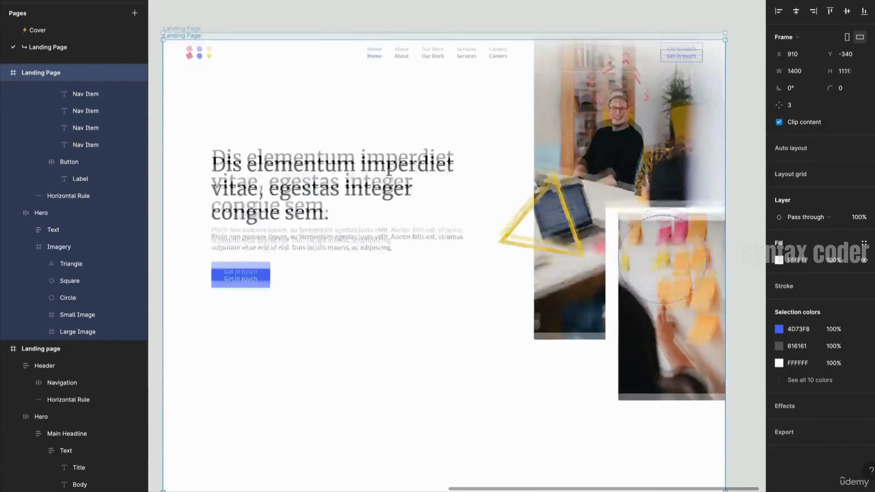
pyautogui.moveTo(583, 490); pyautogui.dragTo(583, 433)
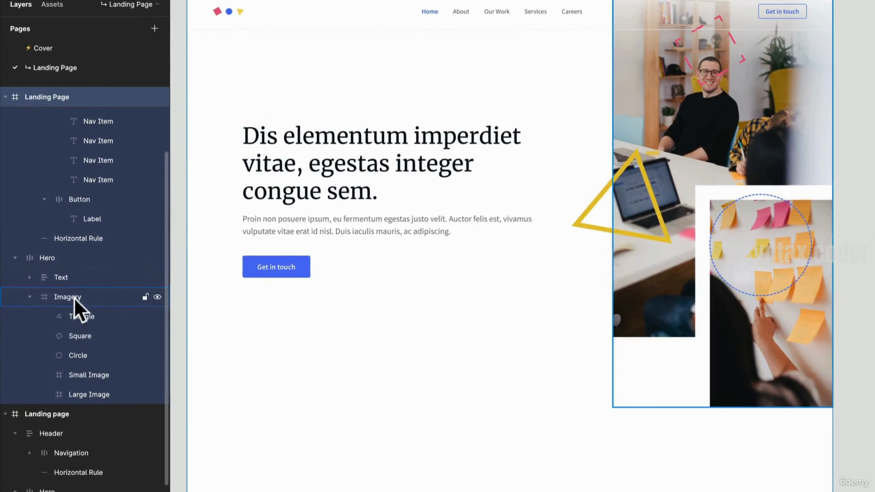
# Set the Hero frame's vertical constraint to Top and bottom and stretch its height to 1124 to fill the page
pyautogui.click(61, 258)
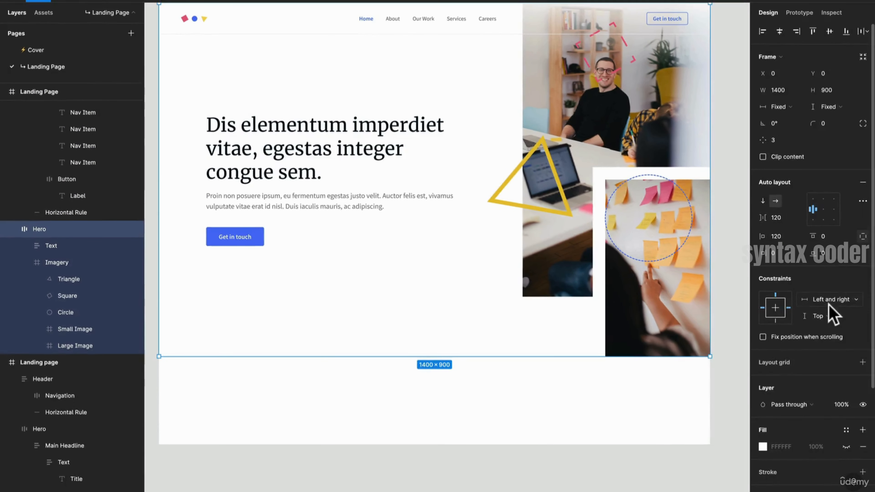
pyautogui.click(828, 315)
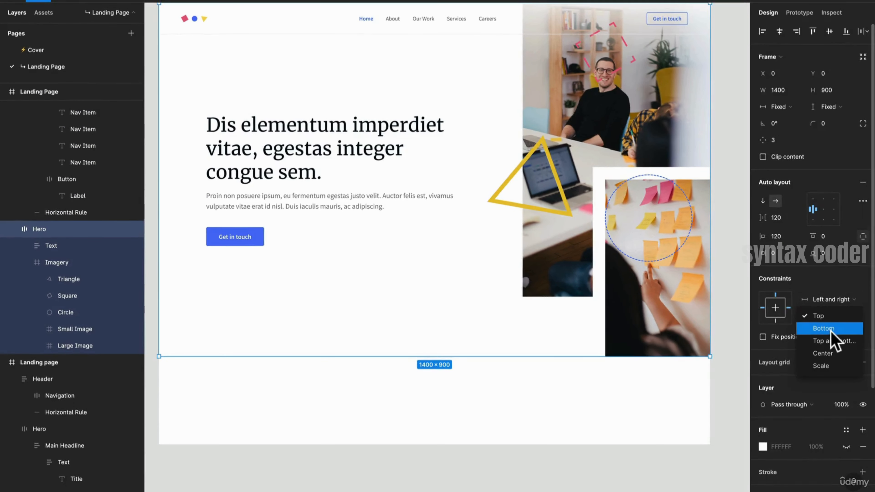
pyautogui.click(833, 341)
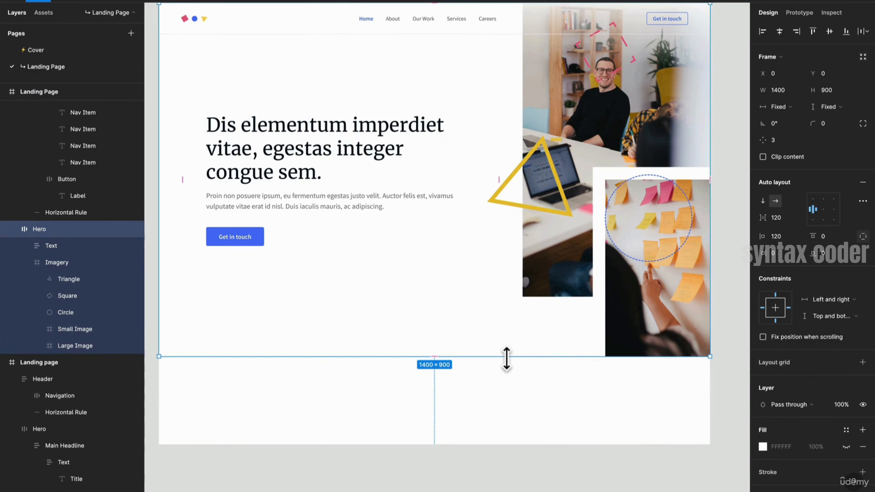
pyautogui.moveTo(507, 361); pyautogui.dragTo(518, 447)
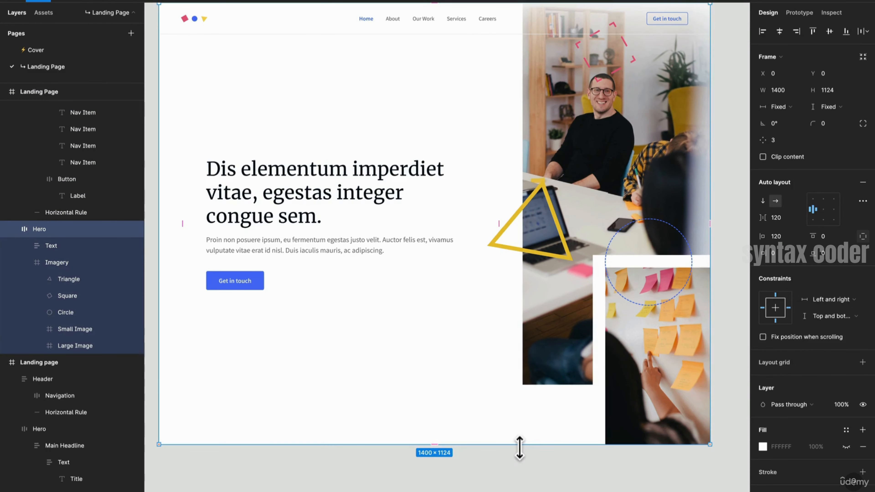
# Try shortening the Landing Page frame to check how the Hero imagery responds, and undo the resize
pyautogui.scroll(-2, 495, 334)
pyautogui.click(230, 39)
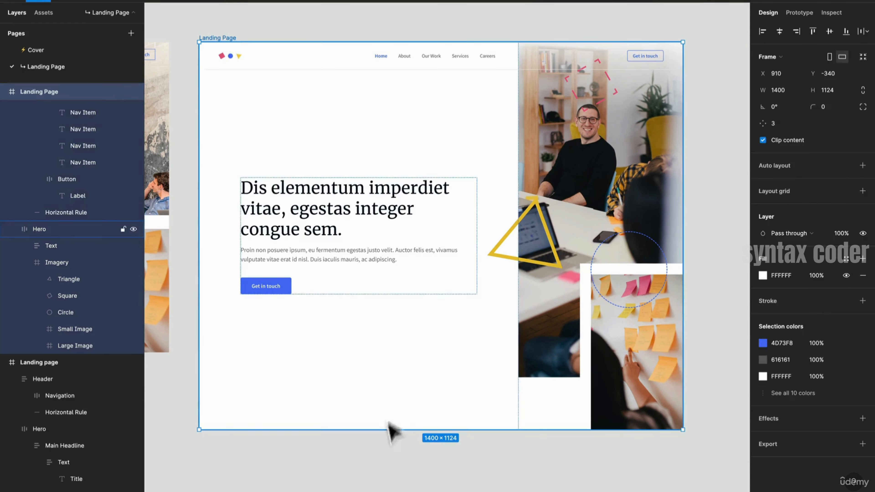
pyautogui.moveTo(389, 429); pyautogui.dragTo(411, 318)
pyautogui.press('super+z')
# Set the dashed Circle's vertical constraint to Bottom and move it down to X 210, Y 660 over the small image
pyautogui.doubleClick(657, 244)
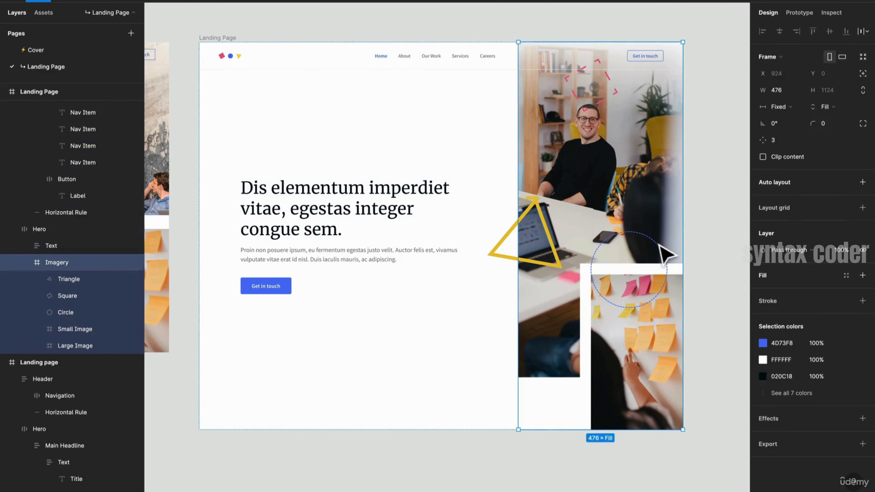
pyautogui.doubleClick(659, 245)
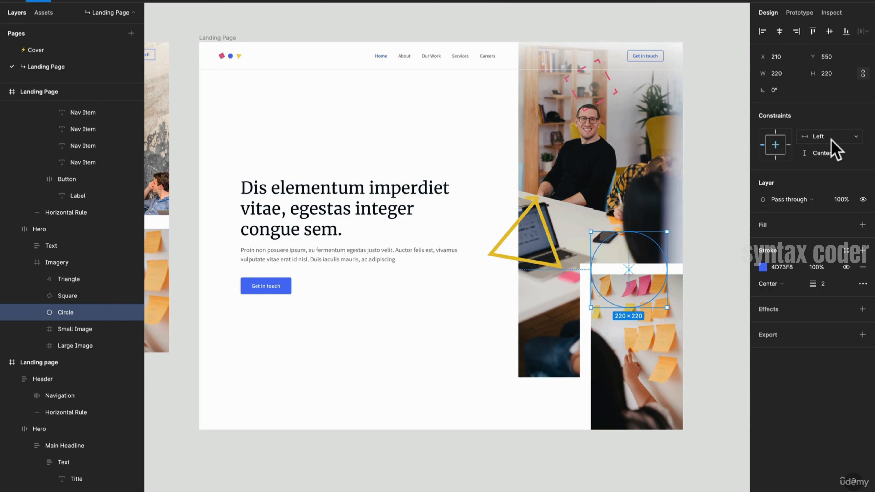
pyautogui.click(830, 154)
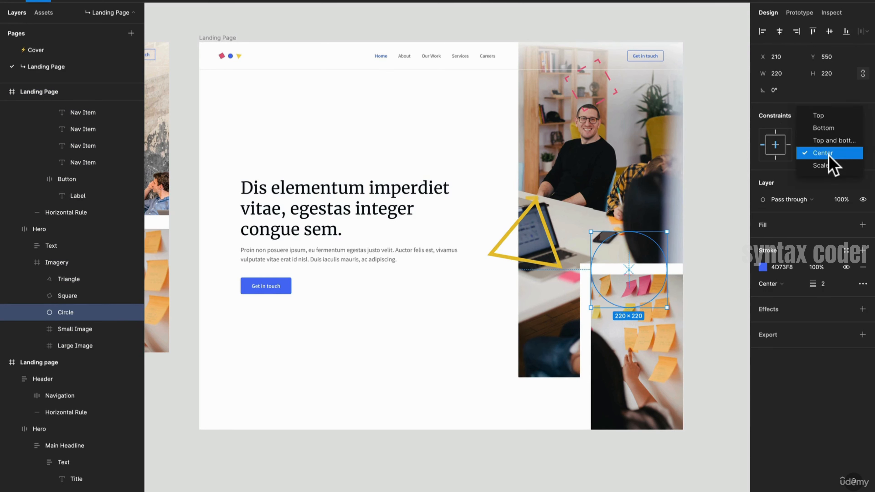
pyautogui.click(823, 128)
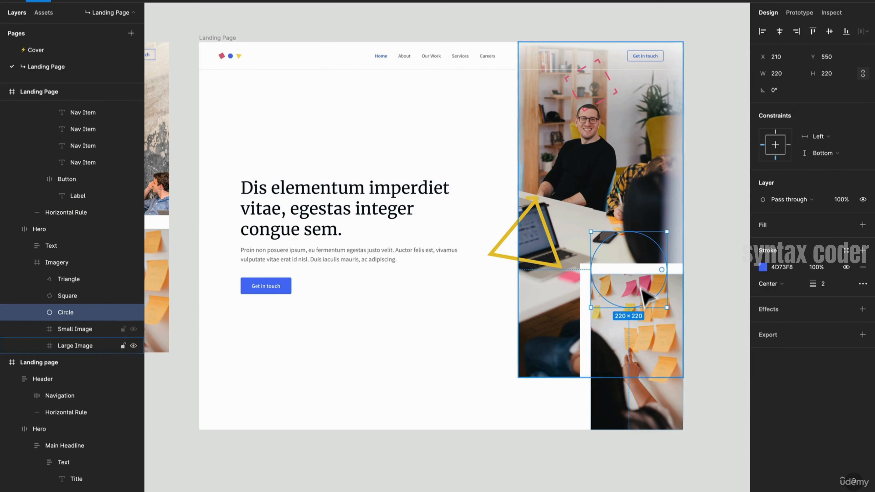
pyautogui.moveTo(658, 303); pyautogui.dragTo(644, 340)
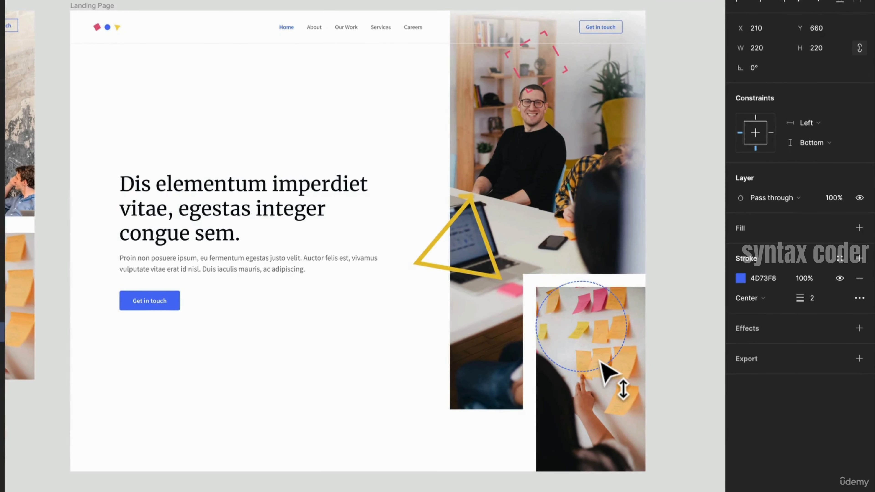
pyautogui.moveTo(601, 362); pyautogui.dragTo(601, 363)
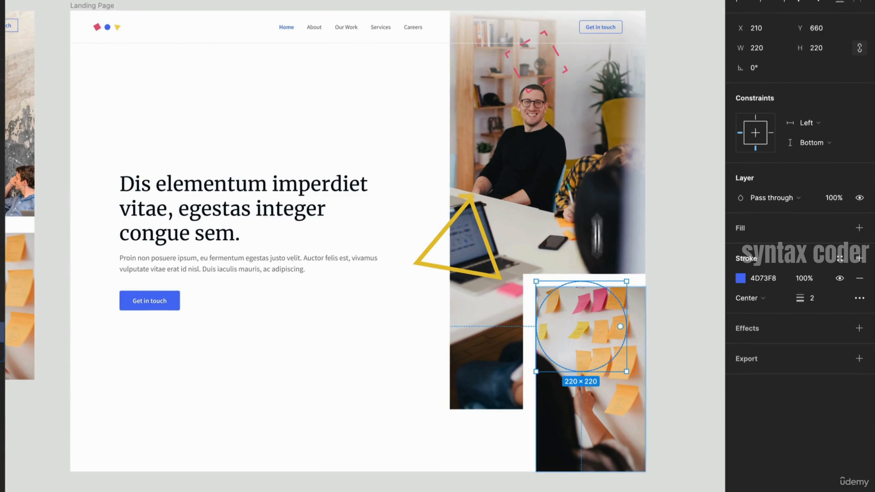
# Move the pink dashed Square around the man's face at X 220.43, Y 151 and set its vertical constraint to Bottom
pyautogui.click(561, 74)
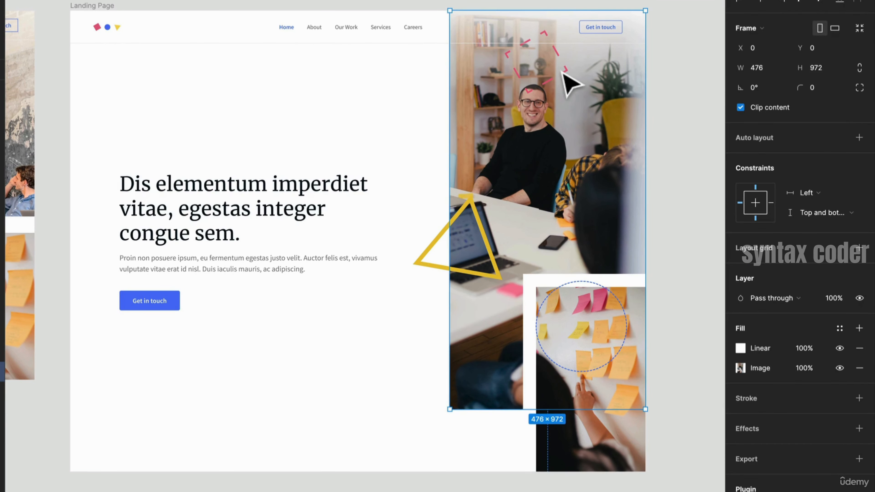
pyautogui.click(565, 72)
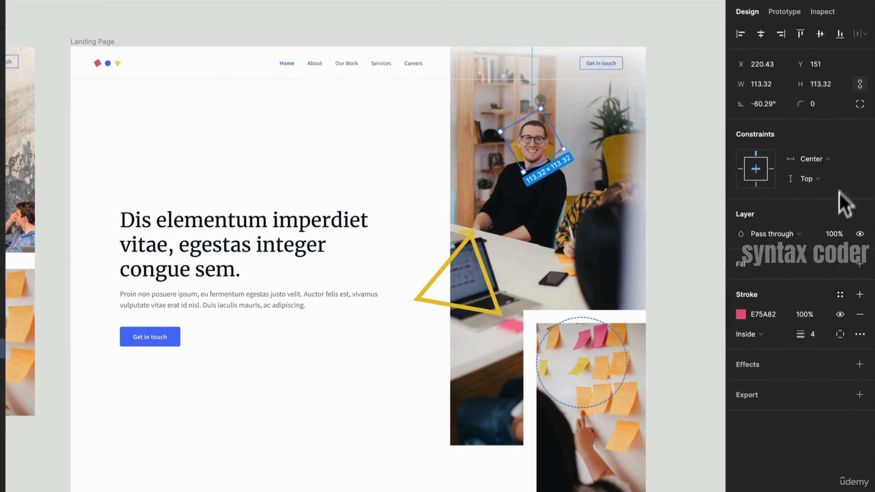
pyautogui.click(820, 179)
pyautogui.click(836, 201)
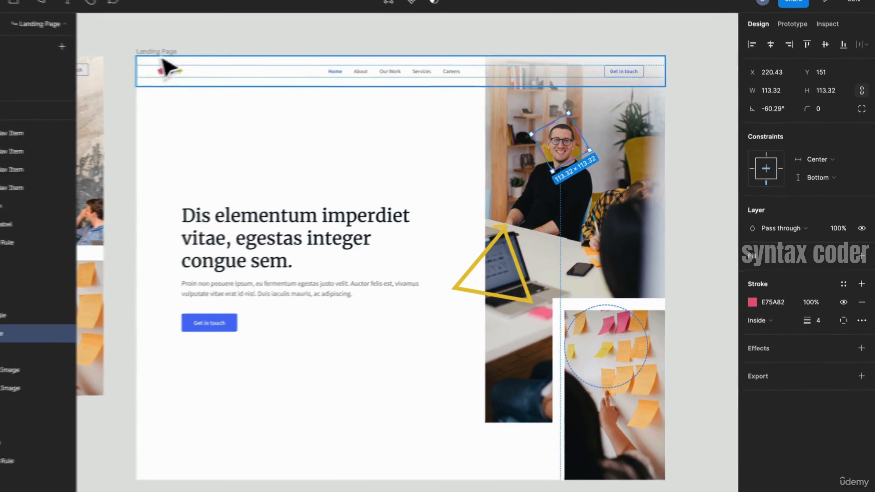
# Shorten the Landing Page frame to about 926 to test the shapes' response, and restore its height to 1124
pyautogui.click(157, 51)
pyautogui.moveTo(260, 479); pyautogui.dragTo(266, 394)
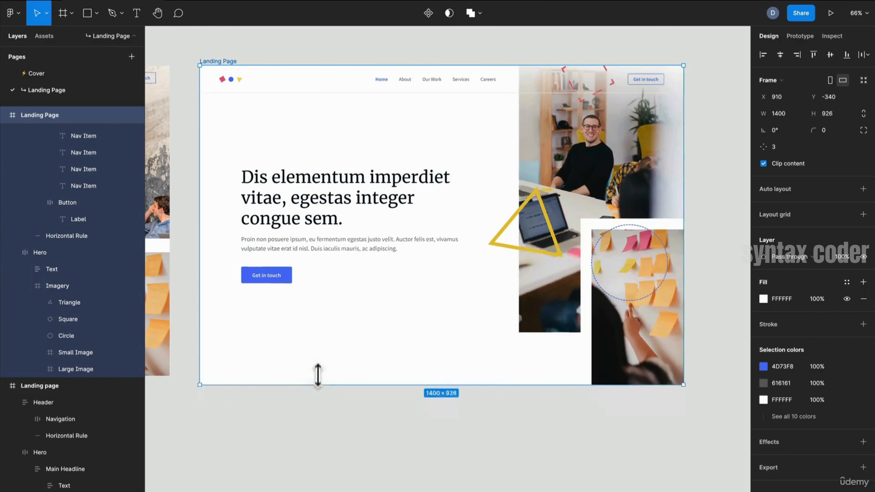
pyautogui.moveTo(317, 375); pyautogui.dragTo(322, 453)
# Set the pink dashed Square's horizontal constraint to Left
pyautogui.doubleClick(607, 150)
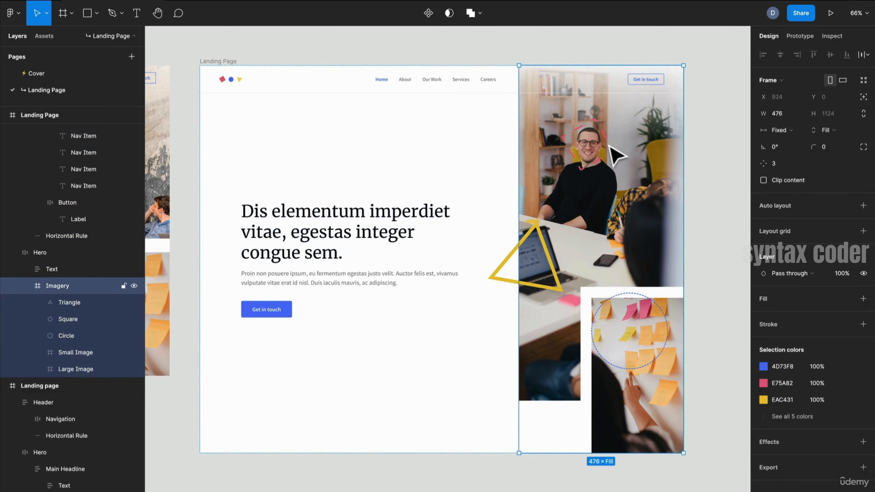
pyautogui.doubleClick(610, 147)
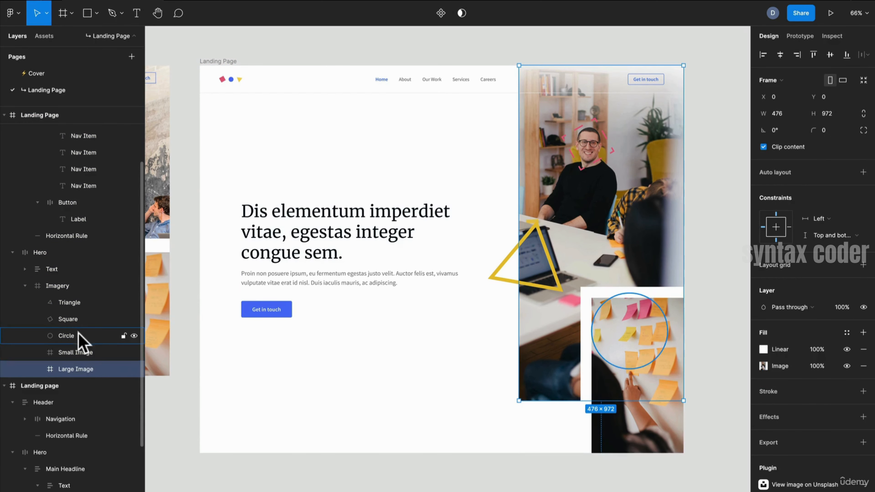
pyautogui.click(68, 318)
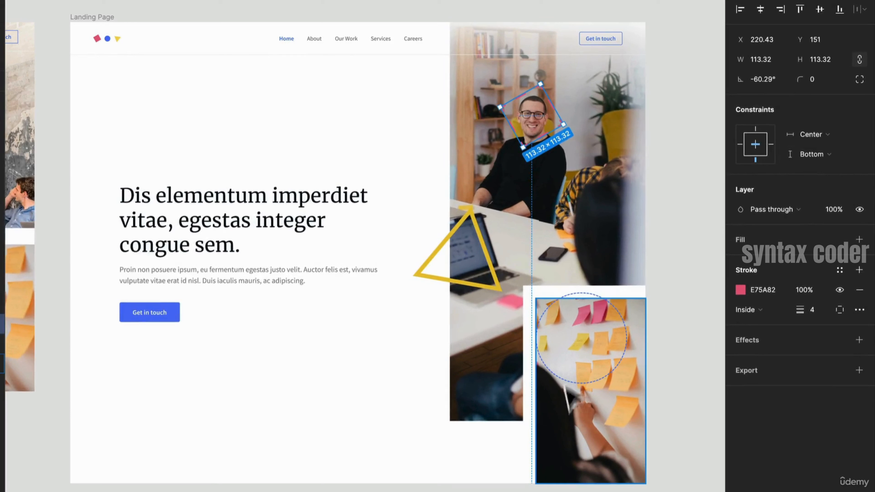
pyautogui.click(597, 380)
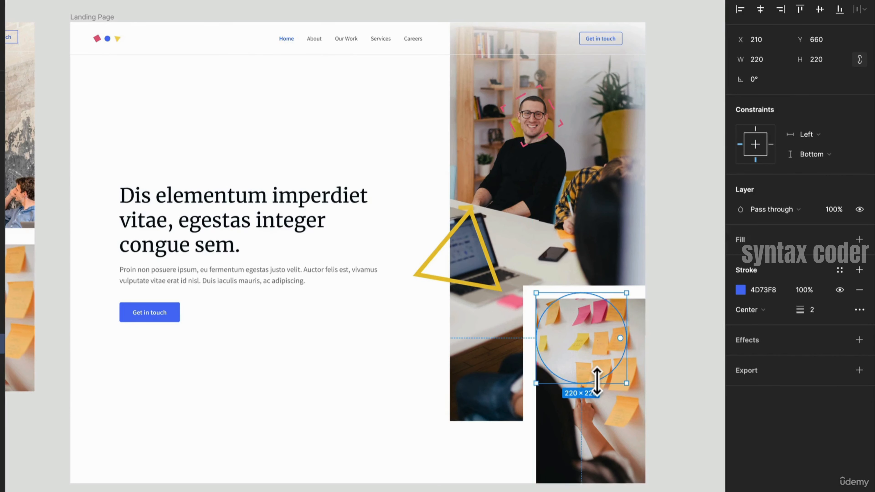
pyautogui.click(554, 127)
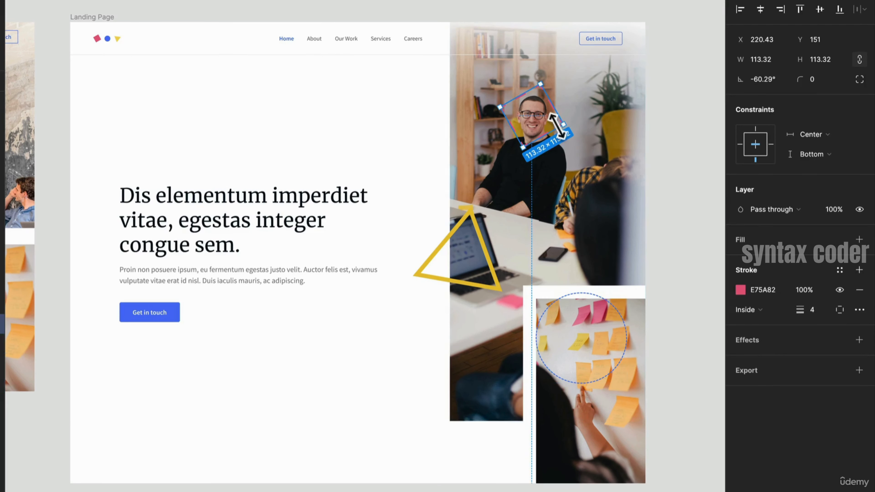
pyautogui.click(784, 134)
pyautogui.click(819, 89)
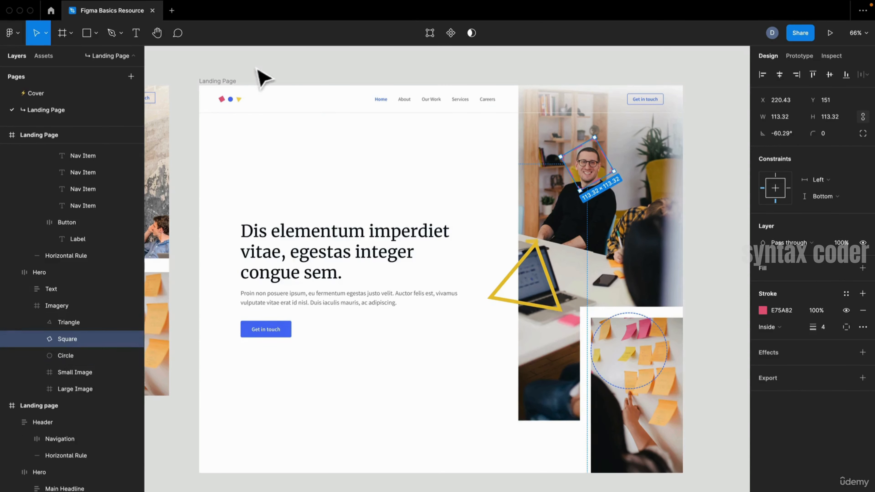
# Reduce the Landing Page frame's height to 900
pyautogui.click(234, 81)
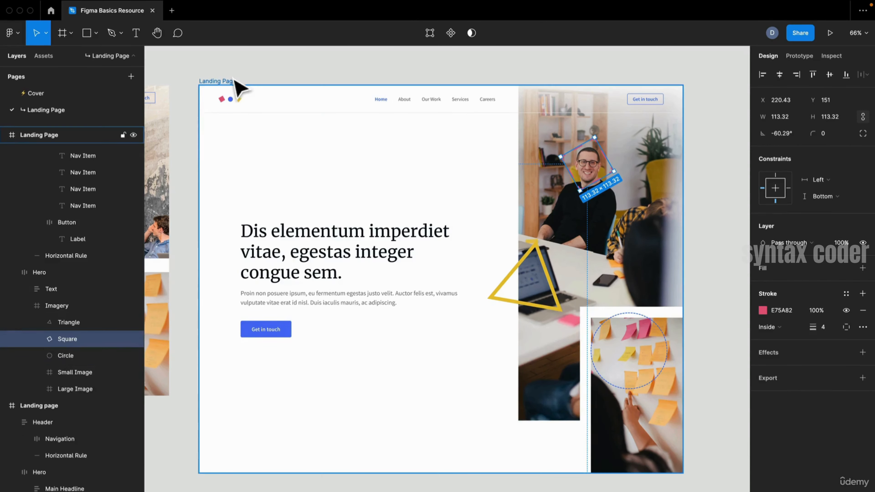
pyautogui.moveTo(571, 471); pyautogui.dragTo(574, 435)
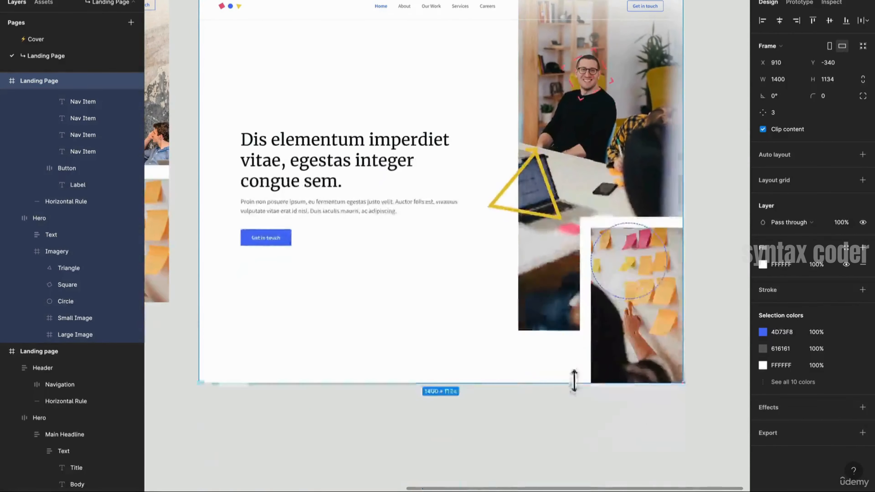
pyautogui.moveTo(574, 381); pyautogui.dragTo(564, 305)
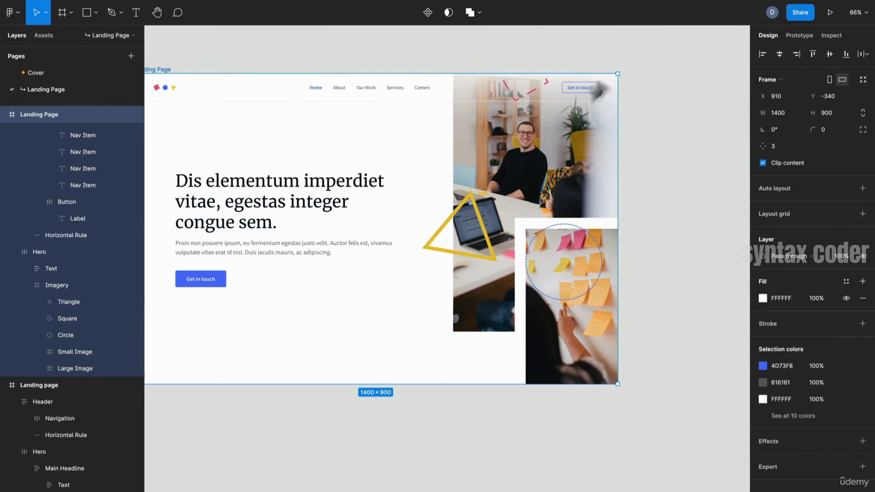
# Reposition the pink dashed Square around the man's face at X 227.43, Y 107 and set its vertical constraint to Center
pyautogui.doubleClick(535, 92)
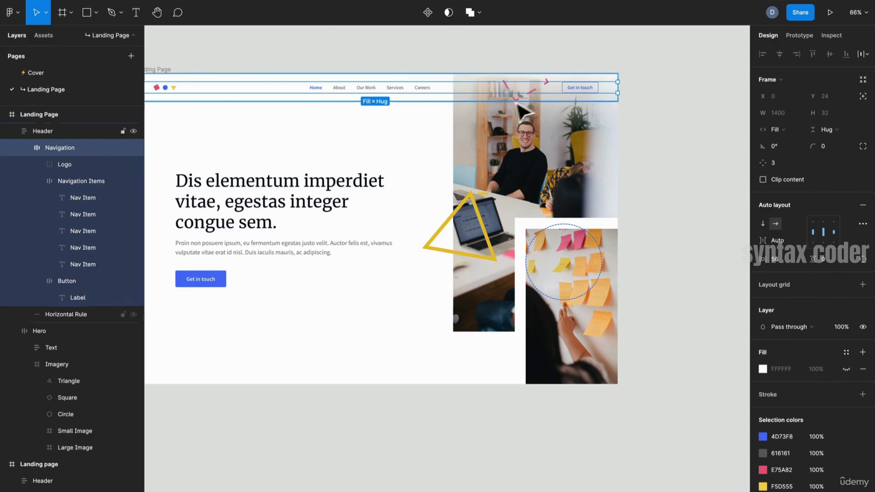
pyautogui.click(516, 101)
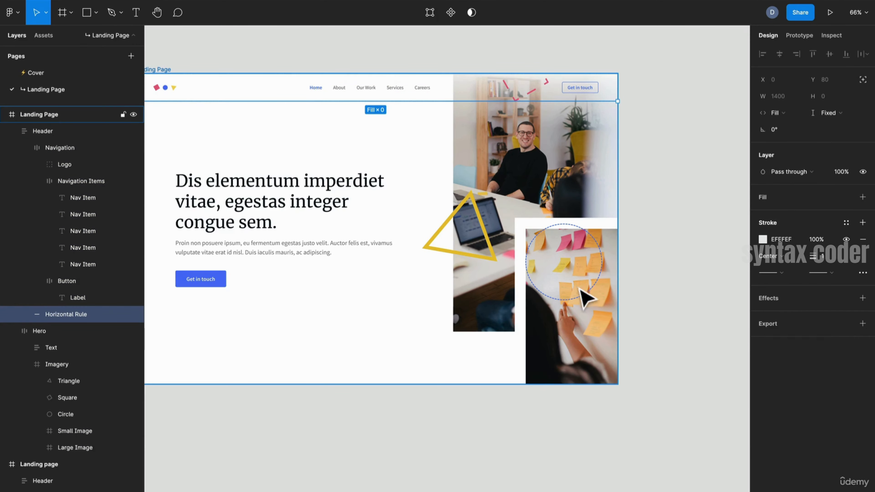
pyautogui.click(585, 298)
pyautogui.doubleClick(584, 300)
pyautogui.doubleClick(582, 297)
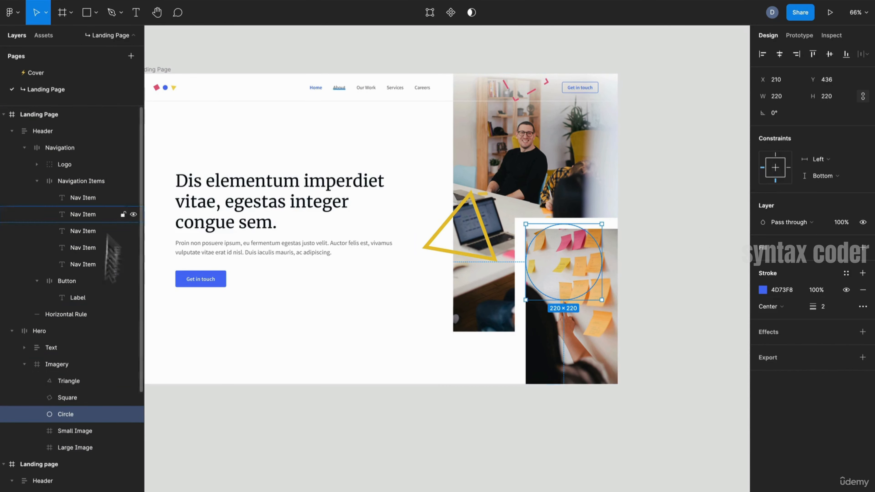
pyautogui.click(67, 397)
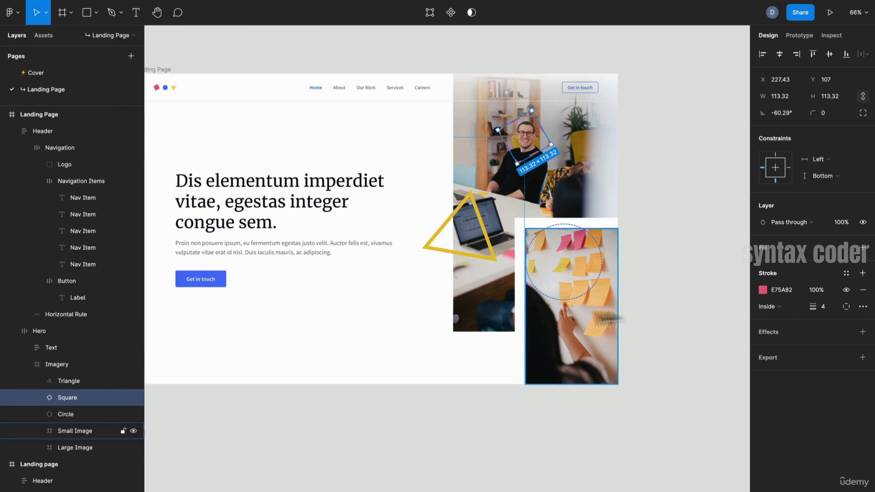
pyautogui.click(839, 179)
pyautogui.click(844, 202)
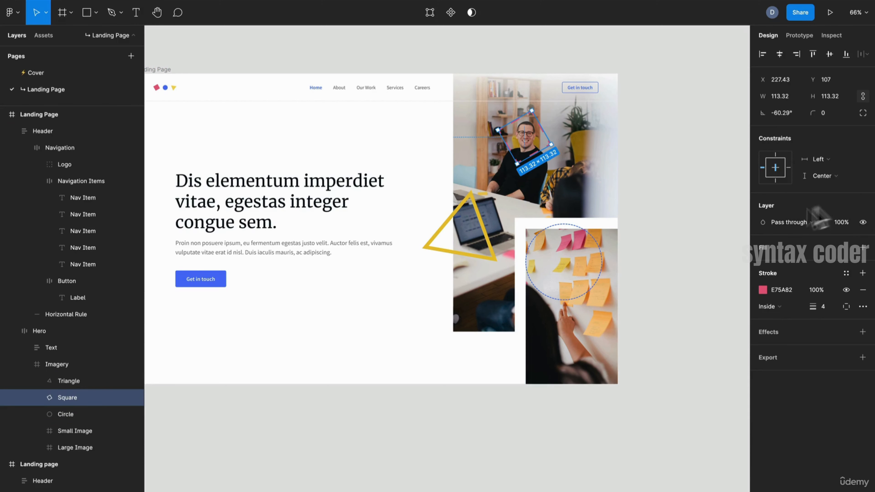
# Test the imagery by shrinking the Landing Page frame's height to about 818, and return it to 900
pyautogui.click(169, 72)
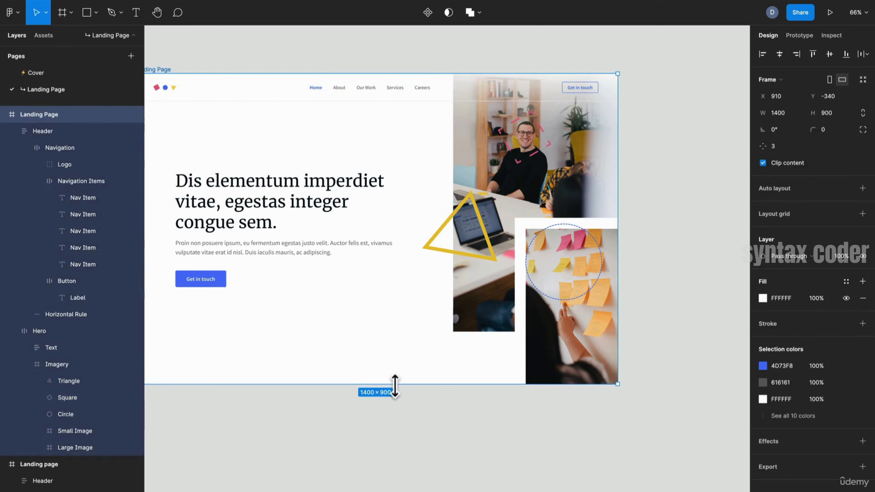
pyautogui.moveTo(395, 385); pyautogui.dragTo(469, 405)
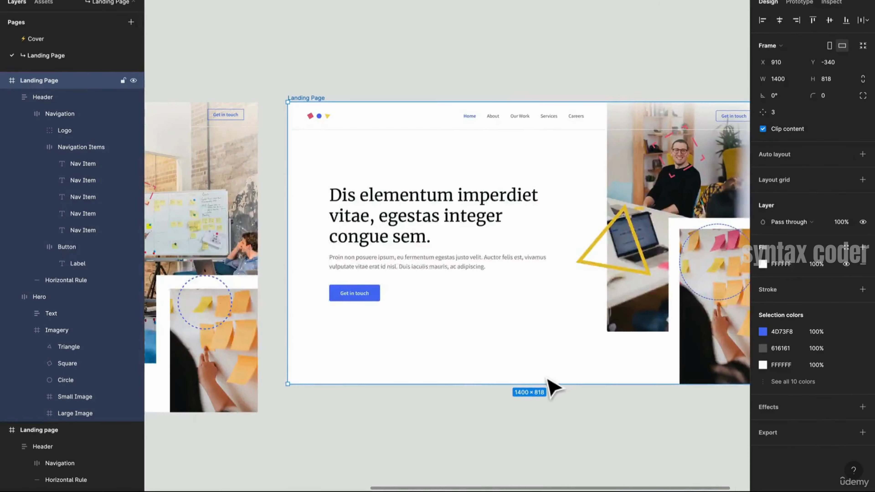
pyautogui.scroll(-1, 554, 387)
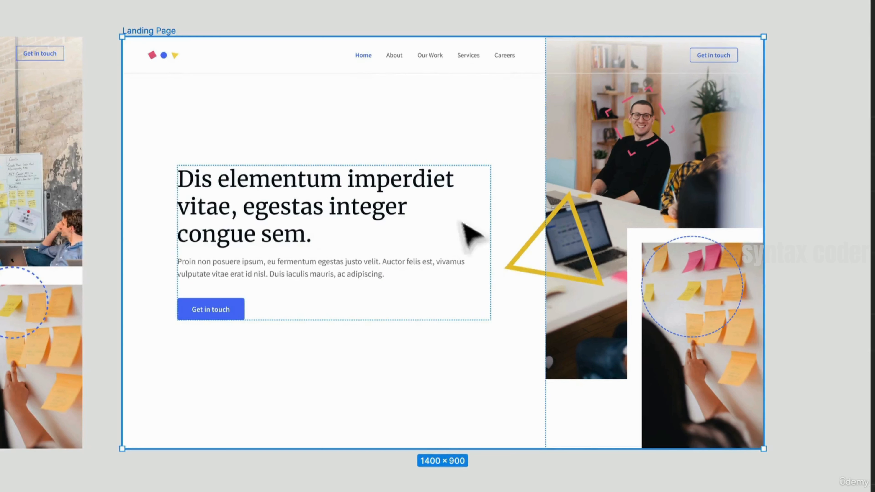
# Narrow the Landing Page frame to a width of about 1305 so the Hero text reflows, and deselect it
pyautogui.click(332, 259)
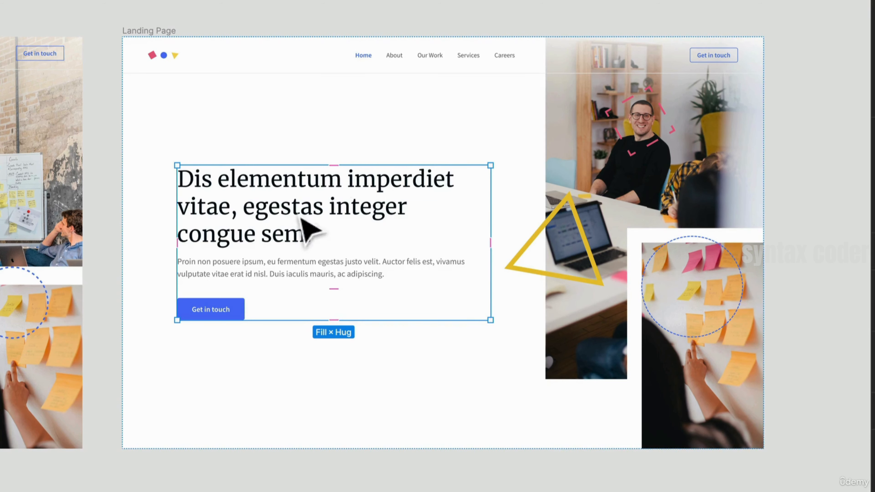
pyautogui.click(143, 30)
pyautogui.moveTo(760, 90); pyautogui.dragTo(720, 134)
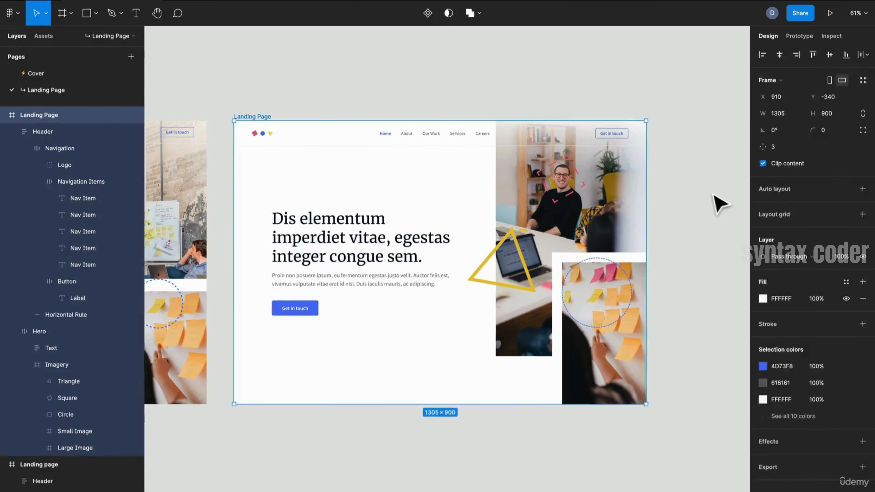
pyautogui.click(751, 176)
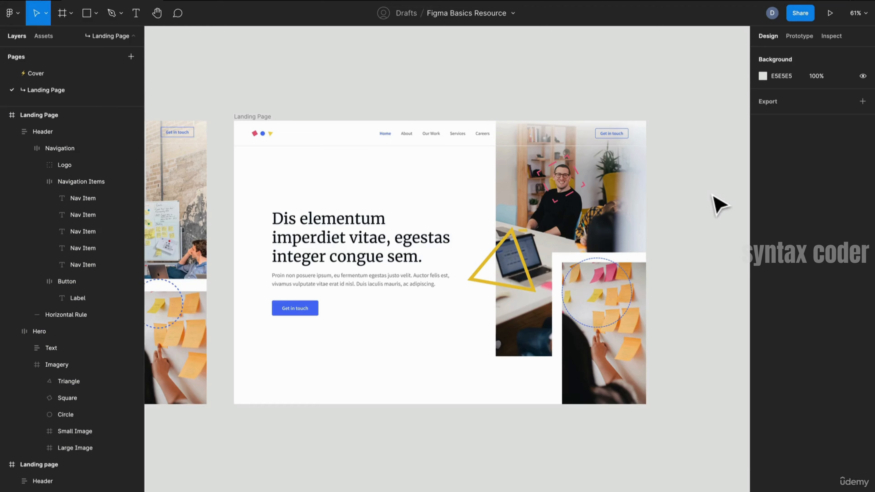